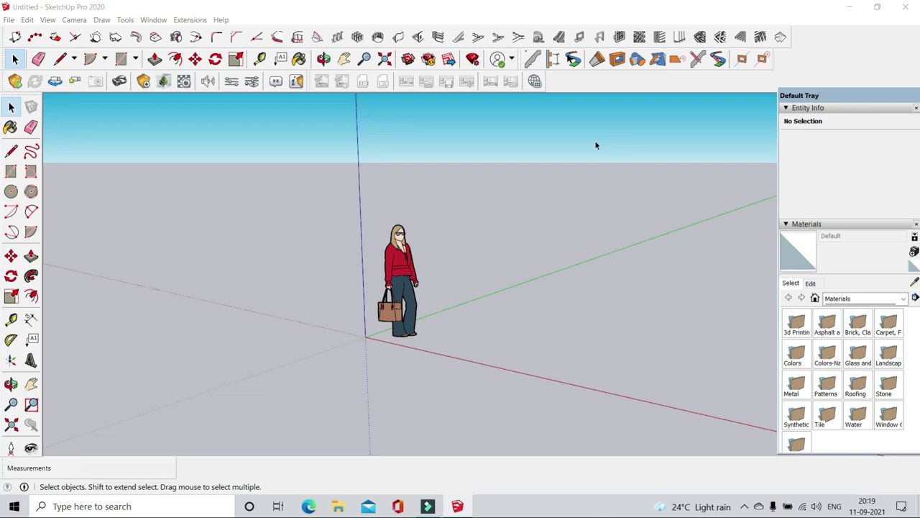
- Import WALL ELEVATION.dwg from the Cafe shop drawings folder on the DATA (D:) drive
{"action": "left_click", "coordinate": [8, 20]}
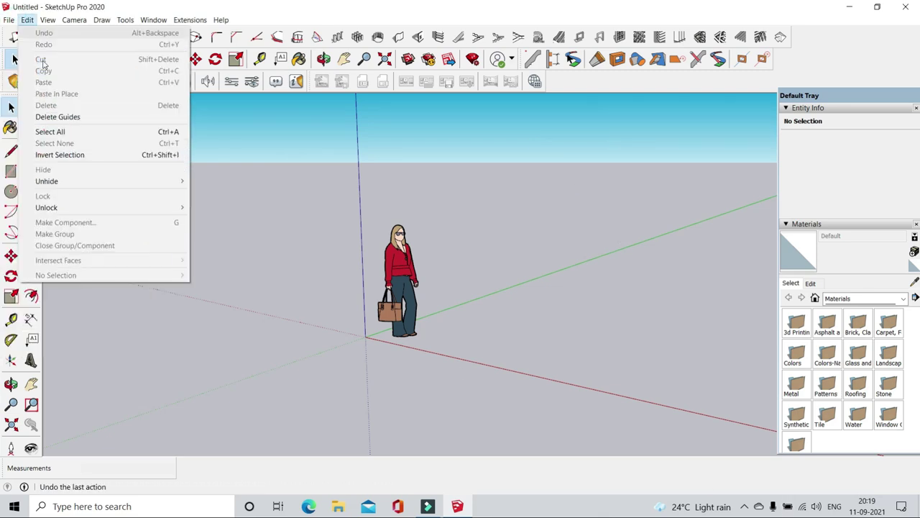
{"action": "left_click", "coordinate": [49, 181]}
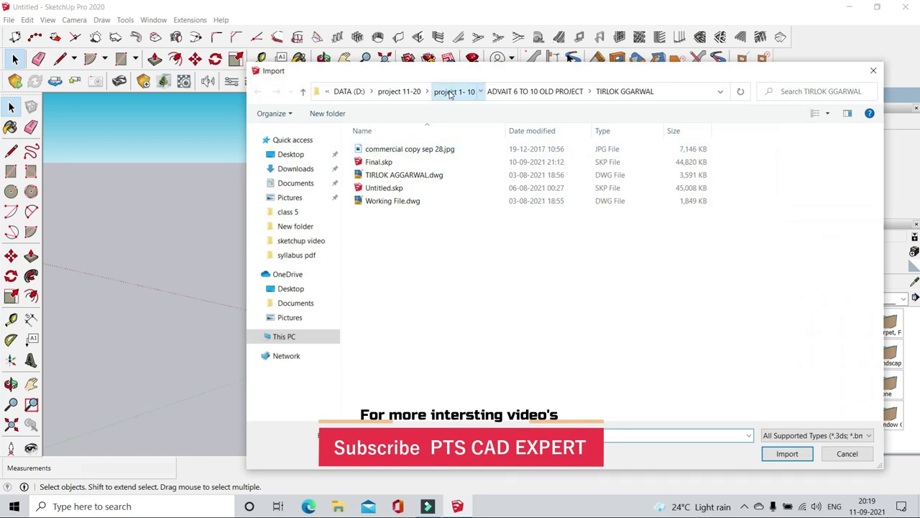
{"action": "left_click", "coordinate": [451, 94]}
{"action": "left_click", "coordinate": [375, 92]}
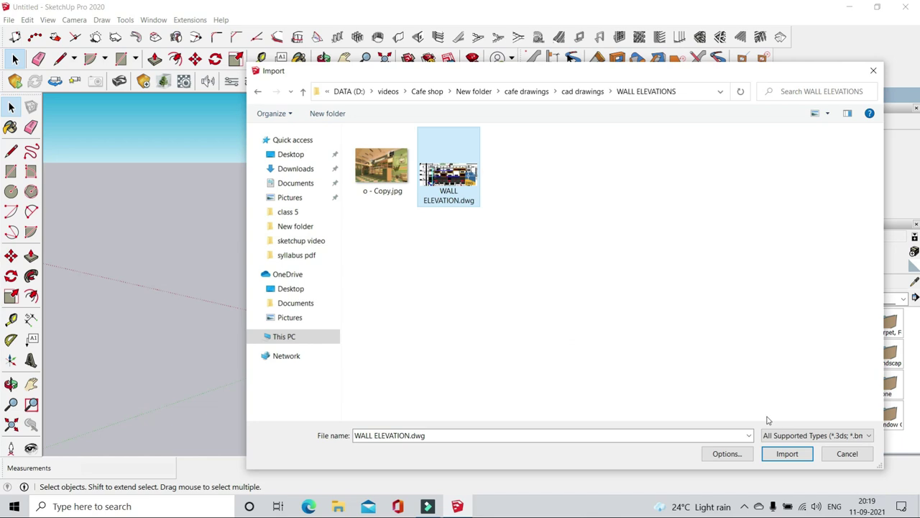
{"action": "left_click", "coordinate": [787, 454]}
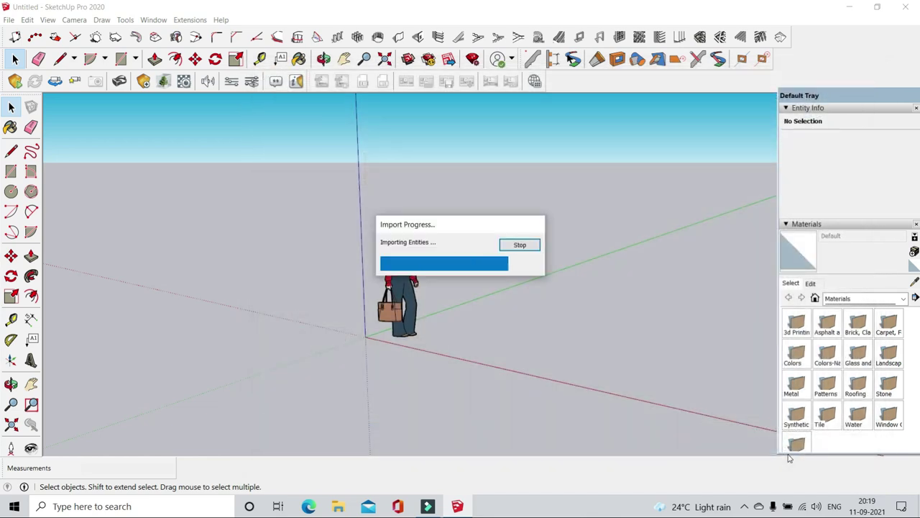
- Dismiss the import results summary and orbit to look down on the imported drawings
{"action": "left_click", "coordinate": [520, 342]}
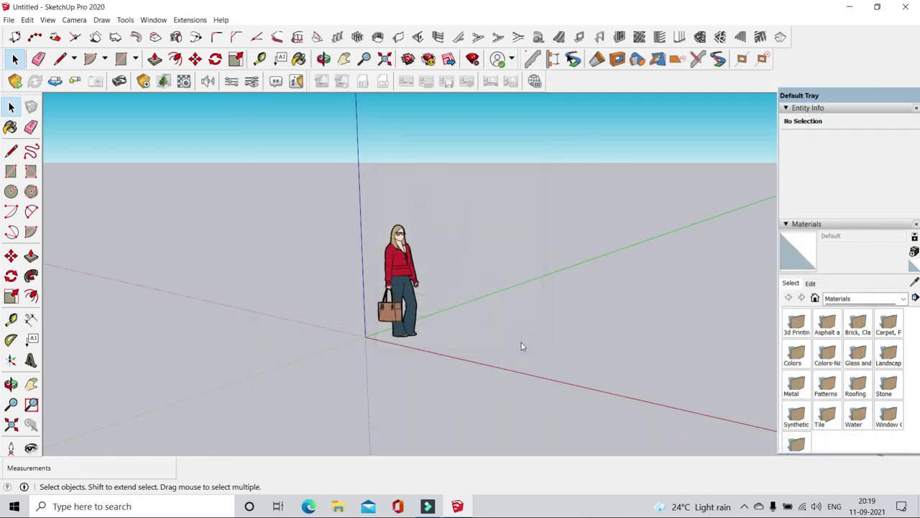
{"action": "middle_click_drag", "start_coordinate": [482, 313], "coordinate": [339, 328]}
{"action": "scroll", "coordinate": [340, 328], "scroll_direction": "down", "scroll_amount": 3}
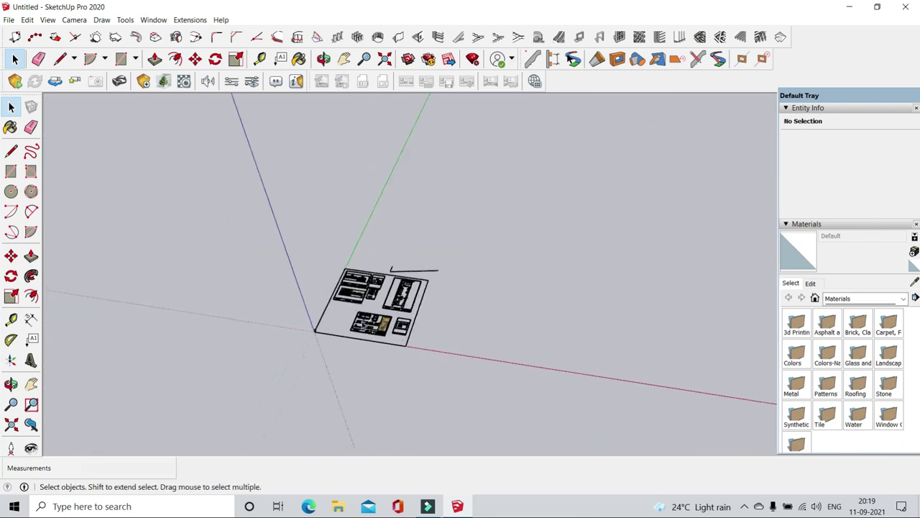
{"action": "scroll", "coordinate": [501, 349], "scroll_direction": "up", "scroll_amount": 5}
{"action": "mouse_move", "coordinate": [506, 305]}
{"action": "middle_mouse_down"}
{"action": "mouse_move", "coordinate": [365, 420]}
{"action": "mouse_move", "coordinate": [616, 312]}
{"action": "middle_mouse_up"}
{"action": "scroll", "coordinate": [364, 421], "scroll_direction": "up", "scroll_amount": 6}
{"action": "scroll", "coordinate": [365, 420], "scroll_direction": "down", "scroll_amount": 3}
{"action": "scroll", "coordinate": [415, 329], "scroll_direction": "up", "scroll_amount": 6}
- Tilt and zoom overhead until the main café floor plan fills the view
{"action": "middle_click_drag", "start_coordinate": [416, 330], "coordinate": [486, 371]}
{"action": "scroll", "coordinate": [487, 371], "scroll_direction": "down", "scroll_amount": 3}
{"action": "scroll", "coordinate": [487, 372], "scroll_direction": "down", "scroll_amount": 2}
{"action": "scroll", "coordinate": [278, 117], "scroll_direction": "up", "scroll_amount": 1}
{"action": "mouse_move", "coordinate": [278, 117]}
{"action": "middle_mouse_down"}
{"action": "mouse_move", "coordinate": [263, 251]}
{"action": "mouse_move", "coordinate": [503, 216]}
{"action": "middle_mouse_up"}
{"action": "scroll", "coordinate": [263, 250], "scroll_direction": "up", "scroll_amount": 2}
{"action": "scroll", "coordinate": [263, 250], "scroll_direction": "up", "scroll_amount": 2}
{"action": "scroll", "coordinate": [264, 250], "scroll_direction": "down", "scroll_amount": 1}
{"action": "scroll", "coordinate": [263, 250], "scroll_direction": "up", "scroll_amount": 2}
{"action": "scroll", "coordinate": [624, 127], "scroll_direction": "up", "scroll_amount": 2}
{"action": "mouse_move", "coordinate": [624, 127]}
{"action": "middle_mouse_down"}
{"action": "mouse_move", "coordinate": [581, 227]}
{"action": "mouse_move", "coordinate": [345, 163]}
{"action": "middle_mouse_up"}
{"action": "scroll", "coordinate": [345, 162], "scroll_direction": "down", "scroll_amount": 3}
{"action": "scroll", "coordinate": [345, 163], "scroll_direction": "up", "scroll_amount": 3}
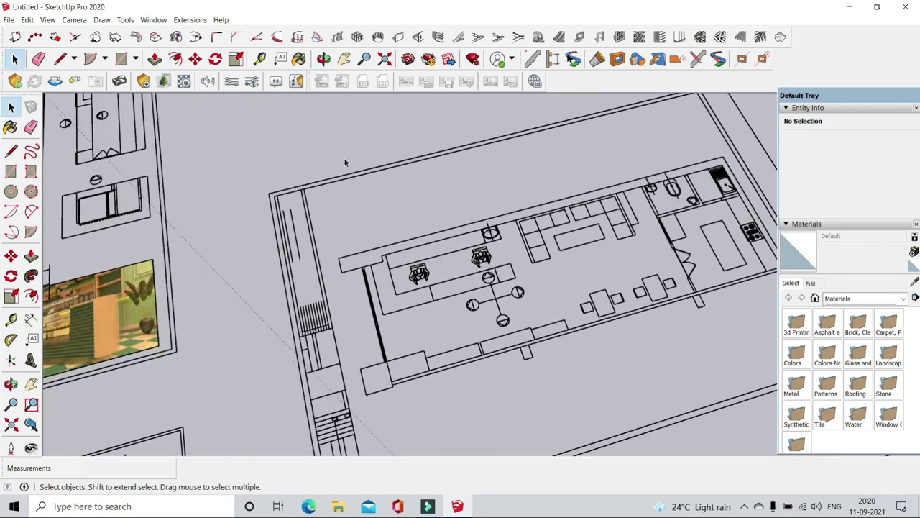
- Trace the top wall and the wall beside the stove with rectangles
{"action": "left_click", "coordinate": [121, 59]}
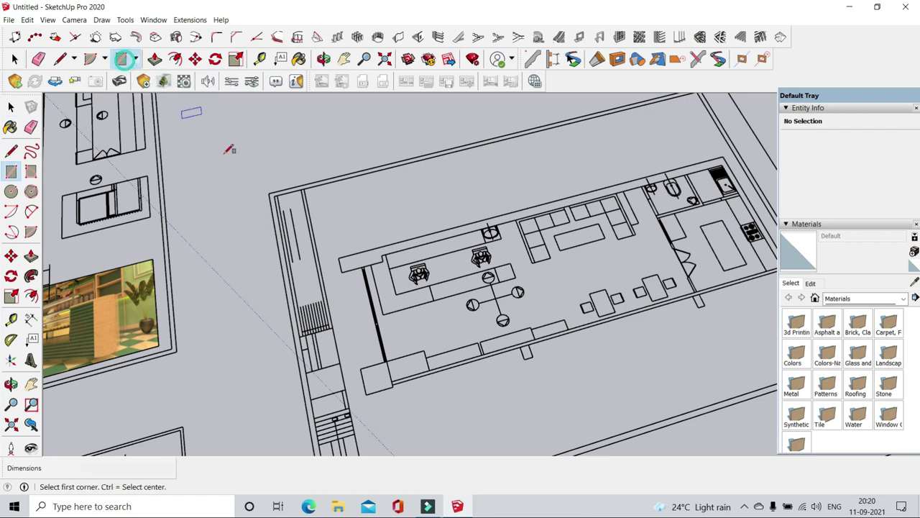
{"action": "scroll", "coordinate": [335, 237], "scroll_direction": "up", "scroll_amount": 2}
{"action": "scroll", "coordinate": [381, 256], "scroll_direction": "up", "scroll_amount": 2}
{"action": "left_click", "coordinate": [381, 261]}
{"action": "scroll", "coordinate": [381, 261], "scroll_direction": "up", "scroll_amount": 1}
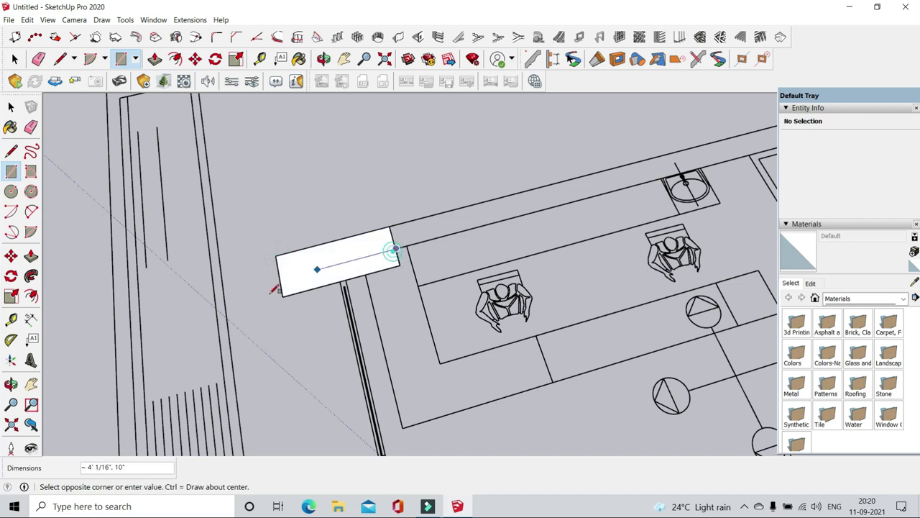
{"action": "scroll", "coordinate": [274, 290], "scroll_direction": "down", "scroll_amount": 3}
{"action": "scroll", "coordinate": [504, 214], "scroll_direction": "down", "scroll_amount": 2}
{"action": "scroll", "coordinate": [437, 240], "scroll_direction": "up", "scroll_amount": 4}
{"action": "scroll", "coordinate": [447, 261], "scroll_direction": "up", "scroll_amount": 2}
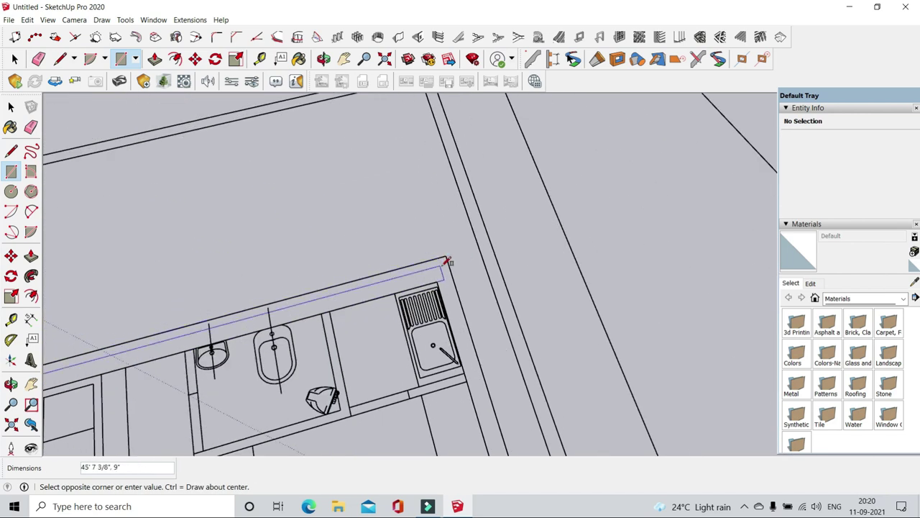
{"action": "left_click", "coordinate": [447, 259]}
{"action": "scroll", "coordinate": [417, 209], "scroll_direction": "down", "scroll_amount": 2}
{"action": "scroll", "coordinate": [425, 254], "scroll_direction": "up", "scroll_amount": 3}
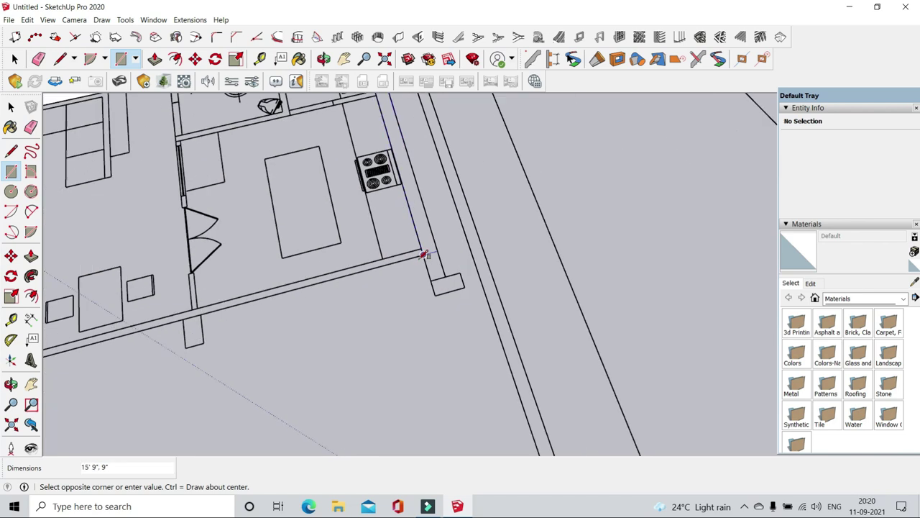
{"action": "left_click", "coordinate": [432, 272]}
- Abandon the unfinished rectangles and complete the next wall rectangle
{"action": "scroll", "coordinate": [575, 317], "scroll_direction": "down", "scroll_amount": 2}
{"action": "scroll", "coordinate": [460, 370], "scroll_direction": "down", "scroll_amount": 3}
{"action": "scroll", "coordinate": [205, 407], "scroll_direction": "up", "scroll_amount": 4}
{"action": "scroll", "coordinate": [179, 360], "scroll_direction": "down", "scroll_amount": 1}
{"action": "key", "text": "Escape"}
{"action": "scroll", "coordinate": [157, 286], "scroll_direction": "down", "scroll_amount": 2}
{"action": "scroll", "coordinate": [522, 250], "scroll_direction": "up", "scroll_amount": 2}
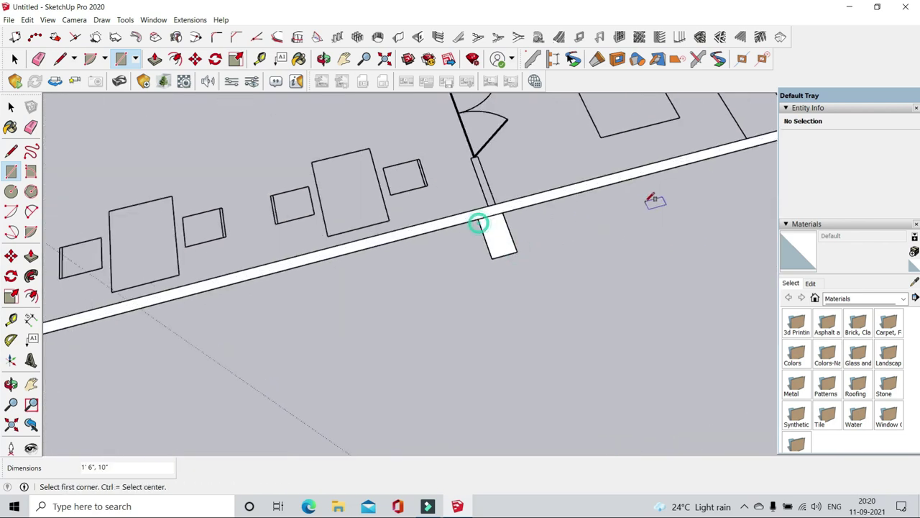
{"action": "scroll", "coordinate": [649, 197], "scroll_direction": "down", "scroll_amount": 2}
{"action": "scroll", "coordinate": [355, 268], "scroll_direction": "up", "scroll_amount": 1}
{"action": "scroll", "coordinate": [324, 253], "scroll_direction": "down", "scroll_amount": 2}
{"action": "scroll", "coordinate": [309, 257], "scroll_direction": "up", "scroll_amount": 2}
{"action": "key", "text": "Escape"}
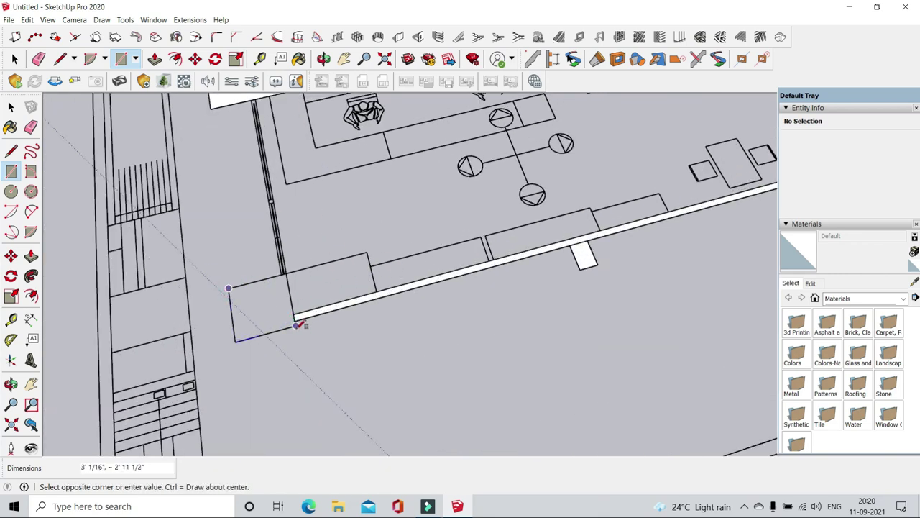
{"action": "left_click", "coordinate": [297, 325]}
{"action": "scroll", "coordinate": [199, 335], "scroll_direction": "up", "scroll_amount": 2}
{"action": "scroll", "coordinate": [497, 290], "scroll_direction": "down", "scroll_amount": 3}
{"action": "scroll", "coordinate": [544, 281], "scroll_direction": "up", "scroll_amount": 3}
- Trace the thin partition beside the door and the small wall-corner stub
{"action": "left_click", "coordinate": [546, 335]}
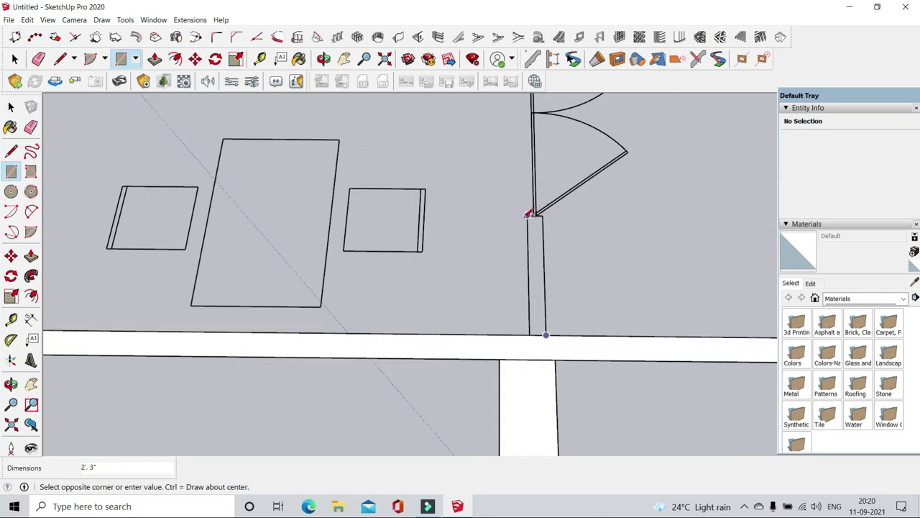
{"action": "scroll", "coordinate": [509, 261], "scroll_direction": "down", "scroll_amount": 2}
{"action": "scroll", "coordinate": [499, 164], "scroll_direction": "up", "scroll_amount": 3}
{"action": "left_click", "coordinate": [499, 164]}
{"action": "scroll", "coordinate": [493, 195], "scroll_direction": "down", "scroll_amount": 2}
{"action": "left_click", "coordinate": [493, 194]}
{"action": "scroll", "coordinate": [493, 194], "scroll_direction": "up", "scroll_amount": 2}
{"action": "left_click", "coordinate": [484, 224]}
{"action": "scroll", "coordinate": [496, 235], "scroll_direction": "down", "scroll_amount": 1}
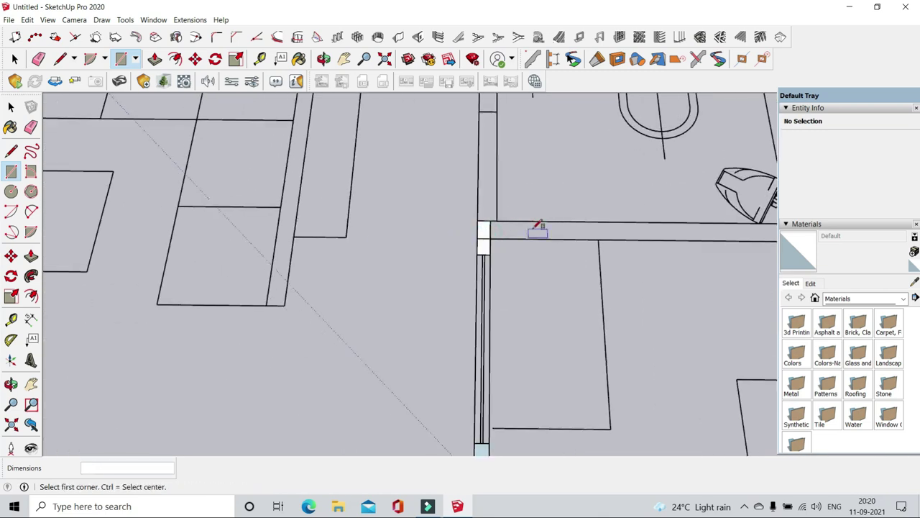
- Trace the interior wall and the remaining wall strips with rectangles
{"action": "left_click", "coordinate": [491, 223]}
{"action": "scroll", "coordinate": [445, 226], "scroll_direction": "up", "scroll_amount": 2}
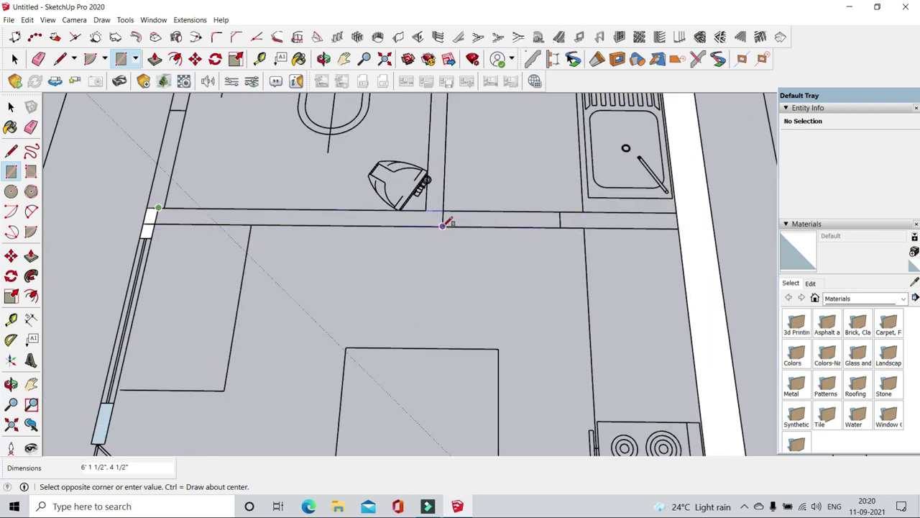
{"action": "left_click", "coordinate": [444, 225]}
{"action": "left_click", "coordinate": [559, 225]}
{"action": "scroll", "coordinate": [681, 210], "scroll_direction": "down", "scroll_amount": 2}
{"action": "left_click", "coordinate": [528, 140]}
{"action": "scroll", "coordinate": [528, 140], "scroll_direction": "up", "scroll_amount": 2}
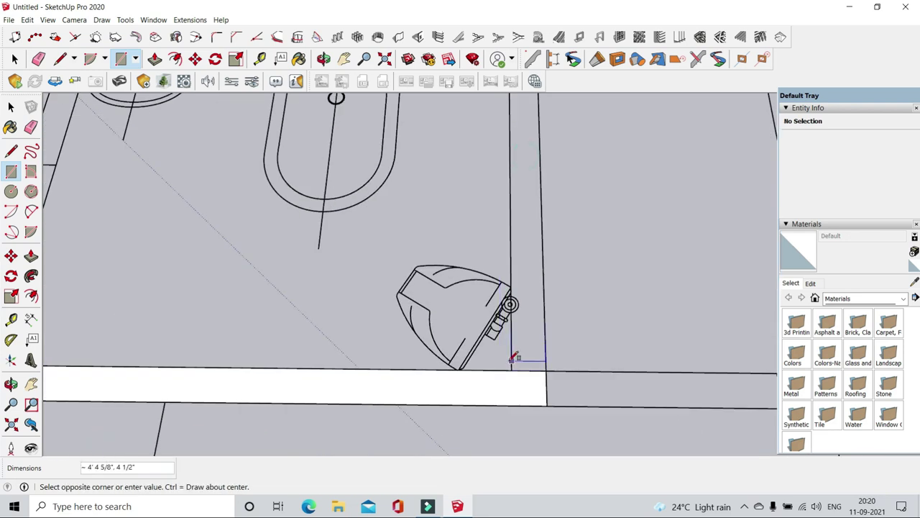
{"action": "left_click", "coordinate": [513, 353]}
{"action": "scroll", "coordinate": [514, 353], "scroll_direction": "down", "scroll_amount": 2}
{"action": "scroll", "coordinate": [475, 248], "scroll_direction": "up", "scroll_amount": 2}
{"action": "left_click", "coordinate": [450, 363]}
{"action": "scroll", "coordinate": [449, 362], "scroll_direction": "down", "scroll_amount": 3}
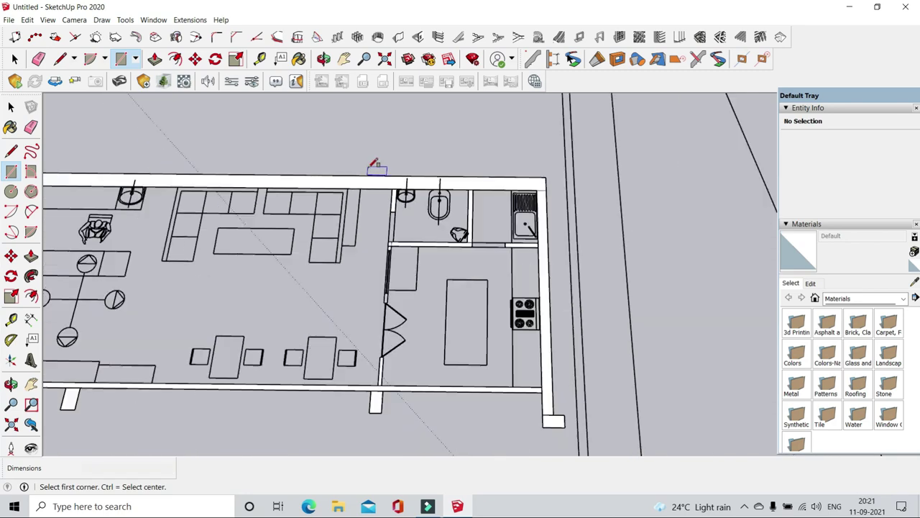
{"action": "middle_click_drag", "start_coordinate": [374, 162], "coordinate": [456, 267]}
{"action": "scroll", "coordinate": [530, 202], "scroll_direction": "up", "scroll_amount": 3}
{"action": "middle_click_drag", "start_coordinate": [530, 202], "coordinate": [349, 318]}
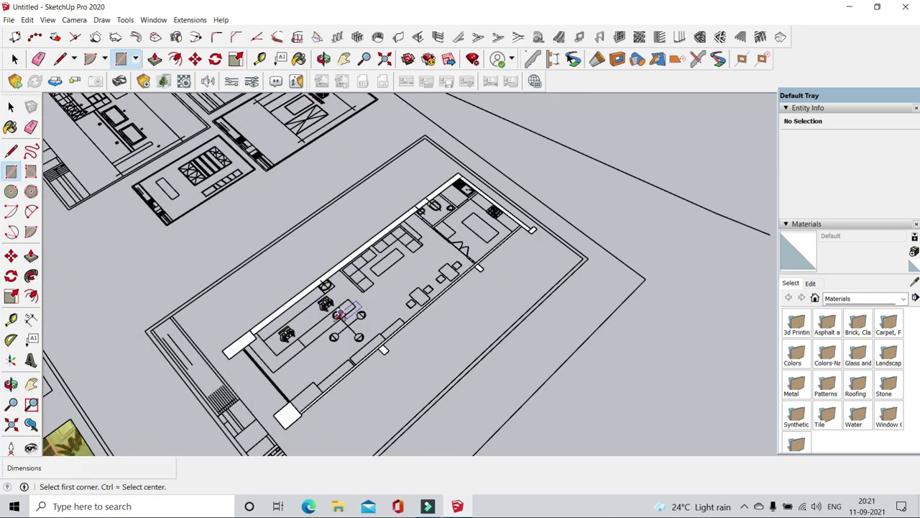
{"action": "scroll", "coordinate": [350, 318], "scroll_direction": "up", "scroll_amount": 2}
{"action": "scroll", "coordinate": [319, 298], "scroll_direction": "up", "scroll_amount": 2}
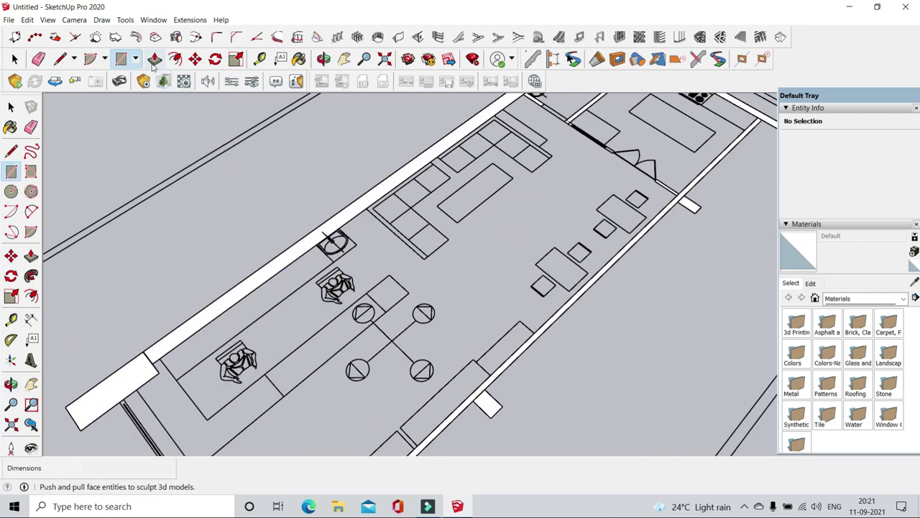
- Push/pull the top wall face up to 11' height
{"action": "scroll", "coordinate": [460, 190], "scroll_direction": "down", "scroll_amount": 3}
{"action": "scroll", "coordinate": [489, 211], "scroll_direction": "up", "scroll_amount": 3}
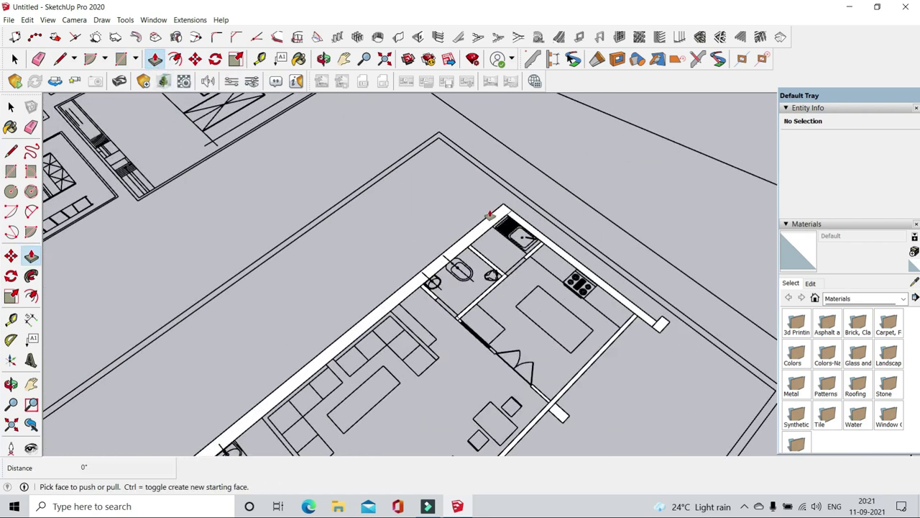
{"action": "scroll", "coordinate": [499, 210], "scroll_direction": "up", "scroll_amount": 3}
{"action": "left_click", "coordinate": [499, 209]}
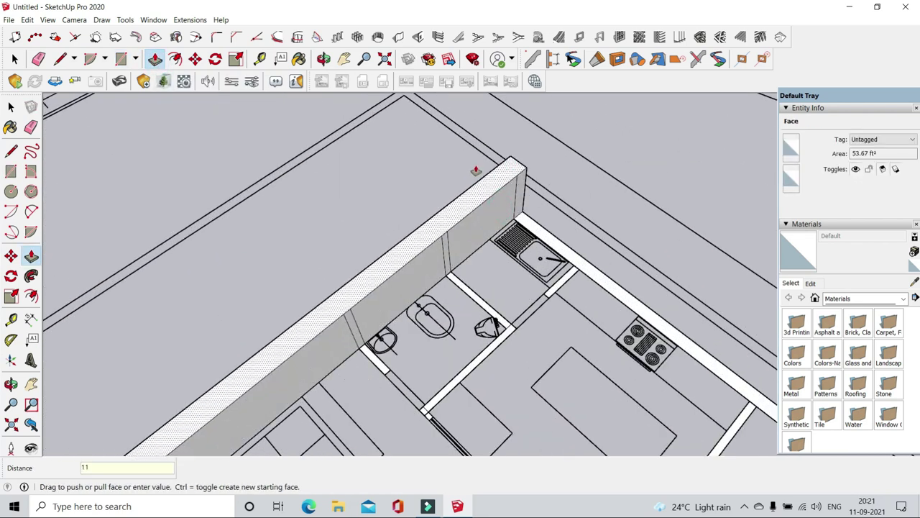
{"action": "key", "text": "Return"}
{"action": "scroll", "coordinate": [512, 223], "scroll_direction": "down", "scroll_amount": 2}
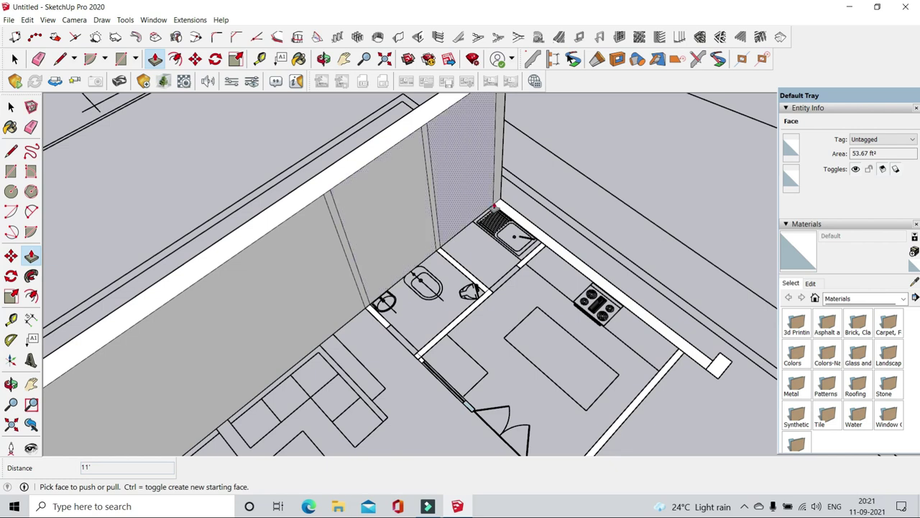
- Extrude the wall face and small stub beside the door to full wall height
{"action": "middle_click_drag", "start_coordinate": [528, 234], "coordinate": [575, 284]}
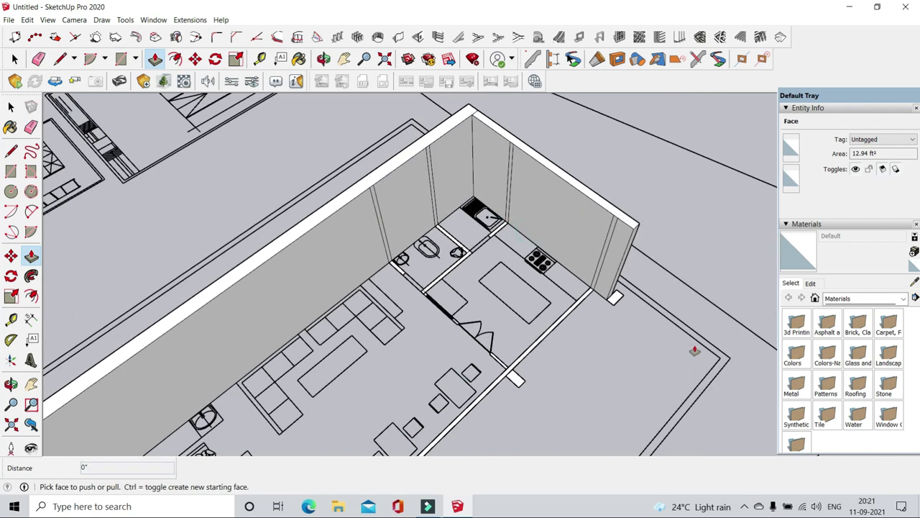
{"action": "scroll", "coordinate": [566, 270], "scroll_direction": "down", "scroll_amount": 3}
{"action": "middle_click_drag", "start_coordinate": [518, 299], "coordinate": [509, 269]}
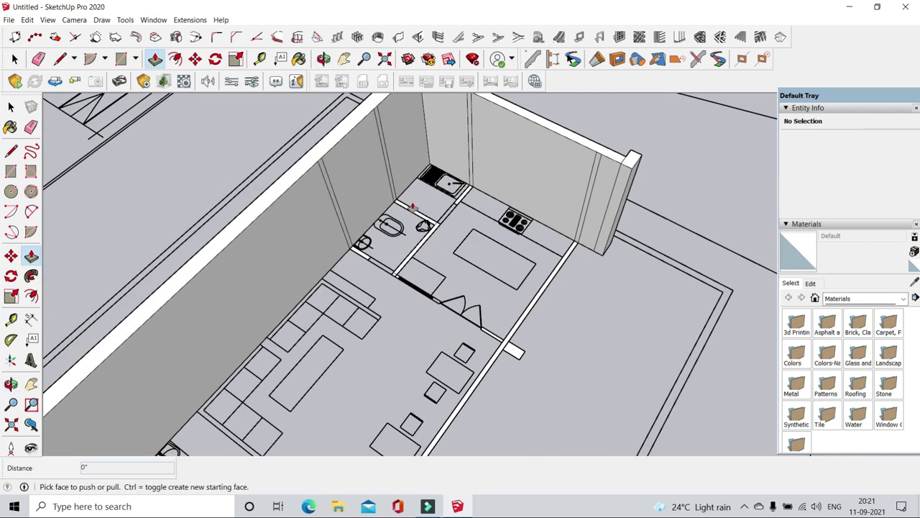
{"action": "scroll", "coordinate": [507, 215], "scroll_direction": "up", "scroll_amount": 3}
{"action": "middle_click_drag", "start_coordinate": [464, 227], "coordinate": [488, 318]}
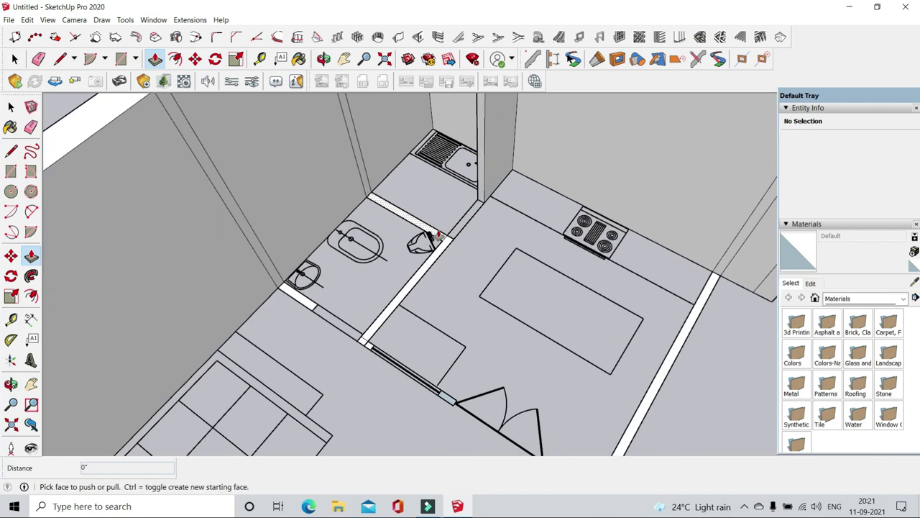
{"action": "scroll", "coordinate": [488, 318], "scroll_direction": "up", "scroll_amount": 3}
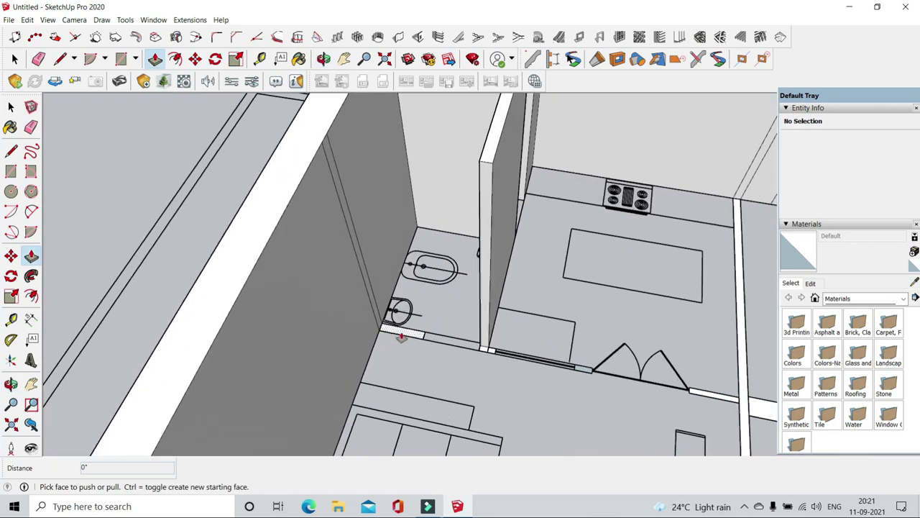
{"action": "scroll", "coordinate": [484, 350], "scroll_direction": "up", "scroll_amount": 3}
{"action": "mouse_move", "coordinate": [483, 350]}
{"action": "middle_mouse_down"}
{"action": "mouse_move", "coordinate": [329, 271]}
{"action": "mouse_move", "coordinate": [520, 333]}
{"action": "middle_mouse_up"}
{"action": "scroll", "coordinate": [510, 317], "scroll_direction": "up", "scroll_amount": 3}
{"action": "scroll", "coordinate": [505, 299], "scroll_direction": "up", "scroll_amount": 3}
{"action": "scroll", "coordinate": [516, 333], "scroll_direction": "down", "scroll_amount": 2}
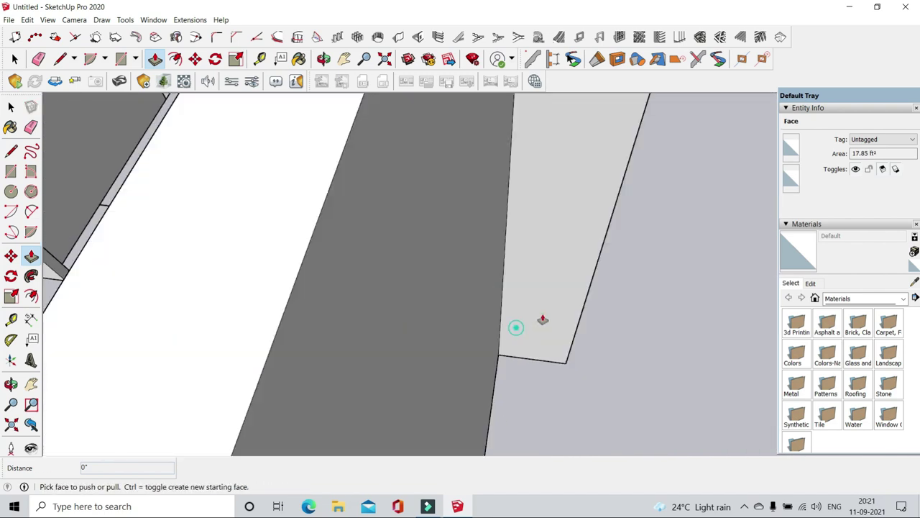
{"action": "scroll", "coordinate": [536, 317], "scroll_direction": "down", "scroll_amount": 5}
{"action": "scroll", "coordinate": [589, 266], "scroll_direction": "up", "scroll_amount": 2}
{"action": "scroll", "coordinate": [626, 289], "scroll_direction": "up", "scroll_amount": 3}
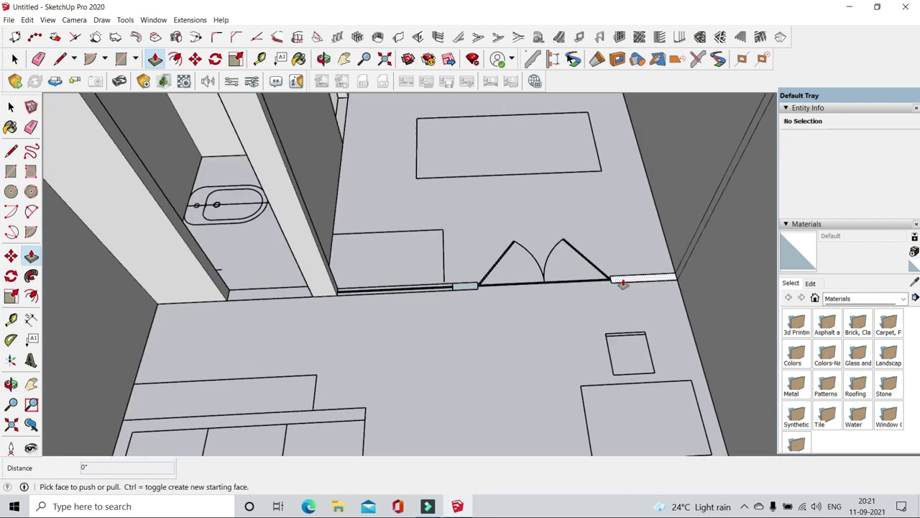
{"action": "left_click", "coordinate": [623, 284]}
{"action": "scroll", "coordinate": [619, 274], "scroll_direction": "down", "scroll_amount": 3}
{"action": "scroll", "coordinate": [663, 229], "scroll_direction": "up", "scroll_amount": 2}
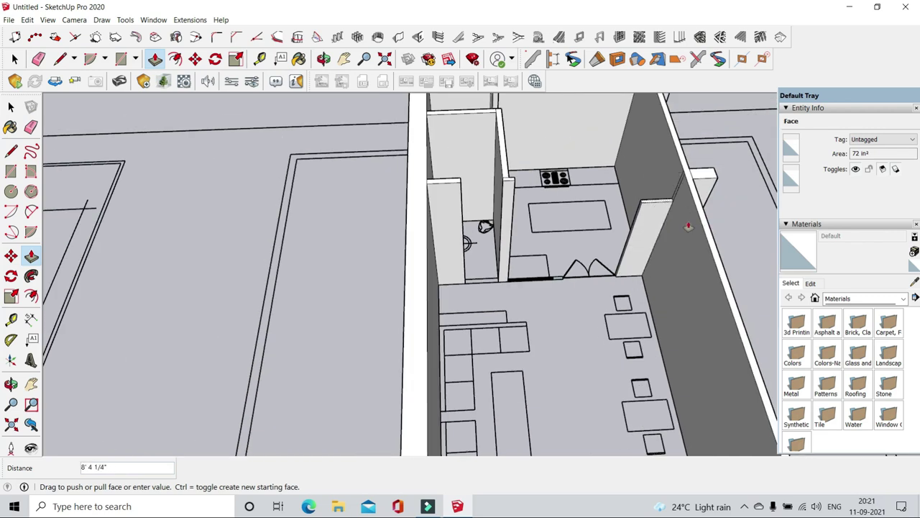
{"action": "scroll", "coordinate": [699, 223], "scroll_direction": "up", "scroll_amount": 1}
{"action": "scroll", "coordinate": [575, 281], "scroll_direction": "up", "scroll_amount": 3}
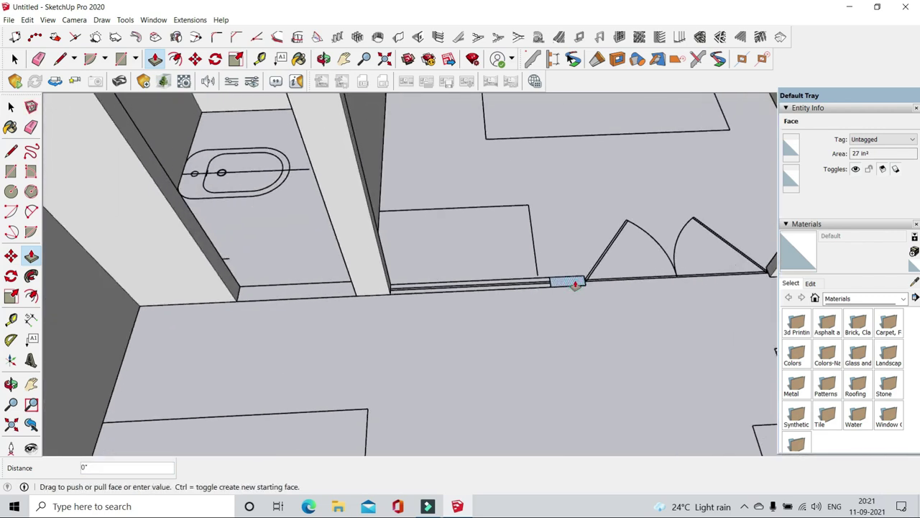
{"action": "left_click", "coordinate": [530, 265]}
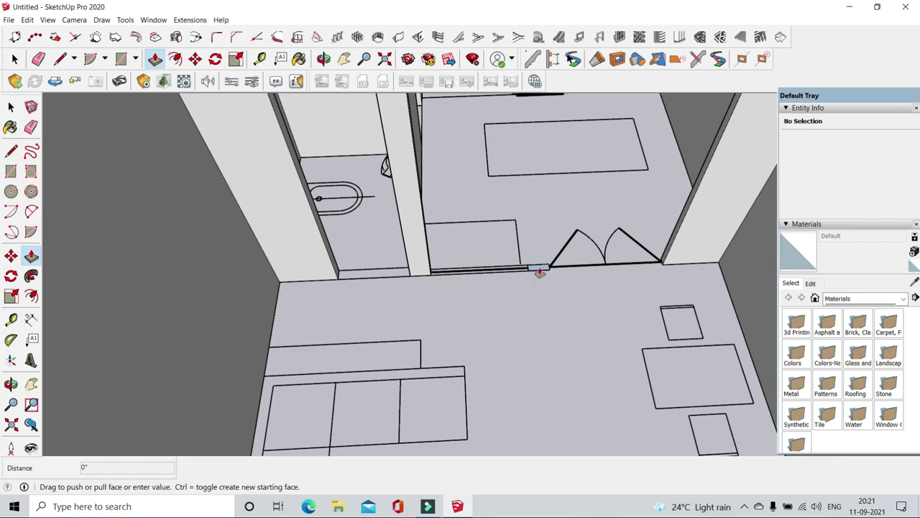
{"action": "scroll", "coordinate": [539, 272], "scroll_direction": "down", "scroll_amount": 4}
{"action": "scroll", "coordinate": [618, 202], "scroll_direction": "up", "scroll_amount": 2}
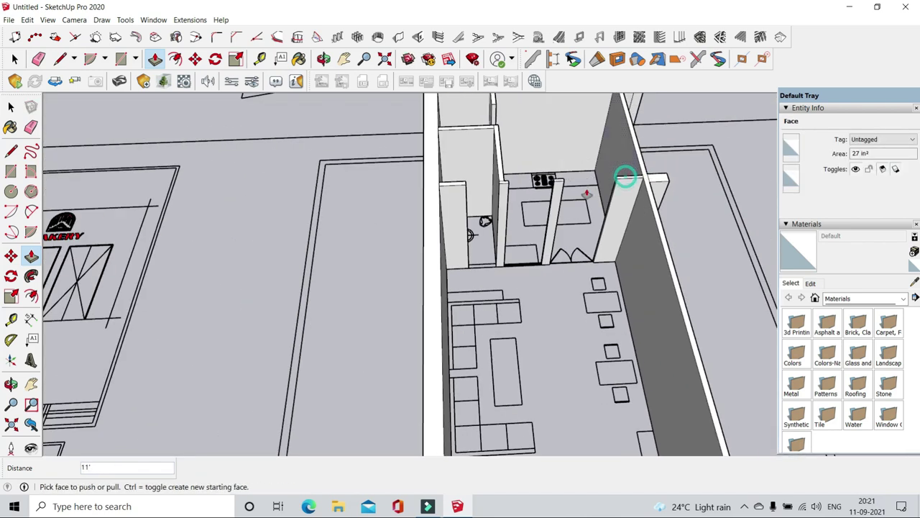
{"action": "scroll", "coordinate": [586, 194], "scroll_direction": "down", "scroll_amount": 4}
{"action": "scroll", "coordinate": [569, 298], "scroll_direction": "up", "scroll_amount": 2}
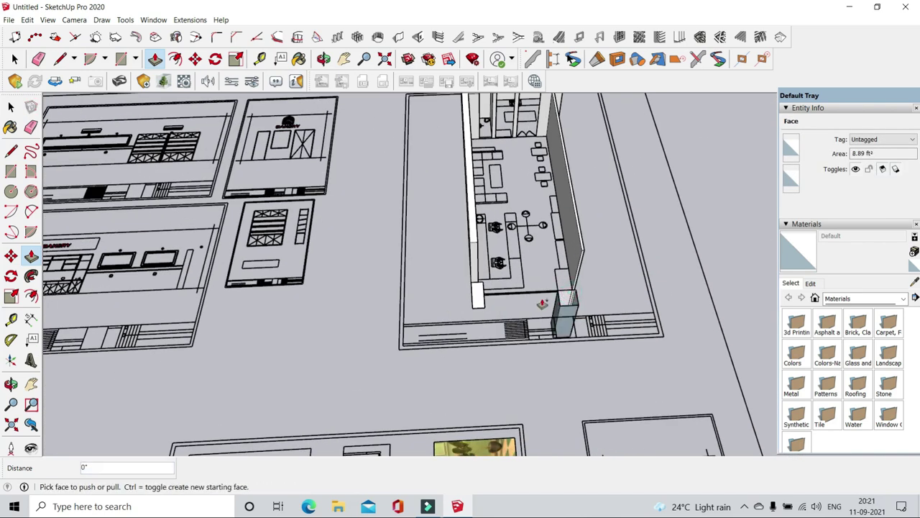
- Orbit from eye level to a high oblique view to check the finished walls
{"action": "middle_click_drag", "start_coordinate": [585, 252], "coordinate": [475, 241]}
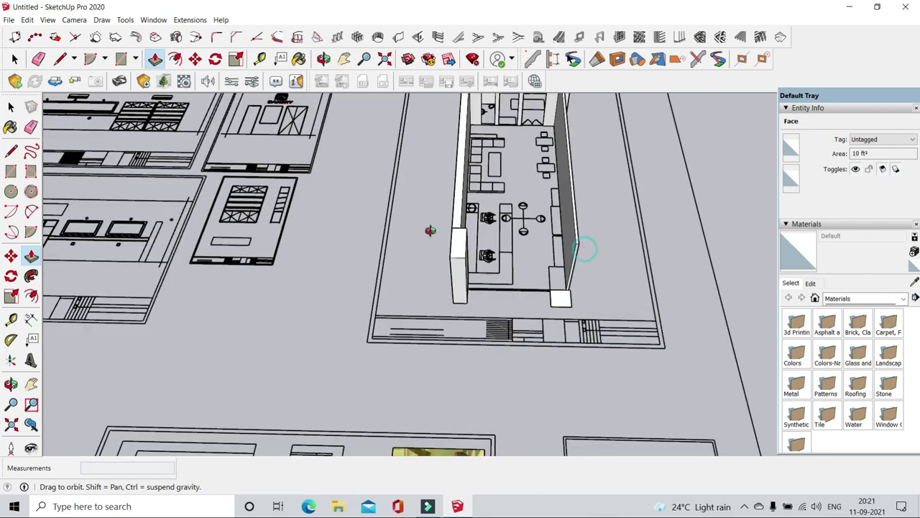
{"action": "scroll", "coordinate": [476, 240], "scroll_direction": "down", "scroll_amount": 3}
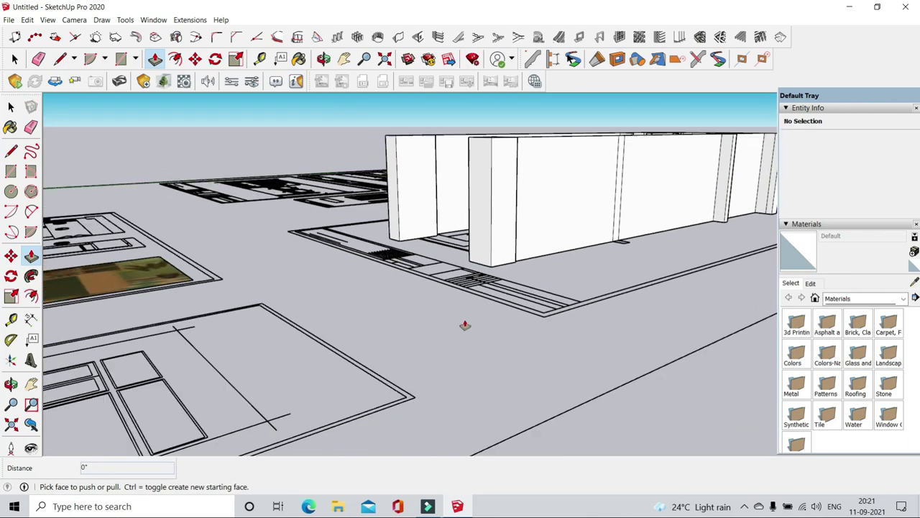
{"action": "middle_click_drag", "start_coordinate": [465, 324], "coordinate": [501, 382]}
{"action": "scroll", "coordinate": [393, 326], "scroll_direction": "up", "scroll_amount": 2}
{"action": "scroll", "coordinate": [538, 325], "scroll_direction": "up", "scroll_amount": 2}
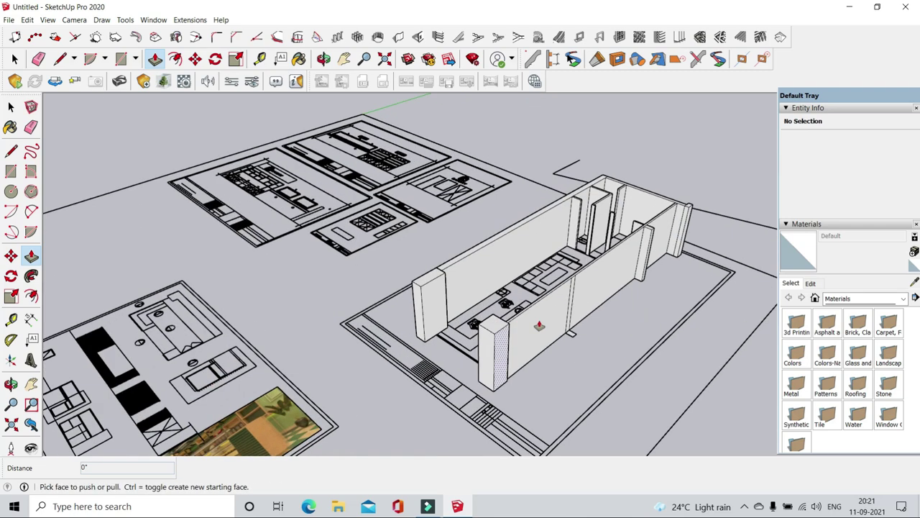
{"action": "scroll", "coordinate": [586, 343], "scroll_direction": "up", "scroll_amount": 2}
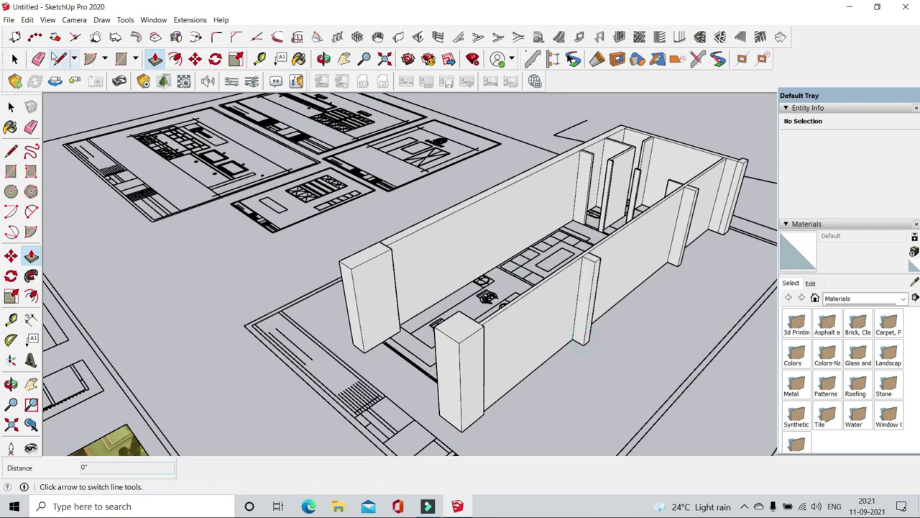
{"action": "scroll", "coordinate": [387, 280], "scroll_direction": "up", "scroll_amount": 3}
{"action": "scroll", "coordinate": [487, 324], "scroll_direction": "up", "scroll_amount": 2}
{"action": "scroll", "coordinate": [425, 357], "scroll_direction": "up", "scroll_amount": 2}
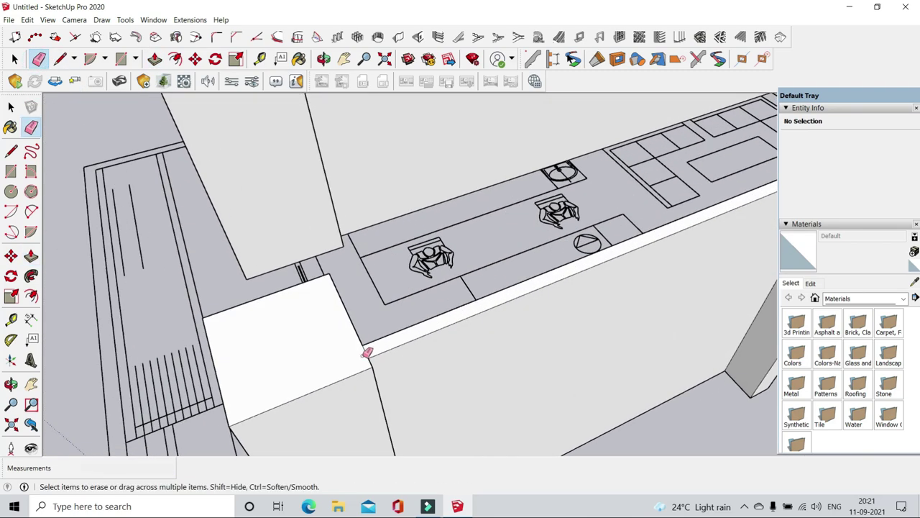
{"action": "scroll", "coordinate": [580, 346], "scroll_direction": "down", "scroll_amount": 1}
{"action": "middle_click_drag", "start_coordinate": [580, 346], "coordinate": [604, 338]}
{"action": "scroll", "coordinate": [539, 323], "scroll_direction": "up", "scroll_amount": 1}
{"action": "scroll", "coordinate": [539, 323], "scroll_direction": "down", "scroll_amount": 1}
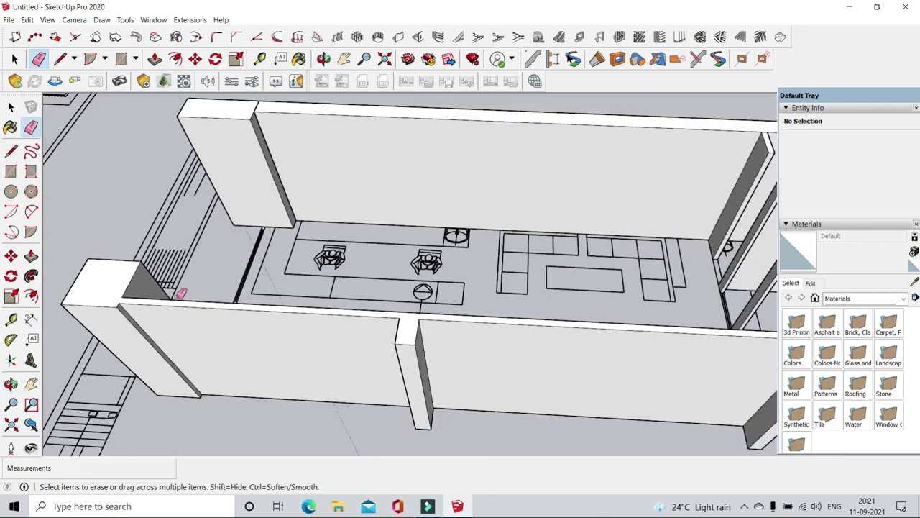
{"action": "scroll", "coordinate": [519, 312], "scroll_direction": "down", "scroll_amount": 2}
{"action": "scroll", "coordinate": [519, 312], "scroll_direction": "up", "scroll_amount": 2}
{"action": "scroll", "coordinate": [472, 315], "scroll_direction": "down", "scroll_amount": 2}
{"action": "scroll", "coordinate": [308, 300], "scroll_direction": "up", "scroll_amount": 3}
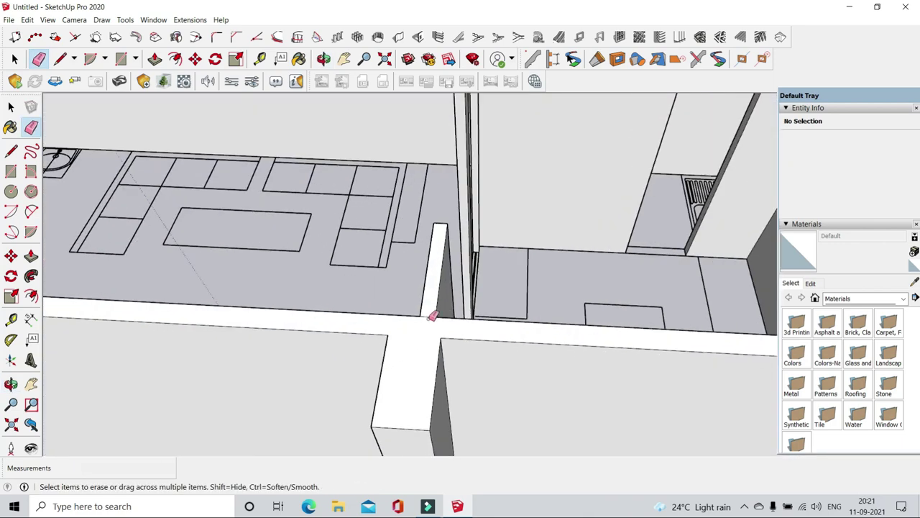
{"action": "scroll", "coordinate": [432, 315], "scroll_direction": "up", "scroll_amount": 1}
{"action": "scroll", "coordinate": [267, 304], "scroll_direction": "down", "scroll_amount": 3}
{"action": "scroll", "coordinate": [399, 343], "scroll_direction": "up", "scroll_amount": 3}
{"action": "scroll", "coordinate": [350, 315], "scroll_direction": "down", "scroll_amount": 2}
{"action": "scroll", "coordinate": [255, 343], "scroll_direction": "up", "scroll_amount": 3}
{"action": "scroll", "coordinate": [374, 257], "scroll_direction": "up", "scroll_amount": 3}
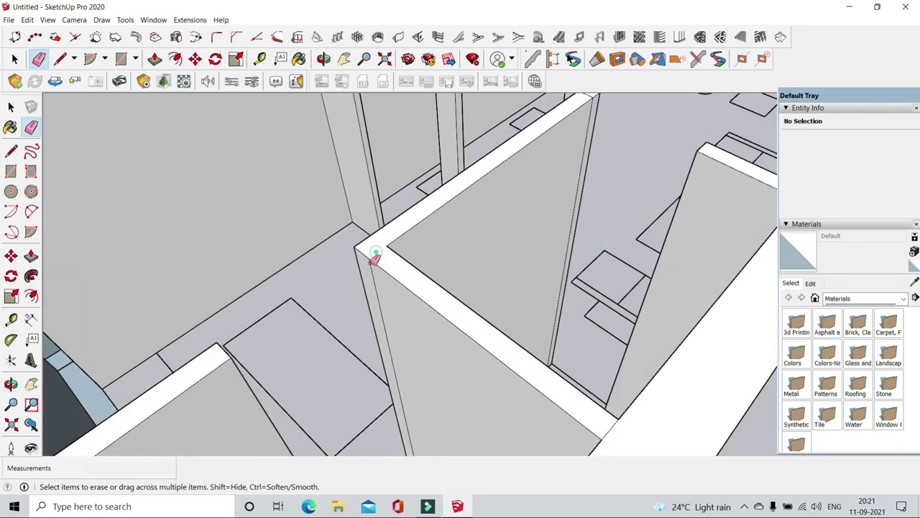
{"action": "mouse_move", "coordinate": [427, 312]}
{"action": "middle_mouse_down"}
{"action": "mouse_move", "coordinate": [255, 369]}
{"action": "mouse_move", "coordinate": [525, 259]}
{"action": "mouse_move", "coordinate": [476, 184]}
{"action": "middle_mouse_up"}
{"action": "scroll", "coordinate": [512, 256], "scroll_direction": "down", "scroll_amount": 1}
{"action": "scroll", "coordinate": [400, 195], "scroll_direction": "up", "scroll_amount": 2}
{"action": "scroll", "coordinate": [331, 215], "scroll_direction": "down", "scroll_amount": 1}
{"action": "scroll", "coordinate": [330, 215], "scroll_direction": "down", "scroll_amount": 2}
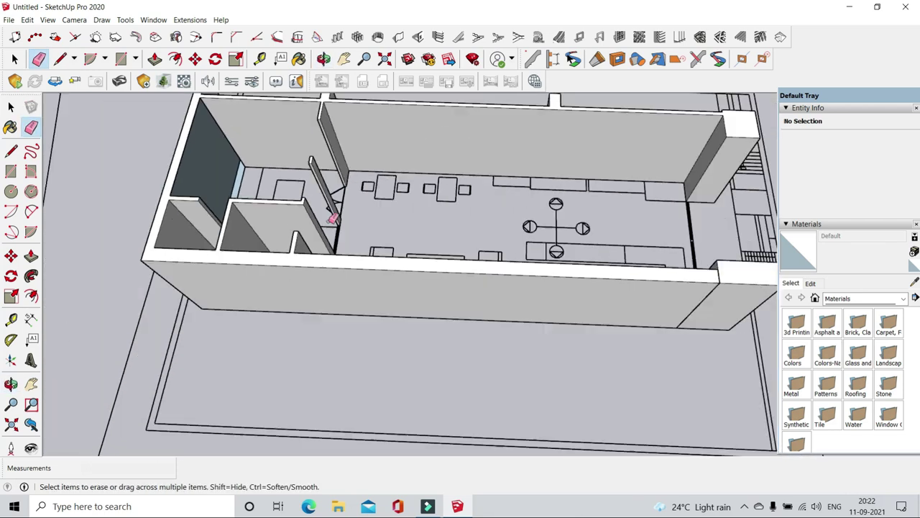
{"action": "scroll", "coordinate": [567, 263], "scroll_direction": "up", "scroll_amount": 3}
{"action": "scroll", "coordinate": [546, 261], "scroll_direction": "up", "scroll_amount": 2}
{"action": "mouse_move", "coordinate": [547, 261]}
{"action": "middle_mouse_down"}
{"action": "mouse_move", "coordinate": [552, 231]}
{"action": "mouse_move", "coordinate": [529, 320]}
{"action": "middle_mouse_up"}
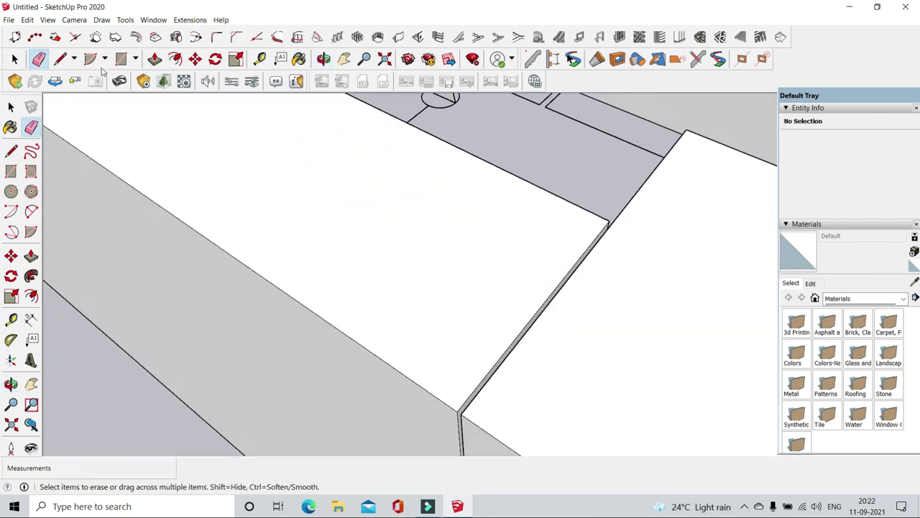
{"action": "key", "text": "p"}
{"action": "key", "text": "e"}
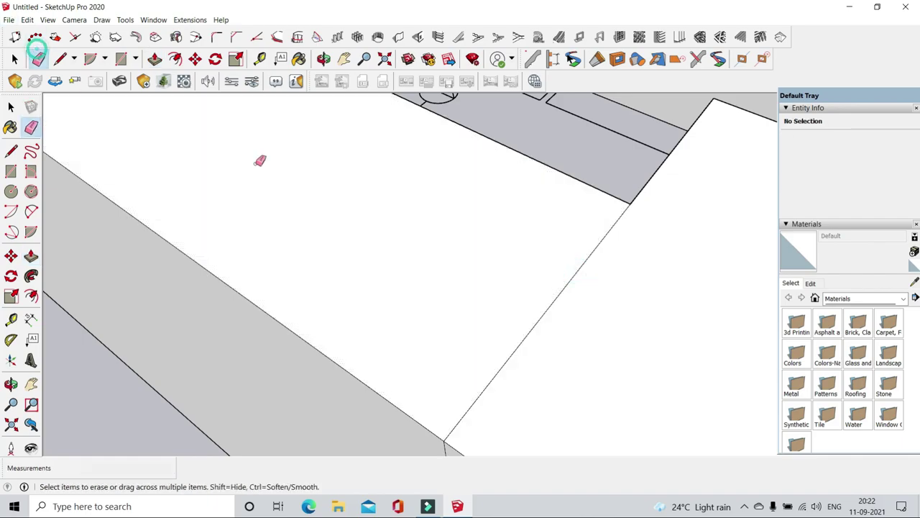
{"action": "scroll", "coordinate": [419, 446], "scroll_direction": "down", "scroll_amount": 1}
{"action": "middle_click_drag", "start_coordinate": [419, 445], "coordinate": [234, 290]}
{"action": "scroll", "coordinate": [306, 318], "scroll_direction": "down", "scroll_amount": 3}
{"action": "middle_click_drag", "start_coordinate": [305, 318], "coordinate": [555, 305]}
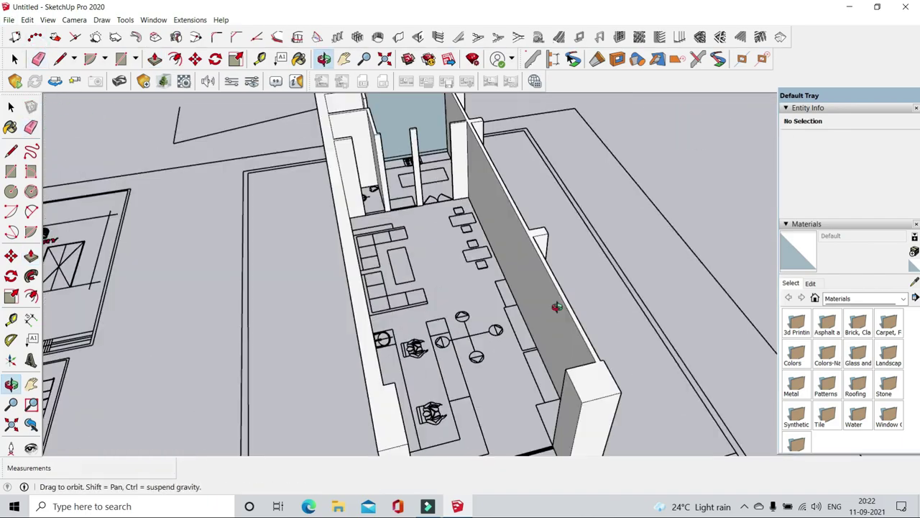
{"action": "scroll", "coordinate": [421, 273], "scroll_direction": "down", "scroll_amount": 3}
{"action": "scroll", "coordinate": [429, 293], "scroll_direction": "down", "scroll_amount": 2}
{"action": "scroll", "coordinate": [513, 196], "scroll_direction": "up", "scroll_amount": 5}
{"action": "scroll", "coordinate": [513, 196], "scroll_direction": "up", "scroll_amount": 3}
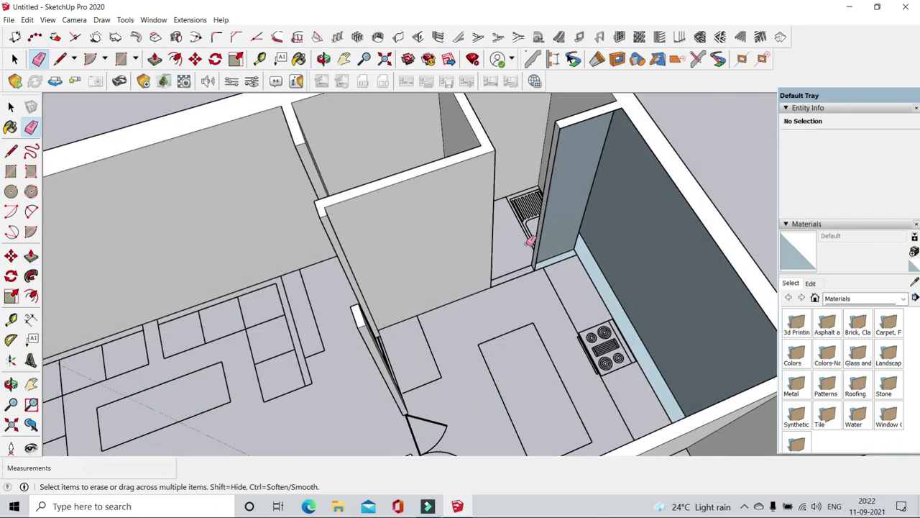
{"action": "scroll", "coordinate": [530, 226], "scroll_direction": "down", "scroll_amount": 3}
{"action": "middle_click_drag", "start_coordinate": [530, 226], "coordinate": [5, 42]}
{"action": "scroll", "coordinate": [307, 209], "scroll_direction": "up", "scroll_amount": 3}
{"action": "scroll", "coordinate": [432, 288], "scroll_direction": "up", "scroll_amount": 2}
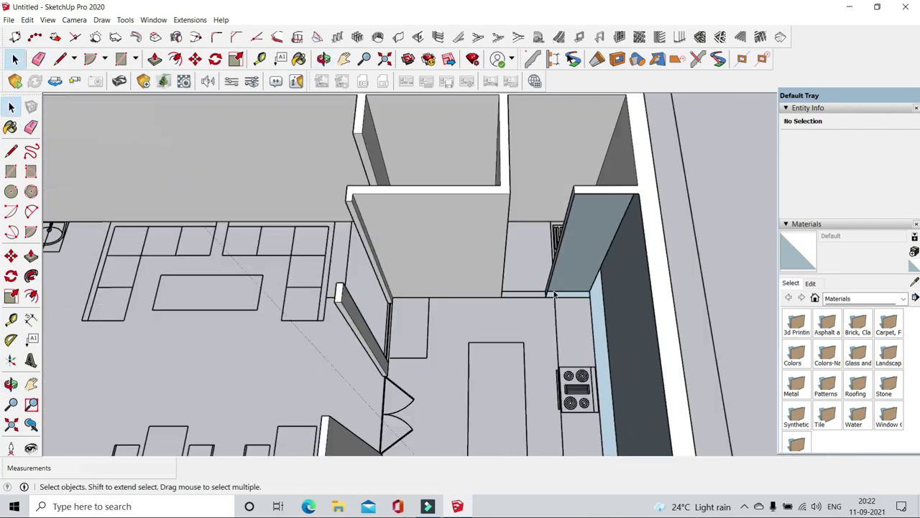
{"action": "key", "text": "r"}
{"action": "scroll", "coordinate": [551, 270], "scroll_direction": "up", "scroll_amount": 2}
{"action": "scroll", "coordinate": [687, 104], "scroll_direction": "down", "scroll_amount": 3}
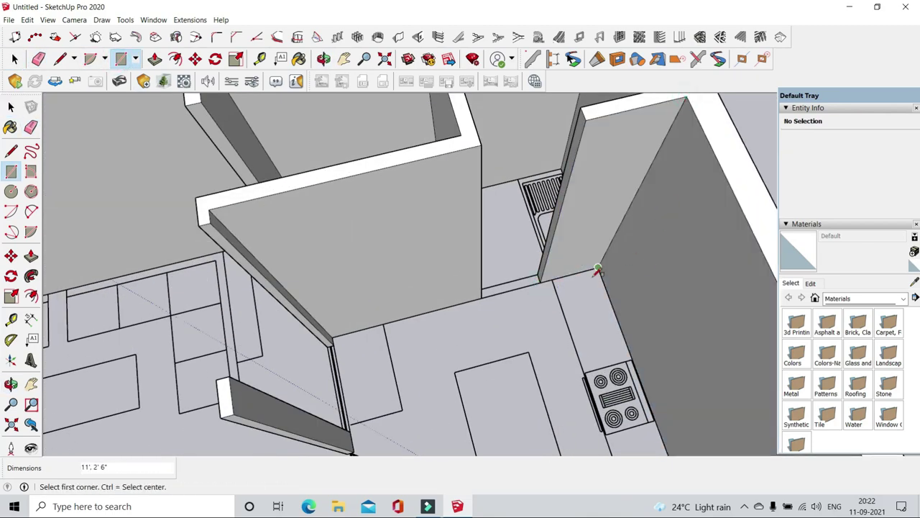
{"action": "middle_click_drag", "start_coordinate": [503, 252], "coordinate": [215, 144]}
{"action": "scroll", "coordinate": [241, 265], "scroll_direction": "up", "scroll_amount": 3}
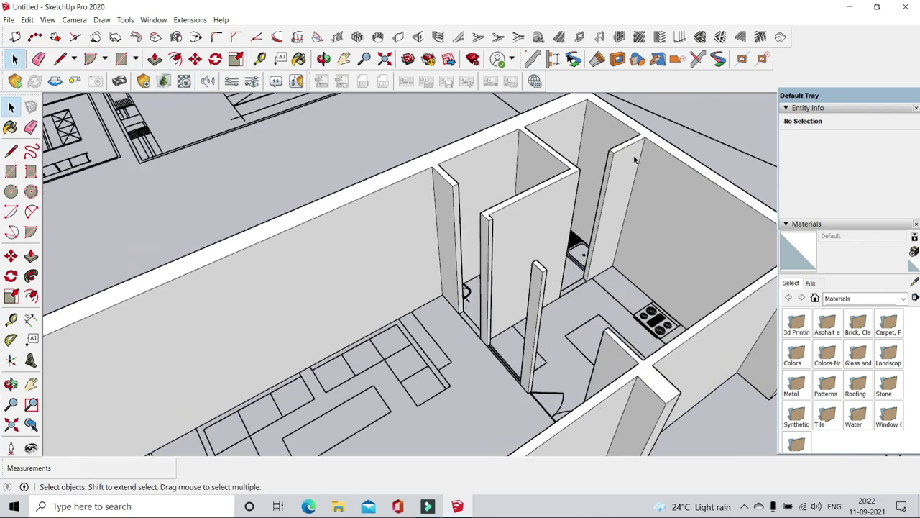
{"action": "middle_click_drag", "start_coordinate": [241, 265], "coordinate": [640, 148]}
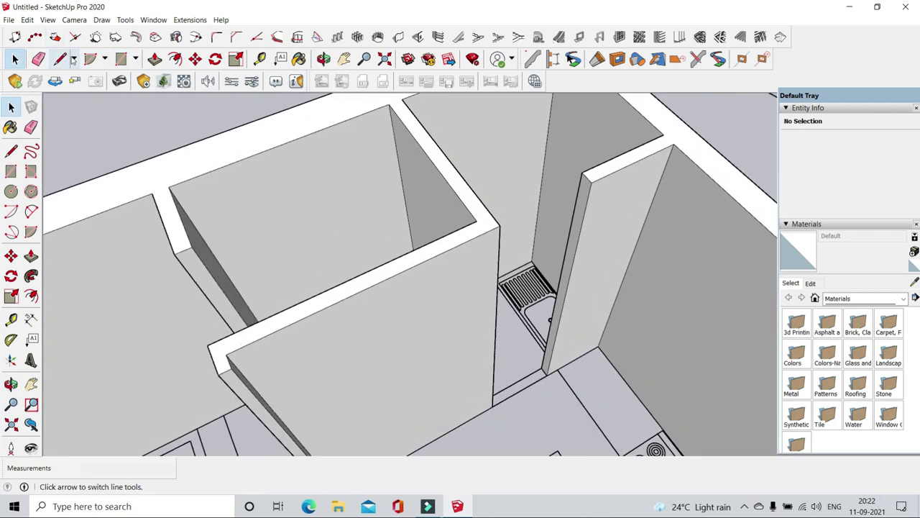
- Push/Pull the wall tops up by 2' to raise the café walls
{"action": "left_click", "coordinate": [155, 59]}
{"action": "scroll", "coordinate": [273, 250], "scroll_direction": "down", "scroll_amount": 2}
{"action": "scroll", "coordinate": [380, 185], "scroll_direction": "down", "scroll_amount": 2}
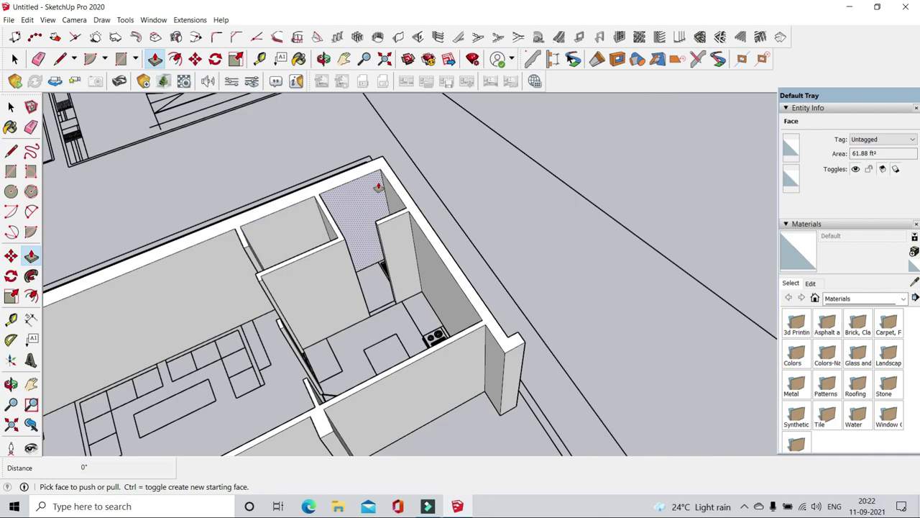
{"action": "scroll", "coordinate": [381, 186], "scroll_direction": "down", "scroll_amount": 2}
{"action": "scroll", "coordinate": [435, 283], "scroll_direction": "down", "scroll_amount": 3}
{"action": "middle_click_drag", "start_coordinate": [435, 282], "coordinate": [304, 315]}
{"action": "scroll", "coordinate": [304, 314], "scroll_direction": "up", "scroll_amount": 2}
{"action": "scroll", "coordinate": [348, 259], "scroll_direction": "down", "scroll_amount": 1}
{"action": "scroll", "coordinate": [348, 259], "scroll_direction": "up", "scroll_amount": 3}
{"action": "scroll", "coordinate": [240, 350], "scroll_direction": "down", "scroll_amount": 2}
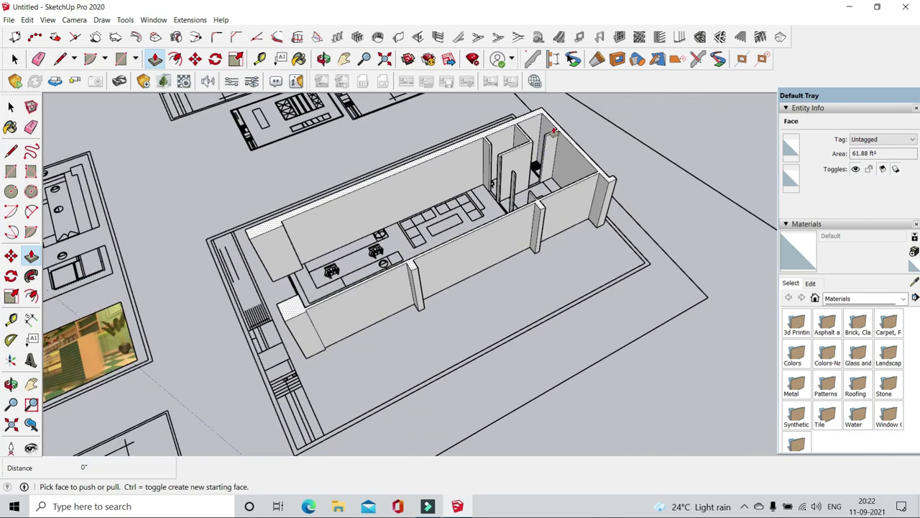
{"action": "scroll", "coordinate": [503, 187], "scroll_direction": "up", "scroll_amount": 3}
{"action": "scroll", "coordinate": [564, 135], "scroll_direction": "up", "scroll_amount": 2}
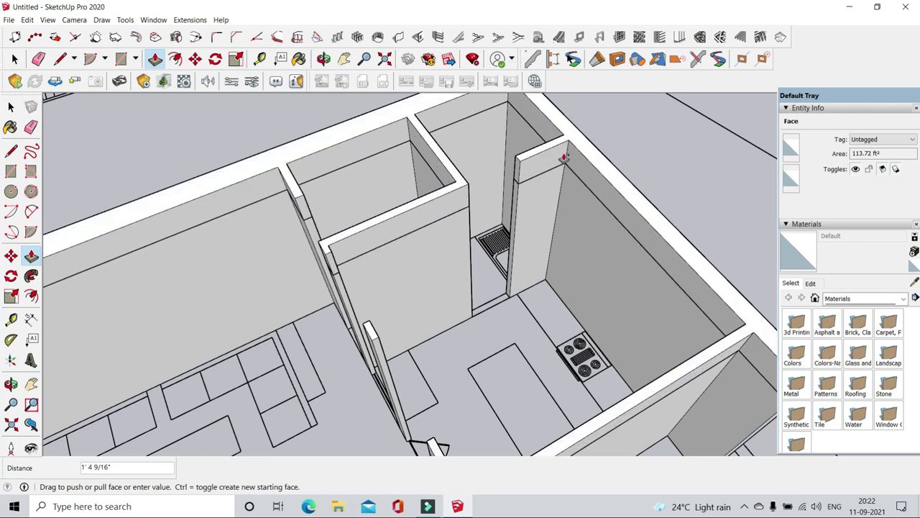
{"action": "type", "text": "'"}
{"action": "key", "text": "Return"}
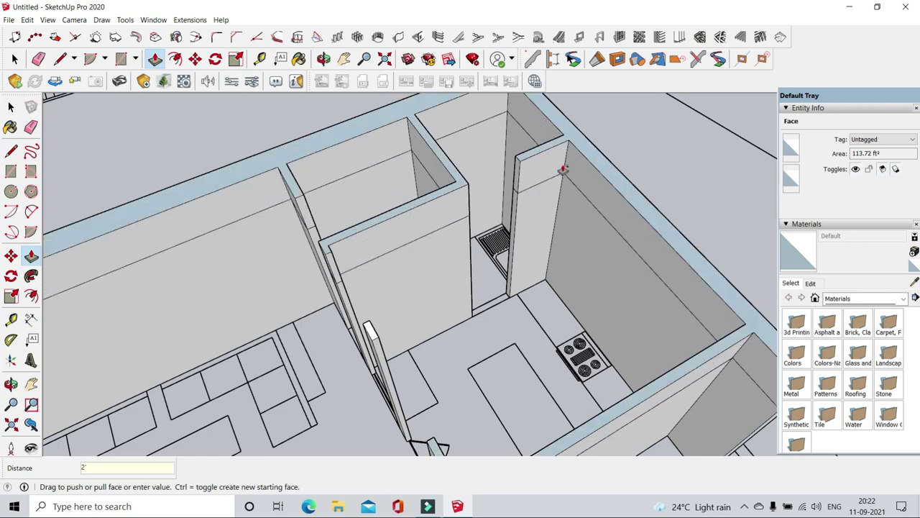
- Extrude the wall end face across the washroom door opening as a header, then orbit to check
{"action": "scroll", "coordinate": [529, 208], "scroll_direction": "down", "scroll_amount": 3}
{"action": "scroll", "coordinate": [524, 201], "scroll_direction": "up", "scroll_amount": 3}
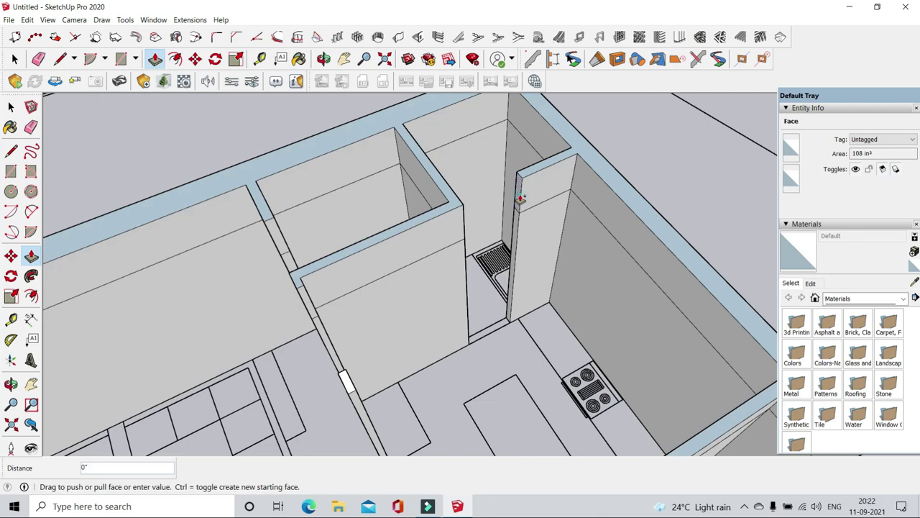
{"action": "scroll", "coordinate": [452, 189], "scroll_direction": "down", "scroll_amount": 5}
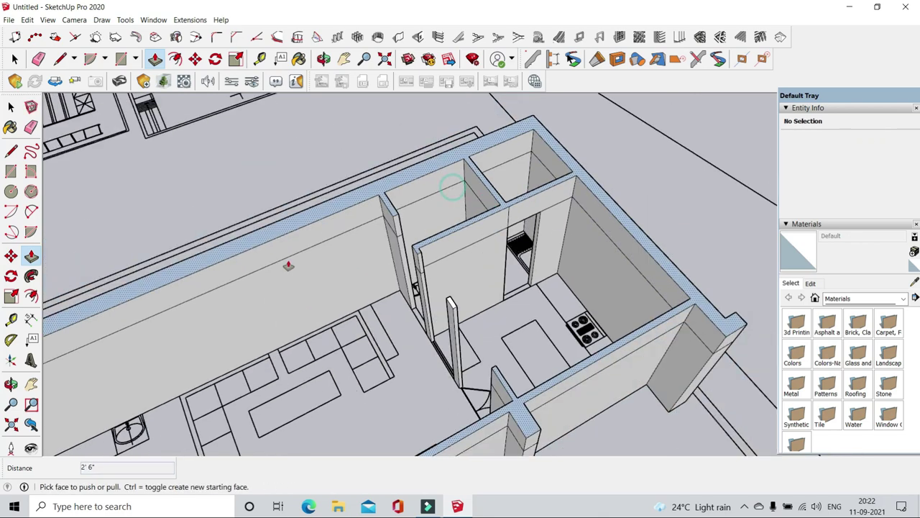
{"action": "middle_click_drag", "start_coordinate": [288, 267], "coordinate": [468, 242]}
{"action": "scroll", "coordinate": [400, 254], "scroll_direction": "up", "scroll_amount": 5}
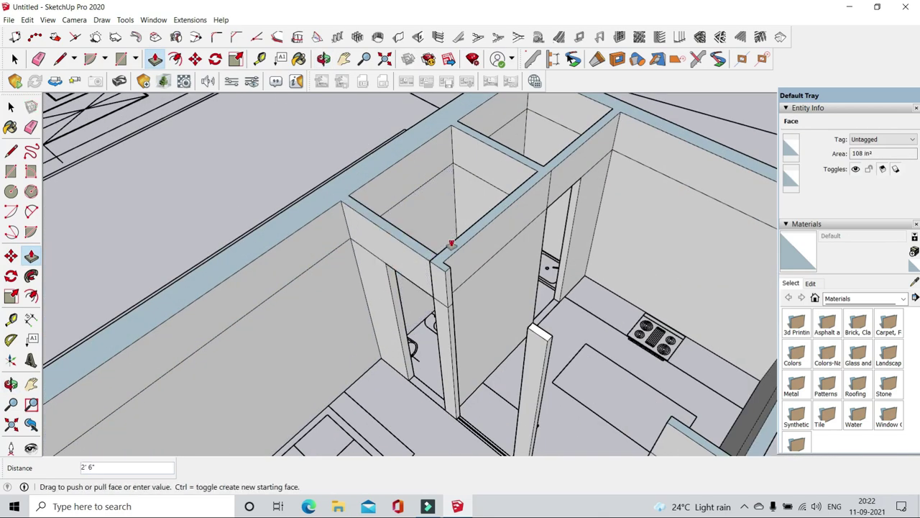
{"action": "scroll", "coordinate": [446, 252], "scroll_direction": "down", "scroll_amount": 4}
{"action": "scroll", "coordinate": [405, 243], "scroll_direction": "up", "scroll_amount": 4}
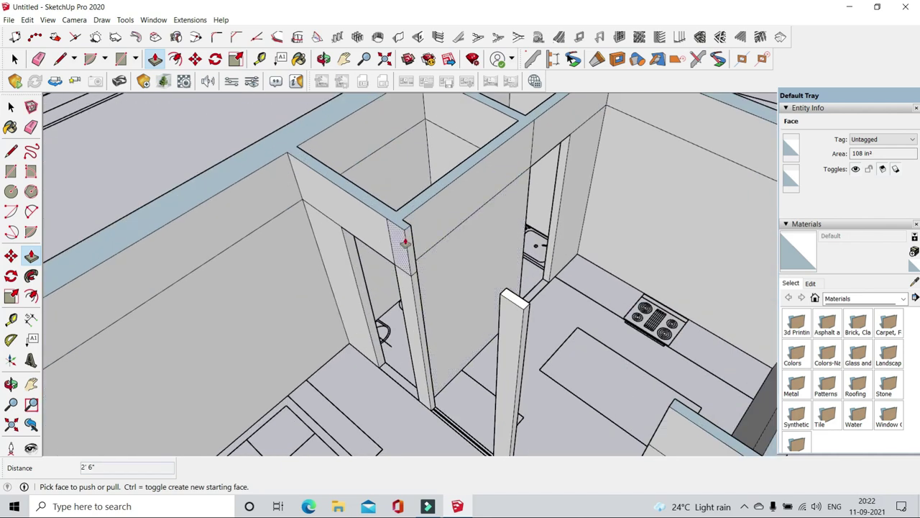
{"action": "scroll", "coordinate": [467, 286], "scroll_direction": "up", "scroll_amount": 2}
{"action": "mouse_move", "coordinate": [509, 292]}
{"action": "middle_mouse_down"}
{"action": "mouse_move", "coordinate": [425, 263]}
{"action": "mouse_move", "coordinate": [435, 262]}
{"action": "middle_mouse_up"}
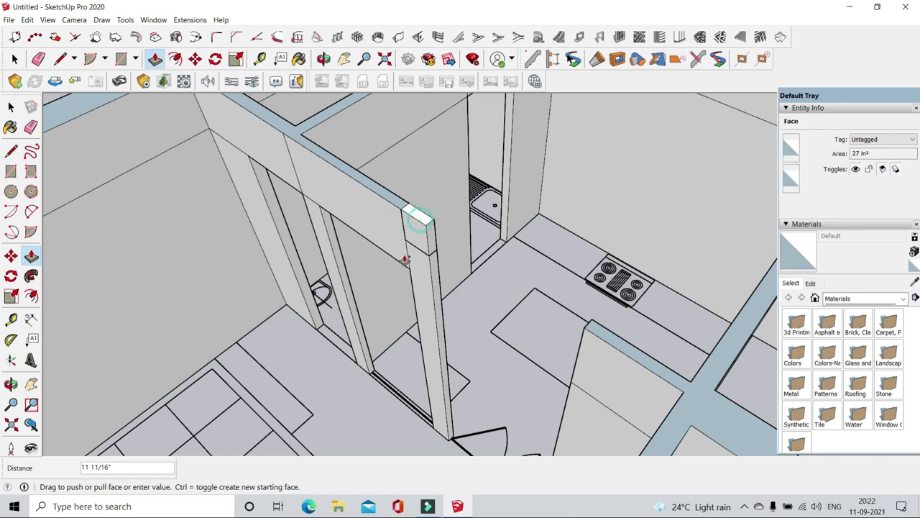
{"action": "left_click", "coordinate": [432, 249]}
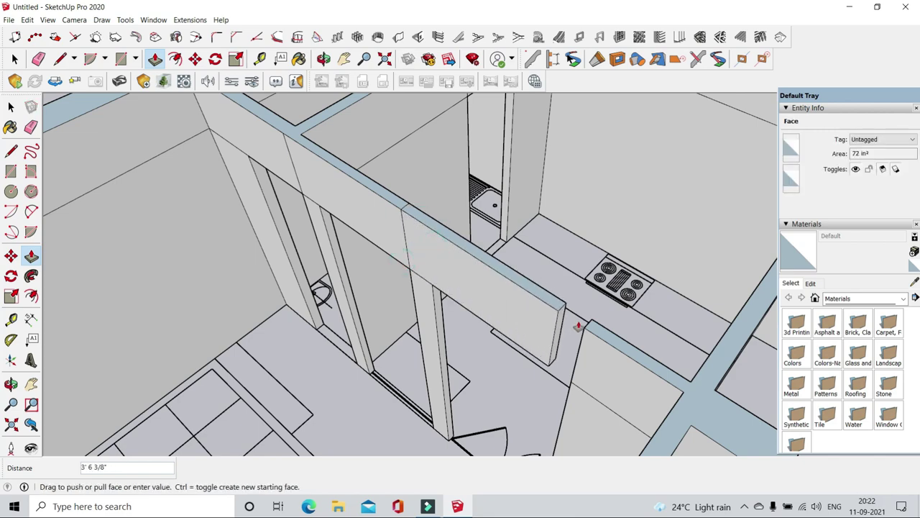
{"action": "scroll", "coordinate": [590, 325], "scroll_direction": "down", "scroll_amount": 5}
{"action": "middle_click_drag", "start_coordinate": [589, 325], "coordinate": [517, 342]}
{"action": "scroll", "coordinate": [517, 342], "scroll_direction": "down", "scroll_amount": 3}
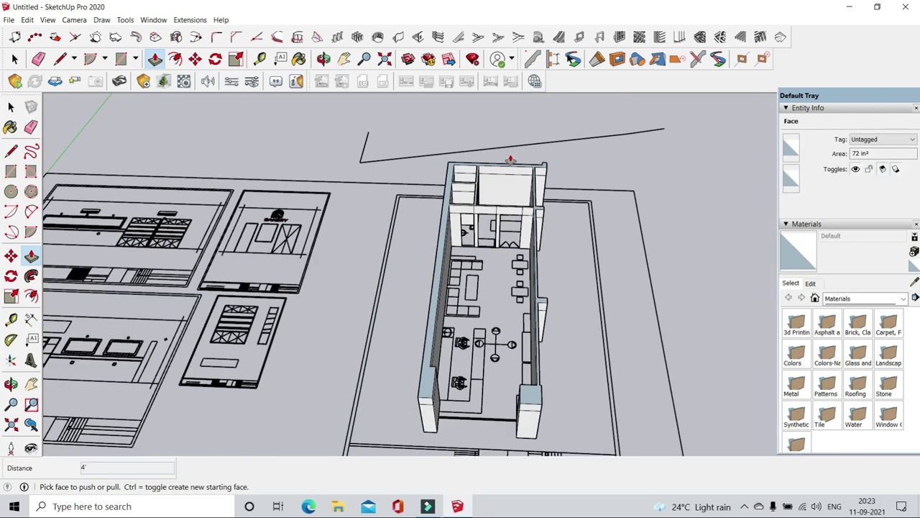
{"action": "scroll", "coordinate": [516, 342], "scroll_direction": "up", "scroll_amount": 5}
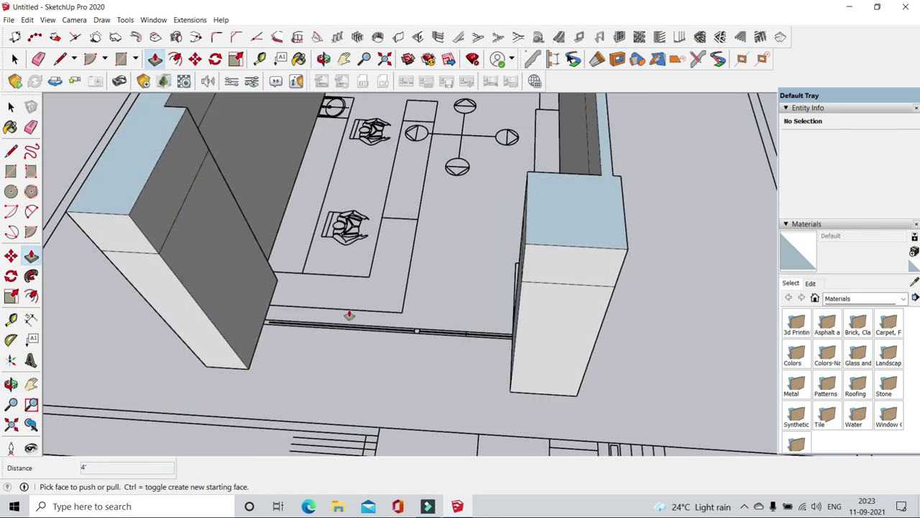
{"action": "scroll", "coordinate": [349, 315], "scroll_direction": "down", "scroll_amount": 3}
{"action": "mouse_move", "coordinate": [493, 314]}
{"action": "middle_mouse_down"}
{"action": "mouse_move", "coordinate": [457, 237]}
{"action": "mouse_move", "coordinate": [596, 294]}
{"action": "middle_mouse_up"}
{"action": "scroll", "coordinate": [457, 237], "scroll_direction": "down", "scroll_amount": 2}
{"action": "scroll", "coordinate": [456, 235], "scroll_direction": "up", "scroll_amount": 5}
- Select all the connected wall geometry and make it a single group
{"action": "left_click", "coordinate": [15, 59]}
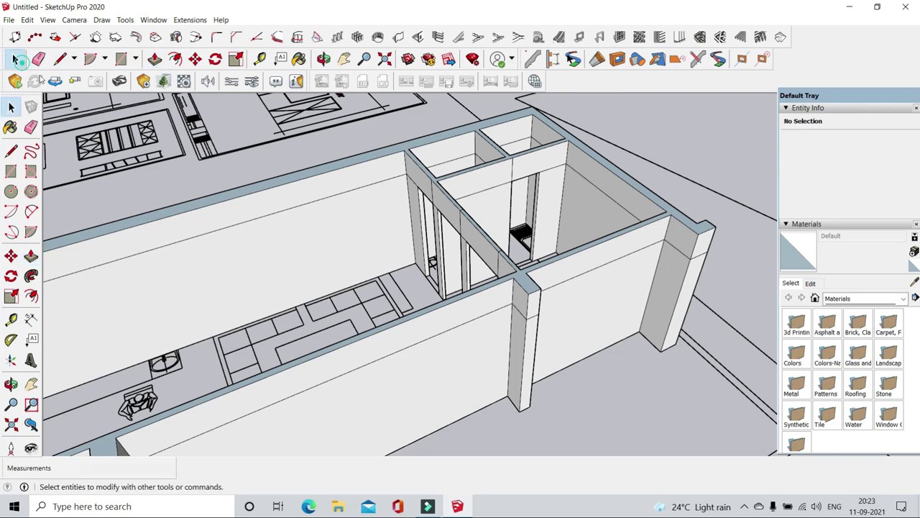
{"action": "triple_click", "coordinate": [536, 280]}
{"action": "right_click", "coordinate": [535, 279]}
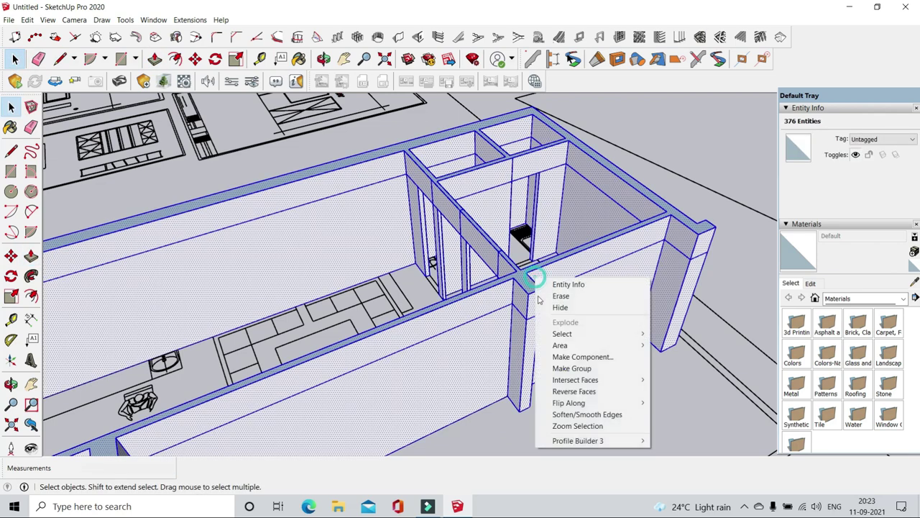
{"action": "left_click", "coordinate": [572, 369]}
{"action": "left_click", "coordinate": [577, 396]}
- Take the Eraser and orbit around the grouped walls
{"action": "scroll", "coordinate": [615, 410], "scroll_direction": "down", "scroll_amount": 3}
{"action": "mouse_move", "coordinate": [592, 362]}
{"action": "middle_mouse_down"}
{"action": "mouse_move", "coordinate": [650, 328]}
{"action": "mouse_move", "coordinate": [135, 148]}
{"action": "middle_mouse_up"}
{"action": "left_click", "coordinate": [39, 59]}
{"action": "mouse_move", "coordinate": [267, 412]}
{"action": "middle_mouse_down"}
{"action": "mouse_move", "coordinate": [318, 345]}
{"action": "mouse_move", "coordinate": [76, 349]}
{"action": "mouse_move", "coordinate": [299, 239]}
{"action": "mouse_move", "coordinate": [273, 232]}
{"action": "mouse_move", "coordinate": [561, 238]}
{"action": "middle_mouse_up"}
{"action": "scroll", "coordinate": [280, 236], "scroll_direction": "up", "scroll_amount": 3}
{"action": "scroll", "coordinate": [280, 236], "scroll_direction": "down", "scroll_amount": 5}
{"action": "scroll", "coordinate": [563, 269], "scroll_direction": "up", "scroll_amount": 4}
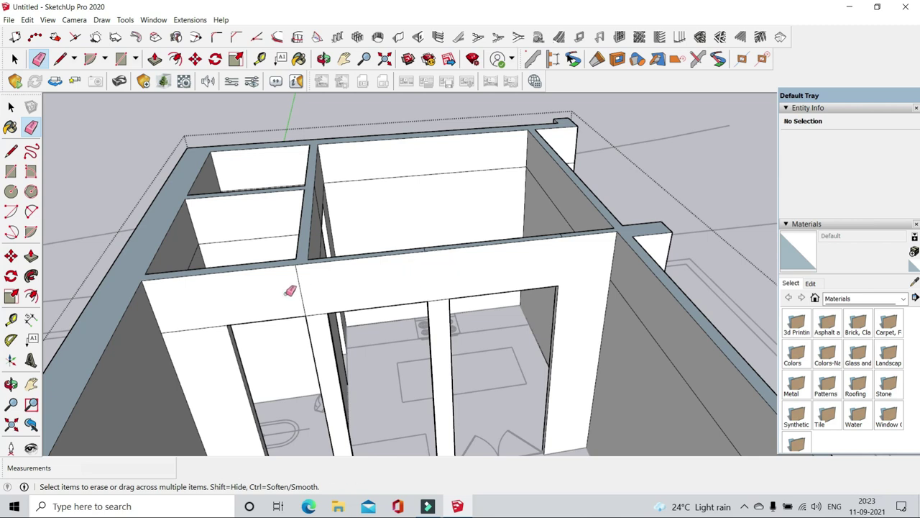
{"action": "scroll", "coordinate": [314, 302], "scroll_direction": "up", "scroll_amount": 2}
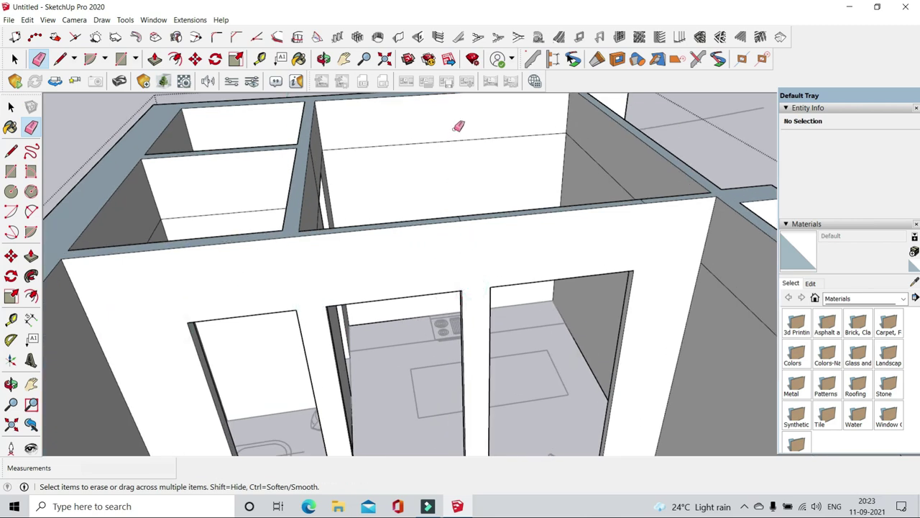
{"action": "middle_click_drag", "start_coordinate": [458, 126], "coordinate": [683, 157]}
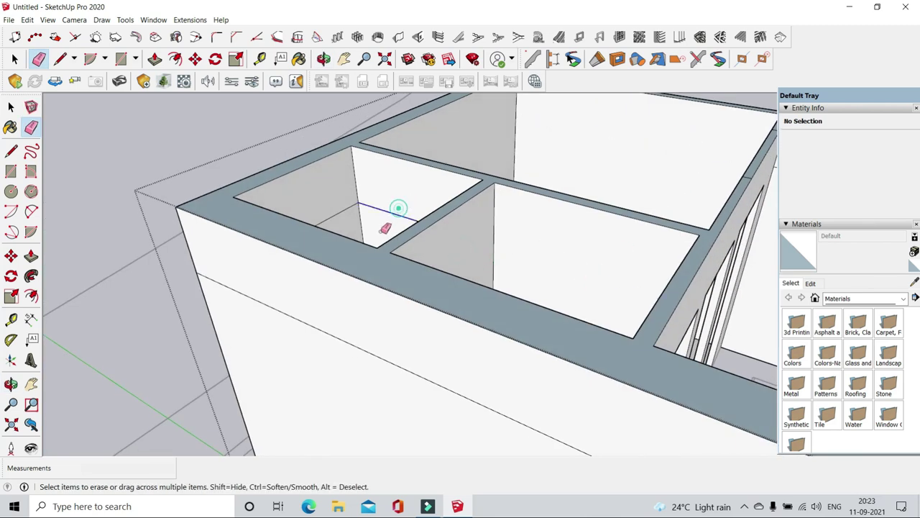
{"action": "middle_click_drag", "start_coordinate": [323, 354], "coordinate": [555, 362]}
{"action": "scroll", "coordinate": [689, 218], "scroll_direction": "up", "scroll_amount": 3}
{"action": "middle_click_drag", "start_coordinate": [688, 218], "coordinate": [612, 316]}
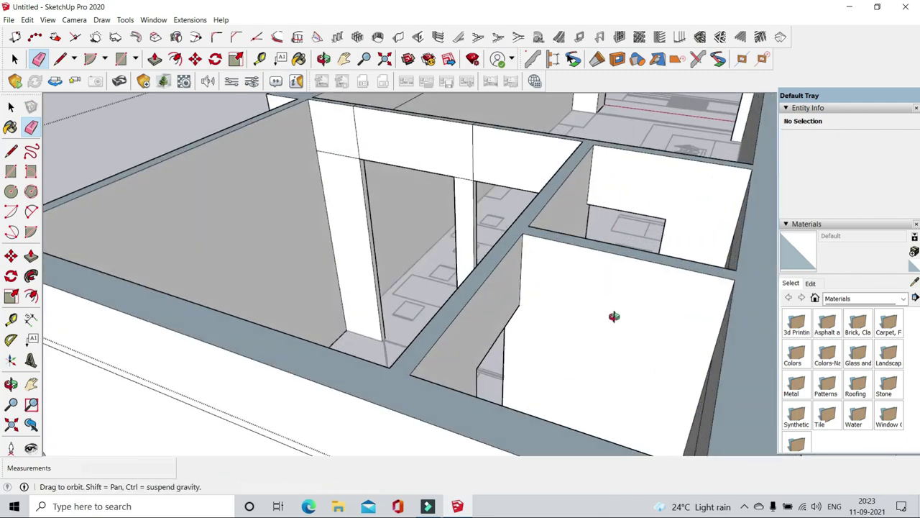
{"action": "scroll", "coordinate": [431, 149], "scroll_direction": "up", "scroll_amount": 3}
{"action": "scroll", "coordinate": [432, 149], "scroll_direction": "down", "scroll_amount": 3}
{"action": "mouse_move", "coordinate": [448, 187]}
{"action": "middle_mouse_down"}
{"action": "mouse_move", "coordinate": [469, 201]}
{"action": "mouse_move", "coordinate": [229, 225]}
{"action": "mouse_move", "coordinate": [269, 240]}
{"action": "mouse_move", "coordinate": [606, 181]}
{"action": "middle_mouse_up"}
{"action": "scroll", "coordinate": [489, 173], "scroll_direction": "up", "scroll_amount": 2}
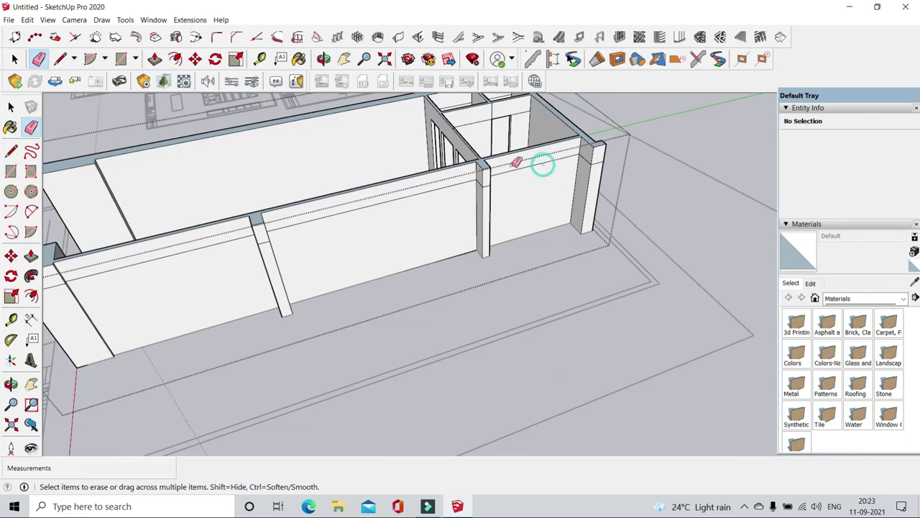
{"action": "scroll", "coordinate": [516, 162], "scroll_direction": "down", "scroll_amount": 3}
{"action": "middle_click_drag", "start_coordinate": [479, 216], "coordinate": [234, 260]}
{"action": "scroll", "coordinate": [234, 260], "scroll_direction": "up", "scroll_amount": 3}
{"action": "scroll", "coordinate": [441, 216], "scroll_direction": "up", "scroll_amount": 3}
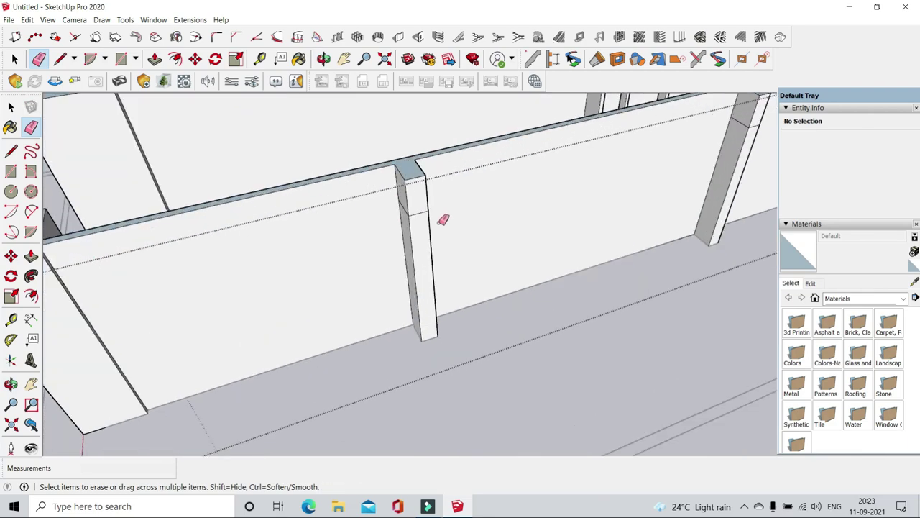
{"action": "mouse_move", "coordinate": [436, 201]}
{"action": "middle_mouse_down"}
{"action": "mouse_move", "coordinate": [462, 181]}
{"action": "mouse_move", "coordinate": [518, 219]}
{"action": "middle_mouse_up"}
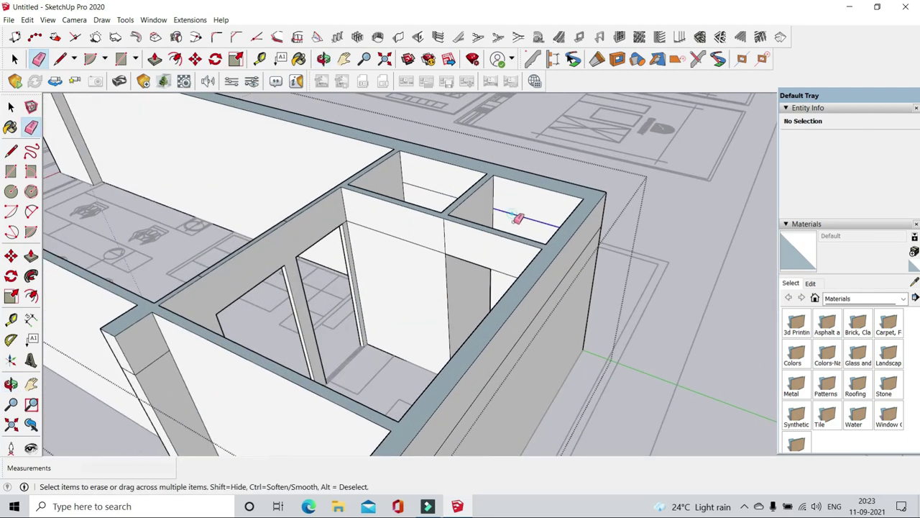
{"action": "middle_click_drag", "start_coordinate": [423, 249], "coordinate": [637, 288]}
{"action": "scroll", "coordinate": [622, 323], "scroll_direction": "down", "scroll_amount": 3}
{"action": "scroll", "coordinate": [596, 319], "scroll_direction": "up", "scroll_amount": 3}
{"action": "mouse_move", "coordinate": [596, 318]}
{"action": "middle_mouse_down"}
{"action": "mouse_move", "coordinate": [305, 279]}
{"action": "mouse_move", "coordinate": [484, 145]}
{"action": "mouse_move", "coordinate": [425, 360]}
{"action": "middle_mouse_up"}
{"action": "scroll", "coordinate": [305, 279], "scroll_direction": "up", "scroll_amount": 2}
{"action": "scroll", "coordinate": [321, 297], "scroll_direction": "up", "scroll_amount": 3}
{"action": "scroll", "coordinate": [323, 257], "scroll_direction": "down", "scroll_amount": 3}
- Zoom and orbit over the imported sheets to frame the shopfront elevation, back in Select
{"action": "scroll", "coordinate": [425, 363], "scroll_direction": "up", "scroll_amount": 3}
{"action": "scroll", "coordinate": [422, 367], "scroll_direction": "up", "scroll_amount": 3}
{"action": "scroll", "coordinate": [521, 336], "scroll_direction": "up", "scroll_amount": 2}
{"action": "scroll", "coordinate": [521, 336], "scroll_direction": "down", "scroll_amount": 3}
{"action": "scroll", "coordinate": [532, 327], "scroll_direction": "up", "scroll_amount": 4}
{"action": "scroll", "coordinate": [539, 323], "scroll_direction": "up", "scroll_amount": 1}
{"action": "scroll", "coordinate": [545, 319], "scroll_direction": "down", "scroll_amount": 2}
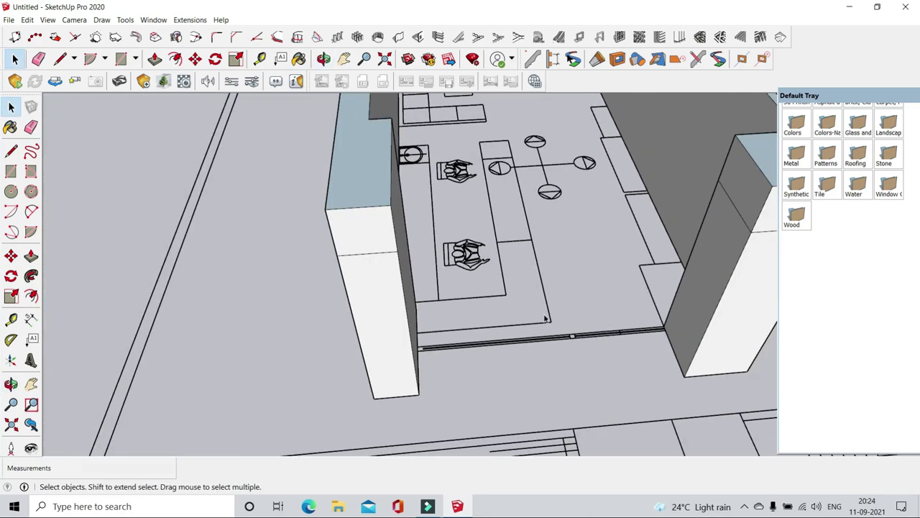
{"action": "scroll", "coordinate": [546, 319], "scroll_direction": "down", "scroll_amount": 3}
{"action": "scroll", "coordinate": [545, 319], "scroll_direction": "down", "scroll_amount": 3}
{"action": "middle_click_drag", "start_coordinate": [545, 319], "coordinate": [189, 391]}
{"action": "scroll", "coordinate": [444, 382], "scroll_direction": "up", "scroll_amount": 4}
{"action": "key", "text": "space"}
{"action": "scroll", "coordinate": [444, 381], "scroll_direction": "down", "scroll_amount": 2}
{"action": "scroll", "coordinate": [616, 298], "scroll_direction": "up", "scroll_amount": 5}
{"action": "scroll", "coordinate": [508, 302], "scroll_direction": "up", "scroll_amount": 3}
{"action": "scroll", "coordinate": [455, 291], "scroll_direction": "down", "scroll_amount": 2}
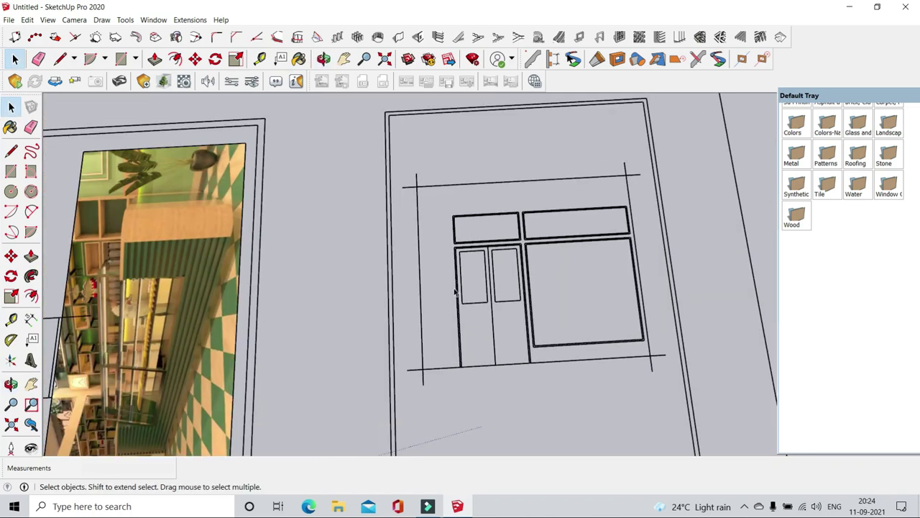
{"action": "scroll", "coordinate": [541, 259], "scroll_direction": "up", "scroll_amount": 2}
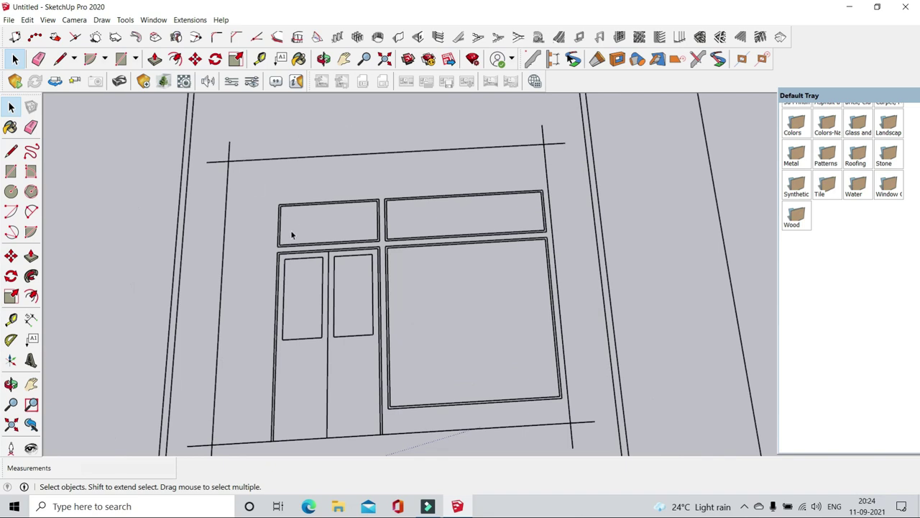
{"action": "scroll", "coordinate": [275, 253], "scroll_direction": "up", "scroll_amount": 1}
{"action": "scroll", "coordinate": [280, 264], "scroll_direction": "down", "scroll_amount": 1}
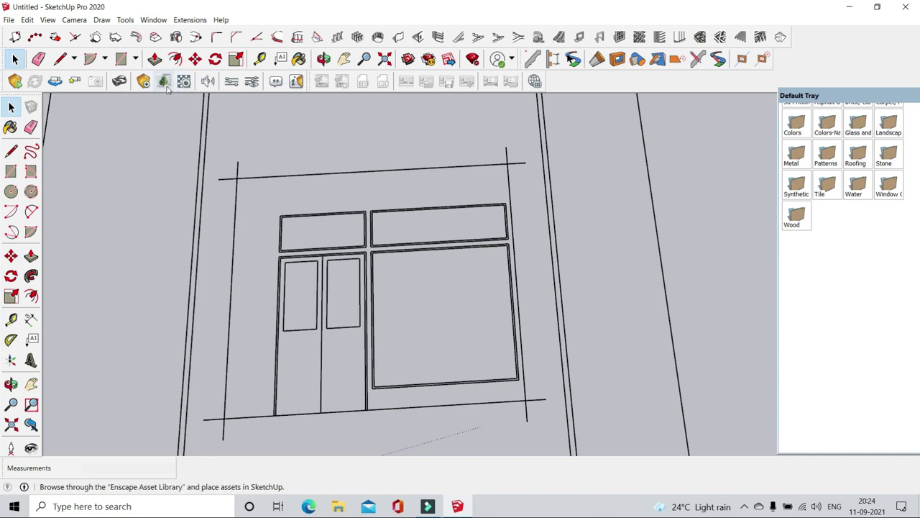
- Draw rectangles filling the wall strip left of the door and the transom bar
{"action": "left_click", "coordinate": [121, 61]}
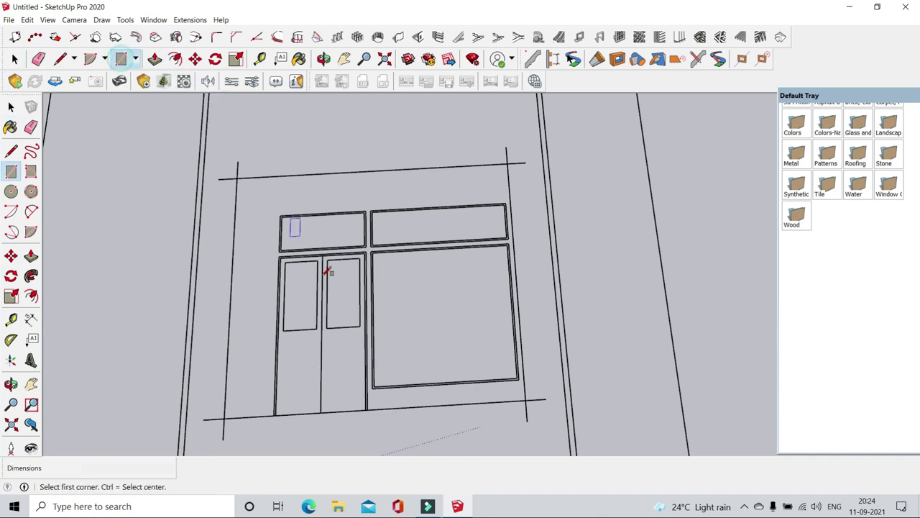
{"action": "scroll", "coordinate": [254, 175], "scroll_direction": "up", "scroll_amount": 3}
{"action": "scroll", "coordinate": [257, 175], "scroll_direction": "up", "scroll_amount": 2}
{"action": "scroll", "coordinate": [267, 162], "scroll_direction": "down", "scroll_amount": 3}
{"action": "scroll", "coordinate": [267, 162], "scroll_direction": "down", "scroll_amount": 3}
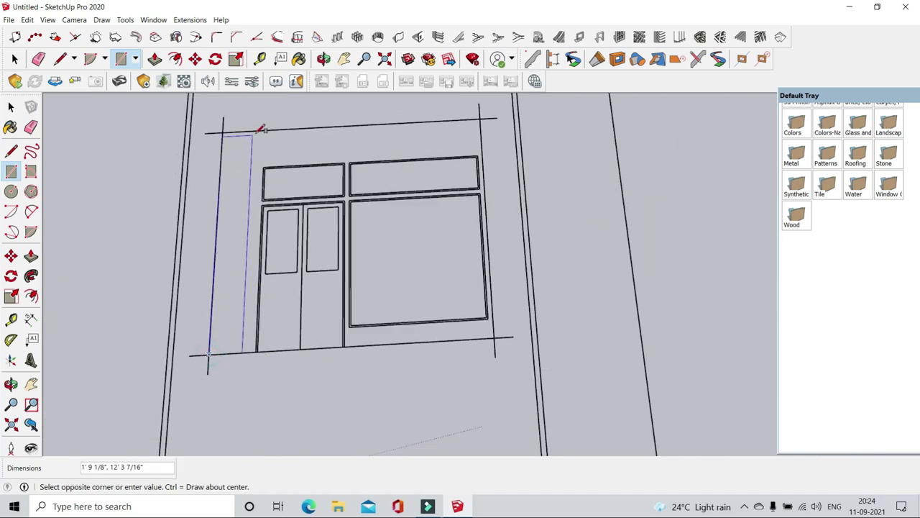
{"action": "scroll", "coordinate": [265, 170], "scroll_direction": "up", "scroll_amount": 3}
{"action": "left_click", "coordinate": [268, 158]}
{"action": "scroll", "coordinate": [269, 216], "scroll_direction": "up", "scroll_amount": 1}
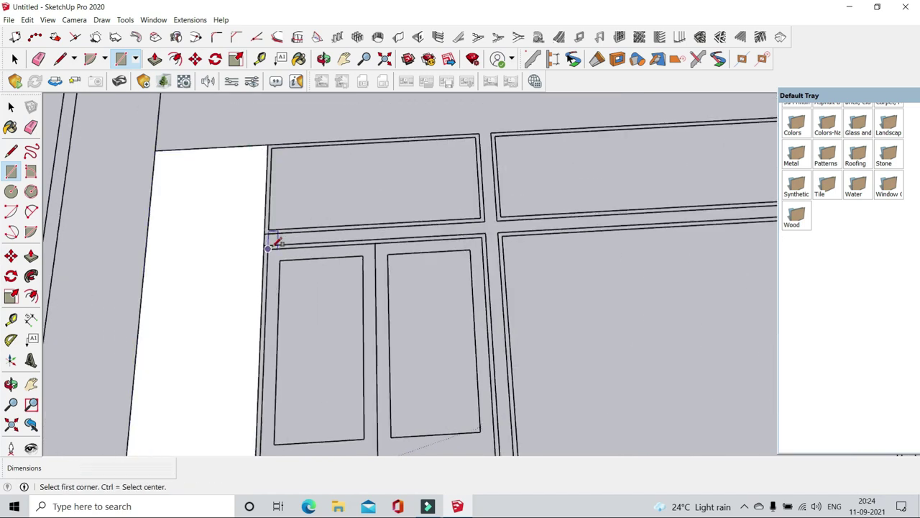
{"action": "scroll", "coordinate": [265, 241], "scroll_direction": "up", "scroll_amount": 2}
{"action": "left_click", "coordinate": [265, 240]}
{"action": "scroll", "coordinate": [156, 206], "scroll_direction": "down", "scroll_amount": 2}
{"action": "scroll", "coordinate": [630, 203], "scroll_direction": "down", "scroll_amount": 2}
{"action": "scroll", "coordinate": [631, 204], "scroll_direction": "up", "scroll_amount": 3}
{"action": "left_click", "coordinate": [620, 207]}
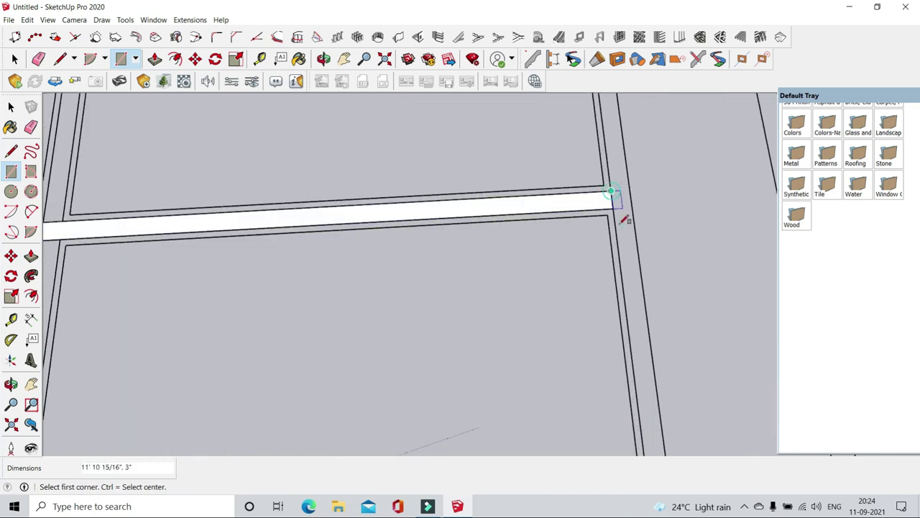
- Draw the mullion rectangle between the door and window, cancelling a stray extra rectangle
{"action": "scroll", "coordinate": [372, 149], "scroll_direction": "up", "scroll_amount": 2}
{"action": "left_click", "coordinate": [372, 149]}
{"action": "scroll", "coordinate": [382, 242], "scroll_direction": "up", "scroll_amount": 2}
{"action": "scroll", "coordinate": [360, 267], "scroll_direction": "down", "scroll_amount": 3}
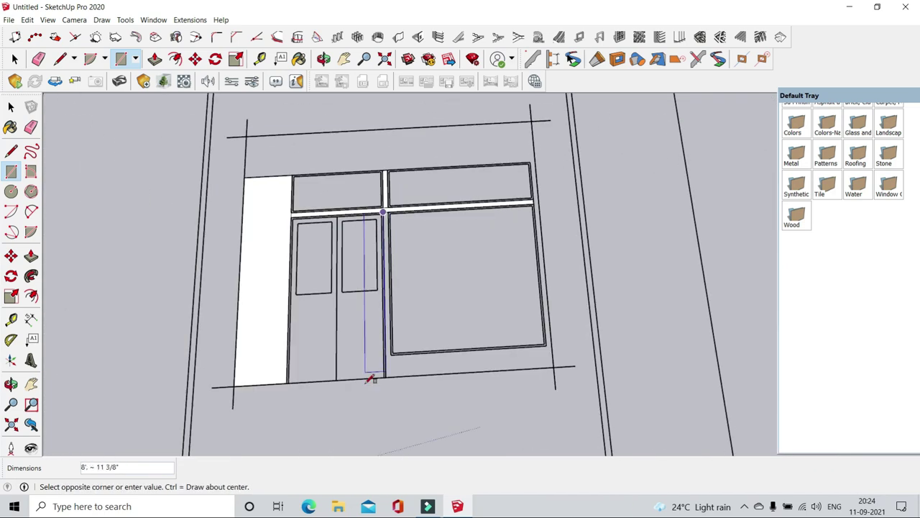
{"action": "scroll", "coordinate": [370, 376], "scroll_direction": "up", "scroll_amount": 3}
{"action": "left_click", "coordinate": [424, 308]}
{"action": "left_click", "coordinate": [421, 346]}
{"action": "scroll", "coordinate": [437, 407], "scroll_direction": "down", "scroll_amount": 2}
{"action": "scroll", "coordinate": [411, 212], "scroll_direction": "down", "scroll_amount": 2}
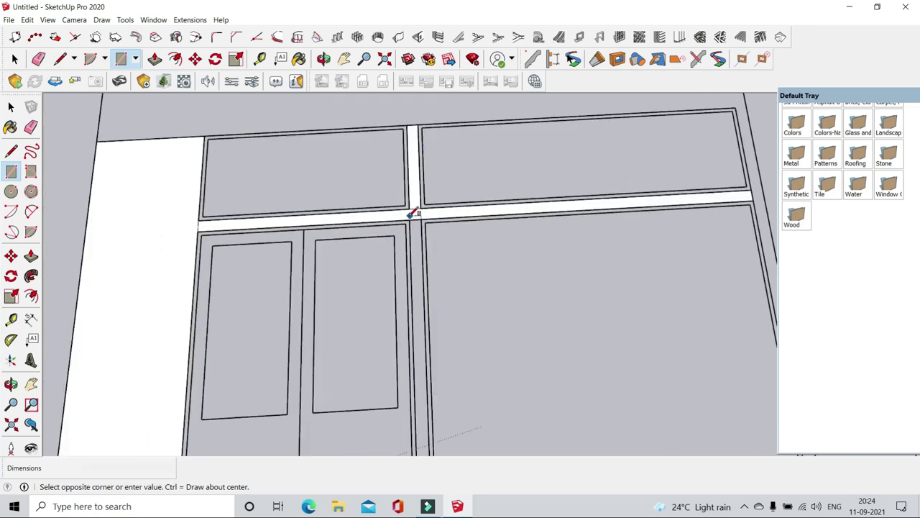
{"action": "key", "text": "Escape"}
{"action": "scroll", "coordinate": [369, 171], "scroll_direction": "down", "scroll_amount": 2}
{"action": "scroll", "coordinate": [359, 304], "scroll_direction": "up", "scroll_amount": 3}
- Fill the strip under the window, the window's right side and the upper-right panel strip
{"action": "left_click", "coordinate": [360, 304]}
{"action": "scroll", "coordinate": [698, 242], "scroll_direction": "up", "scroll_amount": 1}
{"action": "left_click", "coordinate": [678, 251]}
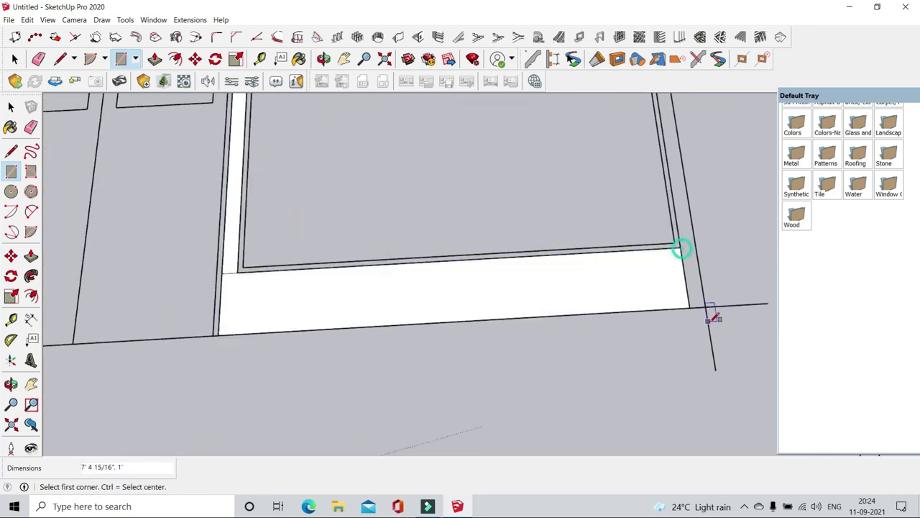
{"action": "left_click", "coordinate": [710, 312]}
{"action": "scroll", "coordinate": [617, 383], "scroll_direction": "up", "scroll_amount": 2}
{"action": "scroll", "coordinate": [640, 287], "scroll_direction": "down", "scroll_amount": 2}
{"action": "left_click", "coordinate": [661, 211]}
{"action": "left_click", "coordinate": [670, 249]}
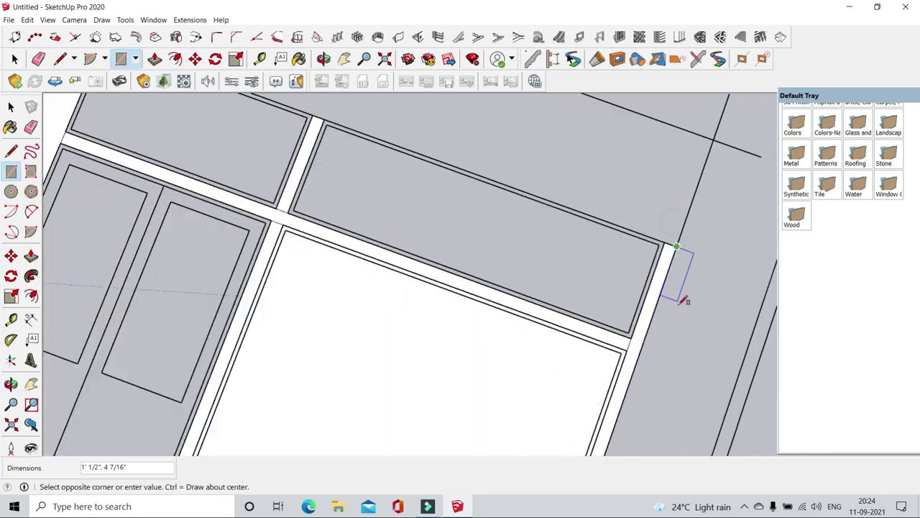
{"action": "scroll", "coordinate": [503, 180], "scroll_direction": "up", "scroll_amount": 3}
{"action": "left_click", "coordinate": [386, 111]}
{"action": "key", "text": "space"}
{"action": "scroll", "coordinate": [499, 260], "scroll_direction": "down", "scroll_amount": 2}
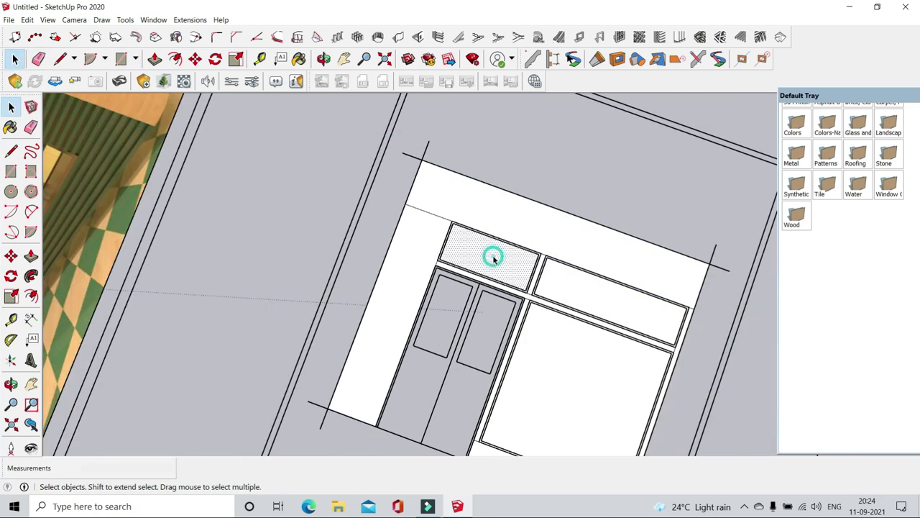
- From a frontal view, window-select the whole shopfront elevation with its white frame faces and edges
{"action": "mouse_move", "coordinate": [559, 276]}
{"action": "middle_mouse_down"}
{"action": "mouse_move", "coordinate": [577, 278]}
{"action": "mouse_move", "coordinate": [549, 343]}
{"action": "mouse_move", "coordinate": [854, 385]}
{"action": "middle_mouse_up"}
{"action": "scroll", "coordinate": [549, 343], "scroll_direction": "down", "scroll_amount": 2}
{"action": "scroll", "coordinate": [586, 323], "scroll_direction": "up", "scroll_amount": 2}
{"action": "scroll", "coordinate": [486, 160], "scroll_direction": "up", "scroll_amount": 2}
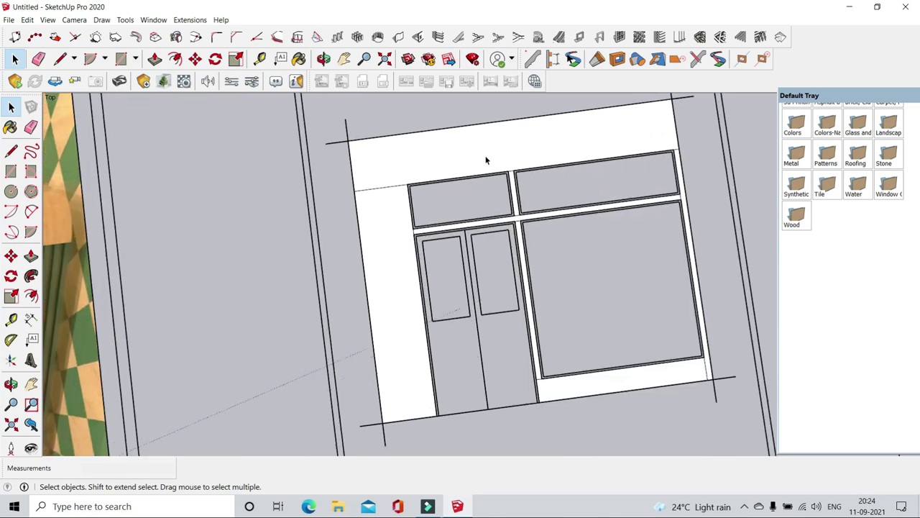
{"action": "double_click", "coordinate": [484, 156]}
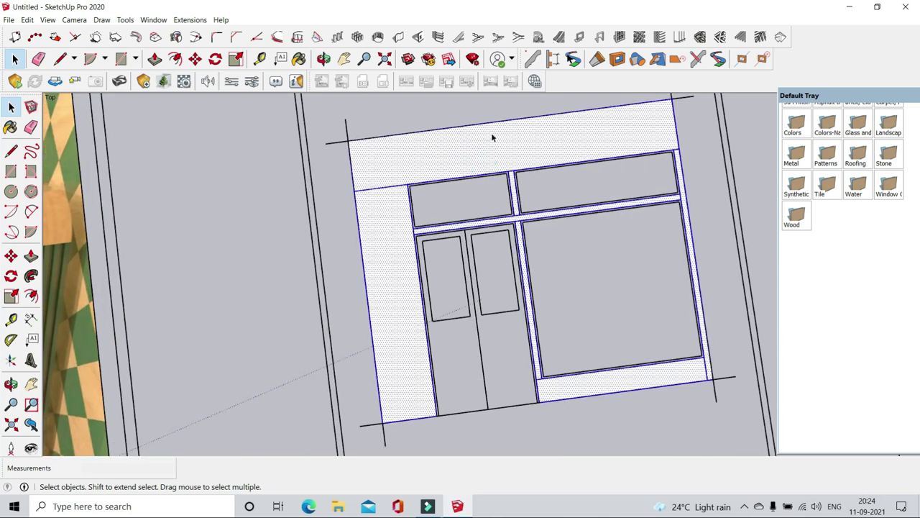
{"action": "scroll", "coordinate": [498, 150], "scroll_direction": "down", "scroll_amount": 3}
{"action": "scroll", "coordinate": [432, 144], "scroll_direction": "down", "scroll_amount": 3}
{"action": "left_click", "coordinate": [314, 150]}
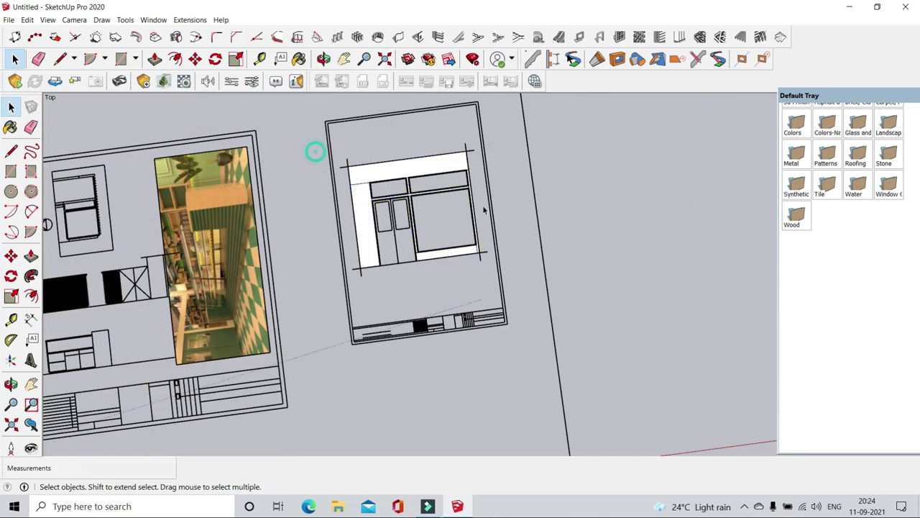
{"action": "scroll", "coordinate": [357, 165], "scroll_direction": "up", "scroll_amount": 2}
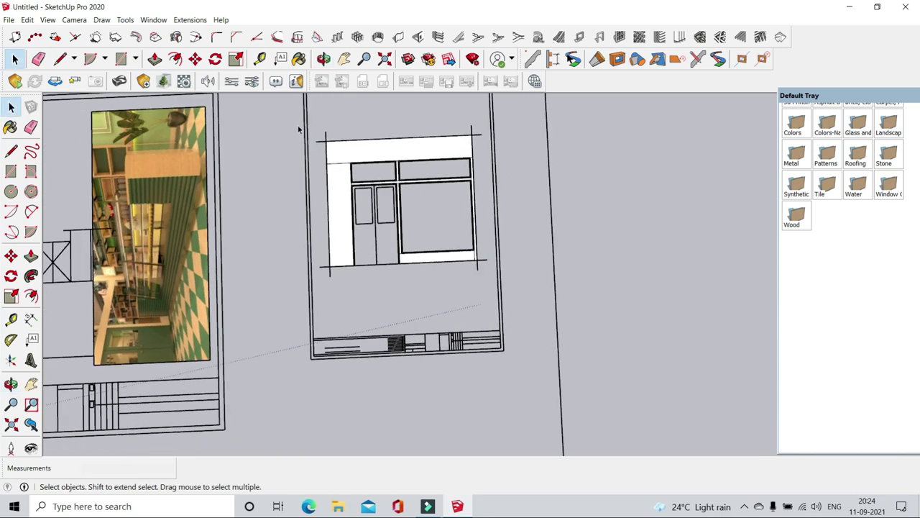
{"action": "left_click_drag", "start_coordinate": [331, 186], "coordinate": [286, 141]}
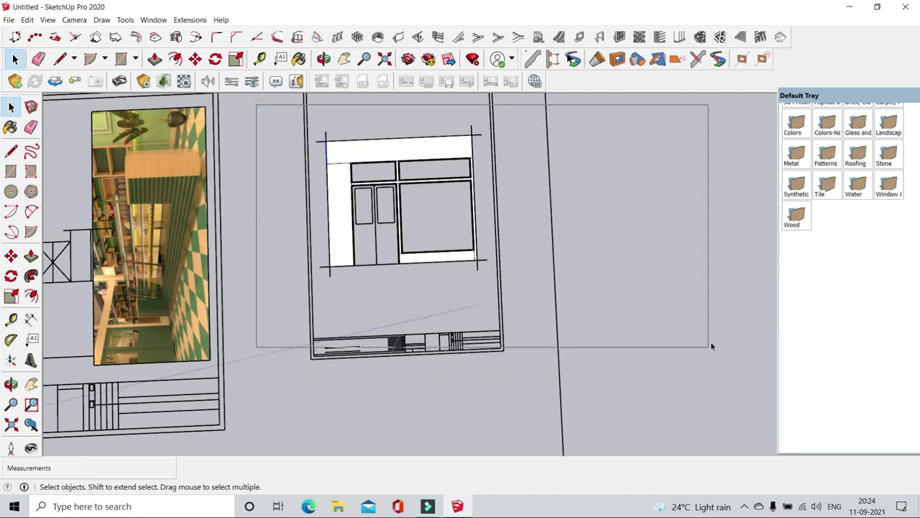
{"action": "left_click_drag", "start_coordinate": [712, 347], "coordinate": [712, 347]}
{"action": "scroll", "coordinate": [366, 152], "scroll_direction": "up", "scroll_amount": 2}
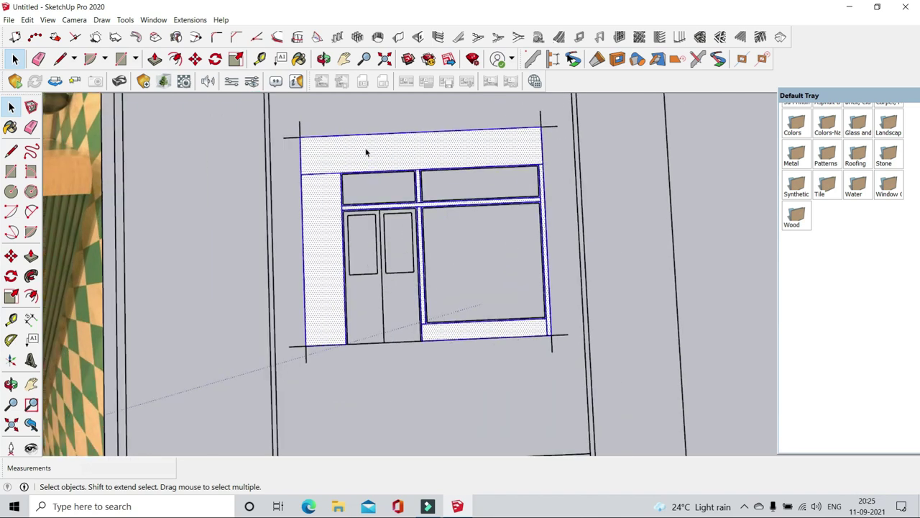
- Make the selected shopfront geometry a group and open it for editing
{"action": "right_click", "coordinate": [365, 151]}
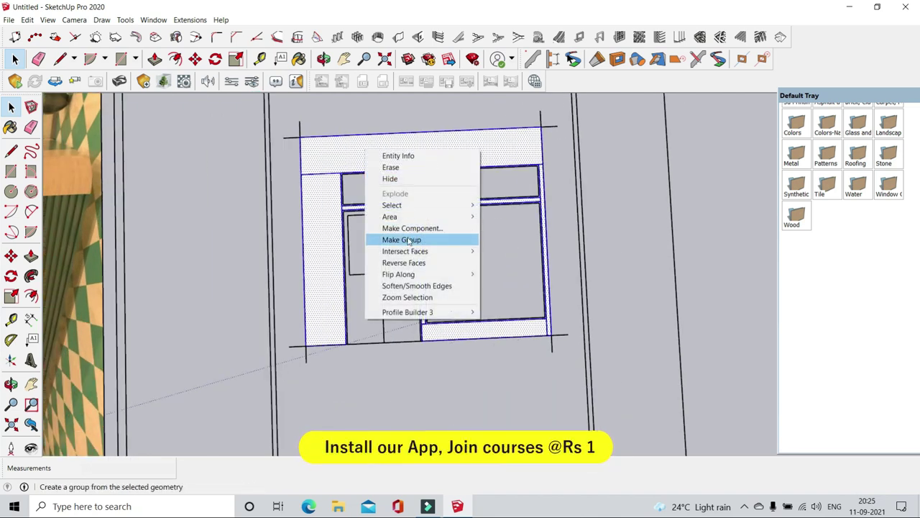
{"action": "left_click", "coordinate": [409, 241]}
{"action": "double_click", "coordinate": [412, 154]}
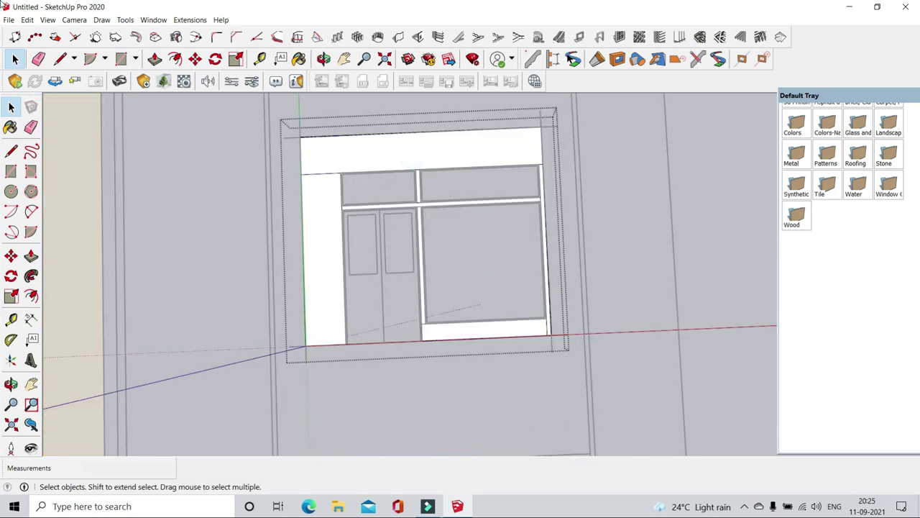
- Zoom in to inspect the window frame, then orbit to look down on it from above
{"action": "scroll", "coordinate": [308, 159], "scroll_direction": "up", "scroll_amount": 2}
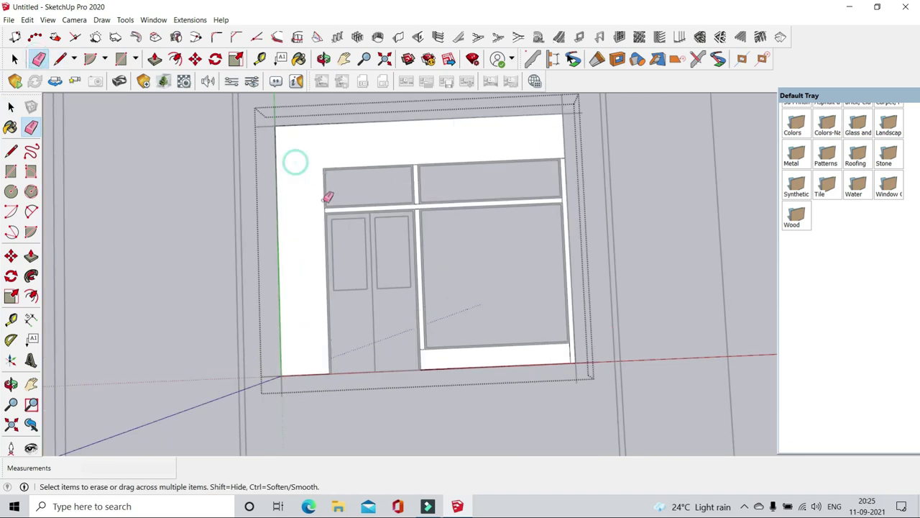
{"action": "scroll", "coordinate": [327, 197], "scroll_direction": "up", "scroll_amount": 2}
{"action": "scroll", "coordinate": [431, 209], "scroll_direction": "up", "scroll_amount": 1}
{"action": "scroll", "coordinate": [517, 197], "scroll_direction": "up", "scroll_amount": 2}
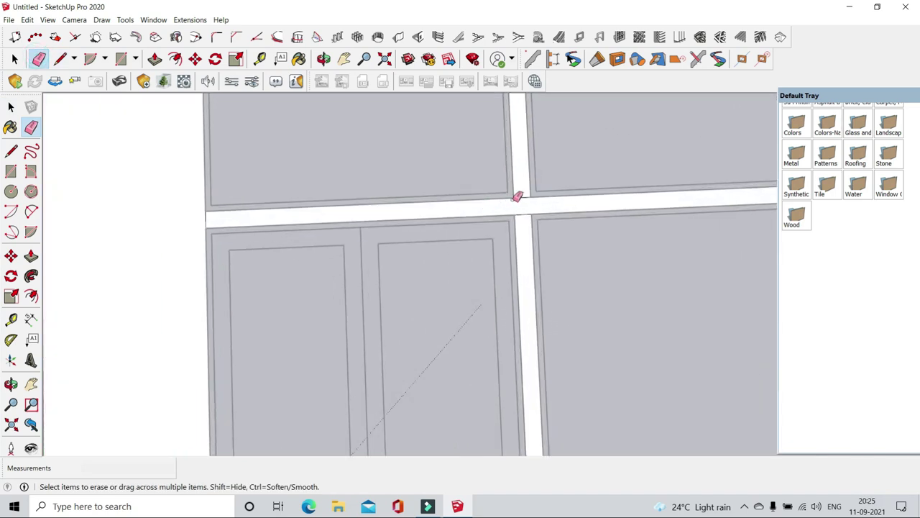
{"action": "scroll", "coordinate": [205, 215], "scroll_direction": "down", "scroll_amount": 2}
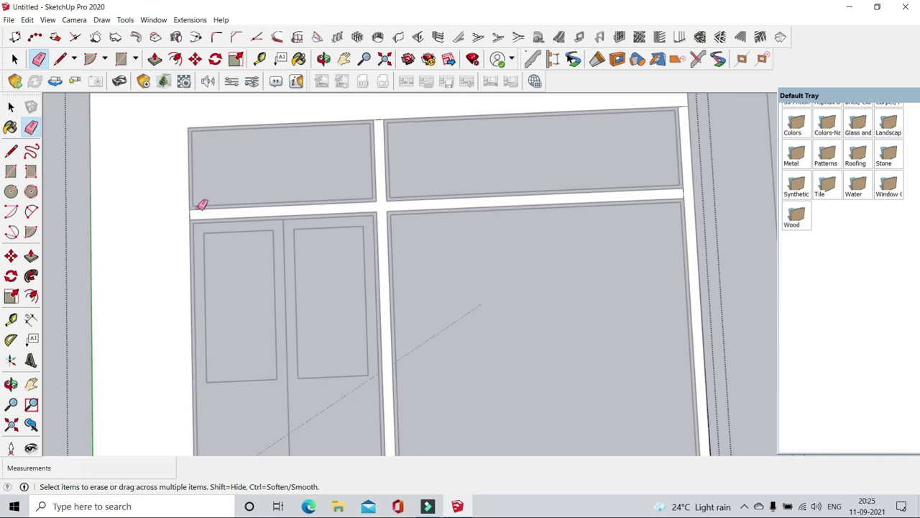
{"action": "scroll", "coordinate": [532, 191], "scroll_direction": "up", "scroll_amount": 2}
{"action": "scroll", "coordinate": [496, 189], "scroll_direction": "up", "scroll_amount": 1}
{"action": "scroll", "coordinate": [508, 213], "scroll_direction": "down", "scroll_amount": 1}
{"action": "scroll", "coordinate": [498, 124], "scroll_direction": "up", "scroll_amount": 1}
{"action": "scroll", "coordinate": [495, 128], "scroll_direction": "down", "scroll_amount": 3}
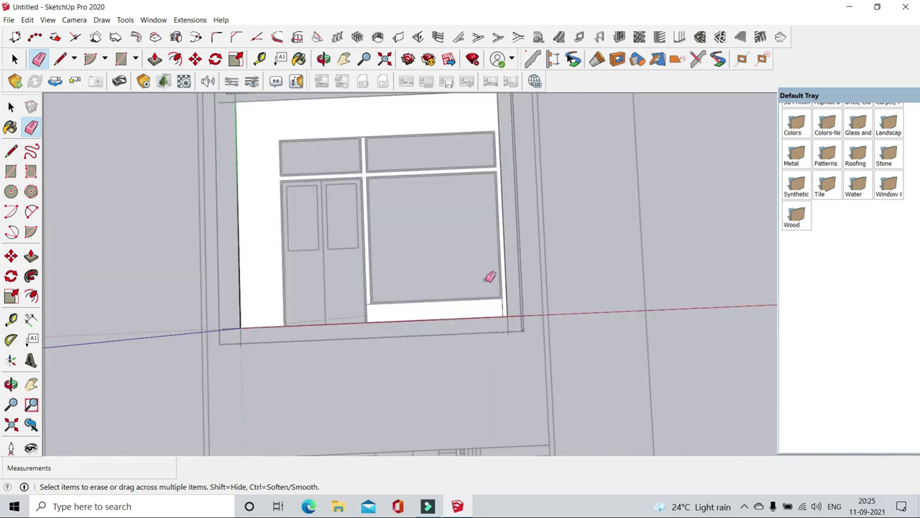
{"action": "scroll", "coordinate": [511, 302], "scroll_direction": "up", "scroll_amount": 3}
{"action": "scroll", "coordinate": [538, 318], "scroll_direction": "down", "scroll_amount": 2}
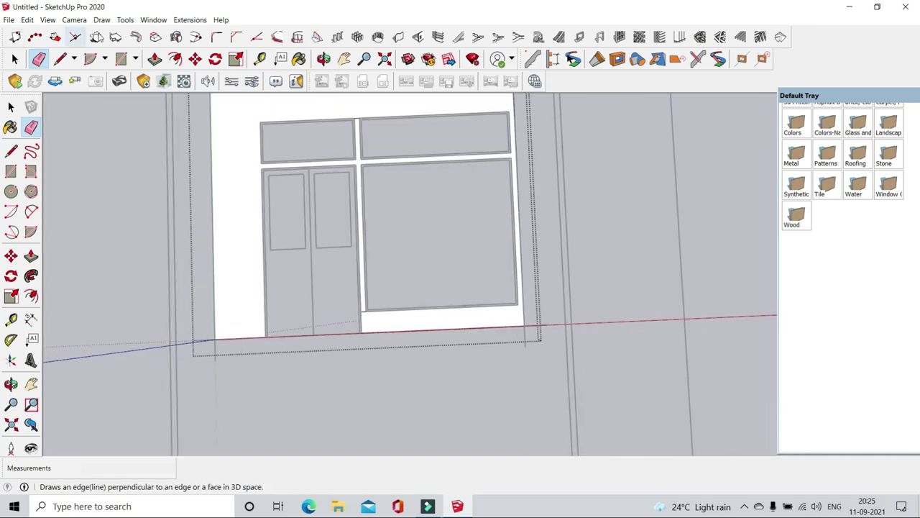
{"action": "key", "text": "space"}
{"action": "middle_click_drag", "start_coordinate": [287, 216], "coordinate": [333, 177]}
{"action": "scroll", "coordinate": [424, 196], "scroll_direction": "up", "scroll_amount": 2}
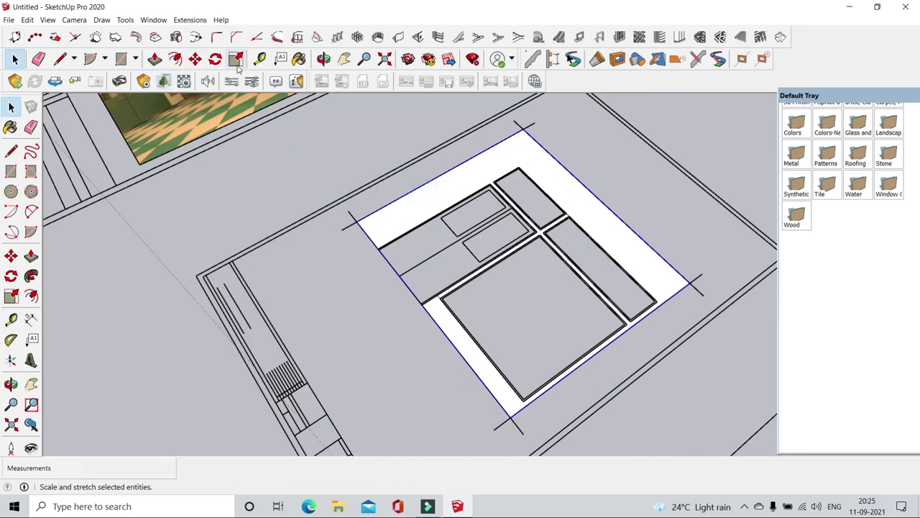
- Rotate the window frame group 90° so it stands upright
{"action": "left_click", "coordinate": [216, 59]}
{"action": "scroll", "coordinate": [432, 195], "scroll_direction": "down", "scroll_amount": 3}
{"action": "middle_click_drag", "start_coordinate": [431, 195], "coordinate": [537, 187]}
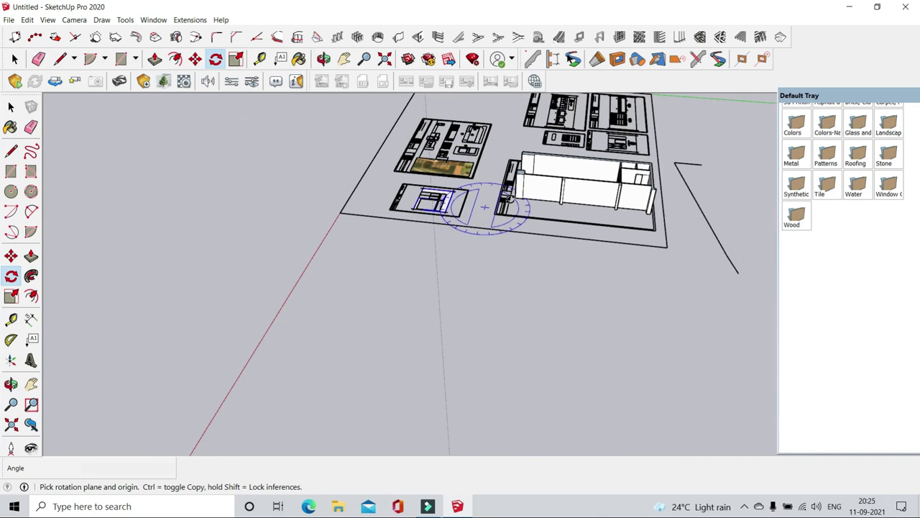
{"action": "scroll", "coordinate": [538, 187], "scroll_direction": "up", "scroll_amount": 3}
{"action": "scroll", "coordinate": [538, 185], "scroll_direction": "up", "scroll_amount": 2}
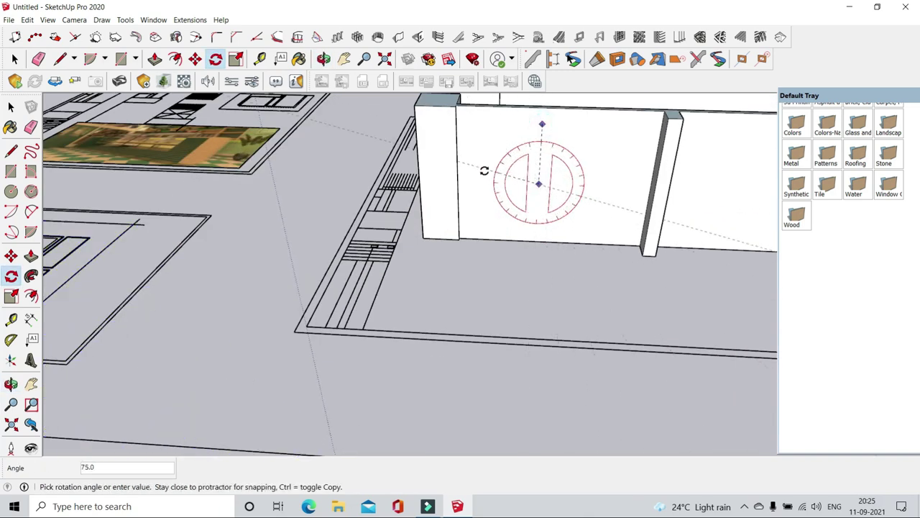
{"action": "left_click", "coordinate": [484, 182]}
{"action": "left_click", "coordinate": [14, 59]}
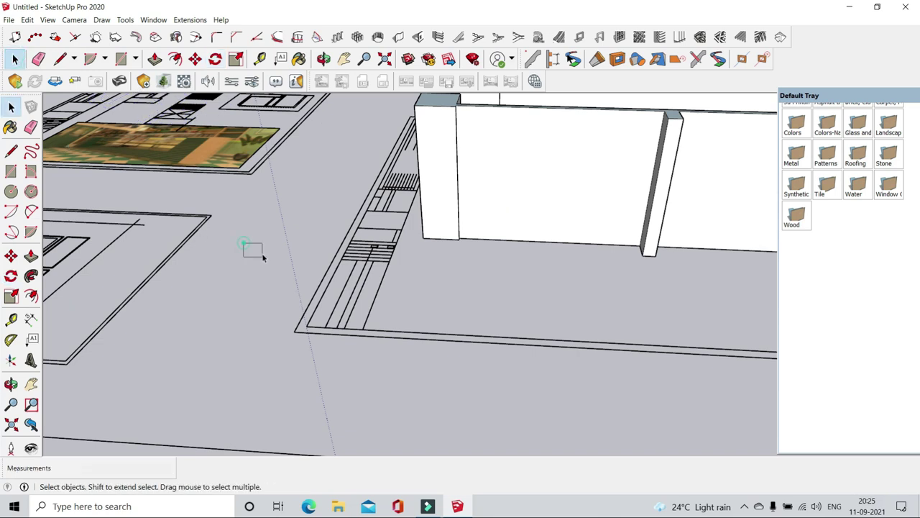
- Move the upright frame by its corner into the shopfront opening between the pillars
{"action": "scroll", "coordinate": [263, 257], "scroll_direction": "down", "scroll_amount": 5}
{"action": "scroll", "coordinate": [355, 311], "scroll_direction": "up", "scroll_amount": 4}
{"action": "scroll", "coordinate": [385, 320], "scroll_direction": "up", "scroll_amount": 3}
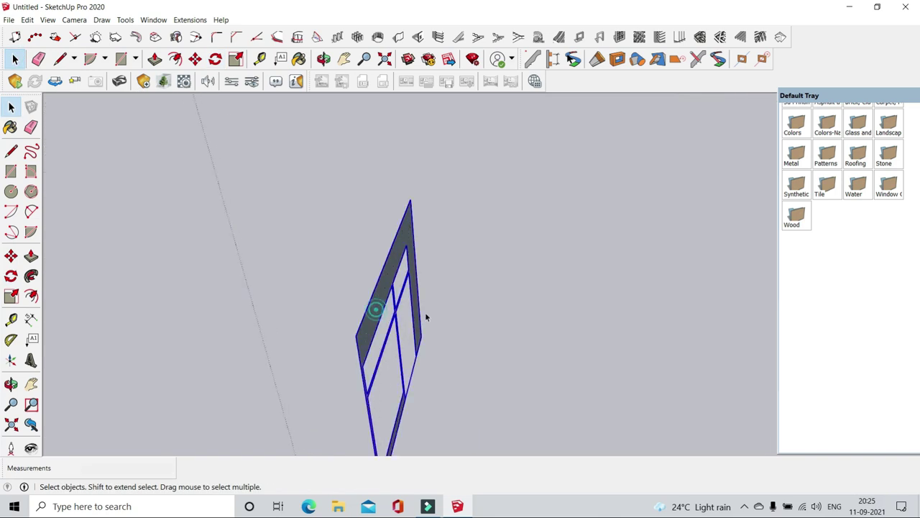
{"action": "middle_click_drag", "start_coordinate": [426, 316], "coordinate": [233, 268]}
{"action": "left_click", "coordinate": [196, 59]}
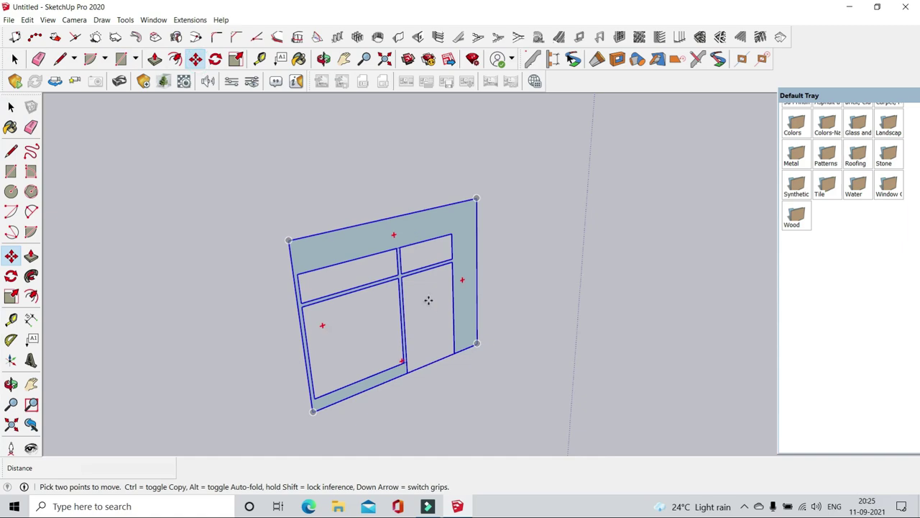
{"action": "scroll", "coordinate": [476, 347], "scroll_direction": "up", "scroll_amount": 3}
{"action": "left_click", "coordinate": [447, 371]}
{"action": "scroll", "coordinate": [448, 372], "scroll_direction": "down", "scroll_amount": 3}
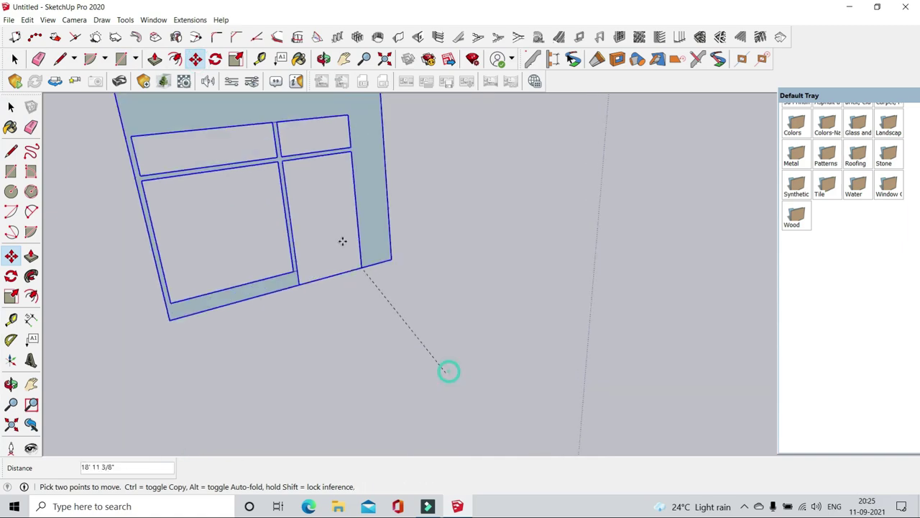
{"action": "scroll", "coordinate": [653, 350], "scroll_direction": "down", "scroll_amount": 3}
{"action": "scroll", "coordinate": [505, 338], "scroll_direction": "down", "scroll_amount": 2}
{"action": "scroll", "coordinate": [506, 288], "scroll_direction": "up", "scroll_amount": 5}
{"action": "scroll", "coordinate": [506, 289], "scroll_direction": "up", "scroll_amount": 3}
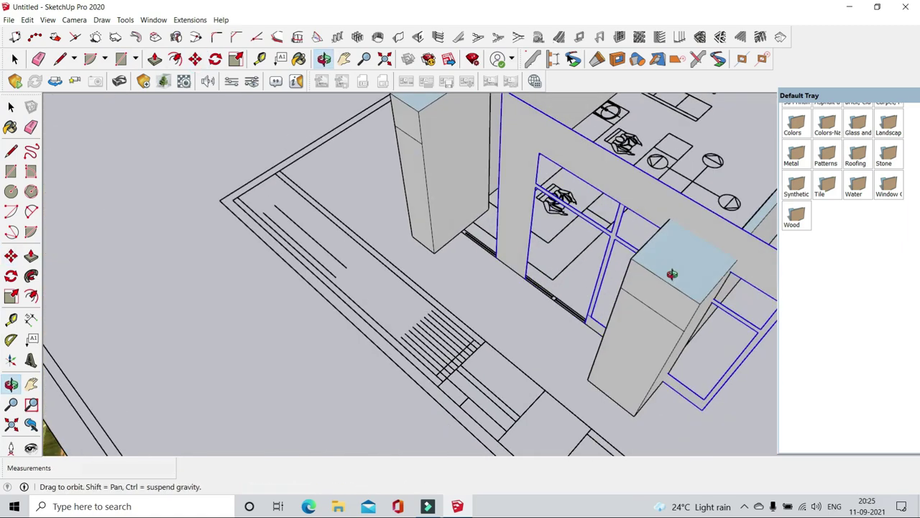
{"action": "scroll", "coordinate": [397, 292], "scroll_direction": "up", "scroll_amount": 3}
{"action": "scroll", "coordinate": [404, 333], "scroll_direction": "up", "scroll_amount": 3}
{"action": "scroll", "coordinate": [426, 318], "scroll_direction": "down", "scroll_amount": 2}
{"action": "scroll", "coordinate": [474, 306], "scroll_direction": "down", "scroll_amount": 2}
{"action": "scroll", "coordinate": [381, 295], "scroll_direction": "down", "scroll_amount": 3}
{"action": "scroll", "coordinate": [419, 321], "scroll_direction": "down", "scroll_amount": 2}
{"action": "scroll", "coordinate": [419, 320], "scroll_direction": "down", "scroll_amount": 3}
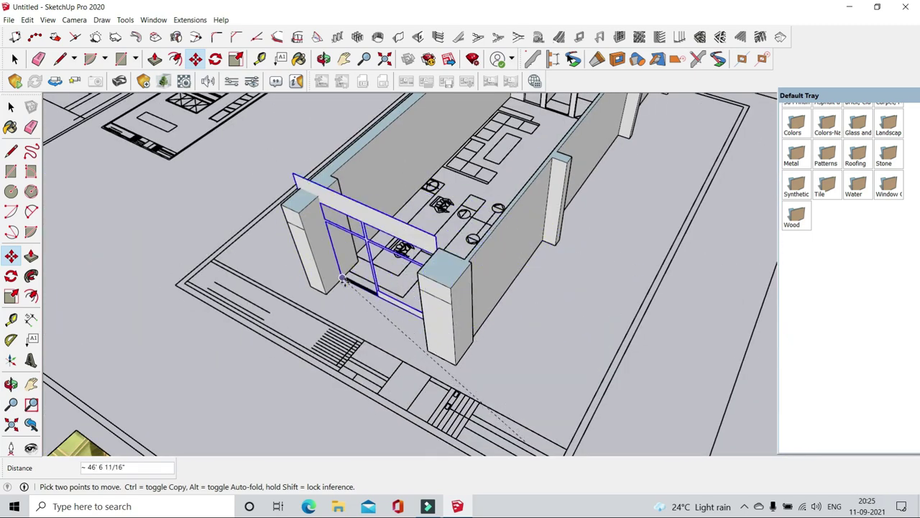
{"action": "left_click", "coordinate": [353, 276]}
{"action": "key", "text": "space"}
{"action": "middle_click_drag", "start_coordinate": [352, 277], "coordinate": [564, 302]}
- Mirror the window frame group along Group's Red, then enter the group to edit it
{"action": "scroll", "coordinate": [565, 302], "scroll_direction": "up", "scroll_amount": 2}
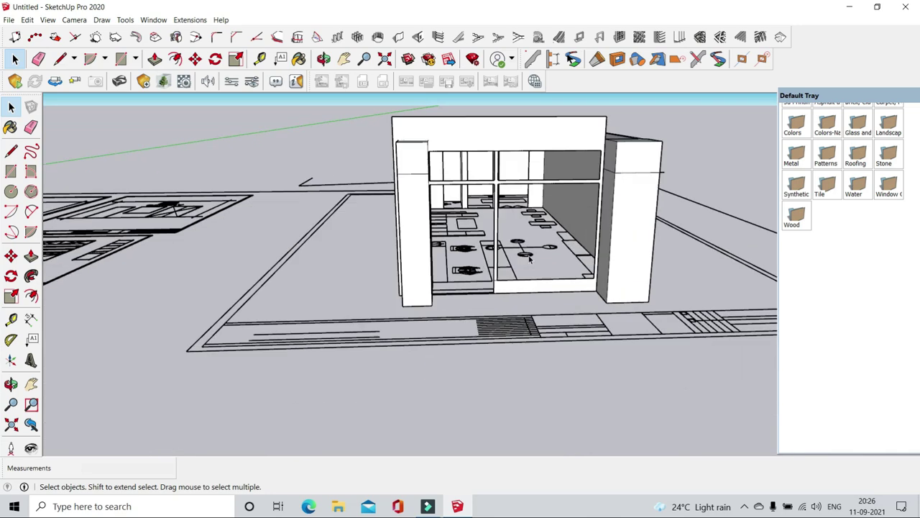
{"action": "scroll", "coordinate": [592, 281], "scroll_direction": "up", "scroll_amount": 2}
{"action": "scroll", "coordinate": [621, 263], "scroll_direction": "up", "scroll_amount": 2}
{"action": "scroll", "coordinate": [606, 289], "scroll_direction": "down", "scroll_amount": 1}
{"action": "scroll", "coordinate": [606, 289], "scroll_direction": "down", "scroll_amount": 1}
{"action": "mouse_move", "coordinate": [606, 289]}
{"action": "middle_mouse_down"}
{"action": "mouse_move", "coordinate": [403, 300]}
{"action": "mouse_move", "coordinate": [417, 316]}
{"action": "middle_mouse_up"}
{"action": "scroll", "coordinate": [432, 231], "scroll_direction": "down", "scroll_amount": 3}
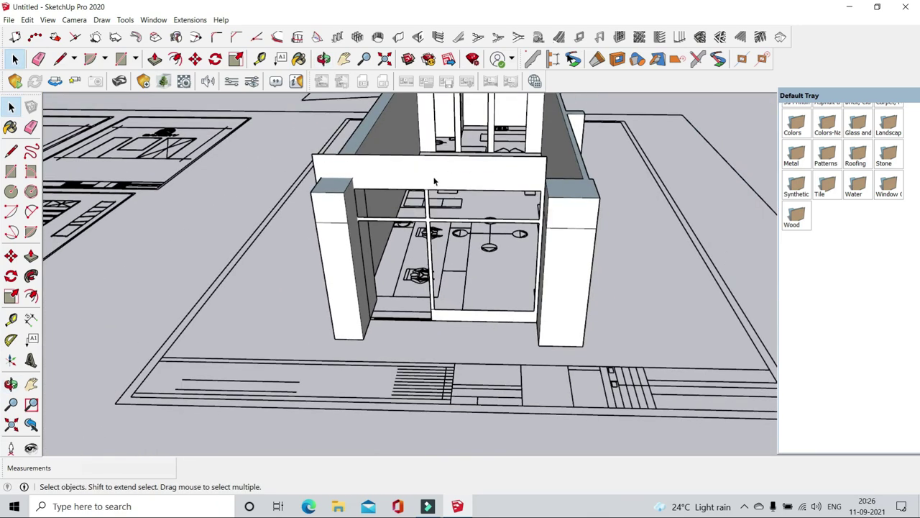
{"action": "scroll", "coordinate": [434, 181], "scroll_direction": "up", "scroll_amount": 2}
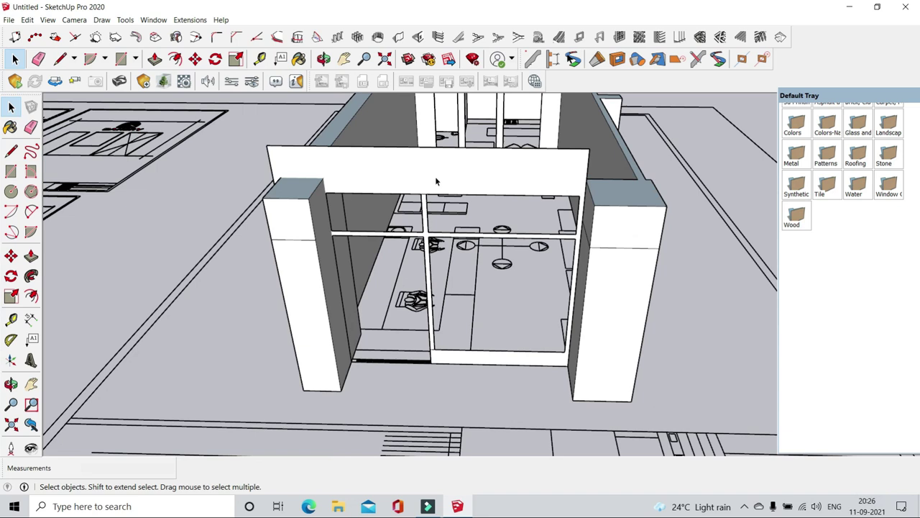
{"action": "left_click", "coordinate": [435, 181]}
{"action": "right_click", "coordinate": [435, 181]}
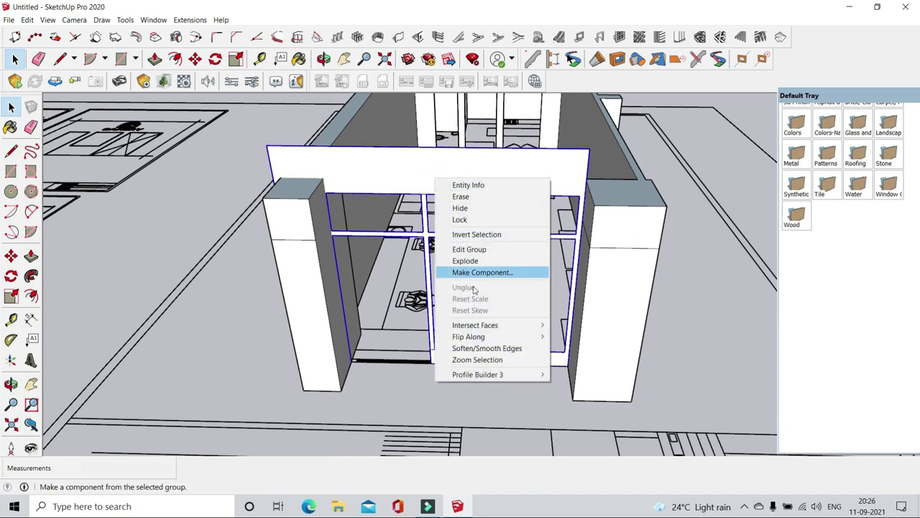
{"action": "left_click", "coordinate": [496, 339]}
{"action": "left_click", "coordinate": [586, 338]}
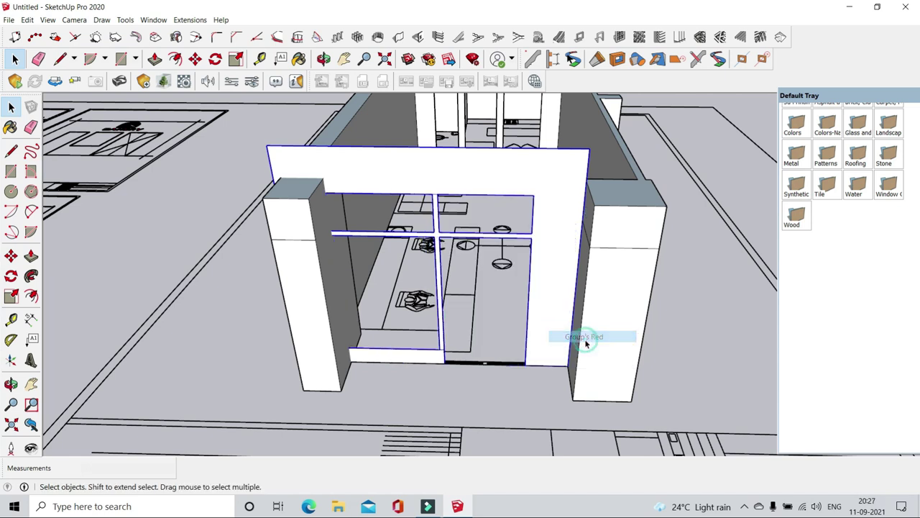
{"action": "double_click", "coordinate": [545, 272]}
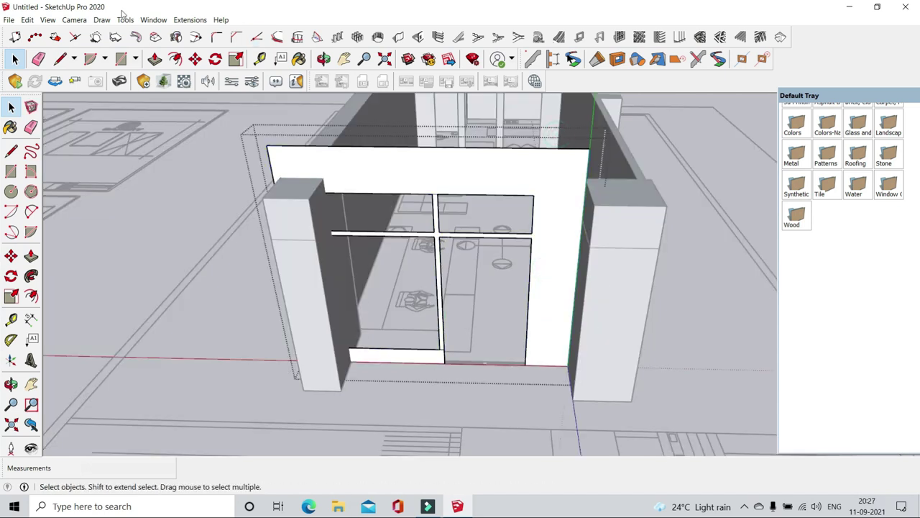
- Move the frame's right side piece by its lower-right corner against the pillar
{"action": "left_click", "coordinate": [195, 59]}
{"action": "middle_click_drag", "start_coordinate": [503, 346], "coordinate": [544, 341]}
{"action": "scroll", "coordinate": [545, 341], "scroll_direction": "up", "scroll_amount": 3}
{"action": "left_click", "coordinate": [555, 359]}
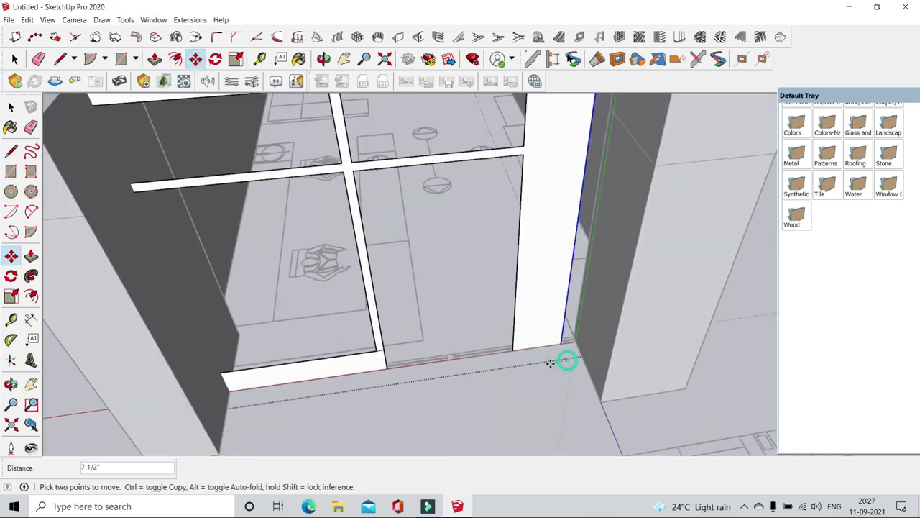
{"action": "scroll", "coordinate": [547, 359], "scroll_direction": "up", "scroll_amount": 2}
{"action": "scroll", "coordinate": [548, 349], "scroll_direction": "up", "scroll_amount": 2}
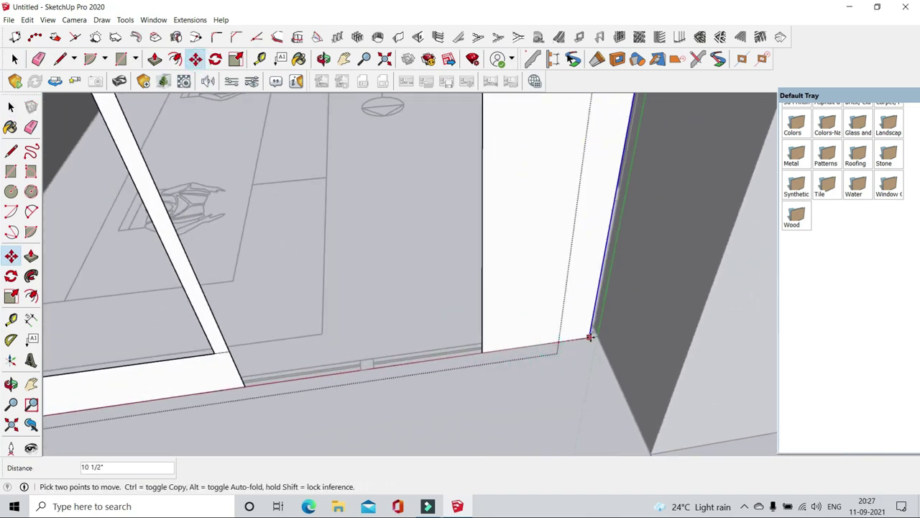
{"action": "left_click", "coordinate": [597, 336]}
{"action": "scroll", "coordinate": [591, 390], "scroll_direction": "down", "scroll_amount": 2}
{"action": "middle_click_drag", "start_coordinate": [592, 391], "coordinate": [550, 379]}
{"action": "scroll", "coordinate": [551, 378], "scroll_direction": "down", "scroll_amount": 3}
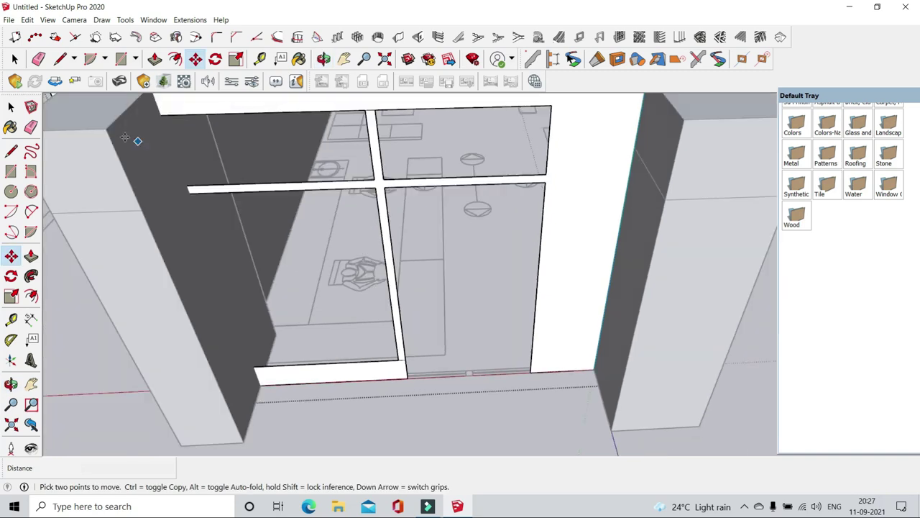
- Move the mullion from its bottom end to its new position in the frame
{"action": "key", "text": "space"}
{"action": "scroll", "coordinate": [359, 372], "scroll_direction": "down", "scroll_amount": 5}
{"action": "scroll", "coordinate": [369, 431], "scroll_direction": "up", "scroll_amount": 3}
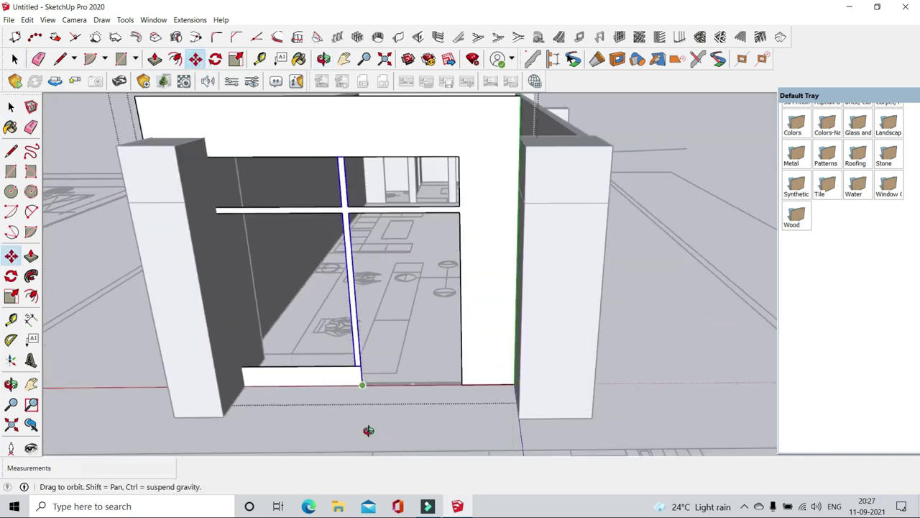
{"action": "scroll", "coordinate": [376, 308], "scroll_direction": "up", "scroll_amount": 3}
{"action": "key", "text": "m"}
{"action": "left_click", "coordinate": [376, 309]}
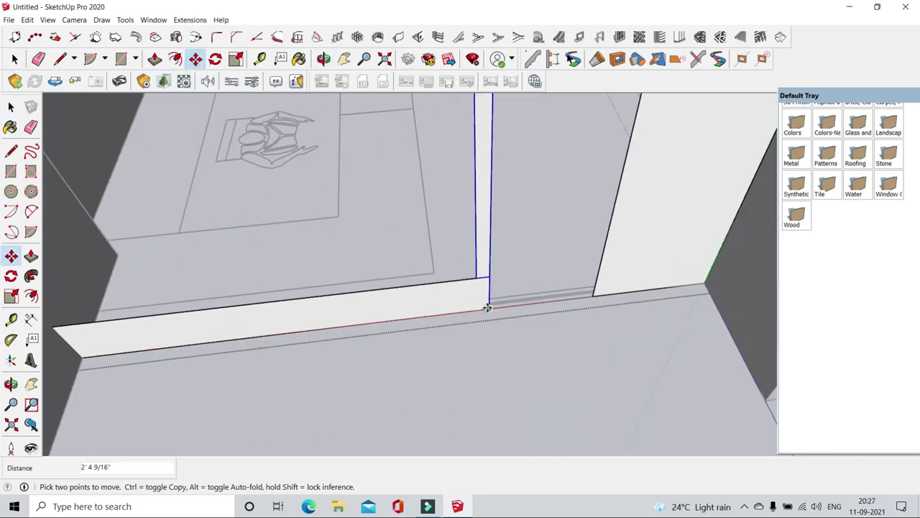
{"action": "left_click", "coordinate": [486, 305]}
{"action": "scroll", "coordinate": [449, 334], "scroll_direction": "down", "scroll_amount": 3}
{"action": "scroll", "coordinate": [449, 335], "scroll_direction": "down", "scroll_amount": 2}
{"action": "key", "text": "space"}
- Snap another frame piece's lower corner onto the frame corner
{"action": "scroll", "coordinate": [246, 139], "scroll_direction": "down", "scroll_amount": 2}
{"action": "middle_click_drag", "start_coordinate": [246, 139], "coordinate": [278, 318]}
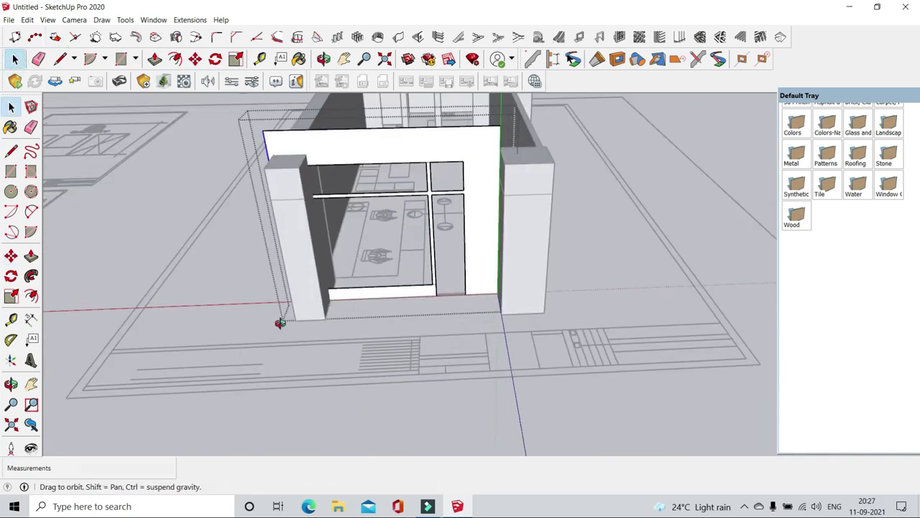
{"action": "key", "text": "m"}
{"action": "scroll", "coordinate": [274, 223], "scroll_direction": "up", "scroll_amount": 3}
{"action": "left_click", "coordinate": [369, 327]}
{"action": "scroll", "coordinate": [371, 266], "scroll_direction": "up", "scroll_amount": 2}
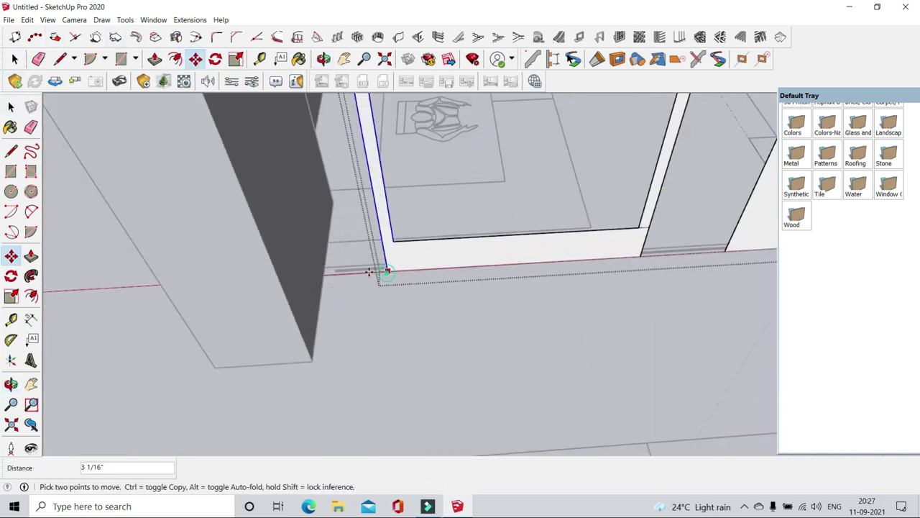
{"action": "left_click", "coordinate": [374, 336]}
{"action": "scroll", "coordinate": [366, 289], "scroll_direction": "down", "scroll_amount": 4}
- Scale the frame from its top-middle grip to about 0.88 to fit between the walls
{"action": "left_click", "coordinate": [15, 59]}
{"action": "middle_click_drag", "start_coordinate": [243, 263], "coordinate": [280, 151]}
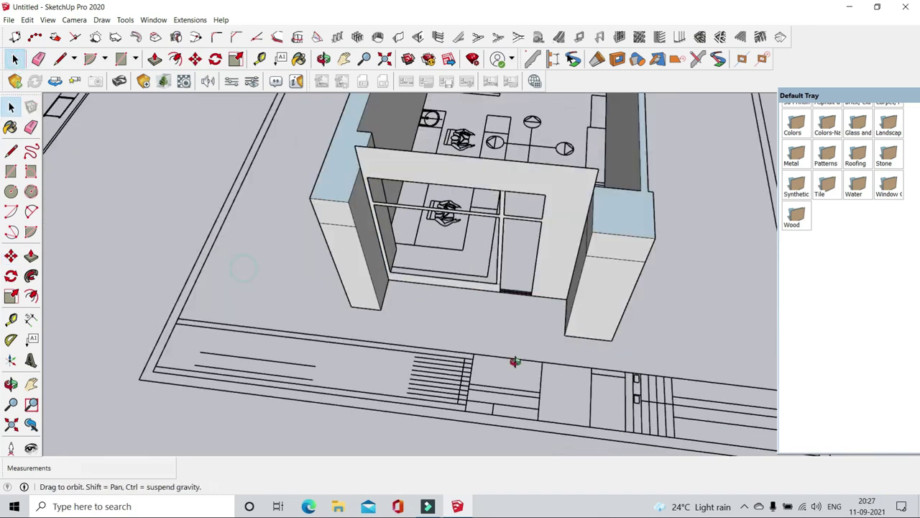
{"action": "left_click", "coordinate": [236, 59]}
{"action": "middle_click_drag", "start_coordinate": [287, 216], "coordinate": [324, 180]}
{"action": "left_click", "coordinate": [456, 212]}
{"action": "scroll", "coordinate": [287, 259], "scroll_direction": "up", "scroll_amount": 2}
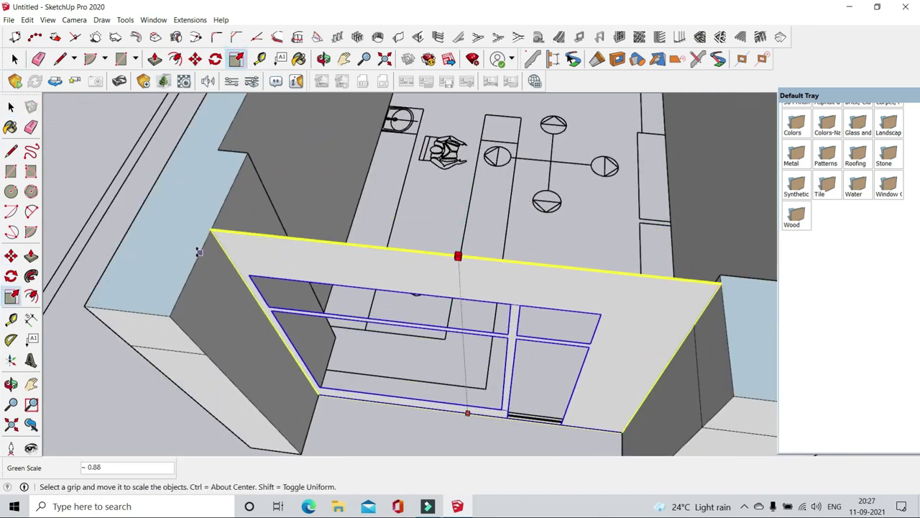
{"action": "left_click", "coordinate": [601, 329]}
- Push the window faces back 3 inches into the wall
{"action": "key", "text": "space"}
{"action": "scroll", "coordinate": [288, 182], "scroll_direction": "down", "scroll_amount": 3}
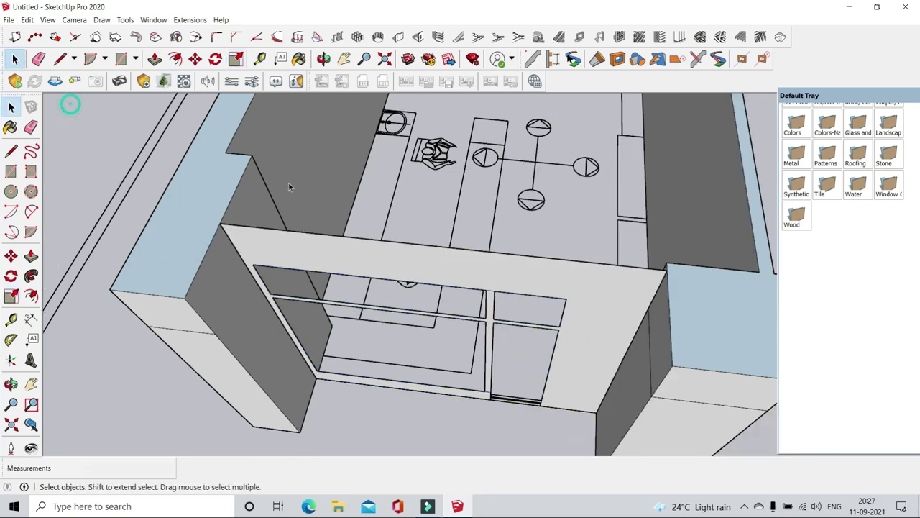
{"action": "middle_click_drag", "start_coordinate": [289, 182], "coordinate": [514, 294]}
{"action": "scroll", "coordinate": [413, 311], "scroll_direction": "up", "scroll_amount": 3}
{"action": "scroll", "coordinate": [414, 310], "scroll_direction": "up", "scroll_amount": 3}
{"action": "mouse_move", "coordinate": [425, 302]}
{"action": "middle_mouse_down"}
{"action": "mouse_move", "coordinate": [448, 329]}
{"action": "mouse_move", "coordinate": [62, 197]}
{"action": "mouse_move", "coordinate": [482, 297]}
{"action": "middle_mouse_up"}
{"action": "scroll", "coordinate": [419, 328], "scroll_direction": "down", "scroll_amount": 3}
{"action": "scroll", "coordinate": [483, 296], "scroll_direction": "up", "scroll_amount": 3}
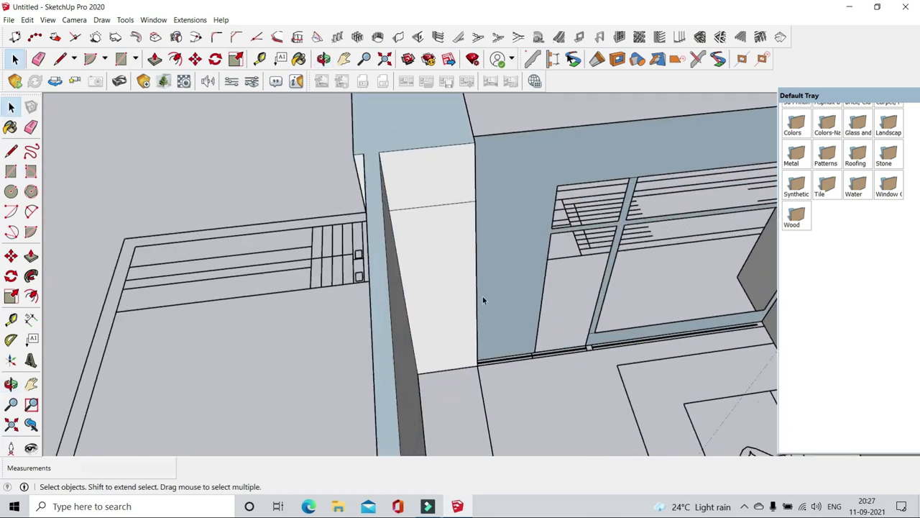
{"action": "scroll", "coordinate": [502, 322], "scroll_direction": "up", "scroll_amount": 2}
{"action": "scroll", "coordinate": [502, 323], "scroll_direction": "up", "scroll_amount": 2}
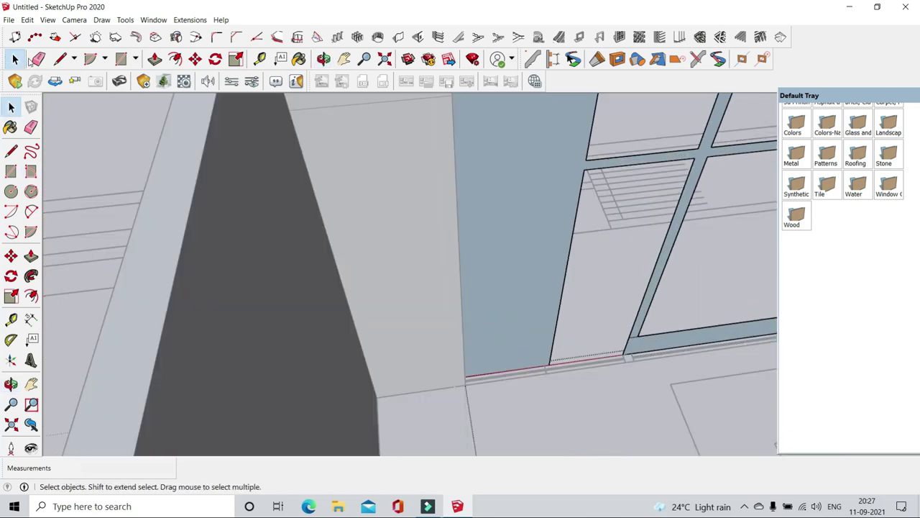
{"action": "left_click", "coordinate": [37, 59]}
{"action": "scroll", "coordinate": [679, 334], "scroll_direction": "up", "scroll_amount": 3}
{"action": "scroll", "coordinate": [347, 302], "scroll_direction": "down", "scroll_amount": 2}
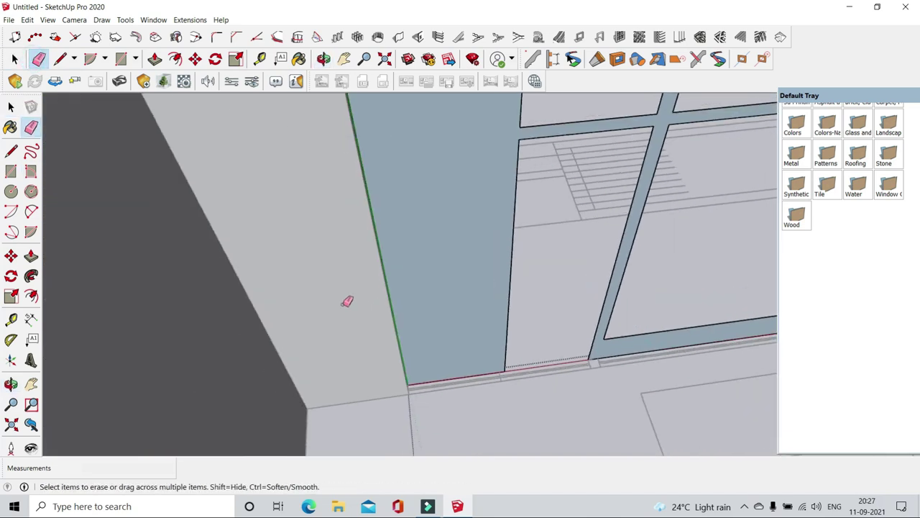
{"action": "scroll", "coordinate": [510, 293], "scroll_direction": "down", "scroll_amount": 2}
{"action": "scroll", "coordinate": [297, 101], "scroll_direction": "up", "scroll_amount": 1}
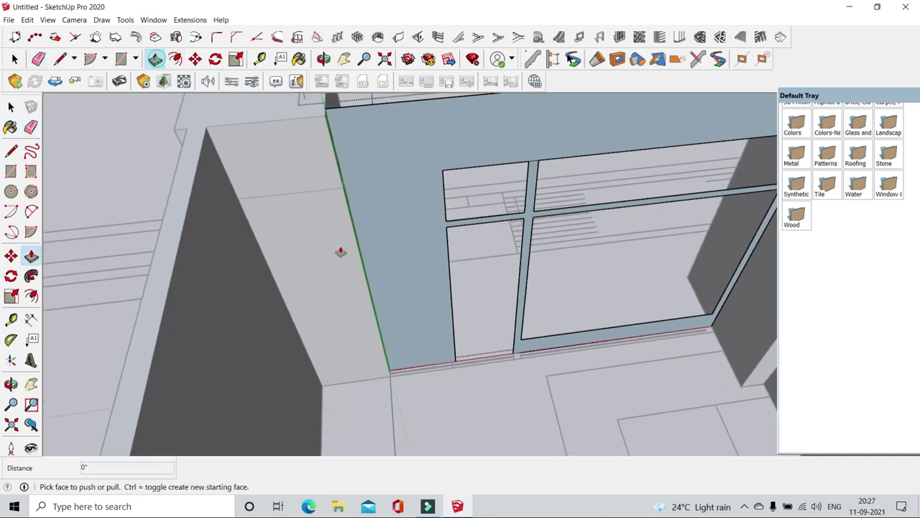
{"action": "middle_click_drag", "start_coordinate": [340, 251], "coordinate": [409, 353]}
{"action": "scroll", "coordinate": [407, 338], "scroll_direction": "up", "scroll_amount": 2}
{"action": "left_click", "coordinate": [430, 351]}
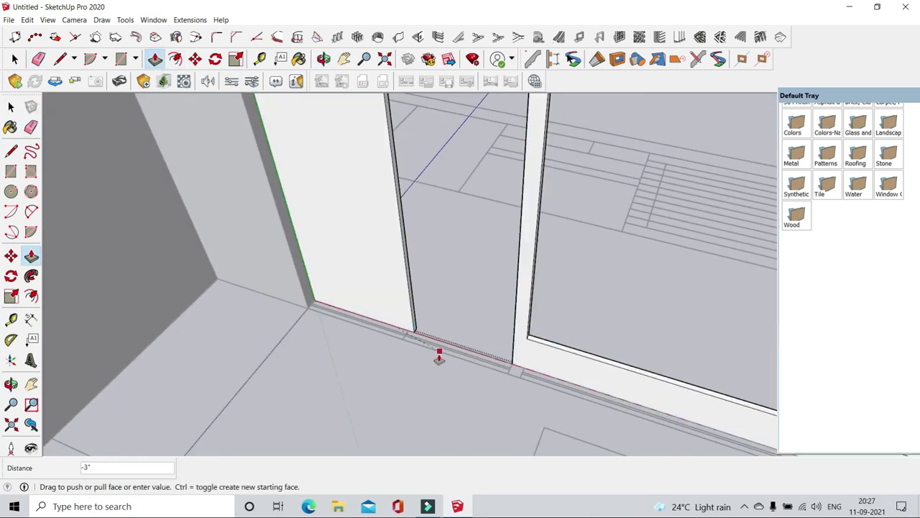
- Pull the wall face out 3 inches
{"action": "scroll", "coordinate": [433, 353], "scroll_direction": "up", "scroll_amount": 2}
{"action": "left_click", "coordinate": [496, 390]}
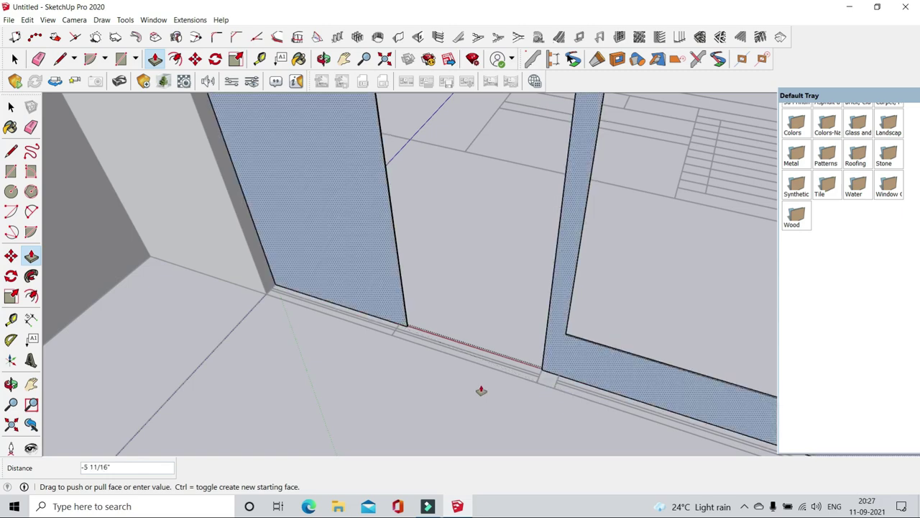
{"action": "middle_click_drag", "start_coordinate": [246, 228], "coordinate": [427, 176]}
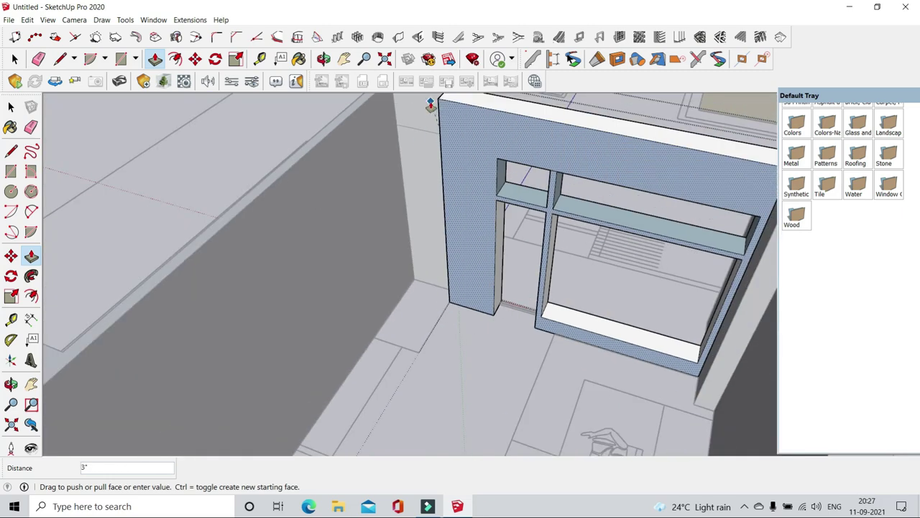
{"action": "scroll", "coordinate": [430, 106], "scroll_direction": "down", "scroll_amount": 3}
{"action": "scroll", "coordinate": [460, 138], "scroll_direction": "up", "scroll_amount": 5}
{"action": "key", "text": "Escape"}
- Push the remaining face back 11 1/4 inches
{"action": "left_click", "coordinate": [504, 144]}
{"action": "left_click", "coordinate": [476, 151]}
{"action": "mouse_move", "coordinate": [425, 238]}
{"action": "middle_mouse_down"}
{"action": "mouse_move", "coordinate": [606, 127]}
{"action": "mouse_move", "coordinate": [407, 185]}
{"action": "middle_mouse_up"}
{"action": "key", "text": "space"}
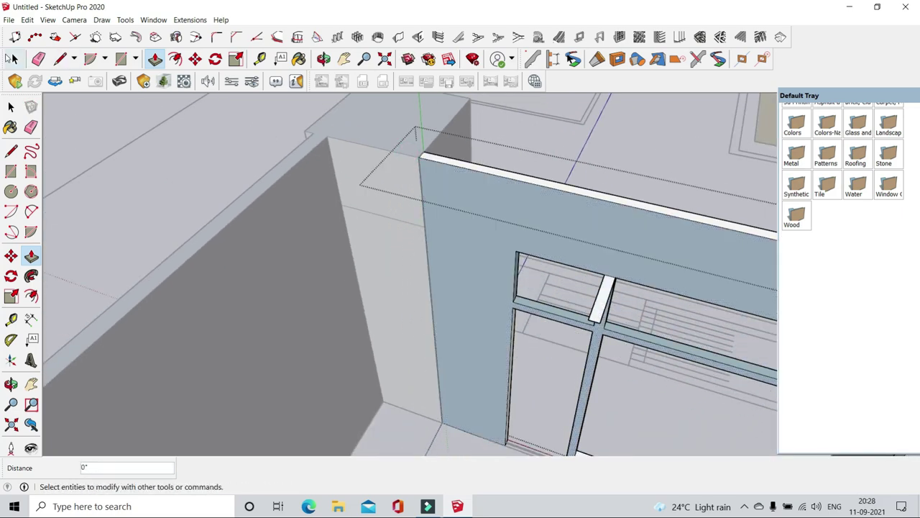
{"action": "mouse_move", "coordinate": [408, 157]}
{"action": "middle_mouse_down"}
{"action": "mouse_move", "coordinate": [392, 306]}
{"action": "mouse_move", "coordinate": [504, 377]}
{"action": "mouse_move", "coordinate": [374, 237]}
{"action": "middle_mouse_up"}
{"action": "scroll", "coordinate": [392, 306], "scroll_direction": "up", "scroll_amount": 3}
{"action": "scroll", "coordinate": [330, 188], "scroll_direction": "down", "scroll_amount": 5}
{"action": "mouse_move", "coordinate": [330, 188]}
{"action": "middle_mouse_down"}
{"action": "mouse_move", "coordinate": [343, 254]}
{"action": "mouse_move", "coordinate": [636, 389]}
{"action": "middle_mouse_up"}
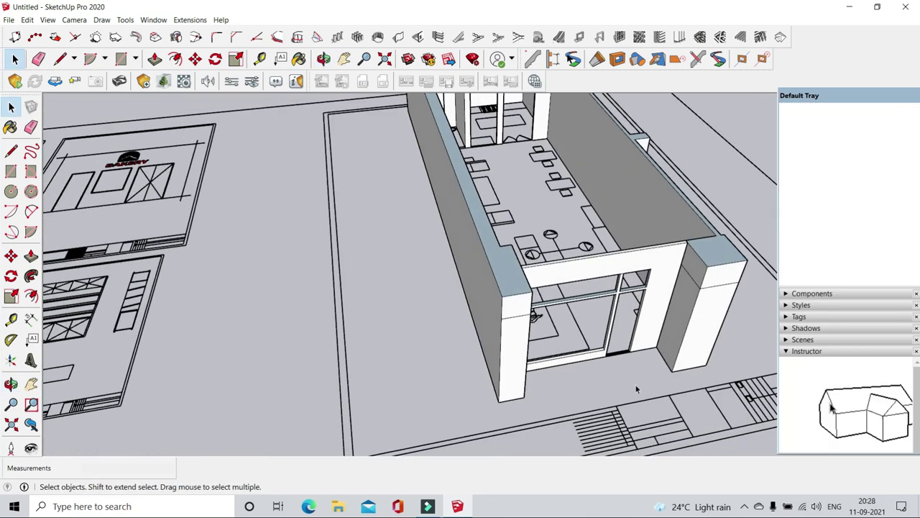
- Move the vertical frame strip 5 inches along the red axis to meet the adjoining wall
{"action": "key", "text": "F3"}
{"action": "key", "text": "m"}
{"action": "mouse_move", "coordinate": [477, 157]}
{"action": "middle_mouse_down"}
{"action": "mouse_move", "coordinate": [507, 358]}
{"action": "mouse_move", "coordinate": [623, 376]}
{"action": "middle_mouse_up"}
{"action": "scroll", "coordinate": [571, 335], "scroll_direction": "up", "scroll_amount": 5}
{"action": "scroll", "coordinate": [579, 332], "scroll_direction": "up", "scroll_amount": 2}
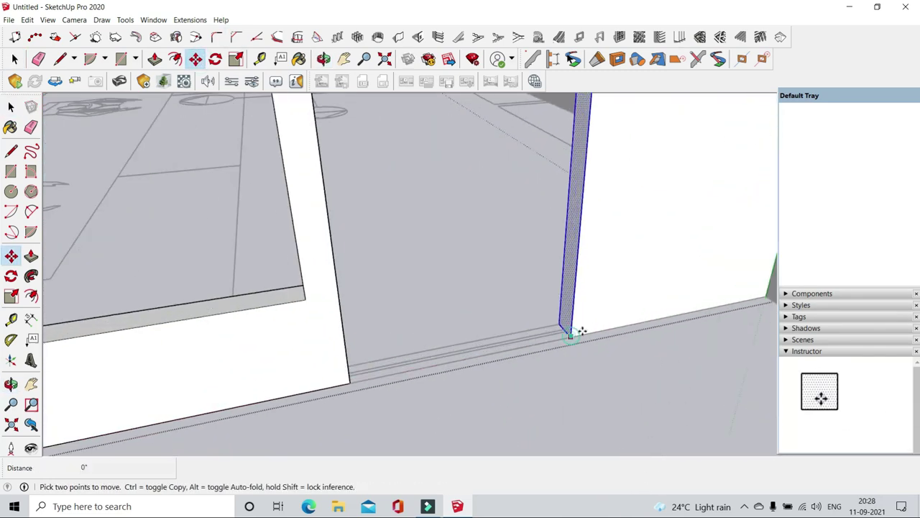
{"action": "left_click", "coordinate": [581, 331]}
{"action": "scroll", "coordinate": [693, 290], "scroll_direction": "down", "scroll_amount": 2}
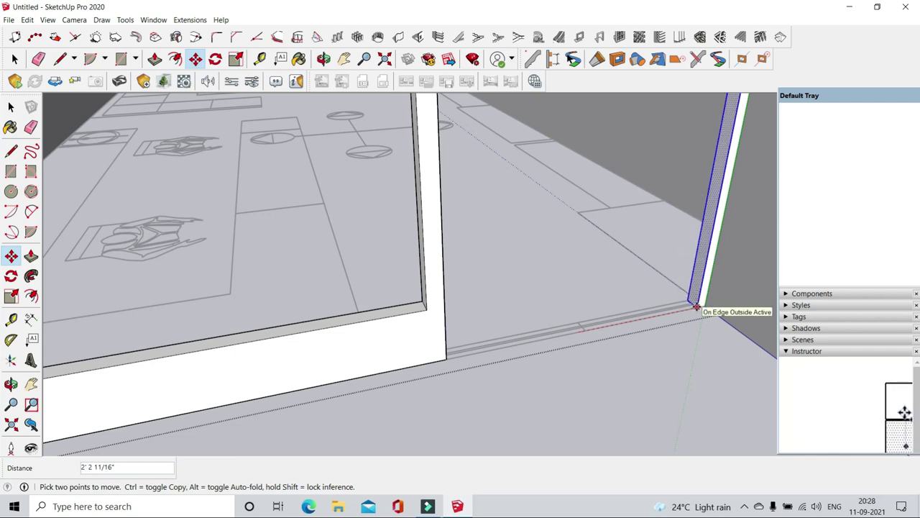
{"action": "mouse_move", "coordinate": [696, 307]}
{"action": "middle_mouse_down"}
{"action": "mouse_move", "coordinate": [594, 345]}
{"action": "mouse_move", "coordinate": [646, 351]}
{"action": "middle_mouse_up"}
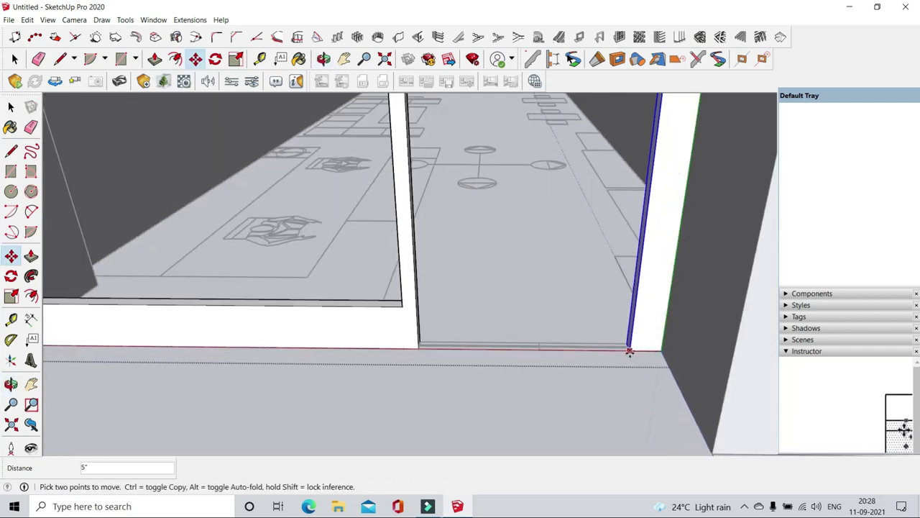
{"action": "left_click", "coordinate": [646, 350]}
{"action": "key", "text": "space"}
{"action": "scroll", "coordinate": [535, 454], "scroll_direction": "down", "scroll_amount": 5}
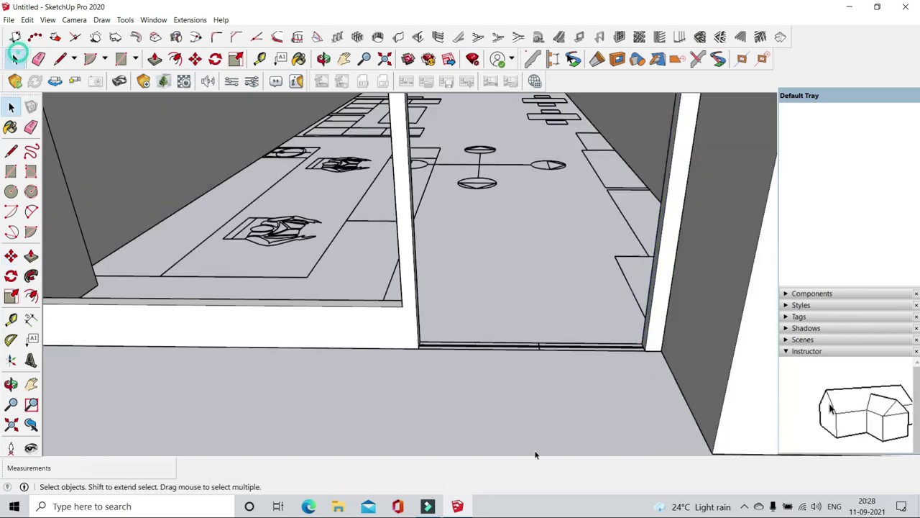
{"action": "scroll", "coordinate": [473, 423], "scroll_direction": "down", "scroll_amount": 5}
- Draw the rectangle beneath the café floor plan that forms the 9-inch base slab
{"action": "mouse_move", "coordinate": [473, 423]}
{"action": "middle_mouse_down"}
{"action": "mouse_move", "coordinate": [623, 302]}
{"action": "mouse_move", "coordinate": [538, 242]}
{"action": "mouse_move", "coordinate": [547, 360]}
{"action": "mouse_move", "coordinate": [571, 137]}
{"action": "mouse_move", "coordinate": [834, 407]}
{"action": "middle_mouse_up"}
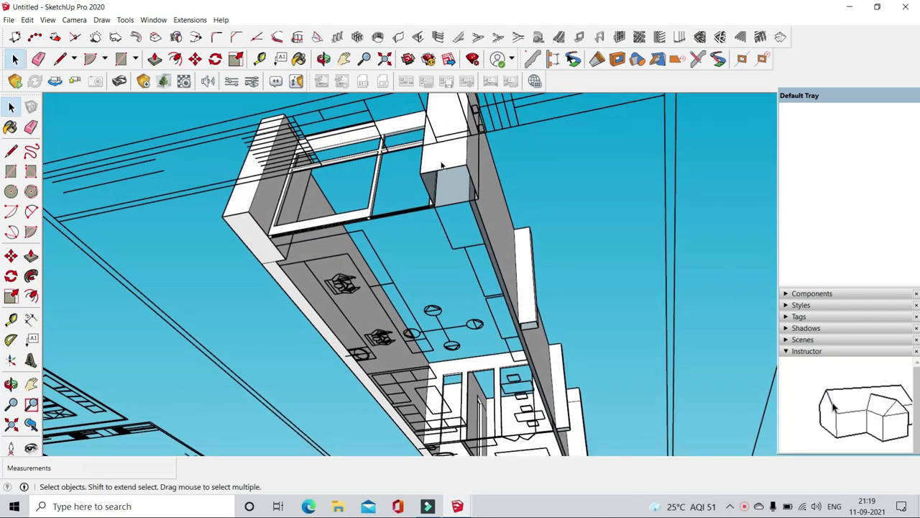
{"action": "scroll", "coordinate": [441, 164], "scroll_direction": "up", "scroll_amount": 3}
{"action": "scroll", "coordinate": [441, 164], "scroll_direction": "up", "scroll_amount": 3}
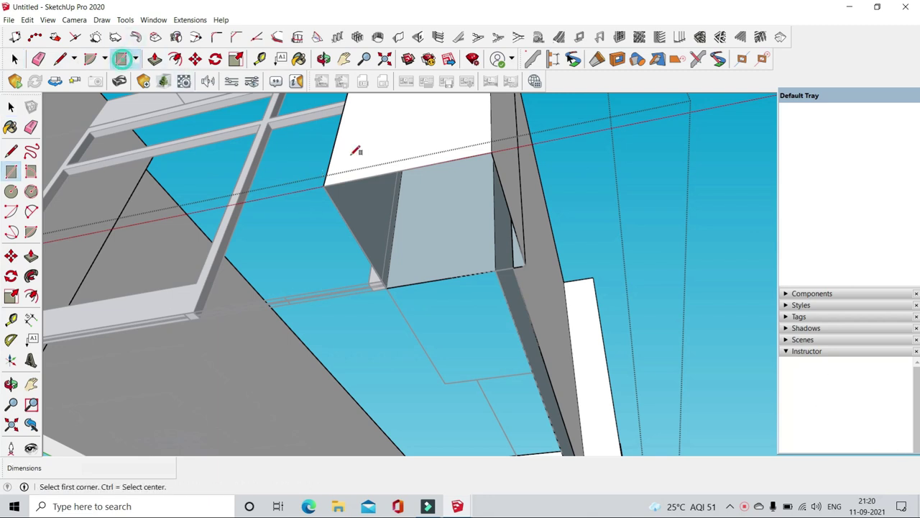
{"action": "left_click", "coordinate": [387, 289]}
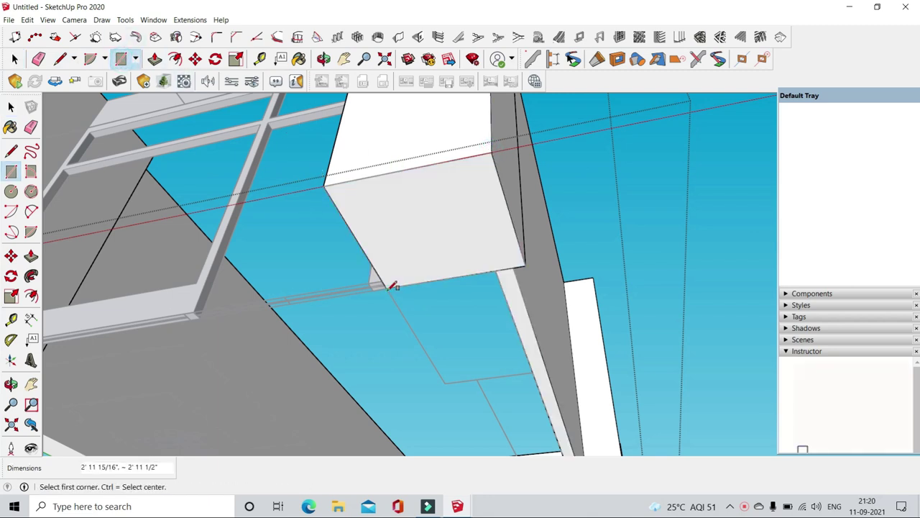
{"action": "middle_click_drag", "start_coordinate": [376, 267], "coordinate": [432, 304]}
{"action": "scroll", "coordinate": [489, 251], "scroll_direction": "down", "scroll_amount": 5}
{"action": "mouse_move", "coordinate": [489, 250]}
{"action": "middle_mouse_down"}
{"action": "mouse_move", "coordinate": [496, 297]}
{"action": "mouse_move", "coordinate": [549, 154]}
{"action": "middle_mouse_up"}
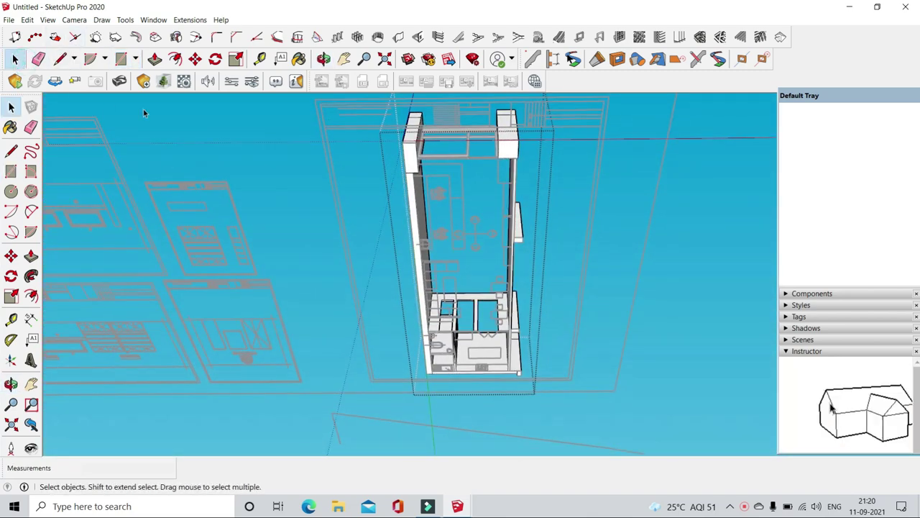
{"action": "scroll", "coordinate": [471, 158], "scroll_direction": "up", "scroll_amount": 3}
{"action": "scroll", "coordinate": [407, 398], "scroll_direction": "down", "scroll_amount": 2}
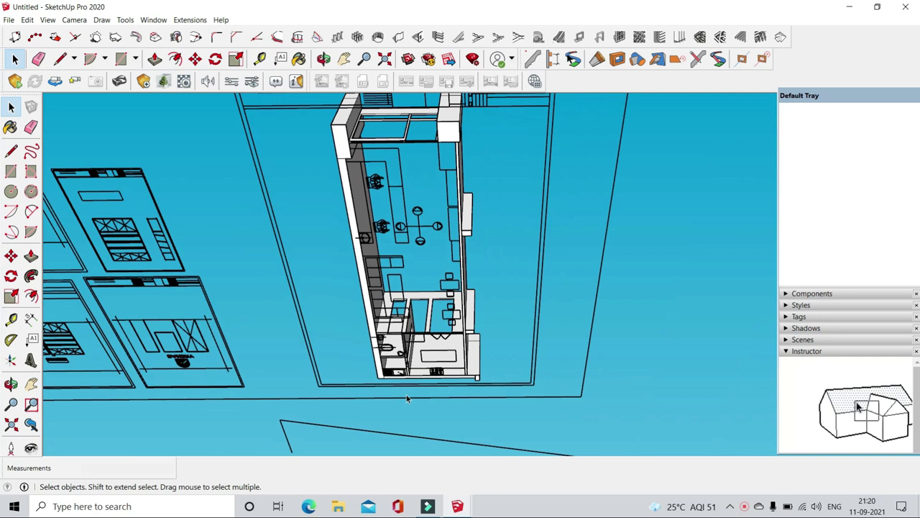
{"action": "scroll", "coordinate": [340, 98], "scroll_direction": "up", "scroll_amount": 2}
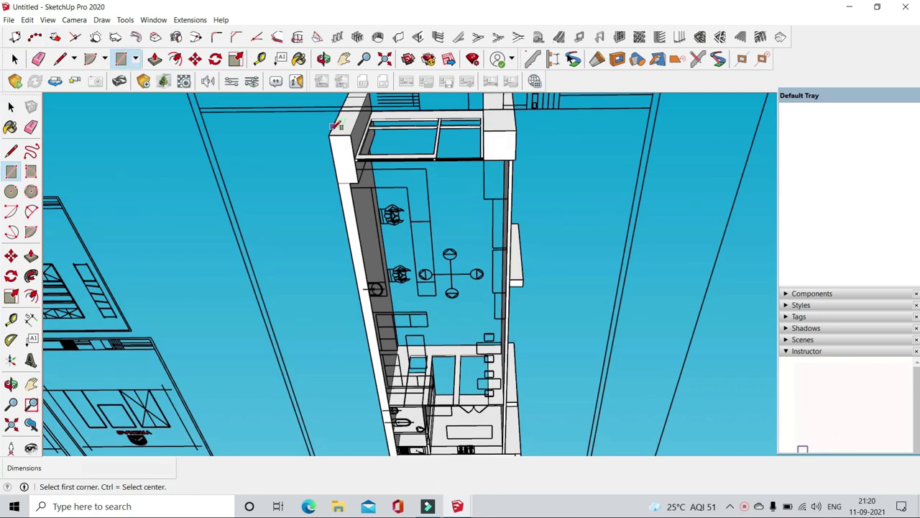
{"action": "scroll", "coordinate": [329, 134], "scroll_direction": "down", "scroll_amount": 2}
{"action": "scroll", "coordinate": [489, 384], "scroll_direction": "up", "scroll_amount": 3}
{"action": "scroll", "coordinate": [581, 421], "scroll_direction": "up", "scroll_amount": 2}
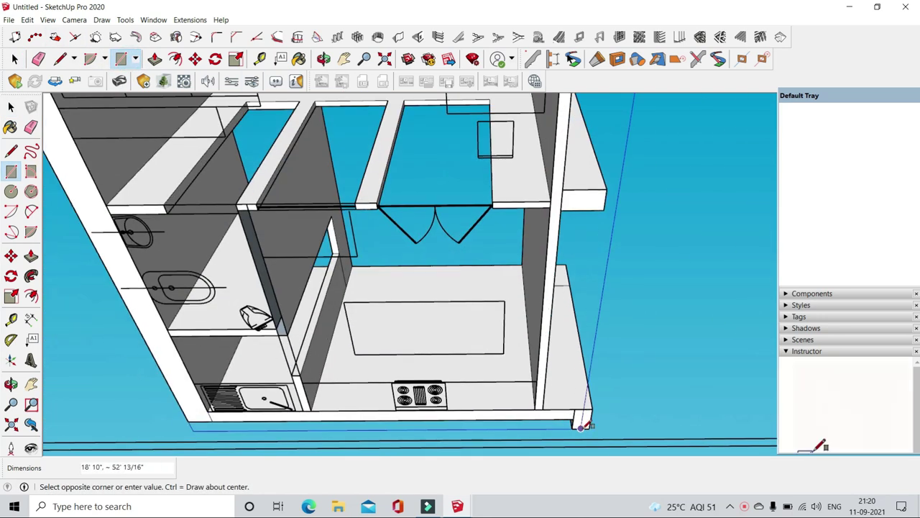
{"action": "left_click", "coordinate": [594, 425]}
{"action": "middle_click_drag", "start_coordinate": [594, 425], "coordinate": [428, 294]}
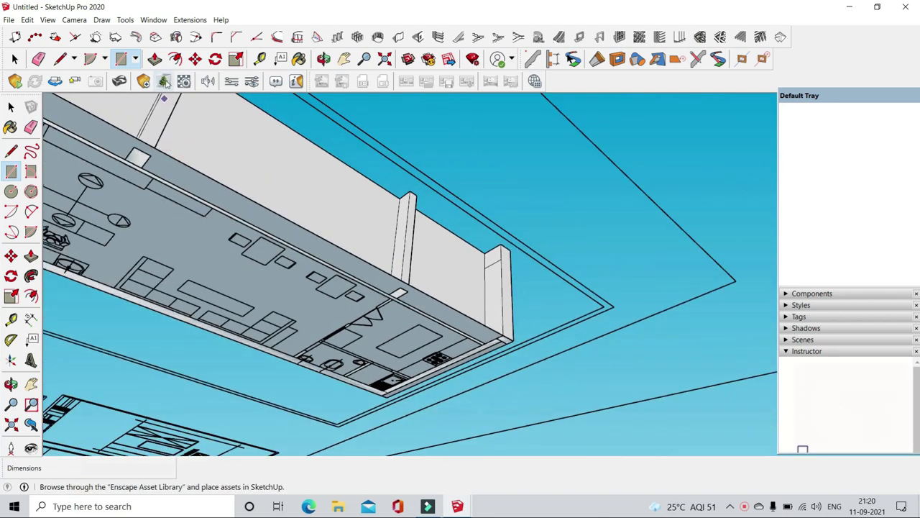
{"action": "mouse_move", "coordinate": [594, 219]}
{"action": "middle_mouse_down"}
{"action": "mouse_move", "coordinate": [370, 278]}
{"action": "mouse_move", "coordinate": [452, 422]}
{"action": "mouse_move", "coordinate": [85, 78]}
{"action": "middle_mouse_up"}
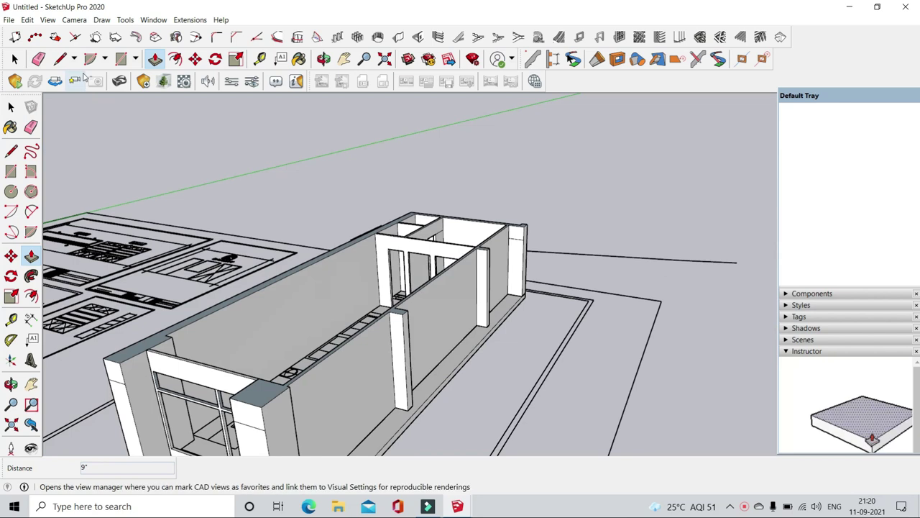
{"action": "middle_click_drag", "start_coordinate": [356, 94], "coordinate": [312, 334]}
- Make the base slab a group
{"action": "scroll", "coordinate": [312, 333], "scroll_direction": "up", "scroll_amount": 3}
{"action": "left_click", "coordinate": [312, 333]}
{"action": "right_click", "coordinate": [312, 333]}
{"action": "left_click", "coordinate": [382, 256]}
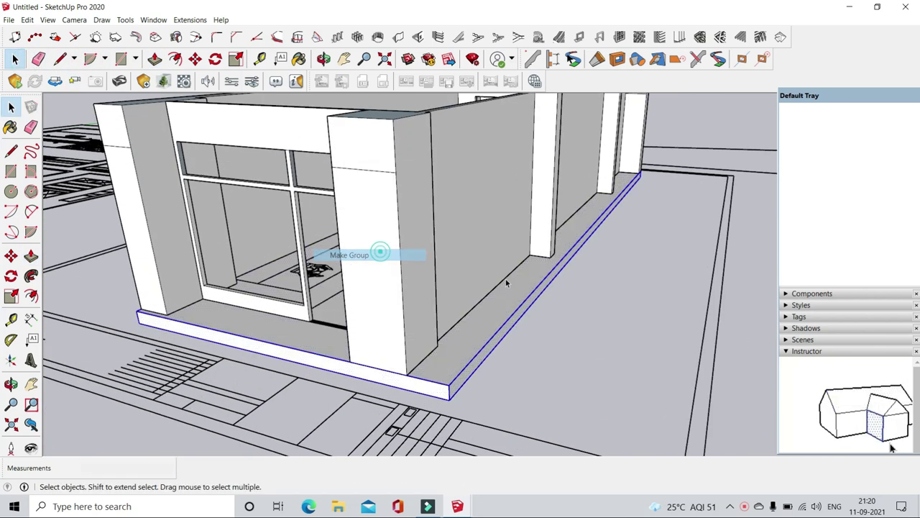
- Orbit out to an overview of the whole site, then back toward the building interior
{"action": "scroll", "coordinate": [586, 266], "scroll_direction": "down", "scroll_amount": 3}
{"action": "middle_click_drag", "start_coordinate": [586, 266], "coordinate": [602, 379]}
{"action": "scroll", "coordinate": [651, 407], "scroll_direction": "down", "scroll_amount": 3}
{"action": "scroll", "coordinate": [652, 407], "scroll_direction": "down", "scroll_amount": 2}
{"action": "mouse_move", "coordinate": [651, 407]}
{"action": "middle_mouse_down"}
{"action": "mouse_move", "coordinate": [568, 436]}
{"action": "mouse_move", "coordinate": [624, 293]}
{"action": "middle_mouse_up"}
{"action": "key", "text": "space"}
{"action": "scroll", "coordinate": [624, 294], "scroll_direction": "up", "scroll_amount": 5}
{"action": "scroll", "coordinate": [555, 338], "scroll_direction": "up", "scroll_amount": 3}
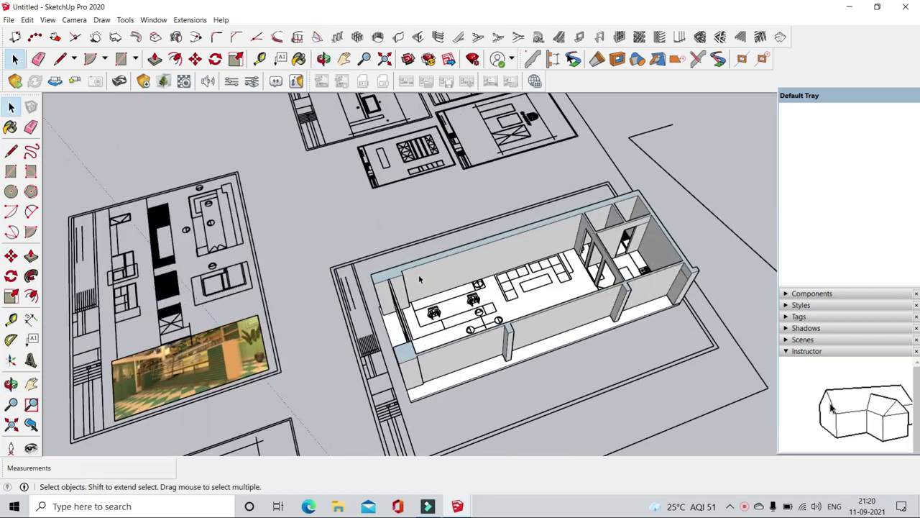
{"action": "middle_click_drag", "start_coordinate": [556, 338], "coordinate": [555, 337]}
{"action": "scroll", "coordinate": [397, 269], "scroll_direction": "down", "scroll_amount": 3}
{"action": "scroll", "coordinate": [397, 269], "scroll_direction": "up", "scroll_amount": 3}
{"action": "scroll", "coordinate": [371, 296], "scroll_direction": "up", "scroll_amount": 2}
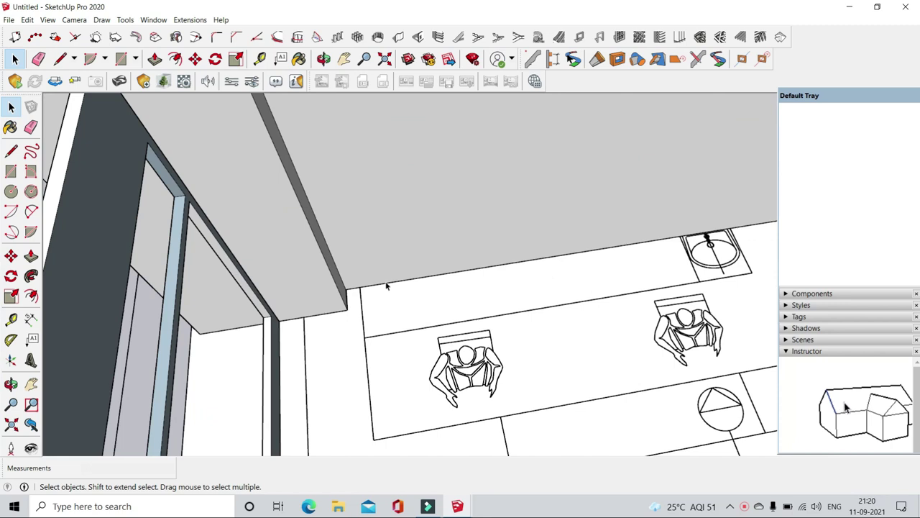
{"action": "scroll", "coordinate": [370, 295], "scroll_direction": "up", "scroll_amount": 1}
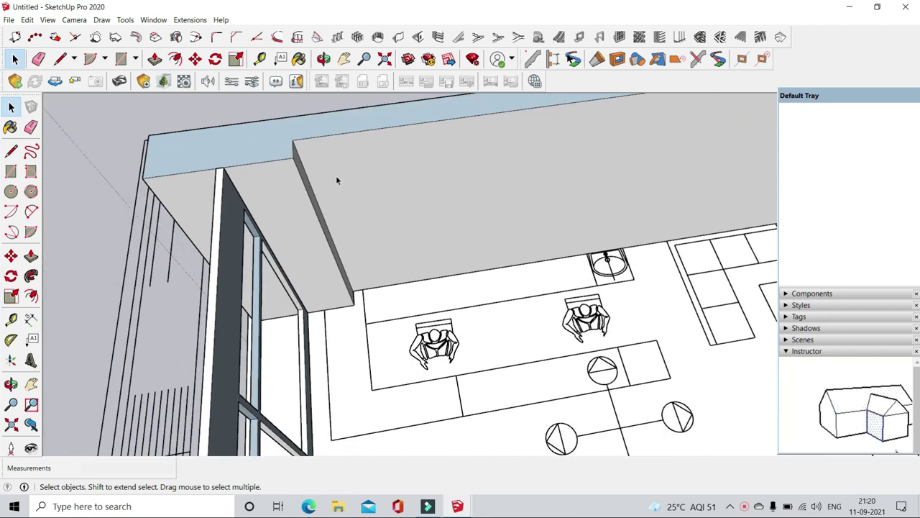
- Orbit to a near top-down view and zoom in on the BAKERY counter elevation sheet
{"action": "middle_click_drag", "start_coordinate": [493, 139], "coordinate": [399, 315]}
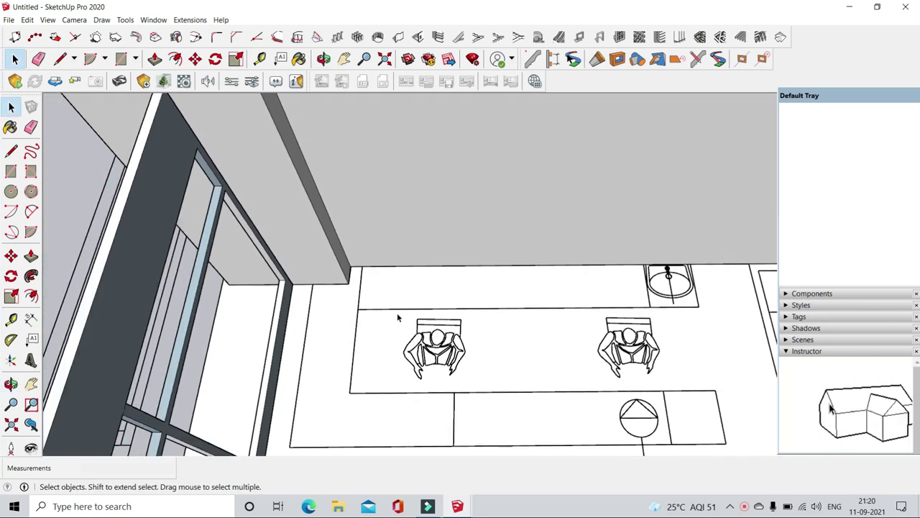
{"action": "scroll", "coordinate": [349, 230], "scroll_direction": "down", "scroll_amount": 1}
{"action": "scroll", "coordinate": [398, 285], "scroll_direction": "down", "scroll_amount": 1}
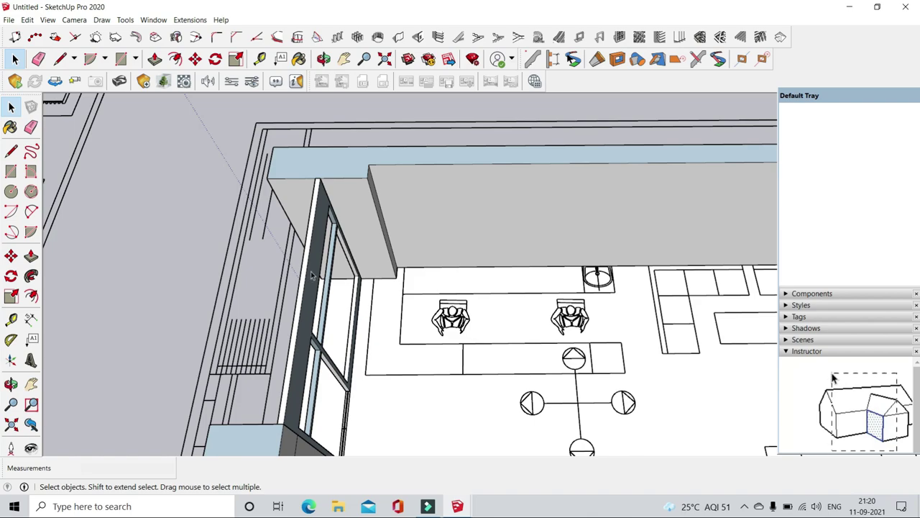
{"action": "scroll", "coordinate": [312, 273], "scroll_direction": "down", "scroll_amount": 3}
{"action": "scroll", "coordinate": [312, 274], "scroll_direction": "down", "scroll_amount": 3}
{"action": "mouse_move", "coordinate": [313, 274]}
{"action": "middle_mouse_down"}
{"action": "mouse_move", "coordinate": [484, 354]}
{"action": "mouse_move", "coordinate": [489, 383]}
{"action": "middle_mouse_up"}
{"action": "scroll", "coordinate": [486, 360], "scroll_direction": "up", "scroll_amount": 3}
{"action": "scroll", "coordinate": [489, 383], "scroll_direction": "down", "scroll_amount": 3}
{"action": "scroll", "coordinate": [431, 346], "scroll_direction": "up", "scroll_amount": 3}
{"action": "scroll", "coordinate": [359, 302], "scroll_direction": "up", "scroll_amount": 3}
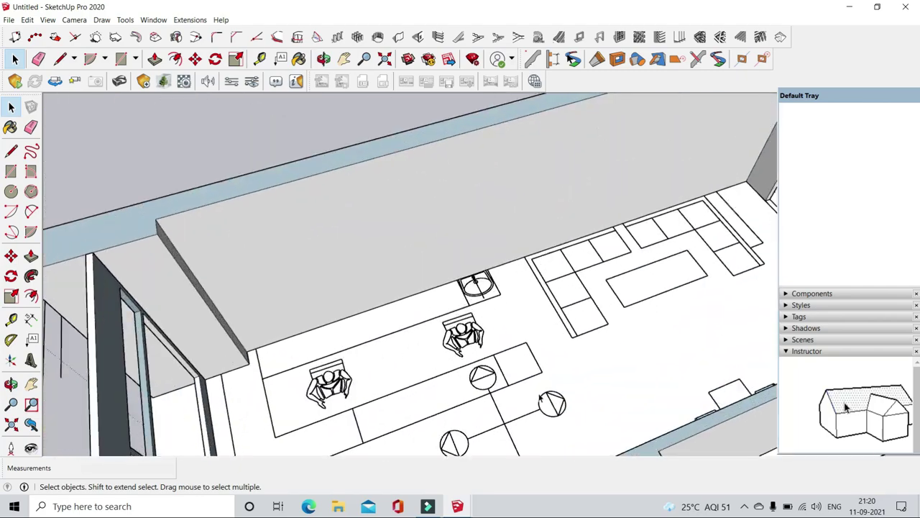
{"action": "scroll", "coordinate": [286, 269], "scroll_direction": "down", "scroll_amount": 3}
{"action": "scroll", "coordinate": [285, 269], "scroll_direction": "down", "scroll_amount": 3}
{"action": "mouse_move", "coordinate": [285, 269]}
{"action": "middle_mouse_down"}
{"action": "mouse_move", "coordinate": [314, 288]}
{"action": "mouse_move", "coordinate": [317, 345]}
{"action": "mouse_move", "coordinate": [295, 245]}
{"action": "middle_mouse_up"}
{"action": "scroll", "coordinate": [314, 287], "scroll_direction": "up", "scroll_amount": 3}
{"action": "scroll", "coordinate": [294, 245], "scroll_direction": "up", "scroll_amount": 5}
{"action": "scroll", "coordinate": [279, 212], "scroll_direction": "up", "scroll_amount": 2}
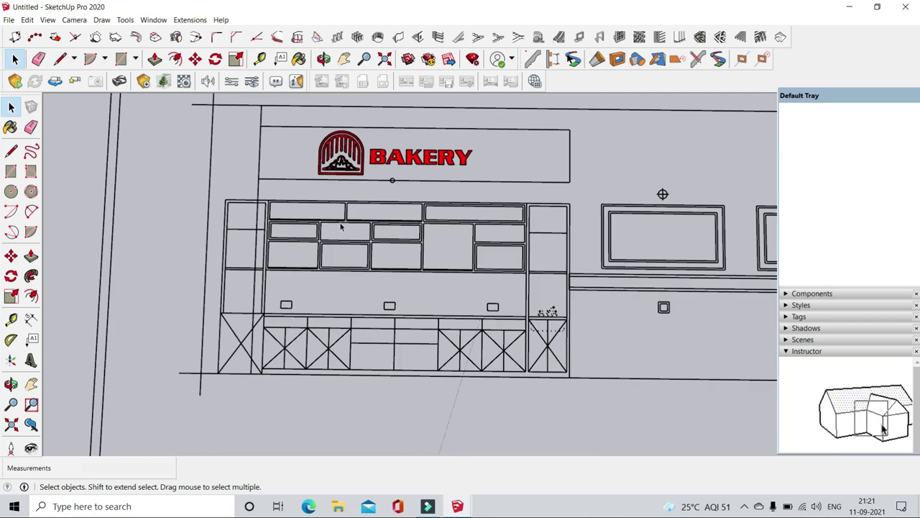
- Zoom in and out to frame the BAKERY counter elevation drawing
{"action": "scroll", "coordinate": [384, 273], "scroll_direction": "down", "scroll_amount": 1}
{"action": "scroll", "coordinate": [394, 219], "scroll_direction": "down", "scroll_amount": 1}
{"action": "scroll", "coordinate": [222, 234], "scroll_direction": "down", "scroll_amount": 1}
{"action": "scroll", "coordinate": [222, 244], "scroll_direction": "down", "scroll_amount": 1}
{"action": "scroll", "coordinate": [222, 245], "scroll_direction": "down", "scroll_amount": 2}
{"action": "scroll", "coordinate": [288, 287], "scroll_direction": "down", "scroll_amount": 2}
{"action": "scroll", "coordinate": [403, 317], "scroll_direction": "down", "scroll_amount": 1}
{"action": "scroll", "coordinate": [430, 332], "scroll_direction": "up", "scroll_amount": 4}
{"action": "scroll", "coordinate": [430, 332], "scroll_direction": "up", "scroll_amount": 3}
{"action": "scroll", "coordinate": [456, 288], "scroll_direction": "up", "scroll_amount": 1}
{"action": "scroll", "coordinate": [515, 358], "scroll_direction": "down", "scroll_amount": 3}
{"action": "scroll", "coordinate": [596, 385], "scroll_direction": "down", "scroll_amount": 1}
{"action": "scroll", "coordinate": [608, 392], "scroll_direction": "down", "scroll_amount": 3}
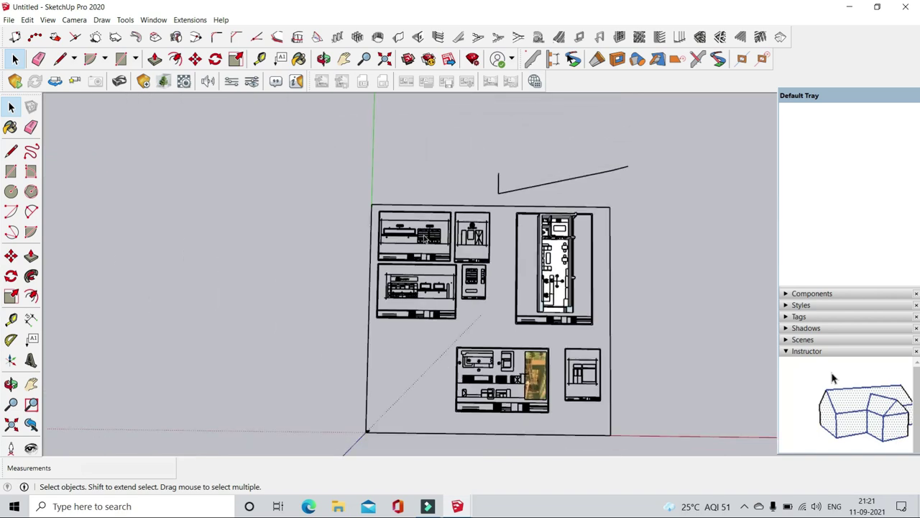
{"action": "scroll", "coordinate": [503, 374], "scroll_direction": "up", "scroll_amount": 3}
{"action": "scroll", "coordinate": [432, 359], "scroll_direction": "up", "scroll_amount": 3}
{"action": "scroll", "coordinate": [414, 357], "scroll_direction": "up", "scroll_amount": 2}
{"action": "scroll", "coordinate": [414, 357], "scroll_direction": "up", "scroll_amount": 2}
- Orbit until the BAKERY counter elevation and its sign face the view straight on
{"action": "middle_click_drag", "start_coordinate": [413, 357], "coordinate": [444, 274]}
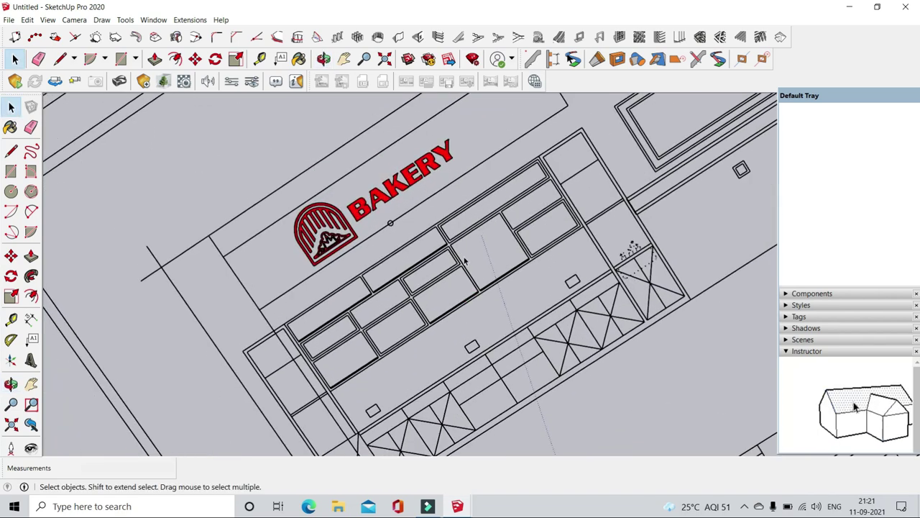
{"action": "middle_click_drag", "start_coordinate": [464, 262], "coordinate": [502, 337]}
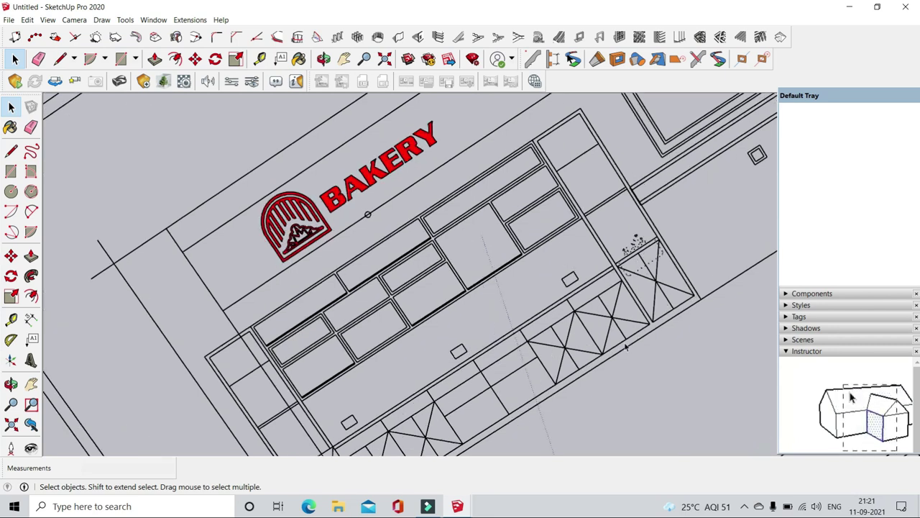
{"action": "scroll", "coordinate": [267, 431], "scroll_direction": "down", "scroll_amount": 2}
{"action": "scroll", "coordinate": [338, 405], "scroll_direction": "down", "scroll_amount": 3}
{"action": "scroll", "coordinate": [419, 315], "scroll_direction": "down", "scroll_amount": 3}
{"action": "scroll", "coordinate": [460, 266], "scroll_direction": "down", "scroll_amount": 2}
{"action": "scroll", "coordinate": [494, 213], "scroll_direction": "up", "scroll_amount": 3}
{"action": "scroll", "coordinate": [554, 281], "scroll_direction": "up", "scroll_amount": 3}
{"action": "scroll", "coordinate": [556, 297], "scroll_direction": "up", "scroll_amount": 2}
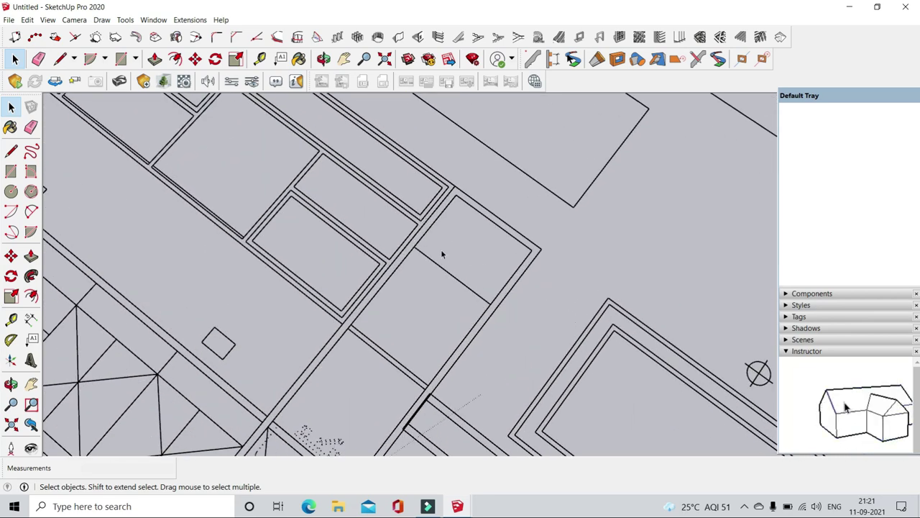
{"action": "scroll", "coordinate": [570, 283], "scroll_direction": "down", "scroll_amount": 3}
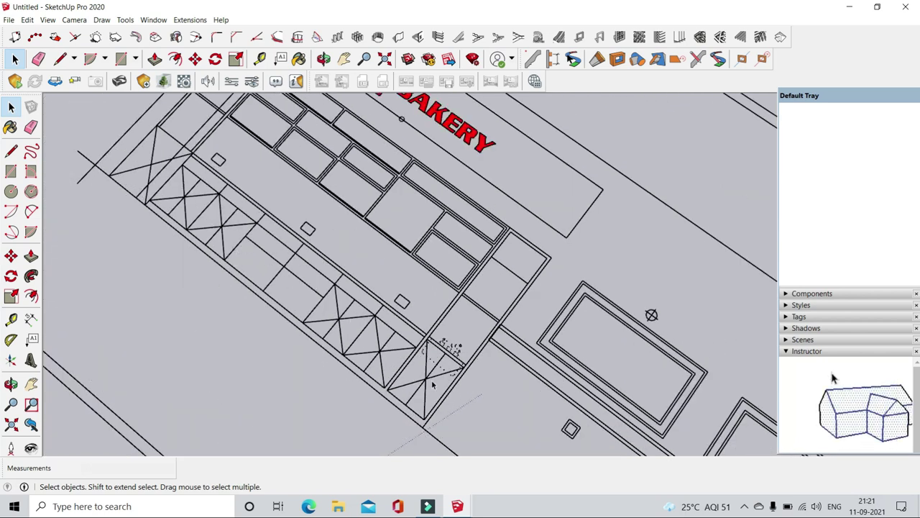
{"action": "middle_click_drag", "start_coordinate": [436, 371], "coordinate": [448, 310]}
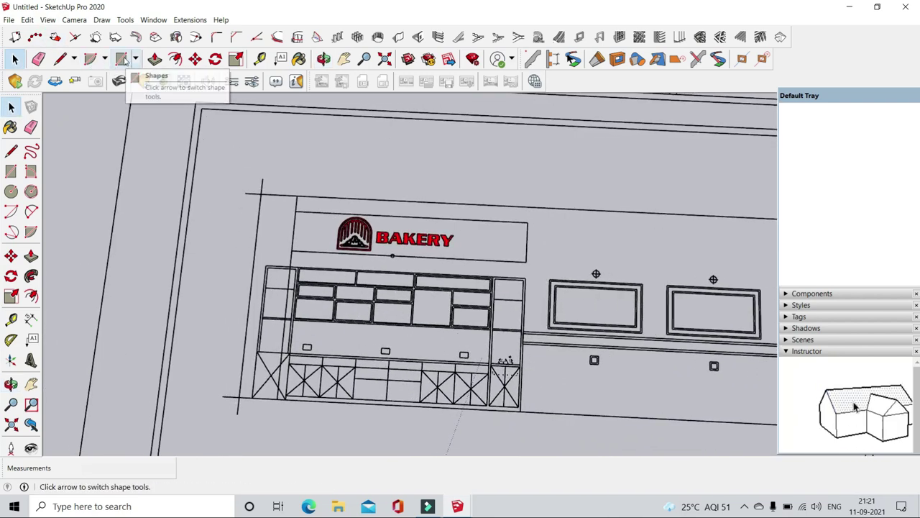
- Trace a thin rectangle over the strip atop the right X-panel
{"action": "left_click", "coordinate": [124, 61]}
{"action": "scroll", "coordinate": [281, 271], "scroll_direction": "up", "scroll_amount": 1}
{"action": "scroll", "coordinate": [257, 232], "scroll_direction": "up", "scroll_amount": 3}
{"action": "scroll", "coordinate": [313, 259], "scroll_direction": "down", "scroll_amount": 3}
{"action": "scroll", "coordinate": [551, 370], "scroll_direction": "up", "scroll_amount": 1}
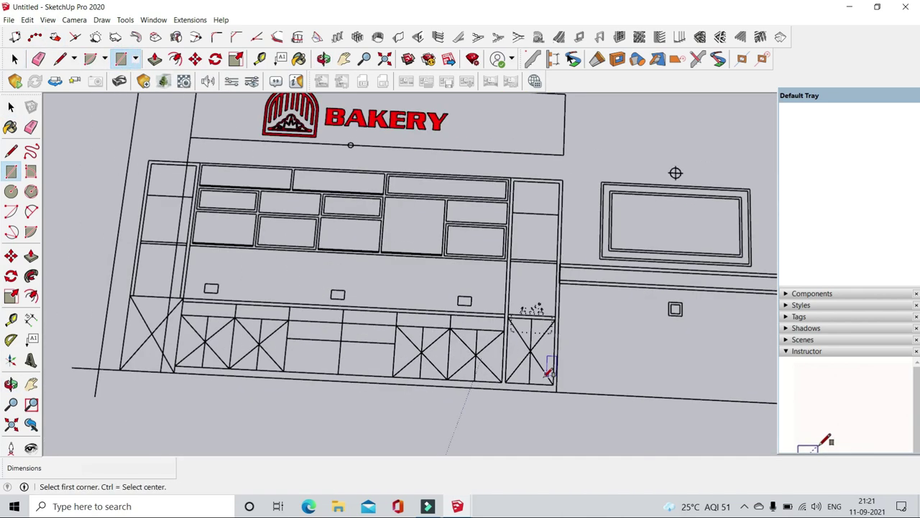
{"action": "scroll", "coordinate": [550, 370], "scroll_direction": "up", "scroll_amount": 2}
{"action": "scroll", "coordinate": [569, 391], "scroll_direction": "down", "scroll_amount": 3}
{"action": "scroll", "coordinate": [568, 155], "scroll_direction": "up", "scroll_amount": 4}
{"action": "scroll", "coordinate": [583, 216], "scroll_direction": "down", "scroll_amount": 3}
{"action": "left_click", "coordinate": [594, 288]}
{"action": "scroll", "coordinate": [591, 295], "scroll_direction": "up", "scroll_amount": 2}
{"action": "left_click", "coordinate": [474, 279]}
{"action": "scroll", "coordinate": [492, 324], "scroll_direction": "down", "scroll_amount": 2}
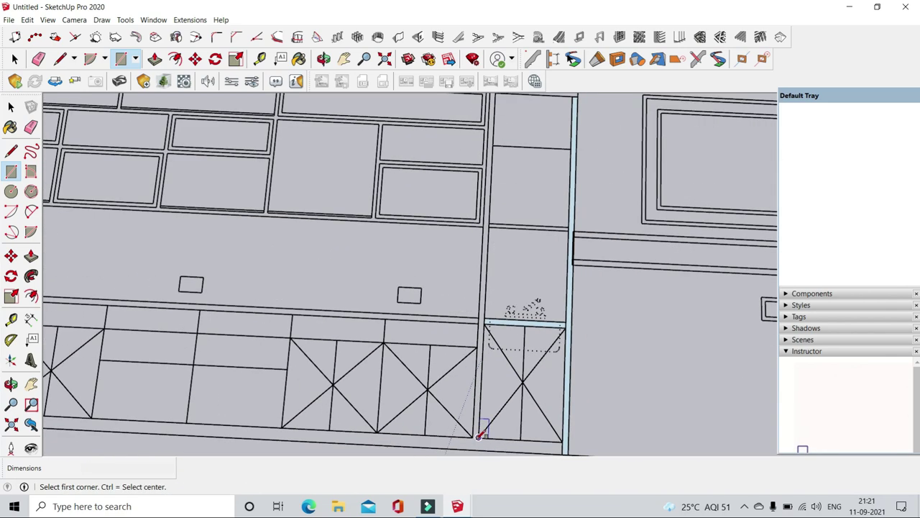
- Trace a rectangle along the counter's vertical divider
{"action": "left_click", "coordinate": [479, 434]}
{"action": "scroll", "coordinate": [493, 144], "scroll_direction": "up", "scroll_amount": 3}
{"action": "scroll", "coordinate": [499, 171], "scroll_direction": "up", "scroll_amount": 2}
{"action": "left_click", "coordinate": [499, 170]}
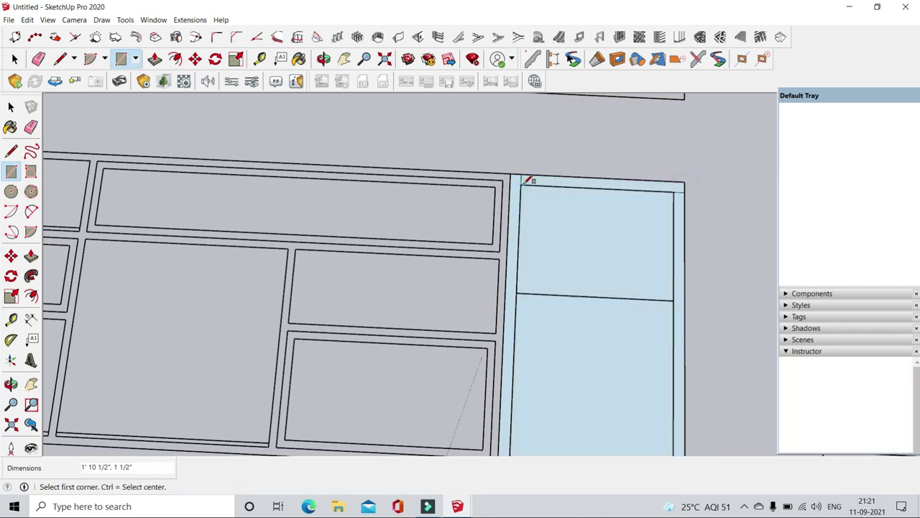
{"action": "scroll", "coordinate": [561, 156], "scroll_direction": "down", "scroll_amount": 3}
{"action": "scroll", "coordinate": [568, 166], "scroll_direction": "up", "scroll_amount": 2}
{"action": "key", "text": "space"}
{"action": "scroll", "coordinate": [638, 232], "scroll_direction": "down", "scroll_amount": 2}
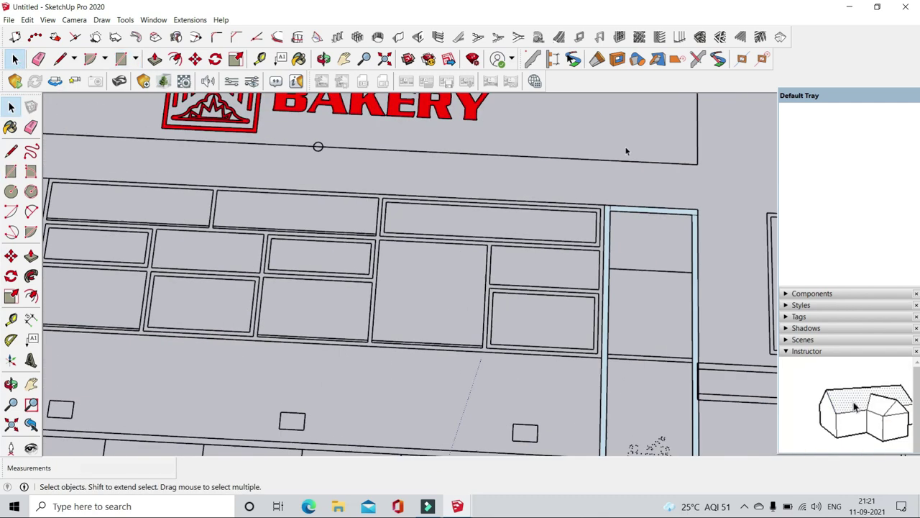
{"action": "scroll", "coordinate": [626, 151], "scroll_direction": "down", "scroll_amount": 2}
{"action": "scroll", "coordinate": [618, 189], "scroll_direction": "up", "scroll_amount": 3}
- Begin a strip rectangle from the top of the vertical divider
{"action": "left_click", "coordinate": [608, 202]}
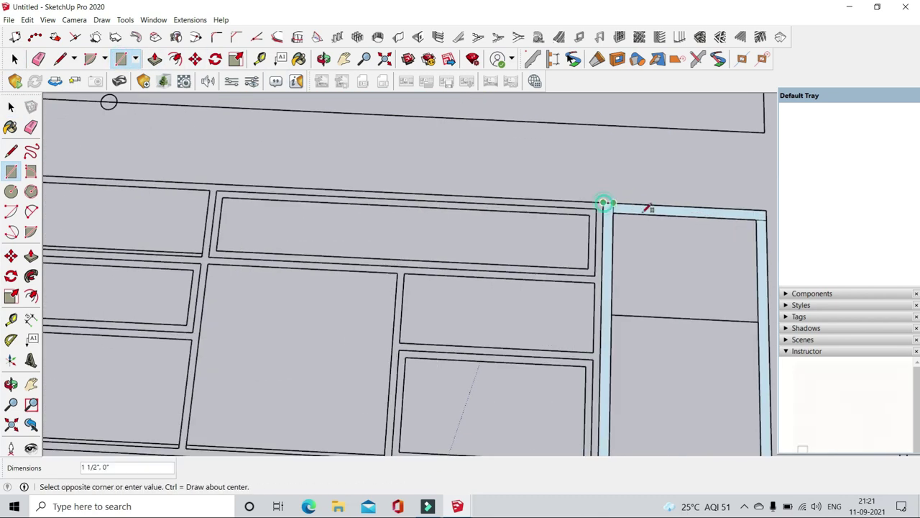
{"action": "scroll", "coordinate": [388, 216], "scroll_direction": "down", "scroll_amount": 5}
{"action": "scroll", "coordinate": [376, 223], "scroll_direction": "up", "scroll_amount": 5}
{"action": "scroll", "coordinate": [381, 240], "scroll_direction": "down", "scroll_amount": 2}
{"action": "scroll", "coordinate": [518, 240], "scroll_direction": "up", "scroll_amount": 2}
{"action": "left_click", "coordinate": [472, 207]}
{"action": "scroll", "coordinate": [472, 208], "scroll_direction": "down", "scroll_amount": 3}
{"action": "scroll", "coordinate": [441, 283], "scroll_direction": "up", "scroll_amount": 3}
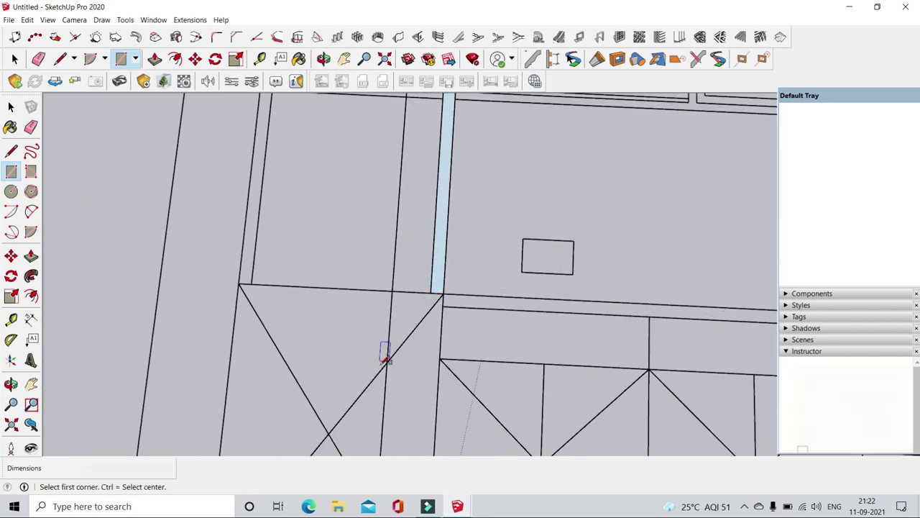
{"action": "scroll", "coordinate": [385, 357], "scroll_direction": "down", "scroll_amount": 3}
{"action": "scroll", "coordinate": [467, 242], "scroll_direction": "up", "scroll_amount": 3}
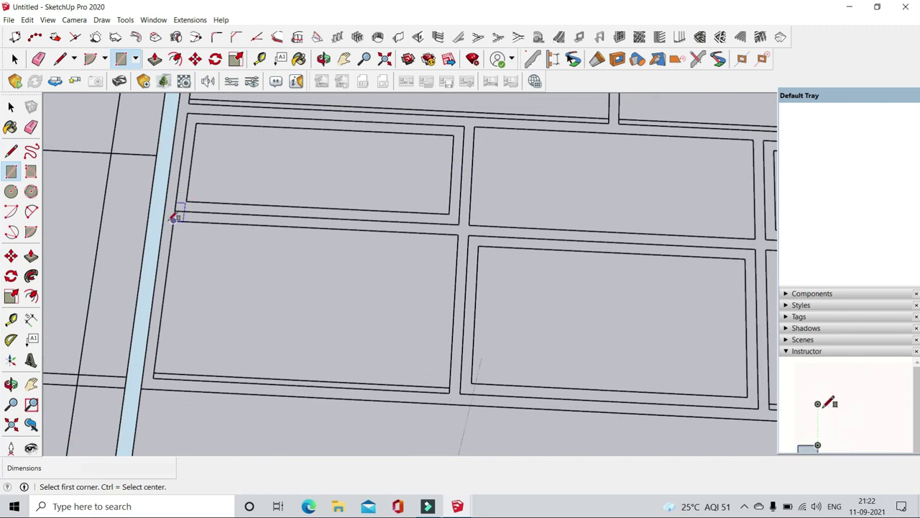
{"action": "scroll", "coordinate": [178, 207], "scroll_direction": "down", "scroll_amount": 3}
{"action": "scroll", "coordinate": [502, 236], "scroll_direction": "up", "scroll_amount": 3}
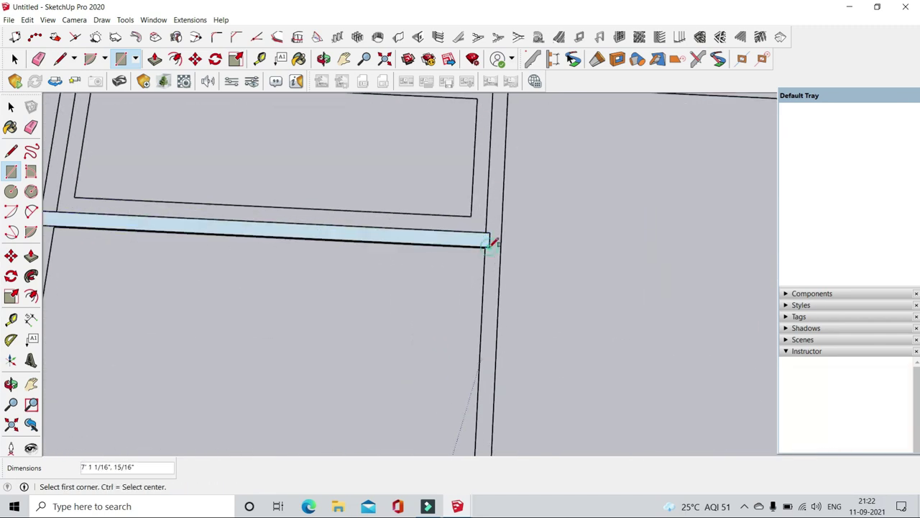
- Redo the horizontal-gap rectangle so a face fills the panel gap
{"action": "left_click", "coordinate": [491, 246]}
{"action": "scroll", "coordinate": [492, 246], "scroll_direction": "down", "scroll_amount": 3}
{"action": "scroll", "coordinate": [405, 302], "scroll_direction": "up", "scroll_amount": 3}
{"action": "scroll", "coordinate": [405, 374], "scroll_direction": "up", "scroll_amount": 2}
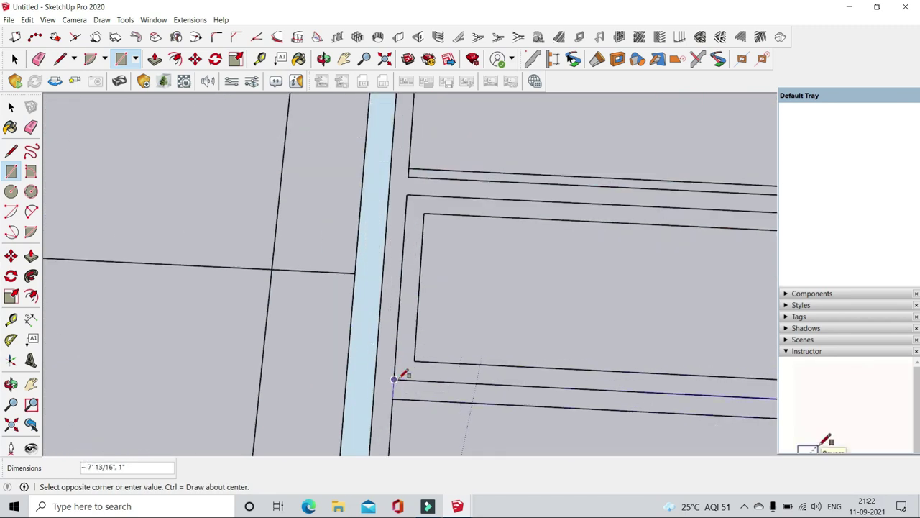
{"action": "key", "text": "Escape"}
{"action": "scroll", "coordinate": [325, 251], "scroll_direction": "up", "scroll_amount": 1}
{"action": "scroll", "coordinate": [599, 252], "scroll_direction": "down", "scroll_amount": 3}
{"action": "scroll", "coordinate": [724, 218], "scroll_direction": "up", "scroll_amount": 3}
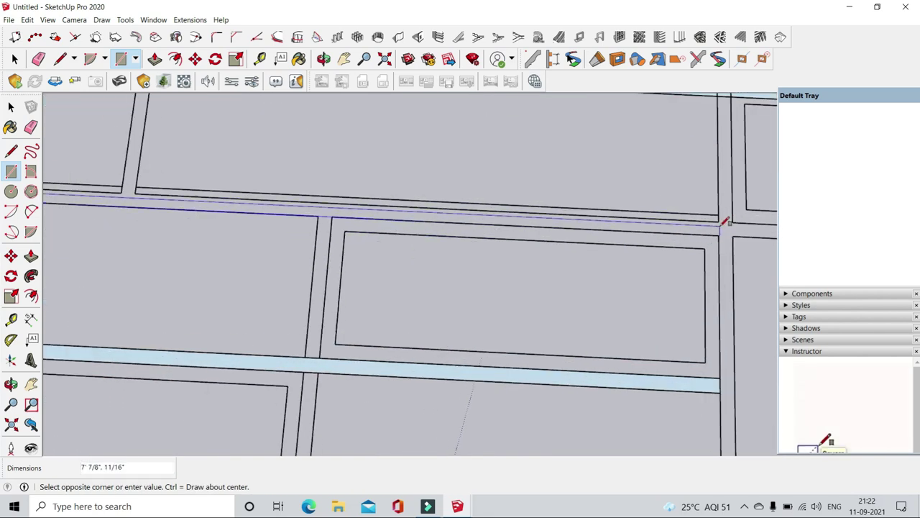
{"action": "left_click", "coordinate": [724, 218]}
{"action": "scroll", "coordinate": [609, 246], "scroll_direction": "down", "scroll_amount": 1}
{"action": "scroll", "coordinate": [497, 300], "scroll_direction": "up", "scroll_amount": 1}
- Fill the next panel gap with a white face and select it
{"action": "left_click", "coordinate": [493, 201]}
{"action": "scroll", "coordinate": [493, 202], "scroll_direction": "down", "scroll_amount": 2}
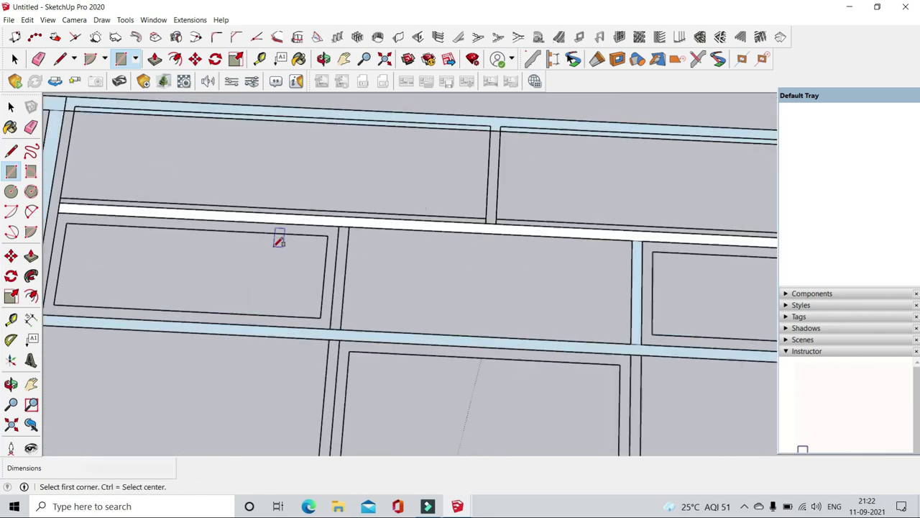
{"action": "scroll", "coordinate": [278, 240], "scroll_direction": "up", "scroll_amount": 2}
{"action": "left_click", "coordinate": [347, 337]}
{"action": "left_click", "coordinate": [348, 222]}
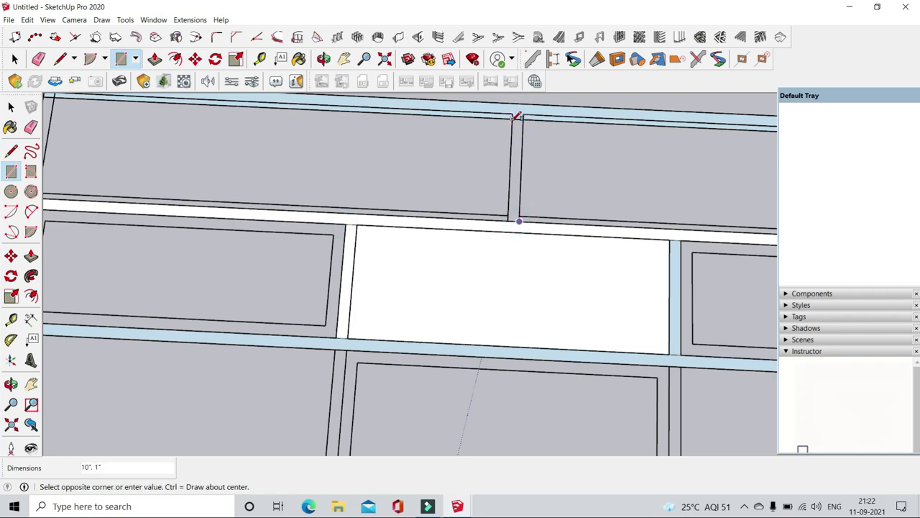
{"action": "left_click", "coordinate": [14, 58]}
{"action": "left_click", "coordinate": [450, 305]}
{"action": "scroll", "coordinate": [450, 304], "scroll_direction": "down", "scroll_amount": 3}
- Draw a 1' 3" by 1" vertical strip rectangle
{"action": "key", "text": "r"}
{"action": "scroll", "coordinate": [396, 235], "scroll_direction": "up", "scroll_amount": 3}
{"action": "scroll", "coordinate": [396, 235], "scroll_direction": "down", "scroll_amount": 3}
{"action": "scroll", "coordinate": [443, 249], "scroll_direction": "up", "scroll_amount": 3}
{"action": "scroll", "coordinate": [444, 249], "scroll_direction": "up", "scroll_amount": 1}
{"action": "left_click", "coordinate": [423, 106]}
{"action": "left_click", "coordinate": [417, 223]}
{"action": "scroll", "coordinate": [385, 404], "scroll_direction": "up", "scroll_amount": 2}
{"action": "scroll", "coordinate": [385, 405], "scroll_direction": "down", "scroll_amount": 3}
{"action": "scroll", "coordinate": [263, 273], "scroll_direction": "up", "scroll_amount": 3}
- Trace a white strip across the panel, snapped to the strip corners
{"action": "left_click", "coordinate": [386, 300]}
{"action": "scroll", "coordinate": [368, 430], "scroll_direction": "up", "scroll_amount": 1}
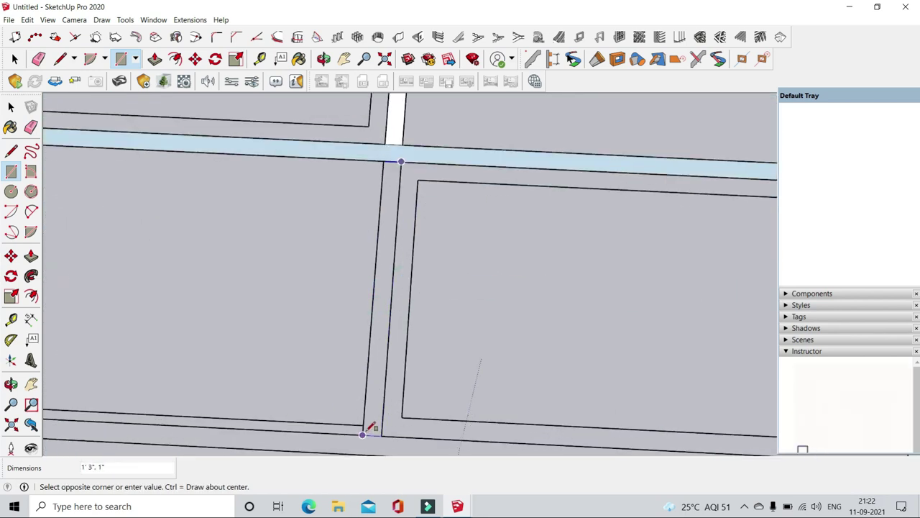
{"action": "scroll", "coordinate": [225, 246], "scroll_direction": "down", "scroll_amount": 3}
{"action": "scroll", "coordinate": [626, 205], "scroll_direction": "up", "scroll_amount": 2}
{"action": "scroll", "coordinate": [616, 165], "scroll_direction": "up", "scroll_amount": 2}
{"action": "scroll", "coordinate": [608, 271], "scroll_direction": "up", "scroll_amount": 1}
{"action": "left_click", "coordinate": [607, 272]}
{"action": "scroll", "coordinate": [317, 255], "scroll_direction": "up", "scroll_amount": 1}
{"action": "scroll", "coordinate": [627, 267], "scroll_direction": "down", "scroll_amount": 2}
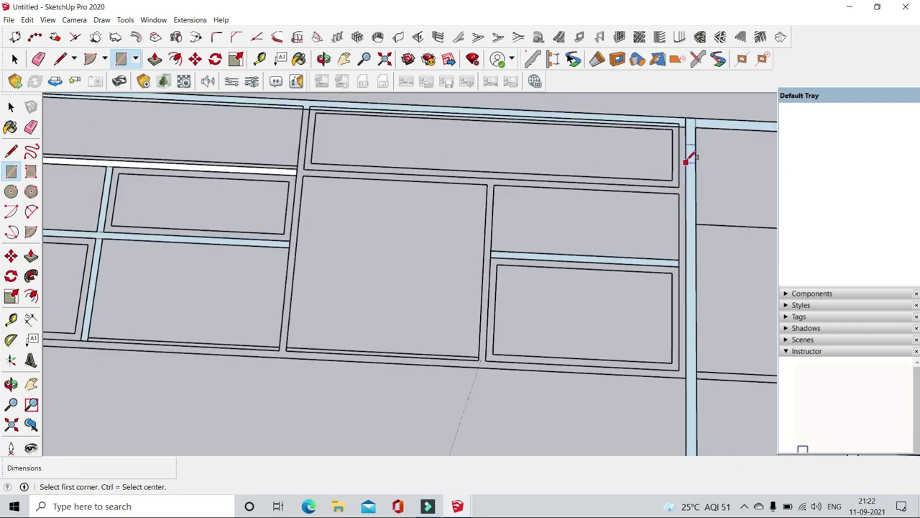
{"action": "scroll", "coordinate": [691, 156], "scroll_direction": "up", "scroll_amount": 1}
{"action": "left_click", "coordinate": [688, 197]}
{"action": "scroll", "coordinate": [410, 185], "scroll_direction": "up", "scroll_amount": 1}
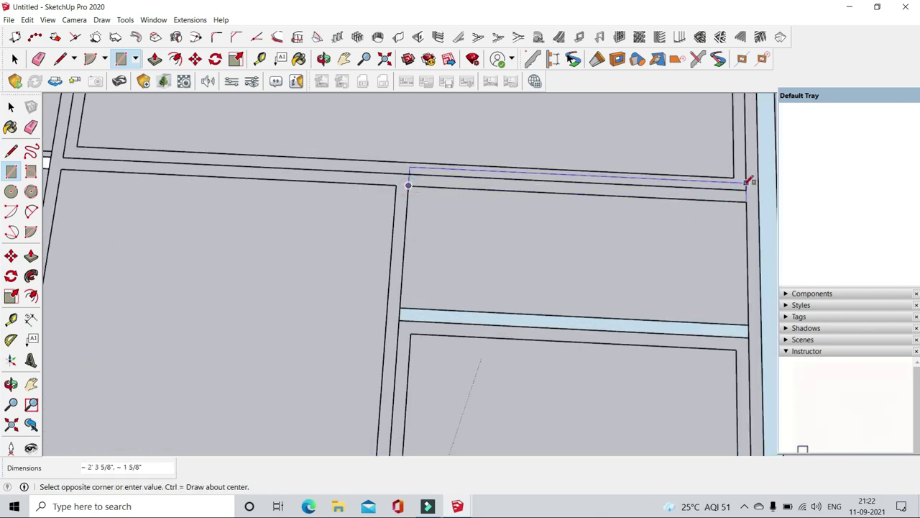
{"action": "left_click", "coordinate": [748, 181]}
{"action": "scroll", "coordinate": [609, 235], "scroll_direction": "down", "scroll_amount": 2}
- Draw a 3' 1/2" by 1" strip along the vertical divider
{"action": "left_click", "coordinate": [660, 170]}
{"action": "scroll", "coordinate": [666, 409], "scroll_direction": "up", "scroll_amount": 1}
{"action": "scroll", "coordinate": [656, 430], "scroll_direction": "up", "scroll_amount": 1}
{"action": "left_click", "coordinate": [656, 430]}
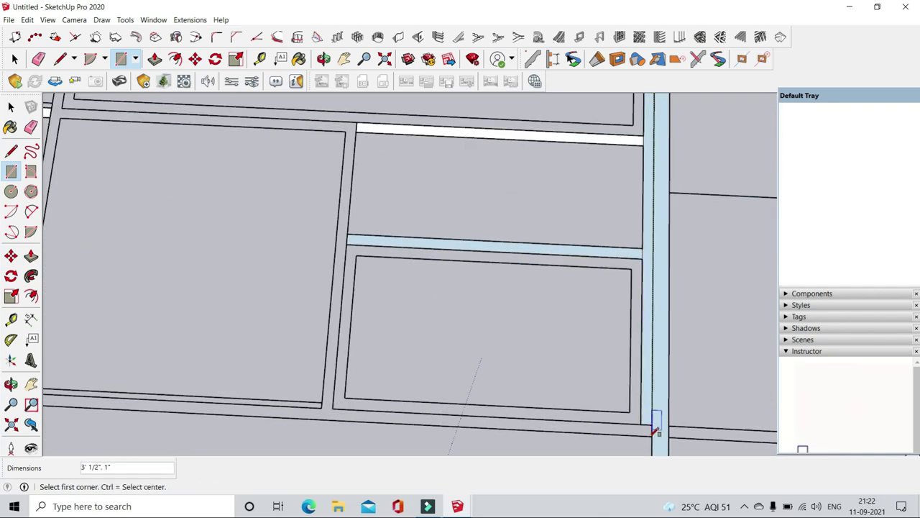
{"action": "scroll", "coordinate": [345, 281], "scroll_direction": "up", "scroll_amount": 1}
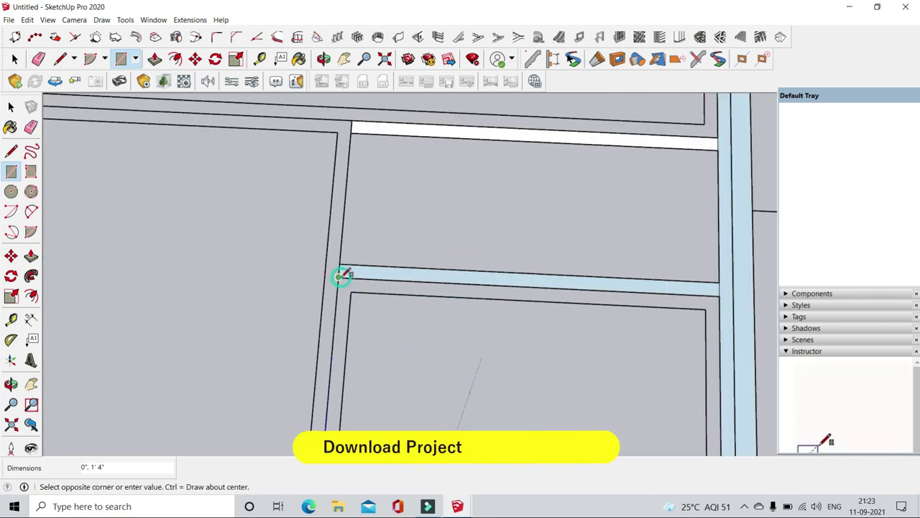
{"action": "left_click", "coordinate": [351, 291]}
{"action": "scroll", "coordinate": [391, 262], "scroll_direction": "down", "scroll_amount": 2}
{"action": "scroll", "coordinate": [374, 257], "scroll_direction": "up", "scroll_amount": 1}
{"action": "scroll", "coordinate": [364, 255], "scroll_direction": "up", "scroll_amount": 1}
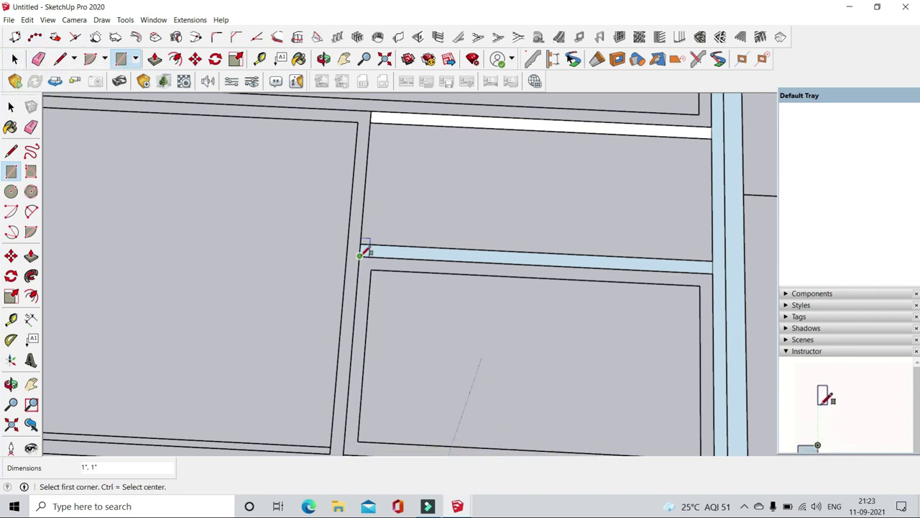
- Fill faces from the strip corner and from the top strip down to the lower strip
{"action": "left_click", "coordinate": [360, 255]}
{"action": "scroll", "coordinate": [367, 359], "scroll_direction": "up", "scroll_amount": 1}
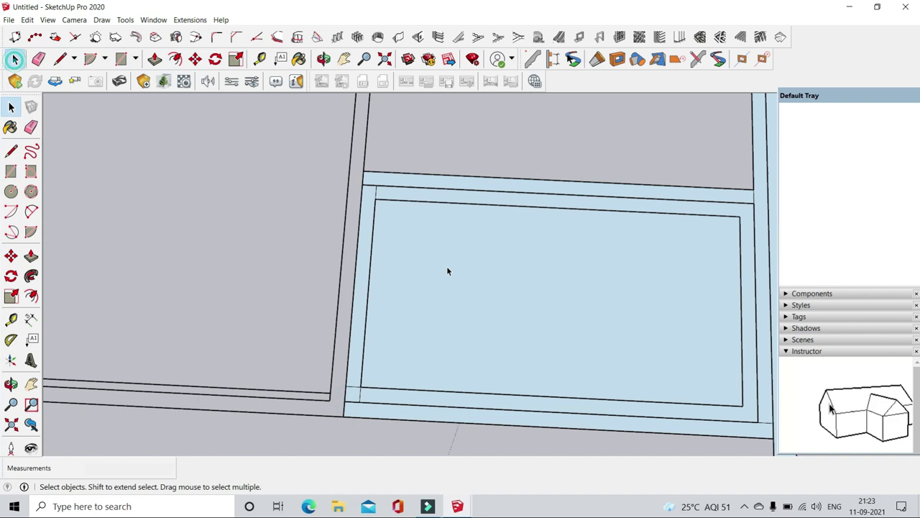
{"action": "scroll", "coordinate": [635, 400], "scroll_direction": "down", "scroll_amount": 2}
{"action": "key", "text": "r"}
{"action": "left_click", "coordinate": [472, 420]}
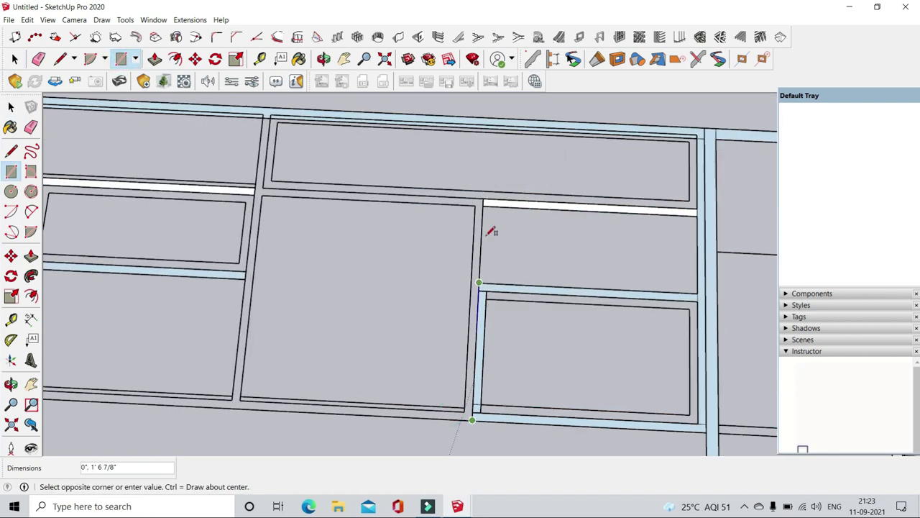
{"action": "left_click", "coordinate": [480, 202]}
{"action": "scroll", "coordinate": [473, 198], "scroll_direction": "up", "scroll_amount": 2}
{"action": "scroll", "coordinate": [273, 199], "scroll_direction": "down", "scroll_amount": 2}
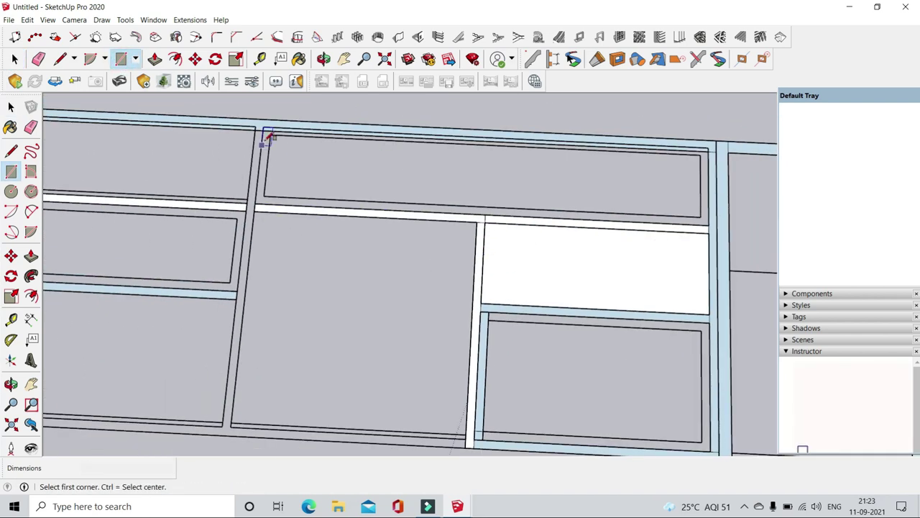
{"action": "left_click", "coordinate": [266, 127]}
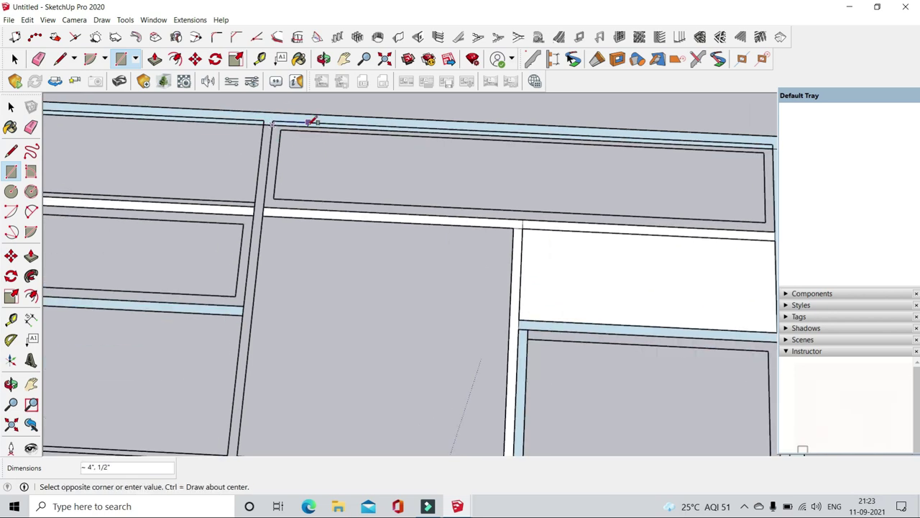
{"action": "scroll", "coordinate": [251, 370], "scroll_direction": "up", "scroll_amount": 2}
- Fill the lower gap and begin a rectangle along the counter's bottom edge
{"action": "left_click", "coordinate": [251, 369]}
{"action": "left_click", "coordinate": [670, 407]}
{"action": "scroll", "coordinate": [676, 406], "scroll_direction": "down", "scroll_amount": 2}
{"action": "scroll", "coordinate": [273, 390], "scroll_direction": "down", "scroll_amount": 1}
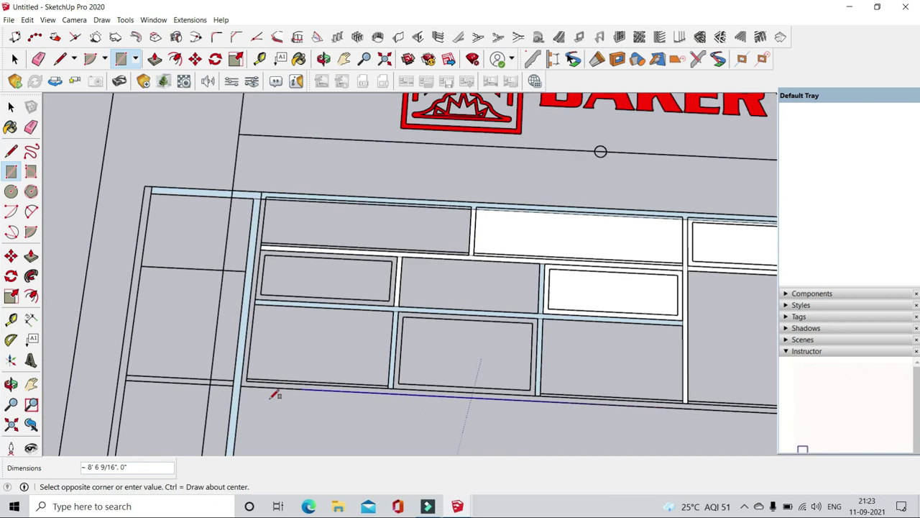
{"action": "scroll", "coordinate": [241, 372], "scroll_direction": "up", "scroll_amount": 3}
{"action": "left_click", "coordinate": [239, 372]}
- Close the top-strip rectangle and fill the remaining white traced faces so they turn grey
{"action": "left_click", "coordinate": [259, 110]}
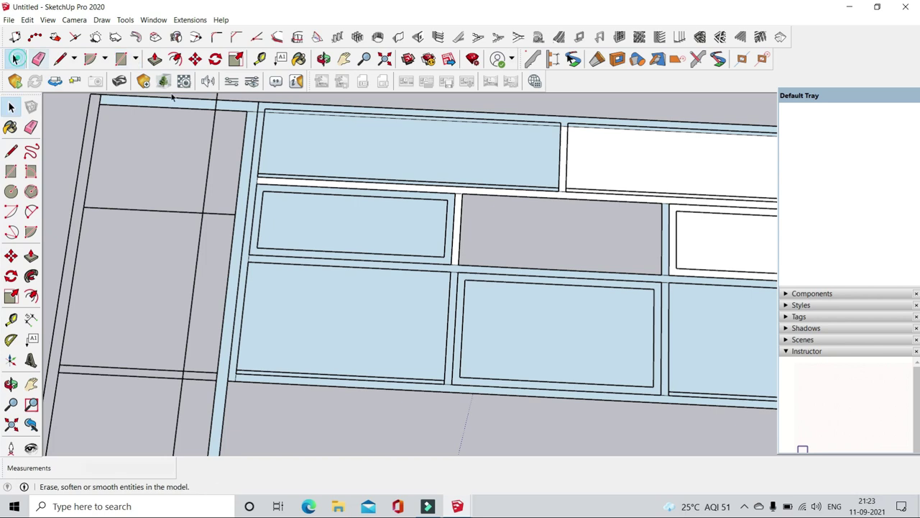
{"action": "left_click", "coordinate": [521, 148]}
{"action": "left_click", "coordinate": [419, 214]}
{"action": "left_click", "coordinate": [345, 323]}
{"action": "left_click", "coordinate": [557, 335]}
{"action": "left_click", "coordinate": [673, 154]}
{"action": "left_click", "coordinate": [695, 227]}
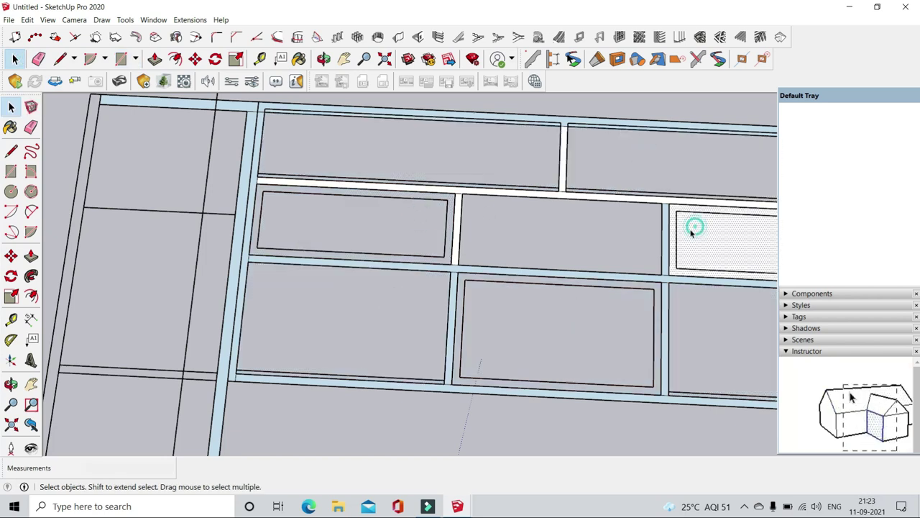
{"action": "scroll", "coordinate": [693, 229], "scroll_direction": "down", "scroll_amount": 2}
{"action": "scroll", "coordinate": [523, 250], "scroll_direction": "down", "scroll_amount": 1}
{"action": "left_click", "coordinate": [524, 249]}
{"action": "left_click", "coordinate": [661, 196]}
{"action": "scroll", "coordinate": [610, 162], "scroll_direction": "down", "scroll_amount": 1}
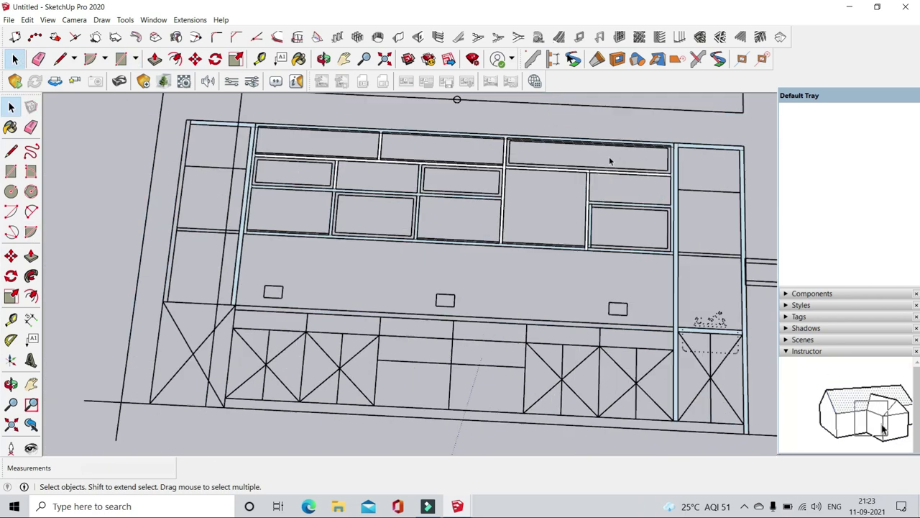
{"action": "scroll", "coordinate": [660, 320], "scroll_direction": "up", "scroll_amount": 2}
{"action": "scroll", "coordinate": [717, 312], "scroll_direction": "up", "scroll_amount": 1}
- Draw the 13' 10 1/2" by 3" base strip along the counter front
{"action": "left_click", "coordinate": [718, 310]}
{"action": "scroll", "coordinate": [719, 309], "scroll_direction": "down", "scroll_amount": 1}
{"action": "middle_click_drag", "start_coordinate": [720, 310], "coordinate": [341, 286], "text": "shift"}
{"action": "scroll", "coordinate": [335, 280], "scroll_direction": "up", "scroll_amount": 3}
{"action": "scroll", "coordinate": [247, 246], "scroll_direction": "down", "scroll_amount": 2}
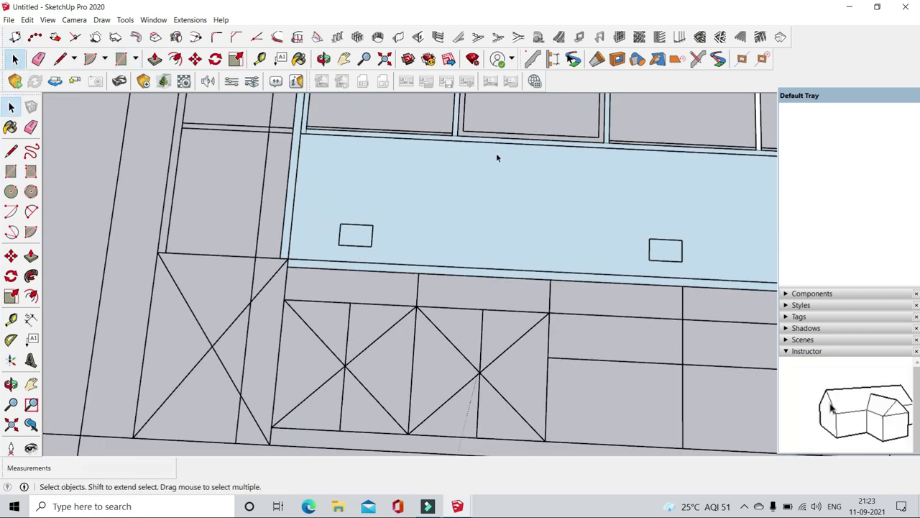
{"action": "mouse_move", "coordinate": [448, 338]}
{"action": "middle_mouse_down"}
{"action": "mouse_move", "coordinate": [309, 156]}
{"action": "mouse_move", "coordinate": [319, 133]}
{"action": "mouse_move", "coordinate": [300, 111]}
{"action": "middle_mouse_up"}
{"action": "left_click", "coordinate": [300, 111]}
{"action": "scroll", "coordinate": [312, 284], "scroll_direction": "up", "scroll_amount": 2}
{"action": "left_click", "coordinate": [312, 283]}
{"action": "scroll", "coordinate": [271, 261], "scroll_direction": "down", "scroll_amount": 2}
{"action": "scroll", "coordinate": [707, 335], "scroll_direction": "down", "scroll_amount": 3}
{"action": "scroll", "coordinate": [660, 361], "scroll_direction": "up", "scroll_amount": 3}
{"action": "scroll", "coordinate": [372, 335], "scroll_direction": "down", "scroll_amount": 3}
{"action": "scroll", "coordinate": [438, 341], "scroll_direction": "up", "scroll_amount": 4}
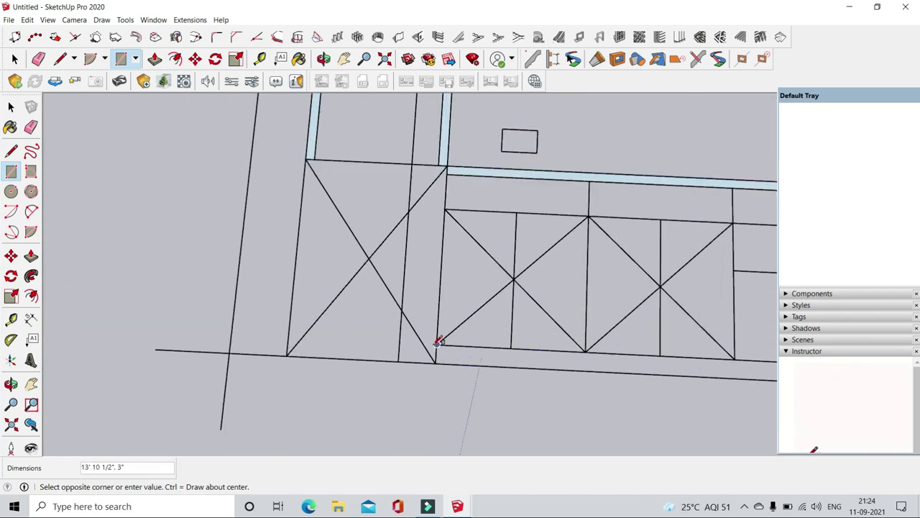
{"action": "left_click", "coordinate": [21, 60]}
{"action": "scroll", "coordinate": [441, 390], "scroll_direction": "down", "scroll_amount": 2}
- Select the geometry connected to the new front strip and view the whole bakery shelving
{"action": "right_click", "coordinate": [441, 387]}
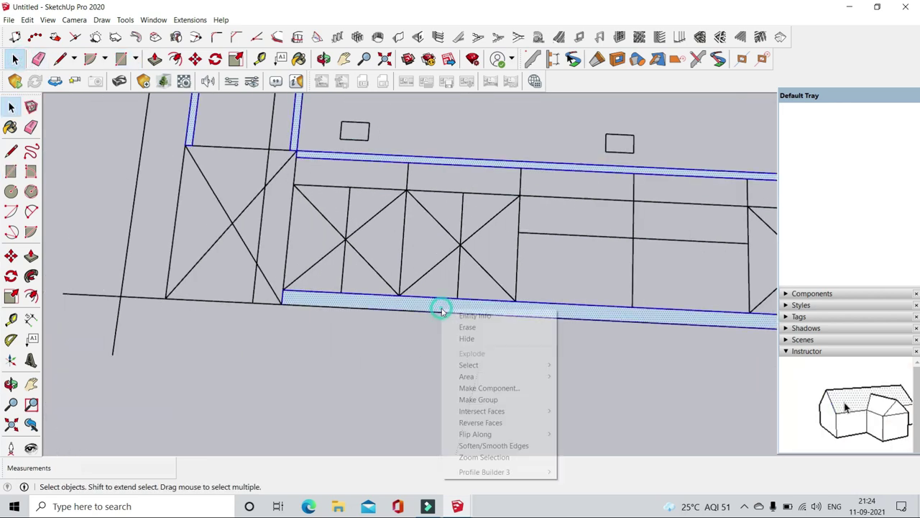
{"action": "left_click", "coordinate": [482, 398]}
{"action": "middle_click_drag", "start_coordinate": [362, 361], "coordinate": [585, 470]}
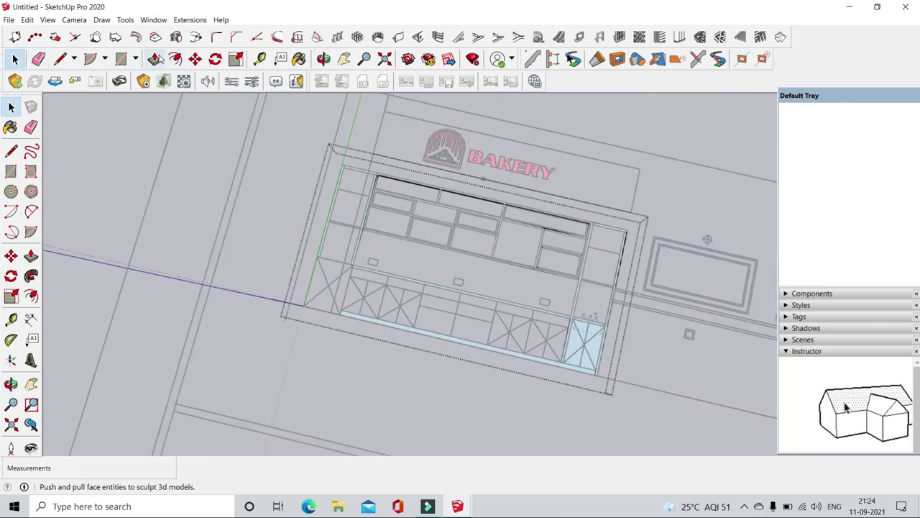
{"action": "scroll", "coordinate": [378, 177], "scroll_direction": "up", "scroll_amount": 3}
{"action": "scroll", "coordinate": [354, 165], "scroll_direction": "up", "scroll_amount": 2}
- With the Eraser, remove the overlap edges at each framing-strip junction across the shelf grid
{"action": "key", "text": "e"}
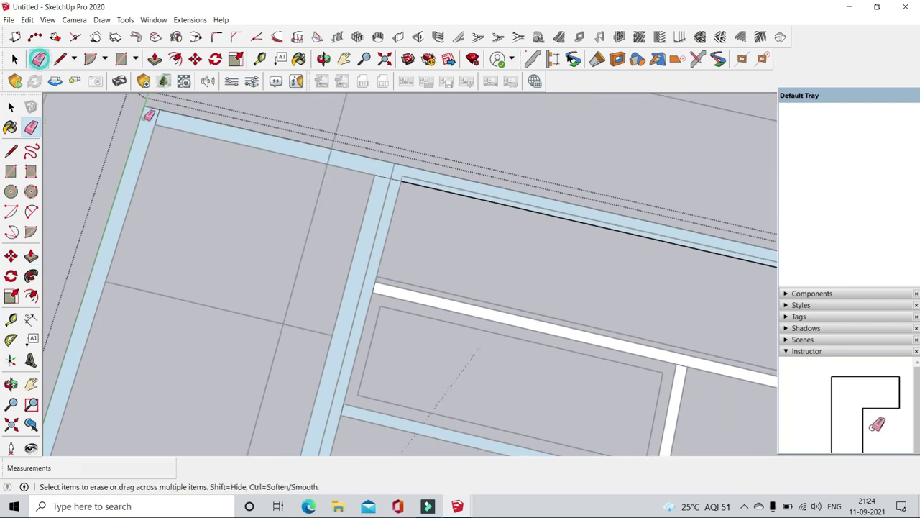
{"action": "scroll", "coordinate": [438, 174], "scroll_direction": "up", "scroll_amount": 1}
{"action": "scroll", "coordinate": [386, 285], "scroll_direction": "up", "scroll_amount": 2}
{"action": "mouse_move", "coordinate": [430, 146]}
{"action": "middle_mouse_down", "text": "shift"}
{"action": "mouse_move", "coordinate": [382, 314]}
{"action": "mouse_move", "coordinate": [356, 302]}
{"action": "mouse_move", "coordinate": [529, 304]}
{"action": "mouse_move", "coordinate": [501, 306]}
{"action": "middle_mouse_up", "text": "shift"}
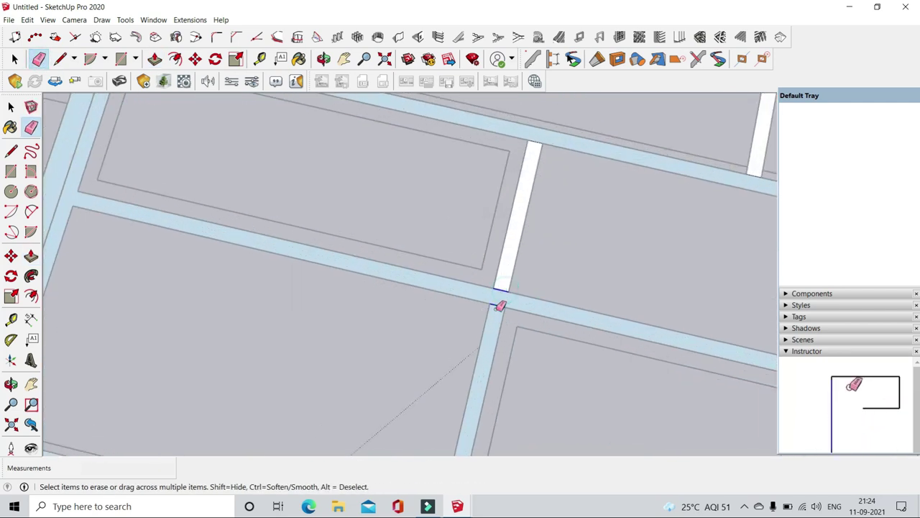
{"action": "middle_click_drag", "start_coordinate": [519, 160], "coordinate": [680, 177], "text": "shift"}
{"action": "scroll", "coordinate": [566, 290], "scroll_direction": "down", "scroll_amount": 2}
{"action": "scroll", "coordinate": [606, 324], "scroll_direction": "up", "scroll_amount": 1}
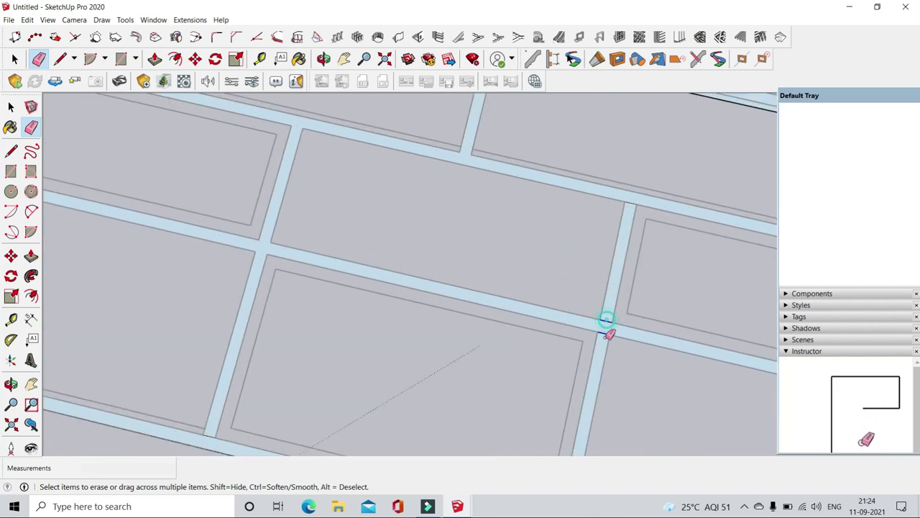
{"action": "scroll", "coordinate": [604, 250], "scroll_direction": "down", "scroll_amount": 1}
{"action": "scroll", "coordinate": [604, 250], "scroll_direction": "up", "scroll_amount": 2}
{"action": "mouse_move", "coordinate": [632, 285]}
{"action": "middle_mouse_down", "text": "shift"}
{"action": "mouse_move", "coordinate": [341, 370]}
{"action": "mouse_move", "coordinate": [228, 298]}
{"action": "mouse_move", "coordinate": [178, 290]}
{"action": "middle_mouse_up", "text": "shift"}
{"action": "scroll", "coordinate": [543, 356], "scroll_direction": "down", "scroll_amount": 3}
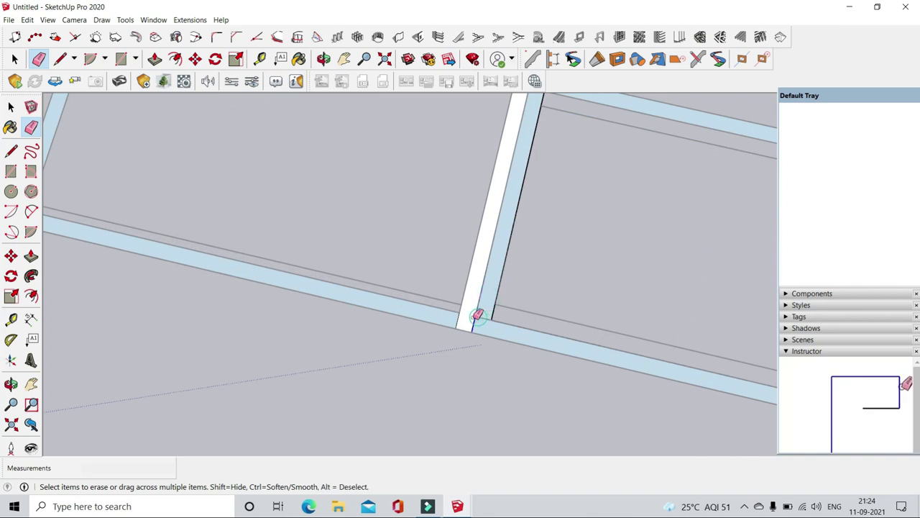
{"action": "scroll", "coordinate": [379, 328], "scroll_direction": "down", "scroll_amount": 3}
{"action": "scroll", "coordinate": [452, 221], "scroll_direction": "up", "scroll_amount": 3}
{"action": "scroll", "coordinate": [477, 150], "scroll_direction": "down", "scroll_amount": 3}
{"action": "scroll", "coordinate": [449, 181], "scroll_direction": "up", "scroll_amount": 3}
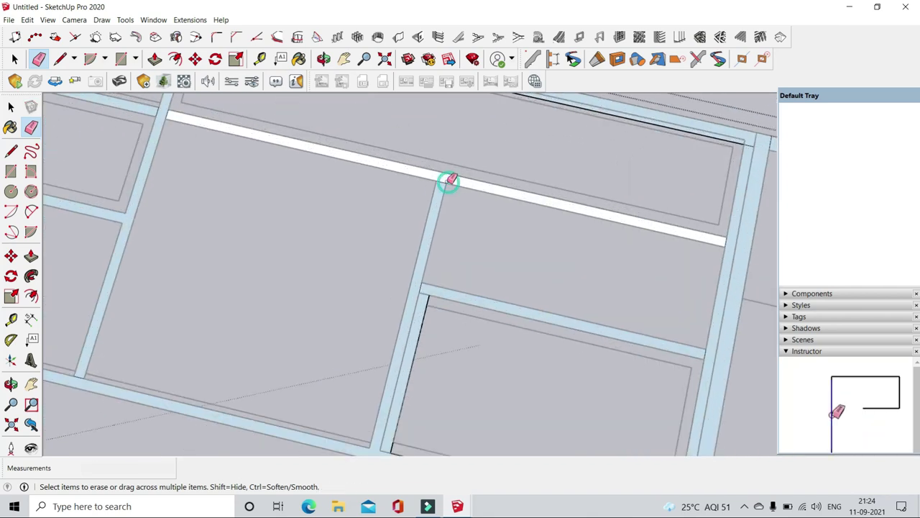
{"action": "scroll", "coordinate": [159, 106], "scroll_direction": "up", "scroll_amount": 2}
{"action": "scroll", "coordinate": [507, 176], "scroll_direction": "down", "scroll_amount": 3}
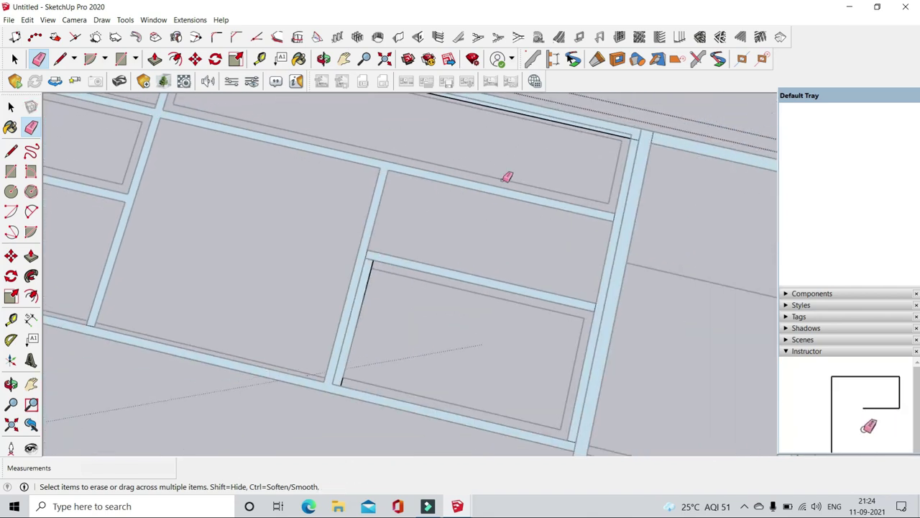
{"action": "scroll", "coordinate": [604, 214], "scroll_direction": "up", "scroll_amount": 3}
{"action": "scroll", "coordinate": [584, 323], "scroll_direction": "down", "scroll_amount": 2}
{"action": "scroll", "coordinate": [568, 392], "scroll_direction": "down", "scroll_amount": 2}
{"action": "scroll", "coordinate": [567, 377], "scroll_direction": "down", "scroll_amount": 1}
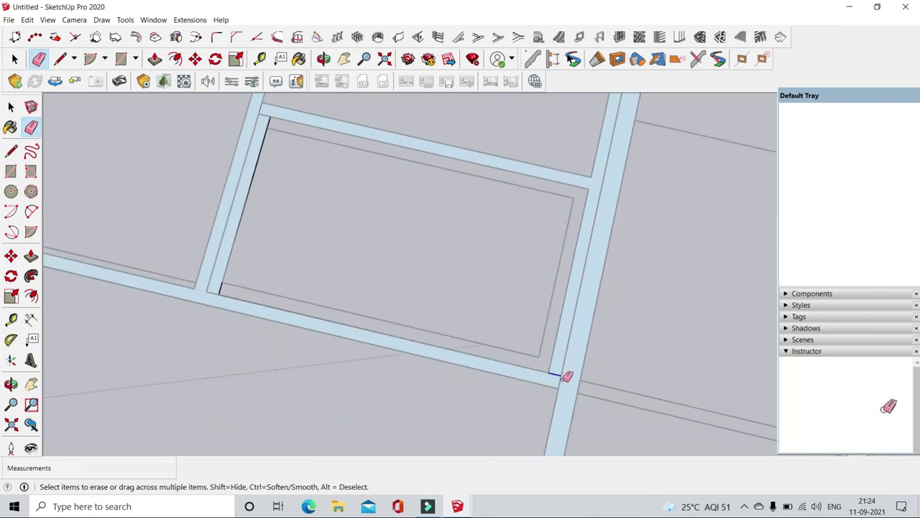
{"action": "scroll", "coordinate": [548, 226], "scroll_direction": "down", "scroll_amount": 2}
{"action": "scroll", "coordinate": [499, 208], "scroll_direction": "up", "scroll_amount": 2}
{"action": "scroll", "coordinate": [534, 199], "scroll_direction": "down", "scroll_amount": 2}
{"action": "scroll", "coordinate": [631, 216], "scroll_direction": "down", "scroll_amount": 2}
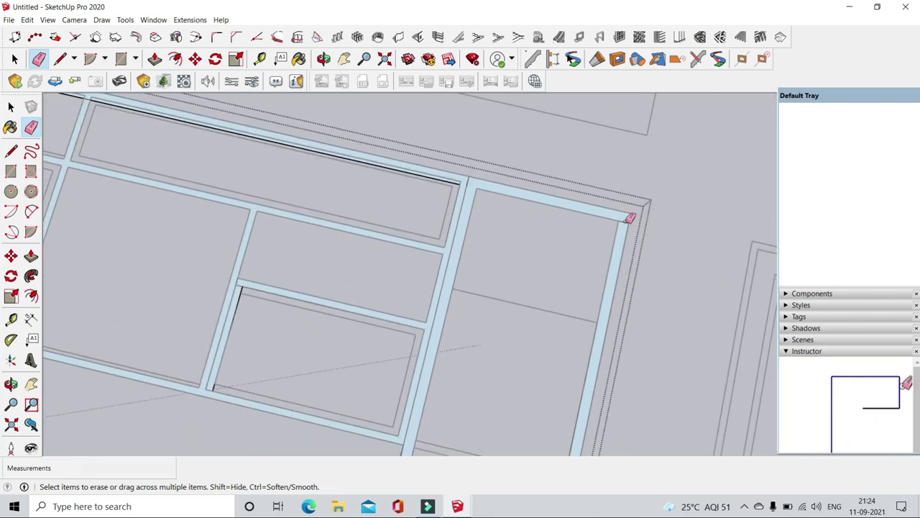
{"action": "scroll", "coordinate": [634, 190], "scroll_direction": "down", "scroll_amount": 2}
{"action": "scroll", "coordinate": [530, 325], "scroll_direction": "up", "scroll_amount": 3}
{"action": "scroll", "coordinate": [530, 324], "scroll_direction": "up", "scroll_amount": 2}
- Clear the counter's end panel selection and draw a line across the beam crossing
{"action": "key", "text": "space"}
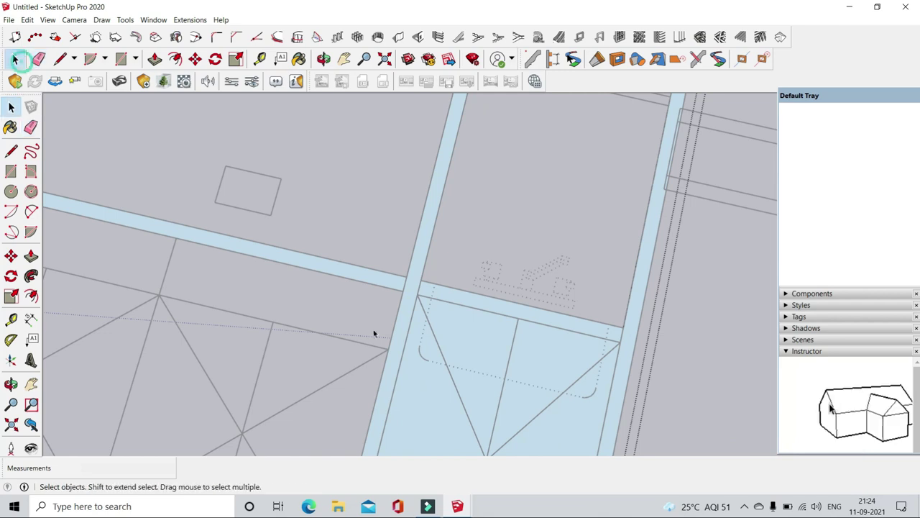
{"action": "left_click", "coordinate": [523, 348]}
{"action": "key", "text": "Delete"}
{"action": "key", "text": "l"}
{"action": "scroll", "coordinate": [382, 287], "scroll_direction": "up", "scroll_amount": 2}
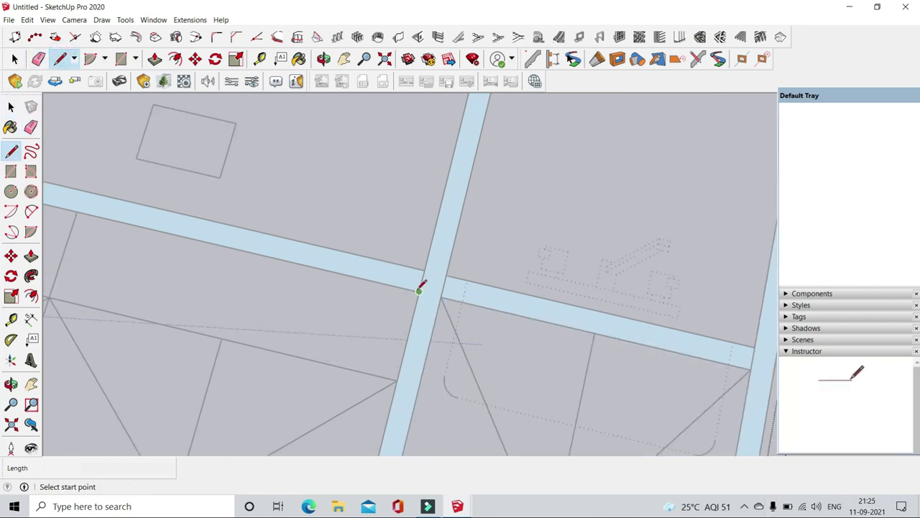
{"action": "scroll", "coordinate": [392, 274], "scroll_direction": "down", "scroll_amount": 2}
{"action": "scroll", "coordinate": [604, 317], "scroll_direction": "up", "scroll_amount": 2}
{"action": "key", "text": "Escape"}
{"action": "scroll", "coordinate": [648, 316], "scroll_direction": "down", "scroll_amount": 3}
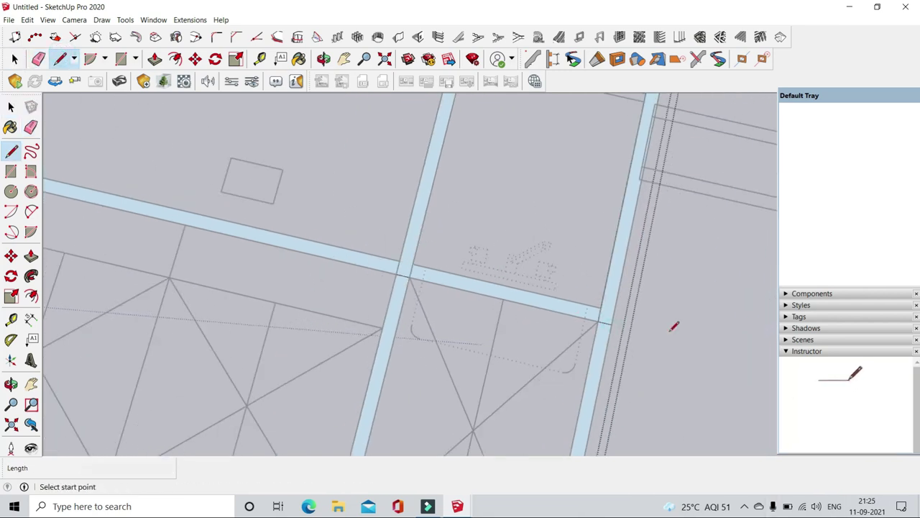
{"action": "scroll", "coordinate": [613, 270], "scroll_direction": "up", "scroll_amount": 1}
{"action": "scroll", "coordinate": [515, 261], "scroll_direction": "up", "scroll_amount": 3}
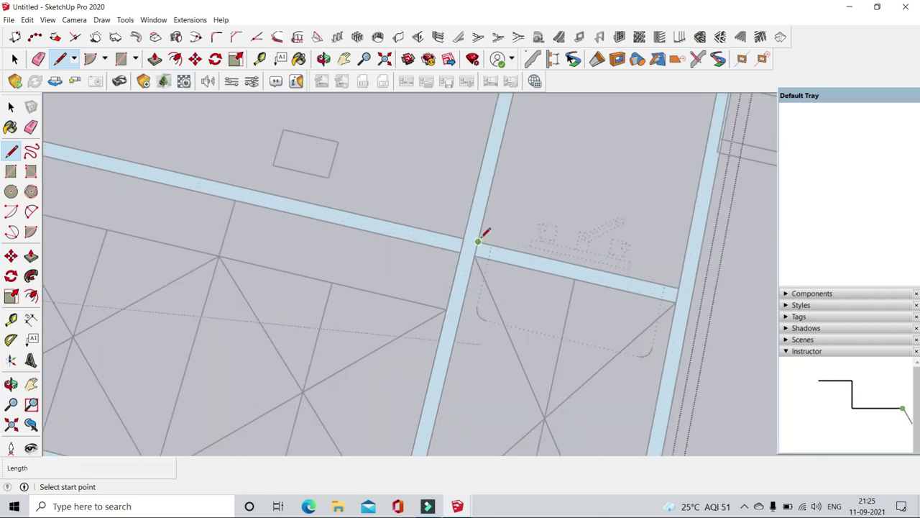
{"action": "left_click", "coordinate": [678, 290]}
- Push/Pull the shelving framing face up 1'3" into 3D shelving walls
{"action": "key", "text": "p"}
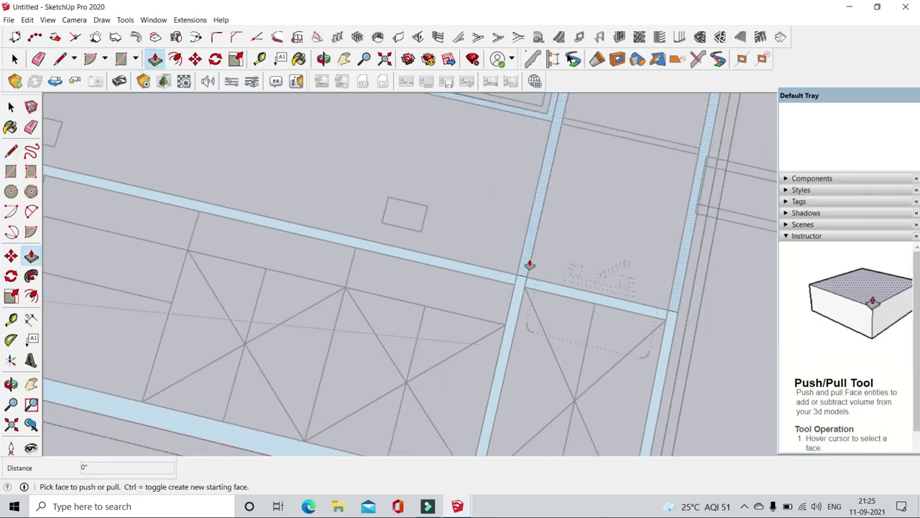
{"action": "left_click", "coordinate": [530, 267]}
{"action": "scroll", "coordinate": [526, 258], "scroll_direction": "down", "scroll_amount": 3}
{"action": "scroll", "coordinate": [526, 257], "scroll_direction": "down", "scroll_amount": 2}
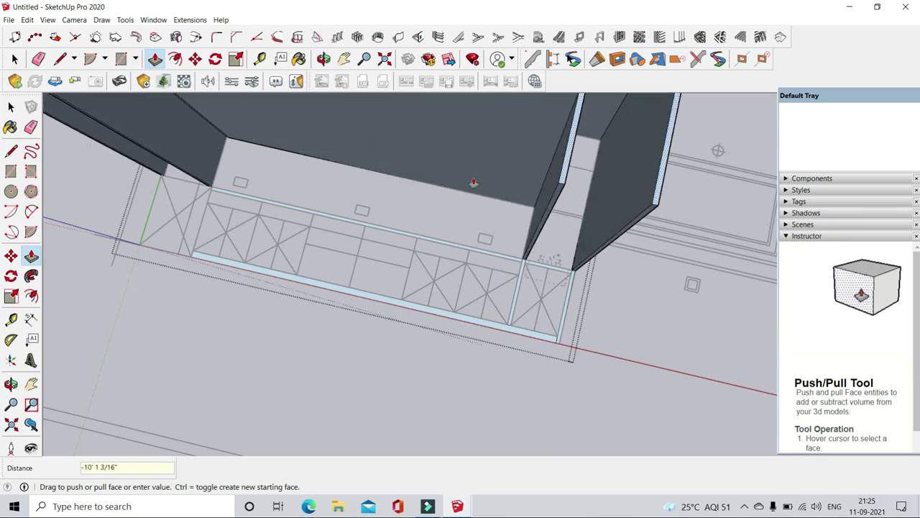
{"action": "scroll", "coordinate": [489, 216], "scroll_direction": "down", "scroll_amount": 3}
{"action": "scroll", "coordinate": [499, 212], "scroll_direction": "up", "scroll_amount": 3}
{"action": "type", "text": "1"}
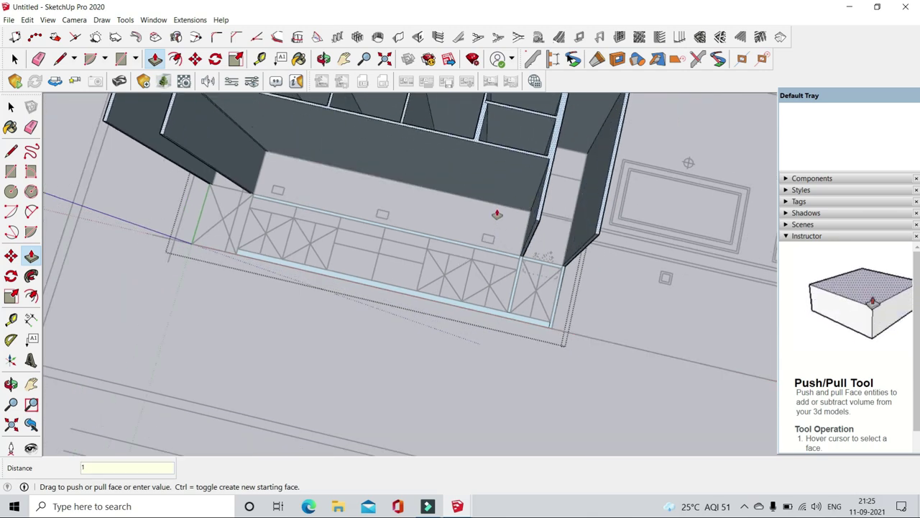
{"action": "key", "text": "Return"}
{"action": "scroll", "coordinate": [518, 242], "scroll_direction": "down", "scroll_amount": 3}
{"action": "scroll", "coordinate": [523, 252], "scroll_direction": "down", "scroll_amount": 2}
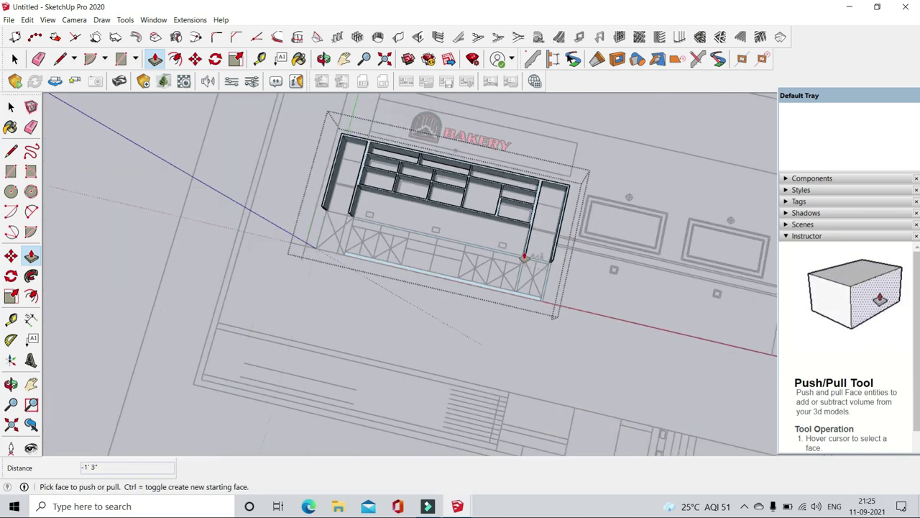
{"action": "middle_click_drag", "start_coordinate": [524, 252], "coordinate": [541, 265]}
{"action": "scroll", "coordinate": [540, 266], "scroll_direction": "up", "scroll_amount": 2}
{"action": "scroll", "coordinate": [539, 267], "scroll_direction": "up", "scroll_amount": 2}
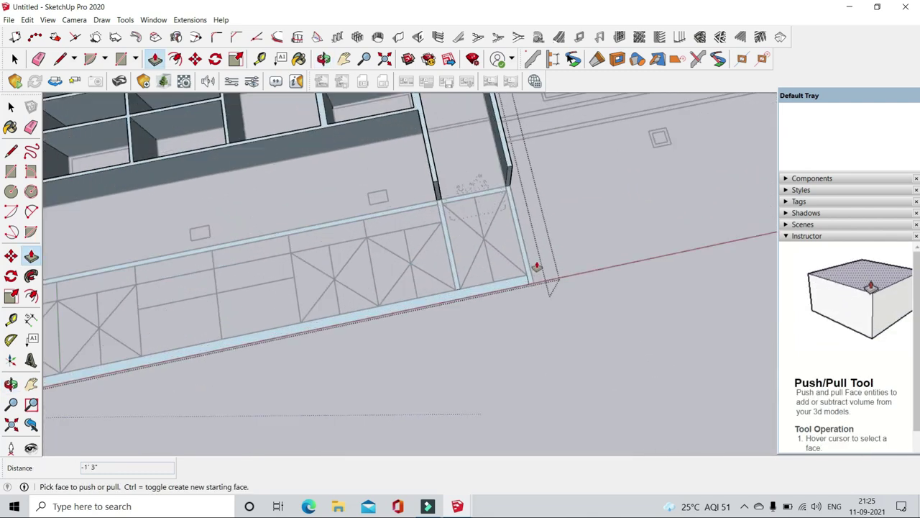
{"action": "scroll", "coordinate": [532, 265], "scroll_direction": "up", "scroll_amount": 1}
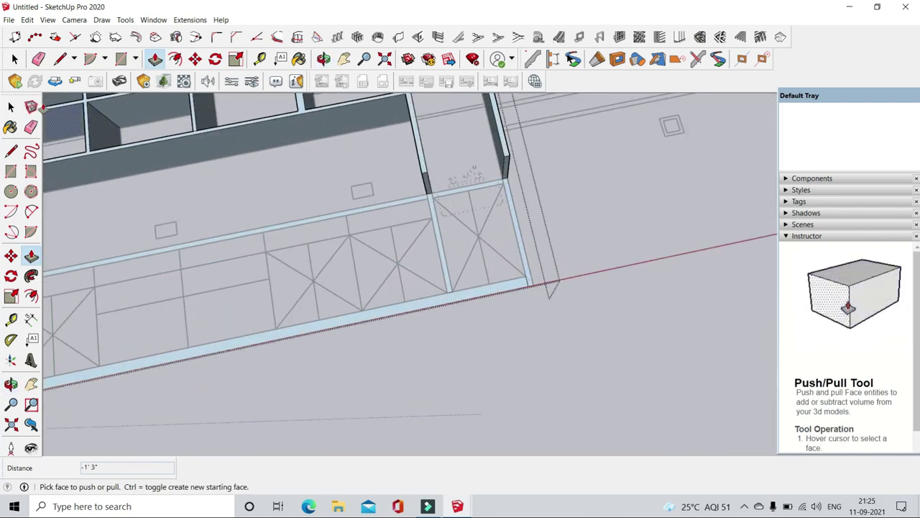
{"action": "left_click", "coordinate": [31, 127]}
{"action": "scroll", "coordinate": [446, 176], "scroll_direction": "up", "scroll_amount": 2}
{"action": "scroll", "coordinate": [429, 207], "scroll_direction": "up", "scroll_amount": 2}
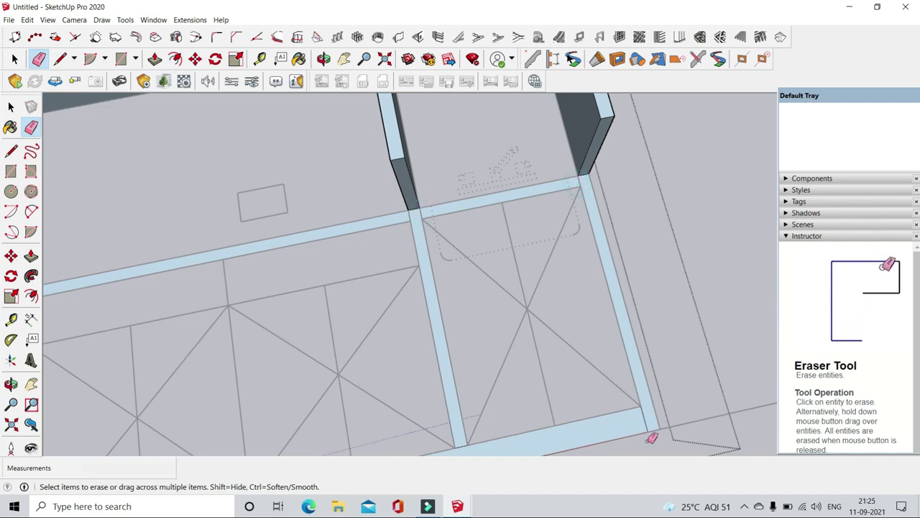
{"action": "scroll", "coordinate": [676, 361], "scroll_direction": "down", "scroll_amount": 1}
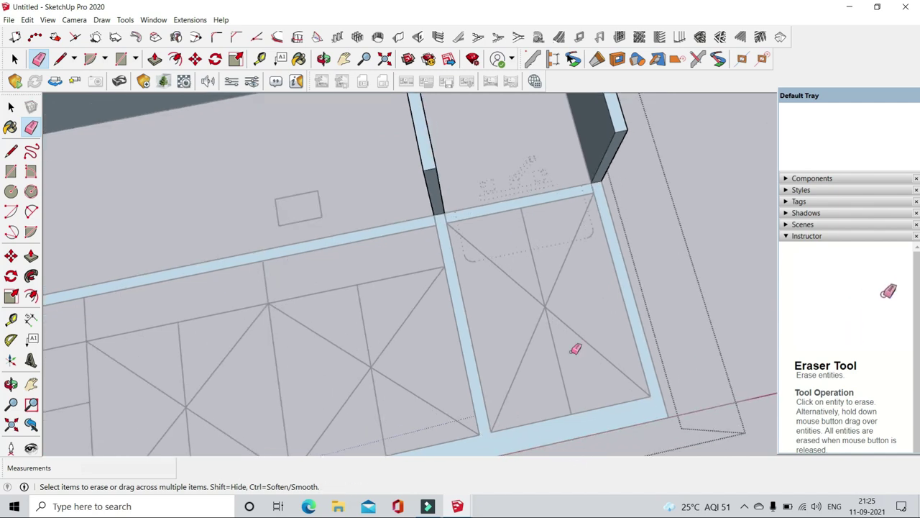
{"action": "scroll", "coordinate": [629, 300], "scroll_direction": "down", "scroll_amount": 3}
{"action": "scroll", "coordinate": [350, 366], "scroll_direction": "down", "scroll_amount": 3}
{"action": "scroll", "coordinate": [134, 209], "scroll_direction": "up", "scroll_amount": 4}
- Raise the counter's front strip and front board faces into upright panels
{"action": "key", "text": "p"}
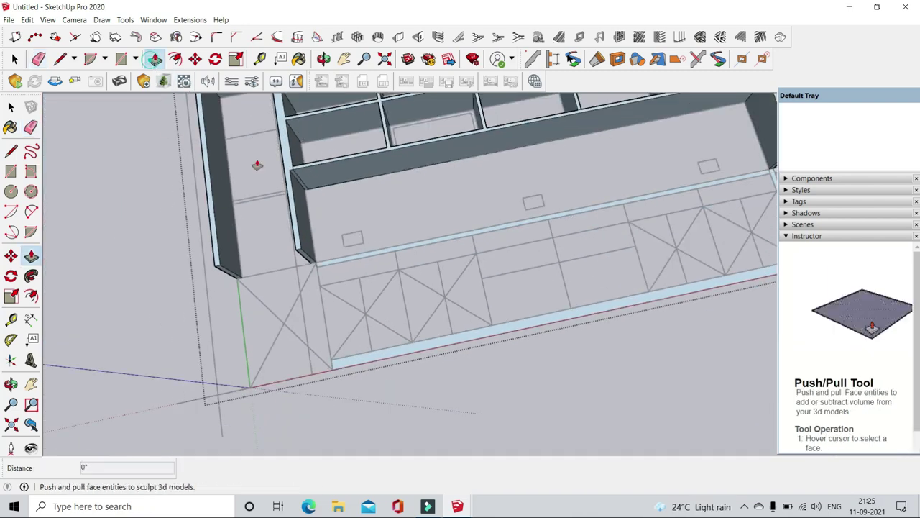
{"action": "left_click", "coordinate": [360, 256]}
{"action": "scroll", "coordinate": [360, 248], "scroll_direction": "down", "scroll_amount": 2}
{"action": "scroll", "coordinate": [360, 246], "scroll_direction": "down", "scroll_amount": 2}
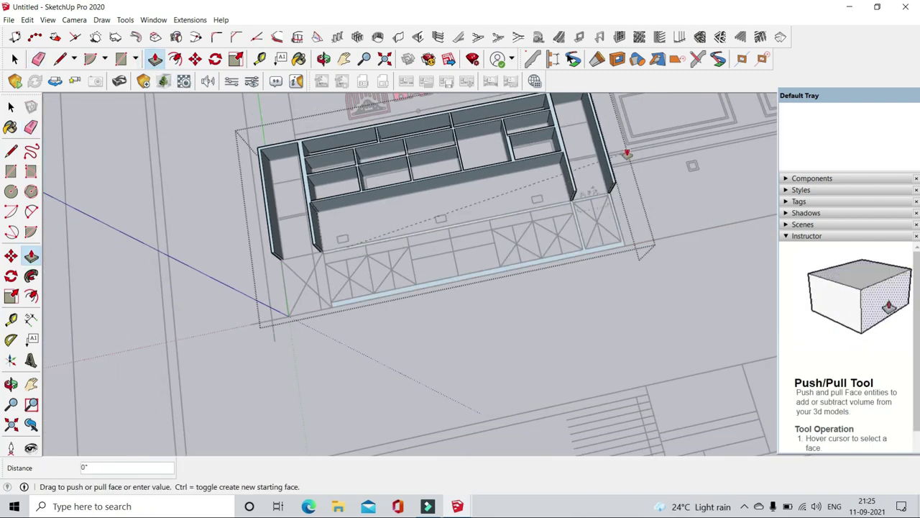
{"action": "scroll", "coordinate": [402, 245], "scroll_direction": "up", "scroll_amount": 2}
{"action": "scroll", "coordinate": [391, 259], "scroll_direction": "up", "scroll_amount": 2}
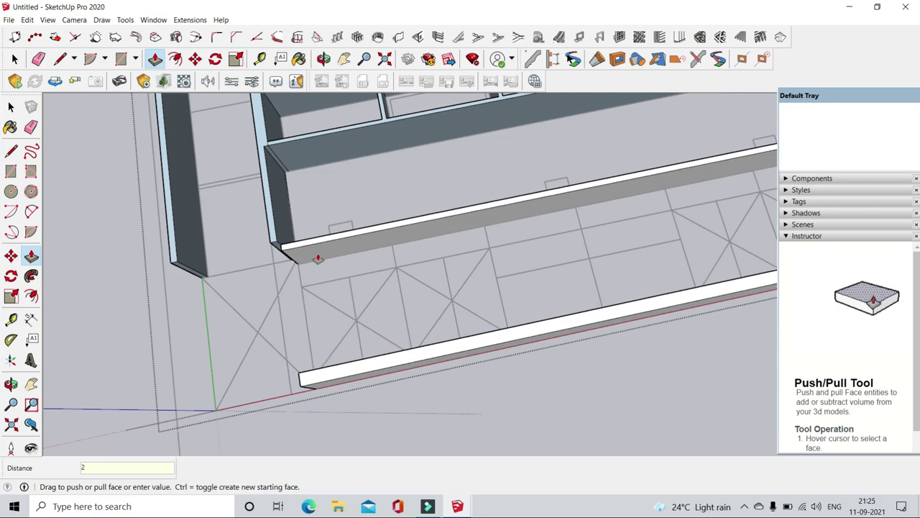
{"action": "mouse_move", "coordinate": [388, 262]}
{"action": "middle_mouse_down"}
{"action": "mouse_move", "coordinate": [290, 341]}
{"action": "mouse_move", "coordinate": [473, 314]}
{"action": "middle_mouse_up"}
{"action": "left_click", "coordinate": [289, 346]}
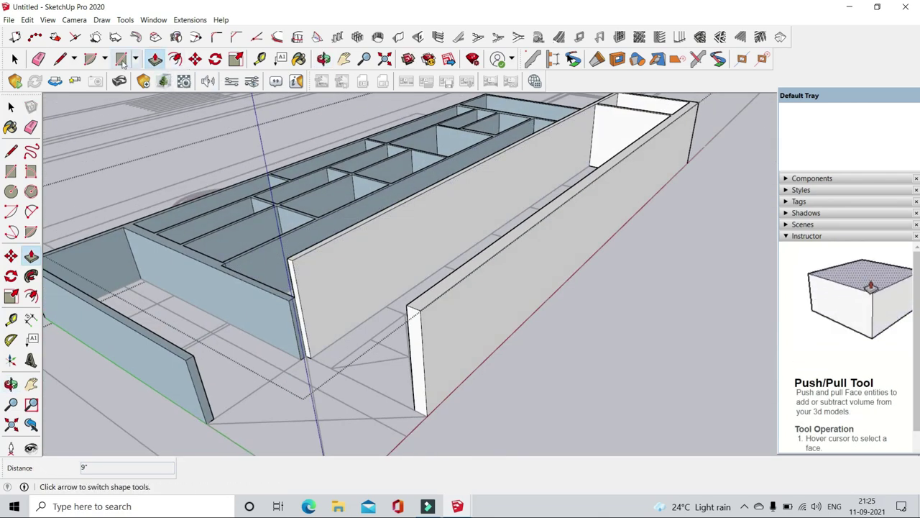
{"action": "key", "text": "t"}
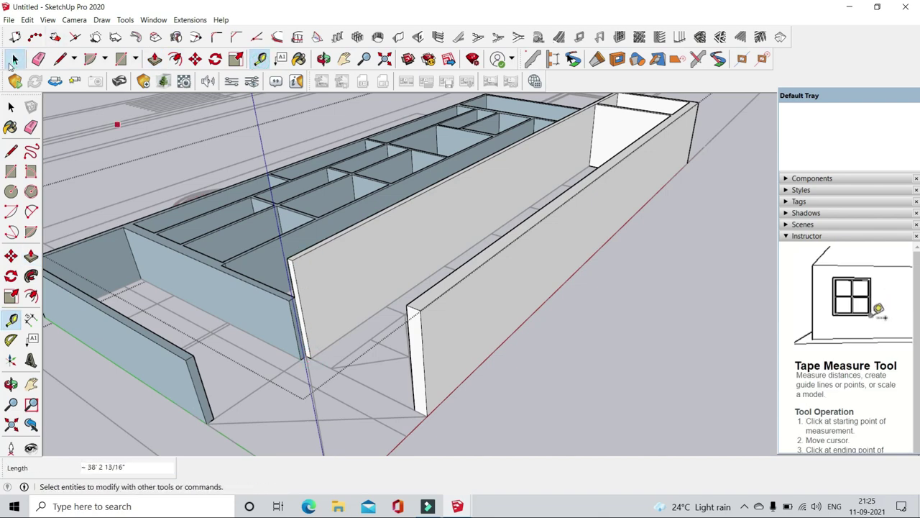
{"action": "left_click", "coordinate": [15, 59]}
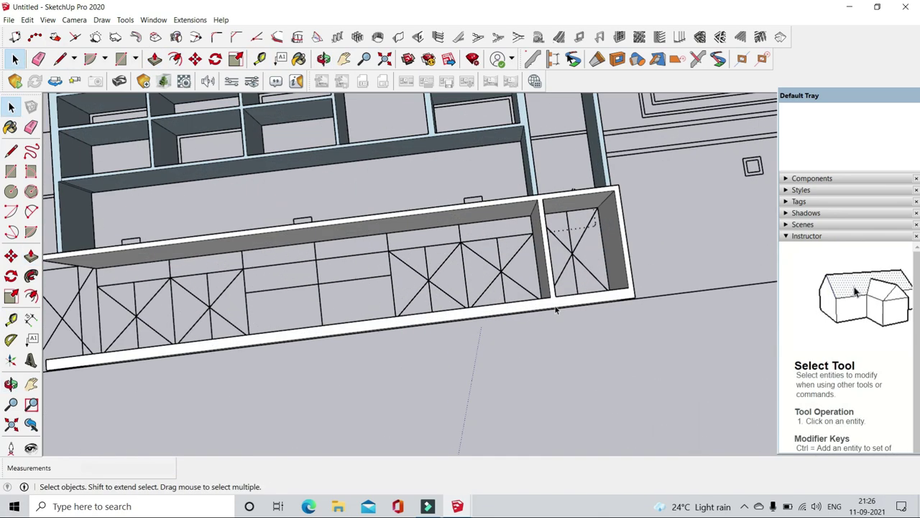
- Move the shelving cabinet by its corner to the corner beside the sink
{"action": "middle_click_drag", "start_coordinate": [556, 310], "coordinate": [434, 184]}
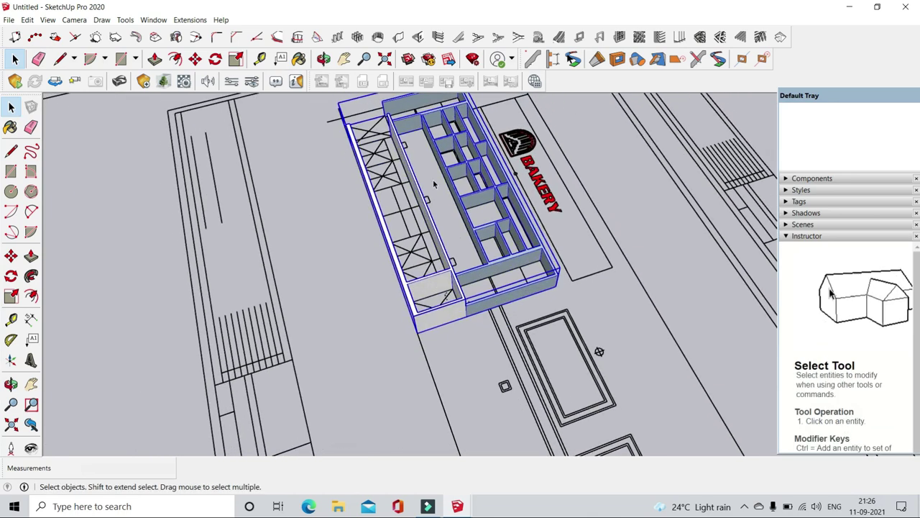
{"action": "left_click", "coordinate": [215, 59]}
{"action": "scroll", "coordinate": [504, 338], "scroll_direction": "up", "scroll_amount": 5}
{"action": "middle_click_drag", "start_coordinate": [503, 338], "coordinate": [499, 230]}
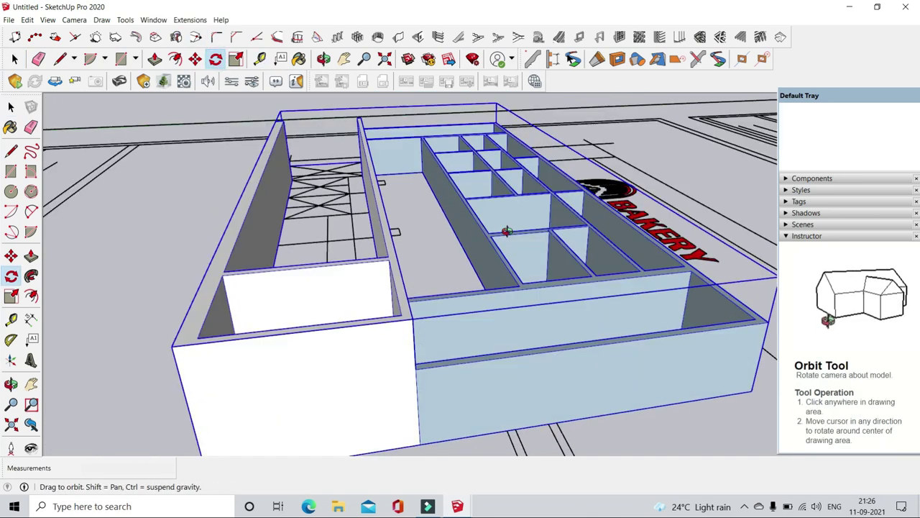
{"action": "scroll", "coordinate": [524, 387], "scroll_direction": "up", "scroll_amount": 3}
{"action": "scroll", "coordinate": [524, 386], "scroll_direction": "down", "scroll_amount": 3}
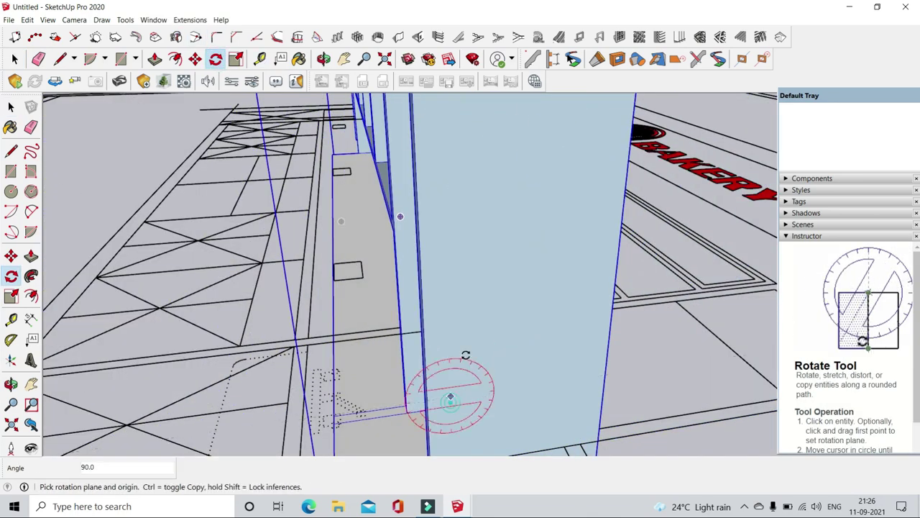
{"action": "scroll", "coordinate": [467, 354], "scroll_direction": "down", "scroll_amount": 5}
{"action": "left_click", "coordinate": [196, 59]}
{"action": "scroll", "coordinate": [546, 273], "scroll_direction": "up", "scroll_amount": 5}
{"action": "left_click", "coordinate": [554, 267]}
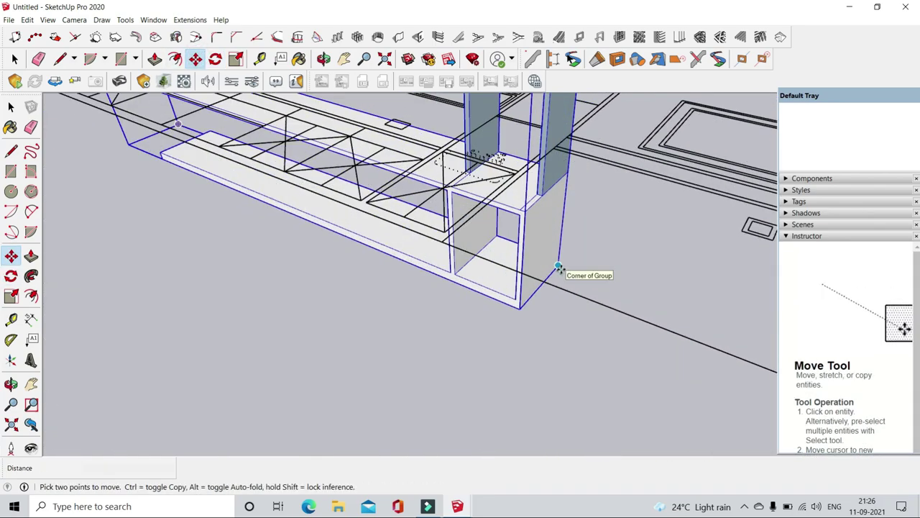
{"action": "scroll", "coordinate": [446, 215], "scroll_direction": "down", "scroll_amount": 8}
{"action": "middle_click_drag", "start_coordinate": [374, 287], "coordinate": [310, 361]}
{"action": "scroll", "coordinate": [439, 216], "scroll_direction": "up", "scroll_amount": 5}
{"action": "scroll", "coordinate": [374, 287], "scroll_direction": "up", "scroll_amount": 6}
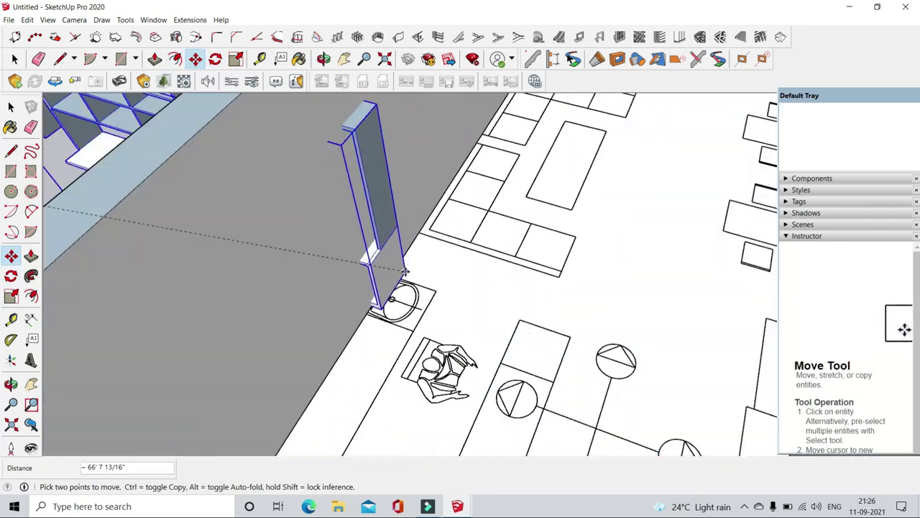
{"action": "left_click", "coordinate": [393, 257]}
- Rotate the cabinet 90° about its corner
{"action": "scroll", "coordinate": [392, 262], "scroll_direction": "down", "scroll_amount": 2}
{"action": "key", "text": "q"}
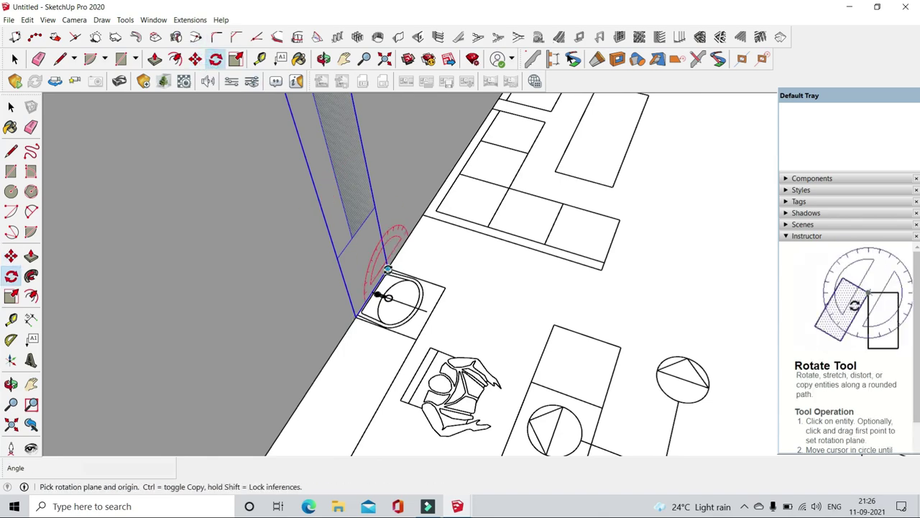
{"action": "left_click", "coordinate": [495, 282]}
{"action": "scroll", "coordinate": [504, 274], "scroll_direction": "down", "scroll_amount": 5}
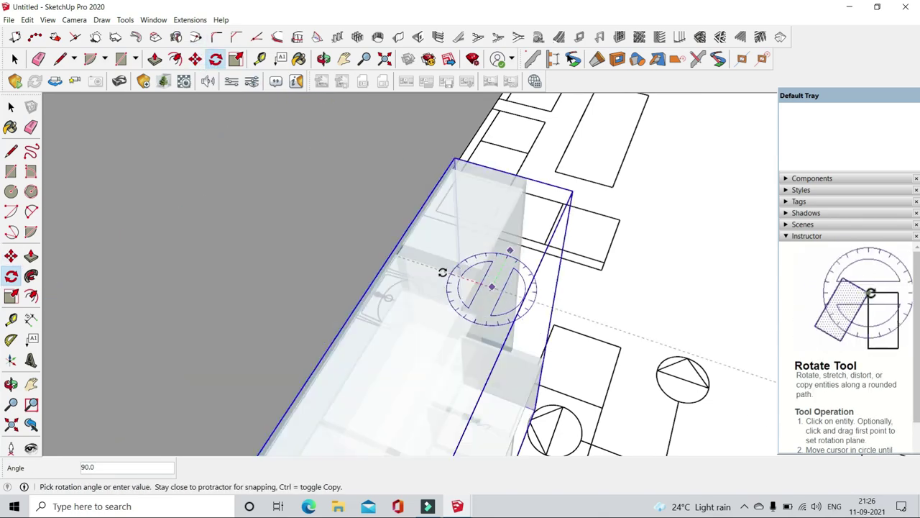
{"action": "middle_click_drag", "start_coordinate": [432, 287], "coordinate": [358, 214]}
- Move the rotated cabinet against the back wall behind the two chairs
{"action": "key", "text": "m"}
{"action": "scroll", "coordinate": [475, 259], "scroll_direction": "up", "scroll_amount": 4}
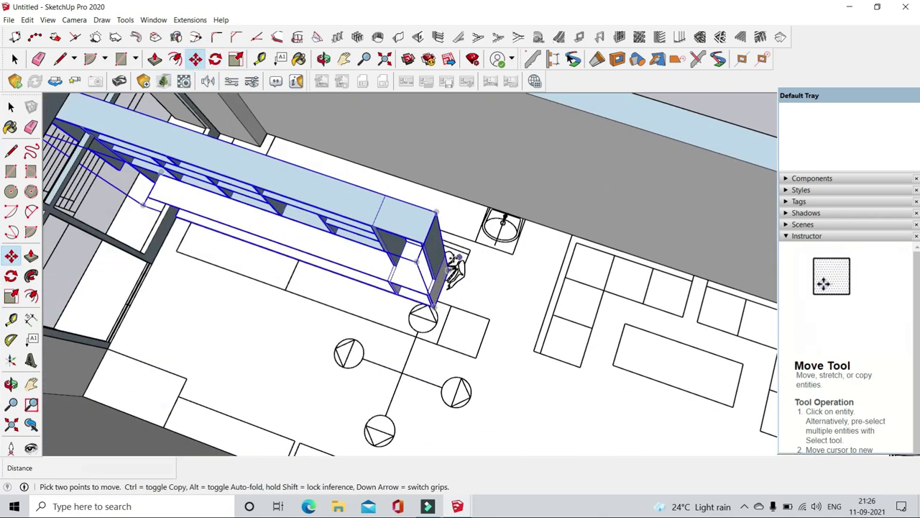
{"action": "scroll", "coordinate": [504, 231], "scroll_direction": "up", "scroll_amount": 3}
{"action": "scroll", "coordinate": [527, 185], "scroll_direction": "up", "scroll_amount": 2}
{"action": "scroll", "coordinate": [528, 186], "scroll_direction": "up", "scroll_amount": 2}
{"action": "scroll", "coordinate": [513, 208], "scroll_direction": "up", "scroll_amount": 2}
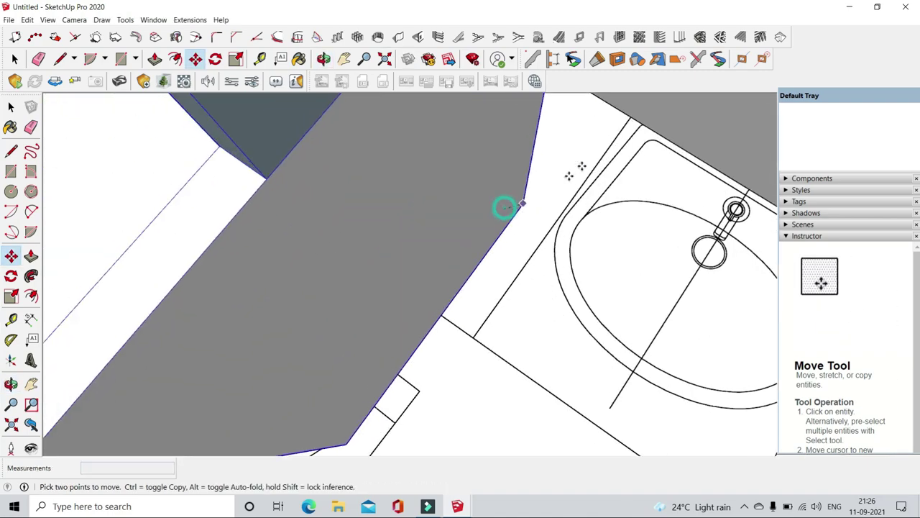
{"action": "scroll", "coordinate": [503, 208], "scroll_direction": "down", "scroll_amount": 3}
{"action": "scroll", "coordinate": [606, 144], "scroll_direction": "down", "scroll_amount": 5}
{"action": "mouse_move", "coordinate": [606, 144]}
{"action": "middle_mouse_down"}
{"action": "mouse_move", "coordinate": [669, 288]}
{"action": "mouse_move", "coordinate": [575, 273]}
{"action": "middle_mouse_up"}
{"action": "scroll", "coordinate": [668, 288], "scroll_direction": "down", "scroll_amount": 5}
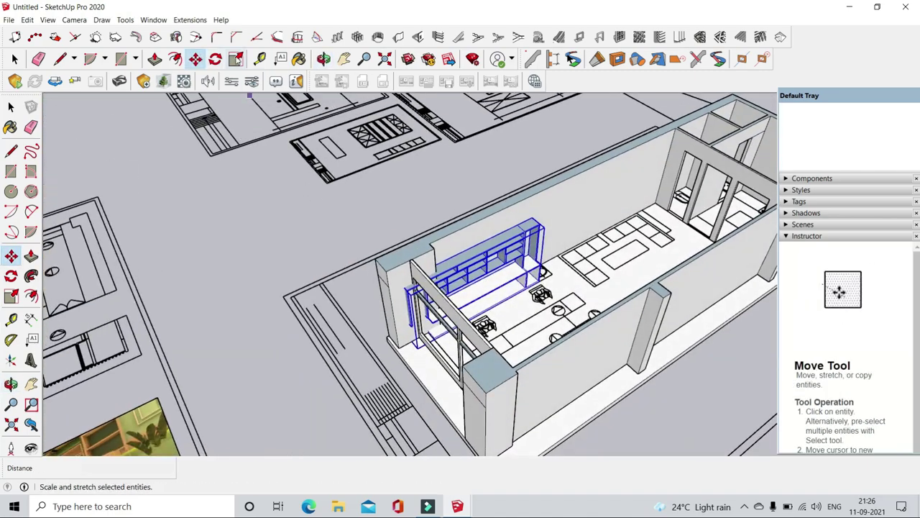
{"action": "left_click", "coordinate": [10, 296]}
{"action": "scroll", "coordinate": [392, 309], "scroll_direction": "up", "scroll_amount": 8}
- From beneath the lower shelf, push its end face back -1 1/2" toward the wall
{"action": "key", "text": "space"}
{"action": "scroll", "coordinate": [379, 323], "scroll_direction": "down", "scroll_amount": 3}
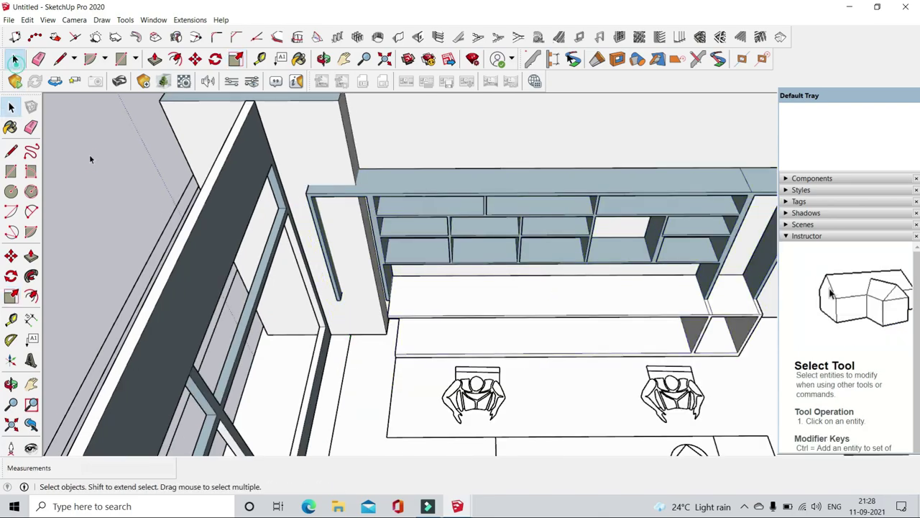
{"action": "scroll", "coordinate": [431, 288], "scroll_direction": "down", "scroll_amount": 2}
{"action": "mouse_move", "coordinate": [431, 288]}
{"action": "middle_mouse_down"}
{"action": "mouse_move", "coordinate": [453, 331]}
{"action": "mouse_move", "coordinate": [403, 273]}
{"action": "middle_mouse_up"}
{"action": "scroll", "coordinate": [453, 330], "scroll_direction": "up", "scroll_amount": 5}
{"action": "scroll", "coordinate": [453, 331], "scroll_direction": "down", "scroll_amount": 3}
{"action": "scroll", "coordinate": [319, 212], "scroll_direction": "up", "scroll_amount": 4}
{"action": "mouse_move", "coordinate": [318, 211]}
{"action": "middle_mouse_down"}
{"action": "mouse_move", "coordinate": [471, 287]}
{"action": "mouse_move", "coordinate": [590, 267]}
{"action": "mouse_move", "coordinate": [464, 256]}
{"action": "middle_mouse_up"}
{"action": "middle_click_drag", "start_coordinate": [344, 275], "coordinate": [596, 267]}
{"action": "scroll", "coordinate": [391, 267], "scroll_direction": "up", "scroll_amount": 2}
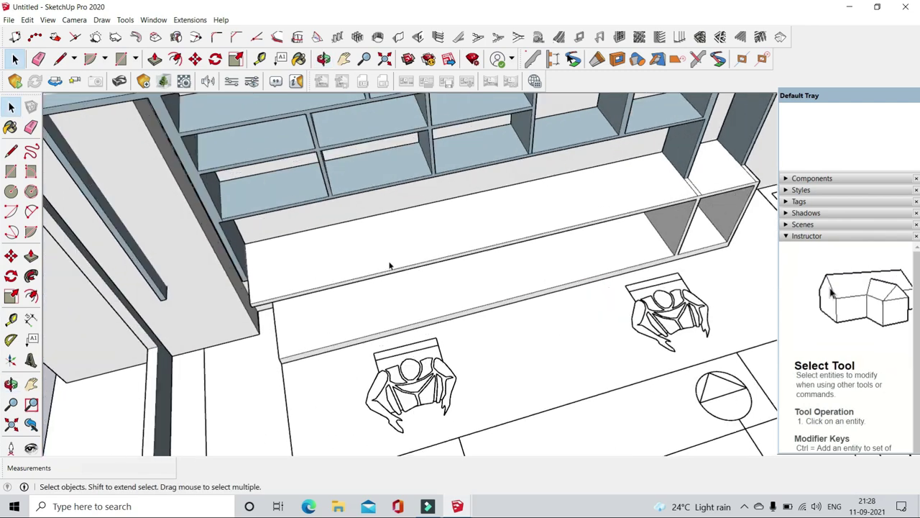
{"action": "scroll", "coordinate": [360, 277], "scroll_direction": "up", "scroll_amount": 4}
{"action": "mouse_move", "coordinate": [360, 278]}
{"action": "middle_mouse_down"}
{"action": "mouse_move", "coordinate": [460, 187]}
{"action": "mouse_move", "coordinate": [295, 177]}
{"action": "mouse_move", "coordinate": [281, 184]}
{"action": "middle_mouse_up"}
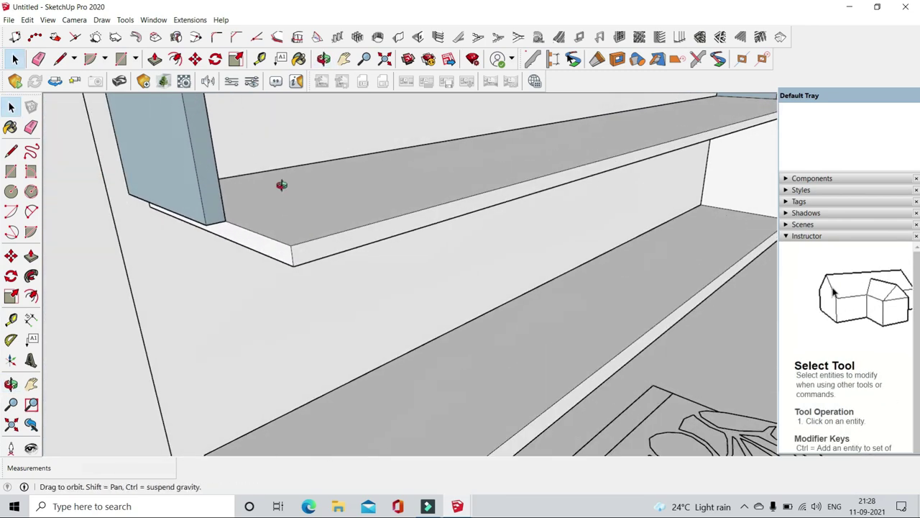
{"action": "scroll", "coordinate": [281, 185], "scroll_direction": "up", "scroll_amount": 3}
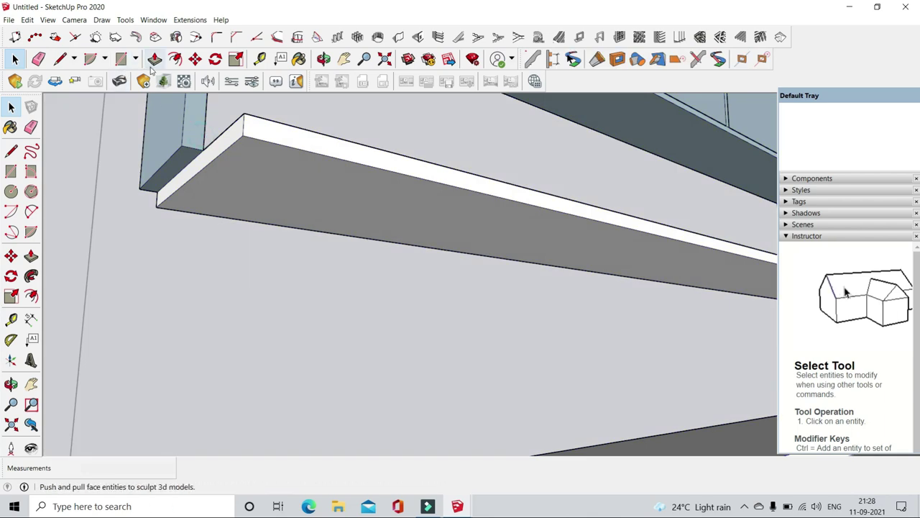
{"action": "left_click", "coordinate": [153, 63]}
{"action": "mouse_move", "coordinate": [194, 189]}
{"action": "left_mouse_down"}
{"action": "mouse_move", "coordinate": [221, 167]}
{"action": "mouse_move", "coordinate": [199, 162]}
{"action": "left_mouse_up"}
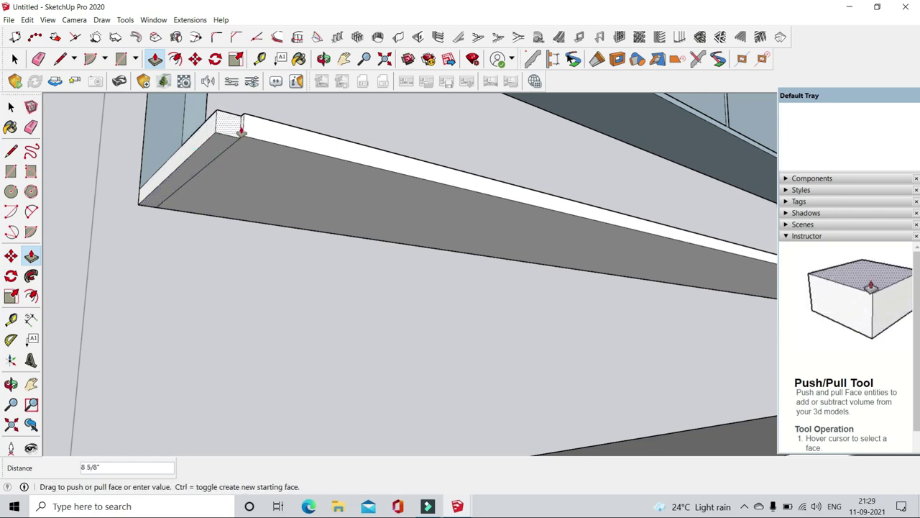
{"action": "left_click", "coordinate": [237, 137]}
- Push/Pull the lower shelf's front face so it meets the side panels
{"action": "middle_click_drag", "start_coordinate": [273, 159], "coordinate": [269, 193]}
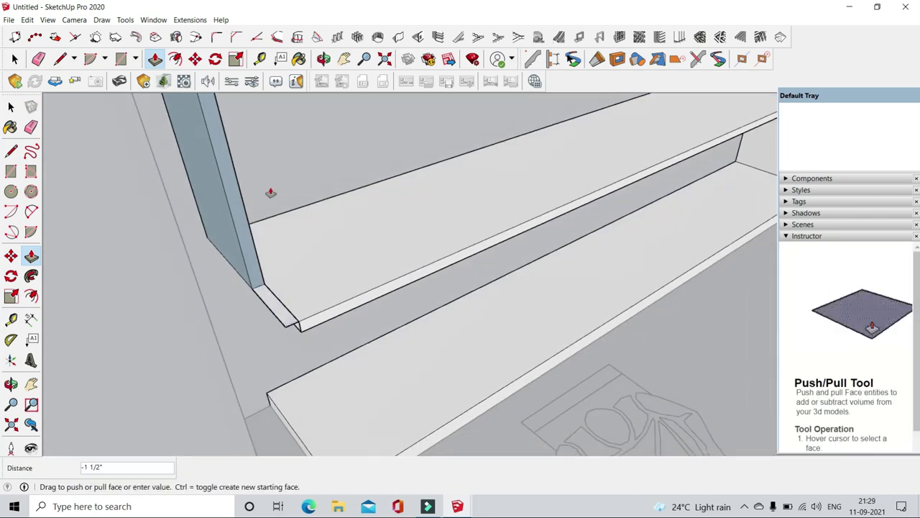
{"action": "middle_click_drag", "start_coordinate": [283, 356], "coordinate": [345, 359]}
{"action": "left_click", "coordinate": [345, 356]}
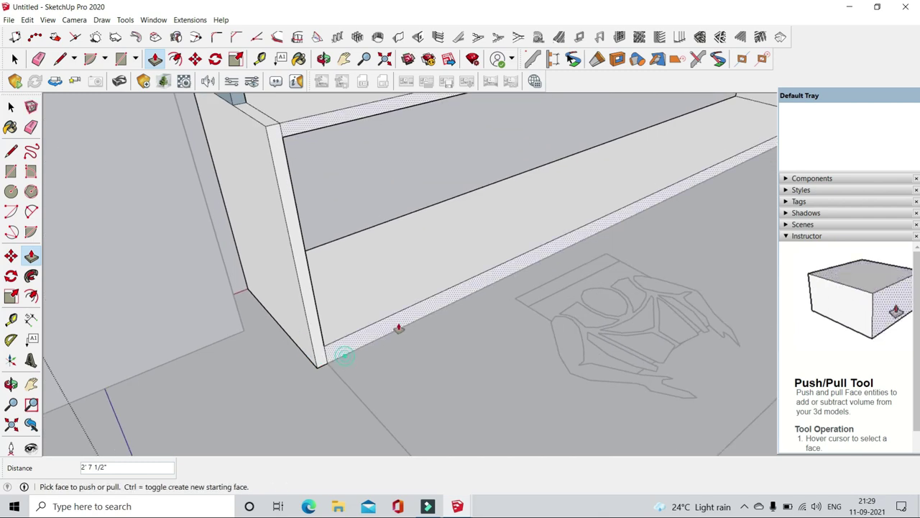
{"action": "scroll", "coordinate": [190, 355], "scroll_direction": "down", "scroll_amount": 5}
{"action": "scroll", "coordinate": [405, 335], "scroll_direction": "up", "scroll_amount": 1}
{"action": "scroll", "coordinate": [400, 292], "scroll_direction": "up", "scroll_amount": 3}
{"action": "mouse_move", "coordinate": [401, 292]}
{"action": "middle_mouse_down"}
{"action": "mouse_move", "coordinate": [430, 263]}
{"action": "mouse_move", "coordinate": [117, 117]}
{"action": "middle_mouse_up"}
- Erase the lower shelf's front edge with the Eraser, then undo the deletion
{"action": "key", "text": "e"}
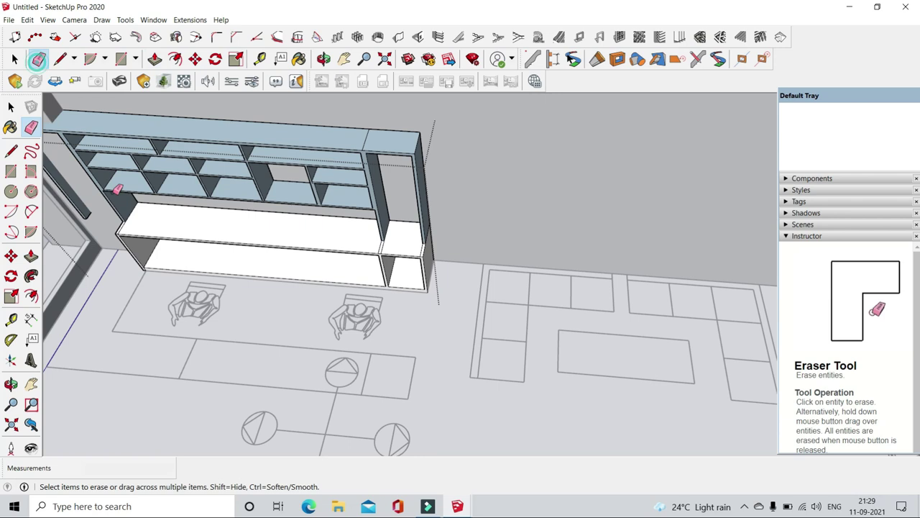
{"action": "scroll", "coordinate": [133, 246], "scroll_direction": "up", "scroll_amount": 3}
{"action": "scroll", "coordinate": [127, 246], "scroll_direction": "up", "scroll_amount": 2}
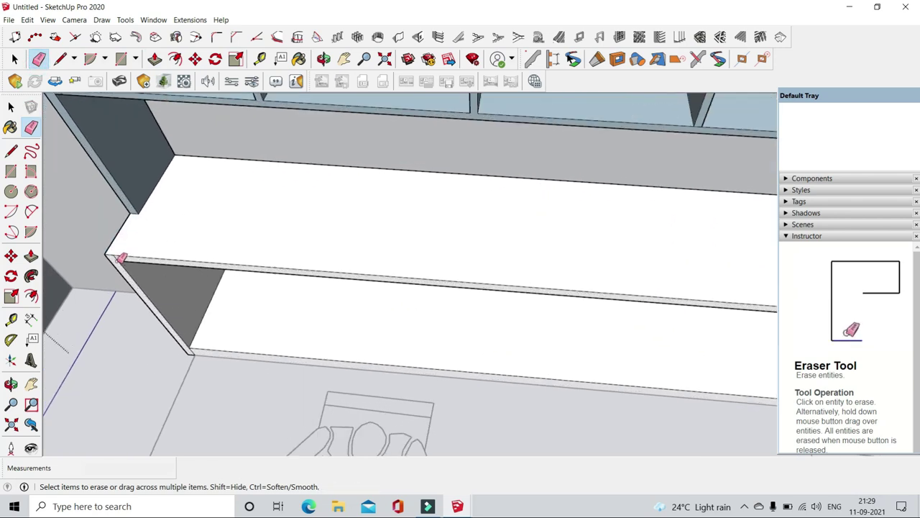
{"action": "left_click", "coordinate": [117, 261]}
{"action": "key", "text": "ctrl+z"}
{"action": "scroll", "coordinate": [135, 245], "scroll_direction": "up", "scroll_amount": 2}
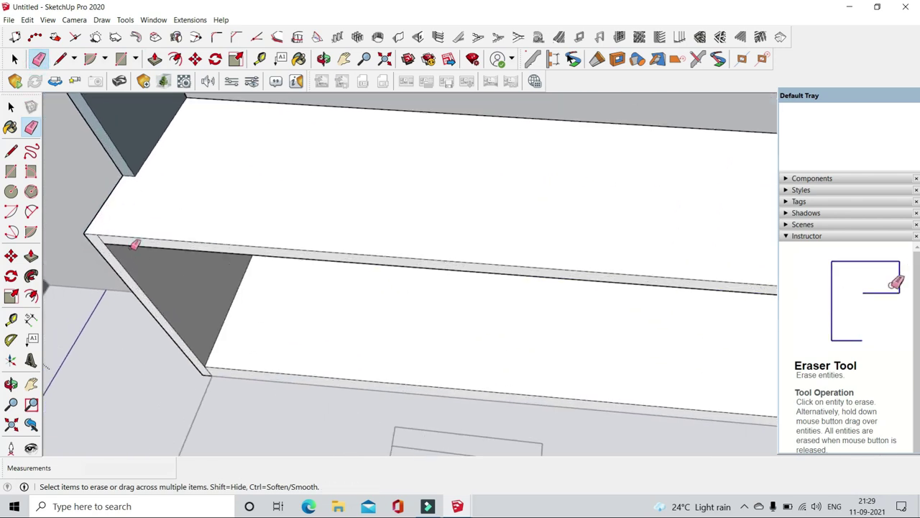
{"action": "scroll", "coordinate": [236, 385], "scroll_direction": "up", "scroll_amount": 2}
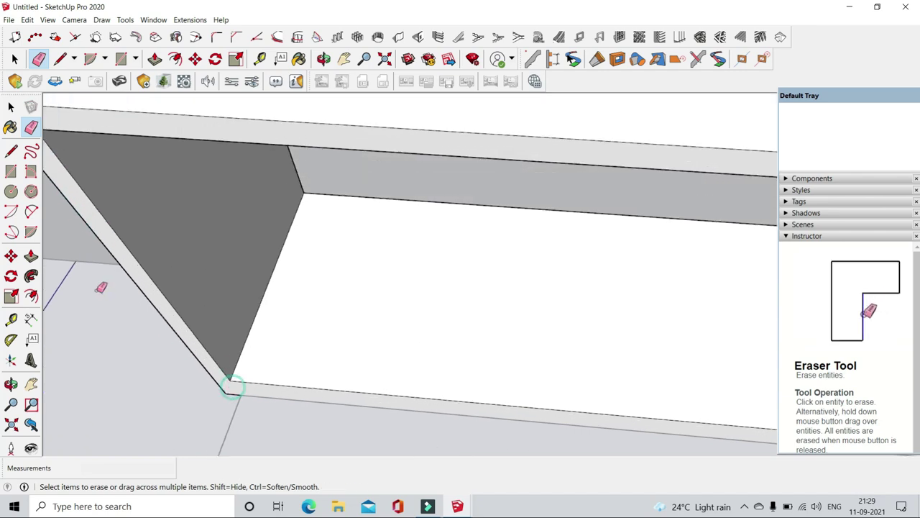
{"action": "scroll", "coordinate": [139, 269], "scroll_direction": "down", "scroll_amount": 2}
{"action": "scroll", "coordinate": [504, 290], "scroll_direction": "down", "scroll_amount": 2}
{"action": "scroll", "coordinate": [539, 281], "scroll_direction": "up", "scroll_amount": 3}
{"action": "scroll", "coordinate": [587, 224], "scroll_direction": "up", "scroll_amount": 2}
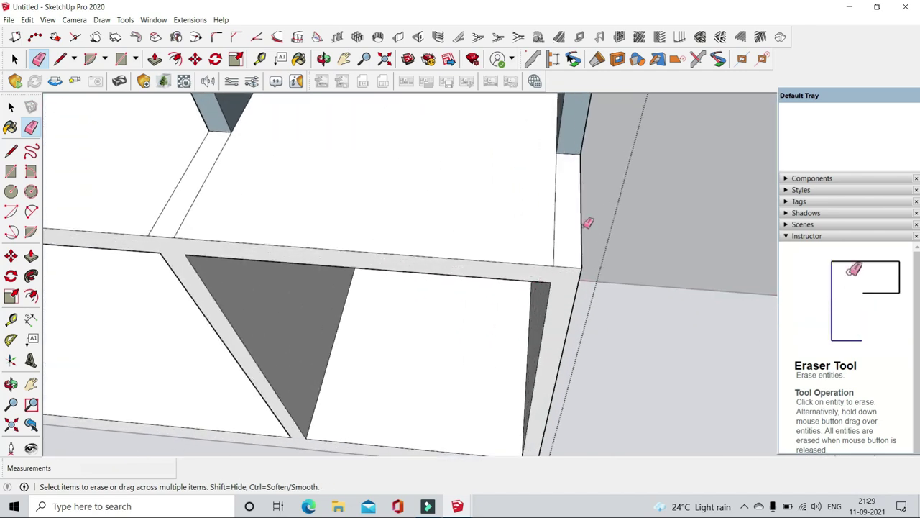
{"action": "scroll", "coordinate": [431, 208], "scroll_direction": "down", "scroll_amount": 3}
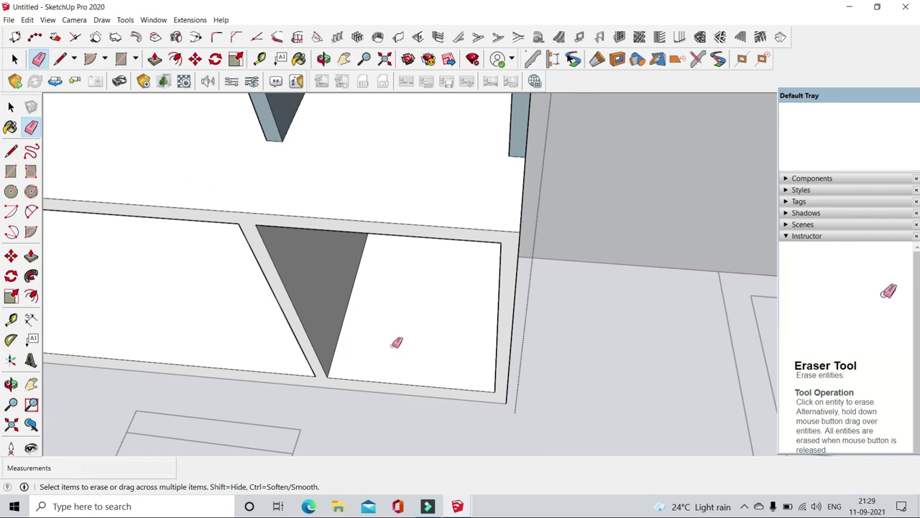
- Return to Select and orbit to view the shelving unit from above
{"action": "left_click", "coordinate": [14, 59]}
{"action": "scroll", "coordinate": [582, 280], "scroll_direction": "down", "scroll_amount": 3}
{"action": "middle_click_drag", "start_coordinate": [499, 322], "coordinate": [551, 308]}
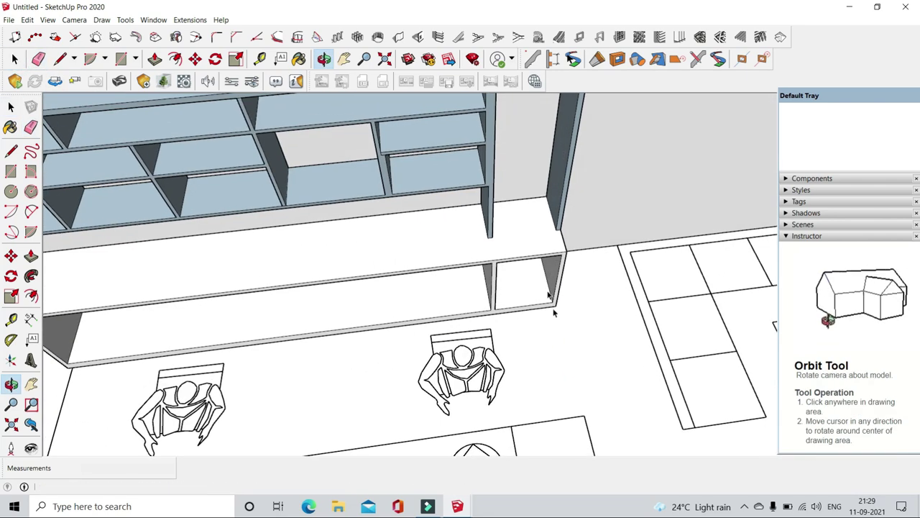
{"action": "scroll", "coordinate": [340, 321], "scroll_direction": "down", "scroll_amount": 3}
{"action": "scroll", "coordinate": [306, 311], "scroll_direction": "up", "scroll_amount": 2}
{"action": "scroll", "coordinate": [305, 311], "scroll_direction": "up", "scroll_amount": 1}
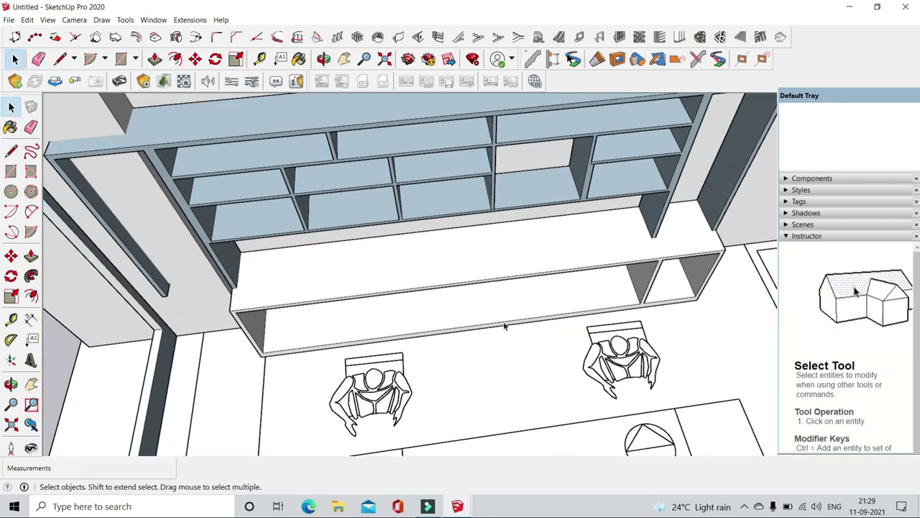
{"action": "scroll", "coordinate": [643, 256], "scroll_direction": "down", "scroll_amount": 2}
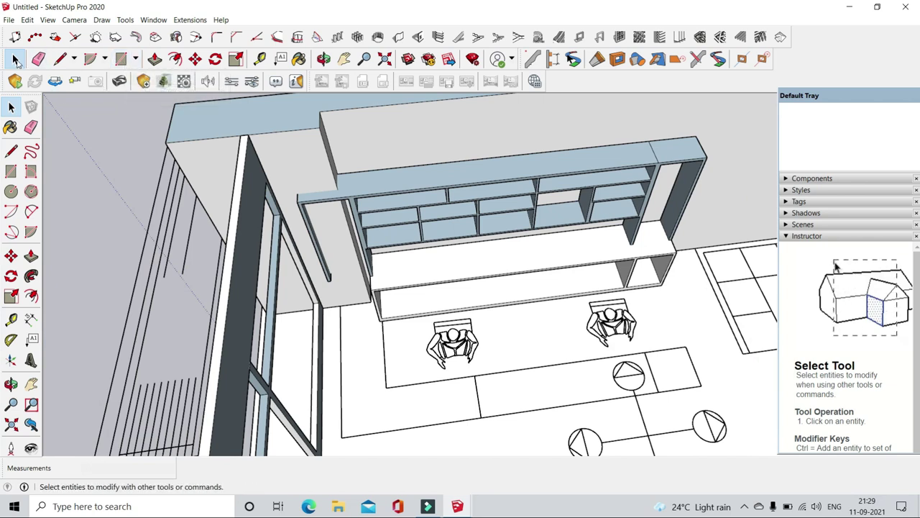
- Orbit slightly around the shelf and settle on the Line tool, zoomed in on the lower shelf
{"action": "left_click", "coordinate": [121, 59]}
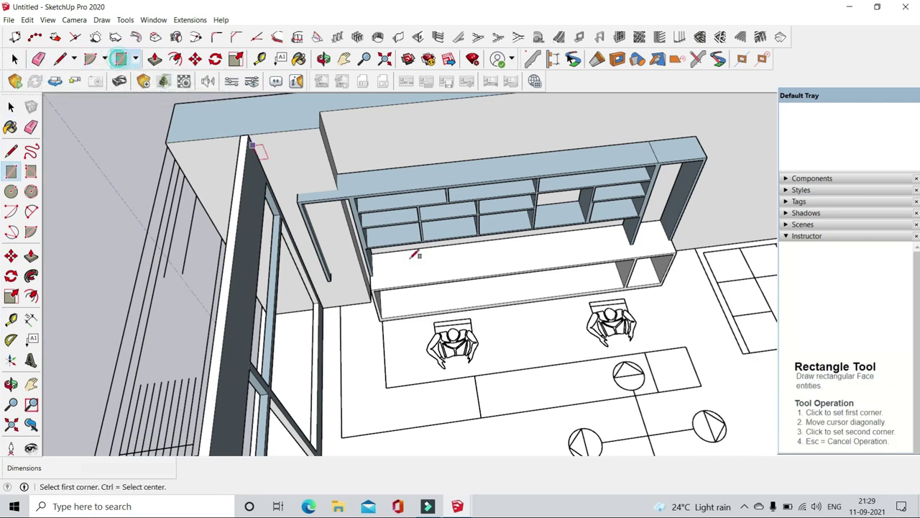
{"action": "scroll", "coordinate": [403, 288], "scroll_direction": "up", "scroll_amount": 4}
{"action": "middle_click_drag", "start_coordinate": [390, 312], "coordinate": [342, 336]}
{"action": "scroll", "coordinate": [342, 336], "scroll_direction": "down", "scroll_amount": 3}
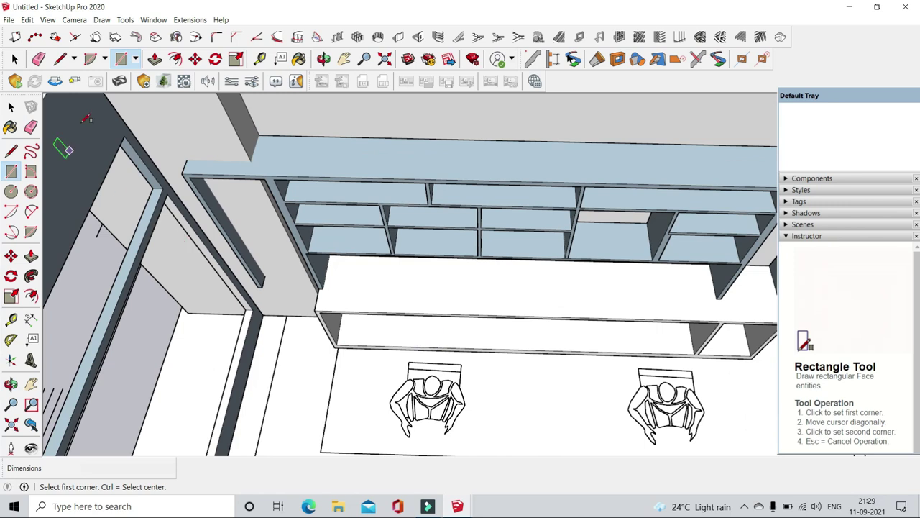
{"action": "left_click", "coordinate": [60, 59]}
{"action": "scroll", "coordinate": [338, 339], "scroll_direction": "up", "scroll_amount": 2}
{"action": "scroll", "coordinate": [331, 351], "scroll_direction": "up", "scroll_amount": 2}
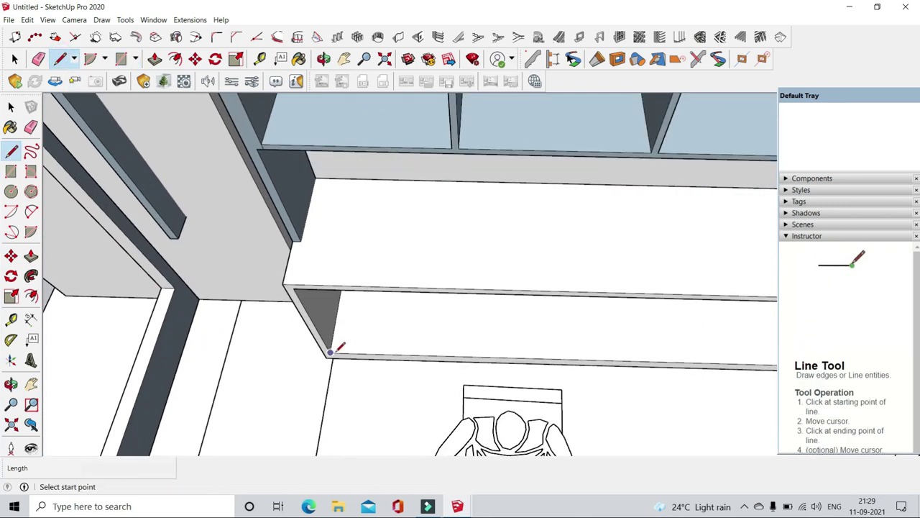
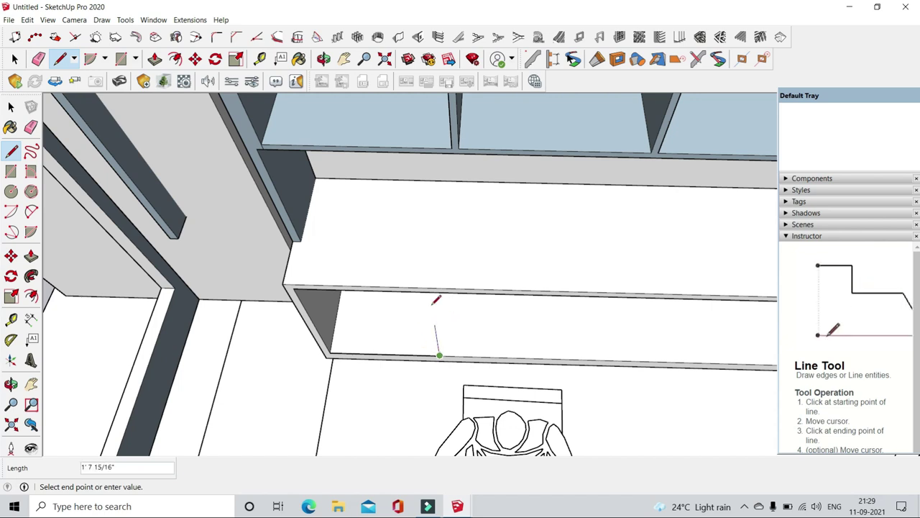
- Close the angled corner of the desk shelf with a line to form the end face
{"action": "scroll", "coordinate": [429, 291], "scroll_direction": "up", "scroll_amount": 2}
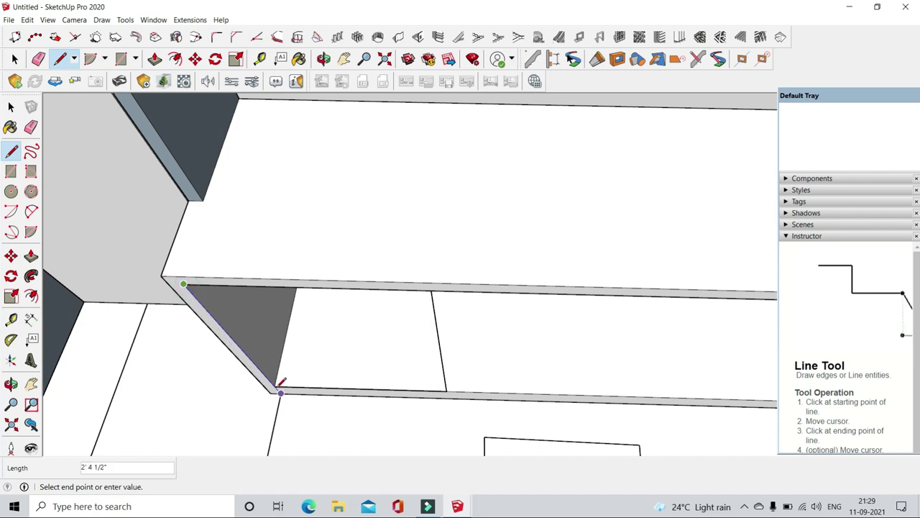
{"action": "left_click", "coordinate": [279, 390]}
{"action": "mouse_move", "coordinate": [479, 370]}
{"action": "middle_mouse_down"}
{"action": "mouse_move", "coordinate": [353, 353]}
{"action": "mouse_move", "coordinate": [384, 302]}
{"action": "middle_mouse_up"}
- Push/Pull the angled face out 3", undo it, and extrude it 2" instead
{"action": "left_click", "coordinate": [154, 60]}
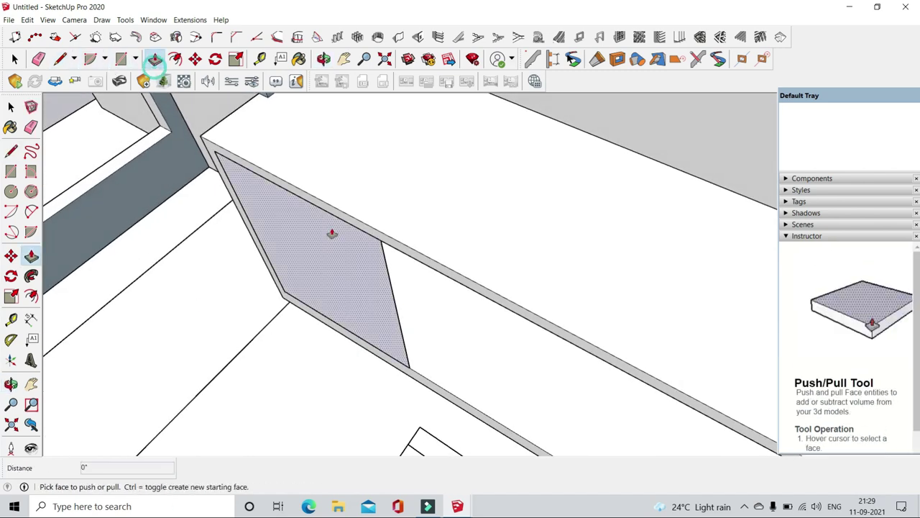
{"action": "scroll", "coordinate": [331, 232], "scroll_direction": "up", "scroll_amount": 2}
{"action": "left_click", "coordinate": [346, 257]}
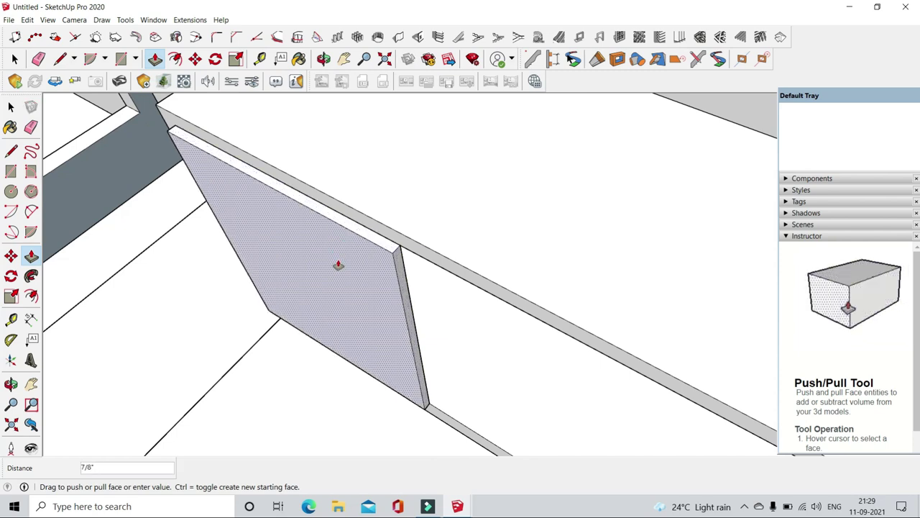
{"action": "key", "text": "Return"}
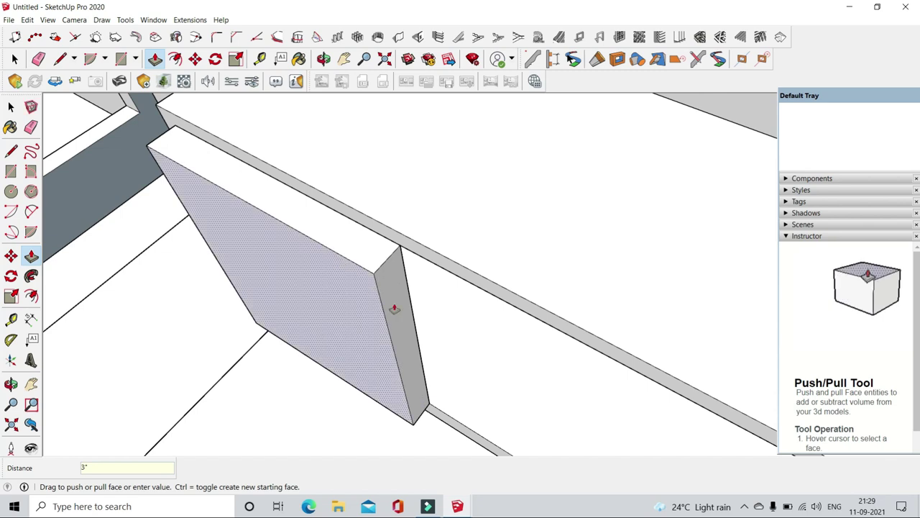
{"action": "middle_click_drag", "start_coordinate": [395, 310], "coordinate": [407, 273]}
{"action": "key", "text": "ctrl+z"}
{"action": "left_click", "coordinate": [375, 259]}
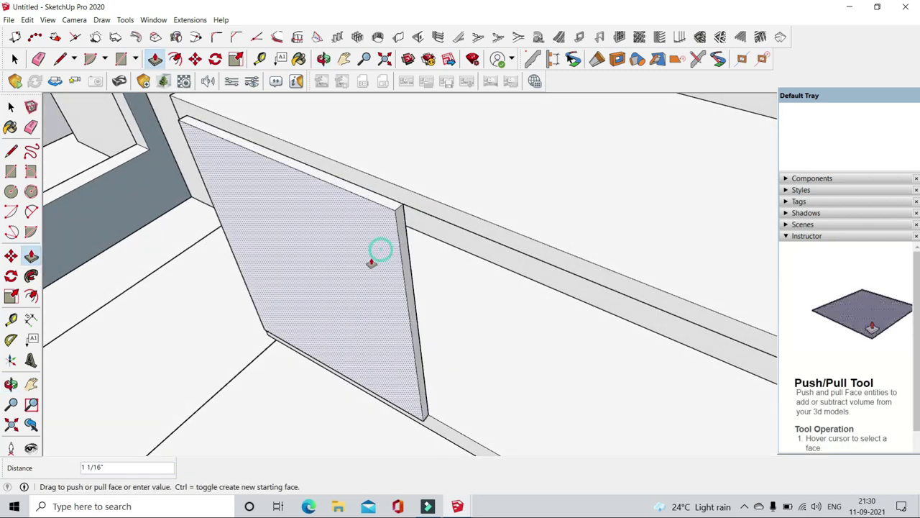
{"action": "key", "text": "Return"}
{"action": "middle_click_drag", "start_coordinate": [384, 228], "coordinate": [375, 210]}
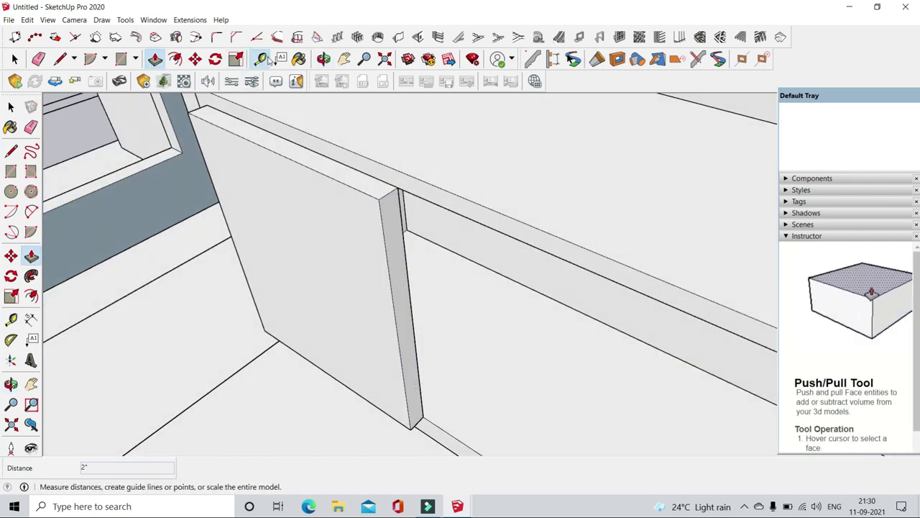
- Measure the new panel, then pull its face out further
{"action": "left_click", "coordinate": [266, 59]}
{"action": "scroll", "coordinate": [458, 210], "scroll_direction": "up", "scroll_amount": 3}
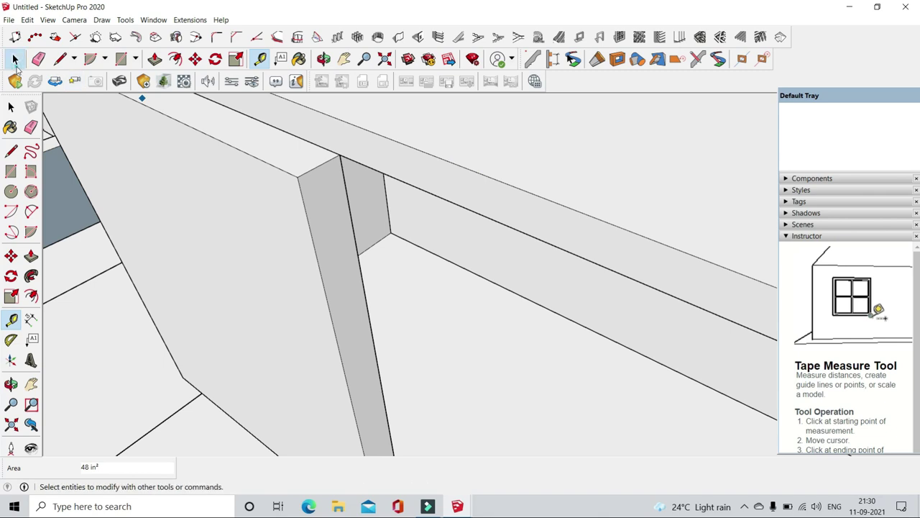
{"action": "left_click", "coordinate": [15, 61]}
{"action": "middle_click_drag", "start_coordinate": [203, 212], "coordinate": [196, 126]}
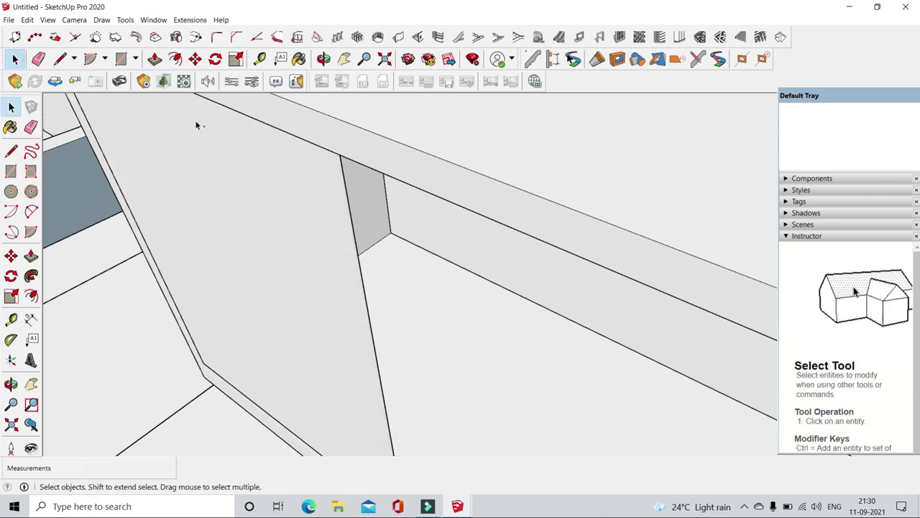
{"action": "left_click", "coordinate": [154, 59]}
{"action": "left_click_drag", "start_coordinate": [250, 200], "coordinate": [235, 206]}
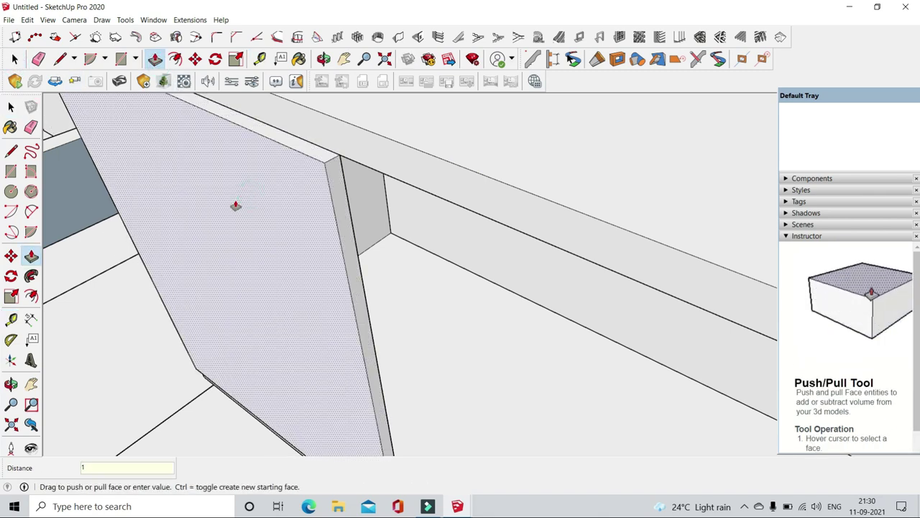
{"action": "middle_click_drag", "start_coordinate": [235, 206], "coordinate": [294, 273]}
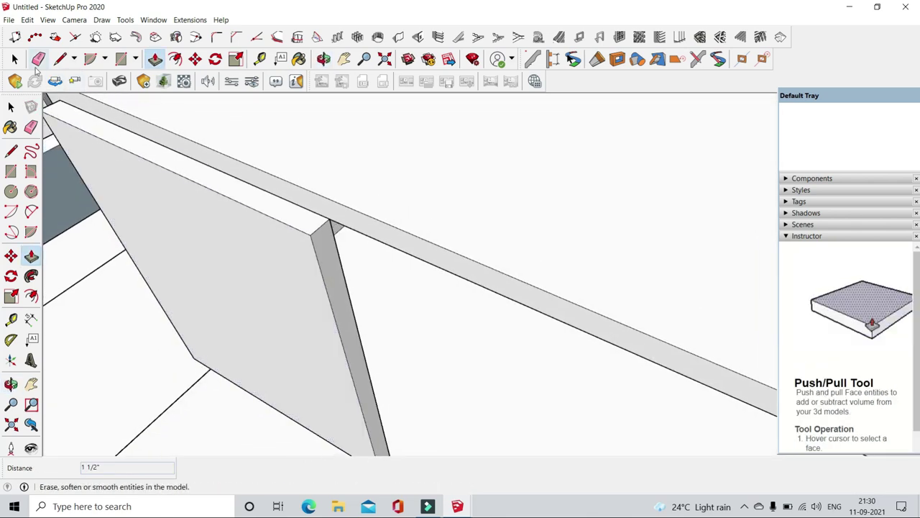
- Make the angled side panel a group
{"action": "key", "text": "space"}
{"action": "left_click", "coordinate": [252, 292]}
{"action": "right_click", "coordinate": [252, 292]}
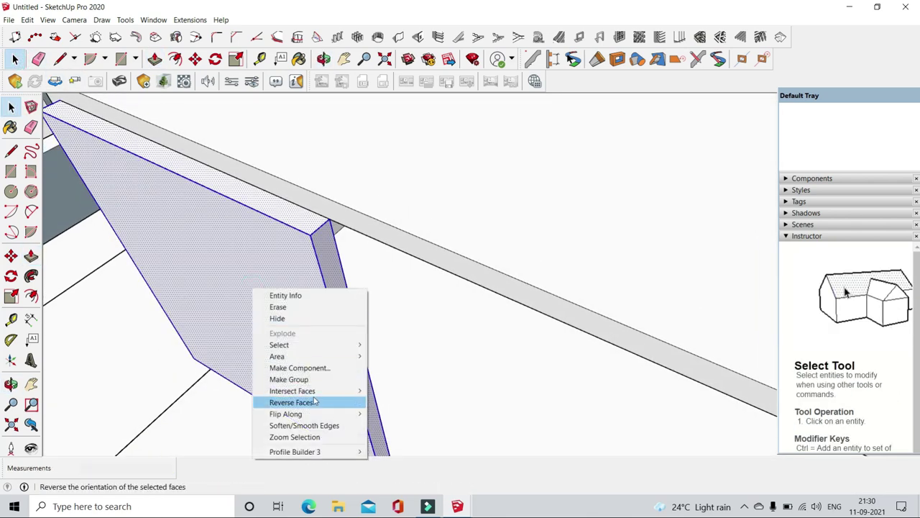
{"action": "left_click", "coordinate": [302, 379]}
{"action": "middle_click_drag", "start_coordinate": [391, 377], "coordinate": [463, 371]}
{"action": "scroll", "coordinate": [461, 369], "scroll_direction": "down", "scroll_amount": 3}
{"action": "scroll", "coordinate": [366, 309], "scroll_direction": "up", "scroll_amount": 4}
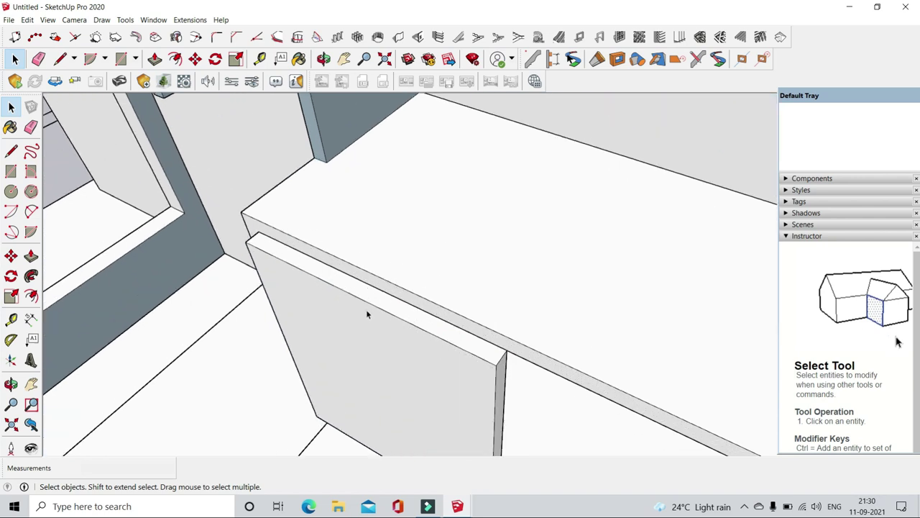
{"action": "middle_click_drag", "start_coordinate": [366, 309], "coordinate": [417, 324]}
{"action": "left_click", "coordinate": [194, 63]}
- Move the panel from its corner to its target corner
{"action": "scroll", "coordinate": [324, 345], "scroll_direction": "up", "scroll_amount": 3}
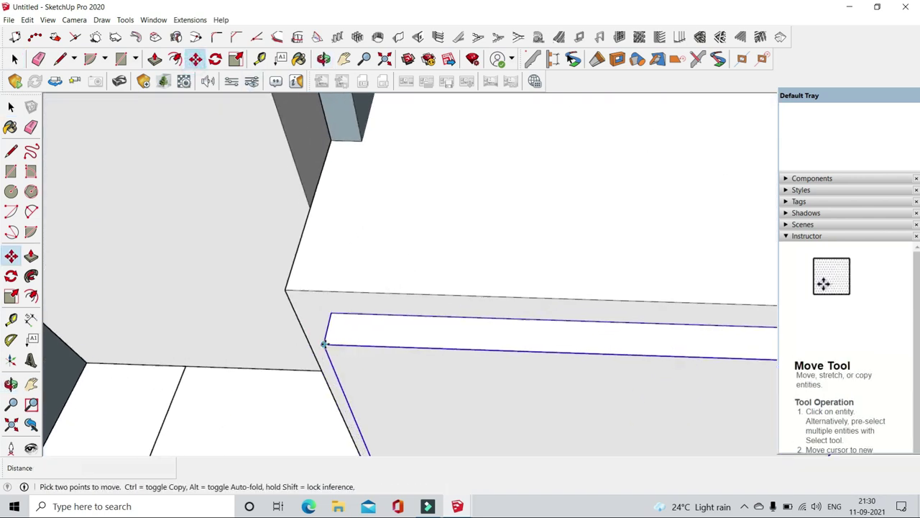
{"action": "scroll", "coordinate": [327, 330], "scroll_direction": "up", "scroll_amount": 2}
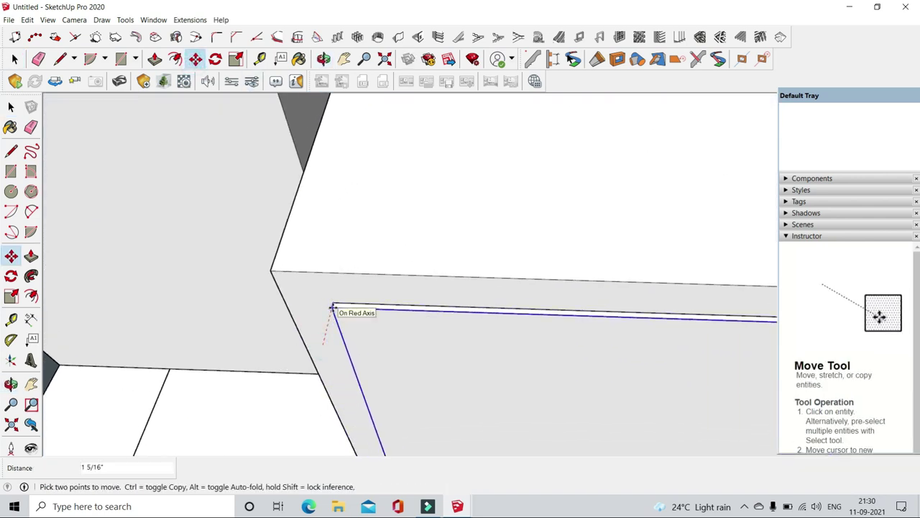
{"action": "scroll", "coordinate": [333, 308], "scroll_direction": "up", "scroll_amount": 2}
{"action": "scroll", "coordinate": [333, 305], "scroll_direction": "up", "scroll_amount": 1}
{"action": "scroll", "coordinate": [333, 301], "scroll_direction": "up", "scroll_amount": 1}
{"action": "scroll", "coordinate": [332, 298], "scroll_direction": "up", "scroll_amount": 1}
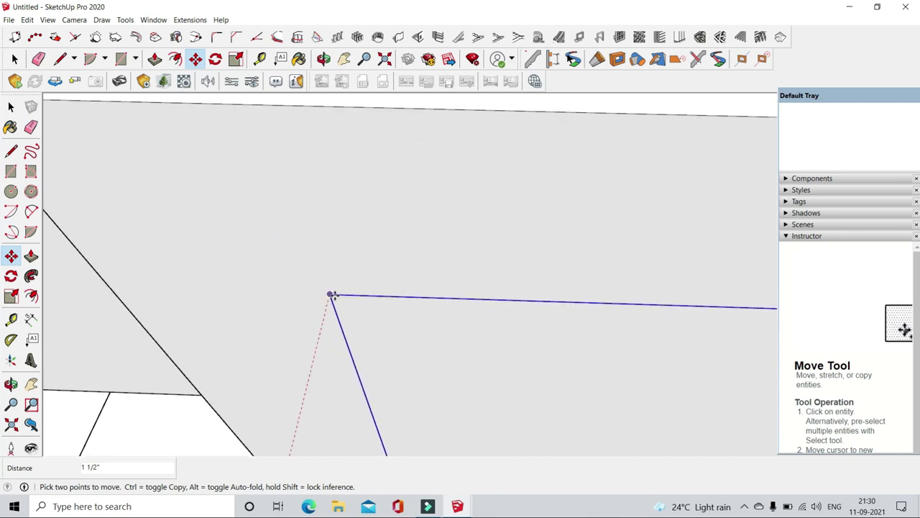
{"action": "left_click", "coordinate": [333, 295]}
{"action": "middle_click_drag", "start_coordinate": [374, 315], "coordinate": [323, 251]}
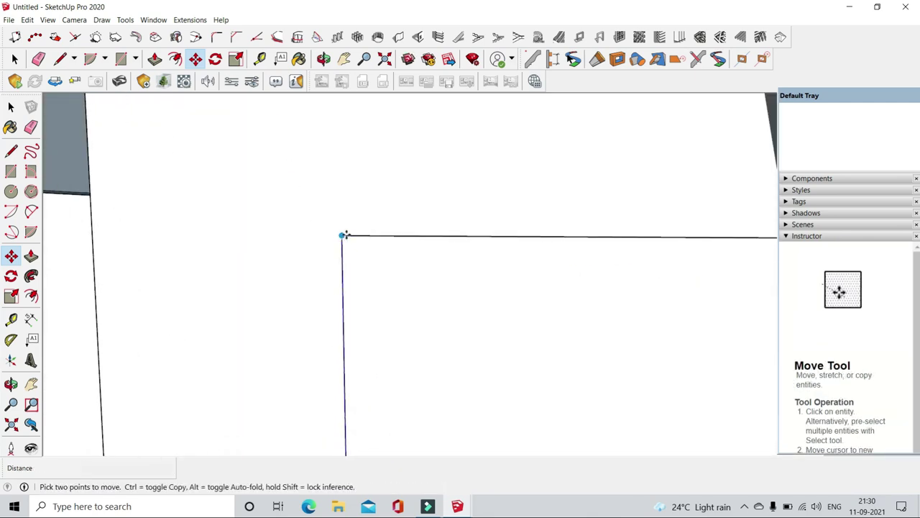
{"action": "left_click", "coordinate": [343, 235]}
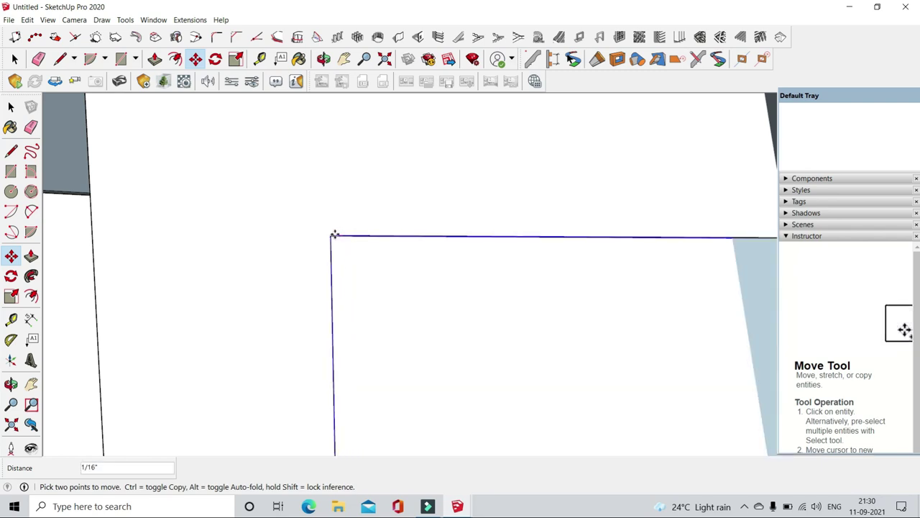
{"action": "left_click", "coordinate": [339, 234]}
{"action": "middle_click_drag", "start_coordinate": [339, 230], "coordinate": [267, 227]}
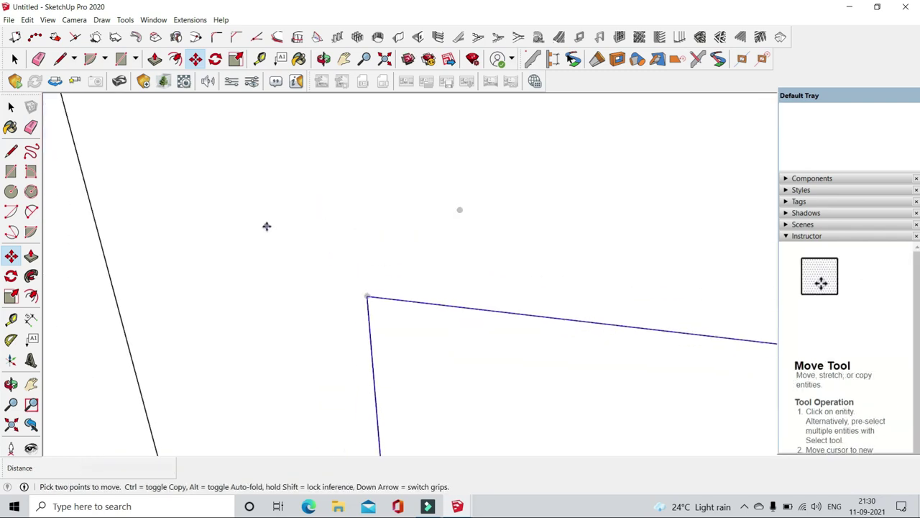
- Zoom around the panel, briefly trying the Line and Move tools, then clear the selection
{"action": "scroll", "coordinate": [267, 226], "scroll_direction": "down", "scroll_amount": 3}
{"action": "scroll", "coordinate": [315, 265], "scroll_direction": "down", "scroll_amount": 2}
{"action": "scroll", "coordinate": [305, 245], "scroll_direction": "down", "scroll_amount": 2}
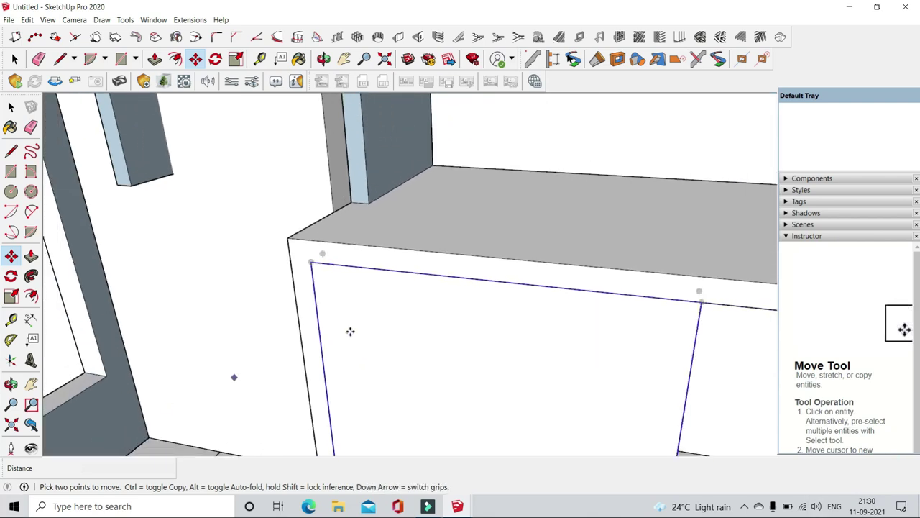
{"action": "scroll", "coordinate": [350, 331], "scroll_direction": "down", "scroll_amount": 2}
{"action": "scroll", "coordinate": [309, 244], "scroll_direction": "down", "scroll_amount": 1}
{"action": "scroll", "coordinate": [389, 195], "scroll_direction": "down", "scroll_amount": 2}
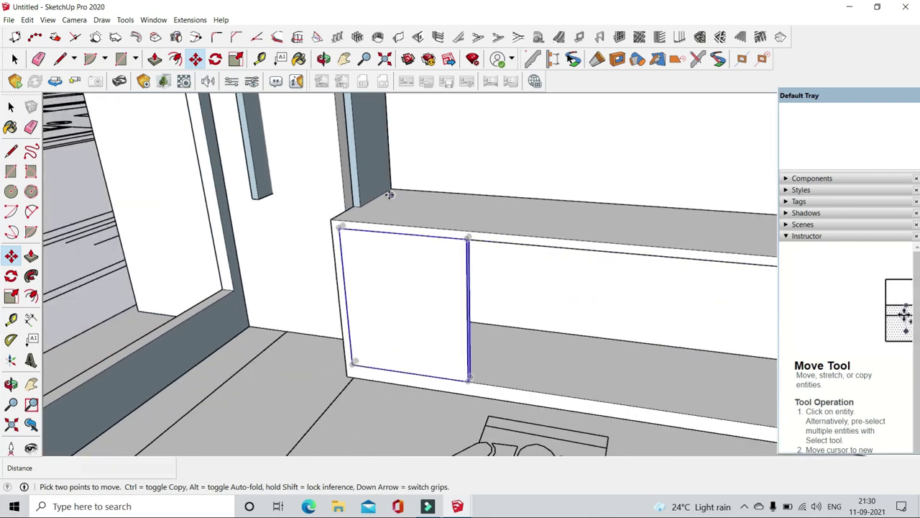
{"action": "scroll", "coordinate": [350, 257], "scroll_direction": "up", "scroll_amount": 1}
{"action": "scroll", "coordinate": [339, 244], "scroll_direction": "up", "scroll_amount": 2}
{"action": "scroll", "coordinate": [316, 223], "scroll_direction": "down", "scroll_amount": 2}
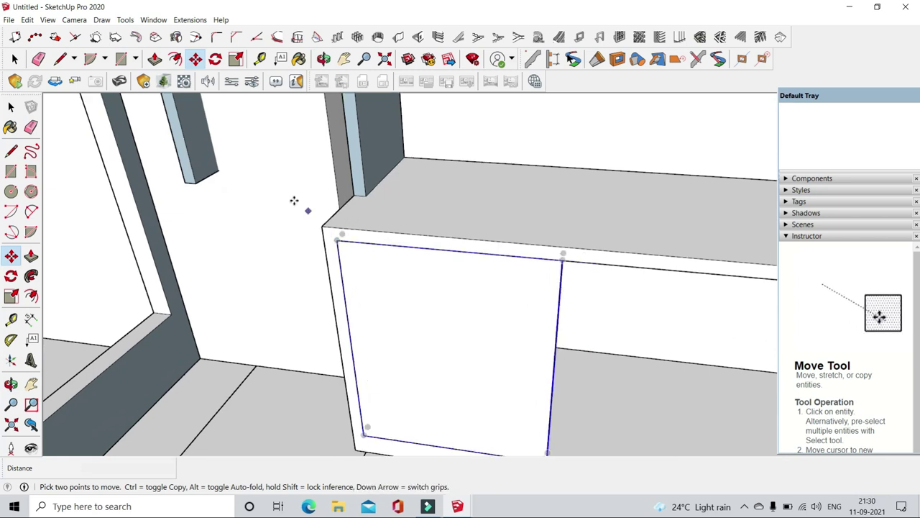
{"action": "scroll", "coordinate": [431, 353], "scroll_direction": "down", "scroll_amount": 1}
{"action": "scroll", "coordinate": [464, 360], "scroll_direction": "up", "scroll_amount": 3}
{"action": "scroll", "coordinate": [453, 372], "scroll_direction": "up", "scroll_amount": 2}
{"action": "scroll", "coordinate": [452, 372], "scroll_direction": "up", "scroll_amount": 1}
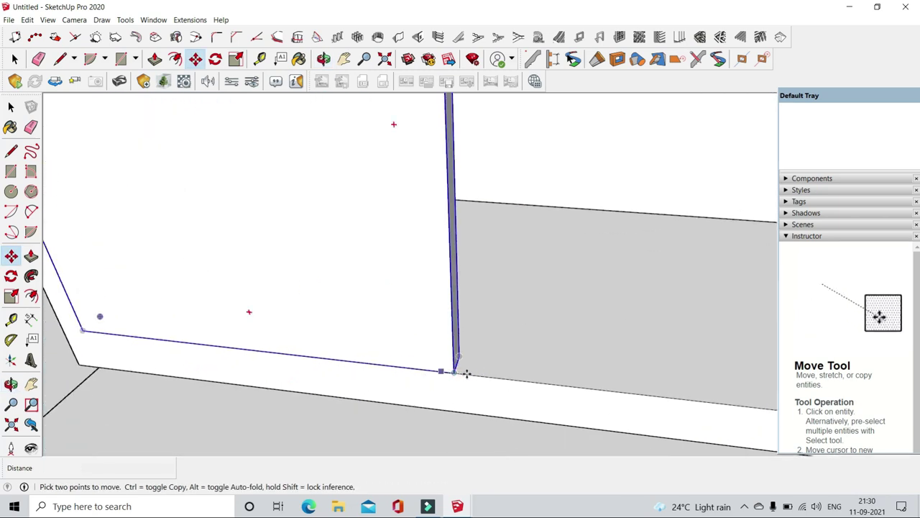
{"action": "left_click", "coordinate": [61, 59]}
{"action": "scroll", "coordinate": [467, 374], "scroll_direction": "up", "scroll_amount": 1}
{"action": "scroll", "coordinate": [464, 367], "scroll_direction": "up", "scroll_amount": 1}
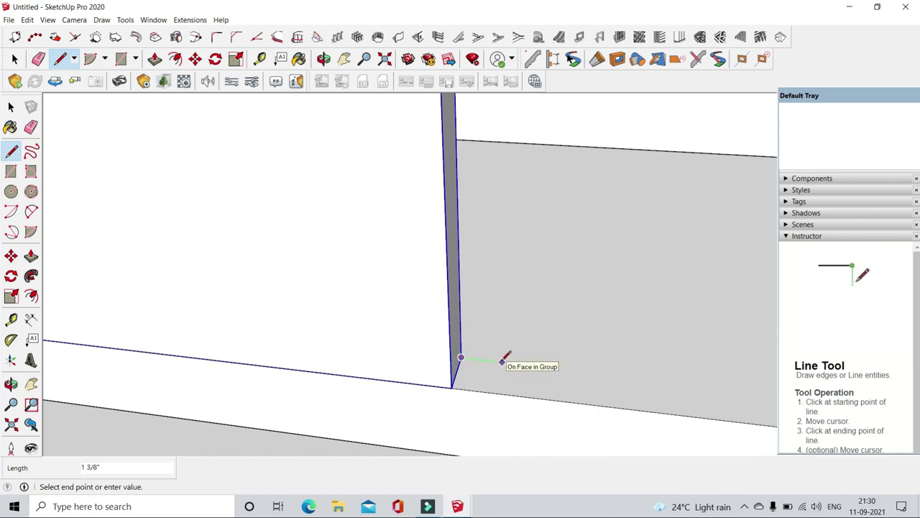
{"action": "scroll", "coordinate": [502, 357], "scroll_direction": "down", "scroll_amount": 1}
{"action": "scroll", "coordinate": [504, 357], "scroll_direction": "down", "scroll_amount": 1}
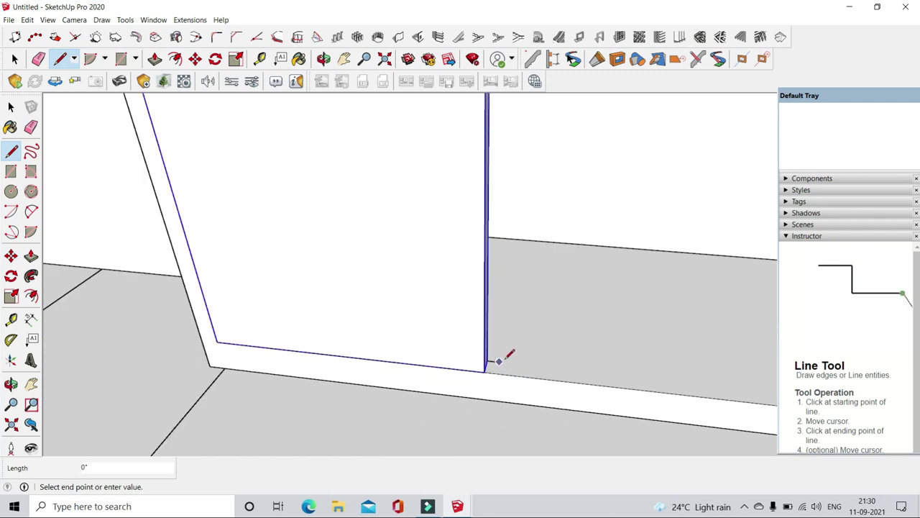
{"action": "scroll", "coordinate": [503, 357], "scroll_direction": "down", "scroll_amount": 1}
{"action": "left_click", "coordinate": [195, 59]}
{"action": "scroll", "coordinate": [345, 237], "scroll_direction": "up", "scroll_amount": 1}
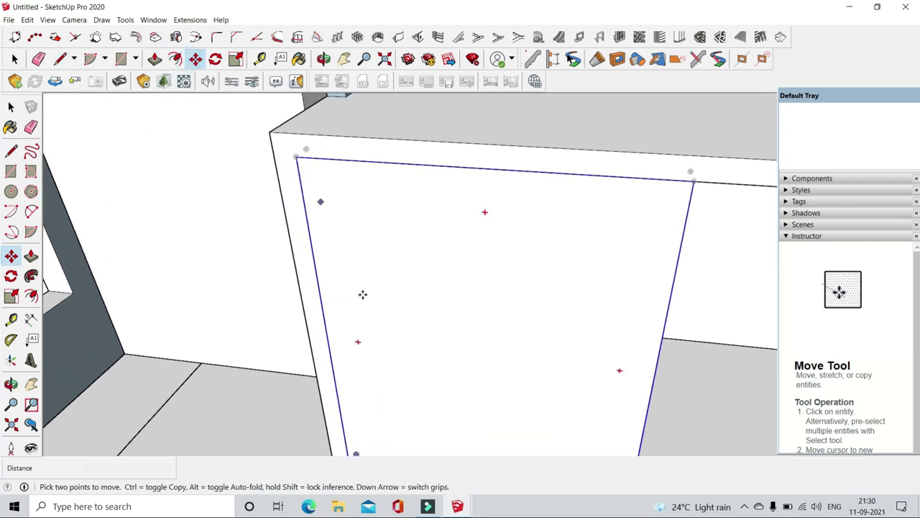
{"action": "scroll", "coordinate": [431, 324], "scroll_direction": "down", "scroll_amount": 1}
{"action": "scroll", "coordinate": [517, 360], "scroll_direction": "up", "scroll_amount": 2}
{"action": "key", "text": "space"}
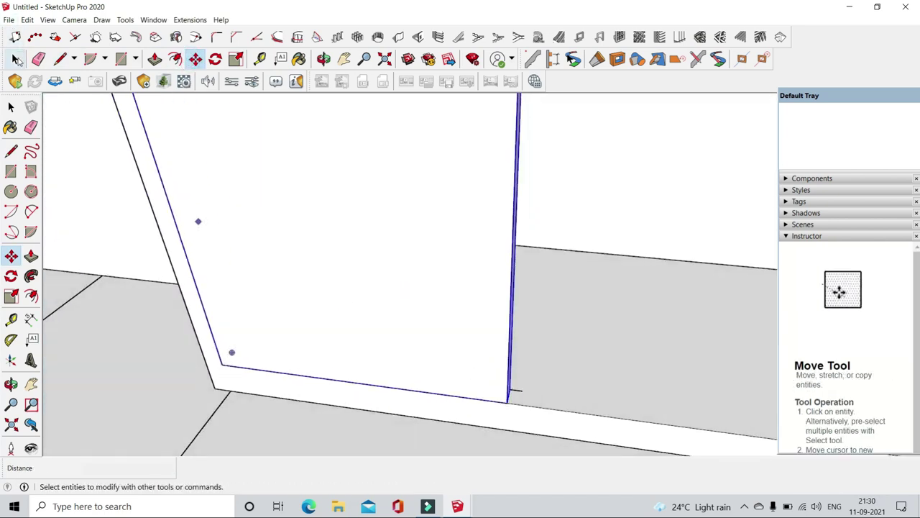
{"action": "left_click", "coordinate": [521, 389]}
- Copy the panel from its corner into the left end of the cabinet front opening
{"action": "key", "text": "q"}
{"action": "scroll", "coordinate": [498, 426], "scroll_direction": "up", "scroll_amount": 2}
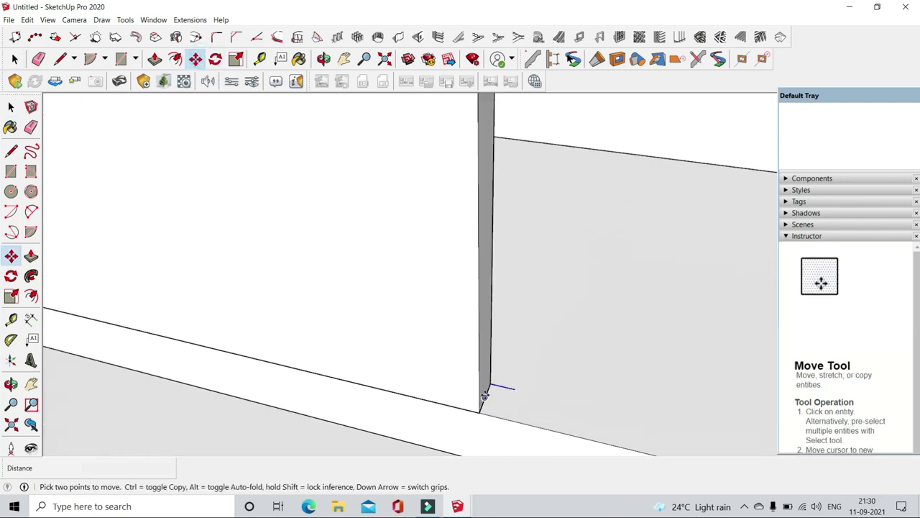
{"action": "scroll", "coordinate": [176, 147], "scroll_direction": "down", "scroll_amount": 1}
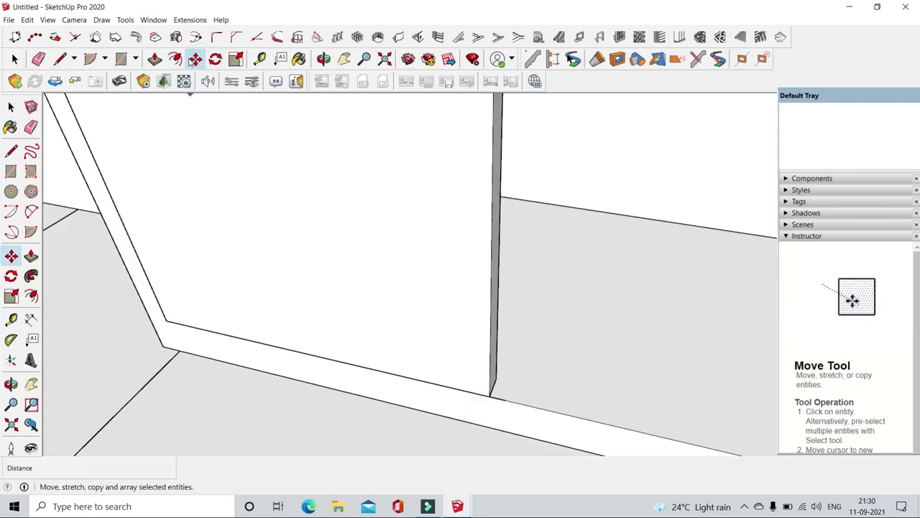
{"action": "key", "text": "space"}
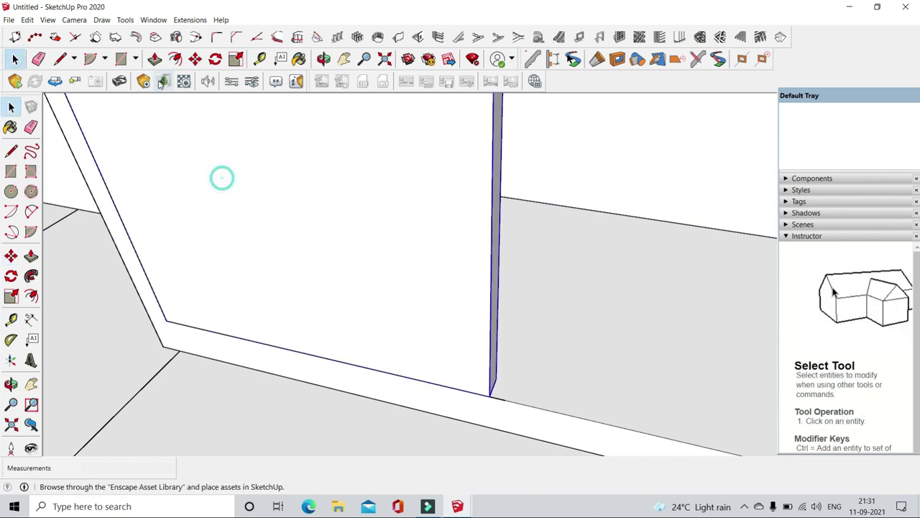
{"action": "left_click", "coordinate": [196, 59]}
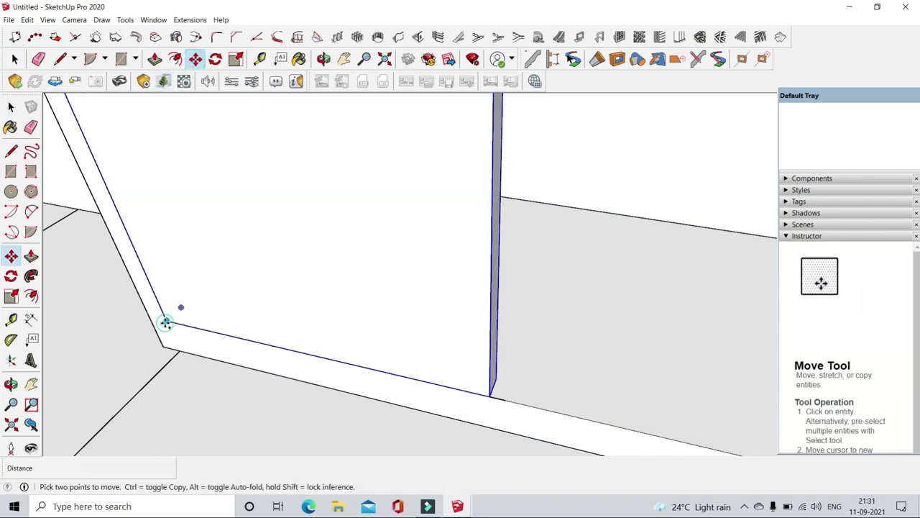
{"action": "left_click", "coordinate": [165, 323], "text": "ctrl"}
{"action": "mouse_move", "coordinate": [382, 388]}
{"action": "middle_mouse_down"}
{"action": "mouse_move", "coordinate": [391, 360]}
{"action": "mouse_move", "coordinate": [302, 315]}
{"action": "mouse_move", "coordinate": [328, 338]}
{"action": "middle_mouse_up"}
{"action": "left_click", "coordinate": [380, 357]}
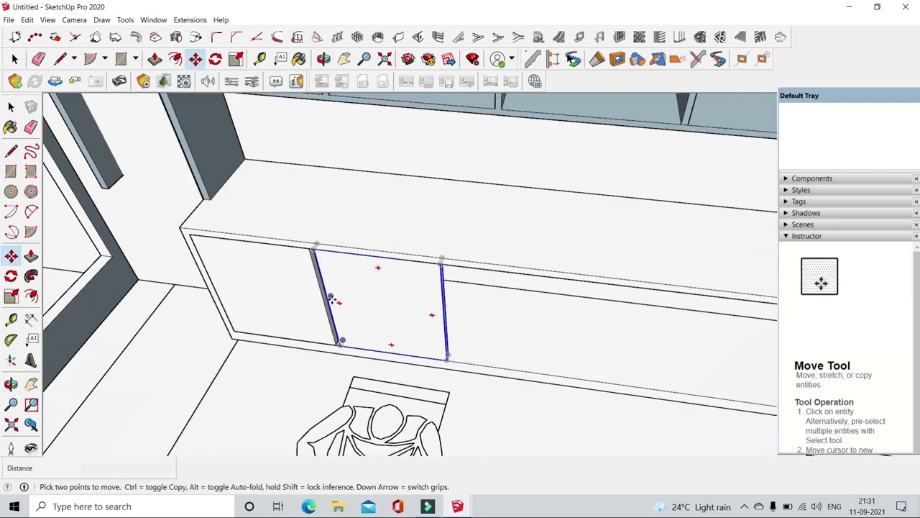
- Make five more copies of the door panel along the cabinet front with x5
{"action": "scroll", "coordinate": [302, 281], "scroll_direction": "down", "scroll_amount": 3}
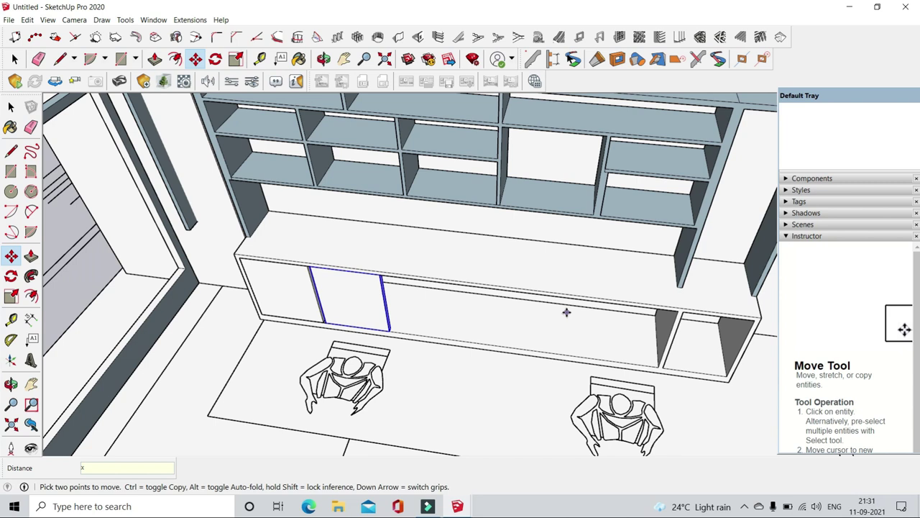
{"action": "type", "text": "x5"}
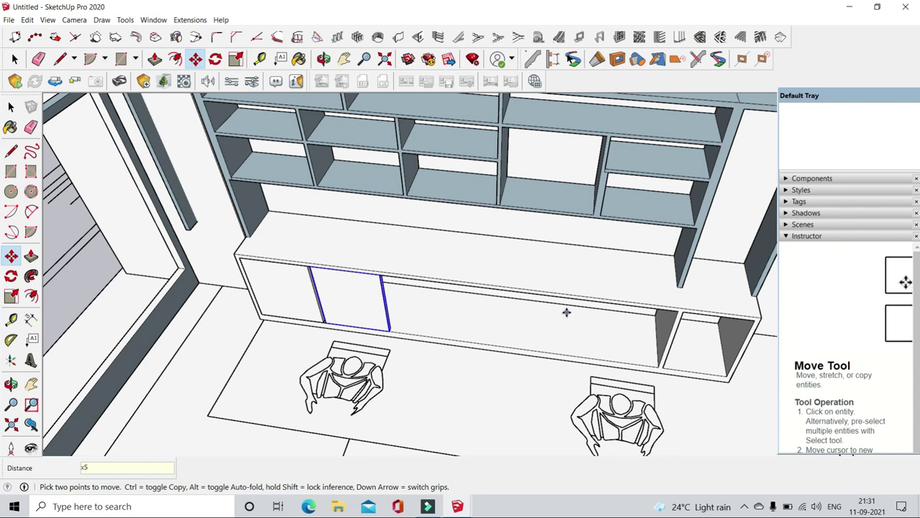
{"action": "key", "text": "Return"}
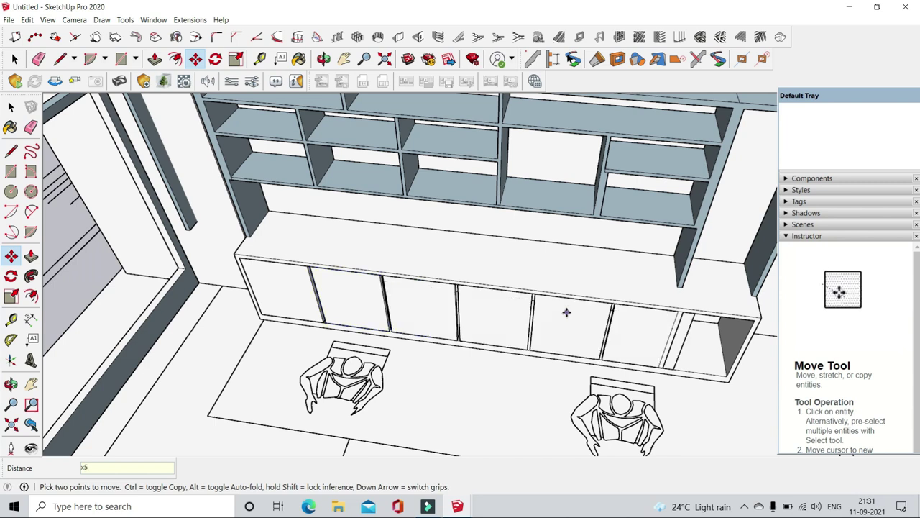
{"action": "scroll", "coordinate": [652, 312], "scroll_direction": "up", "scroll_amount": 5}
{"action": "middle_click_drag", "start_coordinate": [709, 355], "coordinate": [692, 353]}
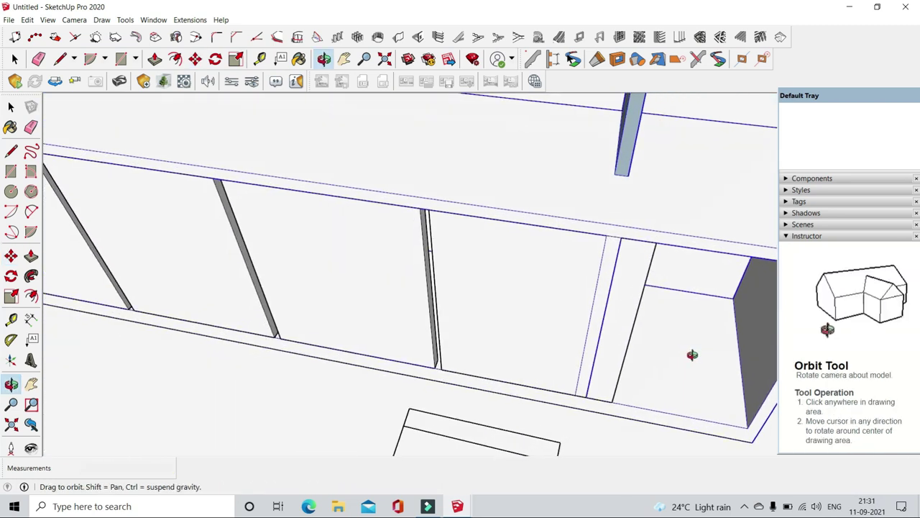
- Select all six door panels
{"action": "key", "text": "space"}
{"action": "scroll", "coordinate": [596, 311], "scroll_direction": "down", "scroll_amount": 3}
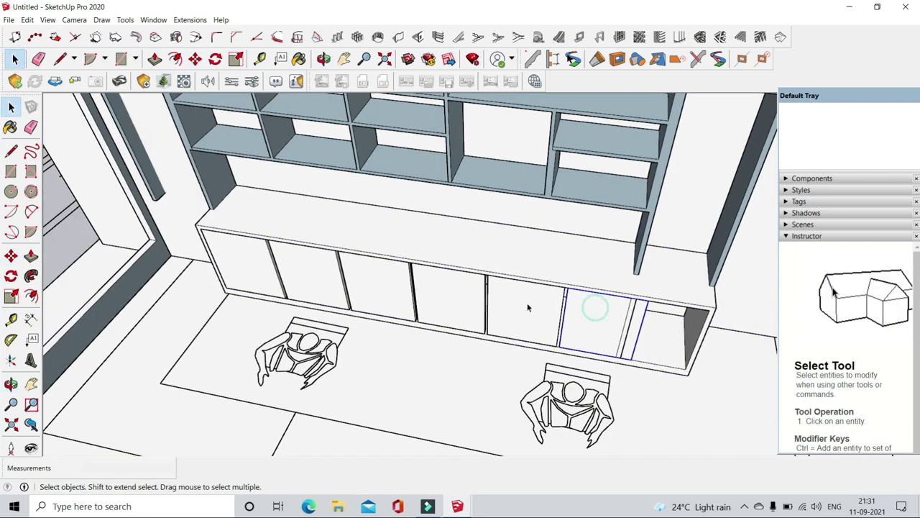
{"action": "left_click", "coordinate": [448, 300], "text": "shift"}
{"action": "left_click", "coordinate": [374, 294], "text": "shift"}
{"action": "left_click", "coordinate": [301, 290], "text": "shift"}
{"action": "left_click", "coordinate": [256, 281], "text": "shift"}
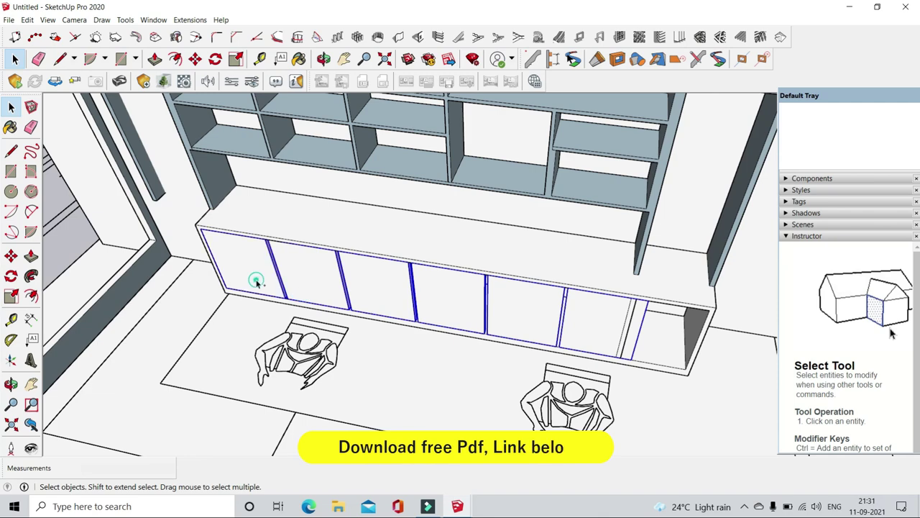
- Stretch the selected doors with the Scale side grip to meet the cabinet's end
{"action": "left_click", "coordinate": [236, 59]}
{"action": "middle_click_drag", "start_coordinate": [641, 349], "coordinate": [530, 355]}
{"action": "scroll", "coordinate": [594, 409], "scroll_direction": "up", "scroll_amount": 5}
{"action": "scroll", "coordinate": [551, 389], "scroll_direction": "up", "scroll_amount": 3}
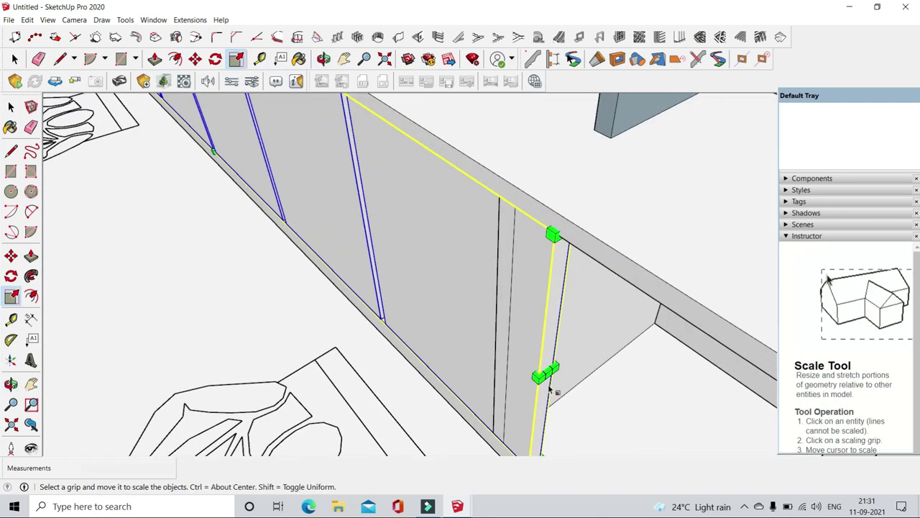
{"action": "left_click", "coordinate": [547, 372]}
{"action": "scroll", "coordinate": [549, 372], "scroll_direction": "down", "scroll_amount": 2}
{"action": "scroll", "coordinate": [487, 281], "scroll_direction": "up", "scroll_amount": 2}
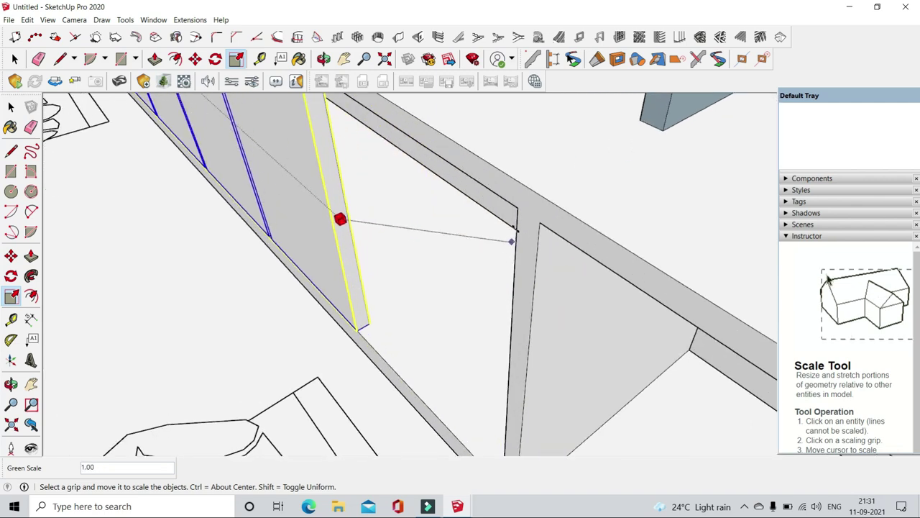
{"action": "middle_click_drag", "start_coordinate": [517, 206], "coordinate": [602, 328]}
{"action": "scroll", "coordinate": [695, 324], "scroll_direction": "down", "scroll_amount": 3}
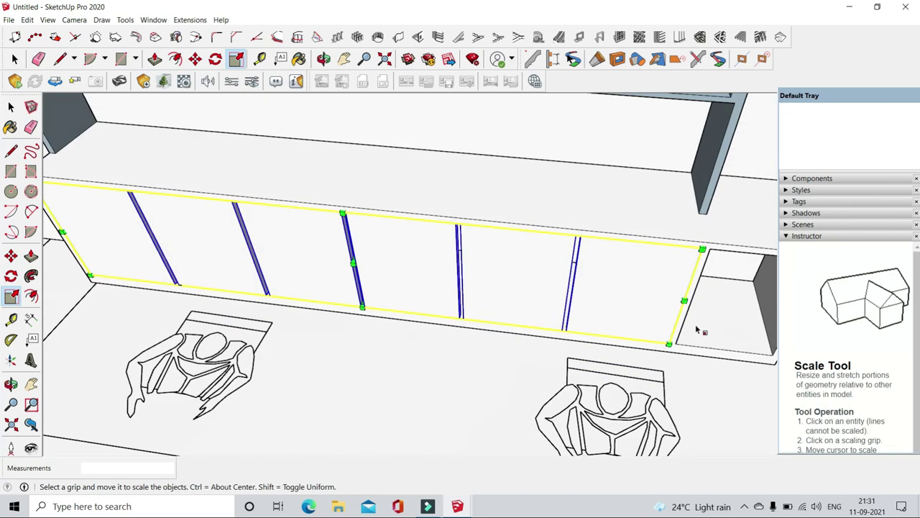
{"action": "middle_click_drag", "start_coordinate": [695, 324], "coordinate": [504, 215]}
{"action": "left_click", "coordinate": [15, 59]}
{"action": "middle_click_drag", "start_coordinate": [360, 314], "coordinate": [549, 302]}
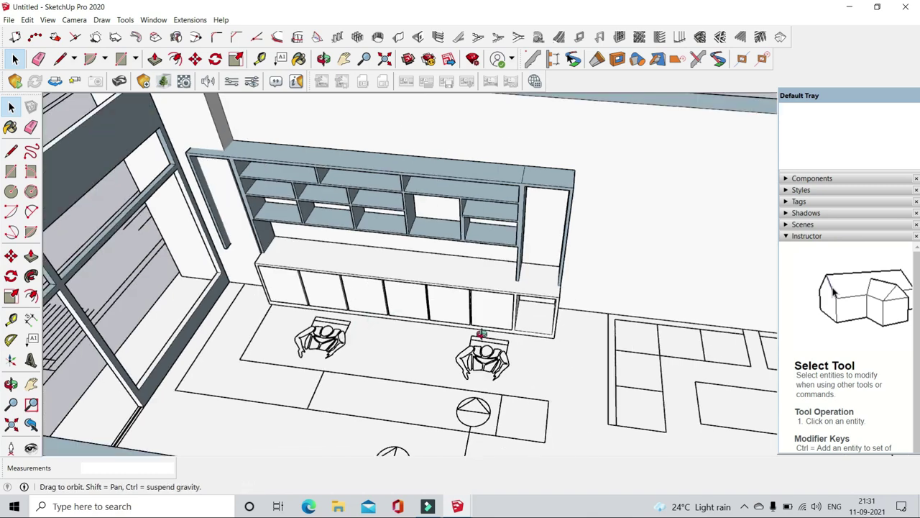
{"action": "scroll", "coordinate": [508, 306], "scroll_direction": "up", "scroll_amount": 3}
{"action": "scroll", "coordinate": [508, 306], "scroll_direction": "up", "scroll_amount": 3}
- Start a rectangle at the gap between two cabinet doors, then abandon it
{"action": "scroll", "coordinate": [461, 304], "scroll_direction": "up", "scroll_amount": 2}
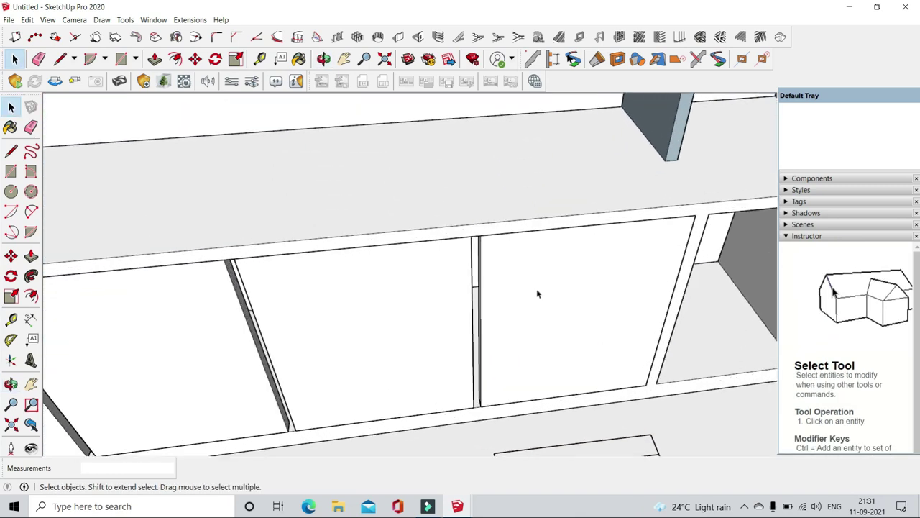
{"action": "scroll", "coordinate": [539, 294], "scroll_direction": "down", "scroll_amount": 5}
{"action": "scroll", "coordinate": [267, 324], "scroll_direction": "up", "scroll_amount": 4}
{"action": "scroll", "coordinate": [455, 286], "scroll_direction": "up", "scroll_amount": 2}
{"action": "scroll", "coordinate": [454, 286], "scroll_direction": "down", "scroll_amount": 5}
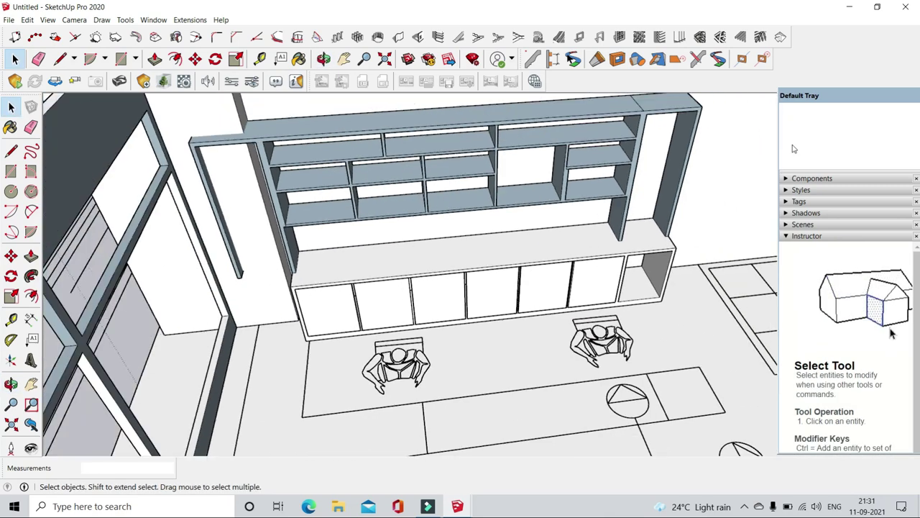
{"action": "left_click", "coordinate": [120, 59]}
{"action": "scroll", "coordinate": [345, 337], "scroll_direction": "up", "scroll_amount": 3}
{"action": "scroll", "coordinate": [322, 333], "scroll_direction": "up", "scroll_amount": 3}
{"action": "scroll", "coordinate": [322, 332], "scroll_direction": "up", "scroll_amount": 3}
{"action": "left_click", "coordinate": [368, 320]}
{"action": "scroll", "coordinate": [369, 320], "scroll_direction": "down", "scroll_amount": 2}
{"action": "scroll", "coordinate": [388, 338], "scroll_direction": "up", "scroll_amount": 2}
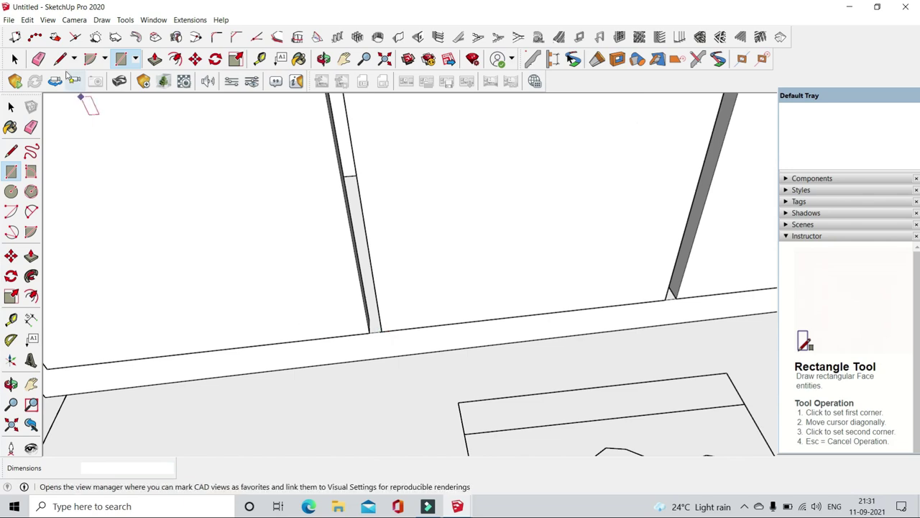
- Select the cabinet edges near the gap
{"action": "left_click", "coordinate": [14, 58]}
{"action": "scroll", "coordinate": [421, 317], "scroll_direction": "down", "scroll_amount": 3}
{"action": "scroll", "coordinate": [421, 316], "scroll_direction": "down", "scroll_amount": 3}
{"action": "left_click", "coordinate": [322, 187]}
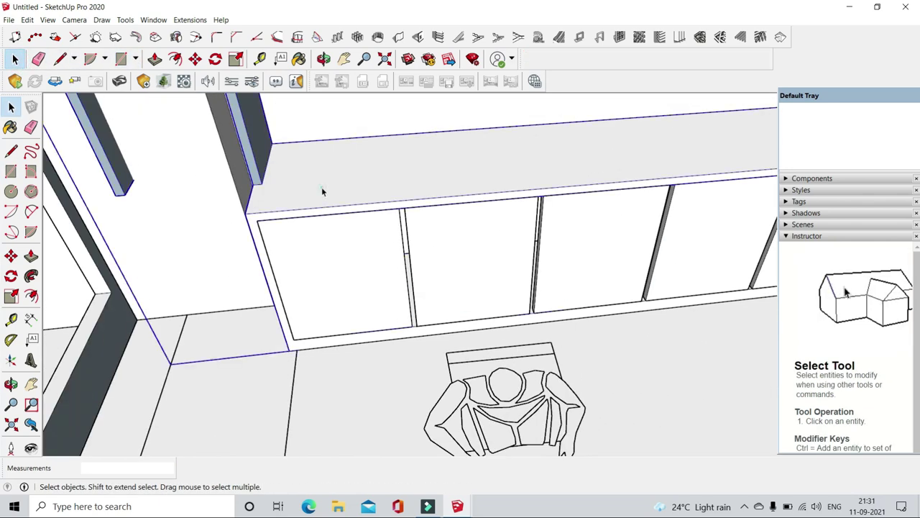
{"action": "scroll", "coordinate": [321, 187], "scroll_direction": "up", "scroll_amount": 2}
- Draw a 2' 4 1/2" by 15/16" rectangle from the gap's bottom corner to its top
{"action": "left_click", "coordinate": [121, 58]}
{"action": "scroll", "coordinate": [439, 324], "scroll_direction": "up", "scroll_amount": 2}
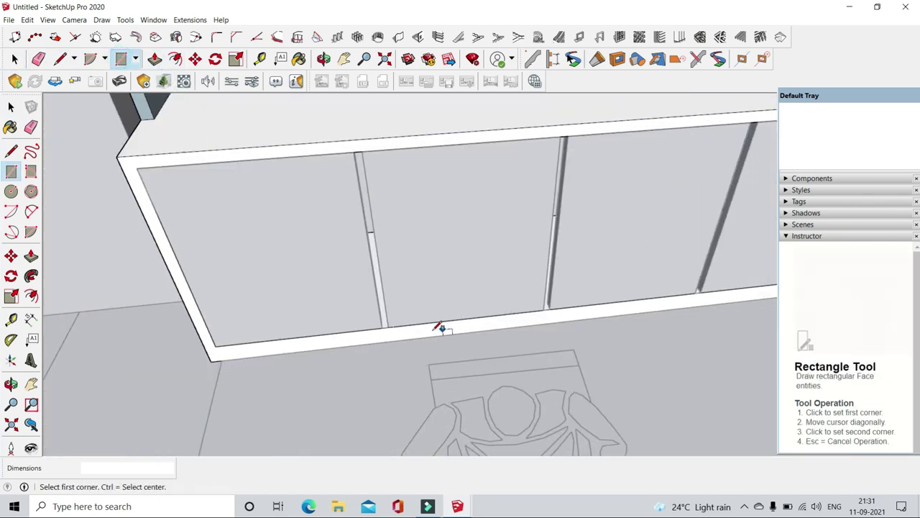
{"action": "scroll", "coordinate": [376, 322], "scroll_direction": "up", "scroll_amount": 2}
{"action": "left_click", "coordinate": [372, 327]}
{"action": "scroll", "coordinate": [447, 339], "scroll_direction": "down", "scroll_amount": 2}
{"action": "scroll", "coordinate": [362, 119], "scroll_direction": "up", "scroll_amount": 2}
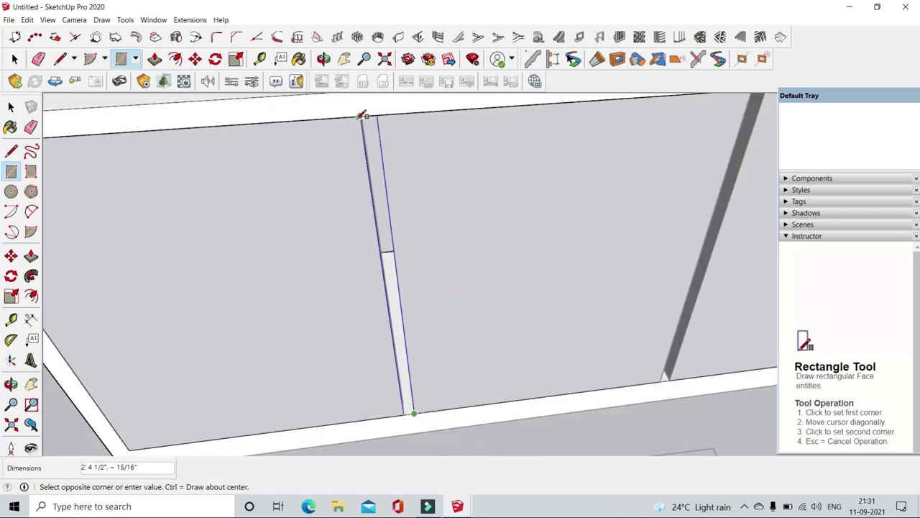
{"action": "left_click", "coordinate": [361, 116]}
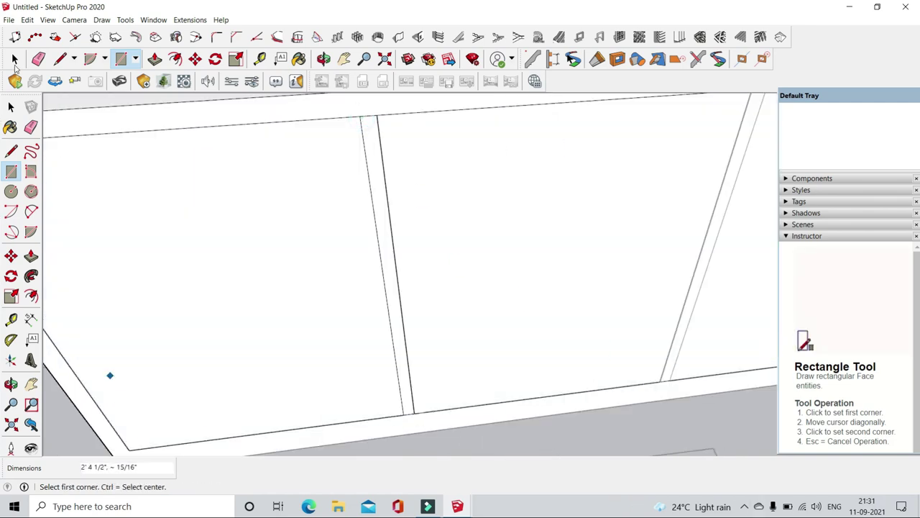
- Window-select the new divider strip
{"action": "left_click", "coordinate": [14, 60]}
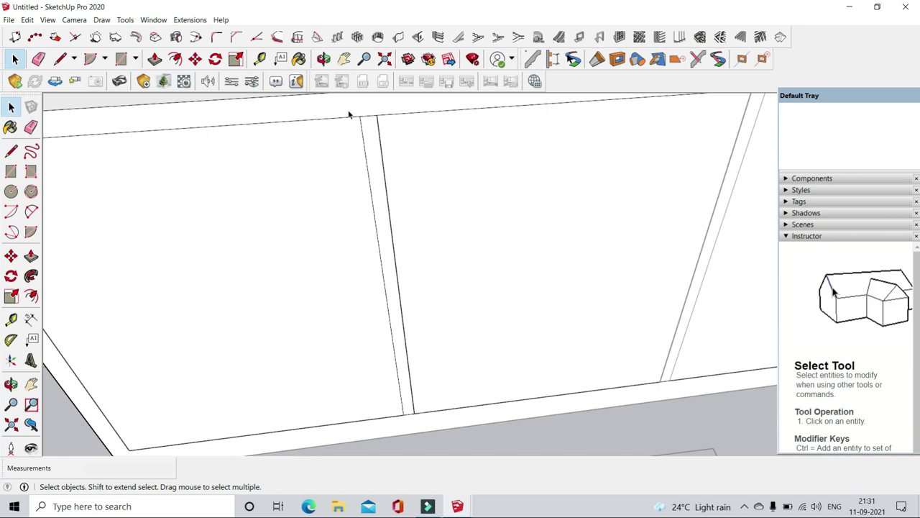
{"action": "scroll", "coordinate": [349, 115], "scroll_direction": "down", "scroll_amount": 1}
{"action": "left_click_drag", "start_coordinate": [345, 109], "coordinate": [424, 374]}
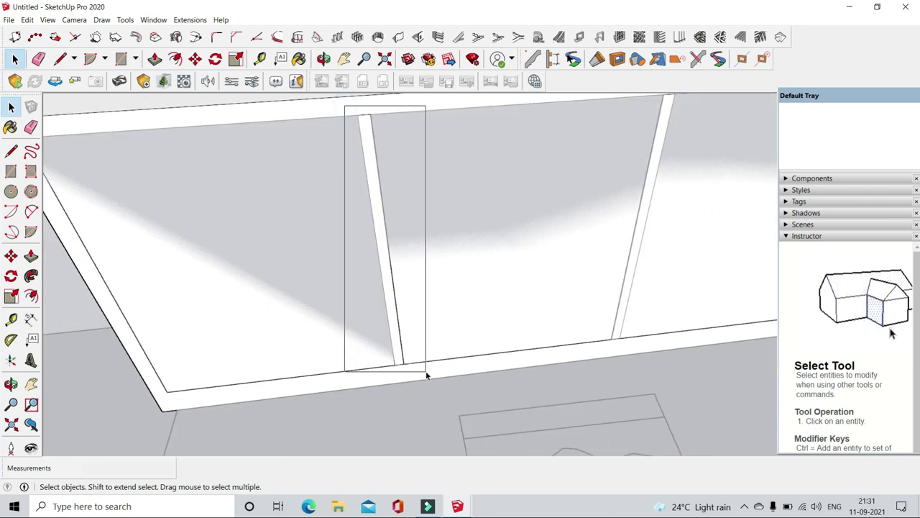
{"action": "left_click", "coordinate": [194, 58]}
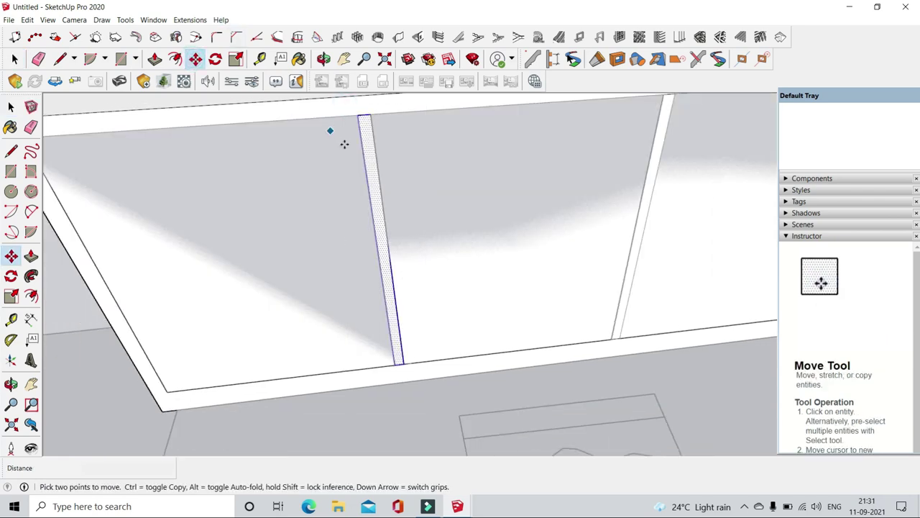
{"action": "scroll", "coordinate": [329, 129], "scroll_direction": "down", "scroll_amount": 2}
{"action": "left_click", "coordinate": [149, 147]}
{"action": "key", "text": "ctrl"}
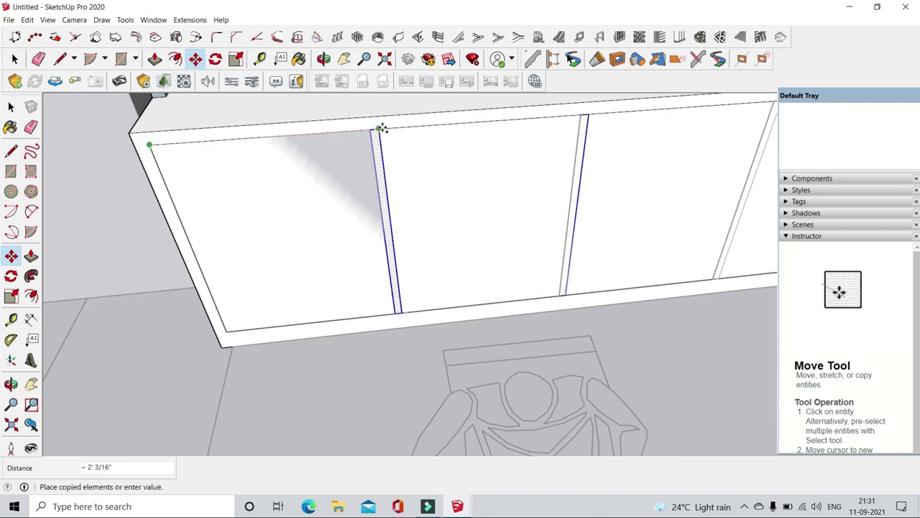
{"action": "left_click", "coordinate": [380, 128]}
{"action": "left_click", "coordinate": [380, 130]}
{"action": "key", "text": "ctrl"}
{"action": "left_click", "coordinate": [590, 117]}
{"action": "mouse_move", "coordinate": [393, 171]}
{"action": "middle_mouse_down"}
{"action": "mouse_move", "coordinate": [589, 129]}
{"action": "mouse_move", "coordinate": [453, 137]}
{"action": "middle_mouse_up"}
{"action": "left_click", "coordinate": [636, 128]}
{"action": "key", "text": "ctrl"}
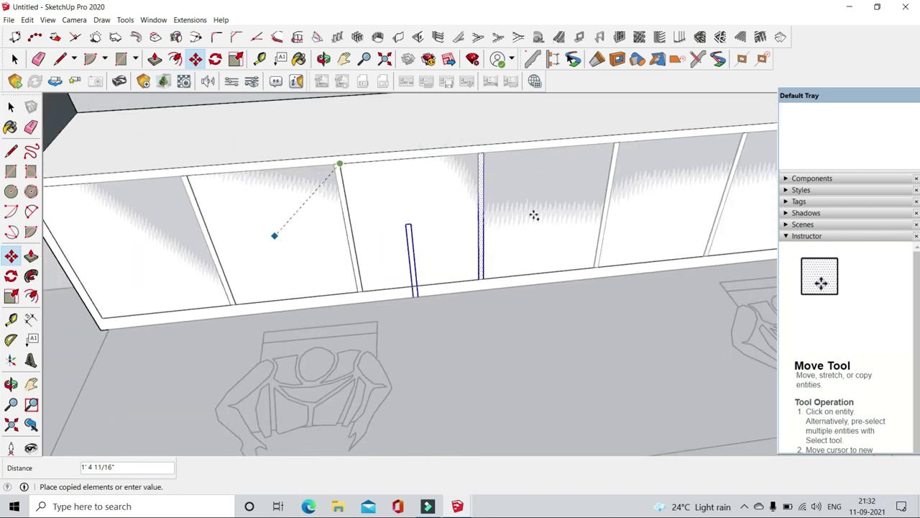
{"action": "left_click", "coordinate": [471, 142]}
{"action": "left_click", "coordinate": [471, 144]}
{"action": "key", "text": "ctrl"}
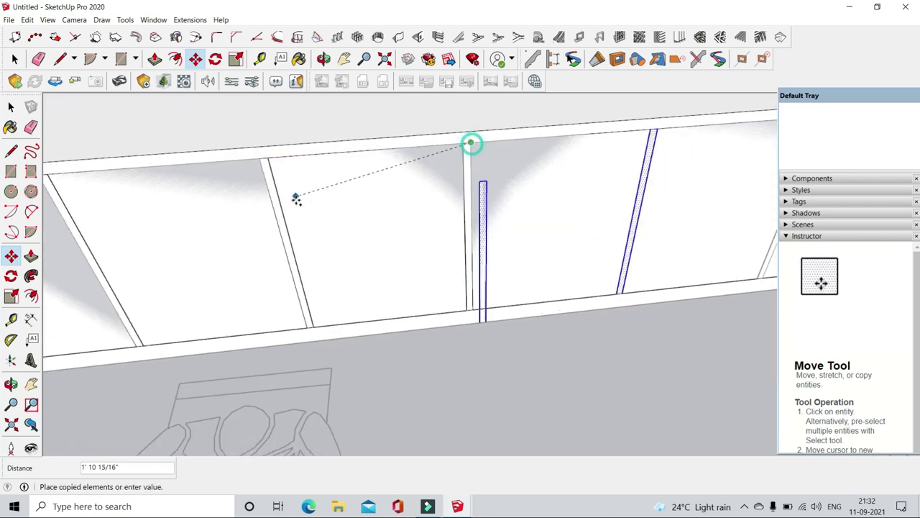
{"action": "middle_click_drag", "start_coordinate": [297, 199], "coordinate": [526, 169]}
{"action": "scroll", "coordinate": [526, 168], "scroll_direction": "up", "scroll_amount": 2}
{"action": "left_click", "coordinate": [528, 151]}
{"action": "scroll", "coordinate": [391, 238], "scroll_direction": "down", "scroll_amount": 3}
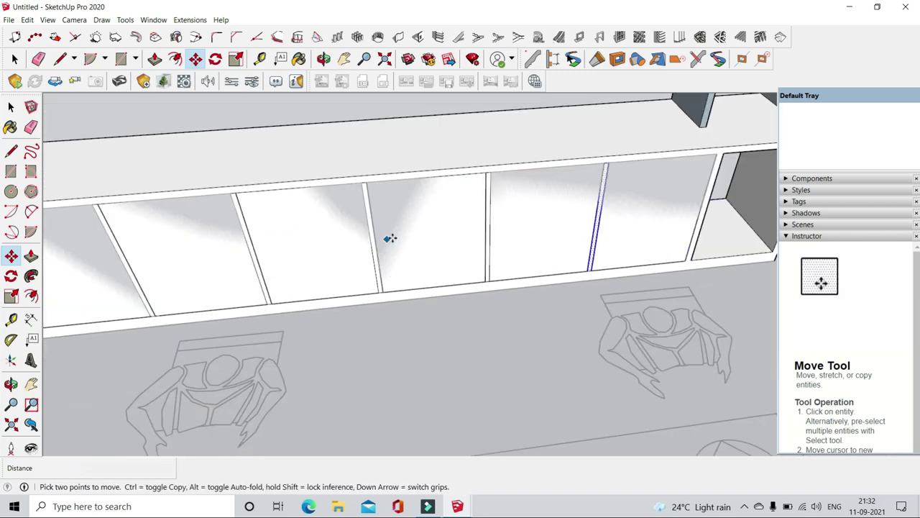
{"action": "middle_click_drag", "start_coordinate": [390, 238], "coordinate": [201, 146]}
{"action": "key", "text": "space"}
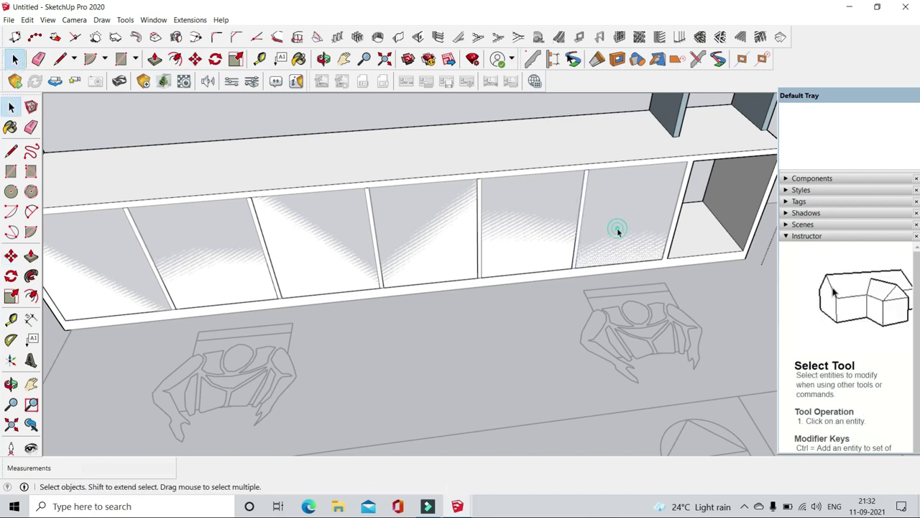
{"action": "left_click", "coordinate": [612, 263]}
{"action": "left_click", "coordinate": [538, 212]}
{"action": "left_click", "coordinate": [448, 218]}
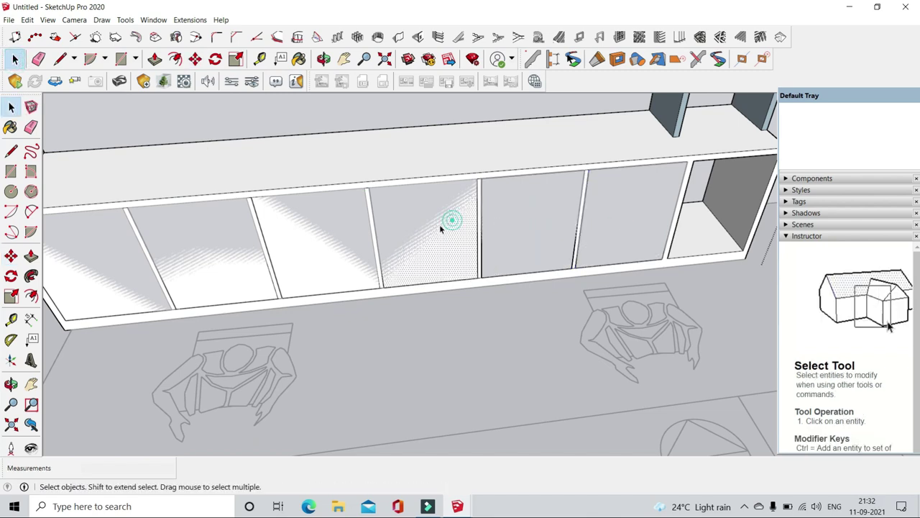
{"action": "left_click", "coordinate": [335, 229]}
{"action": "scroll", "coordinate": [379, 243], "scroll_direction": "down", "scroll_amount": 3}
{"action": "left_click", "coordinate": [298, 242]}
{"action": "left_click", "coordinate": [254, 253]}
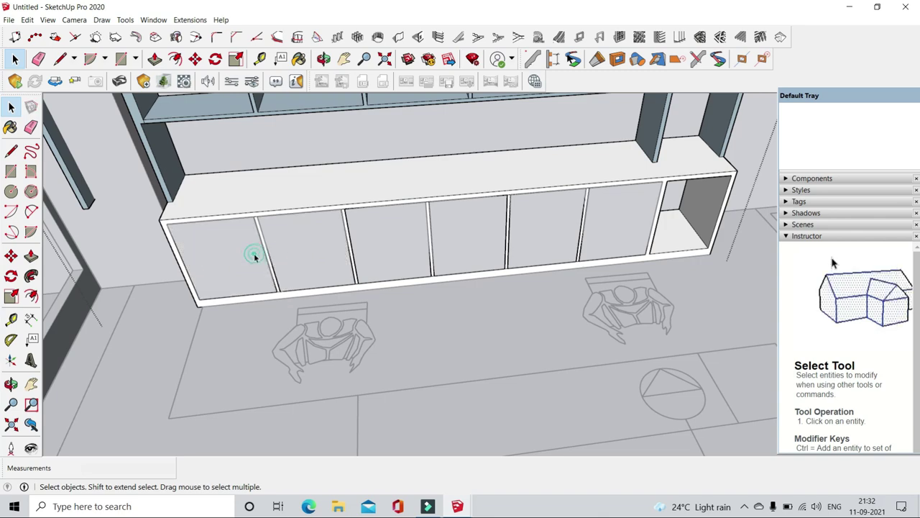
{"action": "scroll", "coordinate": [394, 338], "scroll_direction": "down", "scroll_amount": 2}
{"action": "middle_click_drag", "start_coordinate": [394, 338], "coordinate": [467, 335]}
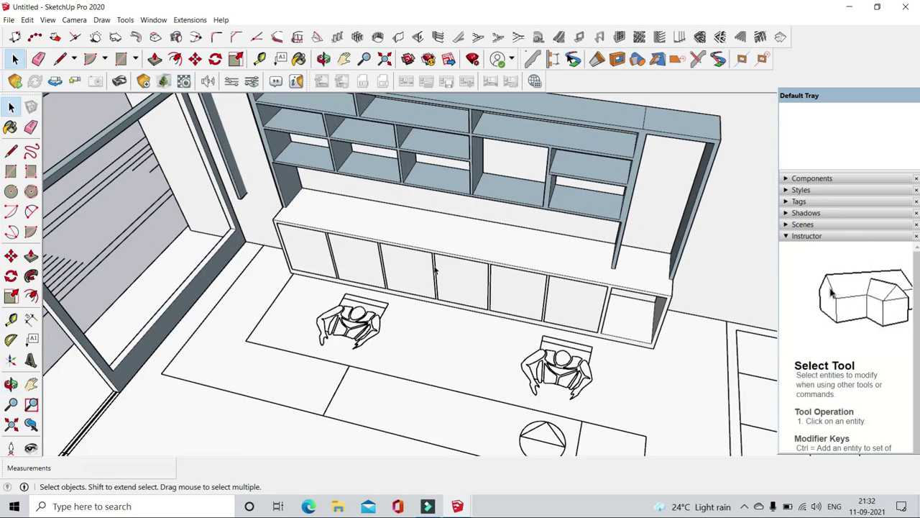
{"action": "scroll", "coordinate": [423, 241], "scroll_direction": "up", "scroll_amount": 5}
{"action": "scroll", "coordinate": [424, 239], "scroll_direction": "up", "scroll_amount": 3}
{"action": "scroll", "coordinate": [428, 234], "scroll_direction": "up", "scroll_amount": 2}
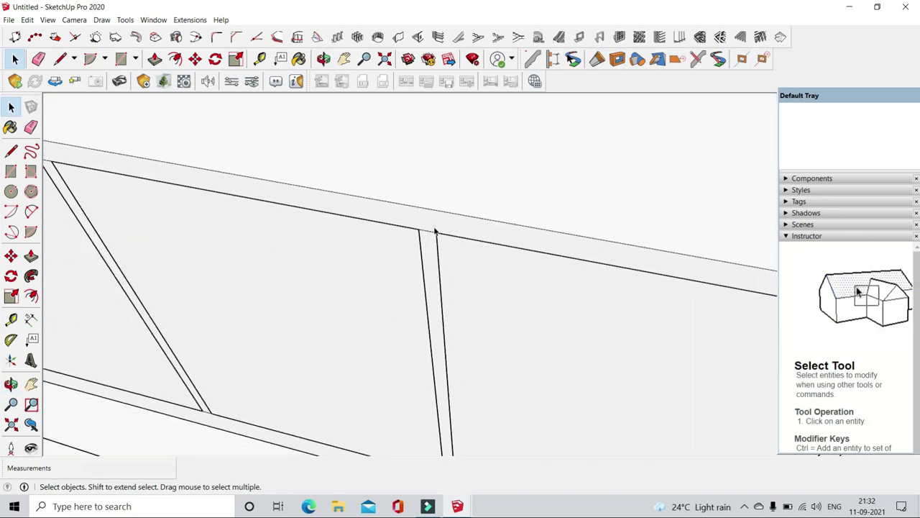
- With the Eraser active, frame the vertical divider at the cabinet's right end
{"action": "left_click", "coordinate": [434, 229]}
{"action": "left_click", "coordinate": [38, 59]}
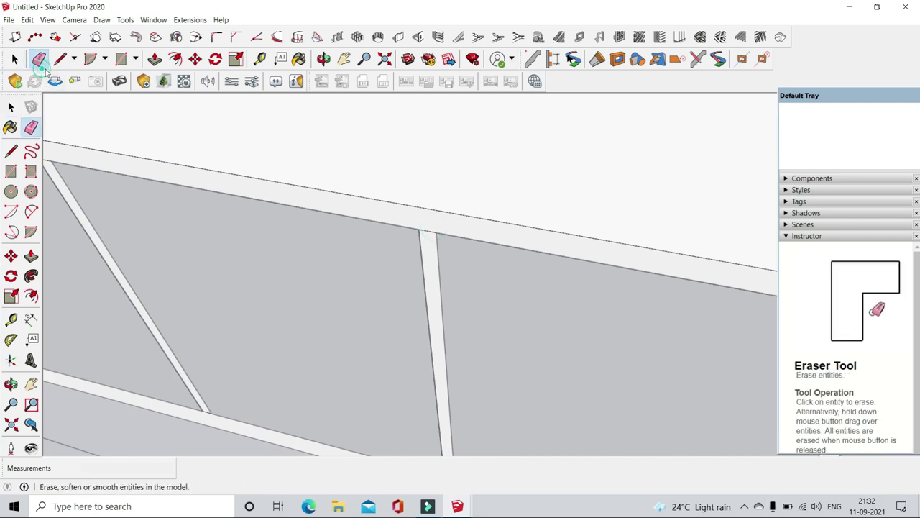
{"action": "scroll", "coordinate": [438, 221], "scroll_direction": "up", "scroll_amount": 1}
{"action": "middle_click_drag", "start_coordinate": [432, 228], "coordinate": [455, 429]}
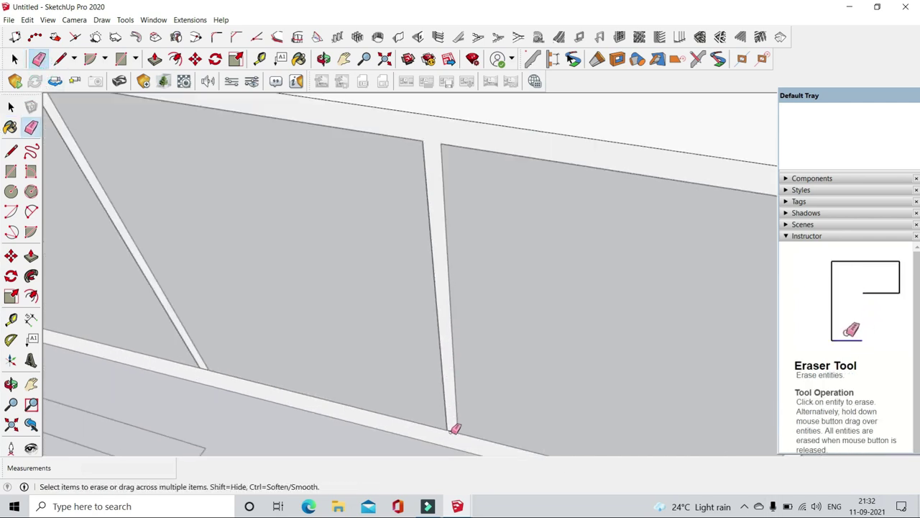
{"action": "mouse_move", "coordinate": [391, 327]}
{"action": "middle_mouse_down"}
{"action": "mouse_move", "coordinate": [654, 271]}
{"action": "mouse_move", "coordinate": [588, 259]}
{"action": "mouse_move", "coordinate": [544, 425]}
{"action": "mouse_move", "coordinate": [663, 230]}
{"action": "mouse_move", "coordinate": [772, 219]}
{"action": "middle_mouse_up"}
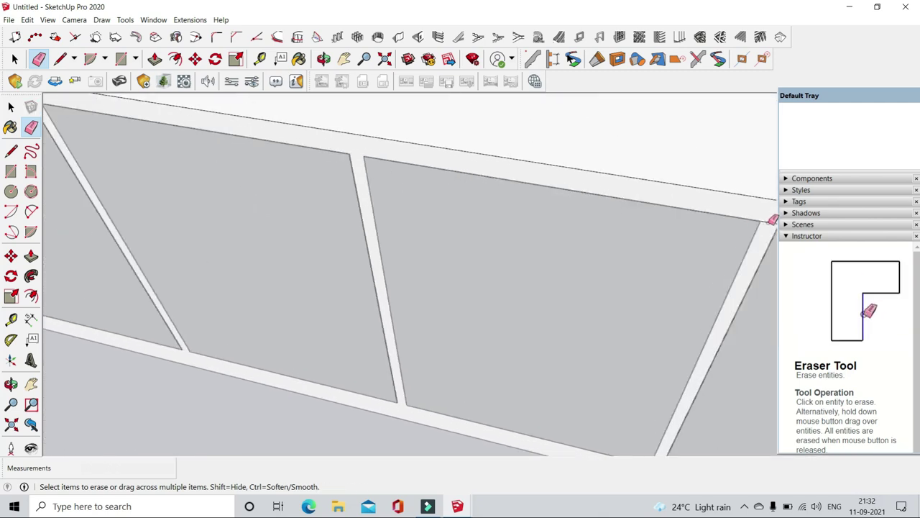
{"action": "scroll", "coordinate": [649, 367], "scroll_direction": "down", "scroll_amount": 3}
{"action": "scroll", "coordinate": [623, 360], "scroll_direction": "up", "scroll_amount": 2}
{"action": "scroll", "coordinate": [352, 261], "scroll_direction": "down", "scroll_amount": 3}
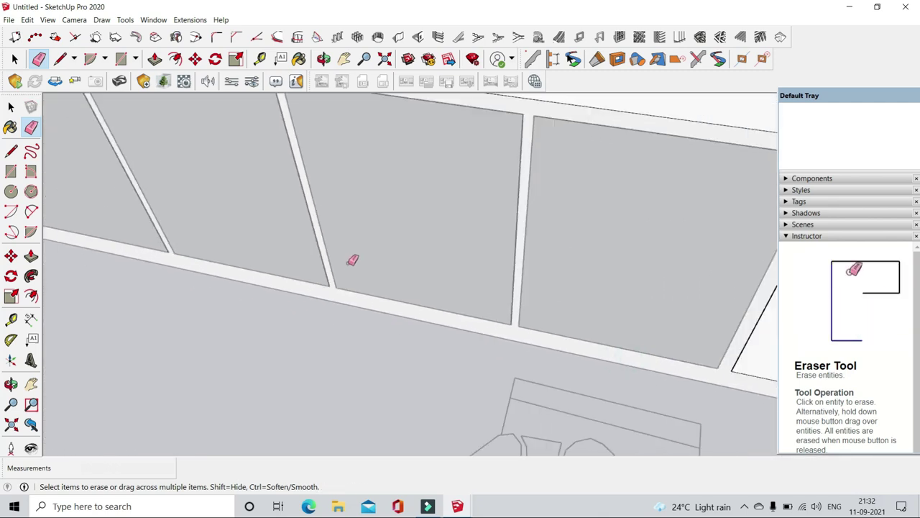
{"action": "scroll", "coordinate": [562, 239], "scroll_direction": "down", "scroll_amount": 2}
{"action": "scroll", "coordinate": [702, 261], "scroll_direction": "down", "scroll_amount": 3}
{"action": "scroll", "coordinate": [409, 206], "scroll_direction": "up", "scroll_amount": 2}
{"action": "scroll", "coordinate": [516, 211], "scroll_direction": "up", "scroll_amount": 2}
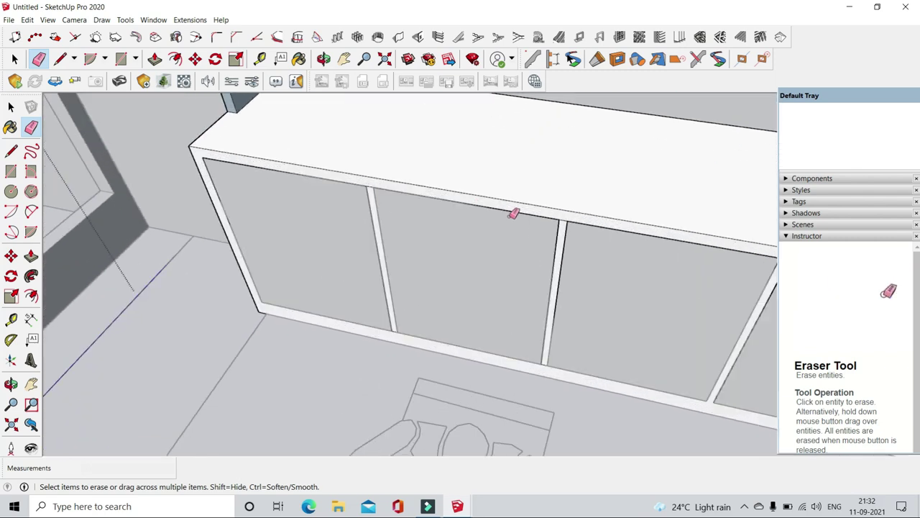
{"action": "scroll", "coordinate": [581, 215], "scroll_direction": "up", "scroll_amount": 2}
{"action": "scroll", "coordinate": [563, 339], "scroll_direction": "up", "scroll_amount": 1}
{"action": "scroll", "coordinate": [558, 374], "scroll_direction": "up", "scroll_amount": 2}
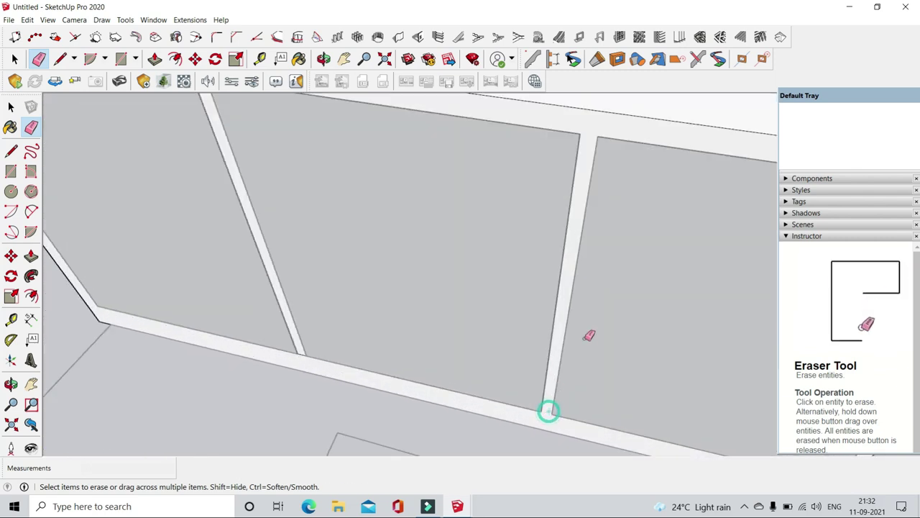
- Erase the right-end divider edge, leaving the last compartment open, then return to Select
{"action": "left_click", "coordinate": [548, 410]}
{"action": "scroll", "coordinate": [305, 364], "scroll_direction": "up", "scroll_amount": 2}
{"action": "scroll", "coordinate": [349, 242], "scroll_direction": "down", "scroll_amount": 2}
{"action": "scroll", "coordinate": [376, 305], "scroll_direction": "down", "scroll_amount": 2}
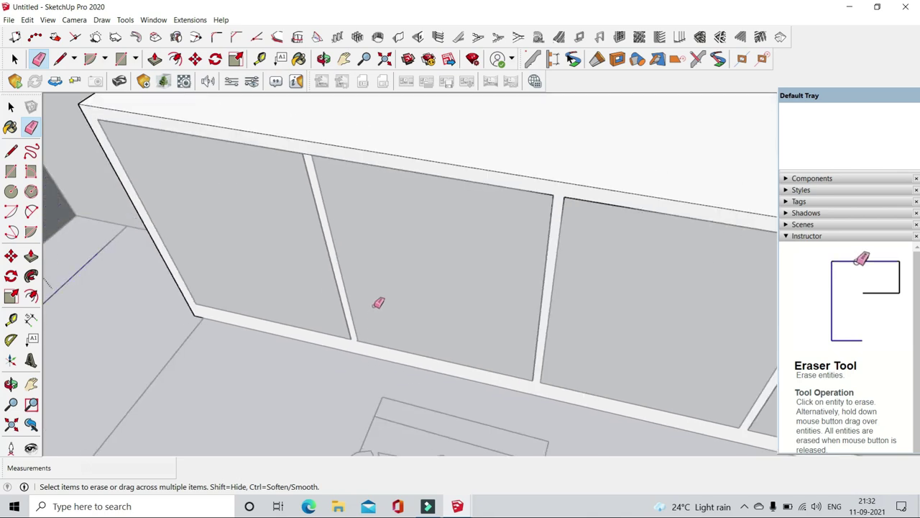
{"action": "scroll", "coordinate": [323, 180], "scroll_direction": "up", "scroll_amount": 3}
{"action": "scroll", "coordinate": [328, 182], "scroll_direction": "up", "scroll_amount": 2}
{"action": "scroll", "coordinate": [285, 191], "scroll_direction": "down", "scroll_amount": 3}
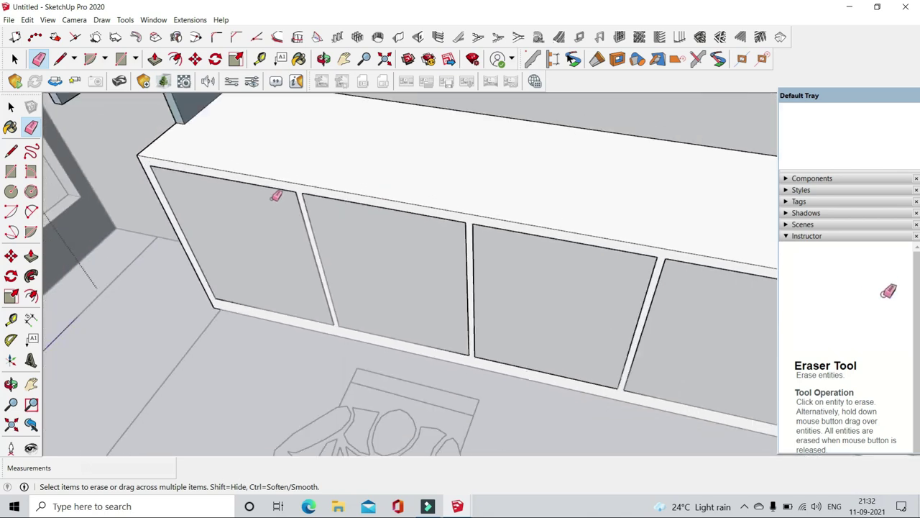
{"action": "key", "text": "space"}
{"action": "scroll", "coordinate": [220, 368], "scroll_direction": "down", "scroll_amount": 3}
{"action": "mouse_move", "coordinate": [248, 341]}
{"action": "middle_mouse_down"}
{"action": "mouse_move", "coordinate": [468, 324]}
{"action": "mouse_move", "coordinate": [561, 351]}
{"action": "middle_mouse_up"}
{"action": "scroll", "coordinate": [547, 367], "scroll_direction": "up", "scroll_amount": 4}
- Copy the neighbouring door panel over the open rightmost compartment
{"action": "scroll", "coordinate": [535, 376], "scroll_direction": "up", "scroll_amount": 2}
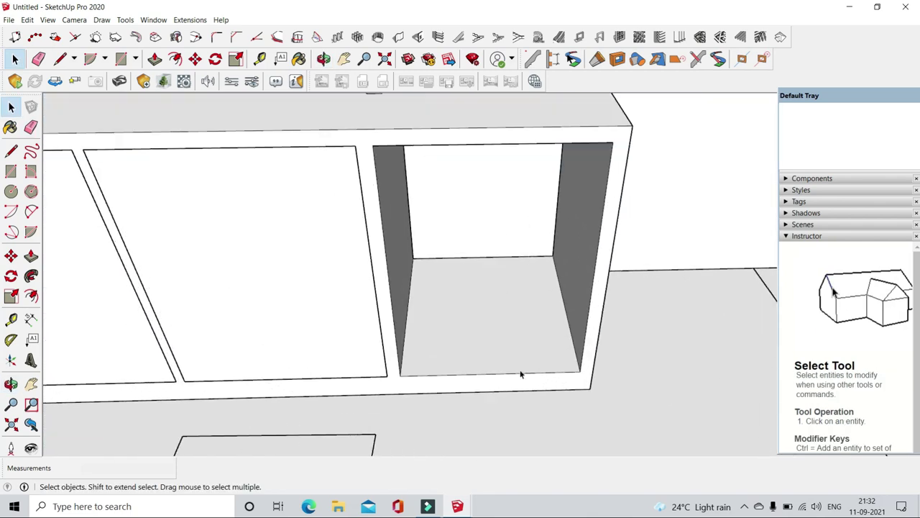
{"action": "scroll", "coordinate": [489, 302], "scroll_direction": "down", "scroll_amount": 2}
{"action": "key", "text": "p"}
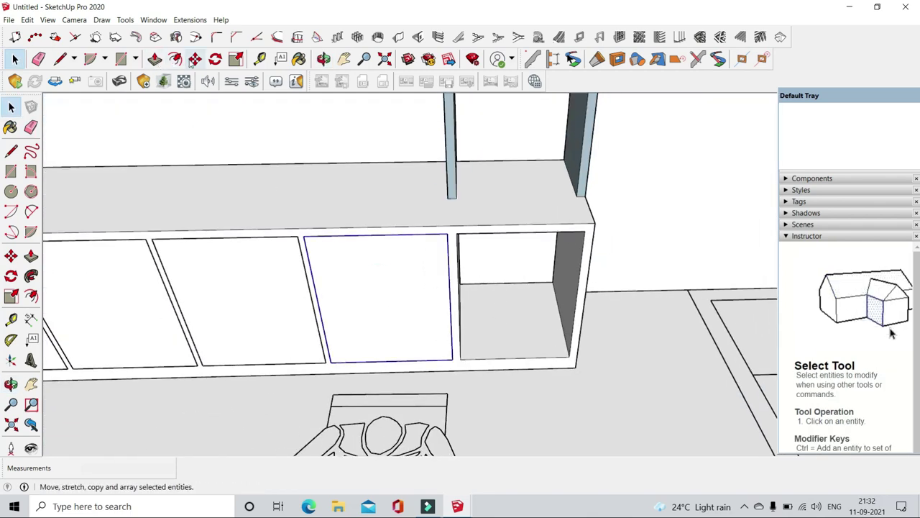
{"action": "left_click", "coordinate": [195, 59]}
{"action": "scroll", "coordinate": [288, 216], "scroll_direction": "up", "scroll_amount": 2}
{"action": "scroll", "coordinate": [287, 216], "scroll_direction": "up", "scroll_amount": 1}
{"action": "key", "text": "ctrl"}
{"action": "left_click", "coordinate": [285, 215]}
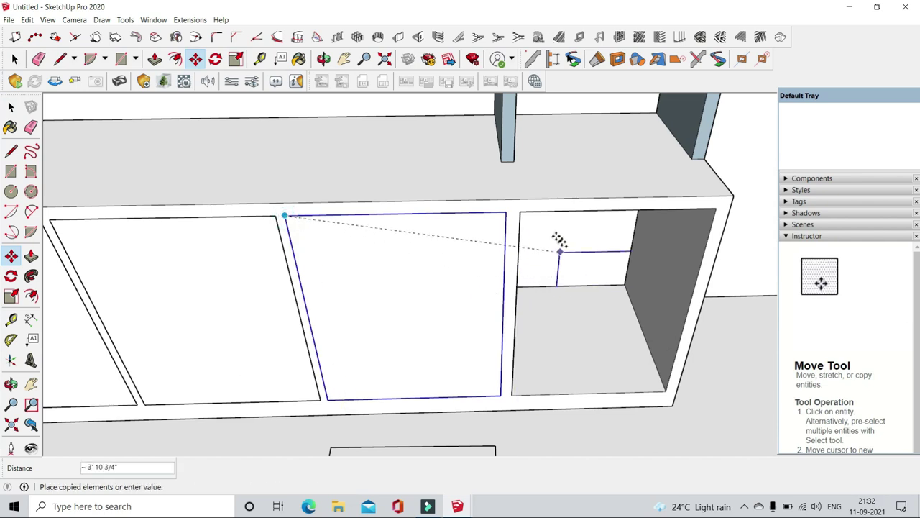
{"action": "left_click", "coordinate": [520, 212]}
- Scale the copied panel narrower from its side so it fits the compartment
{"action": "key", "text": "s"}
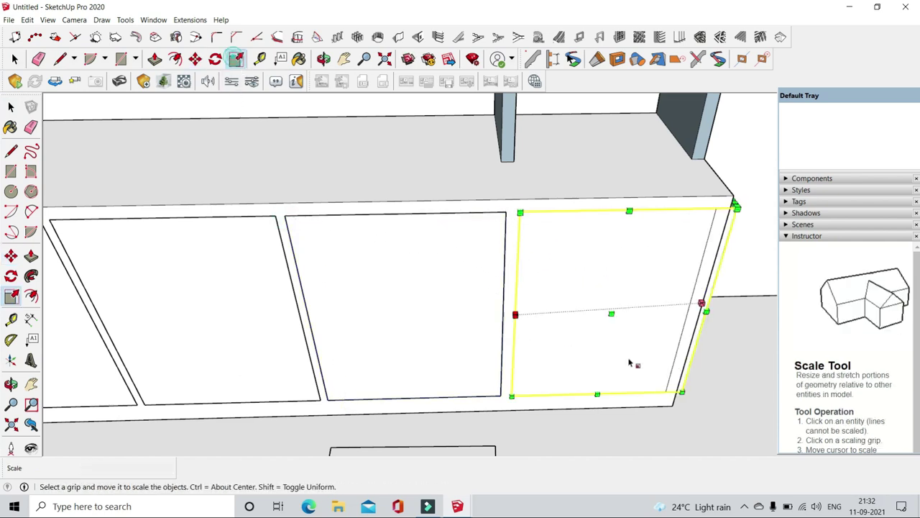
{"action": "middle_click_drag", "start_coordinate": [629, 364], "coordinate": [612, 441]}
{"action": "scroll", "coordinate": [586, 389], "scroll_direction": "up", "scroll_amount": 2}
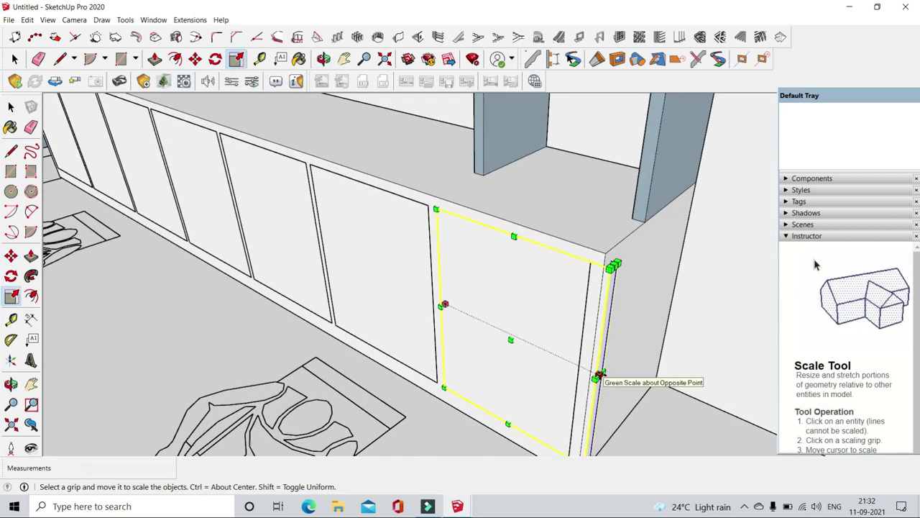
{"action": "left_click", "coordinate": [597, 377]}
{"action": "left_click", "coordinate": [592, 262]}
{"action": "key", "text": "space"}
{"action": "scroll", "coordinate": [421, 417], "scroll_direction": "down", "scroll_amount": 3}
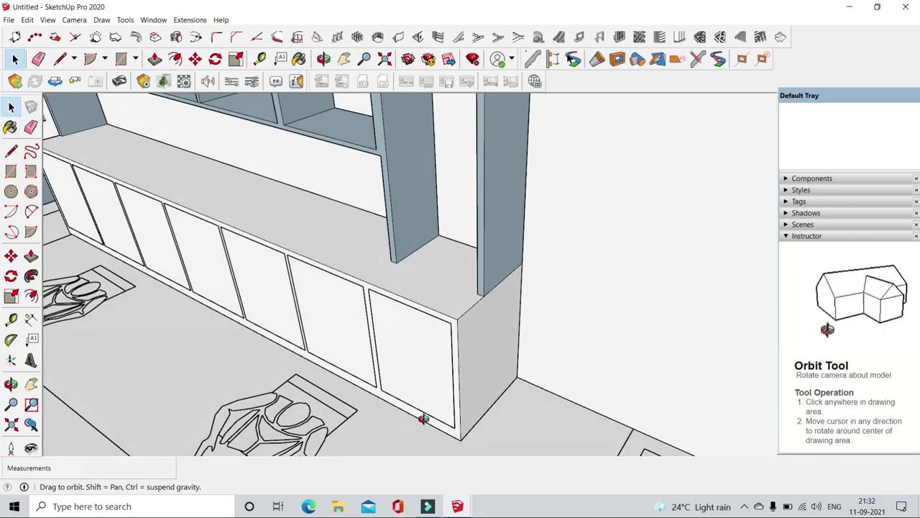
{"action": "mouse_move", "coordinate": [422, 417]}
{"action": "middle_mouse_down"}
{"action": "mouse_move", "coordinate": [386, 360]}
{"action": "mouse_move", "coordinate": [429, 353]}
{"action": "mouse_move", "coordinate": [563, 276]}
{"action": "mouse_move", "coordinate": [323, 326]}
{"action": "middle_mouse_up"}
{"action": "scroll", "coordinate": [325, 338], "scroll_direction": "up", "scroll_amount": 2}
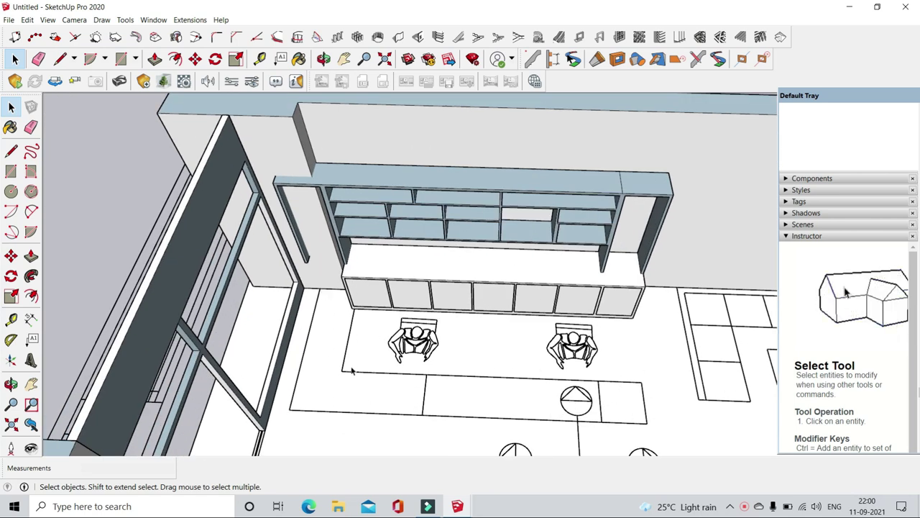
{"action": "middle_click_drag", "start_coordinate": [358, 314], "coordinate": [363, 350]}
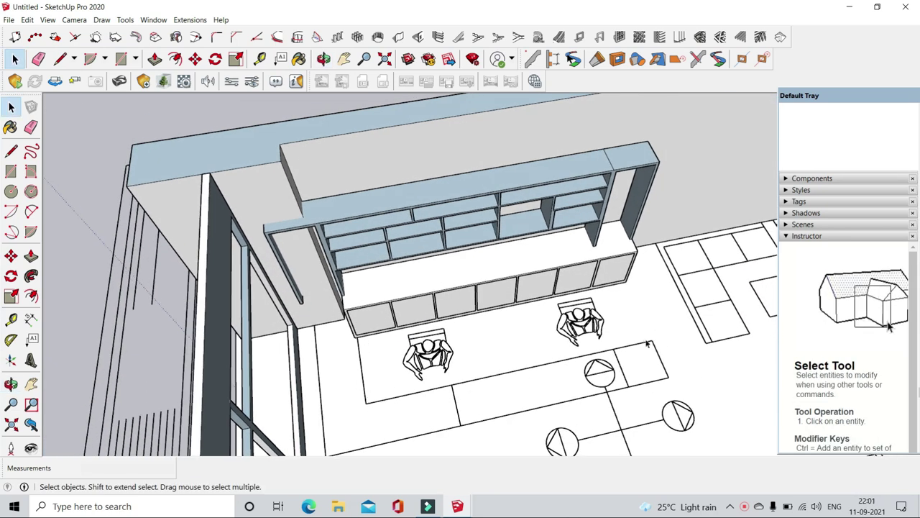
{"action": "scroll", "coordinate": [370, 407], "scroll_direction": "down", "scroll_amount": 5}
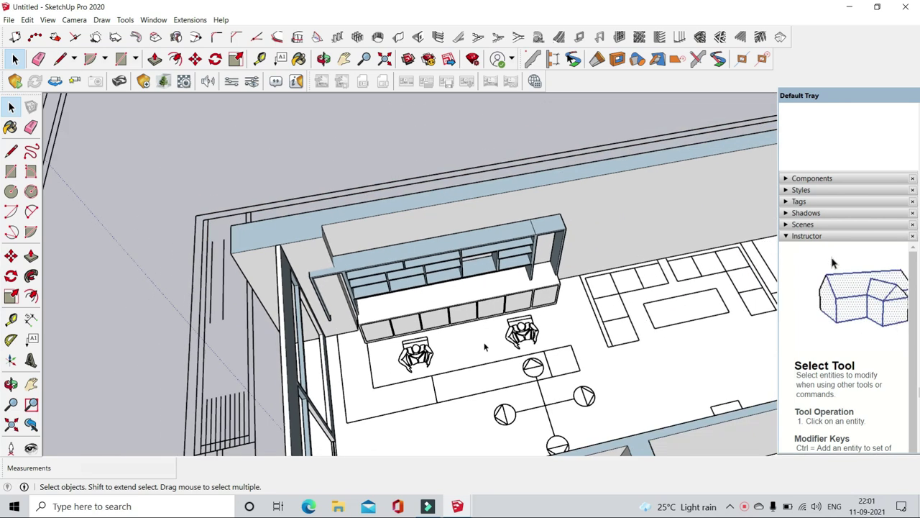
{"action": "middle_click_drag", "start_coordinate": [487, 345], "coordinate": [518, 259]}
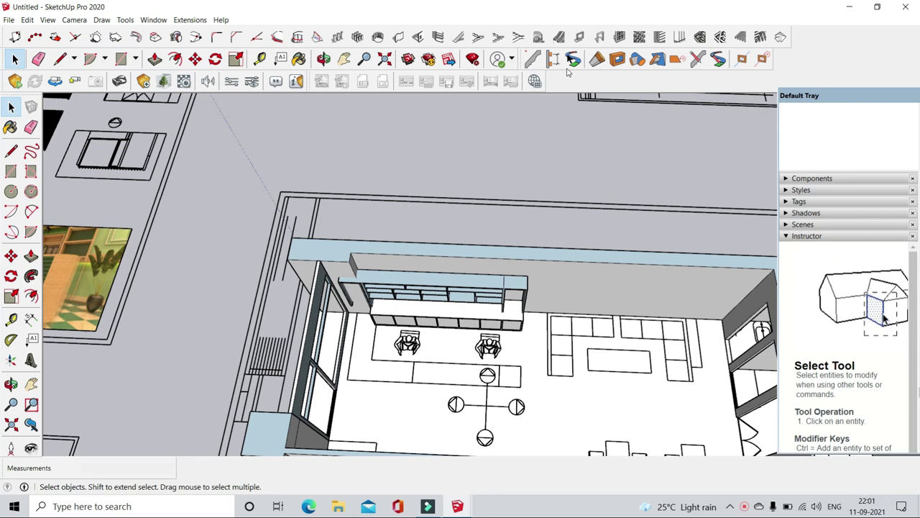
{"action": "scroll", "coordinate": [381, 363], "scroll_direction": "up", "scroll_amount": 3}
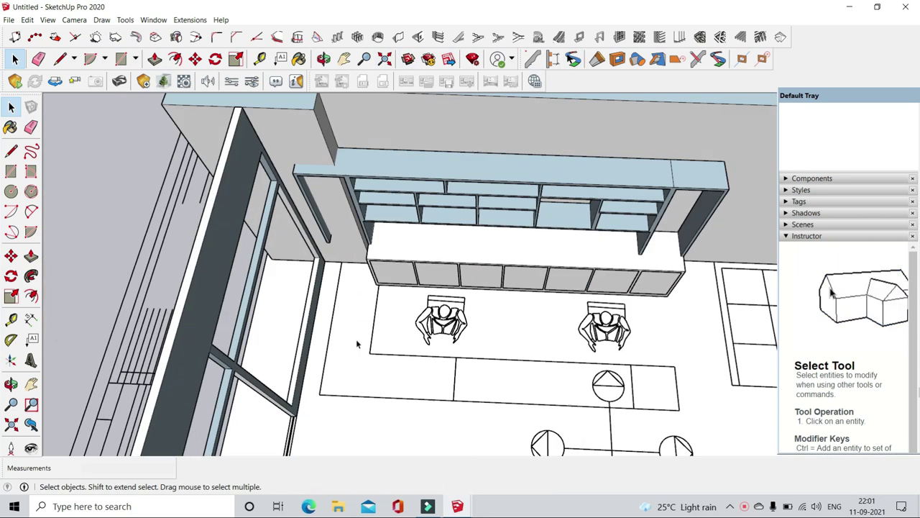
- Draw a 2',16' rectangle at the desk's left end, leaving it flat on the floor
{"action": "left_click", "coordinate": [121, 59]}
{"action": "left_click", "coordinate": [341, 262]}
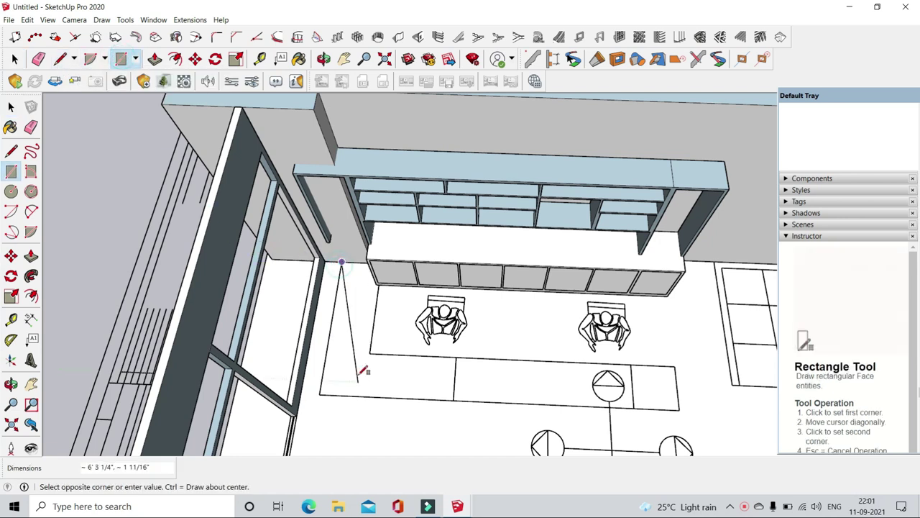
{"action": "key", "text": "Escape"}
{"action": "left_click", "coordinate": [321, 393]}
{"action": "type", "text": "2',16'"}
{"action": "key", "text": "Return"}
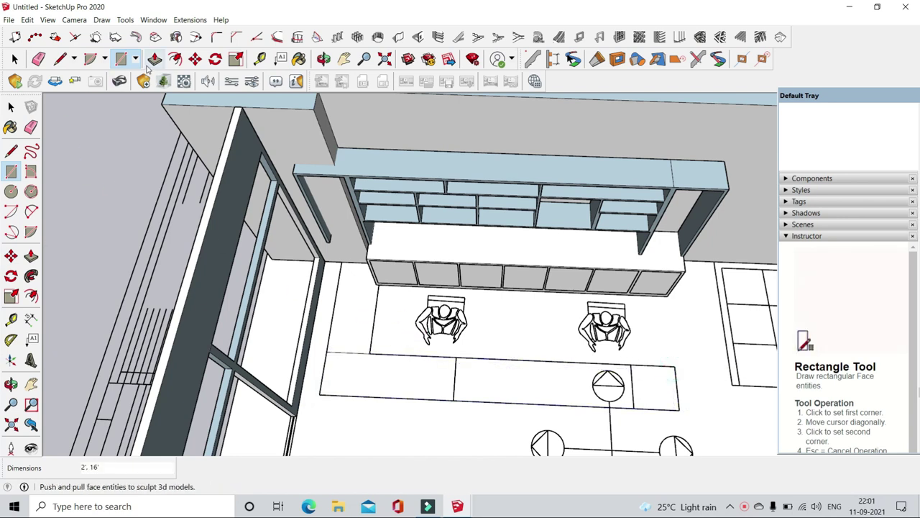
{"action": "left_click", "coordinate": [154, 59]}
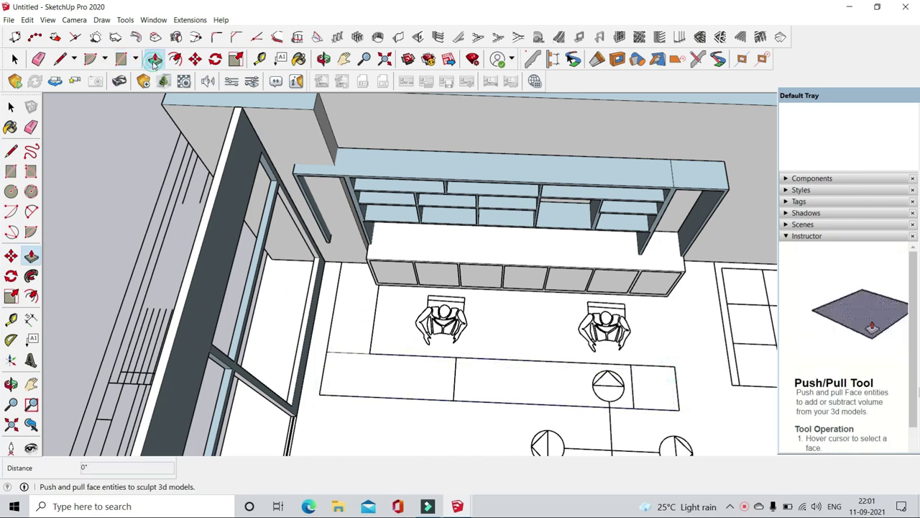
{"action": "left_click", "coordinate": [350, 346]}
{"action": "key", "text": "Escape"}
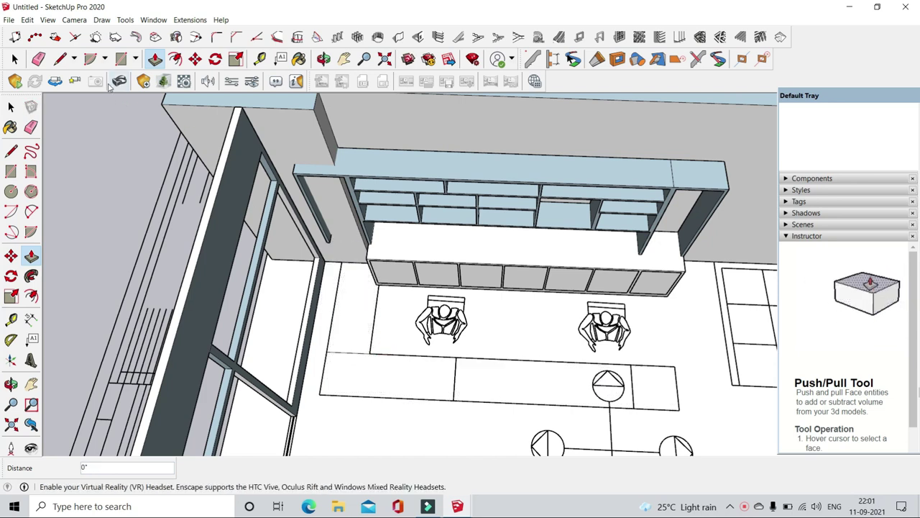
- Round the counter outline's left front corner with a 2-point arc
{"action": "left_click", "coordinate": [105, 58]}
{"action": "left_click", "coordinate": [115, 92]}
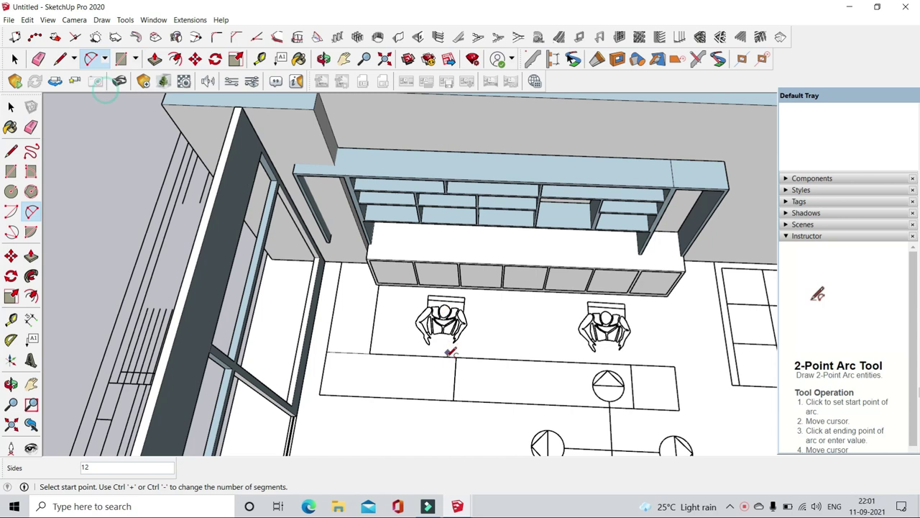
{"action": "scroll", "coordinate": [446, 349], "scroll_direction": "up", "scroll_amount": 3}
{"action": "scroll", "coordinate": [363, 323], "scroll_direction": "up", "scroll_amount": 2}
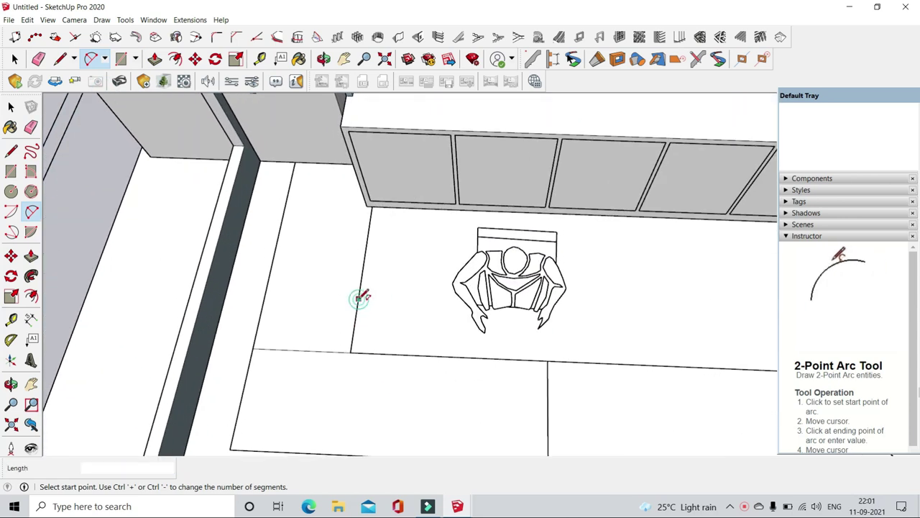
{"action": "left_click", "coordinate": [359, 298]}
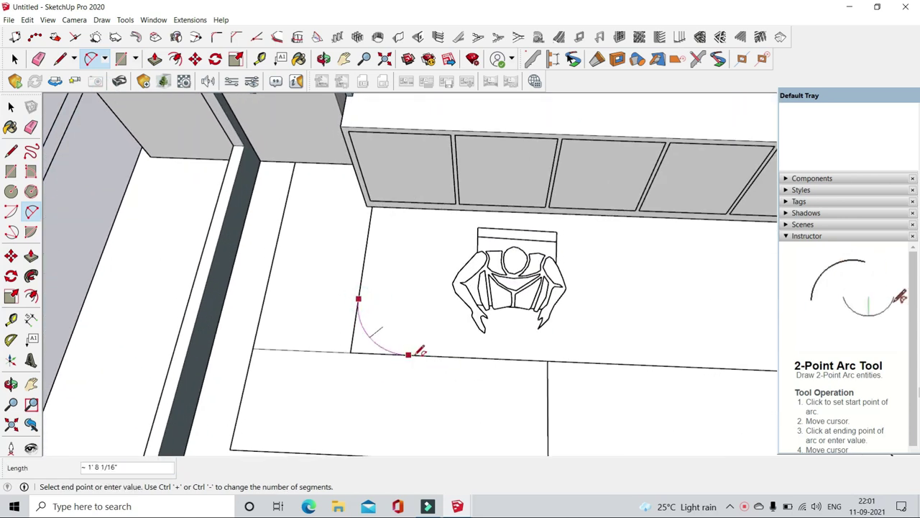
{"action": "left_click", "coordinate": [407, 354]}
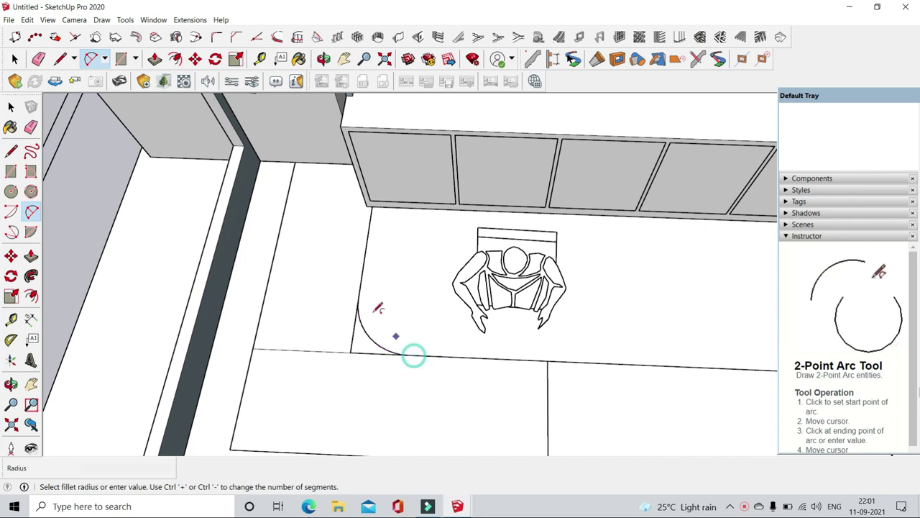
{"action": "left_click", "coordinate": [413, 355]}
{"action": "scroll", "coordinate": [413, 355], "scroll_direction": "down", "scroll_amount": 3}
{"action": "left_click", "coordinate": [15, 59]}
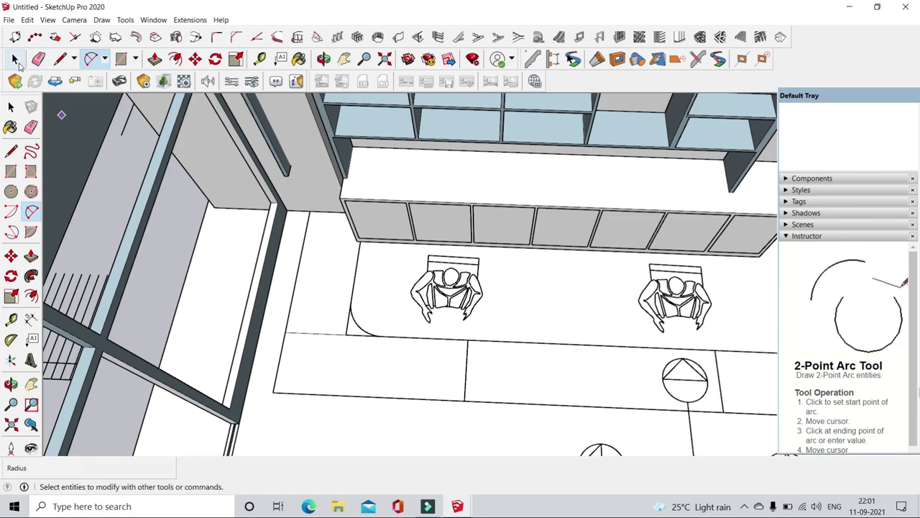
{"action": "left_click", "coordinate": [60, 58]}
{"action": "left_click", "coordinate": [92, 59]}
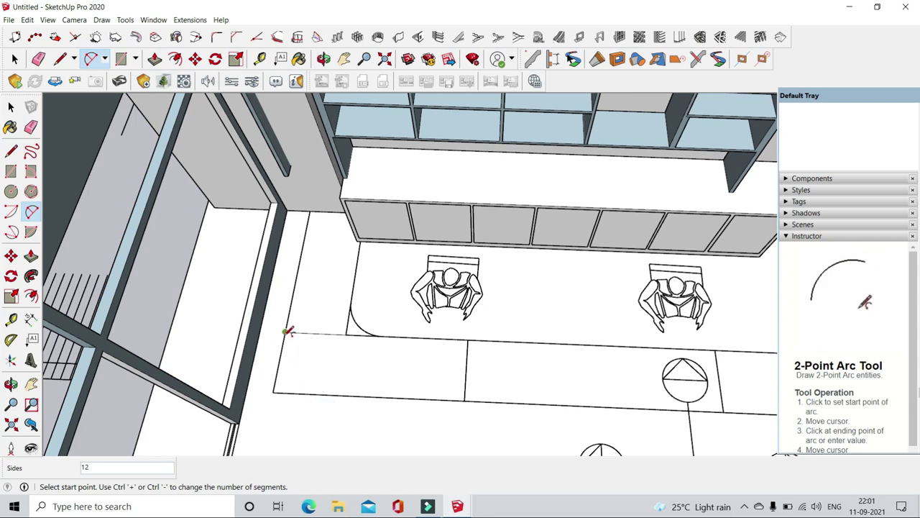
{"action": "left_click", "coordinate": [286, 332]}
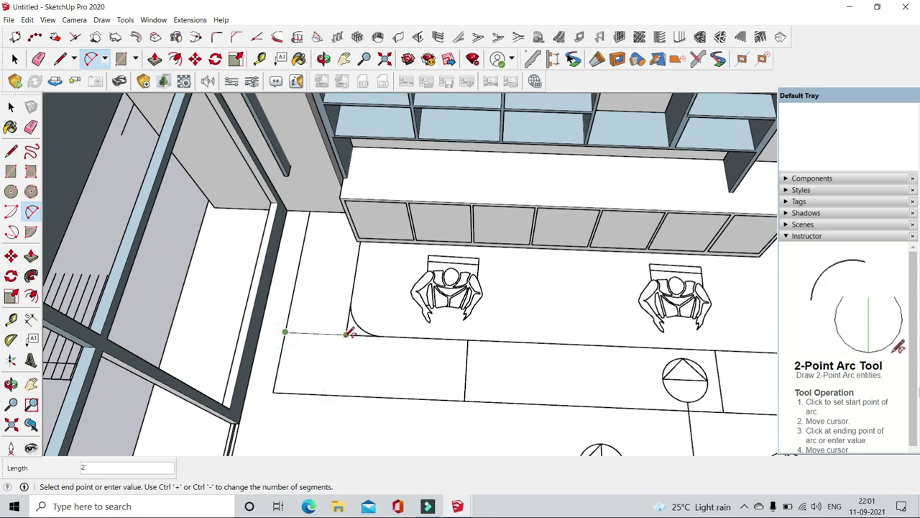
{"action": "left_click", "coordinate": [338, 394]}
{"action": "left_click", "coordinate": [308, 384]}
- Round the right end corner of the counter outline with a second arc
{"action": "middle_click_drag", "start_coordinate": [267, 263], "coordinate": [355, 328]}
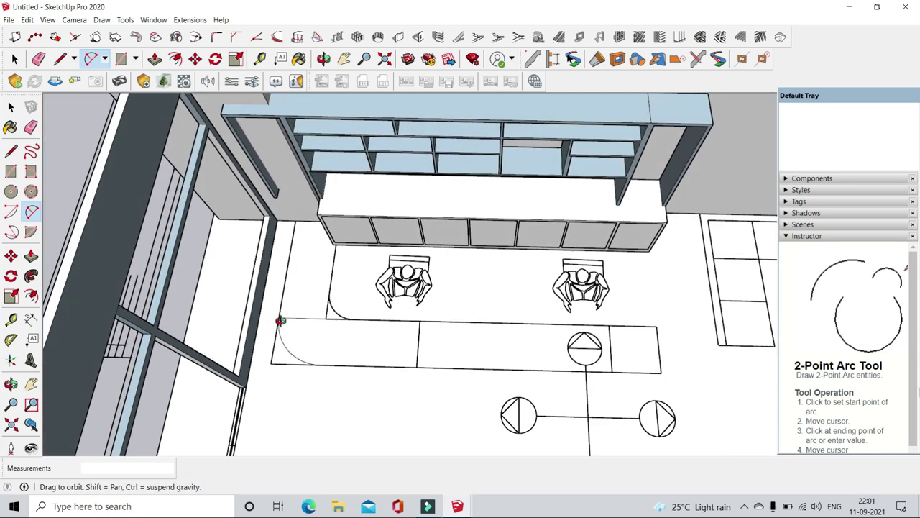
{"action": "scroll", "coordinate": [545, 367], "scroll_direction": "up", "scroll_amount": 3}
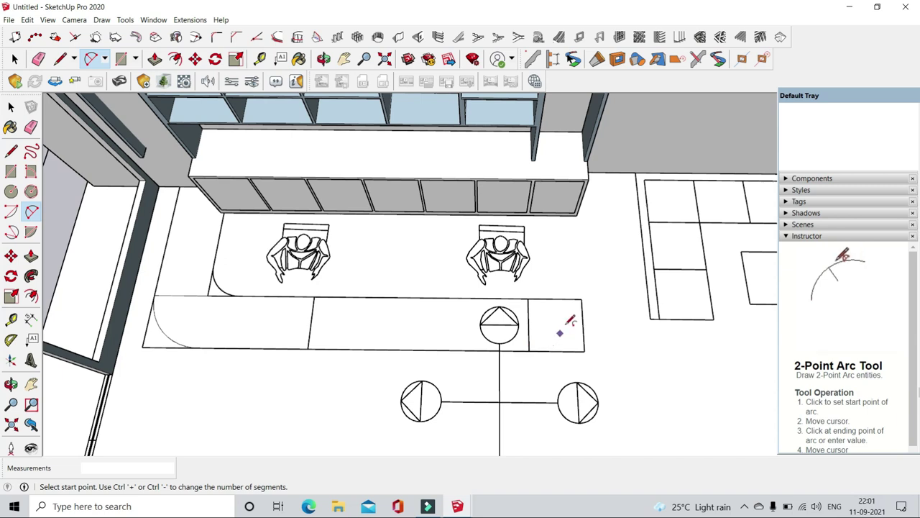
{"action": "left_click", "coordinate": [530, 351]}
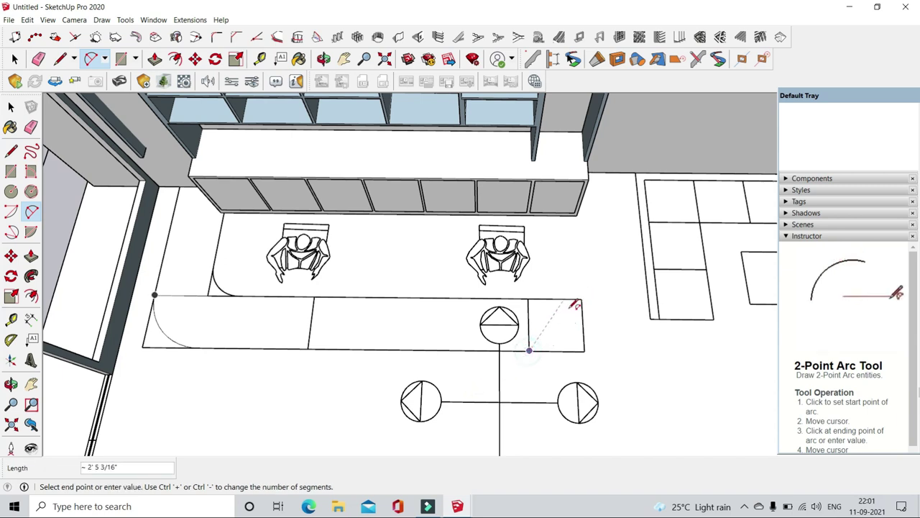
{"action": "left_click", "coordinate": [583, 298]}
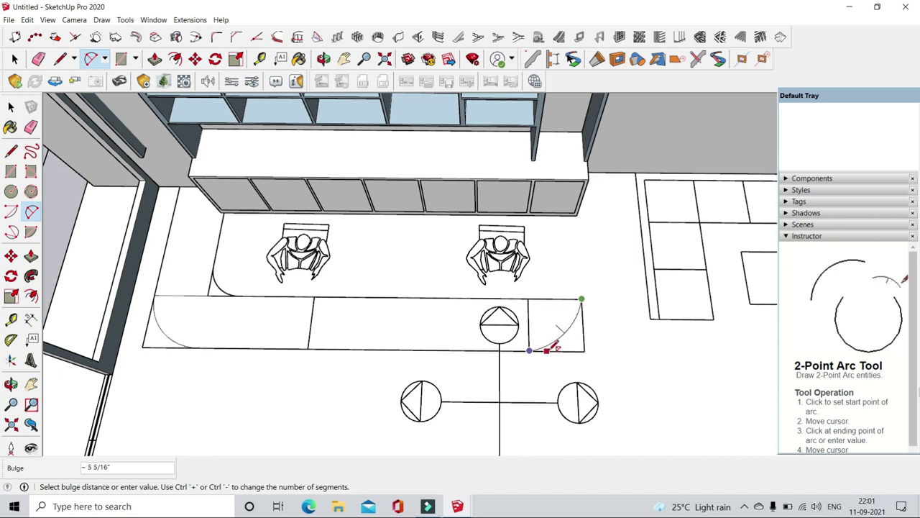
{"action": "left_click", "coordinate": [565, 348]}
{"action": "middle_click_drag", "start_coordinate": [592, 363], "coordinate": [520, 343]}
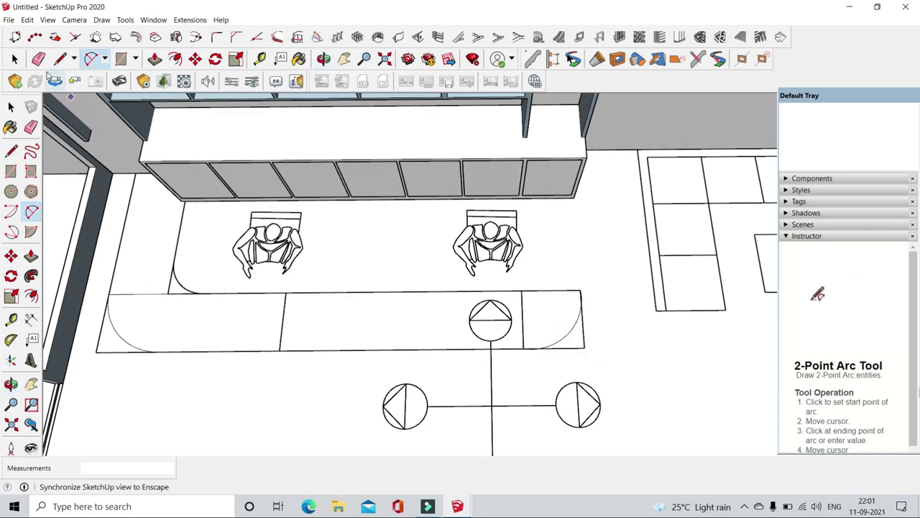
{"action": "key", "text": "space"}
- Group the rounded outline, clear leftover square-corner edges, and pull it up 4'
{"action": "right_click", "coordinate": [238, 344]}
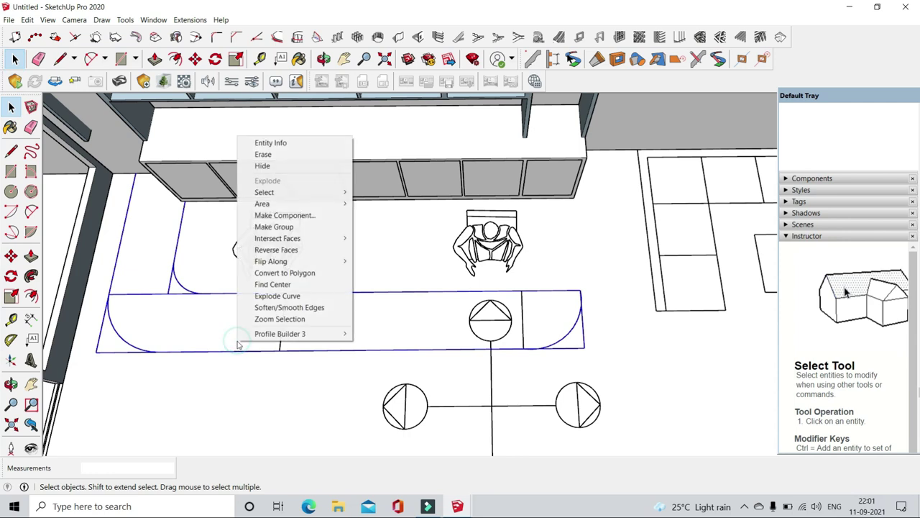
{"action": "left_click", "coordinate": [273, 224]}
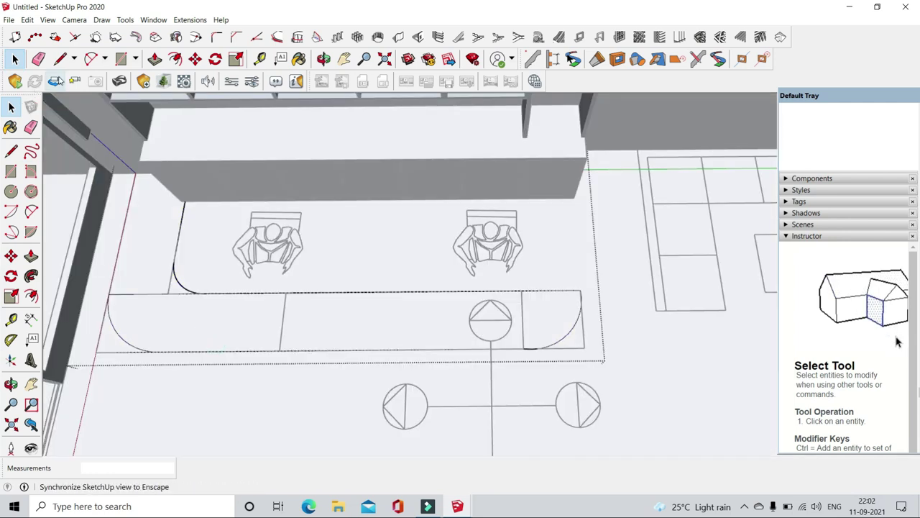
{"action": "left_click", "coordinate": [38, 58]}
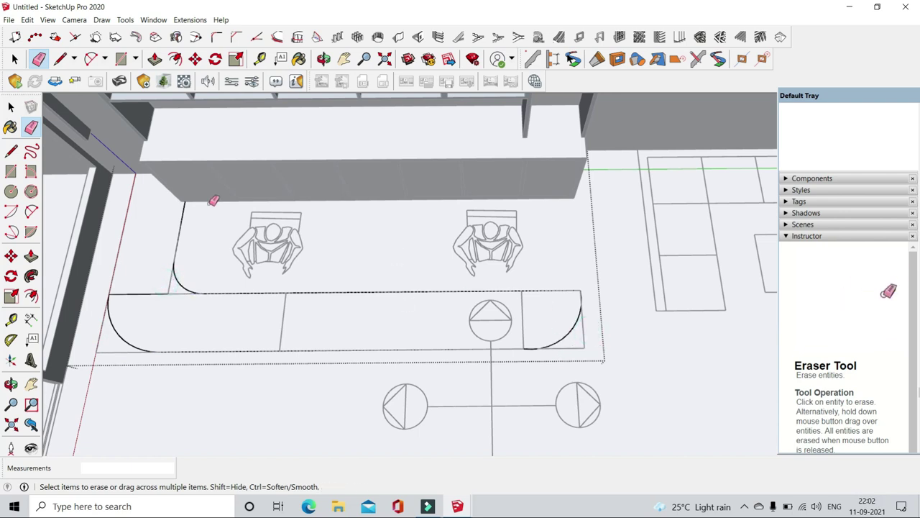
{"action": "left_click", "coordinate": [155, 58]}
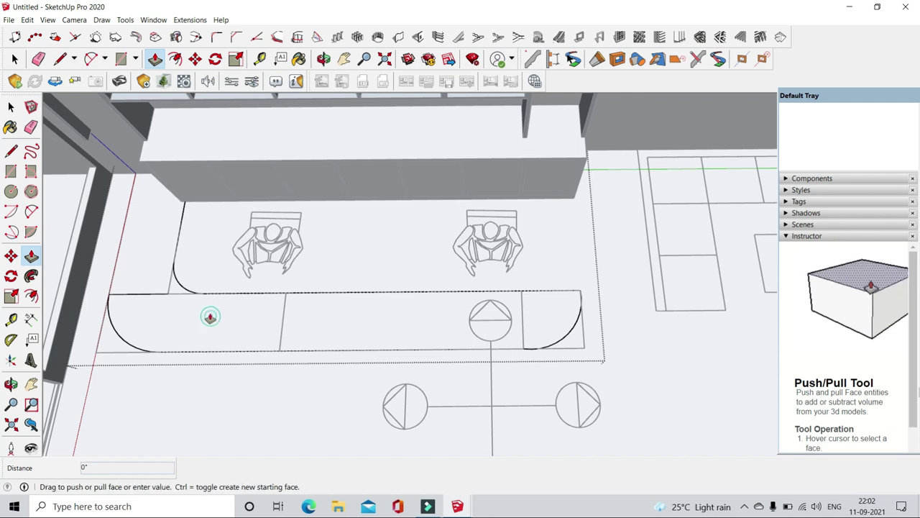
{"action": "left_click", "coordinate": [210, 317]}
{"action": "scroll", "coordinate": [197, 294], "scroll_direction": "down", "scroll_amount": 3}
{"action": "scroll", "coordinate": [179, 266], "scroll_direction": "up", "scroll_amount": 3}
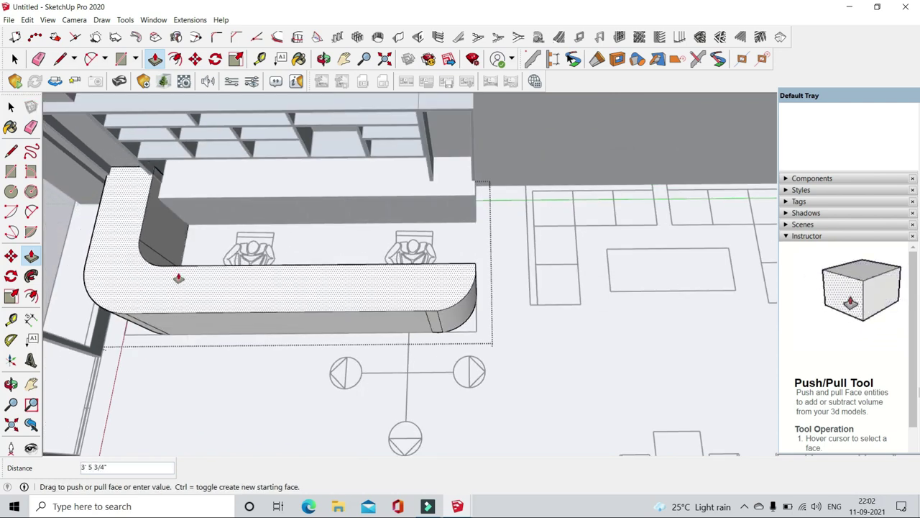
{"action": "key", "text": "Return"}
- Erase the stray edge on the counter's front face
{"action": "middle_click_drag", "start_coordinate": [411, 363], "coordinate": [330, 242]}
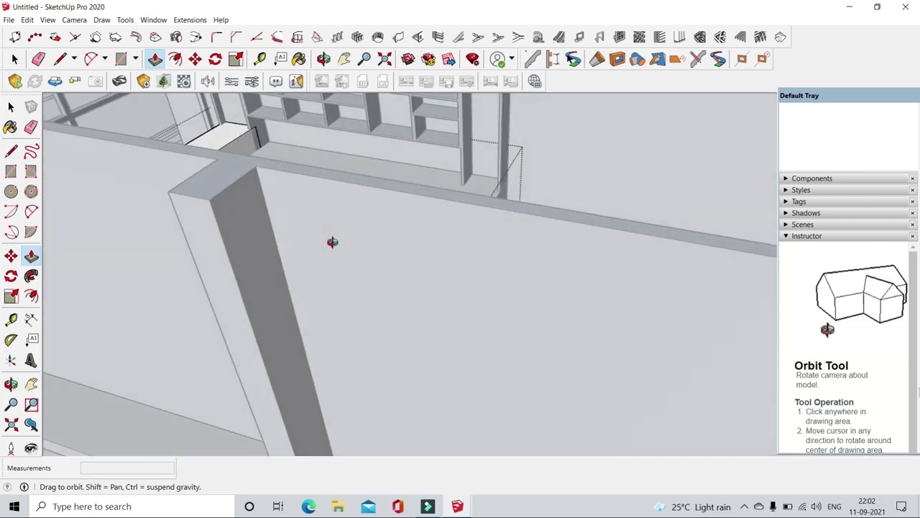
{"action": "scroll", "coordinate": [411, 330], "scroll_direction": "up", "scroll_amount": 3}
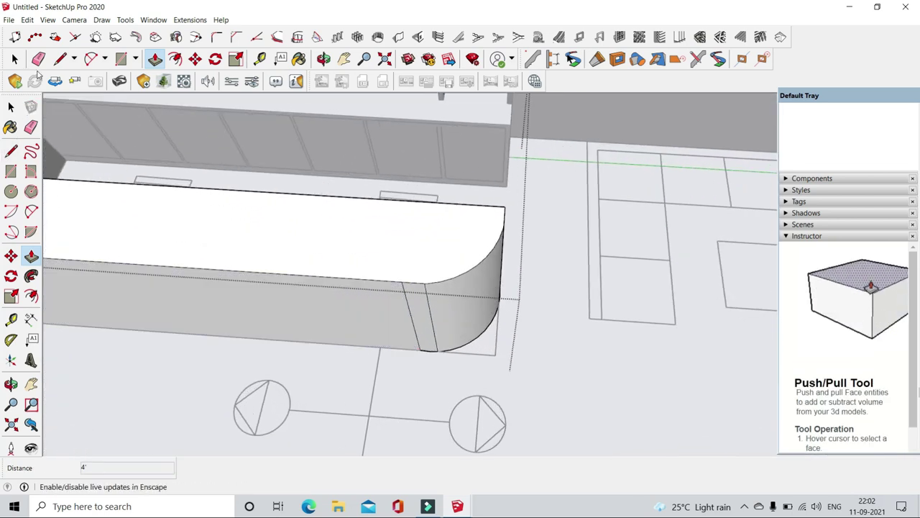
{"action": "left_click", "coordinate": [39, 59]}
{"action": "middle_click_drag", "start_coordinate": [406, 293], "coordinate": [173, 357]}
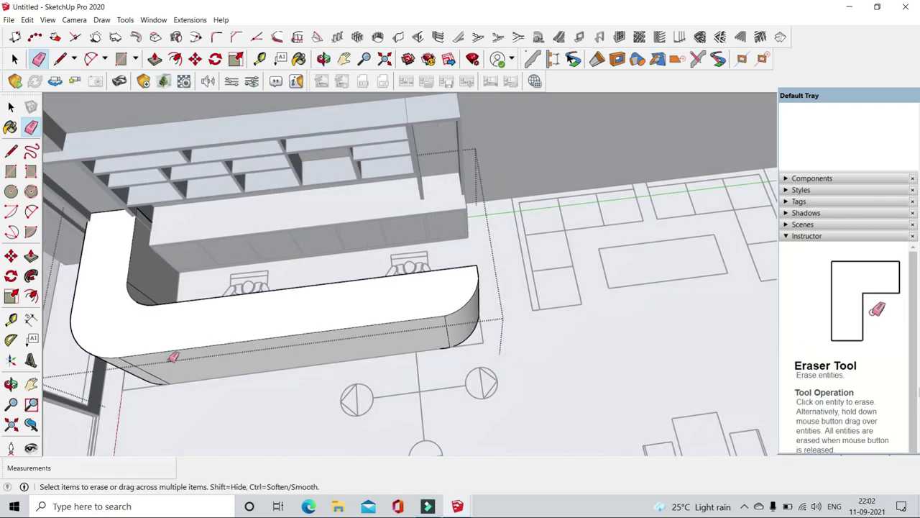
{"action": "left_click", "coordinate": [150, 368]}
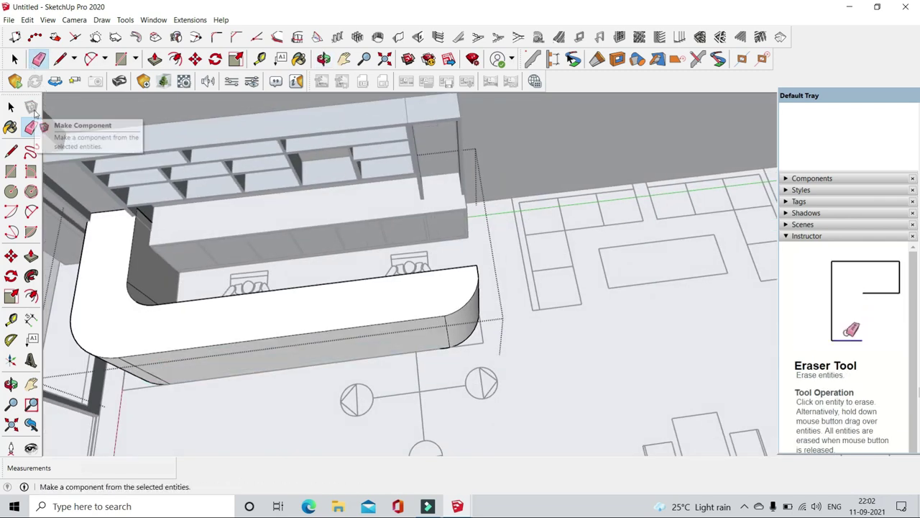
- Hide the floor and orbit to view the counter from below
{"action": "left_click", "coordinate": [14, 59]}
{"action": "mouse_move", "coordinate": [510, 366]}
{"action": "middle_mouse_down"}
{"action": "mouse_move", "coordinate": [437, 382]}
{"action": "mouse_move", "coordinate": [305, 370]}
{"action": "mouse_move", "coordinate": [466, 374]}
{"action": "middle_mouse_up"}
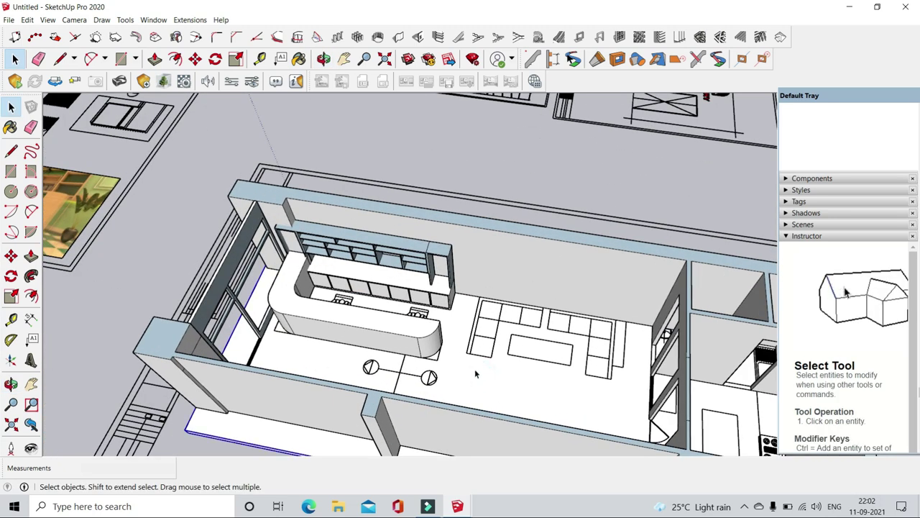
{"action": "right_click", "coordinate": [475, 376]}
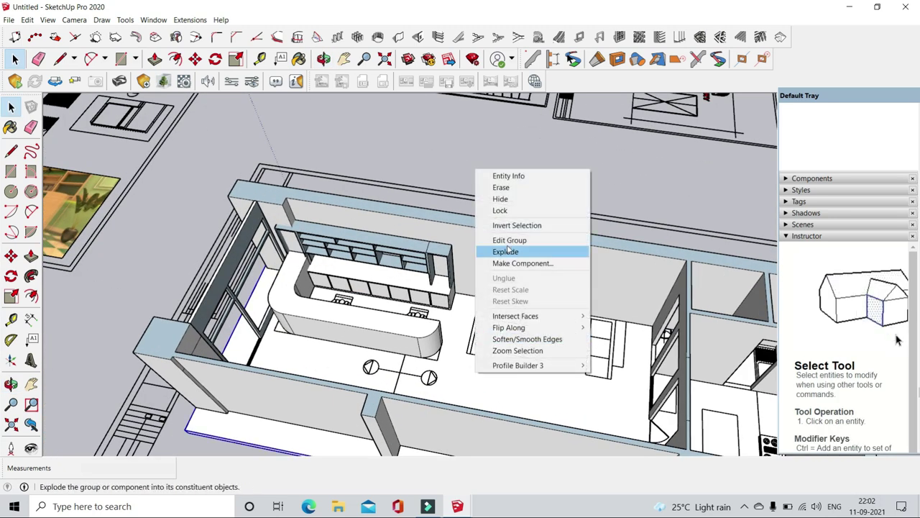
{"action": "left_click", "coordinate": [509, 198]}
{"action": "mouse_move", "coordinate": [499, 181]}
{"action": "middle_mouse_down"}
{"action": "mouse_move", "coordinate": [427, 232]}
{"action": "mouse_move", "coordinate": [410, 267]}
{"action": "mouse_move", "coordinate": [439, 278]}
{"action": "middle_mouse_up"}
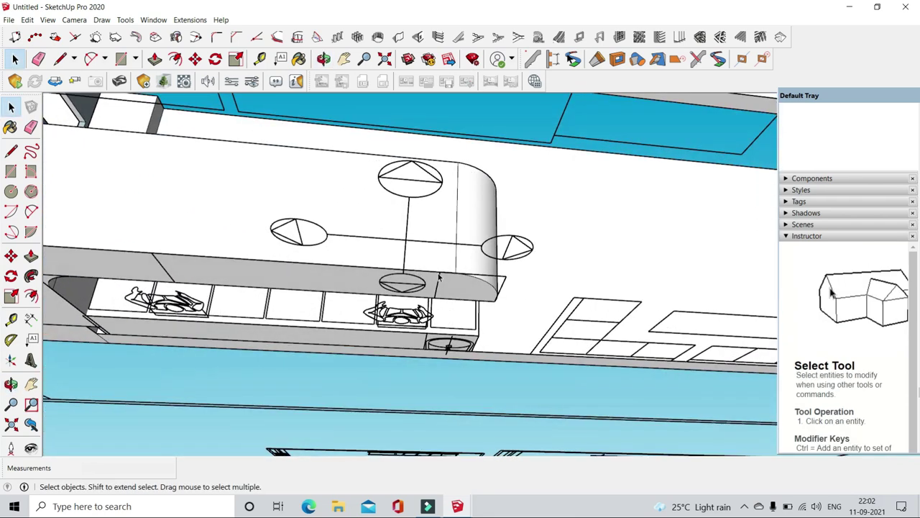
{"action": "mouse_move", "coordinate": [157, 306]}
{"action": "middle_mouse_down"}
{"action": "mouse_move", "coordinate": [288, 296]}
{"action": "mouse_move", "coordinate": [352, 310]}
{"action": "middle_mouse_up"}
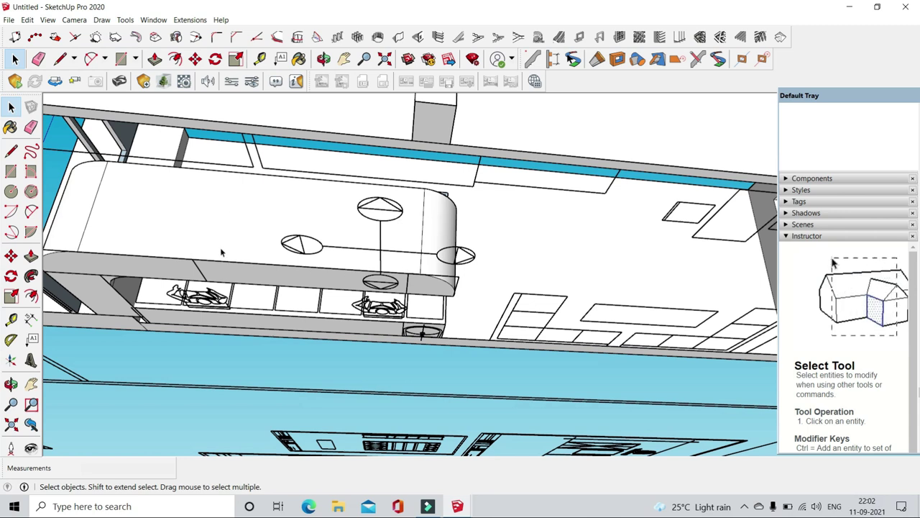
- Edit the counter group and pull a new rectangle face flush with the counter top
{"action": "double_click", "coordinate": [261, 278]}
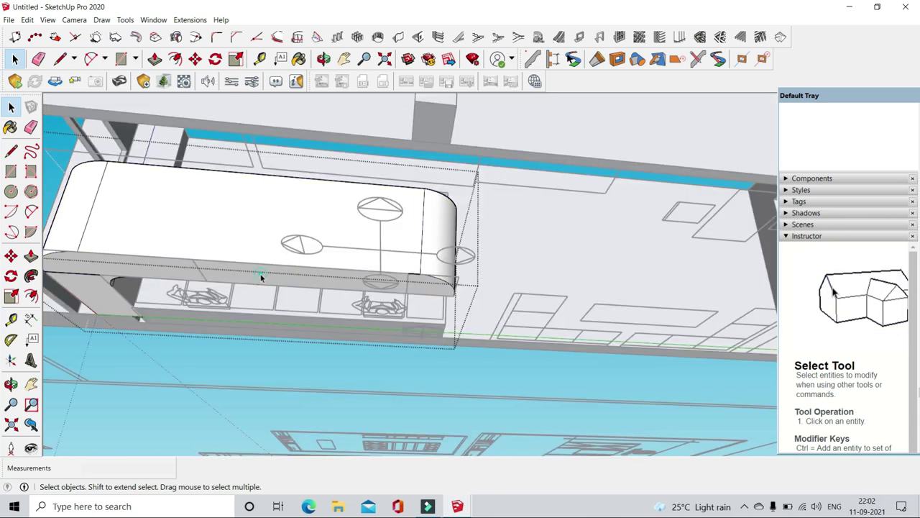
{"action": "left_click", "coordinate": [123, 59]}
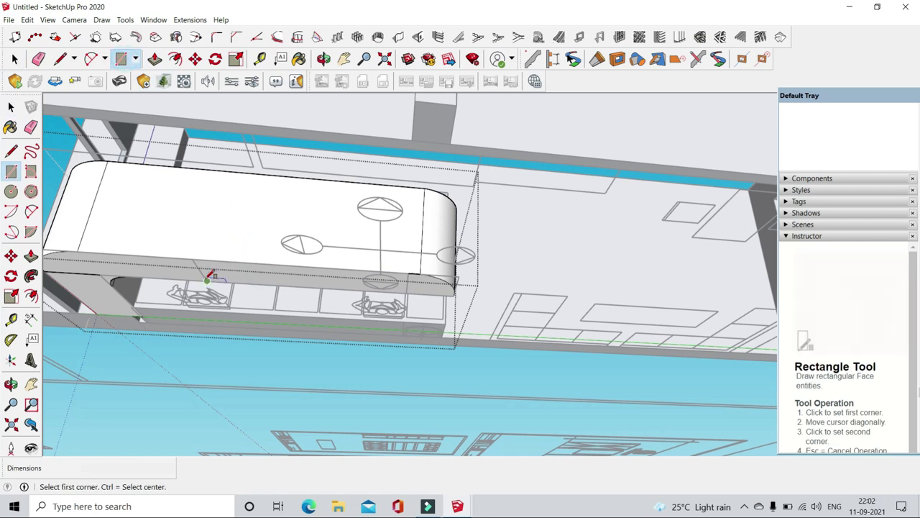
{"action": "scroll", "coordinate": [395, 261], "scroll_direction": "up", "scroll_amount": 2}
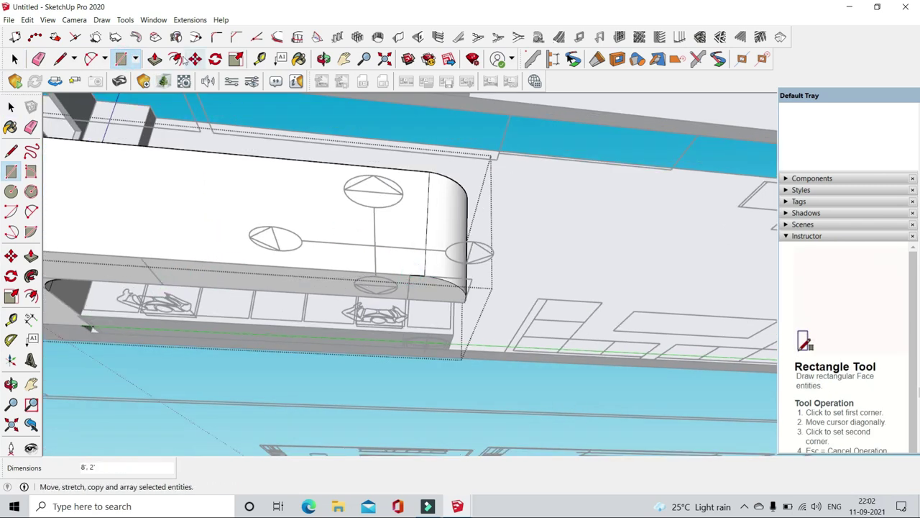
{"action": "key", "text": "p"}
{"action": "left_click", "coordinate": [195, 272]}
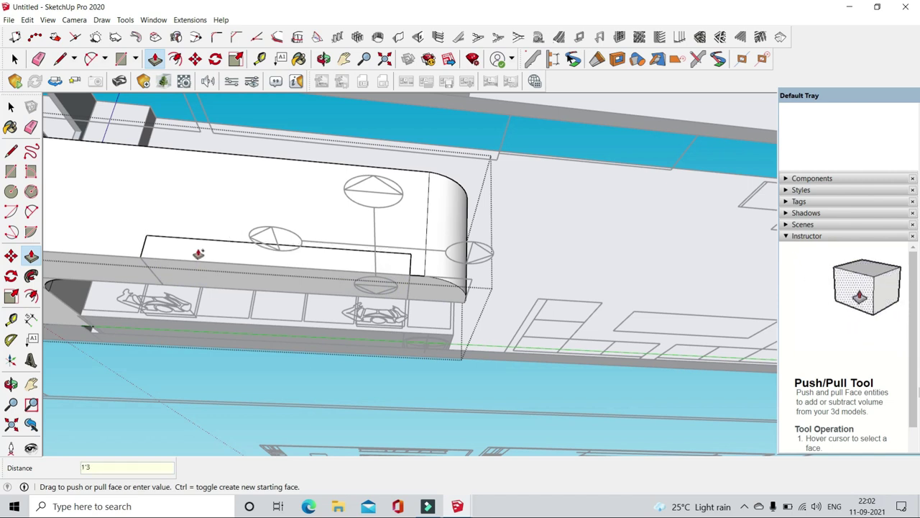
{"action": "left_click", "coordinate": [216, 263]}
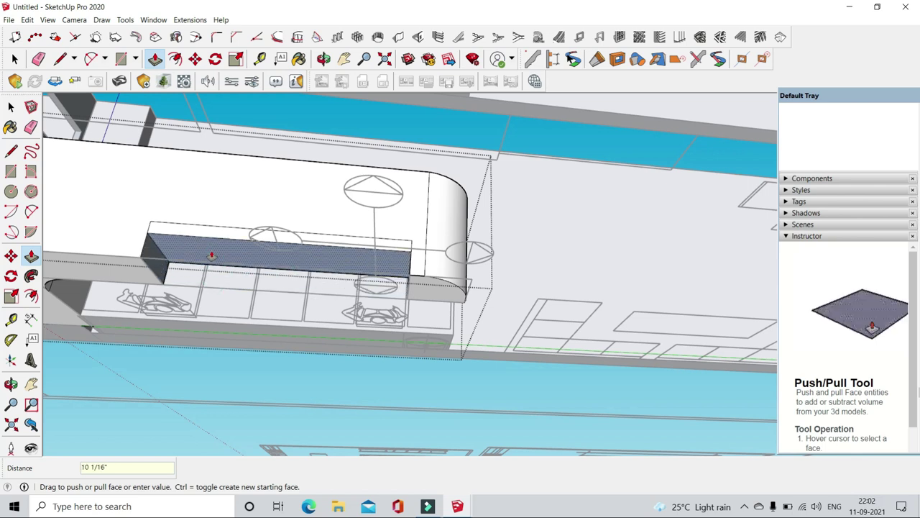
{"action": "left_click", "coordinate": [207, 152]}
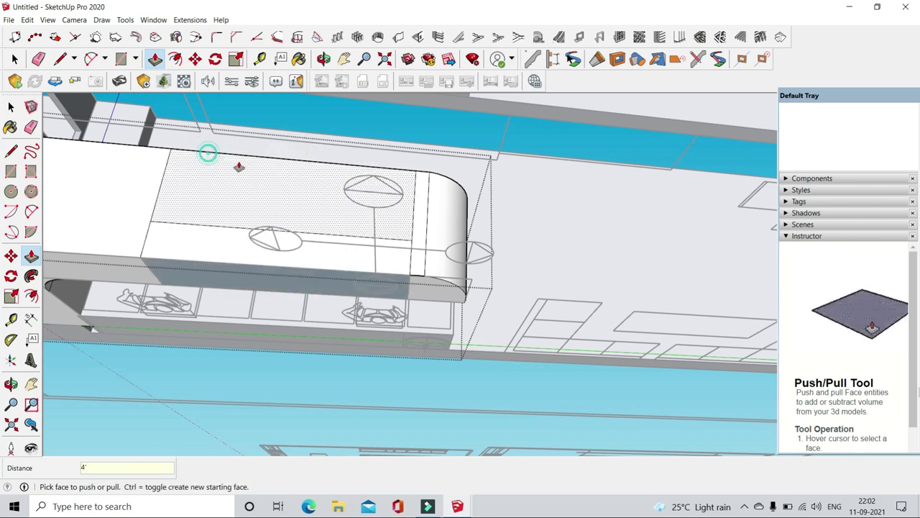
- Push the counter's sloped front face back 2' so the middle run sits lower
{"action": "middle_click_drag", "start_coordinate": [239, 167], "coordinate": [345, 120]}
{"action": "mouse_move", "coordinate": [292, 378]}
{"action": "middle_mouse_down"}
{"action": "mouse_move", "coordinate": [298, 302]}
{"action": "mouse_move", "coordinate": [329, 308]}
{"action": "middle_mouse_up"}
{"action": "left_click", "coordinate": [330, 306]}
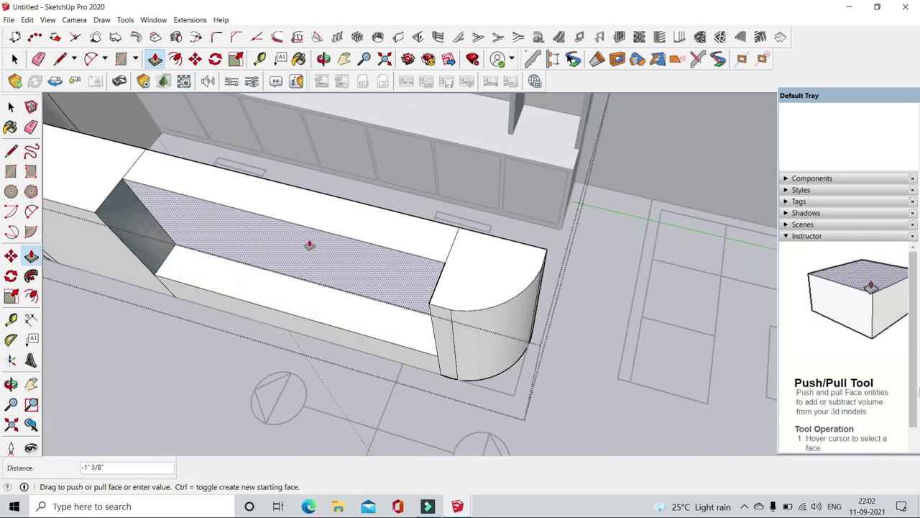
{"action": "key", "text": "Escape"}
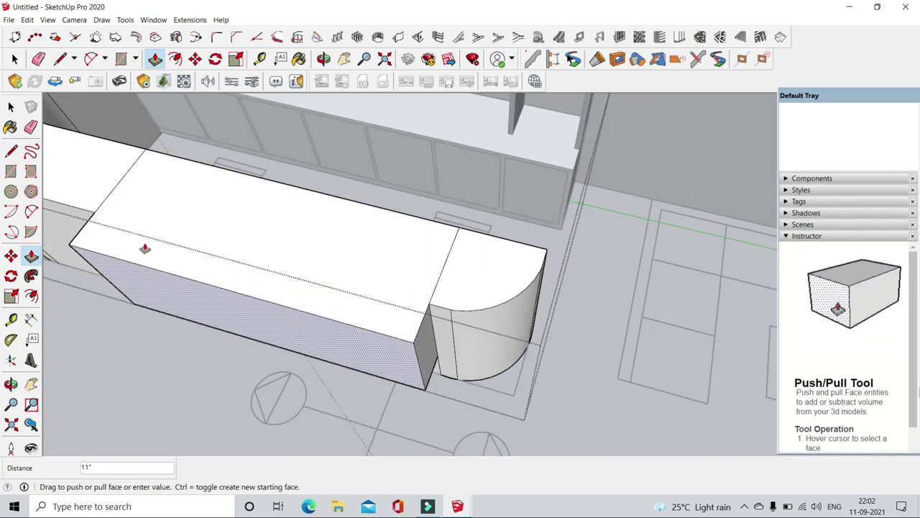
{"action": "left_click", "coordinate": [151, 247]}
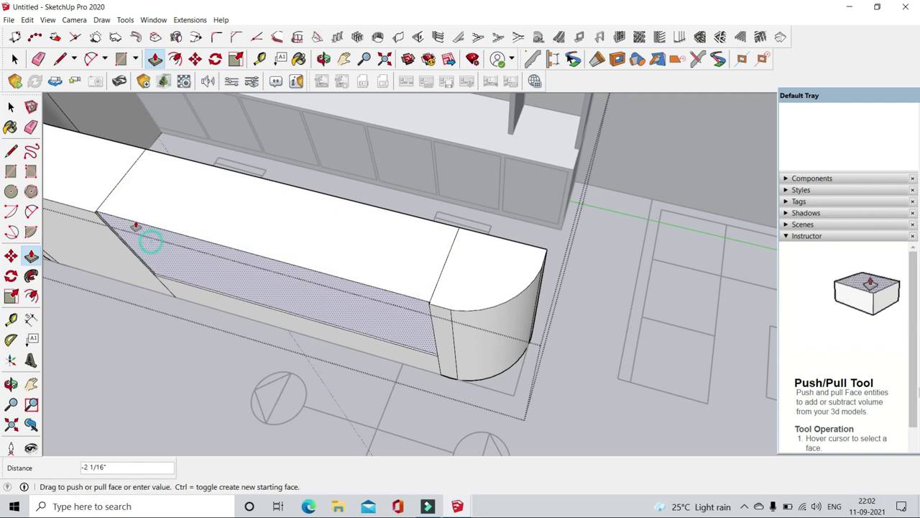
{"action": "left_click", "coordinate": [458, 232]}
{"action": "middle_click_drag", "start_coordinate": [195, 329], "coordinate": [136, 183]}
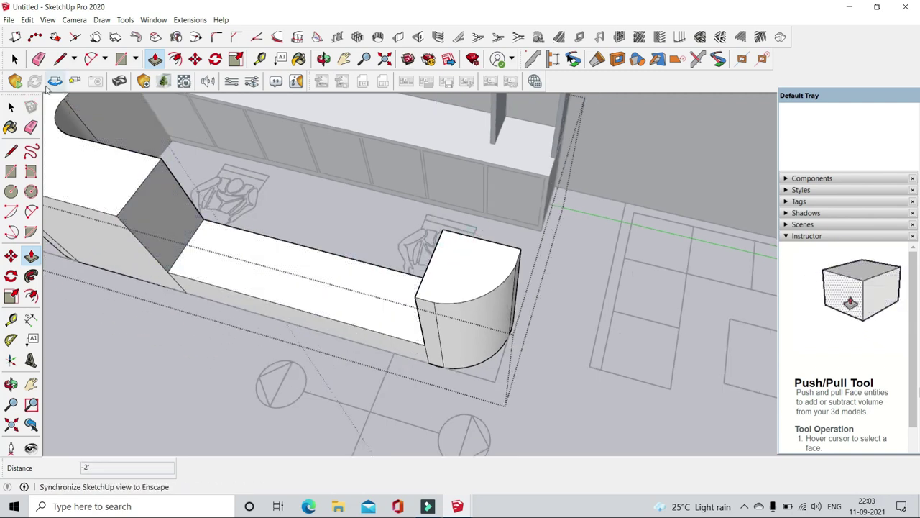
{"action": "left_click", "coordinate": [15, 59]}
{"action": "scroll", "coordinate": [189, 376], "scroll_direction": "down", "scroll_amount": 3}
{"action": "mouse_move", "coordinate": [341, 380]}
{"action": "middle_mouse_down"}
{"action": "mouse_move", "coordinate": [558, 328]}
{"action": "mouse_move", "coordinate": [384, 269]}
{"action": "mouse_move", "coordinate": [362, 352]}
{"action": "middle_mouse_up"}
- Draw a line from the end face's lower edge to its top corner at the counter's step
{"action": "scroll", "coordinate": [326, 352], "scroll_direction": "up", "scroll_amount": 3}
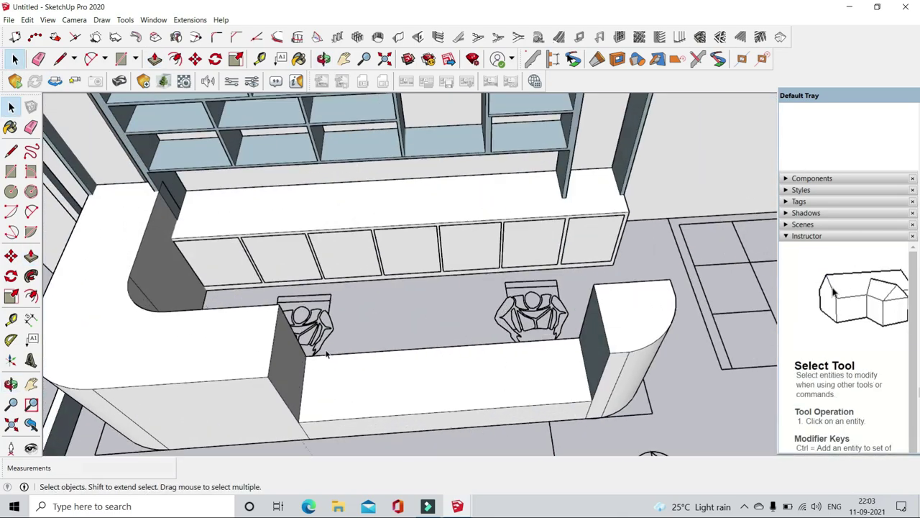
{"action": "scroll", "coordinate": [304, 349], "scroll_direction": "down", "scroll_amount": 3}
{"action": "middle_click_drag", "start_coordinate": [304, 349], "coordinate": [270, 294]}
{"action": "scroll", "coordinate": [286, 307], "scroll_direction": "up", "scroll_amount": 3}
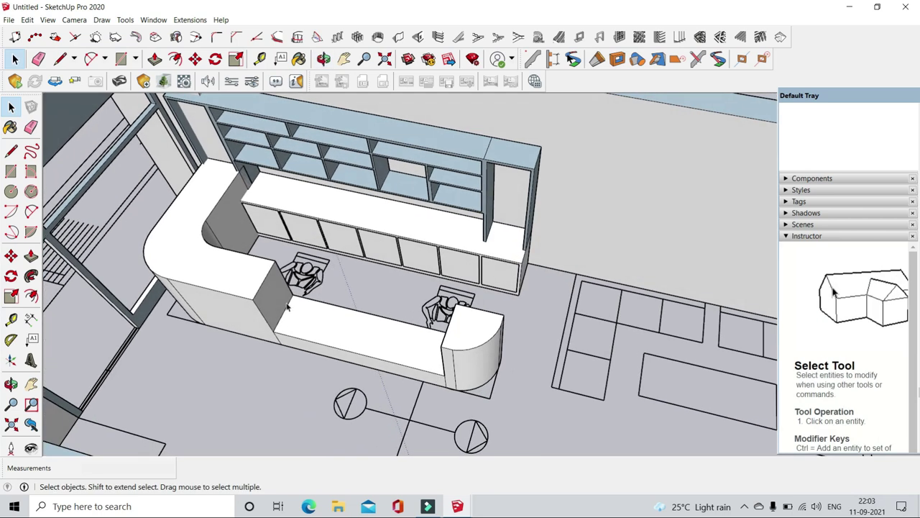
{"action": "scroll", "coordinate": [330, 325], "scroll_direction": "up", "scroll_amount": 2}
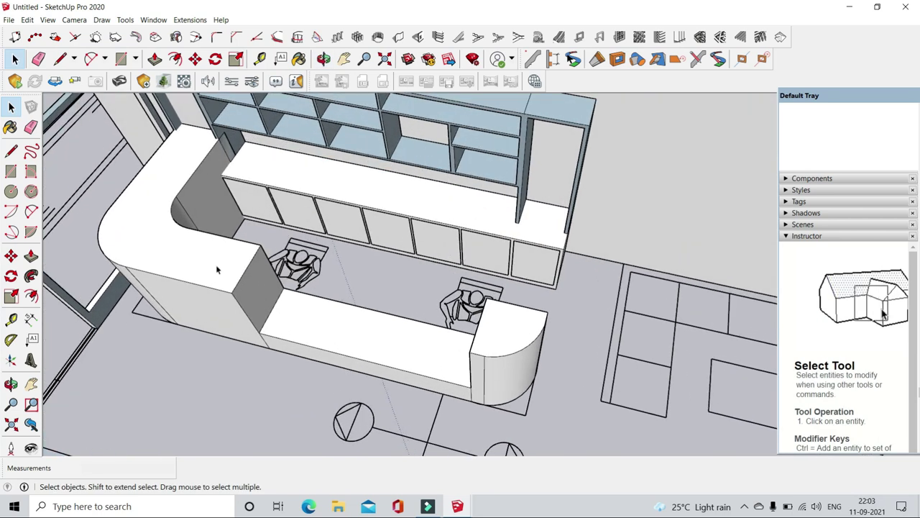
{"action": "left_click", "coordinate": [121, 59]}
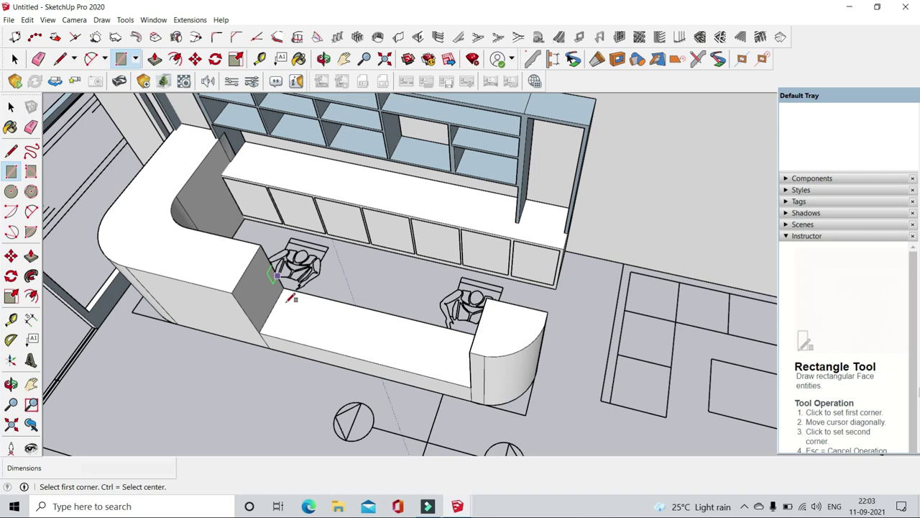
{"action": "left_click", "coordinate": [60, 61]}
{"action": "scroll", "coordinate": [249, 263], "scroll_direction": "up", "scroll_amount": 3}
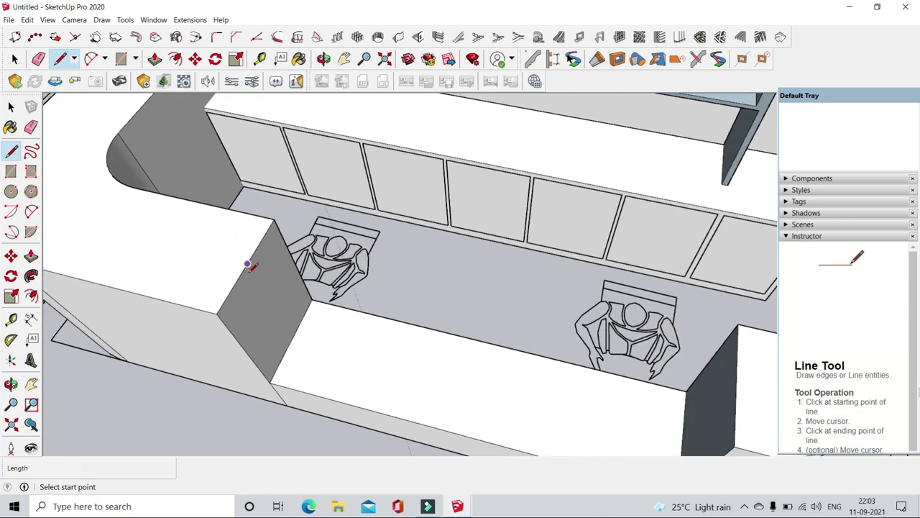
{"action": "scroll", "coordinate": [238, 295], "scroll_direction": "up", "scroll_amount": 2}
{"action": "left_click", "coordinate": [227, 293]}
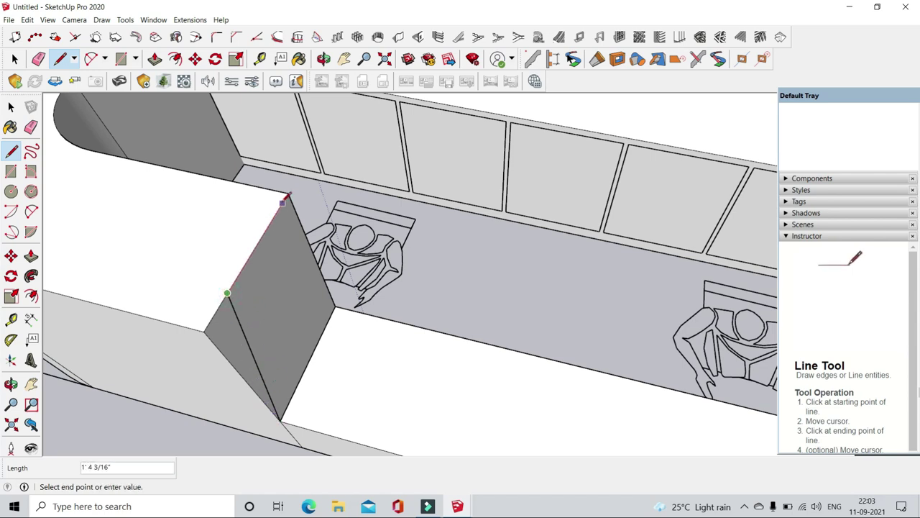
{"action": "left_click", "coordinate": [287, 193]}
- Offset the slanted end face's outline about 1/2" inward to form a thin border
{"action": "left_click", "coordinate": [155, 59]}
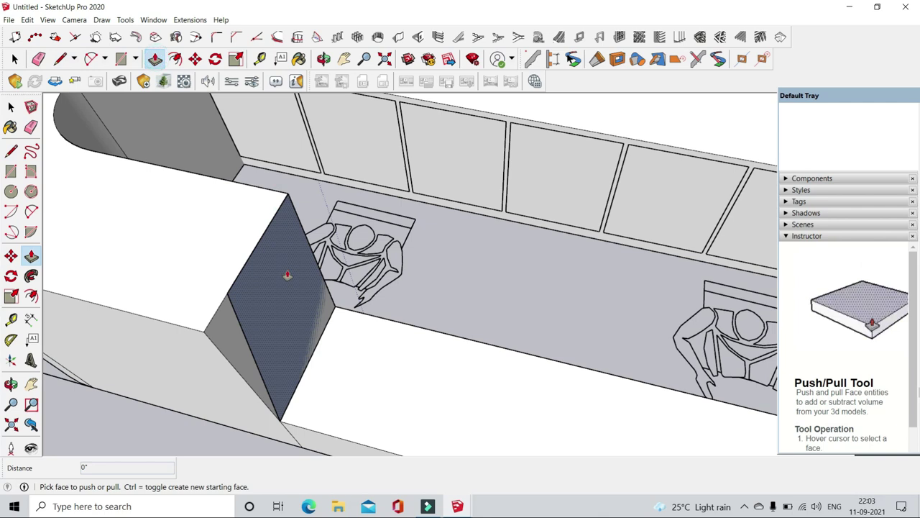
{"action": "left_click", "coordinate": [175, 59]}
{"action": "middle_click_drag", "start_coordinate": [311, 354], "coordinate": [237, 288]}
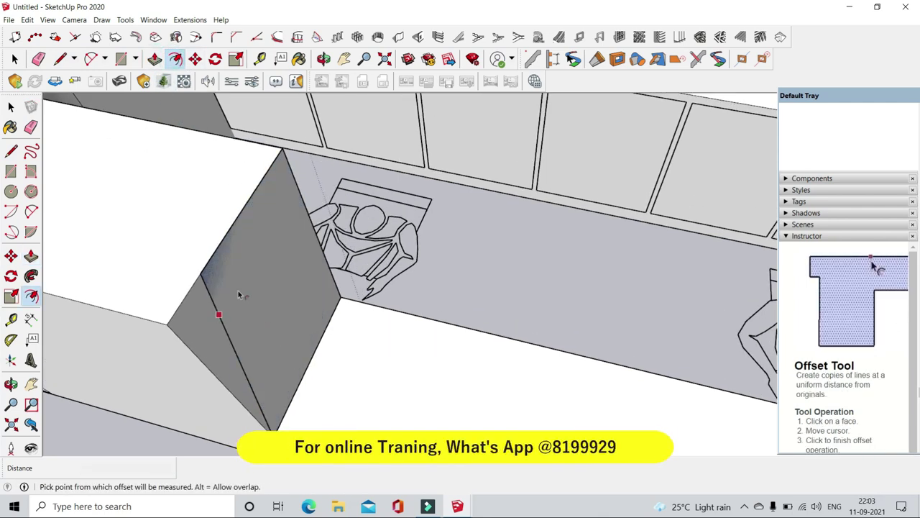
{"action": "left_click", "coordinate": [236, 287]}
{"action": "key", "text": "Escape"}
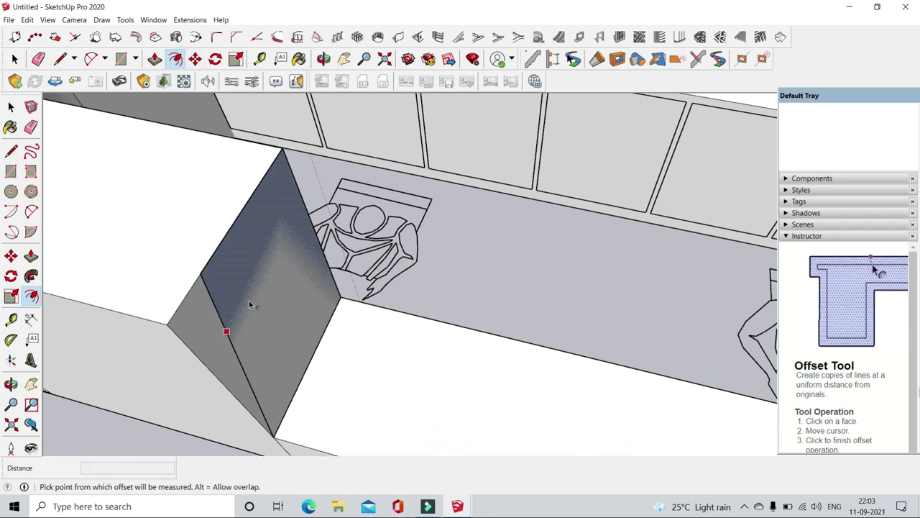
{"action": "left_click", "coordinate": [216, 279]}
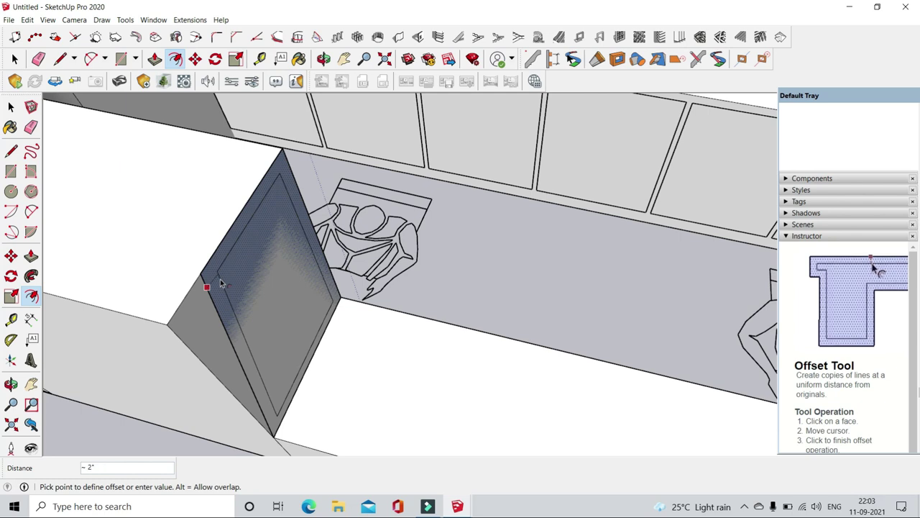
{"action": "left_click", "coordinate": [222, 283]}
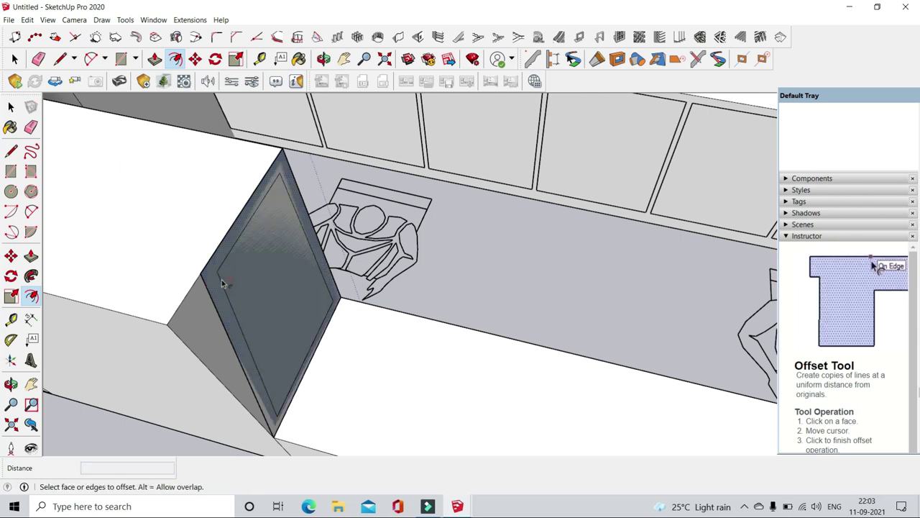
{"action": "left_click", "coordinate": [226, 286]}
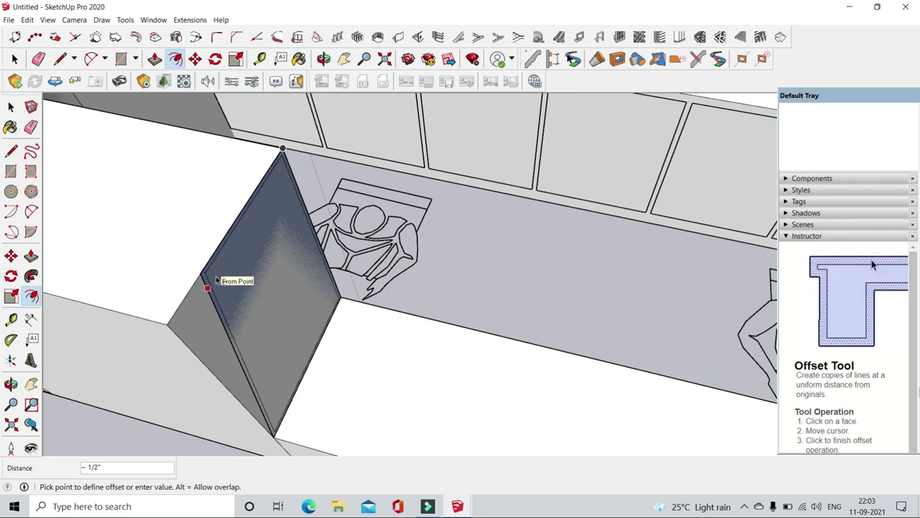
{"action": "type", "text": "1"}
{"action": "left_click", "coordinate": [220, 279]}
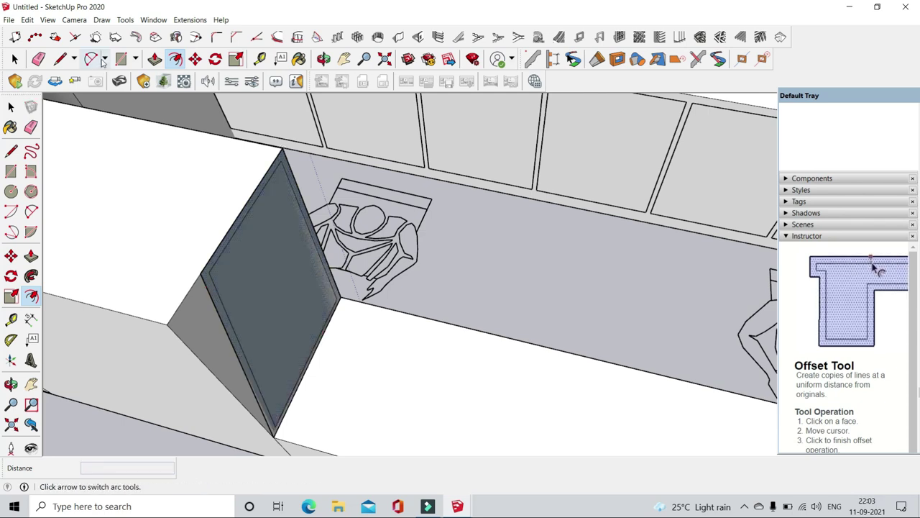
{"action": "left_click", "coordinate": [15, 59]}
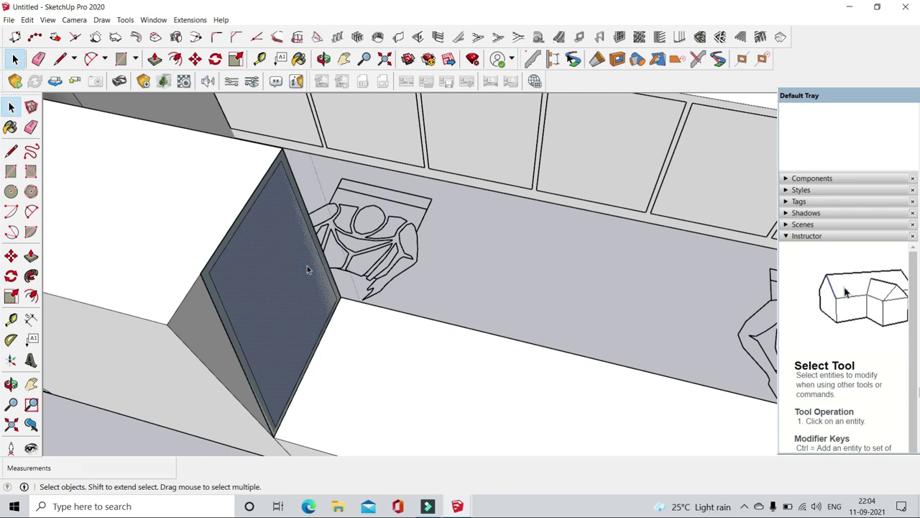
{"action": "left_click", "coordinate": [503, 394]}
{"action": "left_click", "coordinate": [155, 59]}
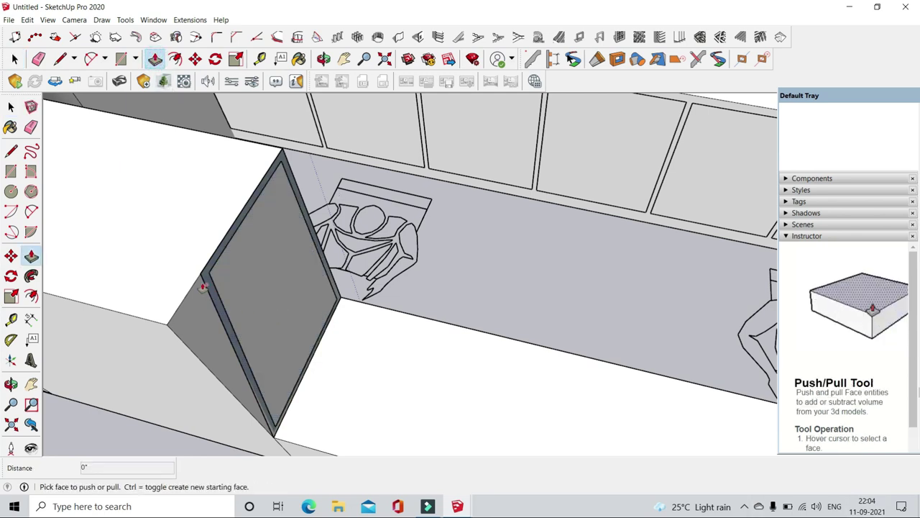
- Push/pull the inner slanted panel into a long box, extending its end -8'
{"action": "left_click", "coordinate": [207, 286]}
{"action": "scroll", "coordinate": [359, 339], "scroll_direction": "down", "scroll_amount": 3}
{"action": "scroll", "coordinate": [372, 333], "scroll_direction": "down", "scroll_amount": 3}
{"action": "middle_click_drag", "start_coordinate": [372, 333], "coordinate": [576, 338]}
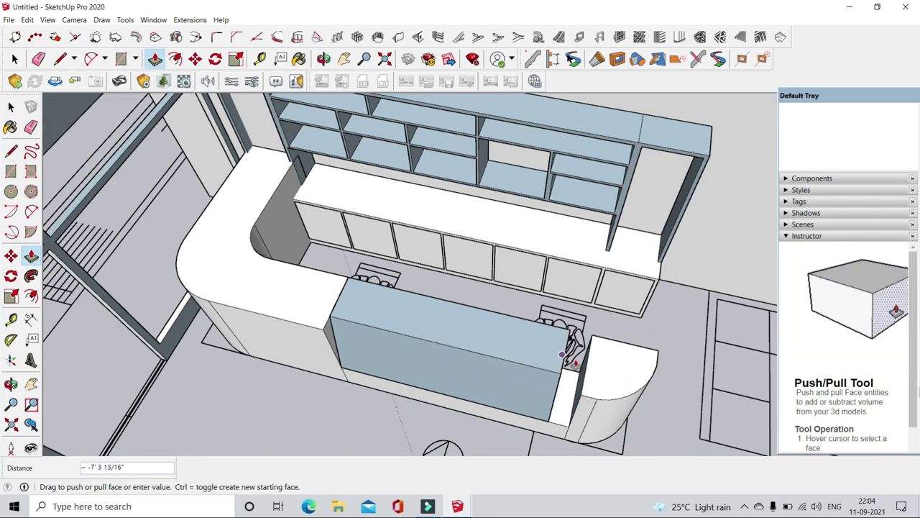
{"action": "left_click", "coordinate": [587, 344]}
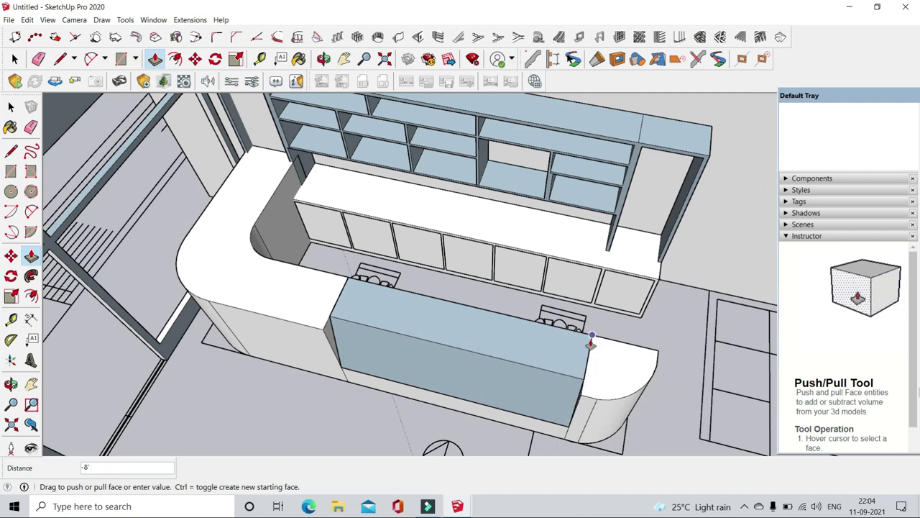
{"action": "left_click", "coordinate": [590, 342]}
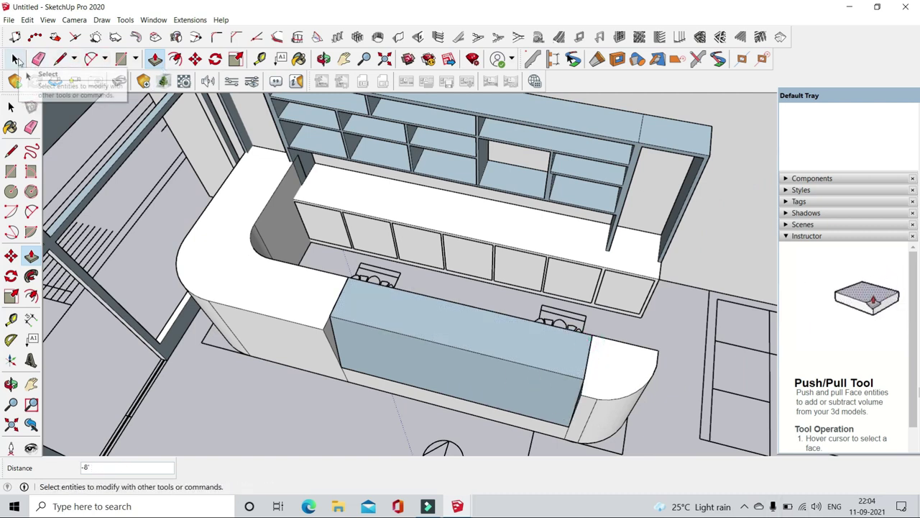
{"action": "scroll", "coordinate": [380, 355], "scroll_direction": "up", "scroll_amount": 2}
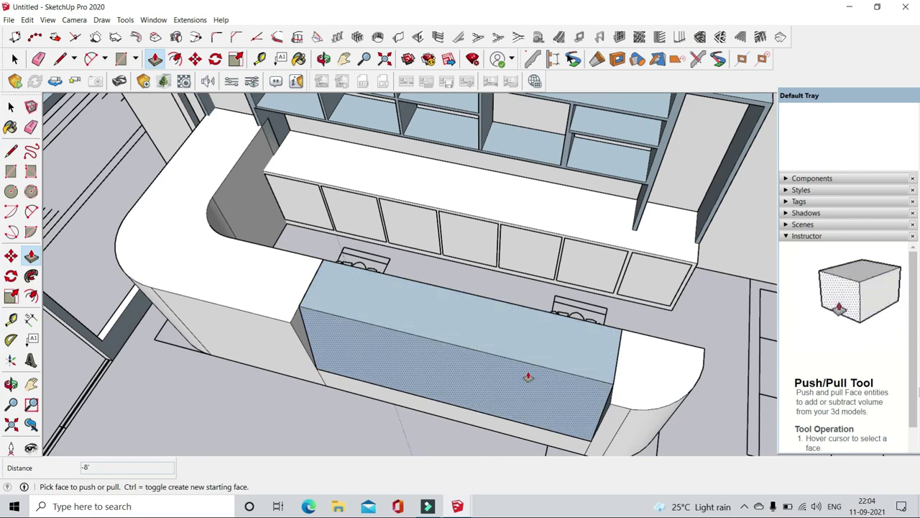
- Try offsetting the box's front and top faces, cancelling both offsets
{"action": "left_click", "coordinate": [175, 59]}
{"action": "scroll", "coordinate": [306, 313], "scroll_direction": "up", "scroll_amount": 2}
{"action": "left_click", "coordinate": [305, 318]}
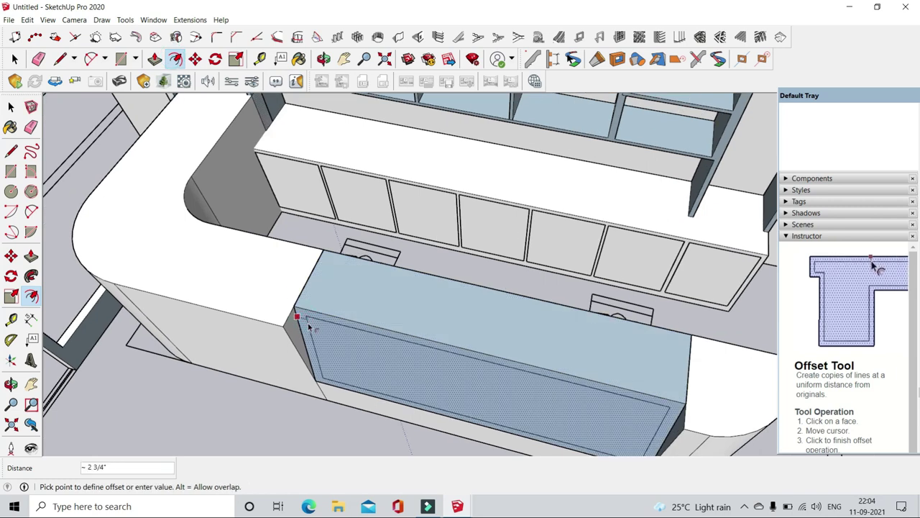
{"action": "key", "text": "Escape"}
{"action": "scroll", "coordinate": [317, 302], "scroll_direction": "up", "scroll_amount": 1}
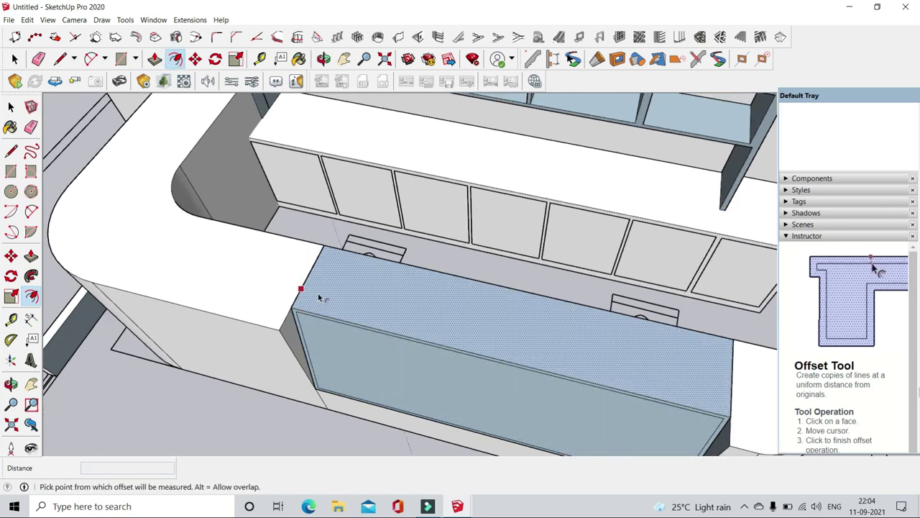
{"action": "left_click", "coordinate": [322, 292]}
{"action": "key", "text": "Escape"}
- Select the entire box, hide it by mistake, and undo the hide
{"action": "mouse_move", "coordinate": [442, 282]}
{"action": "middle_mouse_down"}
{"action": "mouse_move", "coordinate": [343, 325]}
{"action": "mouse_move", "coordinate": [69, 265]}
{"action": "mouse_move", "coordinate": [154, 302]}
{"action": "middle_mouse_up"}
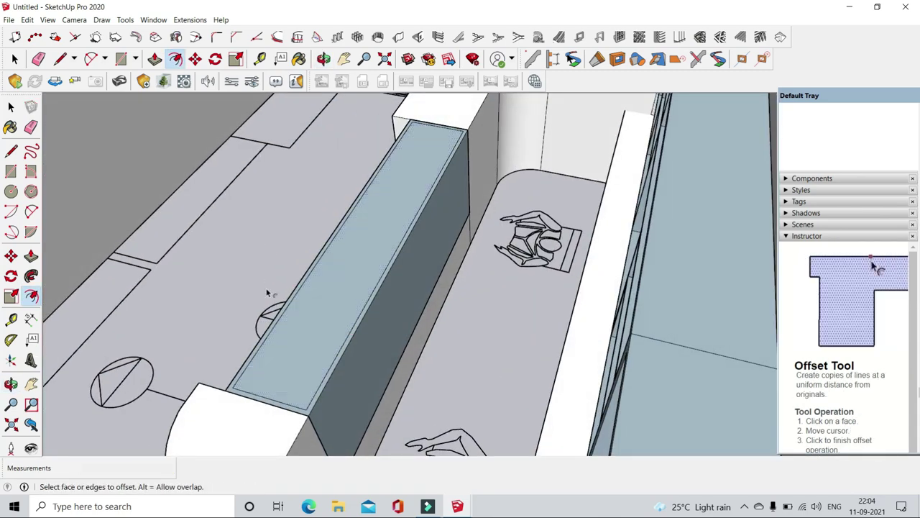
{"action": "middle_click_drag", "start_coordinate": [267, 294], "coordinate": [503, 306]}
{"action": "left_click", "coordinate": [14, 59]}
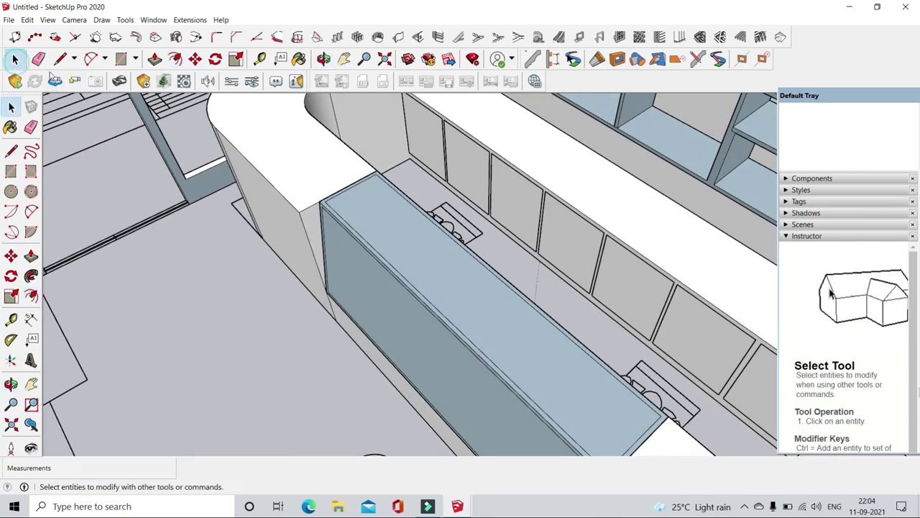
{"action": "left_click", "coordinate": [383, 211]}
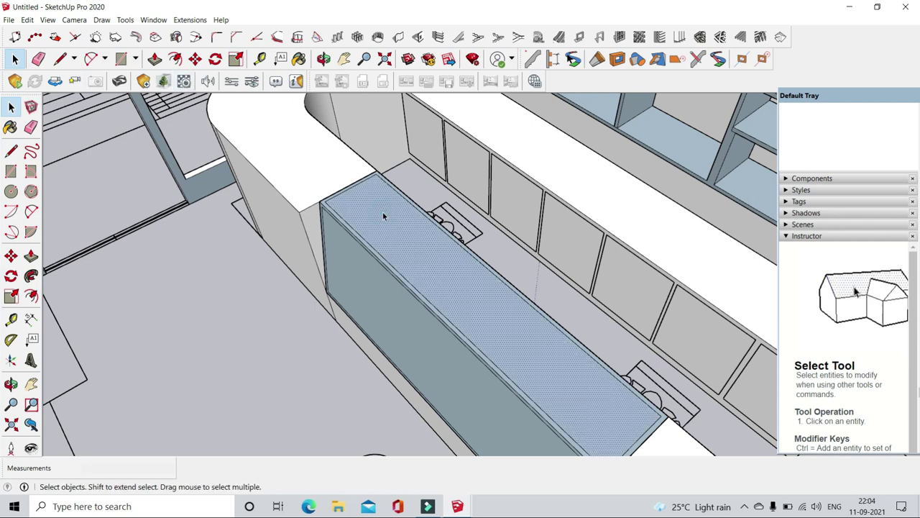
{"action": "left_click", "coordinate": [373, 216]}
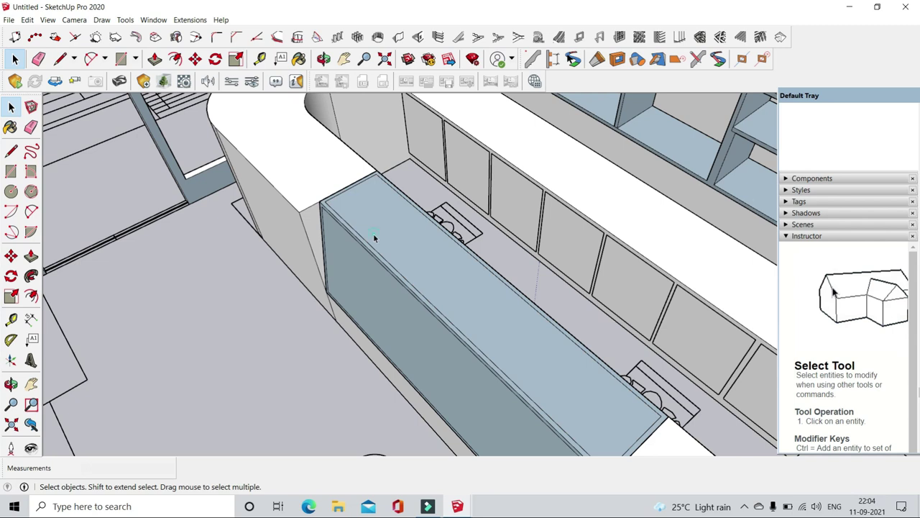
{"action": "triple_click", "coordinate": [374, 233]}
{"action": "right_click", "coordinate": [375, 236]}
{"action": "left_click", "coordinate": [400, 265]}
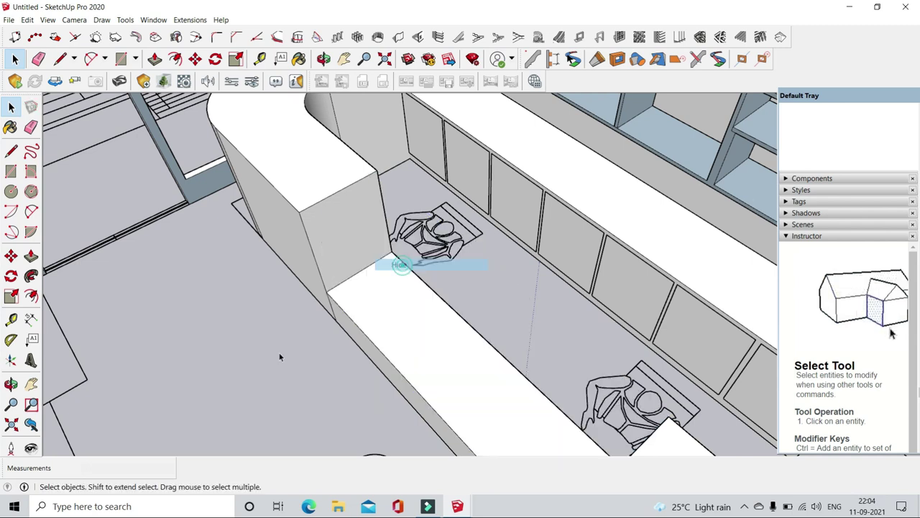
{"action": "key", "text": "ctrl+z"}
- Make the box a group and invert the selection to everything else
{"action": "triple_click", "coordinate": [356, 298]}
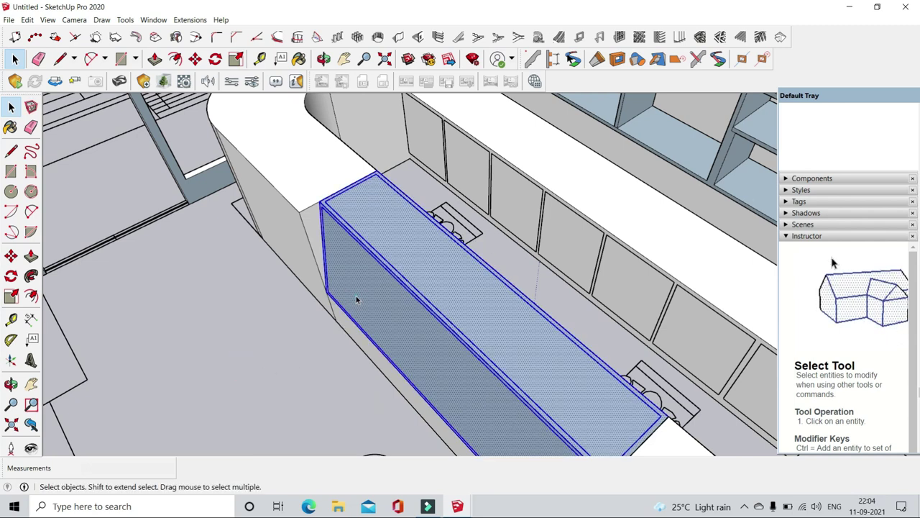
{"action": "right_click", "coordinate": [358, 300]}
{"action": "left_click", "coordinate": [388, 385]}
{"action": "scroll", "coordinate": [374, 333], "scroll_direction": "down", "scroll_amount": 5}
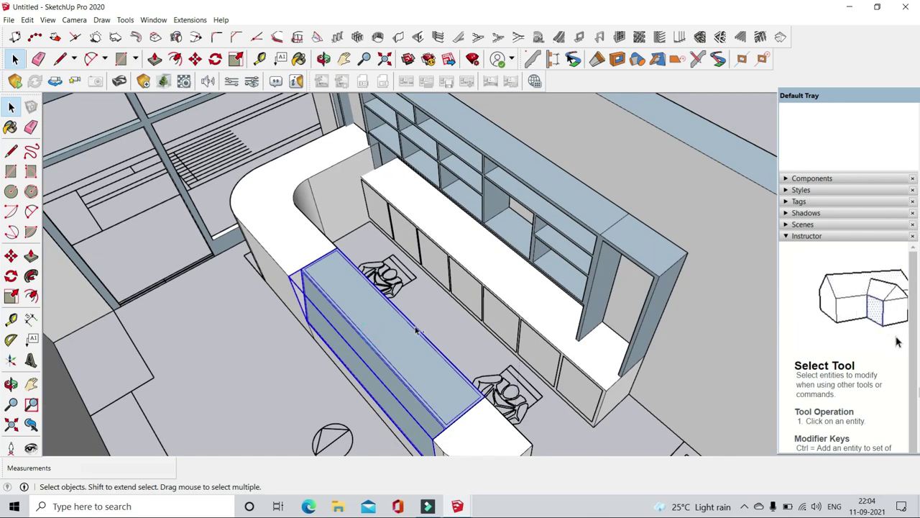
{"action": "key", "text": "ctrl+shift+i"}
- Hide all other geometry so only the box remains visible
{"action": "right_click", "coordinate": [510, 281]}
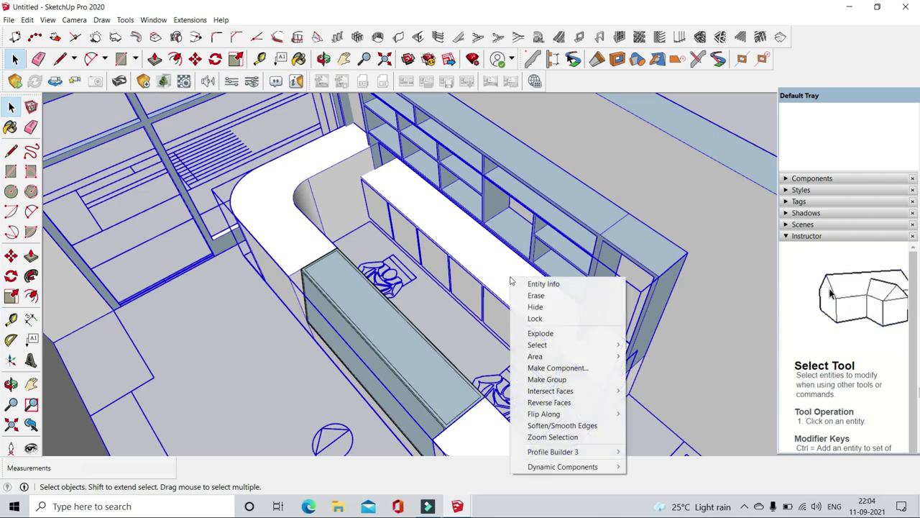
{"action": "left_click", "coordinate": [551, 307]}
{"action": "middle_click_drag", "start_coordinate": [493, 339], "coordinate": [384, 87]}
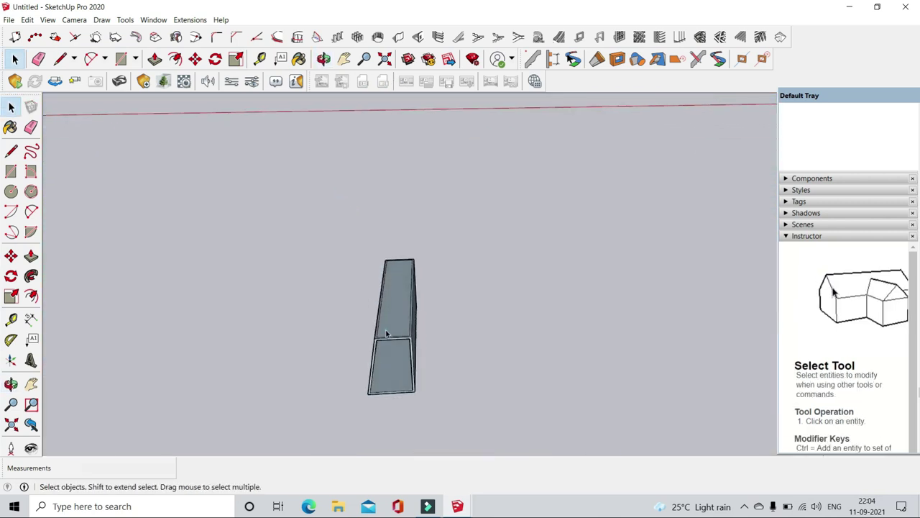
- Inside the box group, push/pull its top and side faces to shape the frame
{"action": "double_click", "coordinate": [386, 333]}
{"action": "left_click", "coordinate": [156, 59]}
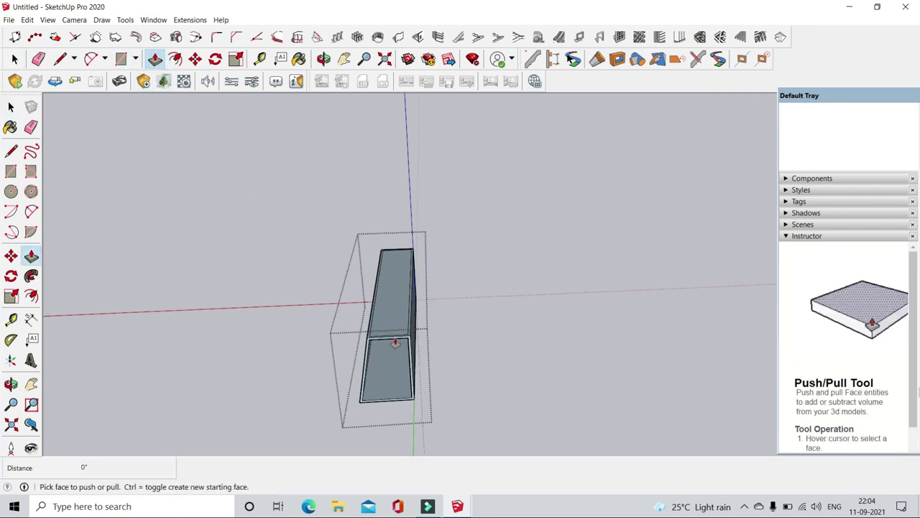
{"action": "scroll", "coordinate": [382, 339], "scroll_direction": "up", "scroll_amount": 3}
{"action": "left_click", "coordinate": [382, 351]}
{"action": "left_click", "coordinate": [390, 351]}
{"action": "mouse_move", "coordinate": [389, 351]}
{"action": "middle_mouse_down"}
{"action": "mouse_move", "coordinate": [501, 323]}
{"action": "mouse_move", "coordinate": [451, 320]}
{"action": "middle_mouse_up"}
{"action": "mouse_move", "coordinate": [427, 243]}
{"action": "middle_mouse_down"}
{"action": "mouse_move", "coordinate": [438, 305]}
{"action": "mouse_move", "coordinate": [374, 291]}
{"action": "mouse_move", "coordinate": [474, 260]}
{"action": "middle_mouse_up"}
{"action": "left_click", "coordinate": [438, 302]}
{"action": "key", "text": "space"}
{"action": "scroll", "coordinate": [496, 288], "scroll_direction": "down", "scroll_amount": 3}
{"action": "mouse_move", "coordinate": [503, 302]}
{"action": "middle_mouse_down"}
{"action": "mouse_move", "coordinate": [542, 417]}
{"action": "mouse_move", "coordinate": [343, 276]}
{"action": "mouse_move", "coordinate": [415, 325]}
{"action": "mouse_move", "coordinate": [402, 316]}
{"action": "middle_mouse_up"}
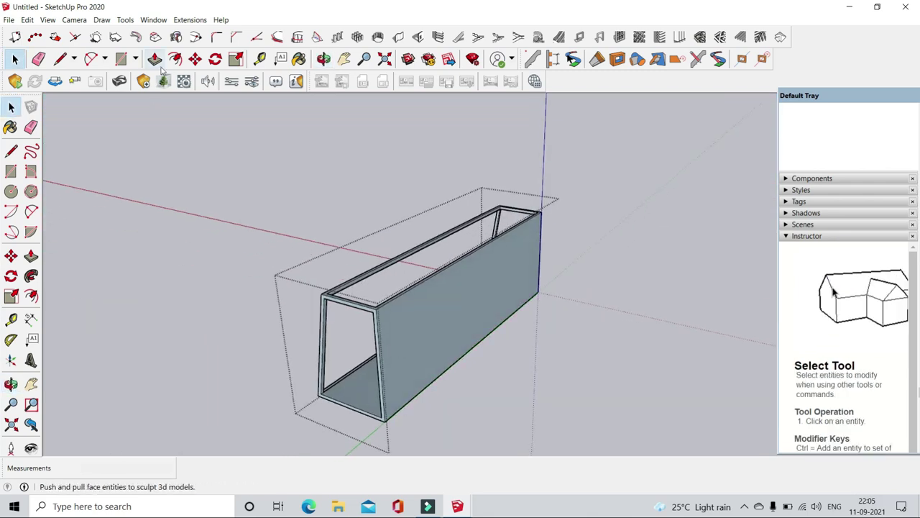
- Delete the box's large front face to open it into a frame
{"action": "key", "text": "f"}
{"action": "left_click", "coordinate": [155, 59]}
{"action": "scroll", "coordinate": [359, 308], "scroll_direction": "up", "scroll_amount": 3}
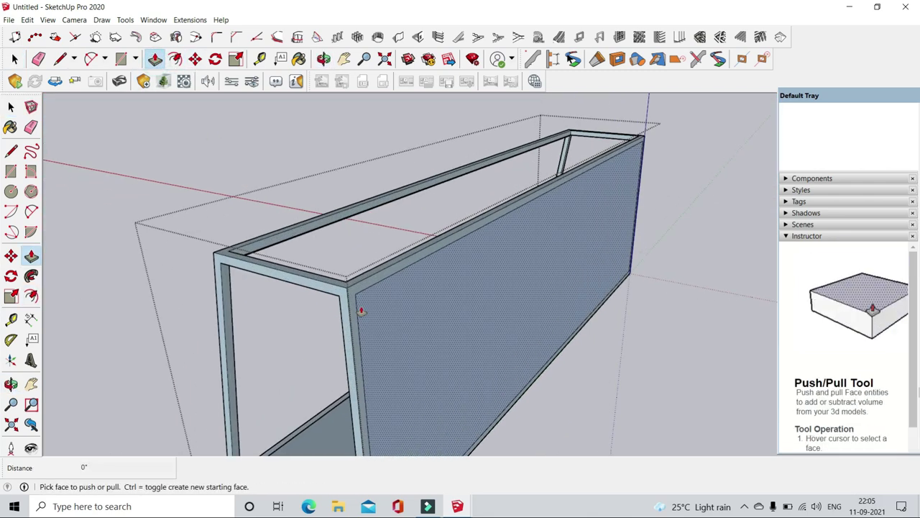
{"action": "left_click", "coordinate": [15, 59]}
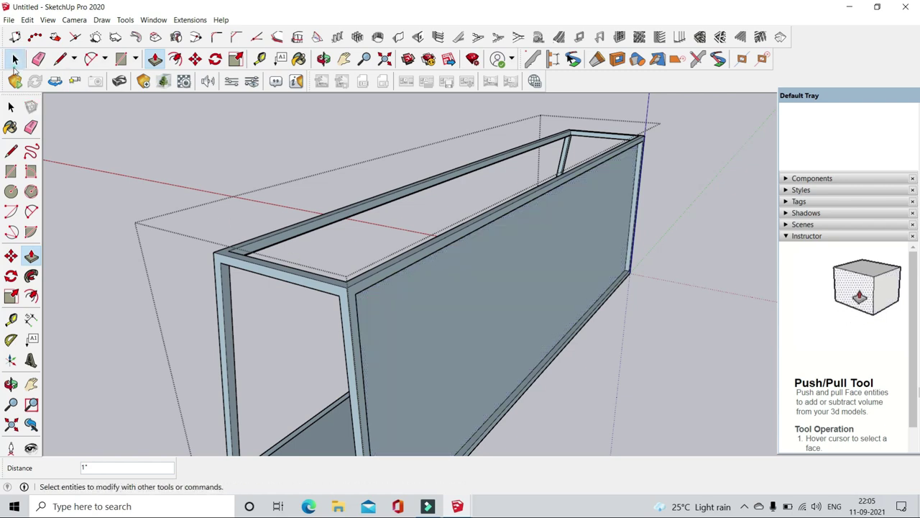
{"action": "left_click", "coordinate": [489, 324]}
{"action": "key", "text": "Delete"}
{"action": "scroll", "coordinate": [392, 290], "scroll_direction": "down", "scroll_amount": 5}
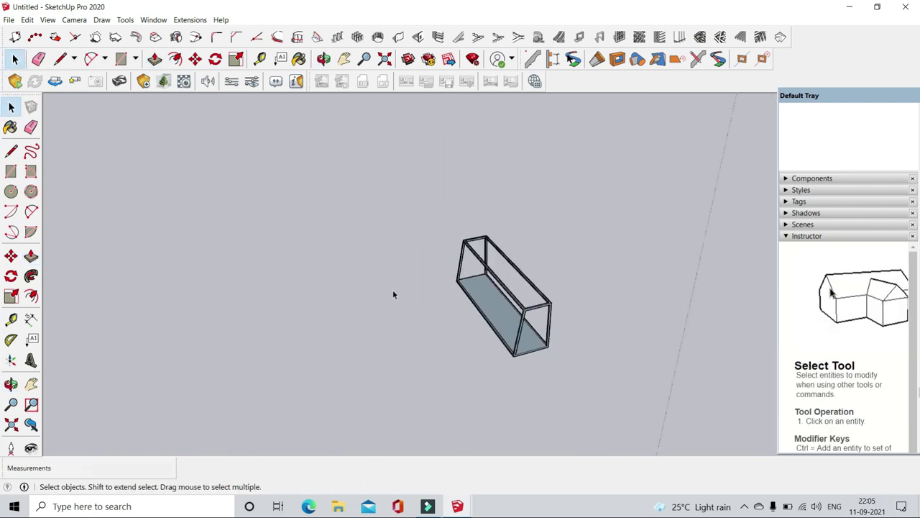
{"action": "mouse_move", "coordinate": [392, 289]}
{"action": "middle_mouse_down"}
{"action": "mouse_move", "coordinate": [361, 240]}
{"action": "mouse_move", "coordinate": [435, 415]}
{"action": "middle_mouse_up"}
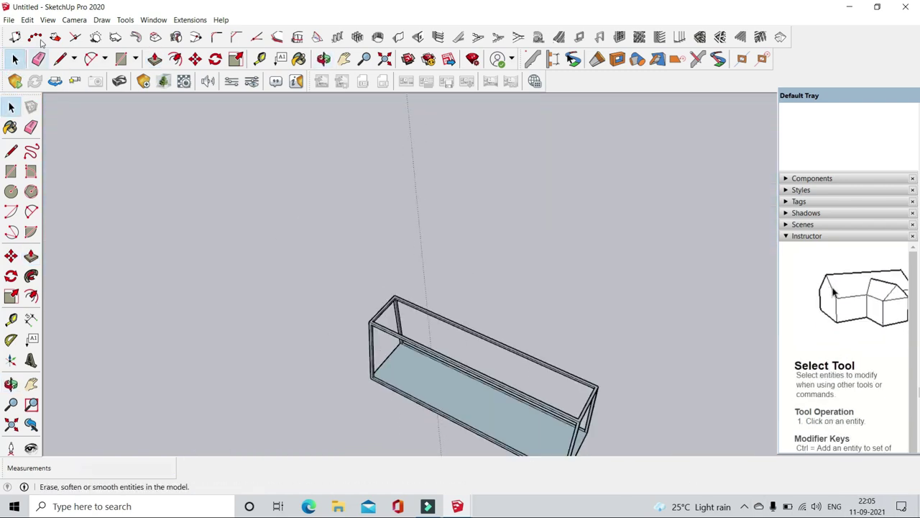
{"action": "left_click", "coordinate": [26, 20]}
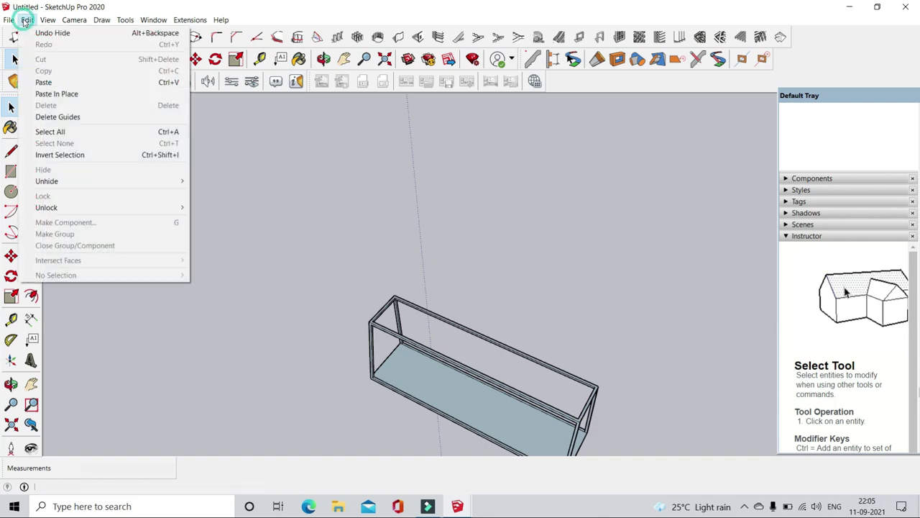
- Unhide all geometry and orbit to look down onto the display frame
{"action": "left_click", "coordinate": [48, 181]}
{"action": "left_click", "coordinate": [215, 206]}
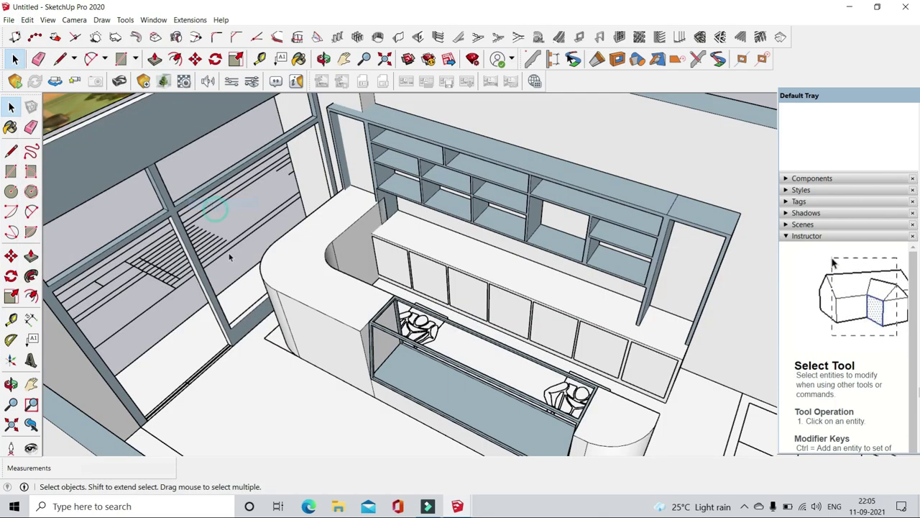
{"action": "scroll", "coordinate": [413, 287], "scroll_direction": "down", "scroll_amount": 5}
{"action": "mouse_move", "coordinate": [410, 304]}
{"action": "middle_mouse_down"}
{"action": "mouse_move", "coordinate": [413, 250]}
{"action": "mouse_move", "coordinate": [642, 354]}
{"action": "mouse_move", "coordinate": [448, 359]}
{"action": "middle_mouse_up"}
{"action": "scroll", "coordinate": [413, 250], "scroll_direction": "up", "scroll_amount": 5}
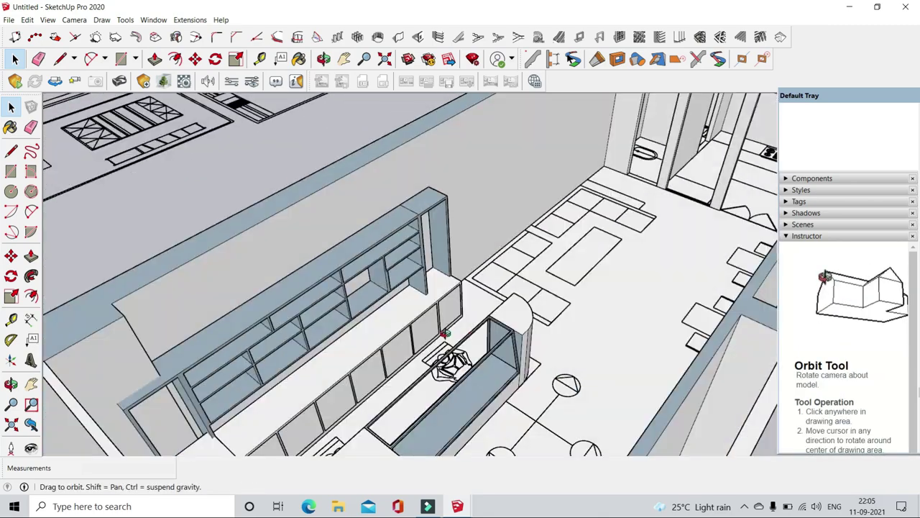
{"action": "scroll", "coordinate": [475, 294], "scroll_direction": "up", "scroll_amount": 5}
{"action": "scroll", "coordinate": [288, 360], "scroll_direction": "down", "scroll_amount": 3}
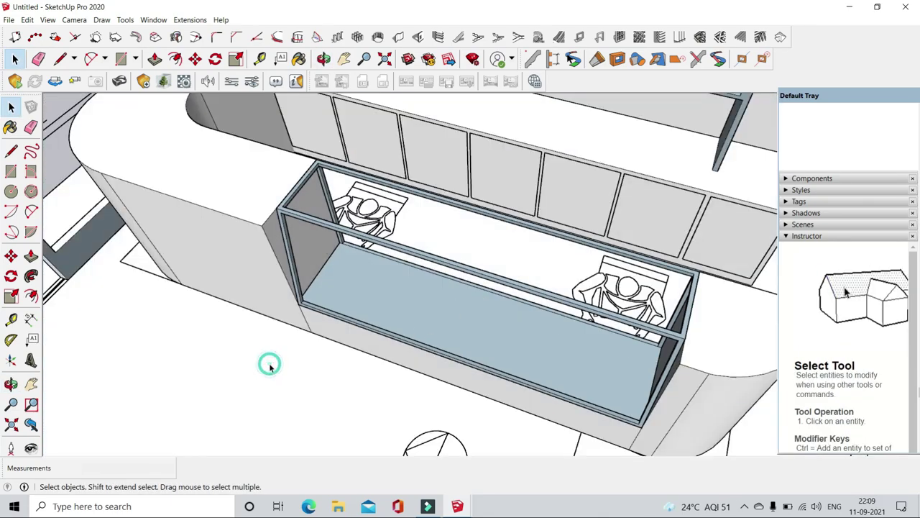
{"action": "middle_click_drag", "start_coordinate": [267, 363], "coordinate": [362, 352]}
{"action": "scroll", "coordinate": [306, 287], "scroll_direction": "up", "scroll_amount": 4}
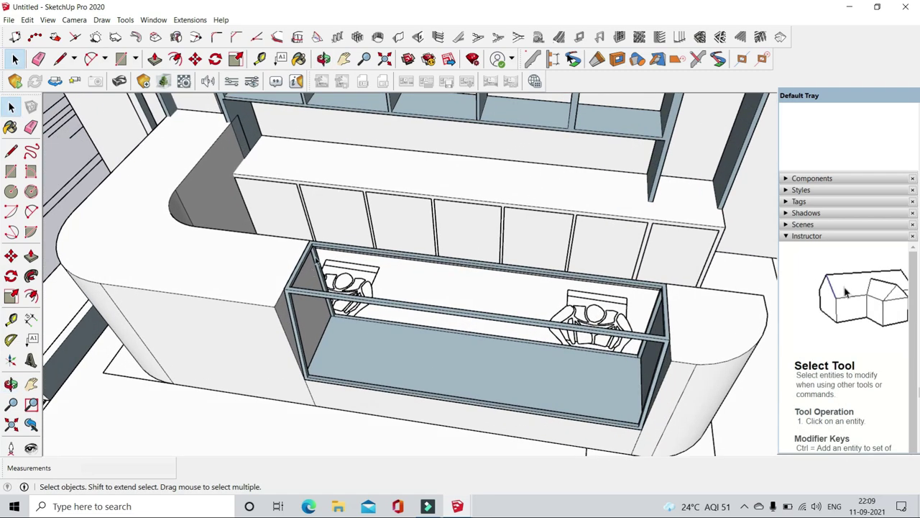
{"action": "scroll", "coordinate": [475, 287], "scroll_direction": "down", "scroll_amount": 2}
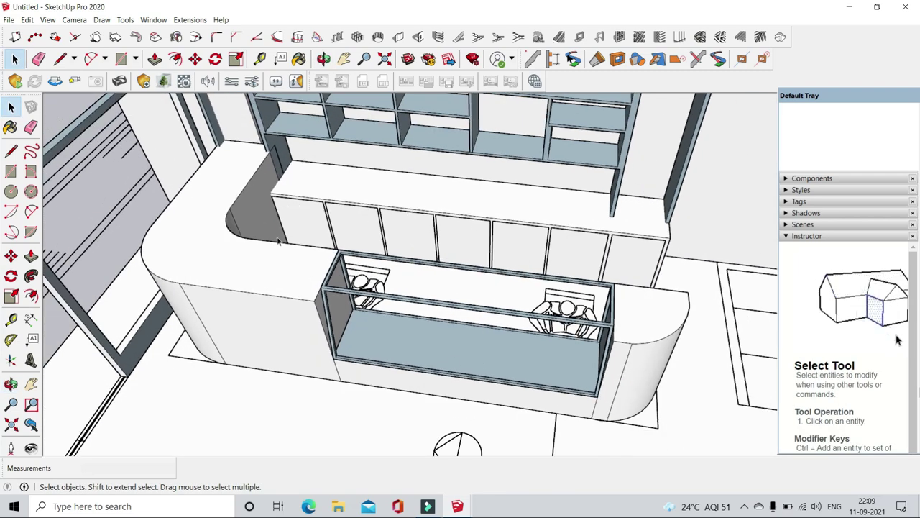
- Inside the glass box group, window-select the display box's end frame
{"action": "double_click", "coordinate": [368, 300]}
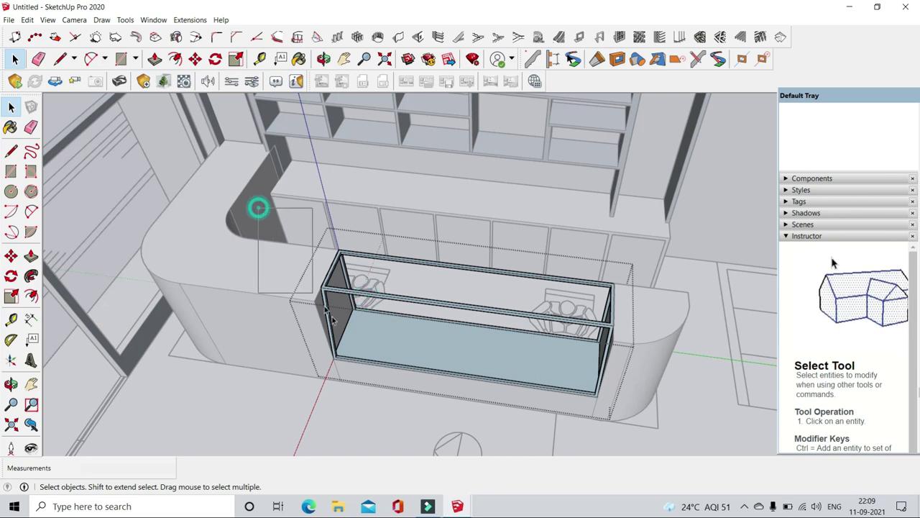
{"action": "left_click_drag", "start_coordinate": [329, 316], "coordinate": [363, 379]}
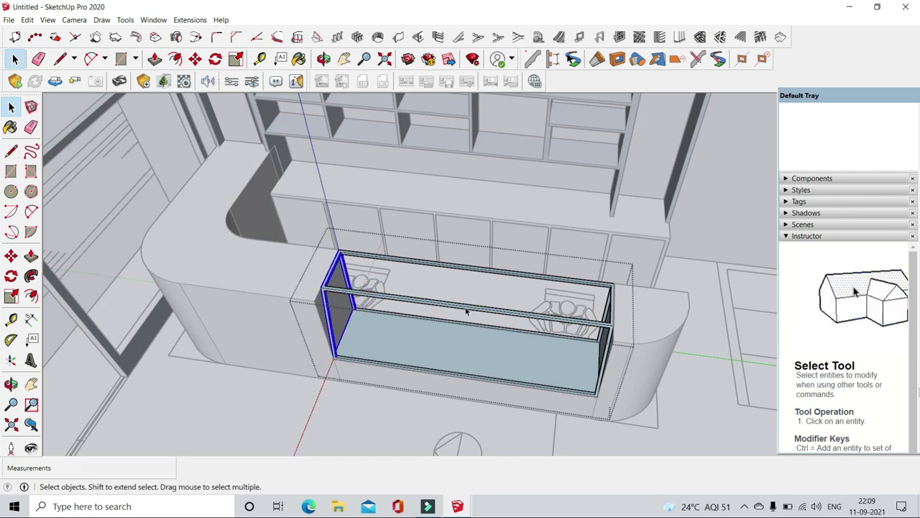
{"action": "left_click", "coordinate": [196, 59]}
{"action": "scroll", "coordinate": [407, 274], "scroll_direction": "up", "scroll_amount": 3}
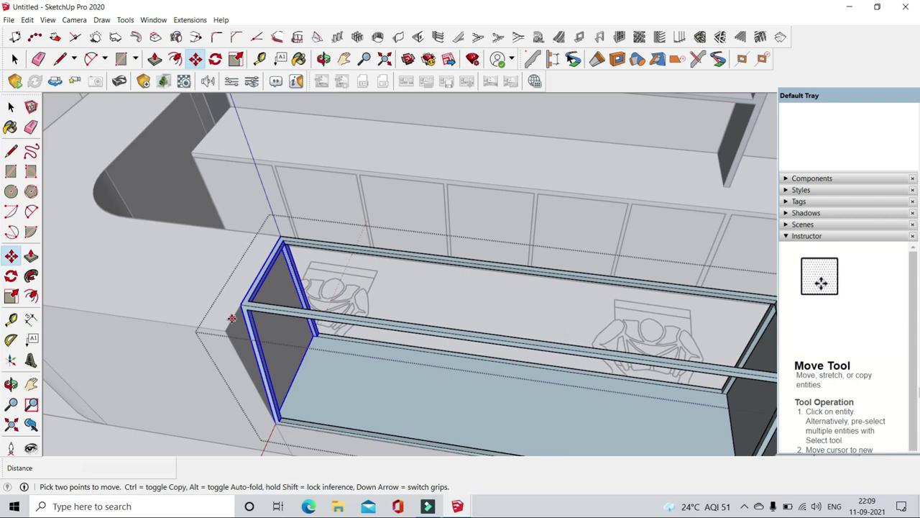
{"action": "scroll", "coordinate": [232, 318], "scroll_direction": "up", "scroll_amount": 3}
{"action": "scroll", "coordinate": [247, 302], "scroll_direction": "up", "scroll_amount": 2}
- Ctrl-copy the end frame to the middle of the box as a divider
{"action": "left_click", "coordinate": [246, 302]}
{"action": "key", "text": "ctrl"}
{"action": "scroll", "coordinate": [259, 273], "scroll_direction": "down", "scroll_amount": 5}
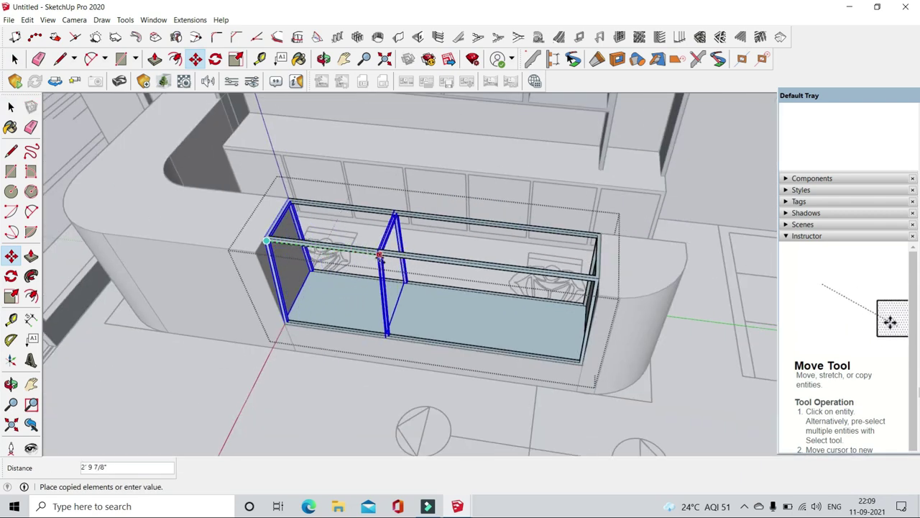
{"action": "scroll", "coordinate": [388, 259], "scroll_direction": "up", "scroll_amount": 3}
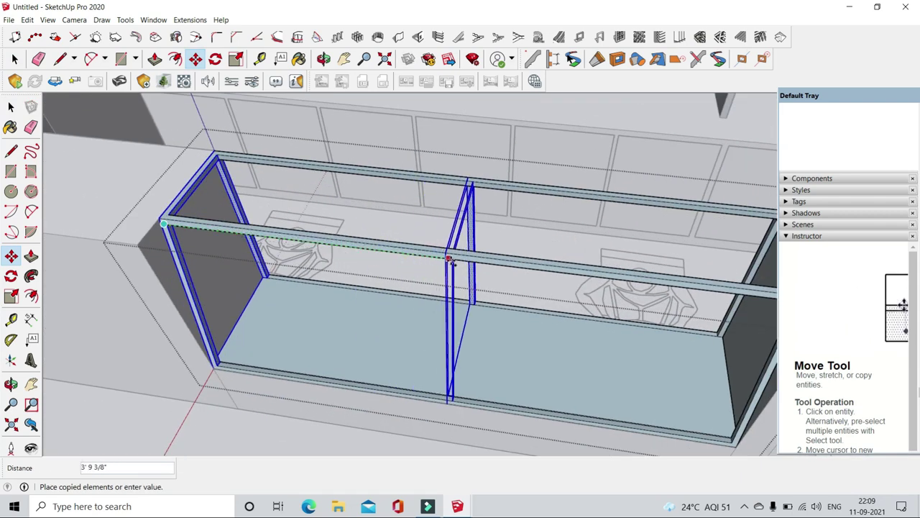
{"action": "left_click", "coordinate": [461, 280]}
{"action": "scroll", "coordinate": [461, 282], "scroll_direction": "down", "scroll_amount": 2}
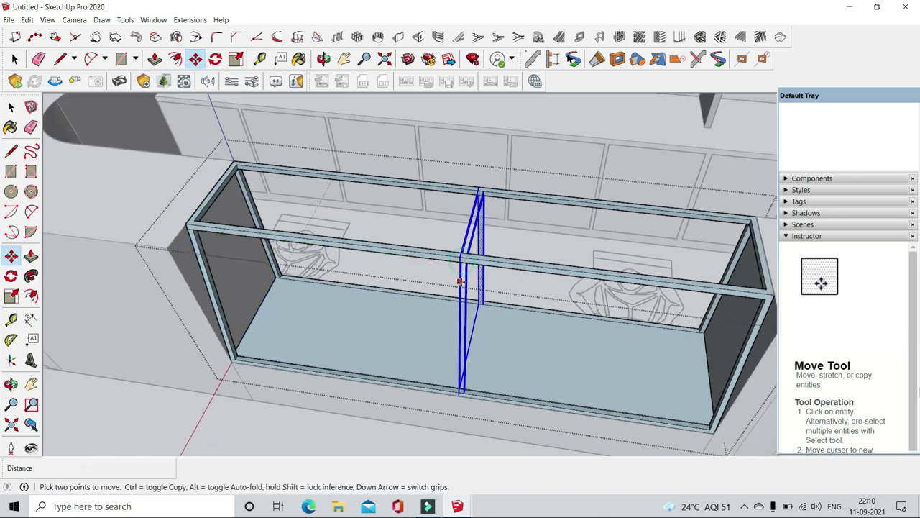
{"action": "scroll", "coordinate": [461, 281], "scroll_direction": "down", "scroll_amount": 3}
{"action": "left_click", "coordinate": [14, 58]}
{"action": "mouse_move", "coordinate": [355, 395]}
{"action": "middle_mouse_down"}
{"action": "mouse_move", "coordinate": [572, 347]}
{"action": "mouse_move", "coordinate": [551, 292]}
{"action": "middle_mouse_up"}
{"action": "scroll", "coordinate": [288, 151], "scroll_direction": "up", "scroll_amount": 4}
{"action": "scroll", "coordinate": [288, 151], "scroll_direction": "up", "scroll_amount": 2}
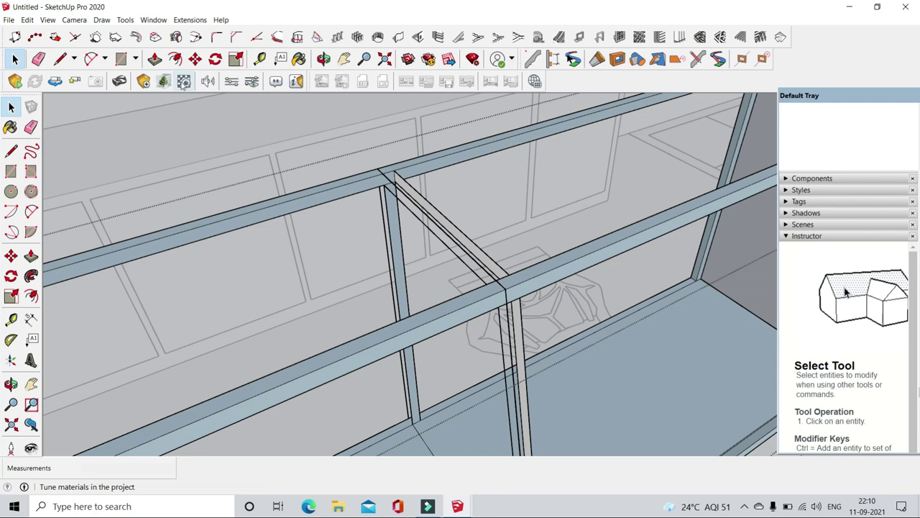
- Push/pull the divider's top bar and a post face by 1"
{"action": "left_click", "coordinate": [155, 58]}
{"action": "left_click", "coordinate": [461, 237]}
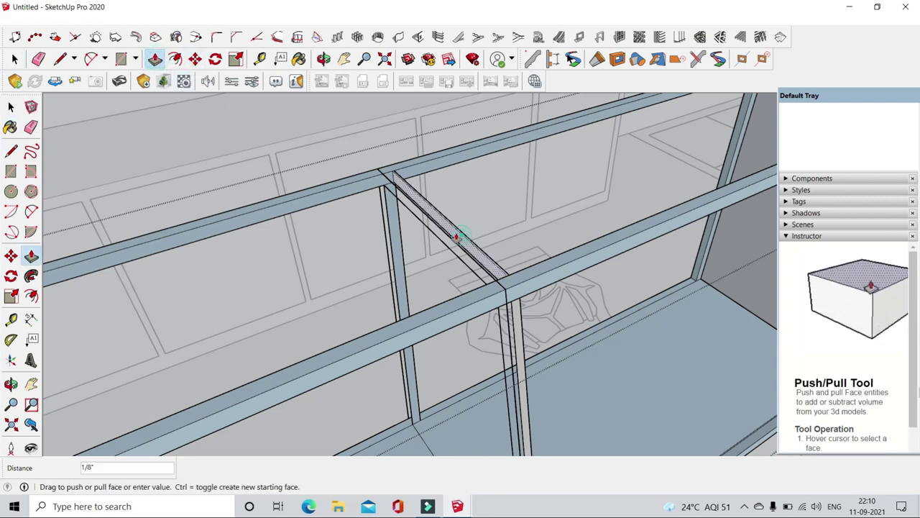
{"action": "left_click", "coordinate": [417, 208]}
{"action": "left_click", "coordinate": [518, 308]}
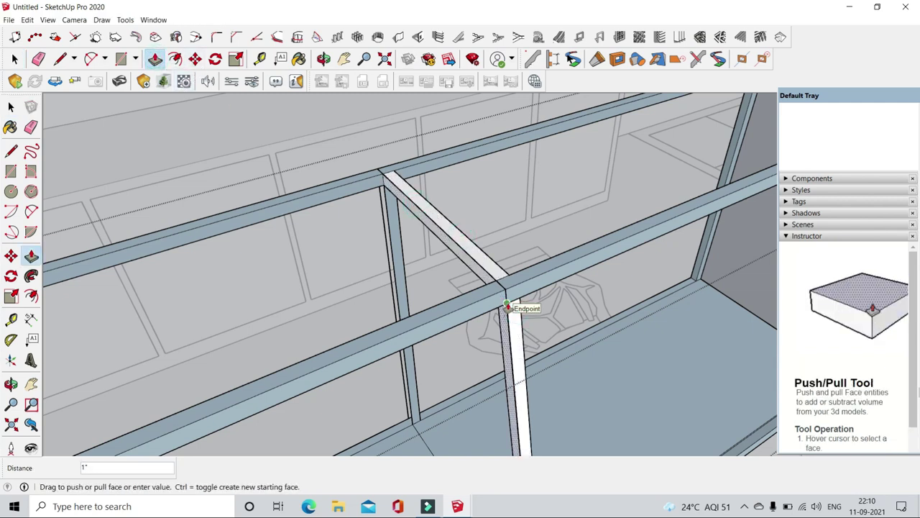
{"action": "scroll", "coordinate": [425, 235], "scroll_direction": "up", "scroll_amount": 2}
{"action": "left_click", "coordinate": [425, 235]}
{"action": "mouse_move", "coordinate": [417, 195]}
{"action": "middle_mouse_down"}
{"action": "mouse_move", "coordinate": [397, 344]}
{"action": "mouse_move", "coordinate": [427, 119]}
{"action": "mouse_move", "coordinate": [396, 211]}
{"action": "middle_mouse_up"}
- Start a rectangle on the frame, then cancel it
{"action": "key", "text": "r"}
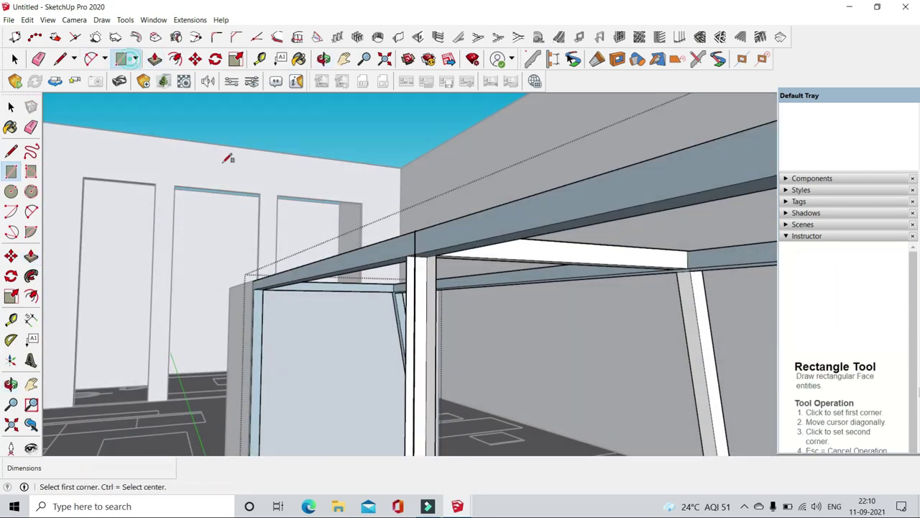
{"action": "scroll", "coordinate": [406, 251], "scroll_direction": "up", "scroll_amount": 2}
{"action": "left_click", "coordinate": [406, 252]}
{"action": "middle_click_drag", "start_coordinate": [406, 252], "coordinate": [467, 236]}
{"action": "scroll", "coordinate": [525, 320], "scroll_direction": "up", "scroll_amount": 5}
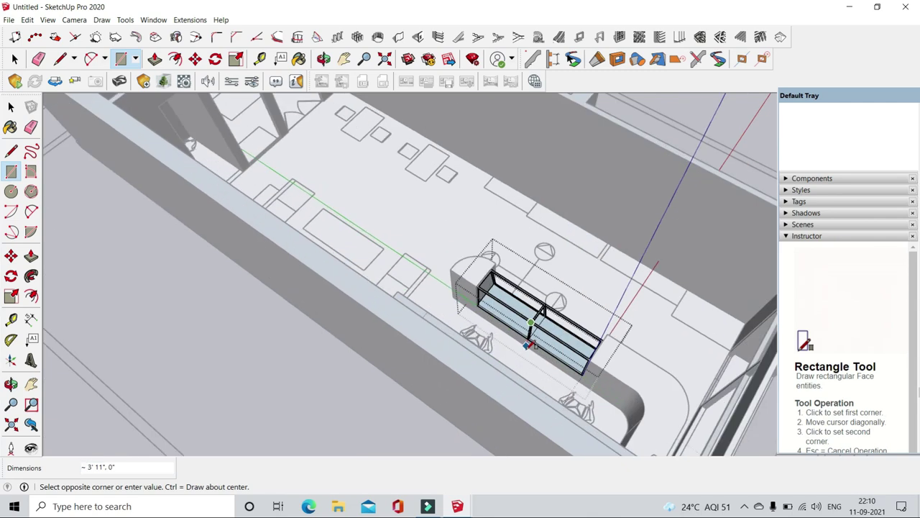
{"action": "scroll", "coordinate": [538, 338], "scroll_direction": "up", "scroll_amount": 4}
{"action": "scroll", "coordinate": [532, 334], "scroll_direction": "up", "scroll_amount": 3}
{"action": "key", "text": "Escape"}
{"action": "scroll", "coordinate": [508, 349], "scroll_direction": "down", "scroll_amount": 1}
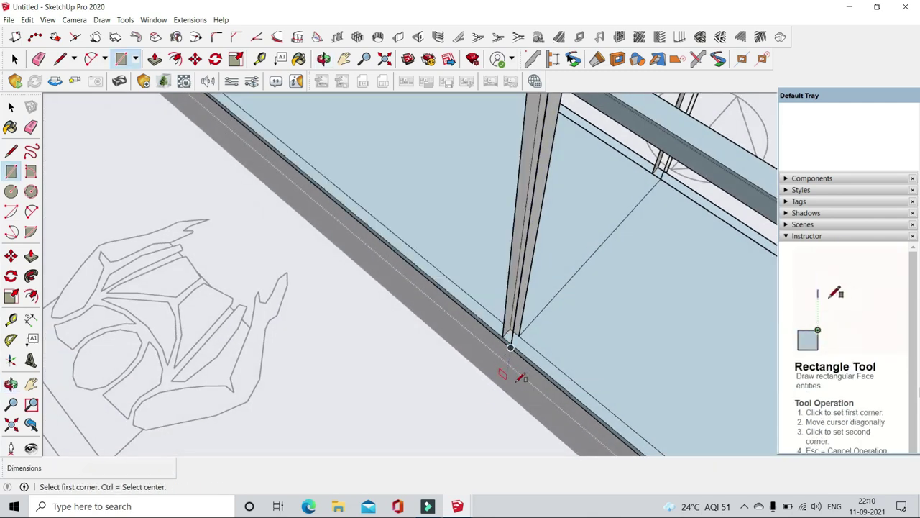
- Push the remaining divider post faces out 1" to meet the frame rails
{"action": "middle_click_drag", "start_coordinate": [504, 390], "coordinate": [487, 263]}
{"action": "key", "text": "f"}
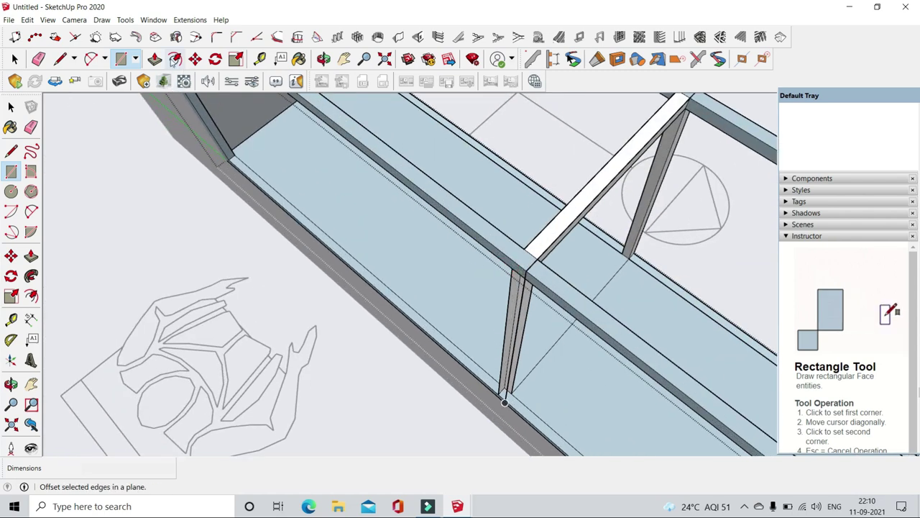
{"action": "key", "text": "p"}
{"action": "scroll", "coordinate": [477, 353], "scroll_direction": "up", "scroll_amount": 2}
{"action": "left_click", "coordinate": [456, 350]}
{"action": "scroll", "coordinate": [435, 293], "scroll_direction": "down", "scroll_amount": 2}
{"action": "scroll", "coordinate": [437, 292], "scroll_direction": "up", "scroll_amount": 1}
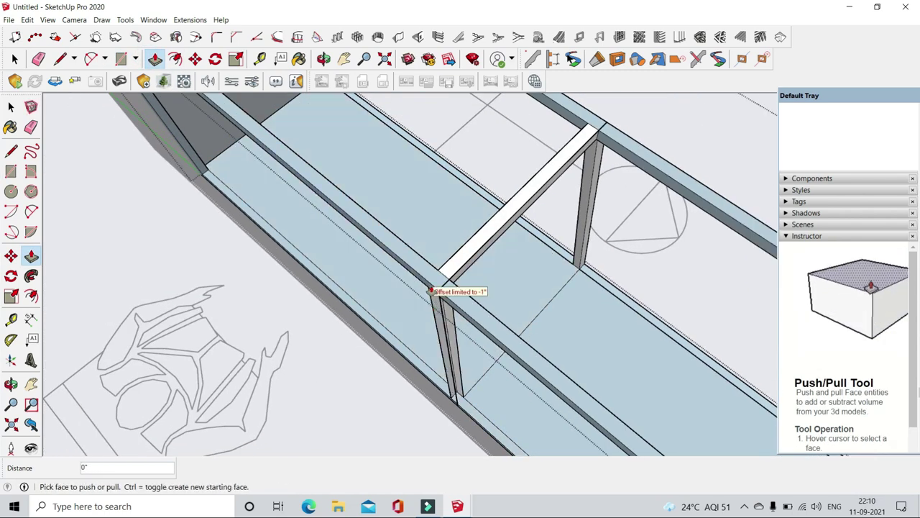
{"action": "scroll", "coordinate": [440, 290], "scroll_direction": "up", "scroll_amount": 2}
{"action": "left_click", "coordinate": [451, 322]}
{"action": "left_click", "coordinate": [471, 281]}
{"action": "mouse_move", "coordinate": [479, 275]}
{"action": "middle_mouse_down"}
{"action": "mouse_move", "coordinate": [232, 238]}
{"action": "mouse_move", "coordinate": [357, 306]}
{"action": "mouse_move", "coordinate": [343, 287]}
{"action": "middle_mouse_up"}
- Draw a rectangle on the divider post's open side to close it with a face
{"action": "key", "text": "e"}
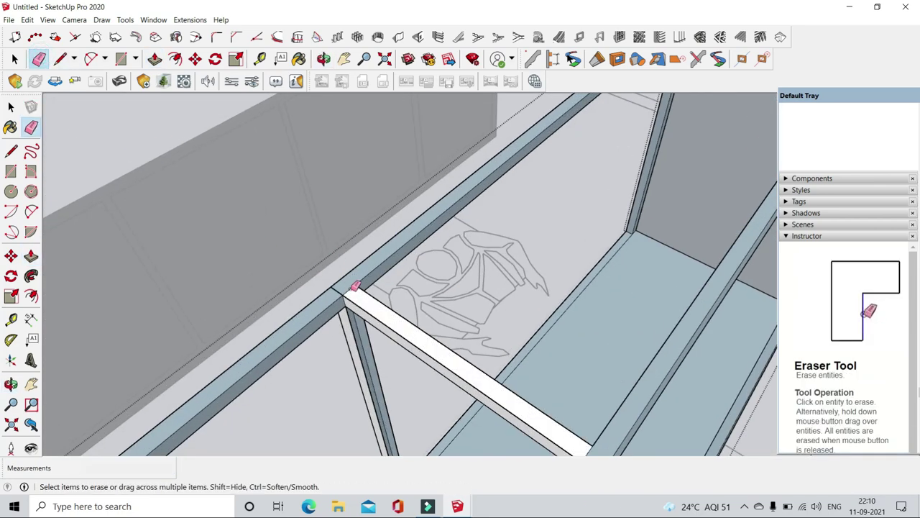
{"action": "middle_click_drag", "start_coordinate": [355, 322], "coordinate": [455, 248]}
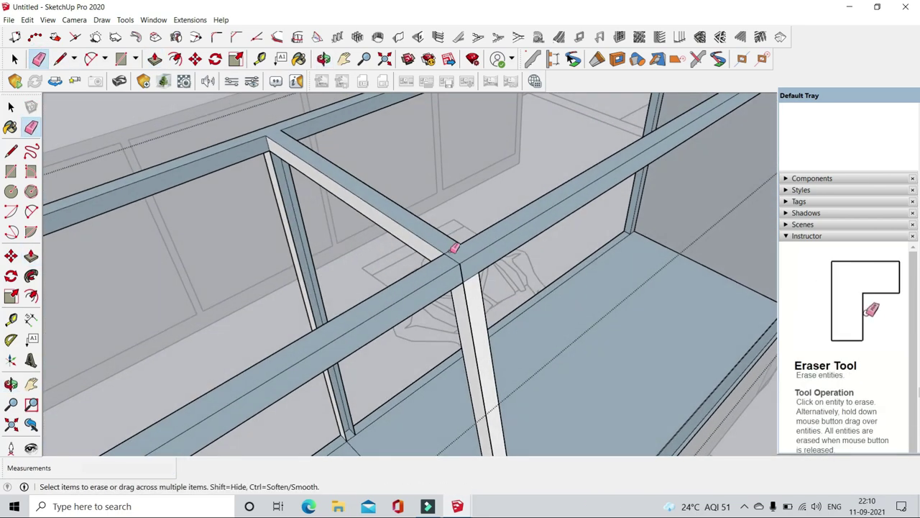
{"action": "mouse_move", "coordinate": [466, 284]}
{"action": "middle_mouse_down"}
{"action": "mouse_move", "coordinate": [409, 281]}
{"action": "mouse_move", "coordinate": [414, 288]}
{"action": "middle_mouse_up"}
{"action": "mouse_move", "coordinate": [218, 110]}
{"action": "middle_mouse_down"}
{"action": "mouse_move", "coordinate": [405, 248]}
{"action": "mouse_move", "coordinate": [476, 331]}
{"action": "middle_mouse_up"}
{"action": "key", "text": "r"}
{"action": "mouse_move", "coordinate": [545, 163]}
{"action": "middle_mouse_down"}
{"action": "mouse_move", "coordinate": [538, 350]}
{"action": "mouse_move", "coordinate": [441, 365]}
{"action": "mouse_move", "coordinate": [378, 269]}
{"action": "mouse_move", "coordinate": [330, 338]}
{"action": "mouse_move", "coordinate": [474, 302]}
{"action": "mouse_move", "coordinate": [240, 263]}
{"action": "mouse_move", "coordinate": [300, 304]}
{"action": "middle_mouse_up"}
{"action": "left_click", "coordinate": [488, 344]}
{"action": "left_click", "coordinate": [39, 60]}
{"action": "mouse_move", "coordinate": [329, 399]}
{"action": "middle_mouse_down"}
{"action": "mouse_move", "coordinate": [253, 231]}
{"action": "mouse_move", "coordinate": [608, 252]}
{"action": "mouse_move", "coordinate": [616, 333]}
{"action": "mouse_move", "coordinate": [525, 314]}
{"action": "mouse_move", "coordinate": [392, 338]}
{"action": "middle_mouse_up"}
{"action": "key", "text": "space"}
{"action": "scroll", "coordinate": [392, 338], "scroll_direction": "up", "scroll_amount": 3}
- Orbit to a steep top-down view of the gap between desk end and cabinet
{"action": "scroll", "coordinate": [514, 286], "scroll_direction": "up", "scroll_amount": 2}
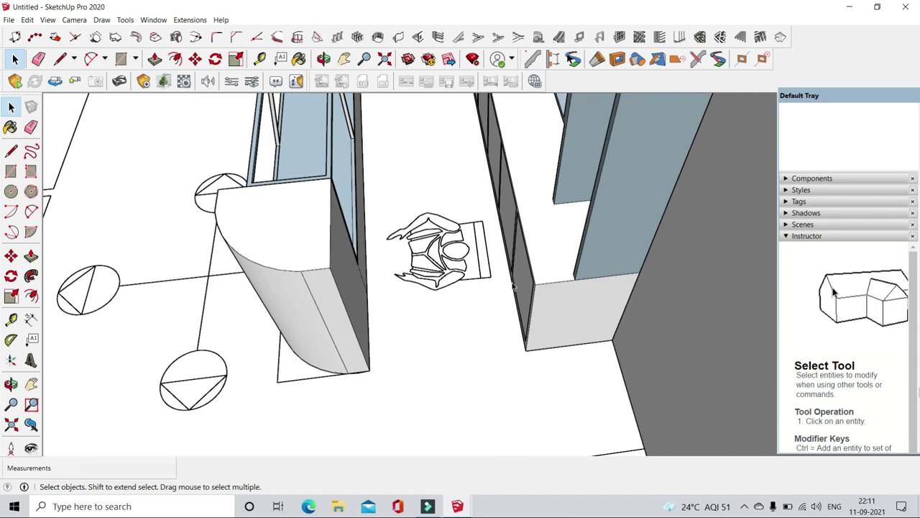
{"action": "scroll", "coordinate": [406, 352], "scroll_direction": "down", "scroll_amount": 3}
{"action": "mouse_move", "coordinate": [406, 352]}
{"action": "middle_mouse_down"}
{"action": "mouse_move", "coordinate": [372, 339]}
{"action": "mouse_move", "coordinate": [421, 353]}
{"action": "mouse_move", "coordinate": [490, 351]}
{"action": "mouse_move", "coordinate": [417, 352]}
{"action": "middle_mouse_up"}
{"action": "scroll", "coordinate": [469, 353], "scroll_direction": "up", "scroll_amount": 3}
{"action": "scroll", "coordinate": [341, 348], "scroll_direction": "up", "scroll_amount": 2}
{"action": "mouse_move", "coordinate": [321, 330]}
{"action": "middle_mouse_down"}
{"action": "mouse_move", "coordinate": [366, 350]}
{"action": "mouse_move", "coordinate": [432, 353]}
{"action": "middle_mouse_up"}
{"action": "scroll", "coordinate": [539, 344], "scroll_direction": "down", "scroll_amount": 2}
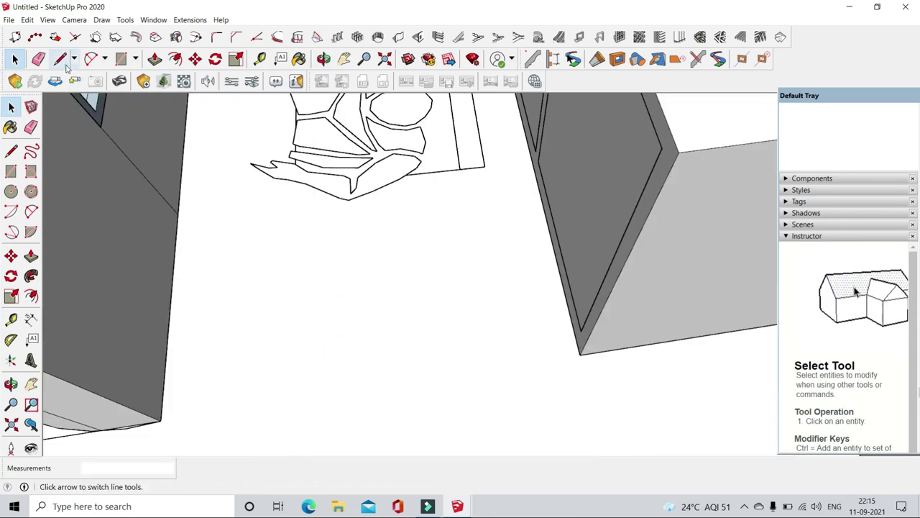
{"action": "left_click", "coordinate": [62, 60]}
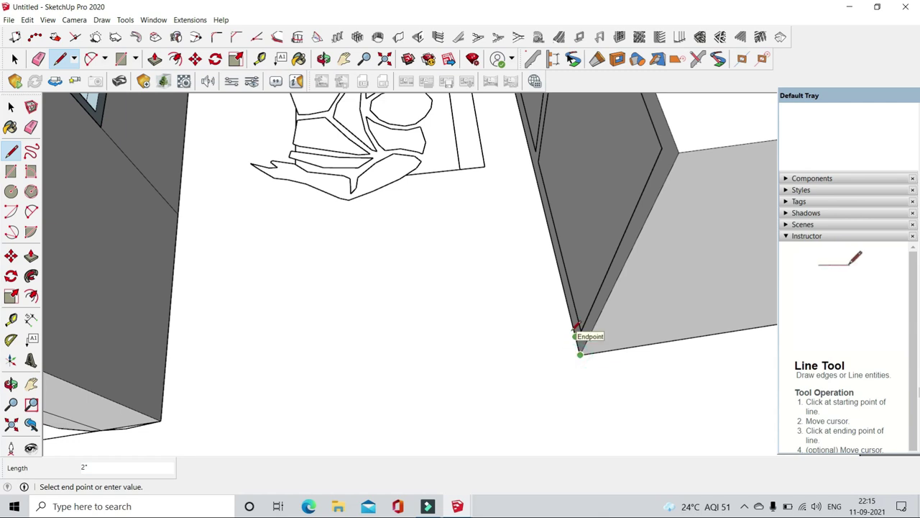
{"action": "scroll", "coordinate": [575, 337], "scroll_direction": "down", "scroll_amount": 2}
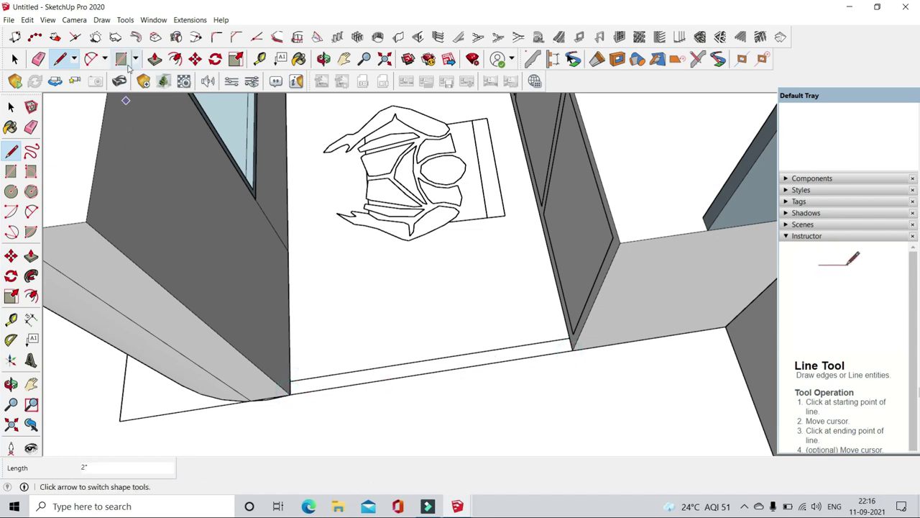
- Pull the 2" floor strip upward into a tall thin panel
{"action": "left_click", "coordinate": [155, 59]}
{"action": "left_click_drag", "start_coordinate": [314, 388], "coordinate": [286, 299]}
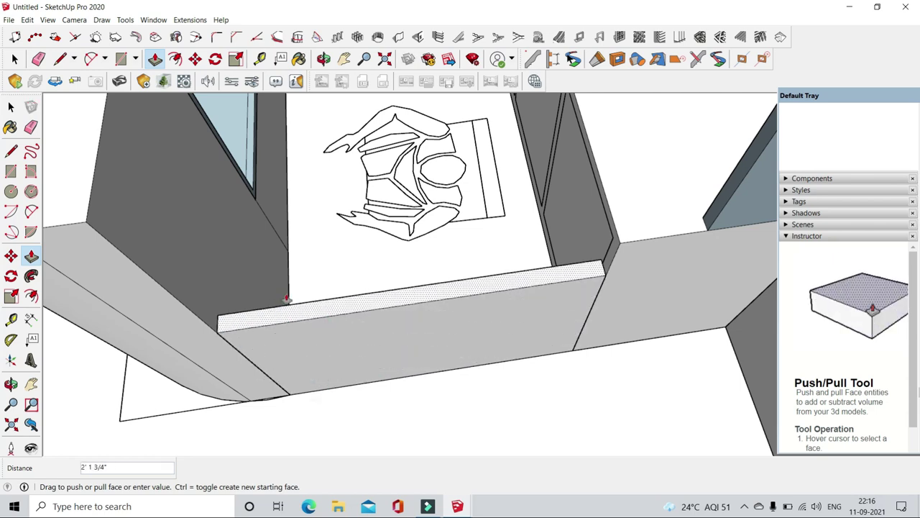
{"action": "middle_click_drag", "start_coordinate": [287, 299], "coordinate": [466, 329]}
{"action": "mouse_move", "coordinate": [467, 329]}
{"action": "left_mouse_down"}
{"action": "mouse_move", "coordinate": [522, 283]}
{"action": "mouse_move", "coordinate": [511, 294]}
{"action": "left_mouse_up"}
{"action": "mouse_move", "coordinate": [511, 294]}
{"action": "middle_mouse_down"}
{"action": "mouse_move", "coordinate": [494, 287]}
{"action": "mouse_move", "coordinate": [328, 366]}
{"action": "middle_mouse_up"}
{"action": "scroll", "coordinate": [493, 288], "scroll_direction": "up", "scroll_amount": 4}
{"action": "scroll", "coordinate": [497, 274], "scroll_direction": "down", "scroll_amount": 3}
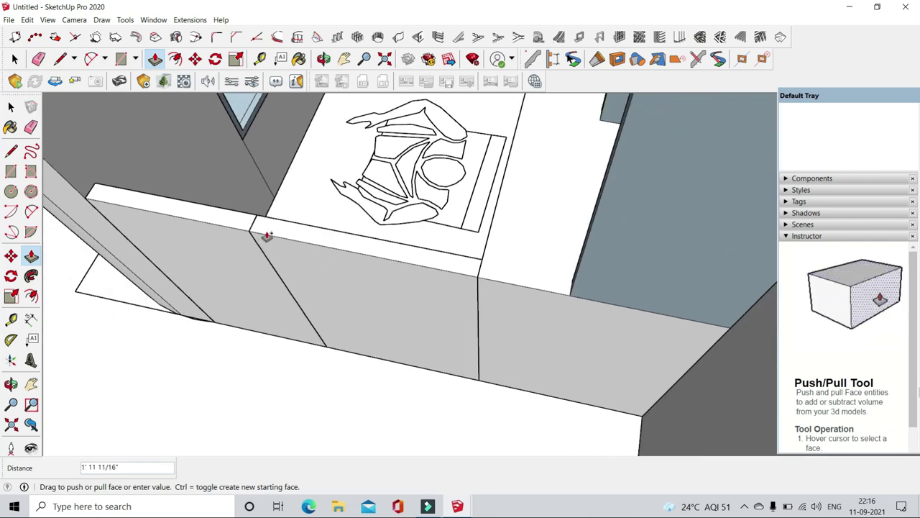
{"action": "left_click", "coordinate": [11, 106]}
- Make the new panel a group and open it for editing
{"action": "left_click", "coordinate": [222, 269]}
{"action": "right_click", "coordinate": [221, 269]}
{"action": "left_click", "coordinate": [259, 355]}
{"action": "double_click", "coordinate": [291, 281]}
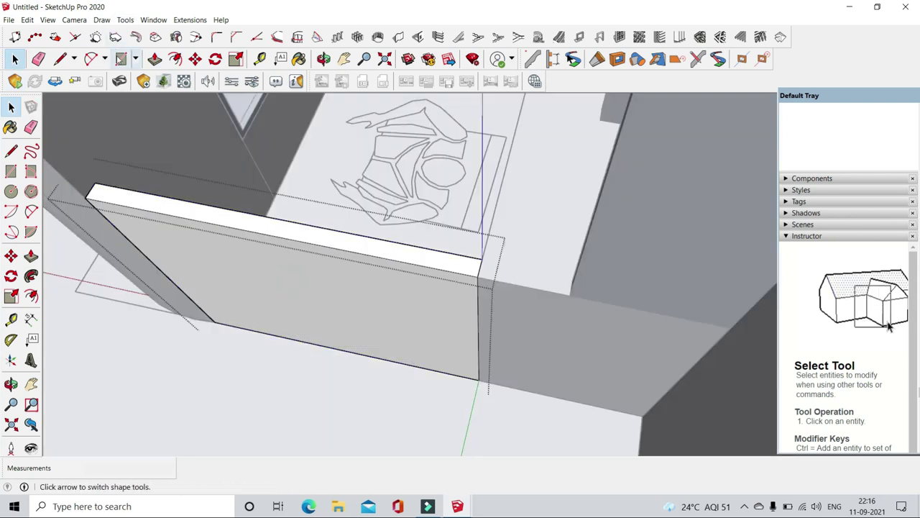
{"action": "key", "text": "l"}
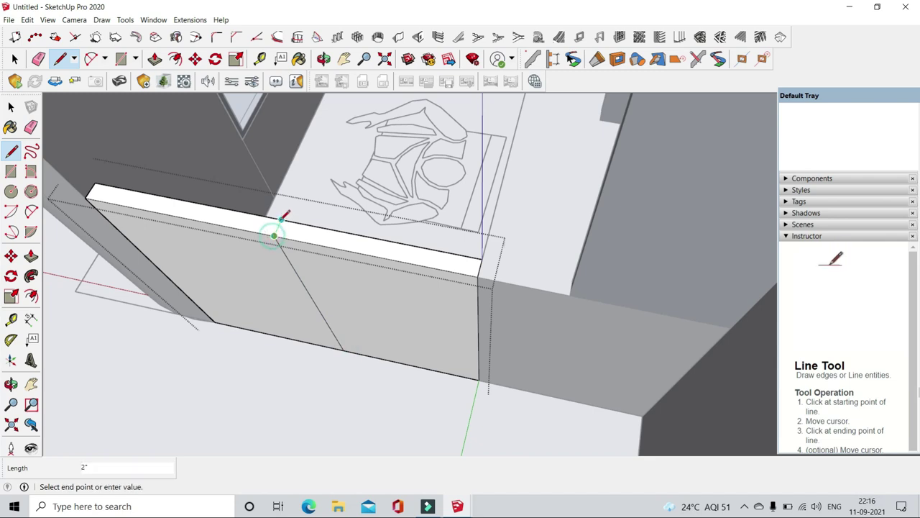
{"action": "left_click", "coordinate": [175, 58]}
{"action": "scroll", "coordinate": [230, 269], "scroll_direction": "up", "scroll_amount": 1}
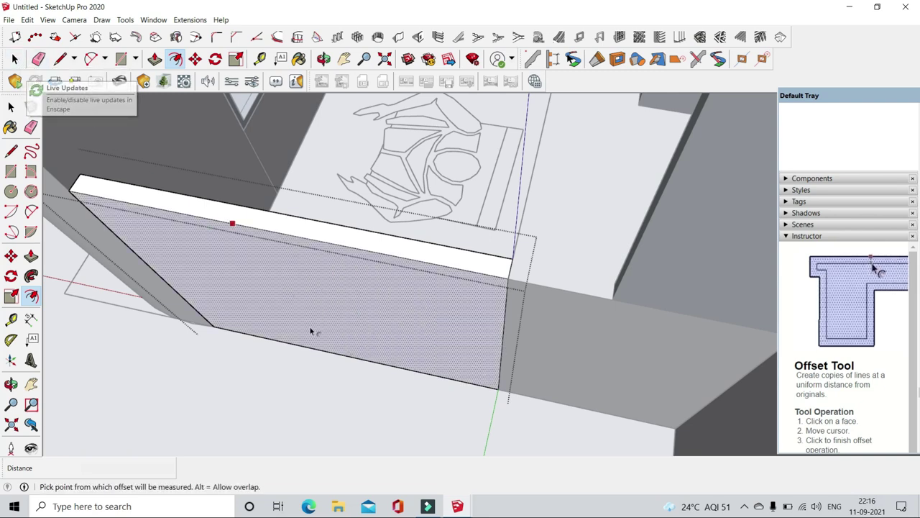
- Shorten the end panel by pushing its narrow end face in 1' 4 5/16"
{"action": "left_click", "coordinate": [14, 59]}
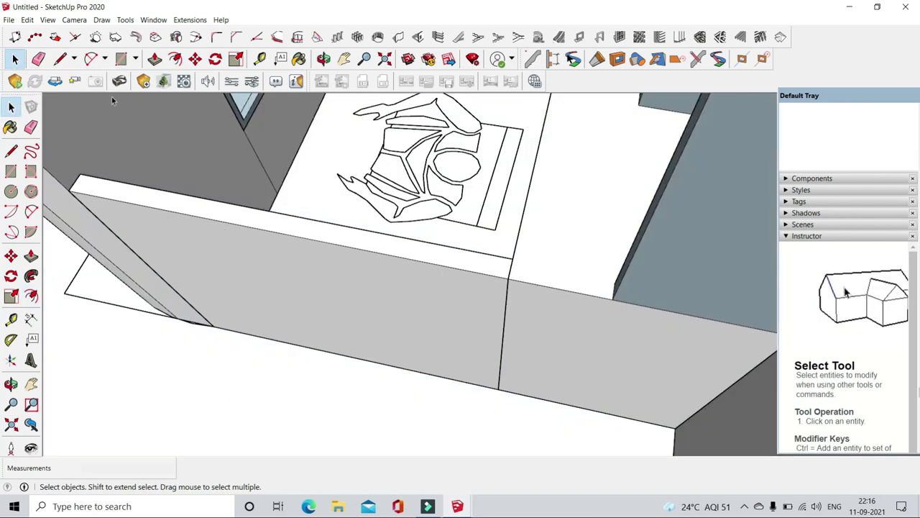
{"action": "left_click", "coordinate": [61, 59]}
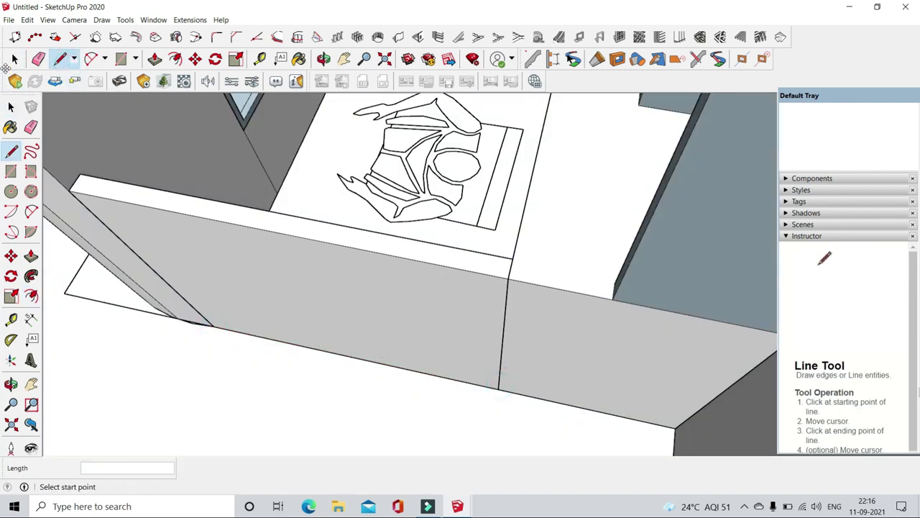
{"action": "left_click", "coordinate": [15, 59]}
{"action": "left_click", "coordinate": [373, 288]}
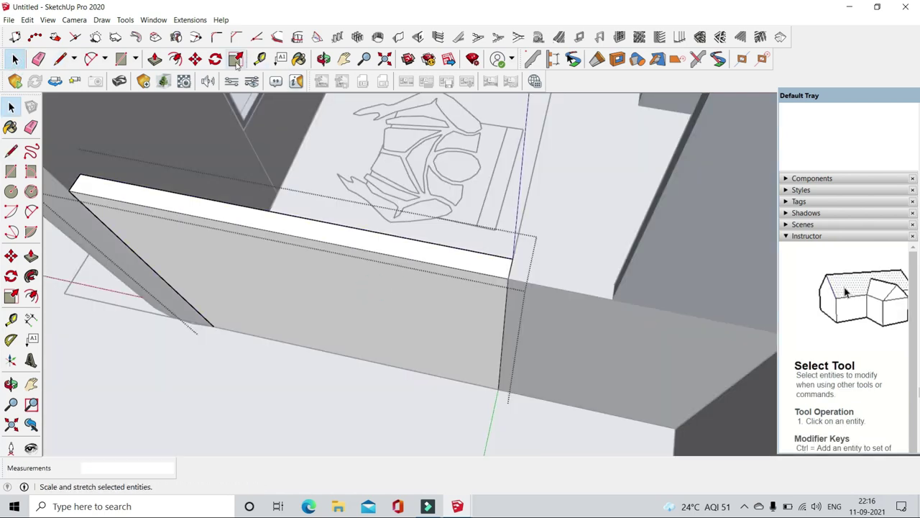
{"action": "left_click", "coordinate": [155, 59]}
{"action": "middle_click_drag", "start_coordinate": [537, 273], "coordinate": [432, 263]}
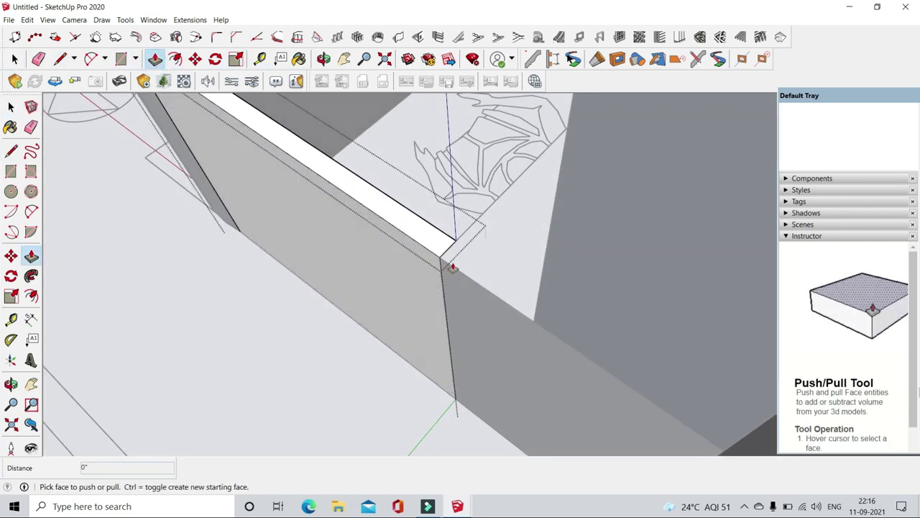
{"action": "left_click", "coordinate": [449, 263]}
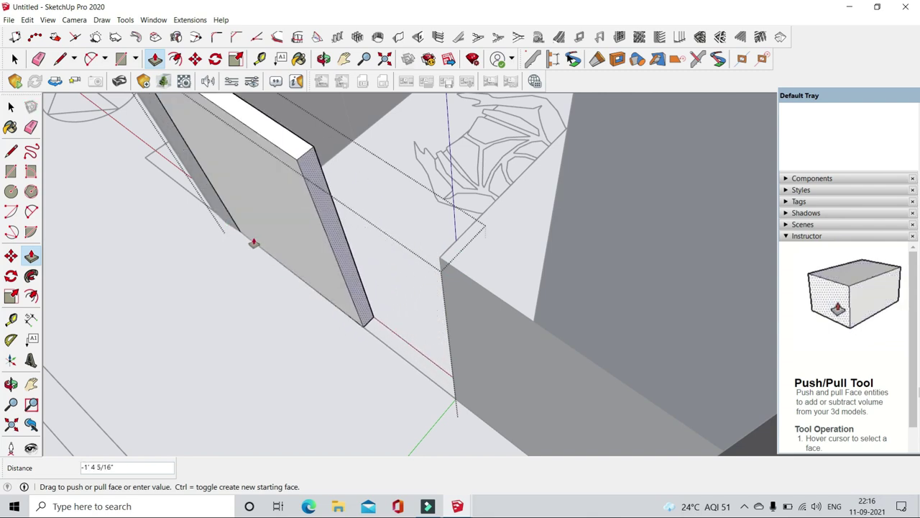
{"action": "left_click", "coordinate": [253, 238]}
- Push the slab's end face in a few more inches
{"action": "middle_click_drag", "start_coordinate": [379, 293], "coordinate": [359, 322]}
{"action": "left_click", "coordinate": [348, 319]}
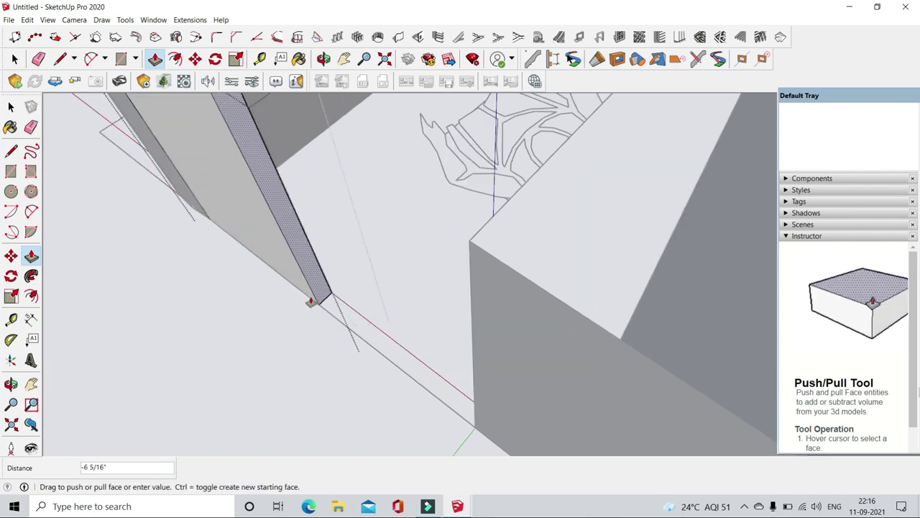
{"action": "left_click", "coordinate": [328, 314]}
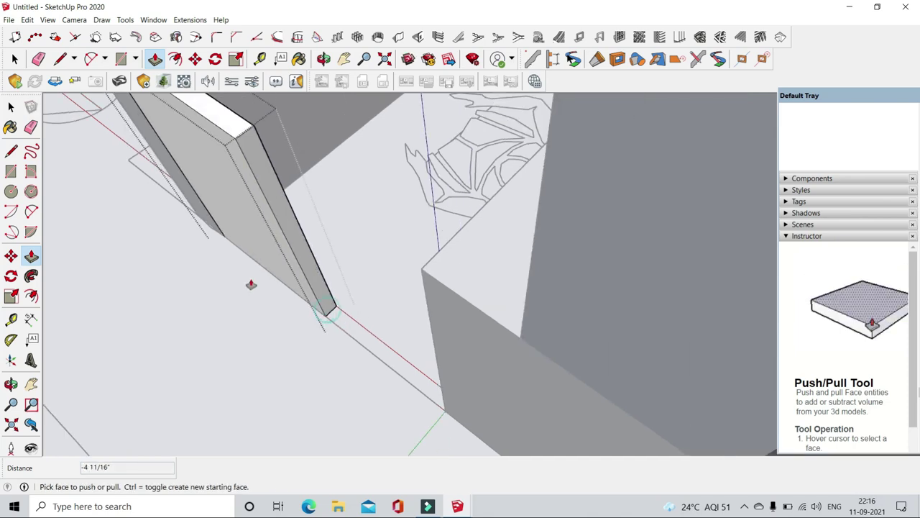
- Orbit and zoom around the short slab toward the counter and chair
{"action": "middle_click_drag", "start_coordinate": [252, 284], "coordinate": [69, 110]}
{"action": "middle_click_drag", "start_coordinate": [499, 256], "coordinate": [713, 349]}
{"action": "scroll", "coordinate": [703, 318], "scroll_direction": "down", "scroll_amount": 3}
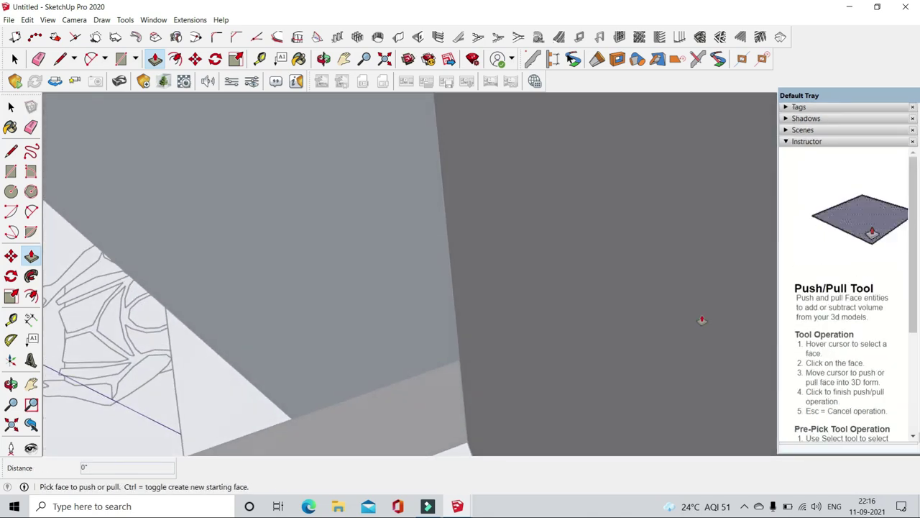
{"action": "scroll", "coordinate": [464, 292], "scroll_direction": "down", "scroll_amount": 3}
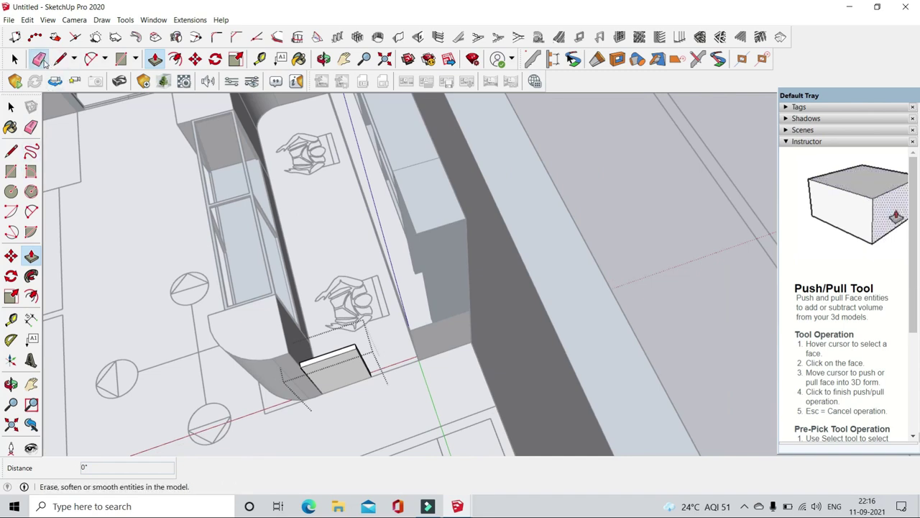
{"action": "left_click", "coordinate": [40, 60]}
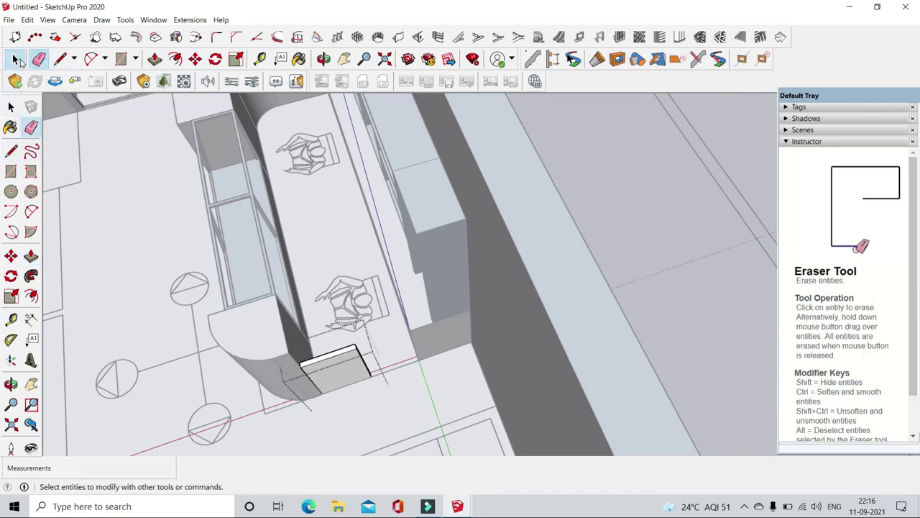
{"action": "left_click", "coordinate": [18, 61]}
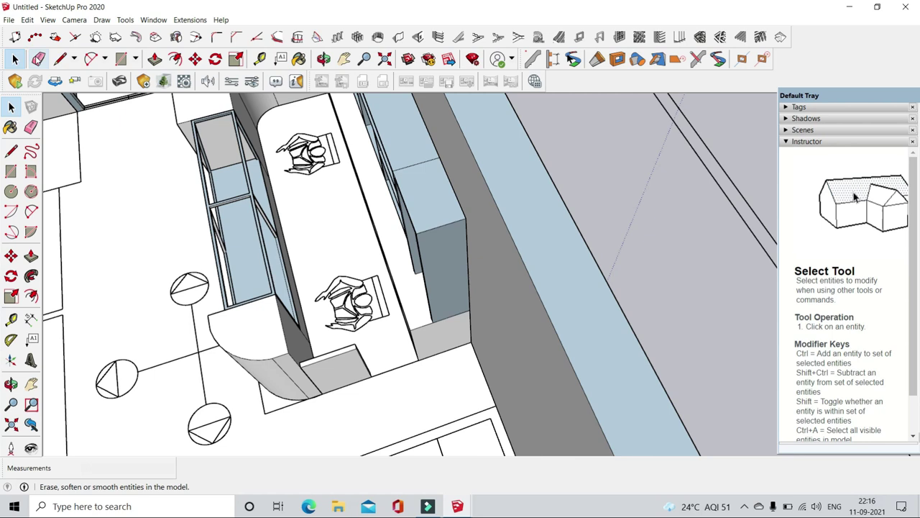
{"action": "left_click", "coordinate": [38, 59]}
{"action": "middle_click_drag", "start_coordinate": [399, 375], "coordinate": [324, 359]}
{"action": "scroll", "coordinate": [347, 287], "scroll_direction": "up", "scroll_amount": 3}
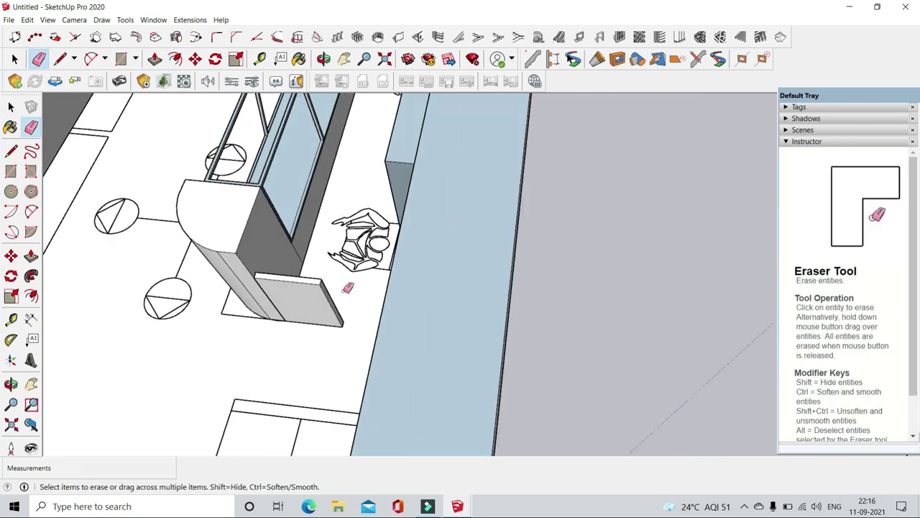
{"action": "scroll", "coordinate": [308, 292], "scroll_direction": "up", "scroll_amount": 3}
{"action": "scroll", "coordinate": [353, 327], "scroll_direction": "up", "scroll_amount": 3}
{"action": "middle_click_drag", "start_coordinate": [353, 327], "coordinate": [355, 329]}
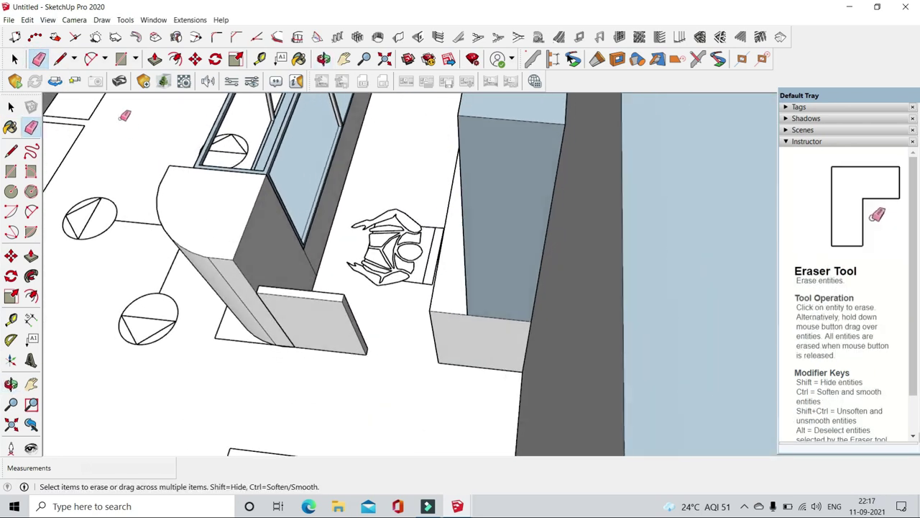
- Inside the panel group, offset the front face's edges inward by 1
{"action": "left_click", "coordinate": [176, 59]}
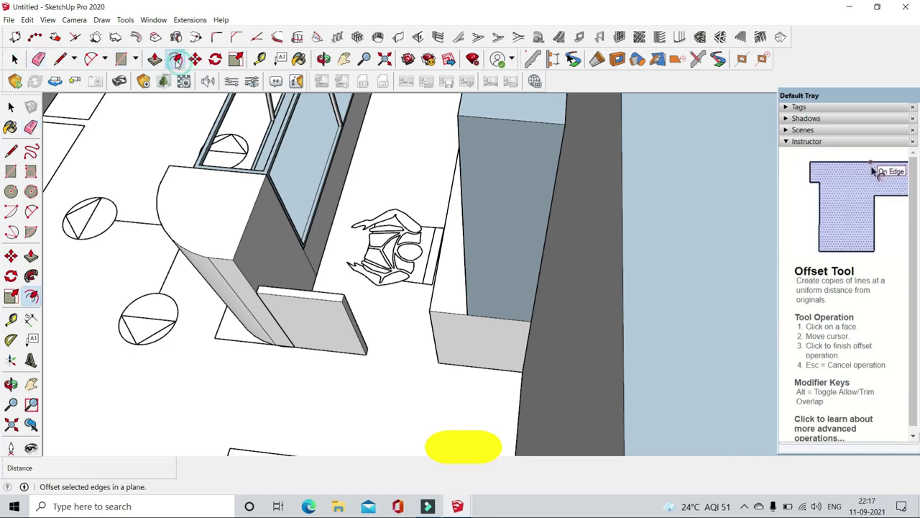
{"action": "scroll", "coordinate": [278, 325], "scroll_direction": "up", "scroll_amount": 2}
{"action": "scroll", "coordinate": [203, 220], "scroll_direction": "up", "scroll_amount": 2}
{"action": "key", "text": "space"}
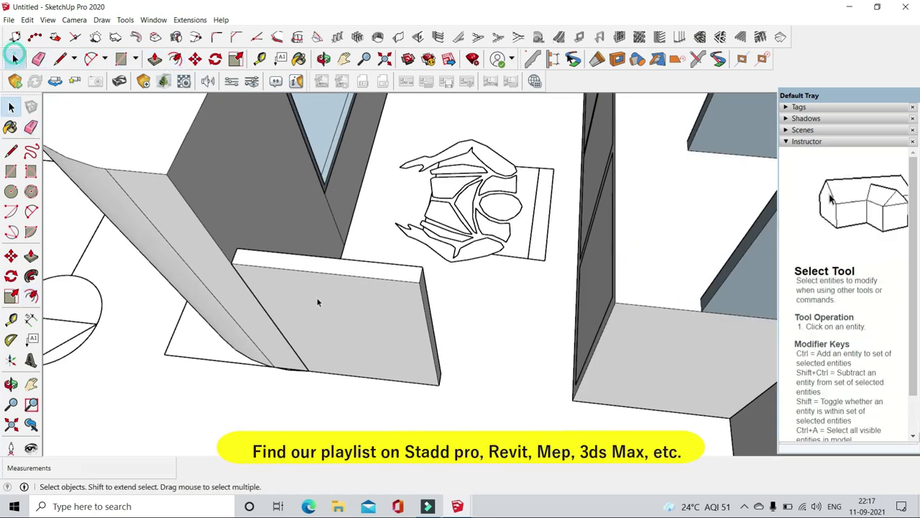
{"action": "double_click", "coordinate": [317, 297]}
{"action": "left_click", "coordinate": [176, 60]}
{"action": "left_click", "coordinate": [251, 296]}
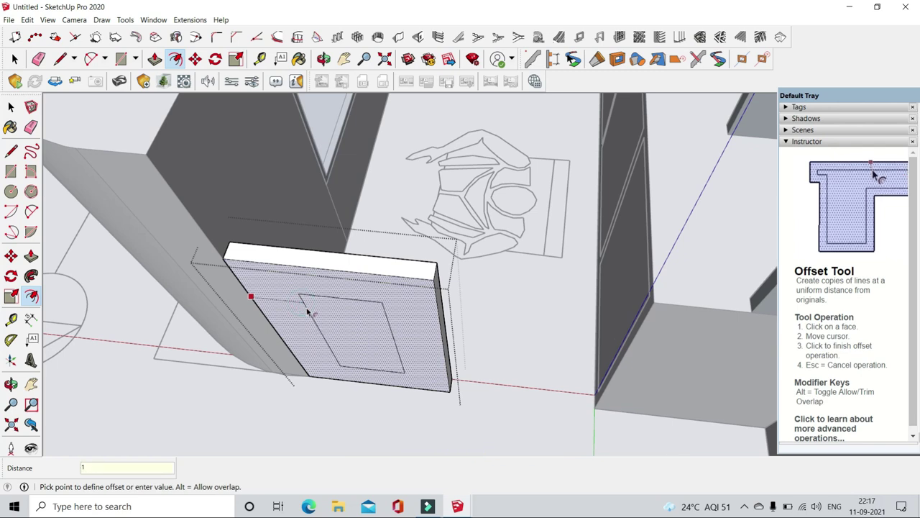
{"action": "key", "text": "Return"}
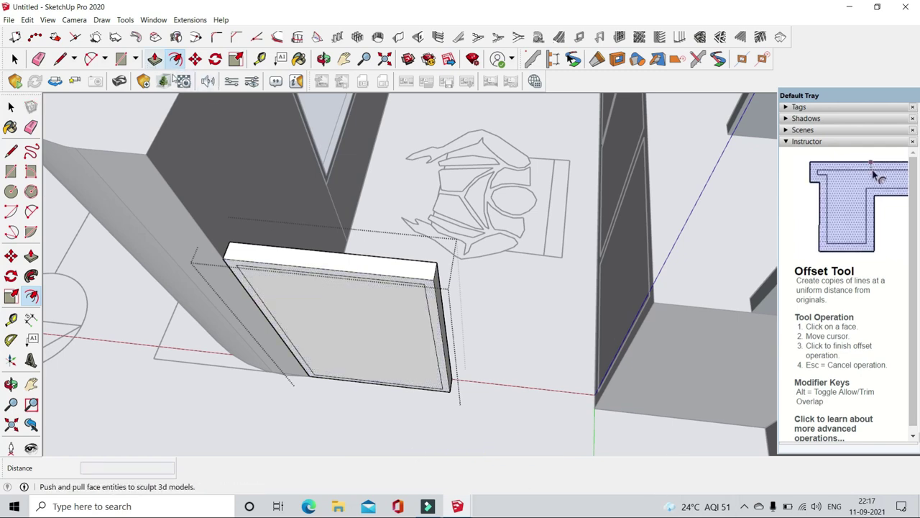
{"action": "scroll", "coordinate": [271, 243], "scroll_direction": "up", "scroll_amount": 2}
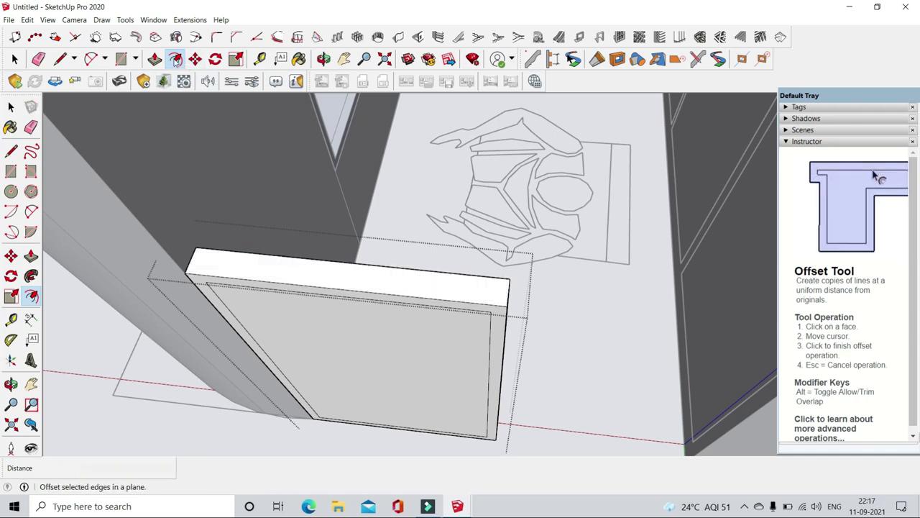
{"action": "scroll", "coordinate": [284, 263], "scroll_direction": "up", "scroll_amount": 1}
{"action": "scroll", "coordinate": [483, 294], "scroll_direction": "up", "scroll_amount": 1}
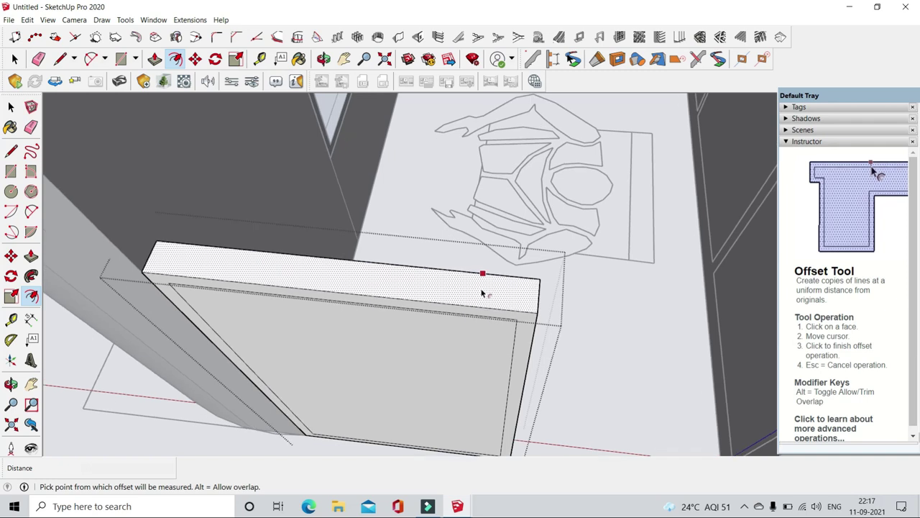
{"action": "middle_click_drag", "start_coordinate": [486, 292], "coordinate": [289, 269]}
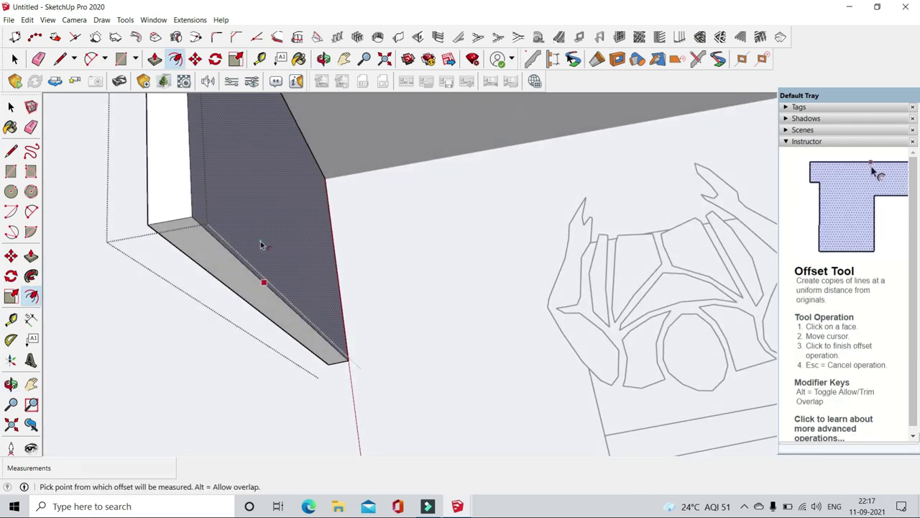
{"action": "middle_click_drag", "start_coordinate": [261, 241], "coordinate": [304, 352]}
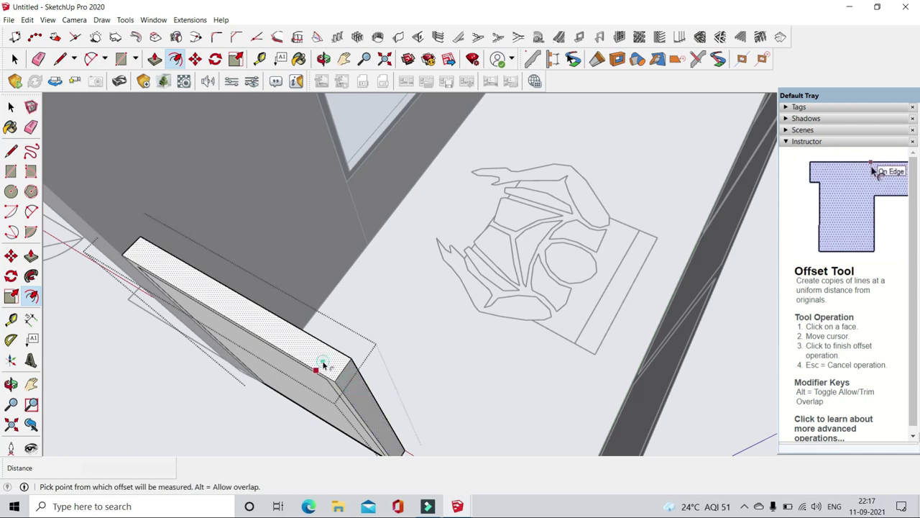
- Recess the inner panel face 3/16" to form the raised frame
{"action": "left_click", "coordinate": [155, 59]}
{"action": "middle_click_drag", "start_coordinate": [403, 273], "coordinate": [439, 288]}
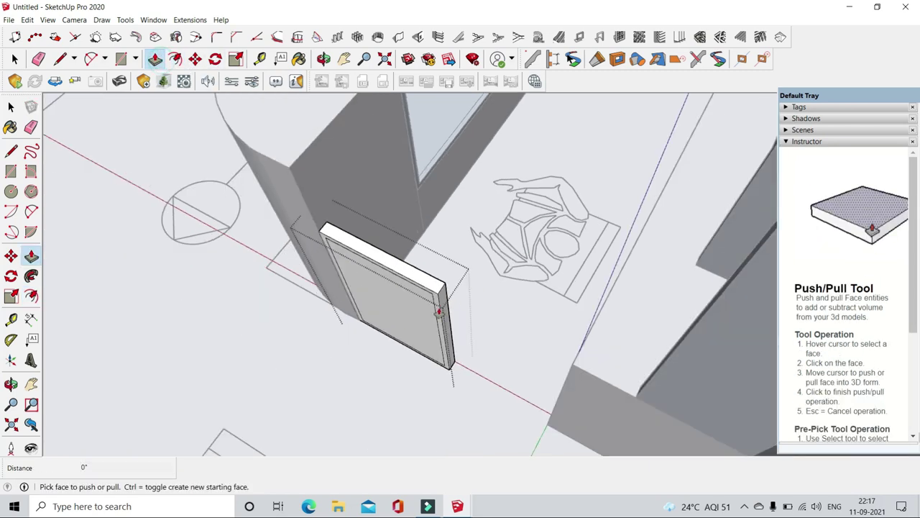
{"action": "scroll", "coordinate": [422, 288], "scroll_direction": "up", "scroll_amount": 5}
{"action": "left_click", "coordinate": [424, 284]}
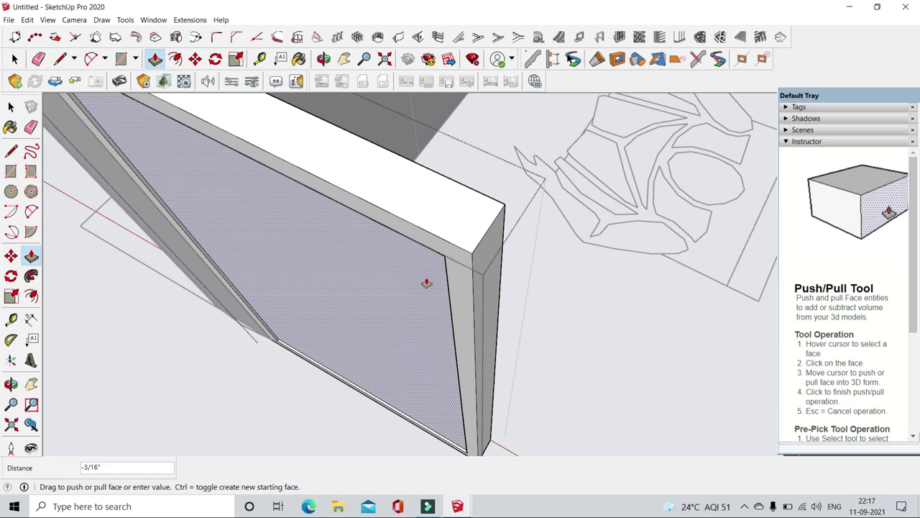
{"action": "mouse_move", "coordinate": [426, 283]}
{"action": "middle_mouse_down"}
{"action": "mouse_move", "coordinate": [328, 303]}
{"action": "mouse_move", "coordinate": [390, 266]}
{"action": "mouse_move", "coordinate": [520, 305]}
{"action": "mouse_move", "coordinate": [163, 134]}
{"action": "middle_mouse_up"}
{"action": "middle_click_drag", "start_coordinate": [277, 171], "coordinate": [675, 340]}
{"action": "scroll", "coordinate": [489, 349], "scroll_direction": "up", "scroll_amount": 3}
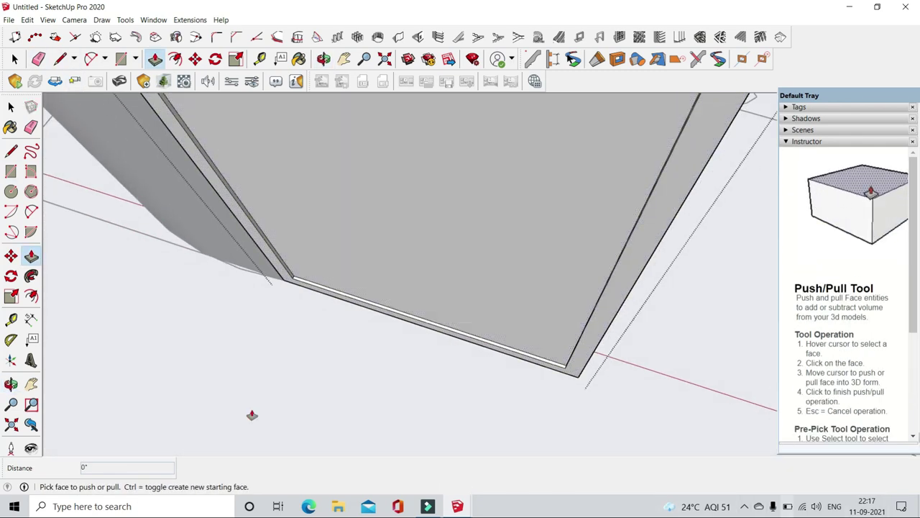
{"action": "scroll", "coordinate": [252, 415], "scroll_direction": "down", "scroll_amount": 3}
{"action": "scroll", "coordinate": [294, 369], "scroll_direction": "down", "scroll_amount": 1}
{"action": "scroll", "coordinate": [244, 331], "scroll_direction": "up", "scroll_amount": 3}
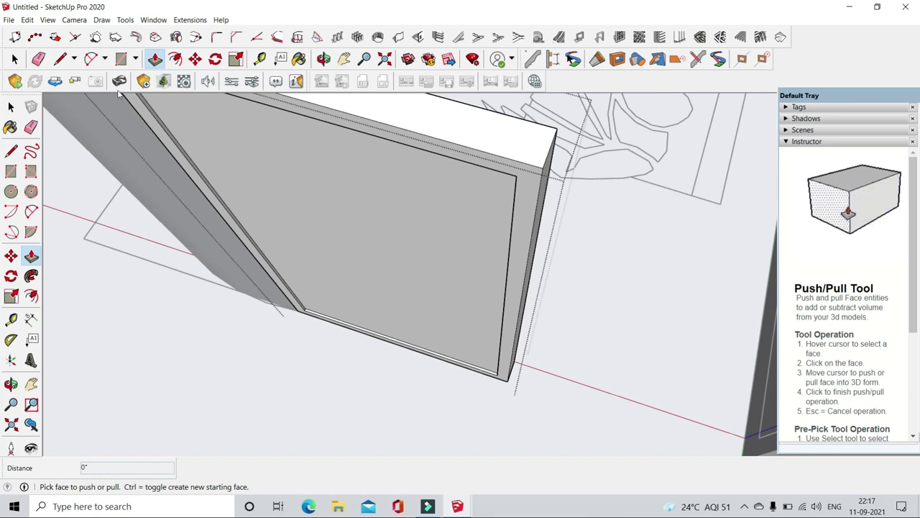
{"action": "left_click", "coordinate": [14, 58]}
{"action": "mouse_move", "coordinate": [174, 372]}
{"action": "middle_mouse_down"}
{"action": "mouse_move", "coordinate": [452, 299]}
{"action": "mouse_move", "coordinate": [315, 356]}
{"action": "middle_mouse_up"}
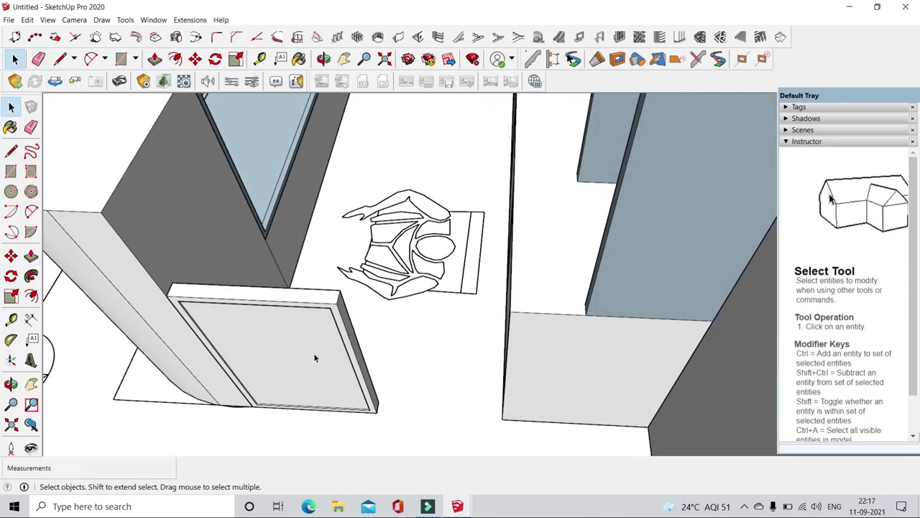
- Copy the framed door panel beside the original using Move with Ctrl
{"action": "left_click", "coordinate": [299, 344]}
{"action": "left_click", "coordinate": [196, 60]}
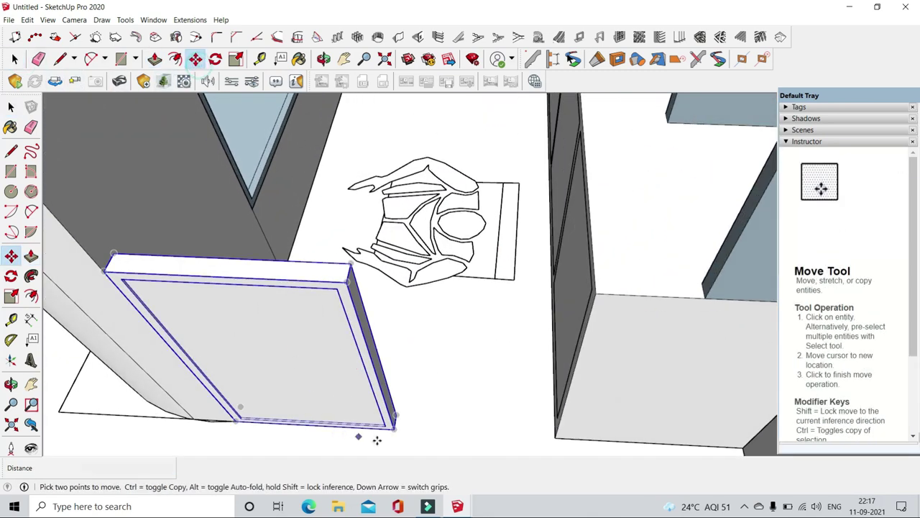
{"action": "scroll", "coordinate": [376, 438], "scroll_direction": "up", "scroll_amount": 3}
{"action": "left_click", "coordinate": [399, 425]}
{"action": "key", "text": "ctrl"}
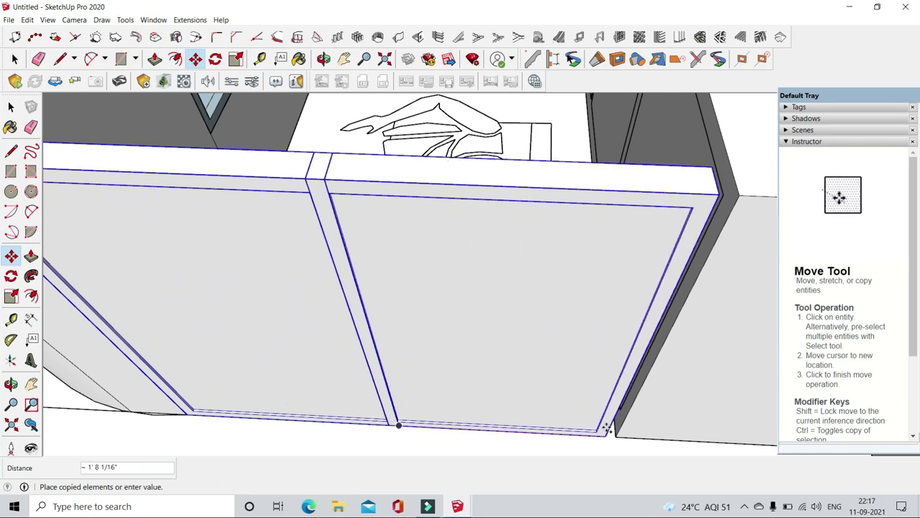
{"action": "left_click", "coordinate": [616, 434]}
{"action": "middle_click_drag", "start_coordinate": [616, 434], "coordinate": [299, 267]}
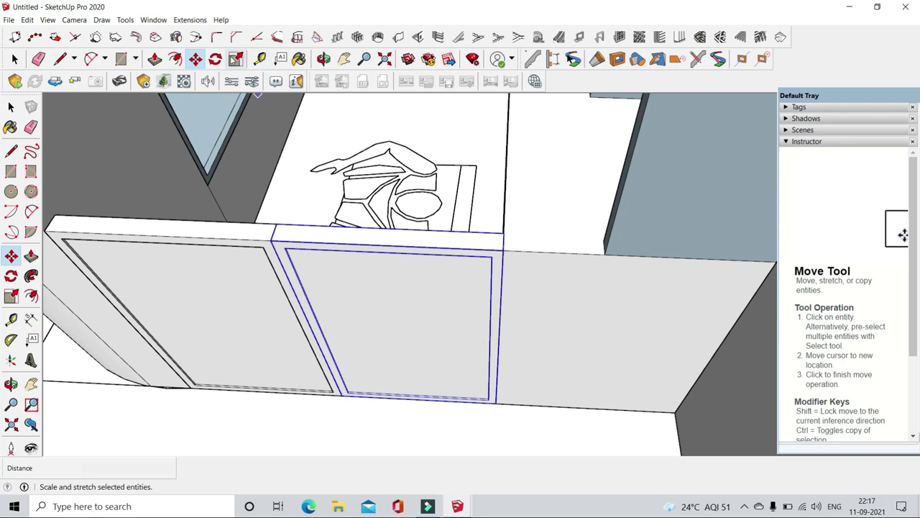
- Rotate the copied door about its corner so it swings partly open
{"action": "left_click", "coordinate": [215, 59]}
{"action": "scroll", "coordinate": [328, 377], "scroll_direction": "up", "scroll_amount": 4}
{"action": "scroll", "coordinate": [326, 373], "scroll_direction": "up", "scroll_amount": 1}
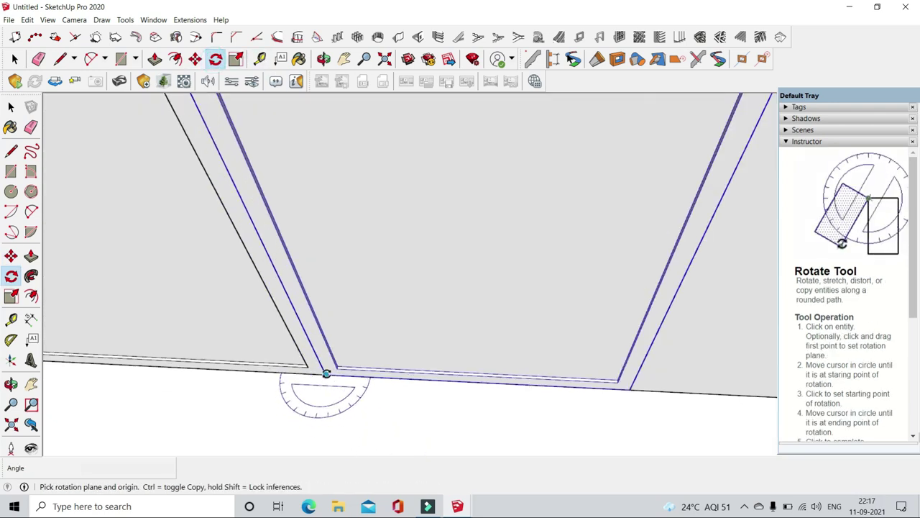
{"action": "left_click", "coordinate": [232, 369]}
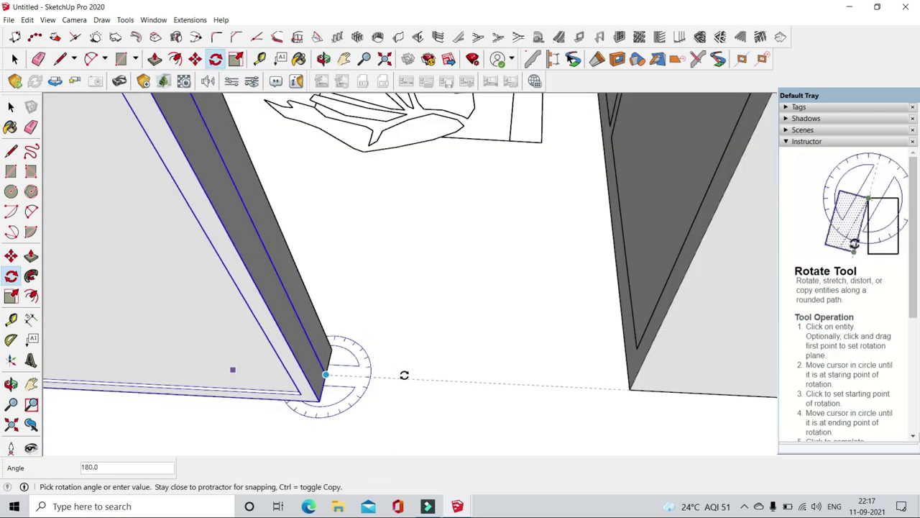
{"action": "left_click", "coordinate": [404, 375]}
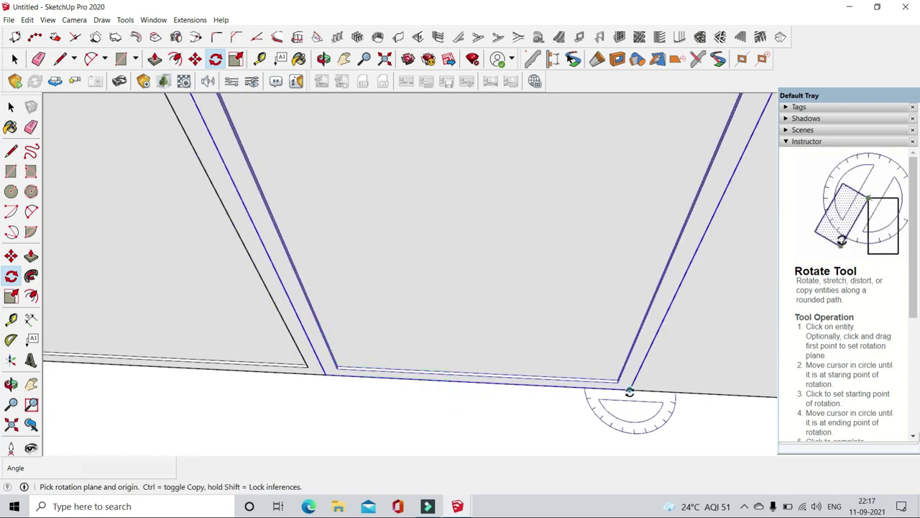
{"action": "left_click", "coordinate": [553, 388]}
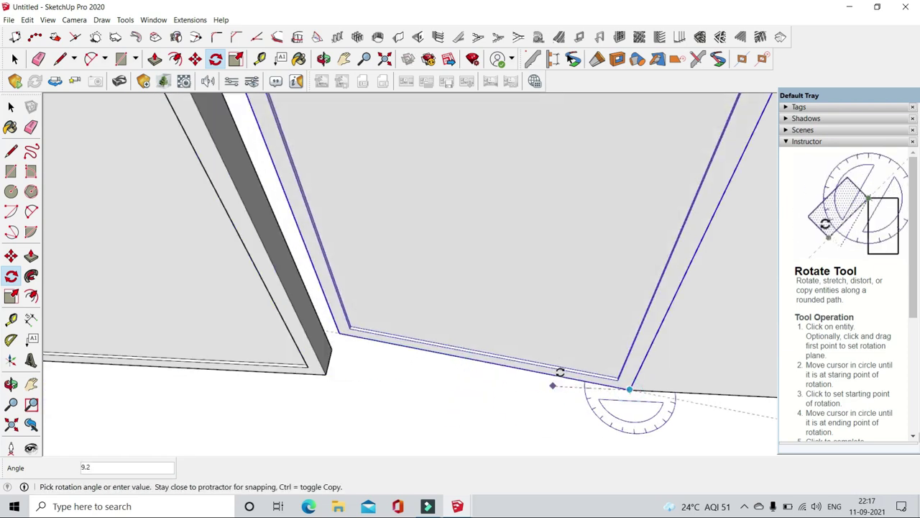
{"action": "left_click", "coordinate": [563, 368]}
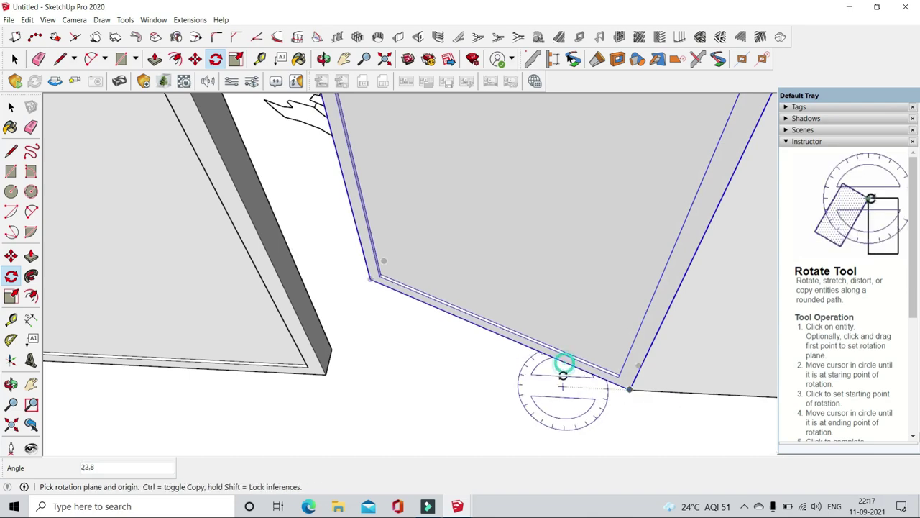
{"action": "scroll", "coordinate": [563, 368], "scroll_direction": "down", "scroll_amount": 5}
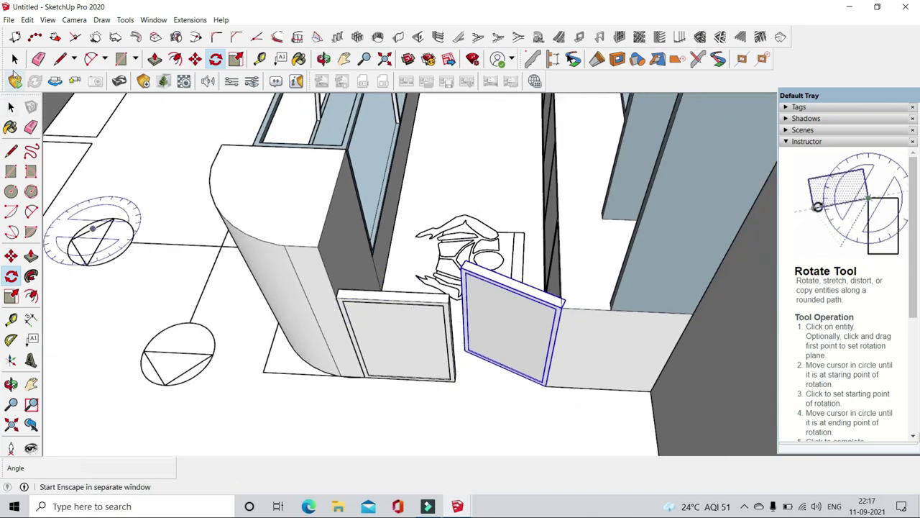
{"action": "left_click", "coordinate": [15, 59]}
{"action": "middle_click_drag", "start_coordinate": [215, 301], "coordinate": [551, 212]}
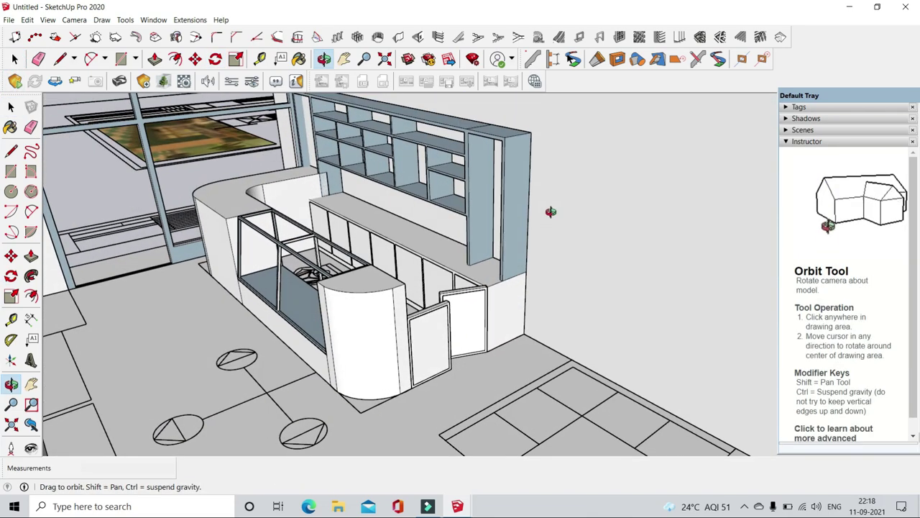
- Orbit and zoom away from the room model toward the plan sheets
{"action": "scroll", "coordinate": [527, 249], "scroll_direction": "up", "scroll_amount": 3}
{"action": "middle_click_drag", "start_coordinate": [527, 248], "coordinate": [468, 288]}
{"action": "scroll", "coordinate": [467, 288], "scroll_direction": "down", "scroll_amount": 5}
{"action": "scroll", "coordinate": [468, 287], "scroll_direction": "up", "scroll_amount": 2}
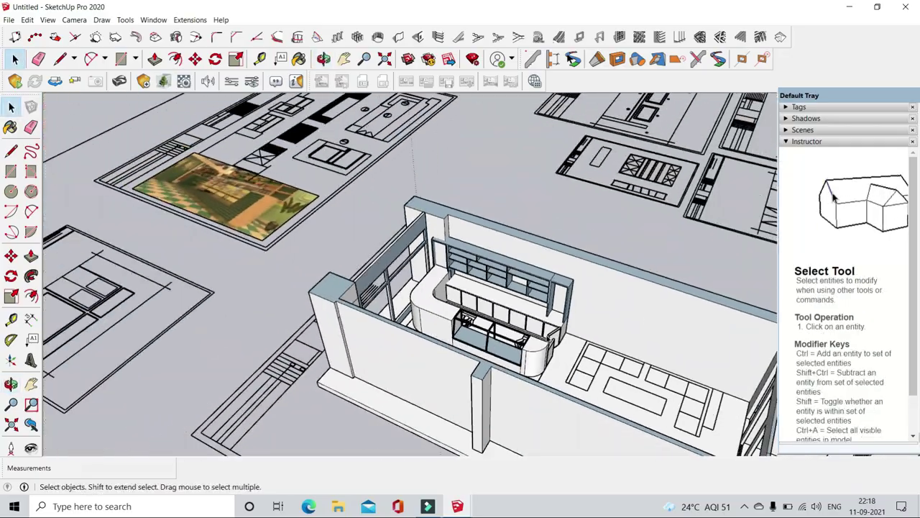
{"action": "mouse_move", "coordinate": [553, 352]}
{"action": "middle_mouse_down"}
{"action": "mouse_move", "coordinate": [324, 327]}
{"action": "mouse_move", "coordinate": [612, 428]}
{"action": "mouse_move", "coordinate": [648, 355]}
{"action": "mouse_move", "coordinate": [653, 281]}
{"action": "mouse_move", "coordinate": [314, 335]}
{"action": "mouse_move", "coordinate": [247, 273]}
{"action": "mouse_move", "coordinate": [571, 274]}
{"action": "mouse_move", "coordinate": [527, 338]}
{"action": "middle_mouse_up"}
{"action": "scroll", "coordinate": [571, 273], "scroll_direction": "down", "scroll_amount": 5}
{"action": "scroll", "coordinate": [525, 339], "scroll_direction": "up", "scroll_amount": 3}
{"action": "scroll", "coordinate": [526, 339], "scroll_direction": "up", "scroll_amount": 2}
- Zoom in on the BAKERY sign and select its logo and lettering
{"action": "mouse_move", "coordinate": [392, 247]}
{"action": "middle_mouse_down"}
{"action": "mouse_move", "coordinate": [483, 306]}
{"action": "mouse_move", "coordinate": [382, 304]}
{"action": "mouse_move", "coordinate": [250, 209]}
{"action": "middle_mouse_up"}
{"action": "scroll", "coordinate": [483, 305], "scroll_direction": "up", "scroll_amount": 3}
{"action": "scroll", "coordinate": [484, 306], "scroll_direction": "up", "scroll_amount": 2}
{"action": "scroll", "coordinate": [250, 209], "scroll_direction": "down", "scroll_amount": 2}
{"action": "scroll", "coordinate": [515, 383], "scroll_direction": "up", "scroll_amount": 2}
{"action": "scroll", "coordinate": [515, 382], "scroll_direction": "up", "scroll_amount": 3}
{"action": "left_click", "coordinate": [515, 383]}
{"action": "scroll", "coordinate": [515, 383], "scroll_direction": "down", "scroll_amount": 1}
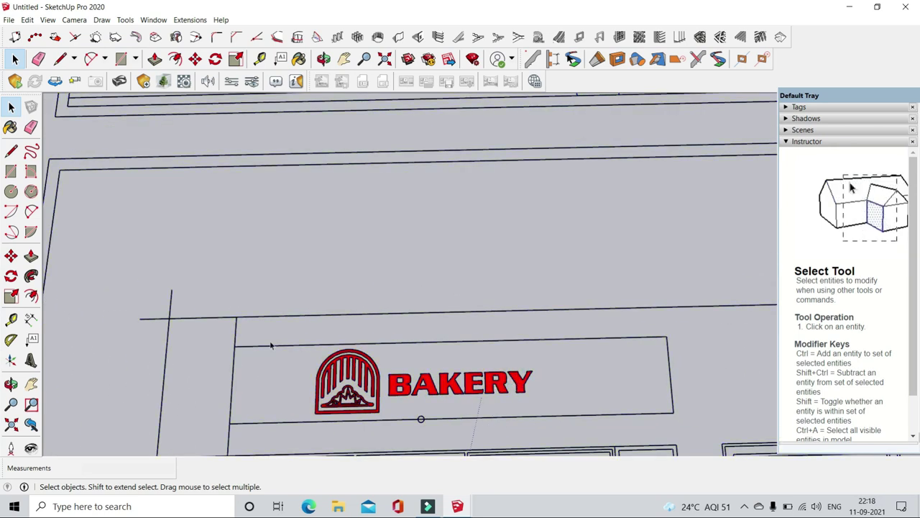
{"action": "left_click", "coordinate": [574, 435]}
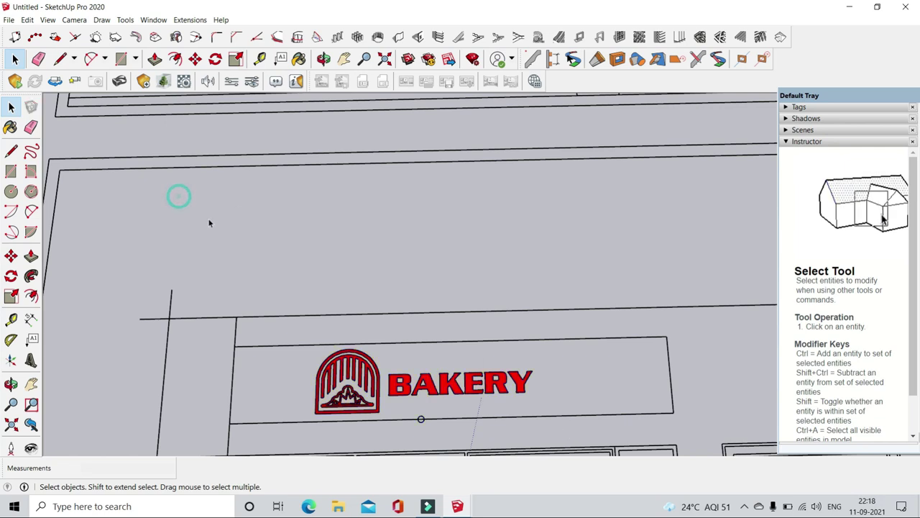
- Place the pasted BAKERY logo copy above the original and deselect it
{"action": "scroll", "coordinate": [209, 223], "scroll_direction": "down", "scroll_amount": 2}
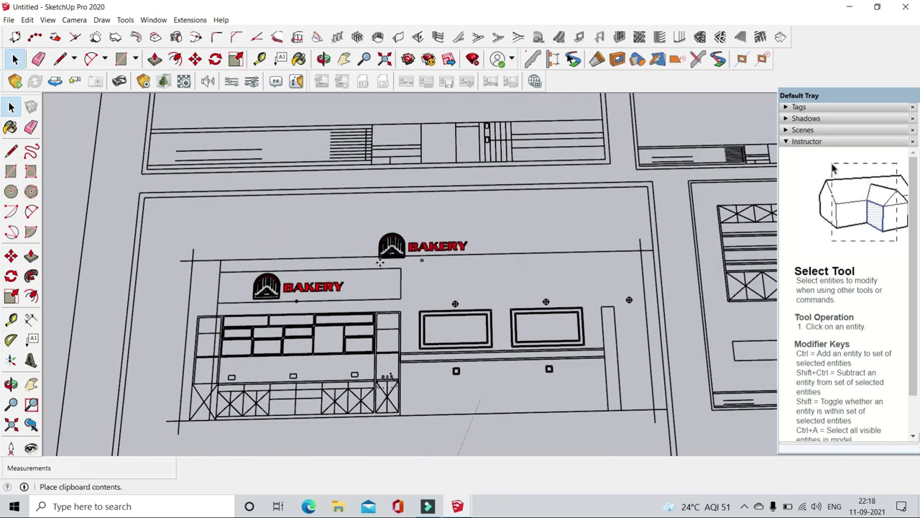
{"action": "scroll", "coordinate": [379, 261], "scroll_direction": "up", "scroll_amount": 1}
{"action": "left_click", "coordinate": [363, 237]}
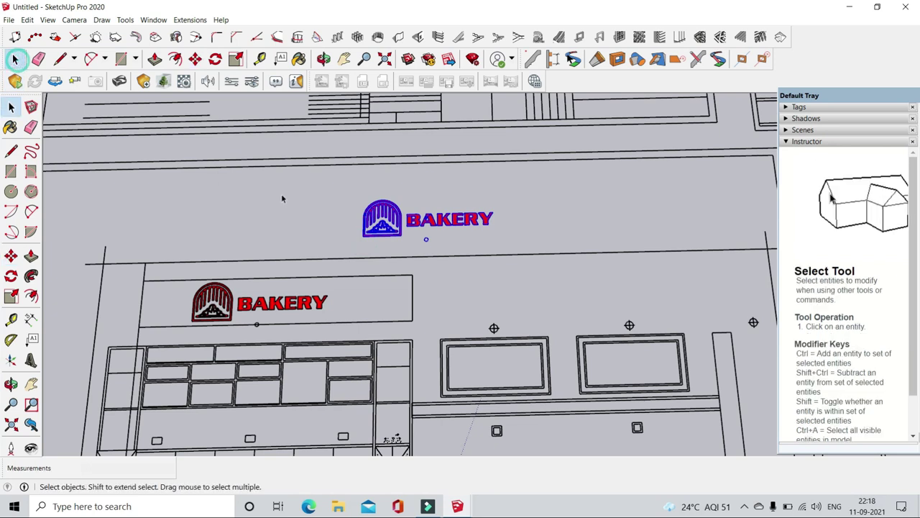
{"action": "left_click", "coordinate": [281, 198]}
- Start extruding the copy's letters, pulling up the Y with Push/Pull
{"action": "scroll", "coordinate": [453, 222], "scroll_direction": "up", "scroll_amount": 1}
{"action": "scroll", "coordinate": [453, 221], "scroll_direction": "up", "scroll_amount": 2}
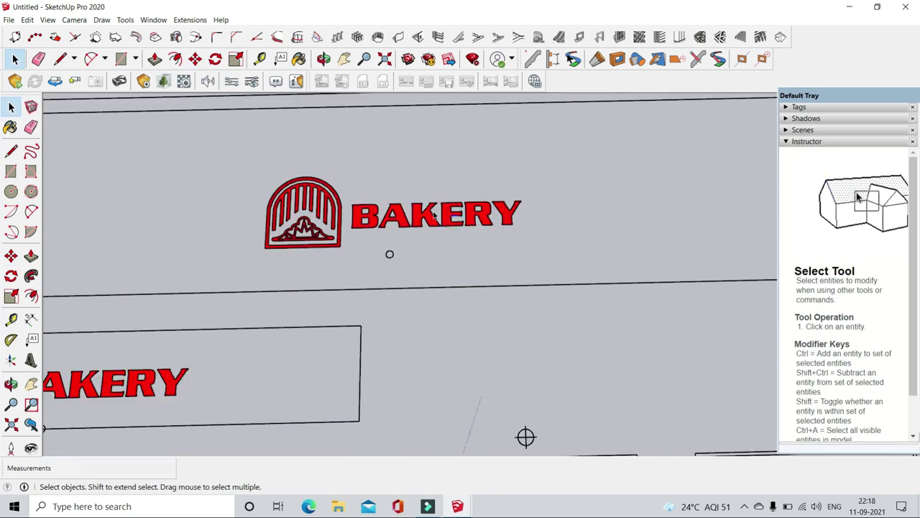
{"action": "left_click", "coordinate": [155, 59]}
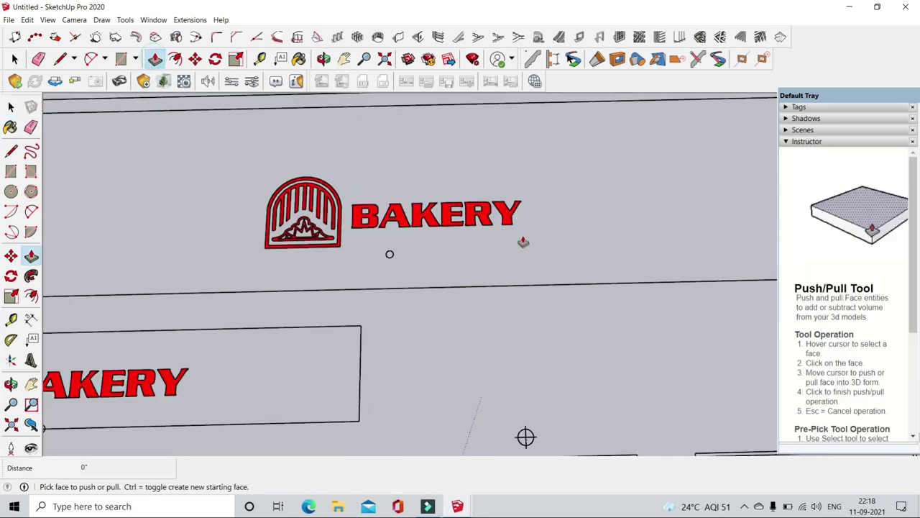
{"action": "scroll", "coordinate": [512, 230], "scroll_direction": "up", "scroll_amount": 1}
{"action": "left_click", "coordinate": [501, 208]}
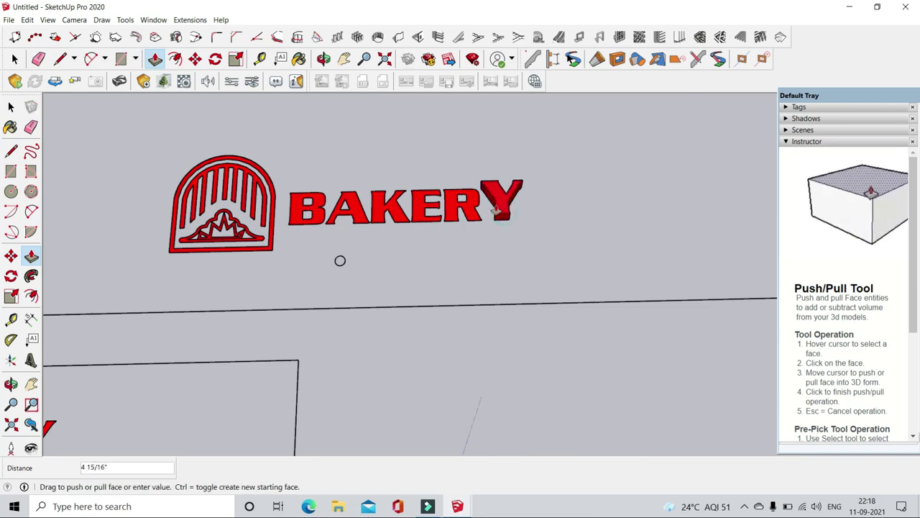
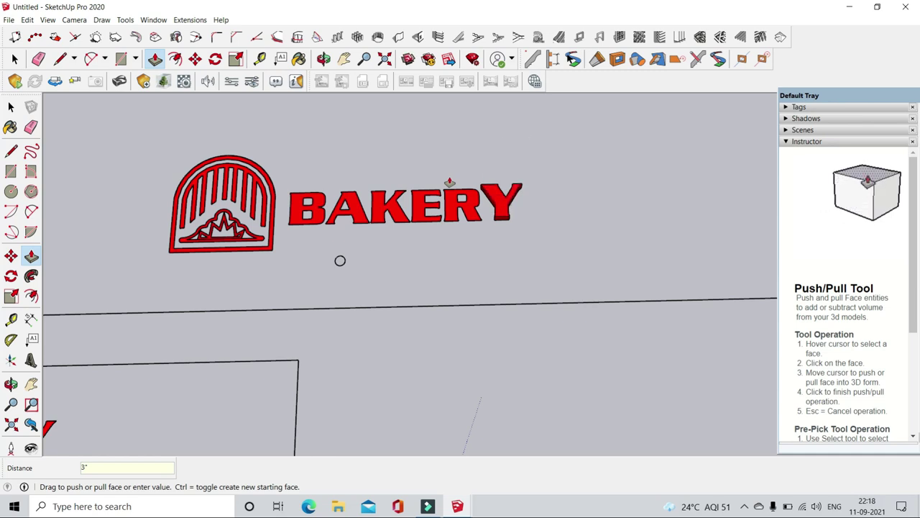
- Push/Pull the logo's flat stripes and crown outline up to match the raised BAKERY lettering
{"action": "scroll", "coordinate": [466, 209], "scroll_direction": "up", "scroll_amount": 3}
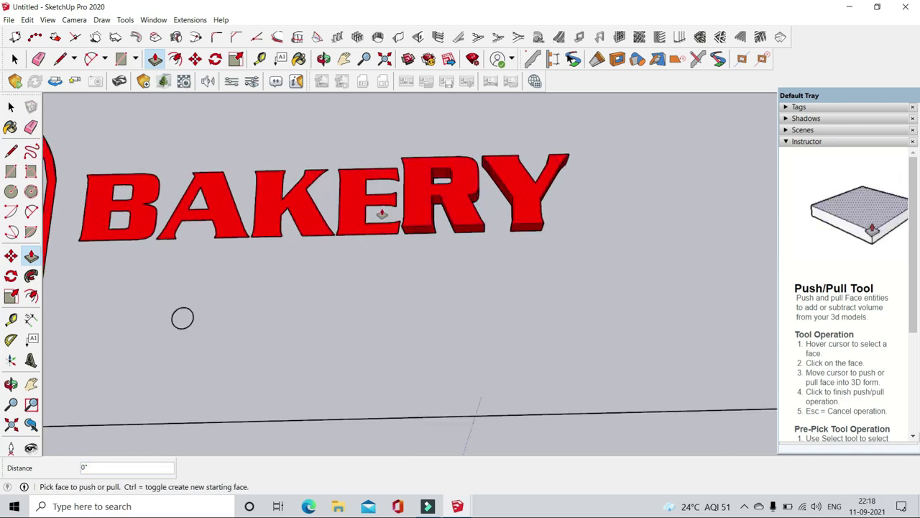
{"action": "scroll", "coordinate": [430, 207], "scroll_direction": "up", "scroll_amount": 1}
{"action": "mouse_move", "coordinate": [332, 206]}
{"action": "middle_mouse_down"}
{"action": "mouse_move", "coordinate": [338, 192]}
{"action": "mouse_move", "coordinate": [353, 222]}
{"action": "middle_mouse_up"}
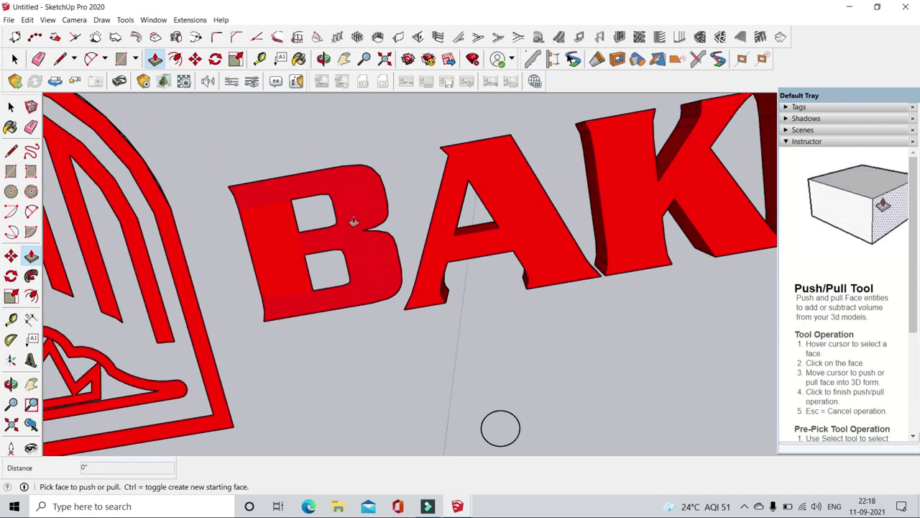
{"action": "middle_click_drag", "start_coordinate": [277, 256], "coordinate": [374, 136], "text": "shift"}
{"action": "left_click", "coordinate": [366, 161]}
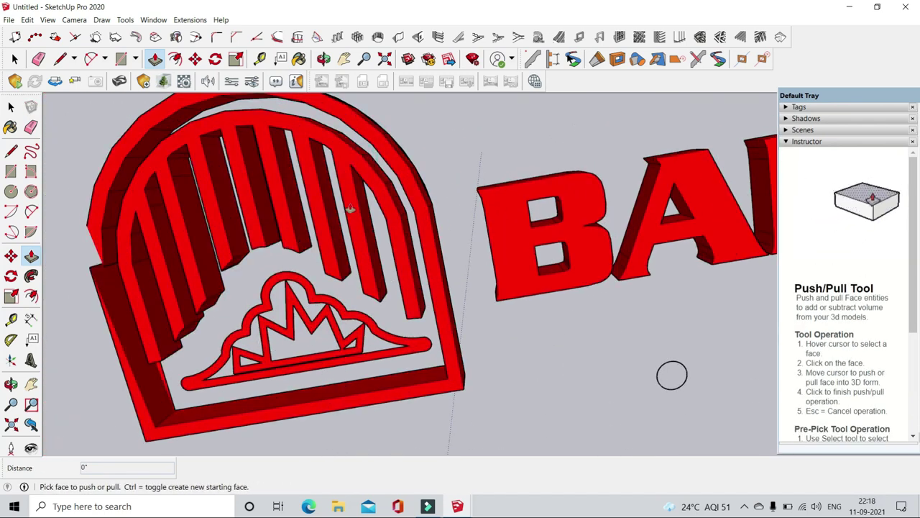
{"action": "left_click", "coordinate": [314, 327]}
{"action": "mouse_move", "coordinate": [311, 363]}
{"action": "middle_mouse_down"}
{"action": "mouse_move", "coordinate": [331, 180]}
{"action": "mouse_move", "coordinate": [486, 323]}
{"action": "middle_mouse_up"}
{"action": "scroll", "coordinate": [331, 181], "scroll_direction": "up", "scroll_amount": 2}
{"action": "scroll", "coordinate": [640, 323], "scroll_direction": "up", "scroll_amount": 3}
{"action": "scroll", "coordinate": [640, 323], "scroll_direction": "down", "scroll_amount": 5}
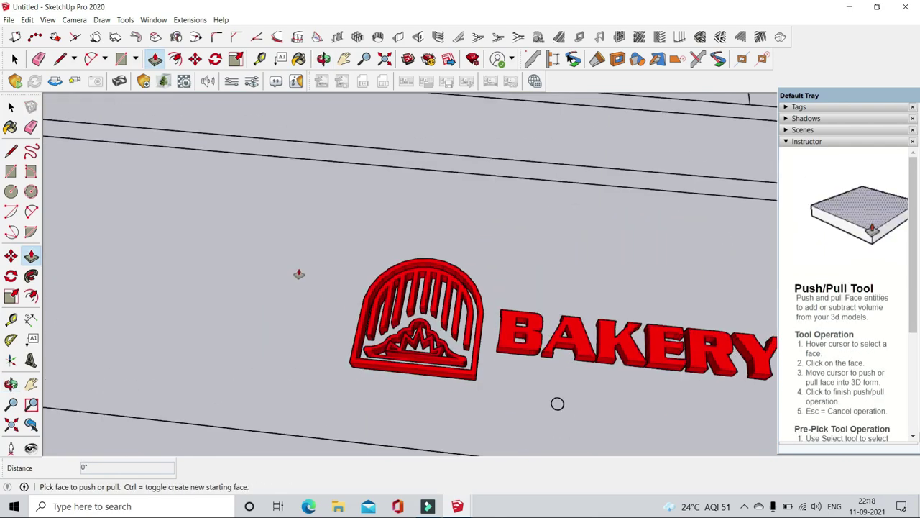
{"action": "middle_click_drag", "start_coordinate": [299, 271], "coordinate": [421, 345]}
{"action": "key", "text": "space"}
- Window-select the BAKERY lettering and logo and make them a group
{"action": "left_click_drag", "start_coordinate": [292, 253], "coordinate": [622, 371]}
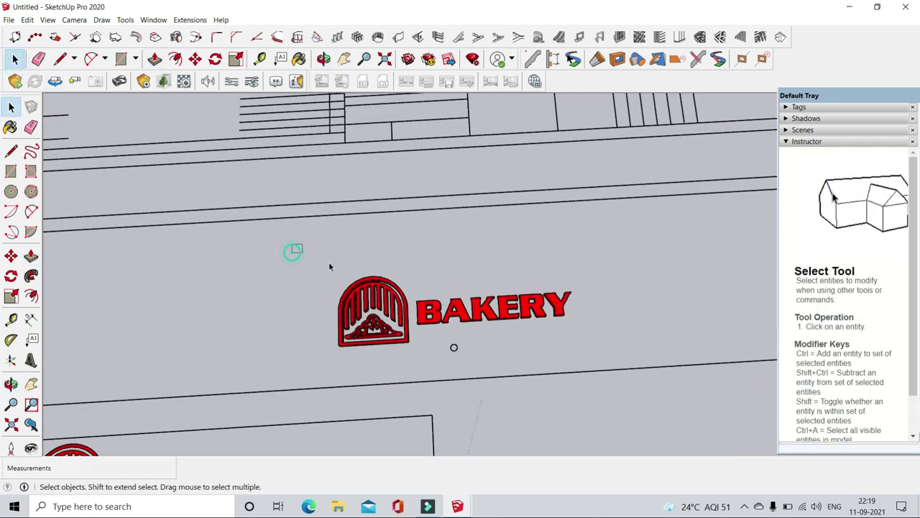
{"action": "right_click", "coordinate": [557, 313]}
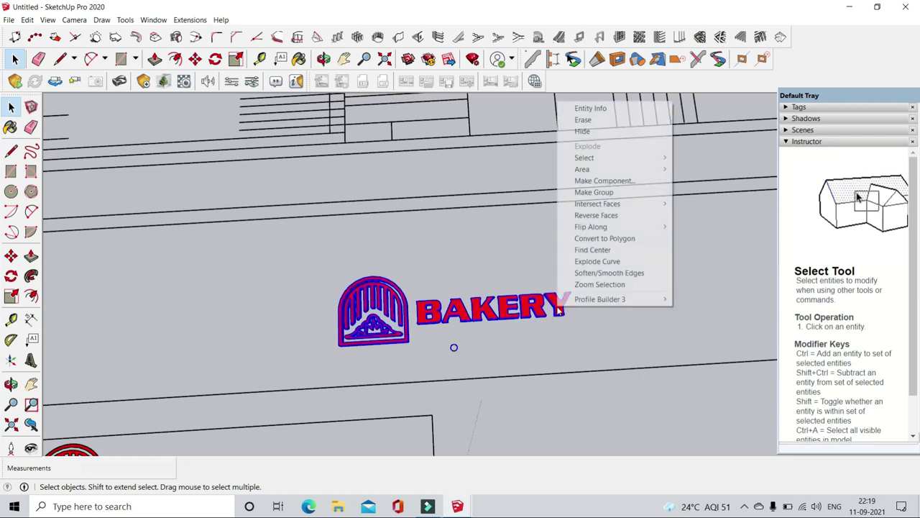
{"action": "left_click", "coordinate": [594, 192]}
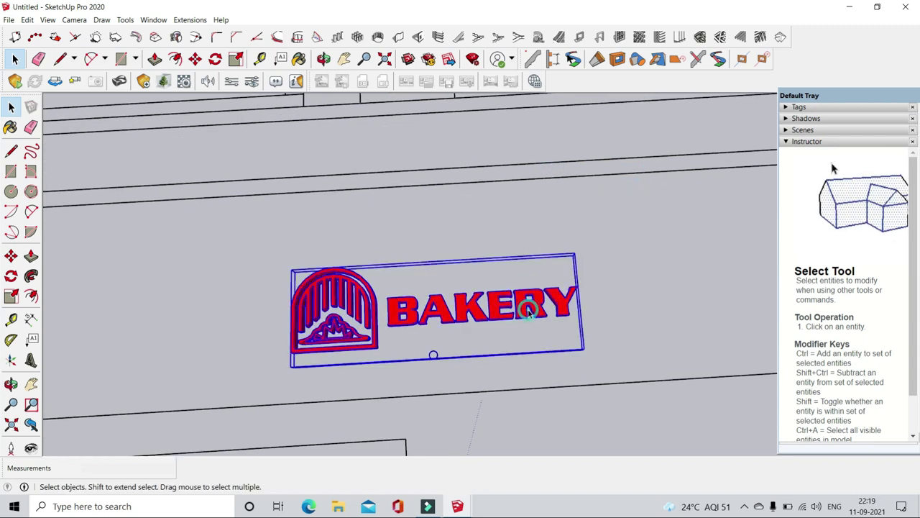
{"action": "scroll", "coordinate": [482, 207], "scroll_direction": "down", "scroll_amount": 2}
{"action": "scroll", "coordinate": [479, 202], "scroll_direction": "down", "scroll_amount": 2}
{"action": "scroll", "coordinate": [376, 348], "scroll_direction": "up", "scroll_amount": 2}
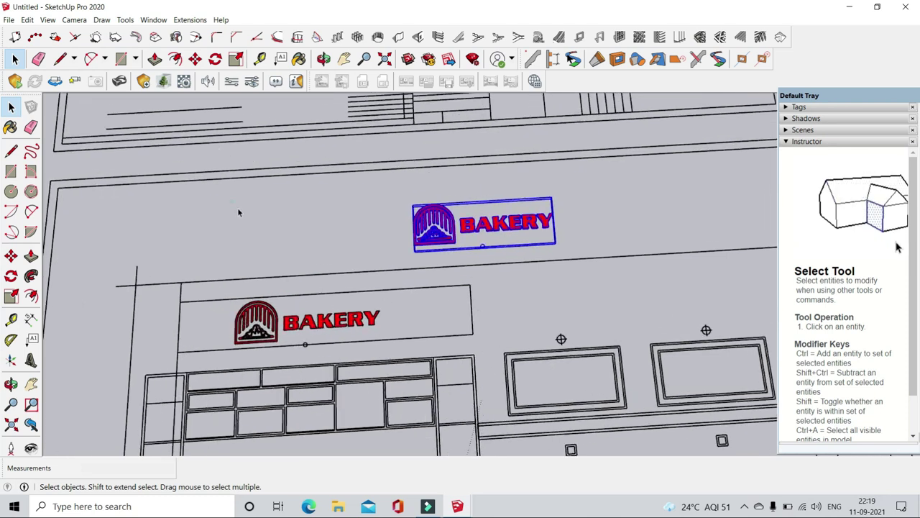
- Move the grouped sign from its corner onto the lower flat sign's corner
{"action": "key", "text": "m"}
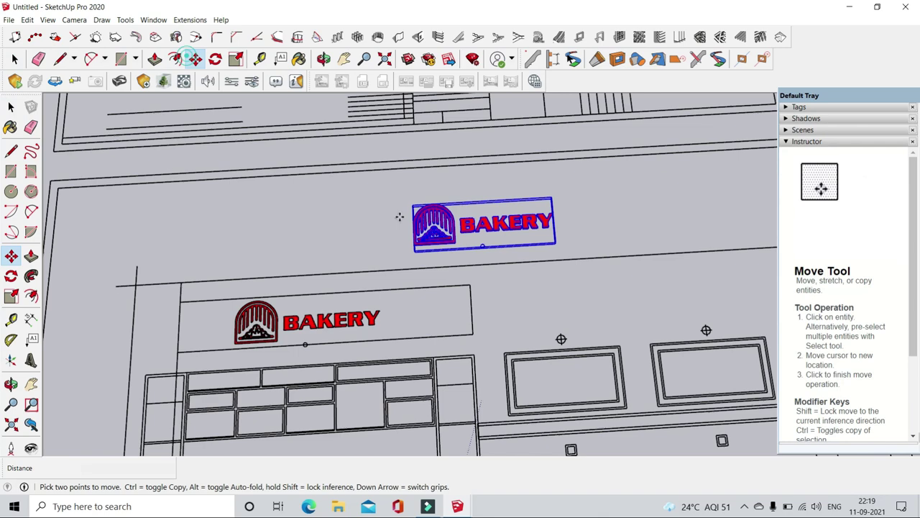
{"action": "scroll", "coordinate": [417, 253], "scroll_direction": "up", "scroll_amount": 2}
{"action": "scroll", "coordinate": [382, 251], "scroll_direction": "up", "scroll_amount": 3}
{"action": "scroll", "coordinate": [369, 252], "scroll_direction": "up", "scroll_amount": 2}
{"action": "left_click", "coordinate": [369, 251]}
{"action": "scroll", "coordinate": [374, 252], "scroll_direction": "down", "scroll_amount": 2}
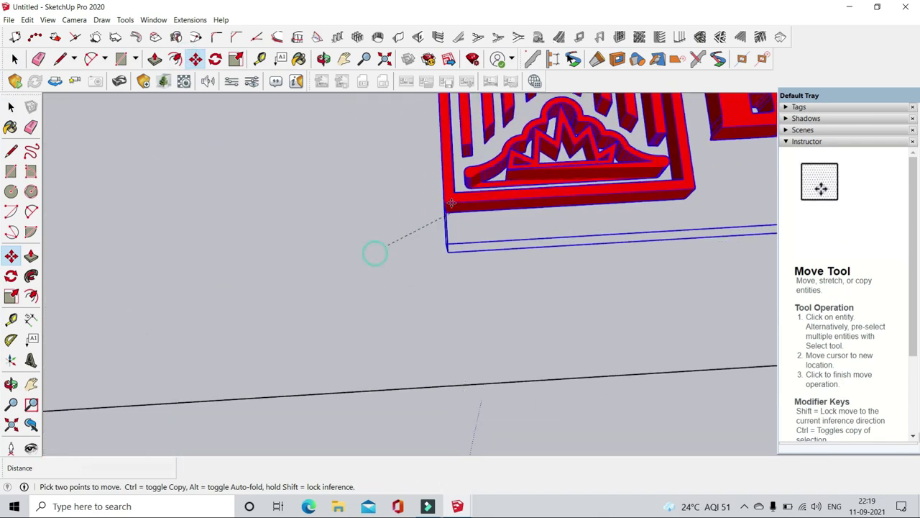
{"action": "scroll", "coordinate": [421, 195], "scroll_direction": "down", "scroll_amount": 3}
{"action": "scroll", "coordinate": [195, 288], "scroll_direction": "up", "scroll_amount": 2}
{"action": "scroll", "coordinate": [121, 380], "scroll_direction": "up", "scroll_amount": 2}
{"action": "scroll", "coordinate": [115, 379], "scroll_direction": "up", "scroll_amount": 1}
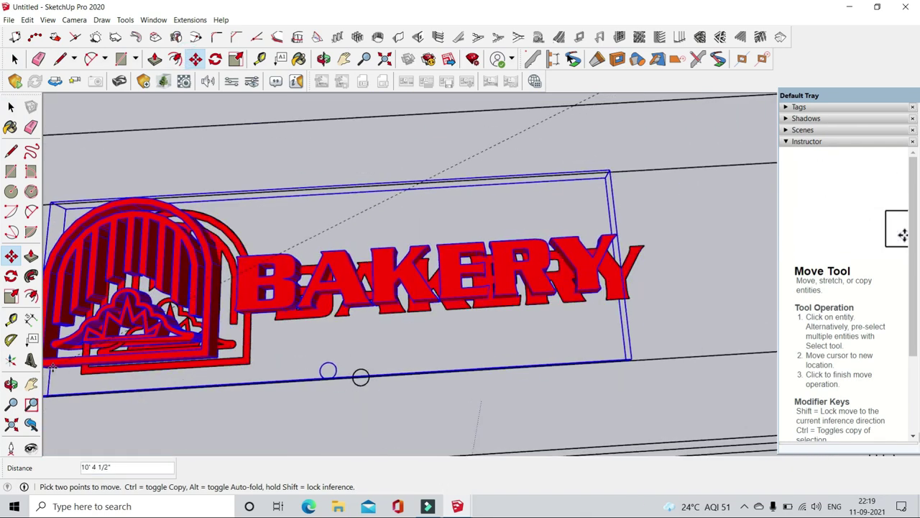
{"action": "scroll", "coordinate": [101, 376], "scroll_direction": "up", "scroll_amount": 2}
{"action": "scroll", "coordinate": [86, 374], "scroll_direction": "up", "scroll_amount": 3}
{"action": "scroll", "coordinate": [86, 375], "scroll_direction": "down", "scroll_amount": 3}
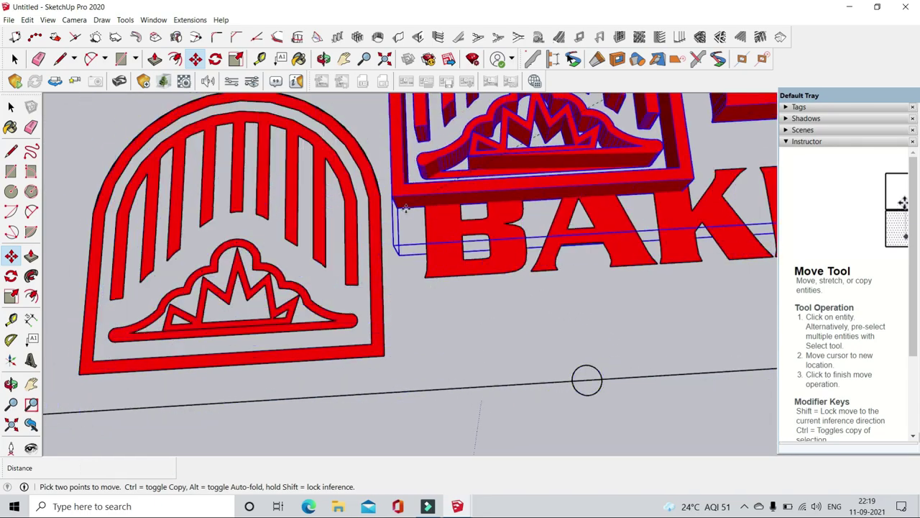
{"action": "scroll", "coordinate": [86, 374], "scroll_direction": "down", "scroll_amount": 2}
{"action": "mouse_move", "coordinate": [86, 374]}
{"action": "middle_mouse_down"}
{"action": "mouse_move", "coordinate": [366, 189]}
{"action": "mouse_move", "coordinate": [277, 344]}
{"action": "mouse_move", "coordinate": [288, 223]}
{"action": "middle_mouse_up"}
{"action": "left_click", "coordinate": [298, 223]}
- Nudge the sign's position from its corner and check the placement from above
{"action": "scroll", "coordinate": [314, 268], "scroll_direction": "up", "scroll_amount": 3}
{"action": "scroll", "coordinate": [314, 267], "scroll_direction": "up", "scroll_amount": 3}
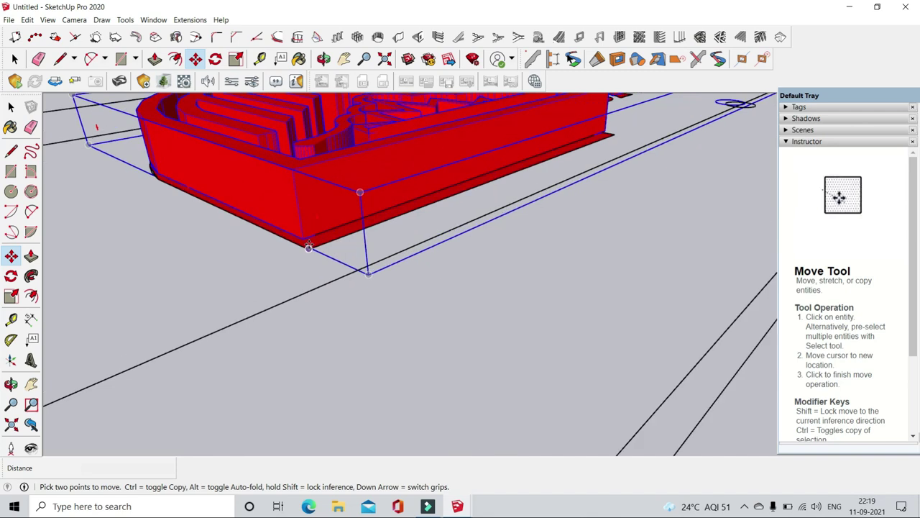
{"action": "scroll", "coordinate": [310, 244], "scroll_direction": "up", "scroll_amount": 2}
{"action": "left_click", "coordinate": [307, 236]}
{"action": "scroll", "coordinate": [307, 236], "scroll_direction": "down", "scroll_amount": 2}
{"action": "scroll", "coordinate": [310, 256], "scroll_direction": "up", "scroll_amount": 3}
{"action": "scroll", "coordinate": [310, 257], "scroll_direction": "down", "scroll_amount": 1}
{"action": "mouse_move", "coordinate": [309, 252]}
{"action": "middle_mouse_down"}
{"action": "mouse_move", "coordinate": [359, 384]}
{"action": "mouse_move", "coordinate": [79, 161]}
{"action": "middle_mouse_up"}
{"action": "left_click", "coordinate": [14, 59]}
{"action": "mouse_move", "coordinate": [189, 349]}
{"action": "middle_mouse_down"}
{"action": "mouse_move", "coordinate": [426, 281]}
{"action": "mouse_move", "coordinate": [539, 261]}
{"action": "mouse_move", "coordinate": [257, 185]}
{"action": "middle_mouse_up"}
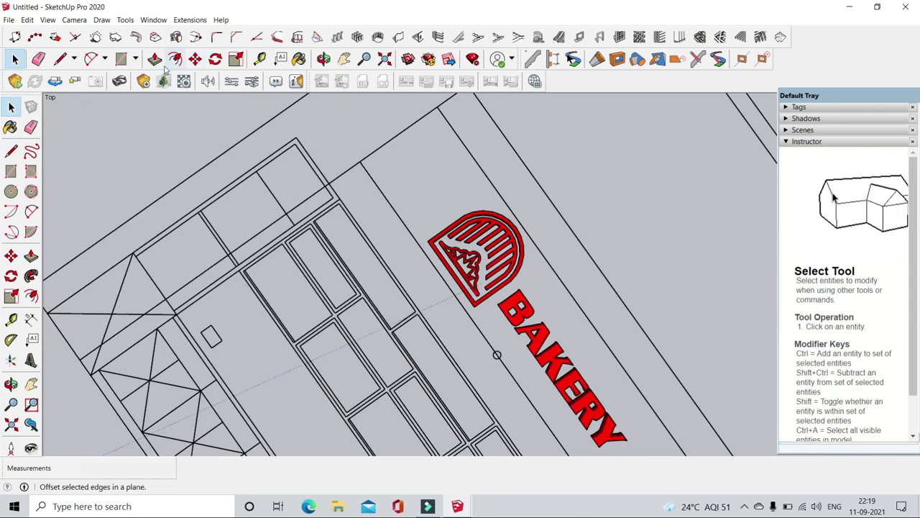
- Draw a rectangle under the sign from beyond the logo past BAKERY, and push/pull it into a thin slab
{"action": "left_click", "coordinate": [92, 59]}
{"action": "left_click", "coordinate": [121, 59]}
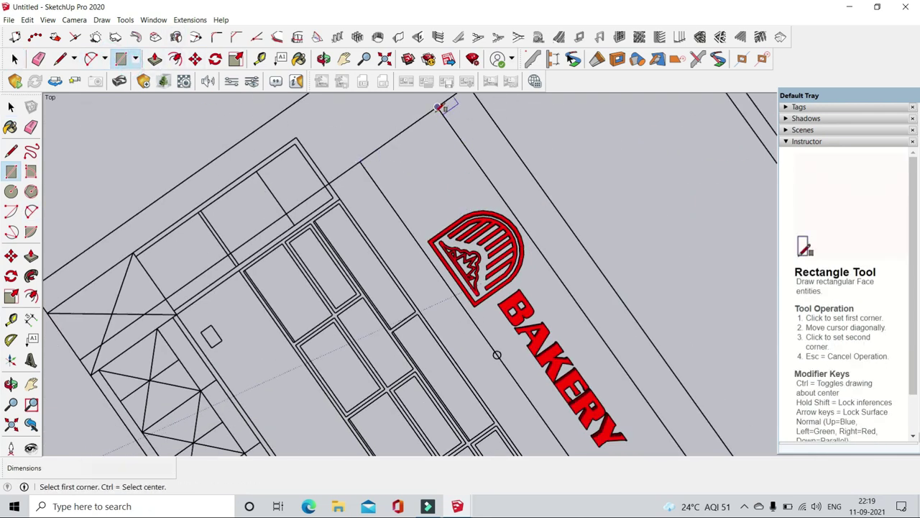
{"action": "left_click", "coordinate": [438, 108]}
{"action": "scroll", "coordinate": [431, 216], "scroll_direction": "down", "scroll_amount": 3}
{"action": "scroll", "coordinate": [532, 388], "scroll_direction": "up", "scroll_amount": 2}
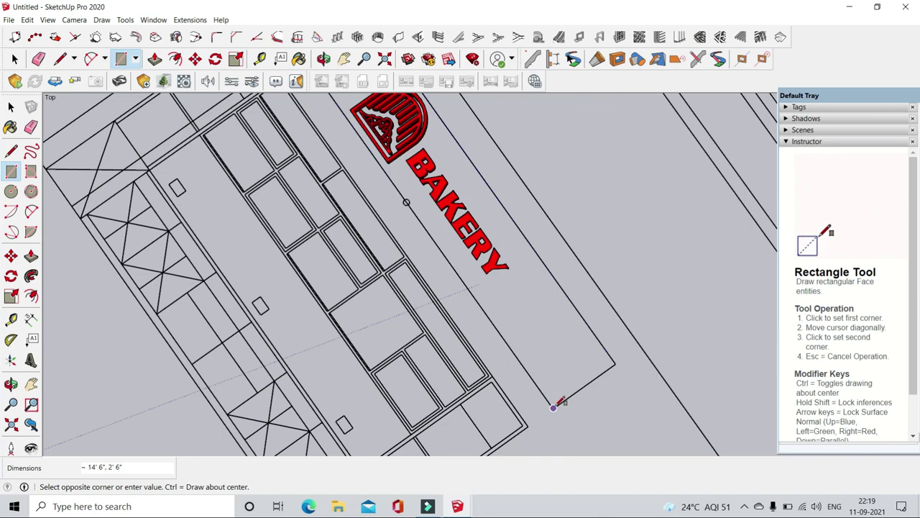
{"action": "left_click", "coordinate": [553, 407]}
{"action": "left_click", "coordinate": [154, 59]}
{"action": "mouse_move", "coordinate": [566, 335]}
{"action": "middle_mouse_down"}
{"action": "mouse_move", "coordinate": [590, 137]}
{"action": "mouse_move", "coordinate": [579, 407]}
{"action": "mouse_move", "coordinate": [545, 271]}
{"action": "middle_mouse_up"}
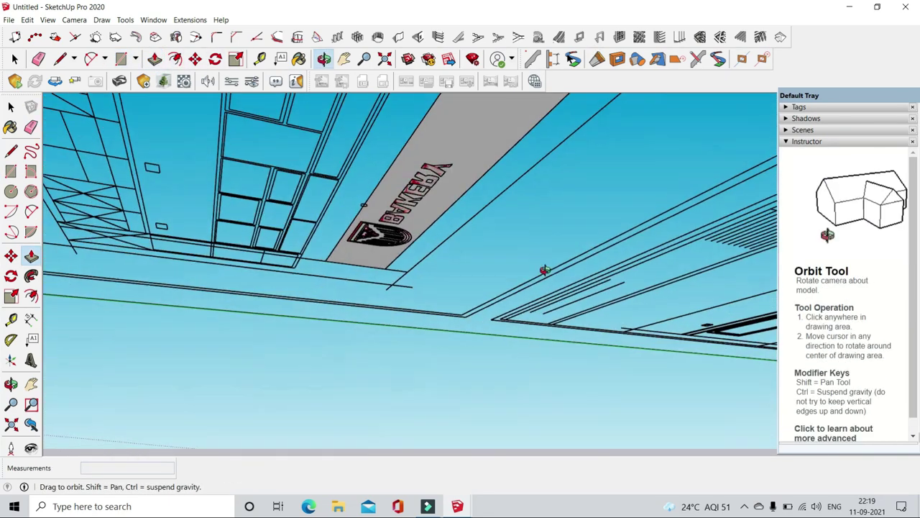
{"action": "left_click", "coordinate": [452, 148]}
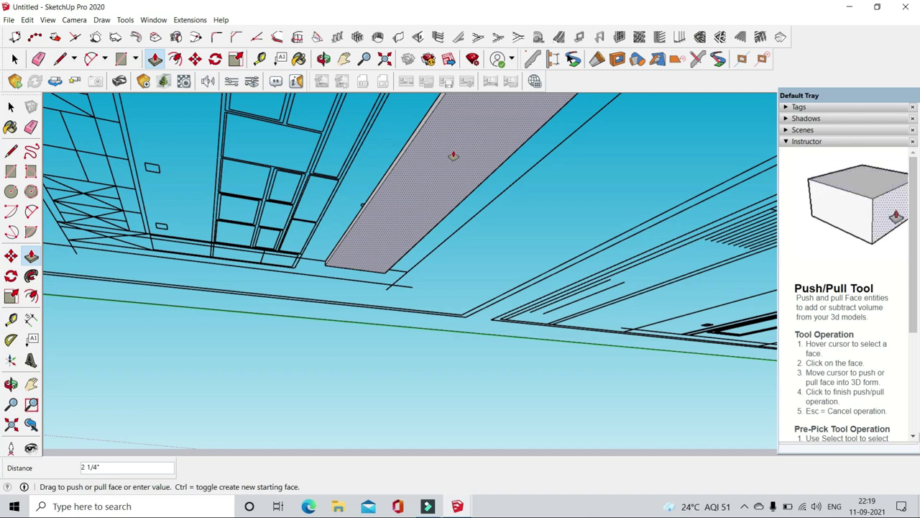
{"action": "mouse_move", "coordinate": [455, 154]}
{"action": "middle_mouse_down"}
{"action": "mouse_move", "coordinate": [484, 329]}
{"action": "mouse_move", "coordinate": [565, 335]}
{"action": "mouse_move", "coordinate": [445, 295]}
{"action": "middle_mouse_up"}
- Select the new backing board and make it a group
{"action": "left_click", "coordinate": [15, 59]}
{"action": "middle_click_drag", "start_coordinate": [242, 195], "coordinate": [461, 295]}
{"action": "left_click", "coordinate": [467, 300]}
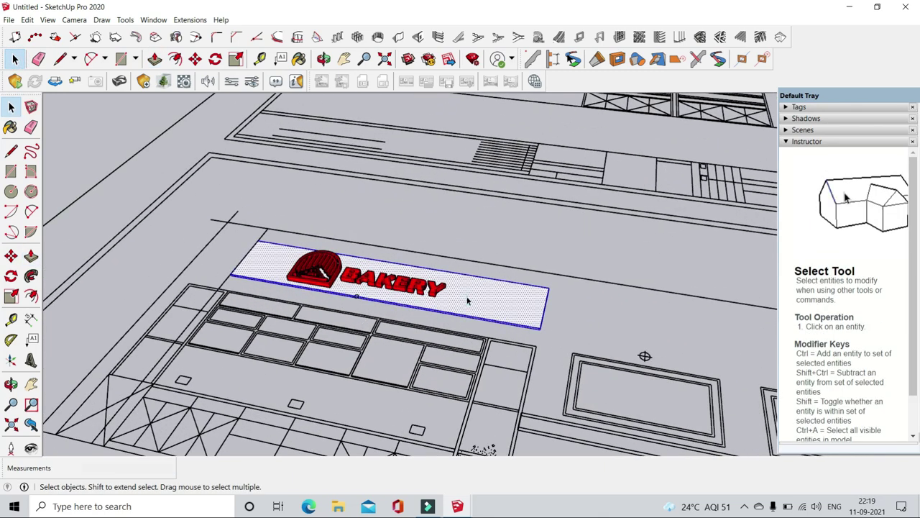
{"action": "right_click", "coordinate": [468, 300]}
{"action": "left_click", "coordinate": [507, 389]}
- Locate the BAKERY group near the white base and select the red sign
{"action": "middle_click_drag", "start_coordinate": [503, 372], "coordinate": [468, 309]}
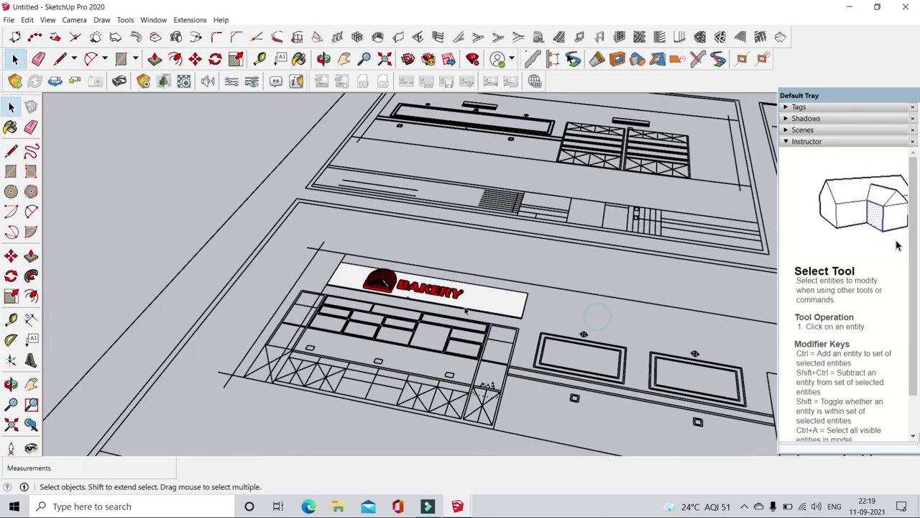
{"action": "scroll", "coordinate": [469, 306], "scroll_direction": "up", "scroll_amount": 3}
{"action": "middle_click_drag", "start_coordinate": [366, 304], "coordinate": [191, 84]}
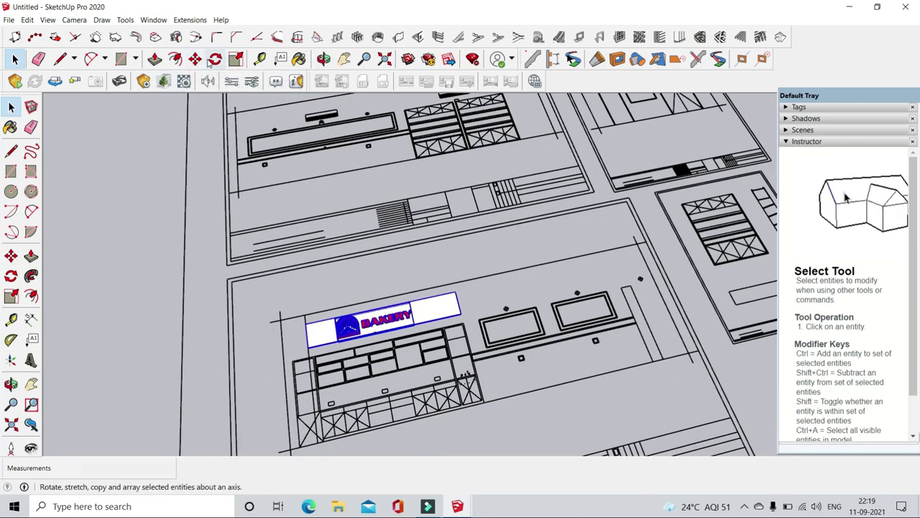
{"action": "left_click", "coordinate": [213, 59]}
{"action": "middle_click_drag", "start_coordinate": [308, 329], "coordinate": [421, 370]}
{"action": "scroll", "coordinate": [421, 374], "scroll_direction": "up", "scroll_amount": 3}
{"action": "scroll", "coordinate": [410, 370], "scroll_direction": "up", "scroll_amount": 2}
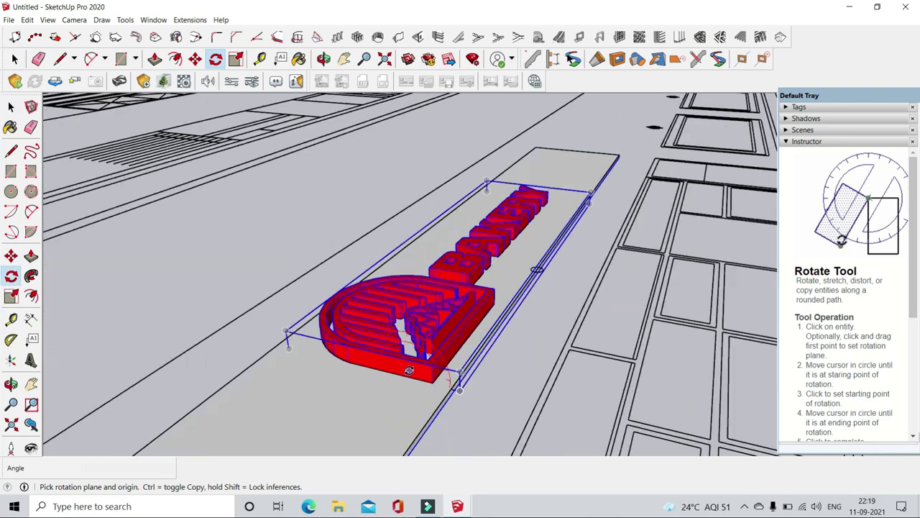
{"action": "scroll", "coordinate": [408, 370], "scroll_direction": "up", "scroll_amount": 2}
{"action": "scroll", "coordinate": [407, 372], "scroll_direction": "up", "scroll_amount": 1}
{"action": "scroll", "coordinate": [404, 379], "scroll_direction": "down", "scroll_amount": 3}
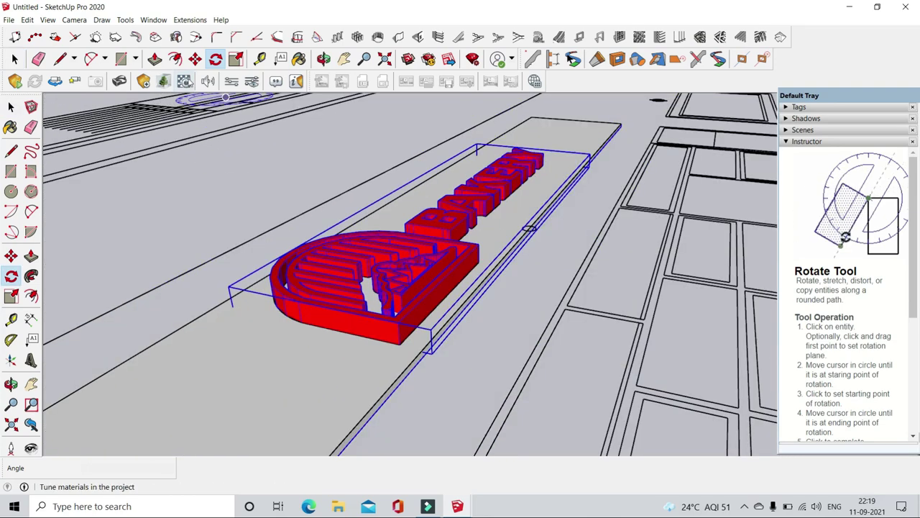
{"action": "left_click", "coordinate": [196, 59]}
{"action": "middle_click_drag", "start_coordinate": [431, 288], "coordinate": [508, 261]}
{"action": "scroll", "coordinate": [391, 144], "scroll_direction": "down", "scroll_amount": 3}
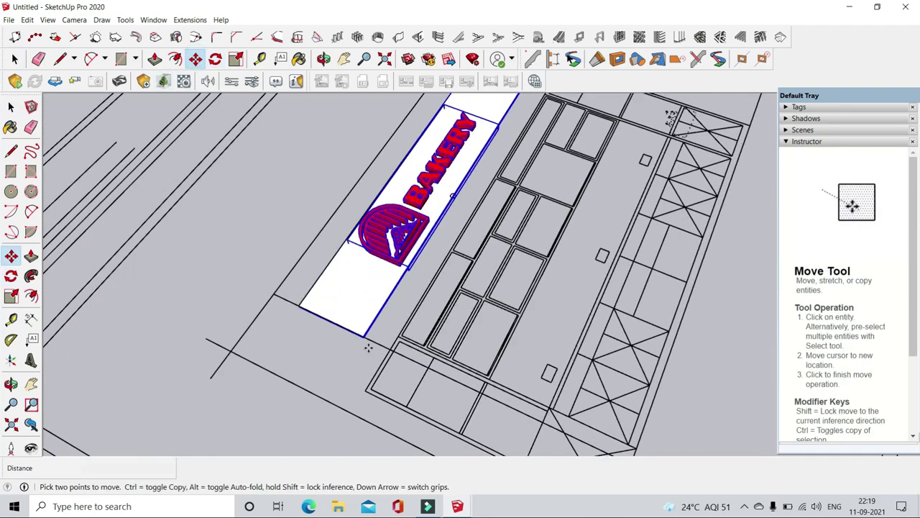
{"action": "scroll", "coordinate": [366, 333], "scroll_direction": "up", "scroll_amount": 4}
{"action": "scroll", "coordinate": [366, 332], "scroll_direction": "up", "scroll_amount": 3}
{"action": "scroll", "coordinate": [348, 317], "scroll_direction": "down", "scroll_amount": 2}
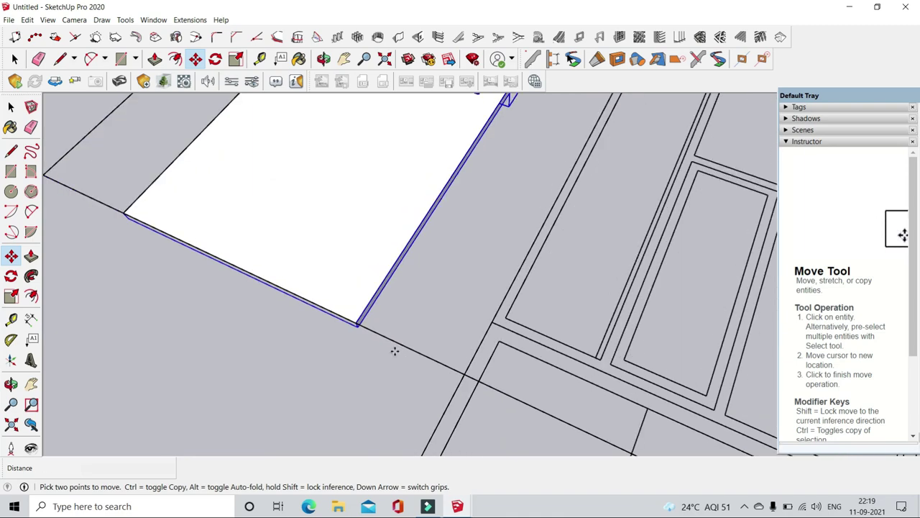
{"action": "scroll", "coordinate": [395, 349], "scroll_direction": "down", "scroll_amount": 3}
{"action": "scroll", "coordinate": [312, 269], "scroll_direction": "up", "scroll_amount": 3}
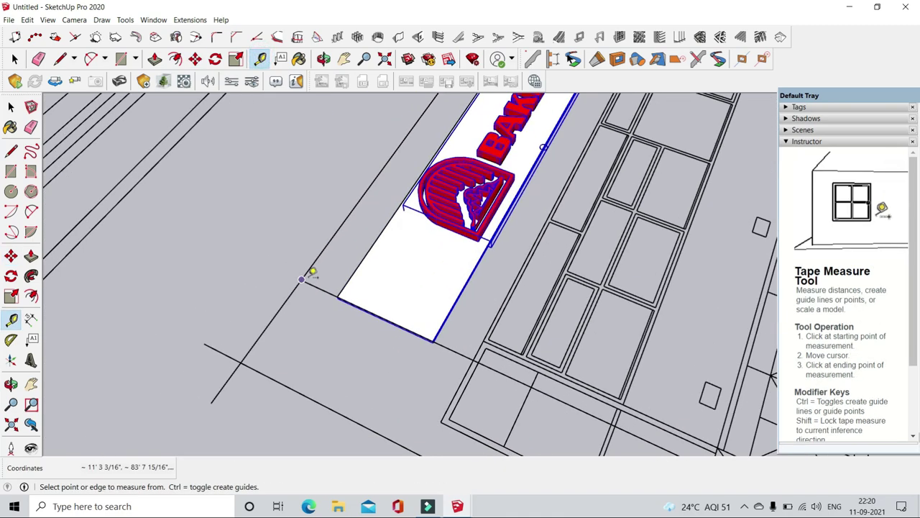
{"action": "scroll", "coordinate": [305, 274], "scroll_direction": "up", "scroll_amount": 1}
{"action": "mouse_move", "coordinate": [304, 273]}
{"action": "middle_mouse_down"}
{"action": "mouse_move", "coordinate": [638, 312]}
{"action": "mouse_move", "coordinate": [484, 408]}
{"action": "middle_mouse_up"}
{"action": "scroll", "coordinate": [484, 409], "scroll_direction": "up", "scroll_amount": 3}
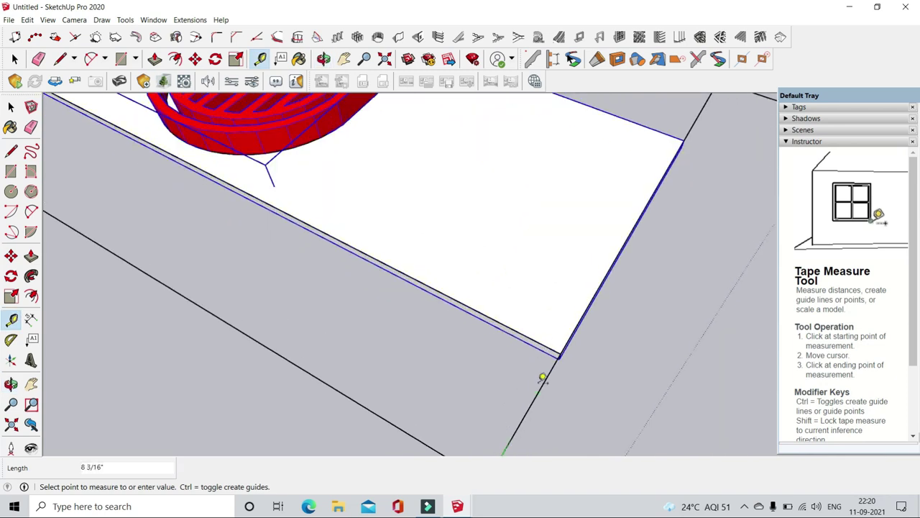
{"action": "scroll", "coordinate": [545, 376], "scroll_direction": "up", "scroll_amount": 2}
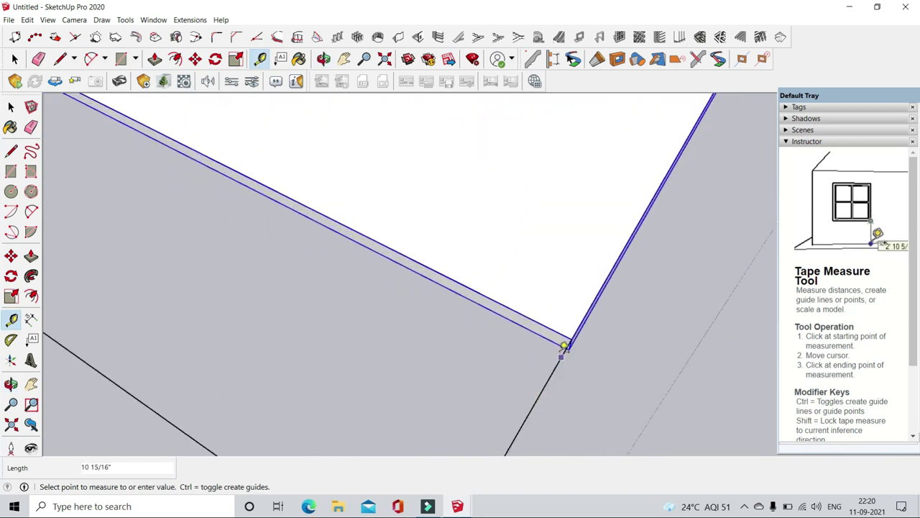
{"action": "scroll", "coordinate": [570, 344], "scroll_direction": "up", "scroll_amount": 2}
{"action": "scroll", "coordinate": [573, 339], "scroll_direction": "up", "scroll_amount": 2}
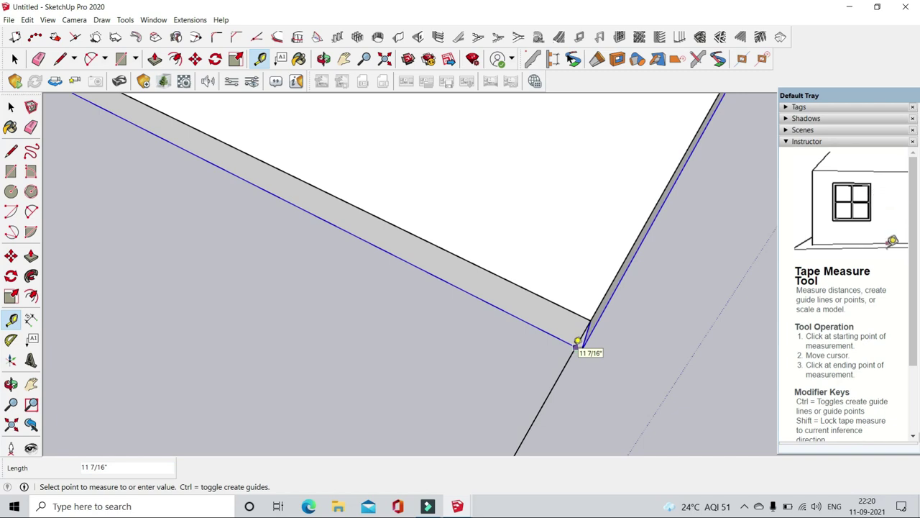
{"action": "left_click", "coordinate": [15, 62]}
{"action": "mouse_move", "coordinate": [234, 333]}
{"action": "middle_mouse_down"}
{"action": "mouse_move", "coordinate": [579, 287]}
{"action": "mouse_move", "coordinate": [270, 273]}
{"action": "middle_mouse_up"}
{"action": "scroll", "coordinate": [270, 273], "scroll_direction": "down", "scroll_amount": 3}
{"action": "left_click", "coordinate": [549, 272]}
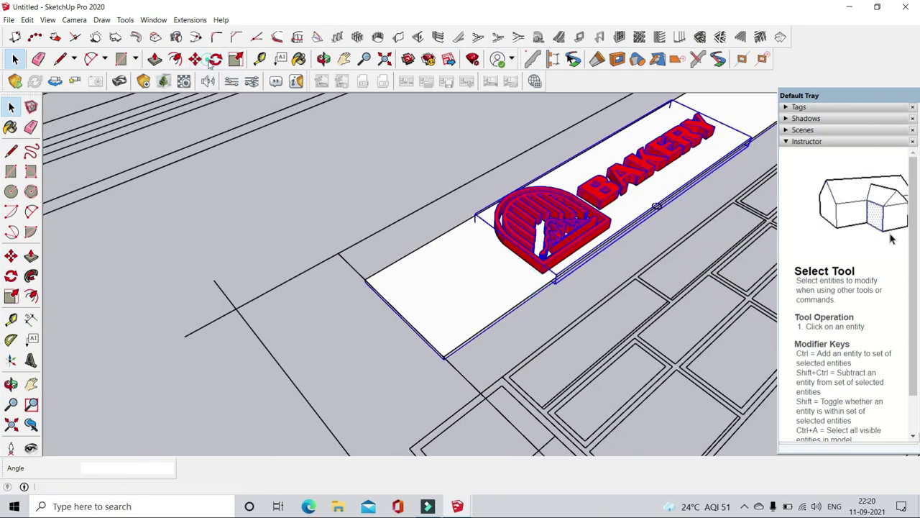
- Rotate the sign slab 90° upright about its corner
{"action": "left_click", "coordinate": [215, 59]}
{"action": "scroll", "coordinate": [441, 339], "scroll_direction": "up", "scroll_amount": 5}
{"action": "scroll", "coordinate": [444, 374], "scroll_direction": "up", "scroll_amount": 3}
{"action": "mouse_move", "coordinate": [464, 364]}
{"action": "middle_mouse_down"}
{"action": "mouse_move", "coordinate": [568, 254]}
{"action": "mouse_move", "coordinate": [474, 379]}
{"action": "middle_mouse_up"}
{"action": "left_click", "coordinate": [474, 341]}
{"action": "left_click", "coordinate": [477, 335]}
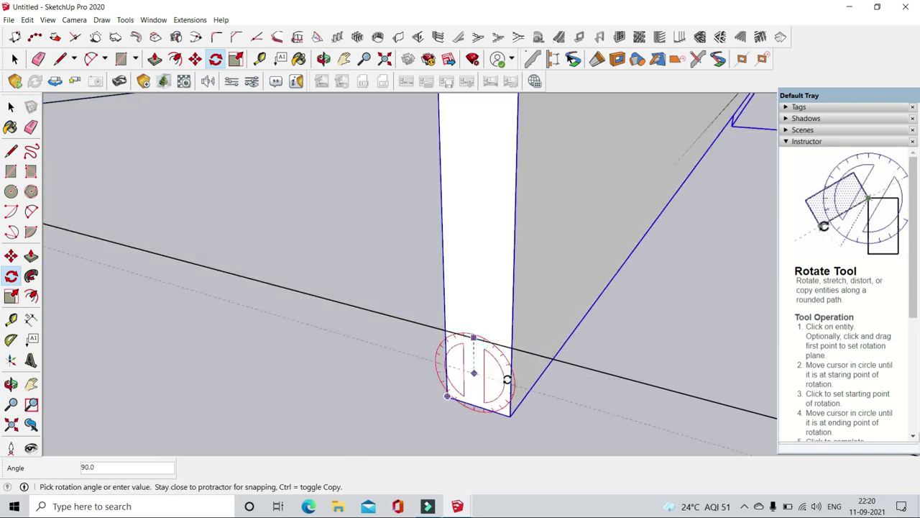
{"action": "left_click", "coordinate": [507, 377]}
- Pick up the upright slab by its corner and move it over to the counter
{"action": "left_click", "coordinate": [195, 58]}
{"action": "scroll", "coordinate": [419, 372], "scroll_direction": "down", "scroll_amount": 2}
{"action": "mouse_move", "coordinate": [419, 372]}
{"action": "middle_mouse_down"}
{"action": "mouse_move", "coordinate": [425, 297]}
{"action": "mouse_move", "coordinate": [410, 205]}
{"action": "middle_mouse_up"}
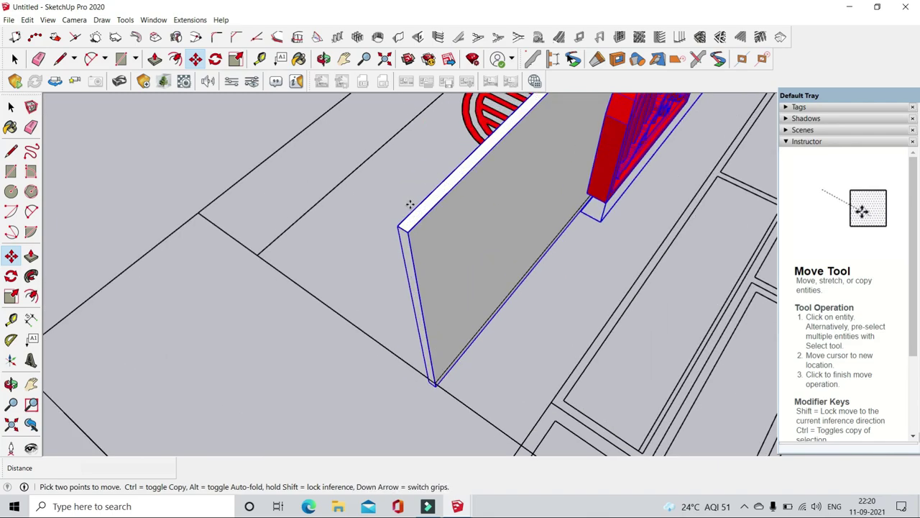
{"action": "left_click", "coordinate": [397, 227]}
{"action": "scroll", "coordinate": [222, 288], "scroll_direction": "down", "scroll_amount": 3}
{"action": "scroll", "coordinate": [205, 287], "scroll_direction": "down", "scroll_amount": 3}
{"action": "scroll", "coordinate": [173, 288], "scroll_direction": "down", "scroll_amount": 2}
{"action": "scroll", "coordinate": [173, 287], "scroll_direction": "down", "scroll_amount": 3}
{"action": "scroll", "coordinate": [191, 267], "scroll_direction": "down", "scroll_amount": 2}
{"action": "scroll", "coordinate": [329, 160], "scroll_direction": "down", "scroll_amount": 2}
{"action": "scroll", "coordinate": [333, 185], "scroll_direction": "up", "scroll_amount": 5}
{"action": "scroll", "coordinate": [332, 184], "scroll_direction": "up", "scroll_amount": 3}
{"action": "middle_click_drag", "start_coordinate": [237, 237], "coordinate": [118, 266]}
{"action": "scroll", "coordinate": [117, 266], "scroll_direction": "up", "scroll_amount": 4}
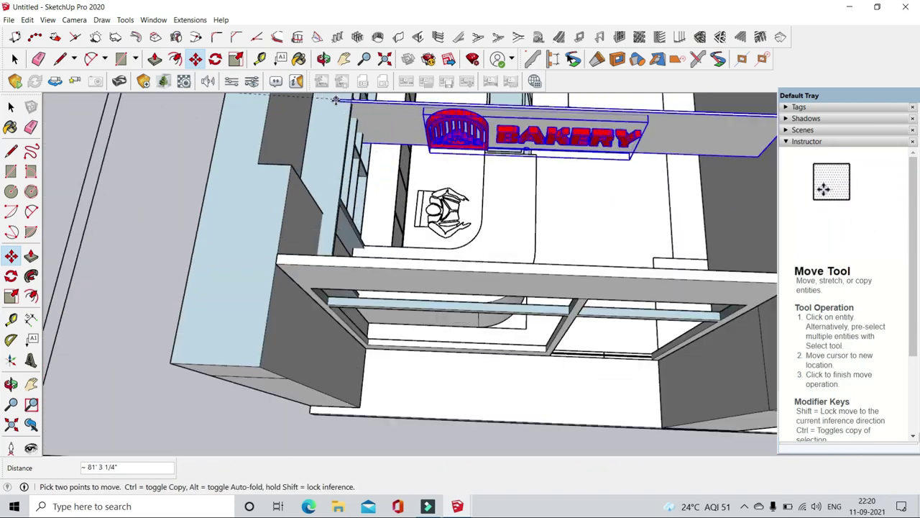
{"action": "middle_click_drag", "start_coordinate": [215, 245], "coordinate": [288, 261]}
{"action": "scroll", "coordinate": [288, 260], "scroll_direction": "up", "scroll_amount": 3}
{"action": "scroll", "coordinate": [238, 231], "scroll_direction": "up", "scroll_amount": 2}
- Adjust the slab's orientation about its end and finish placing it along the storefront top
{"action": "key", "text": "q"}
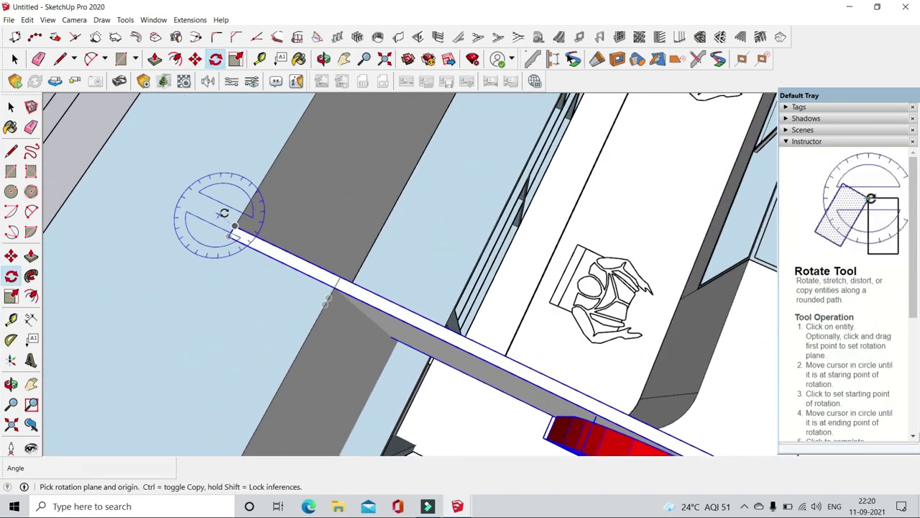
{"action": "left_click", "coordinate": [237, 230]}
{"action": "middle_click_drag", "start_coordinate": [154, 194], "coordinate": [616, 270]}
{"action": "scroll", "coordinate": [560, 245], "scroll_direction": "up", "scroll_amount": 3}
{"action": "key", "text": "m"}
{"action": "scroll", "coordinate": [558, 228], "scroll_direction": "up", "scroll_amount": 2}
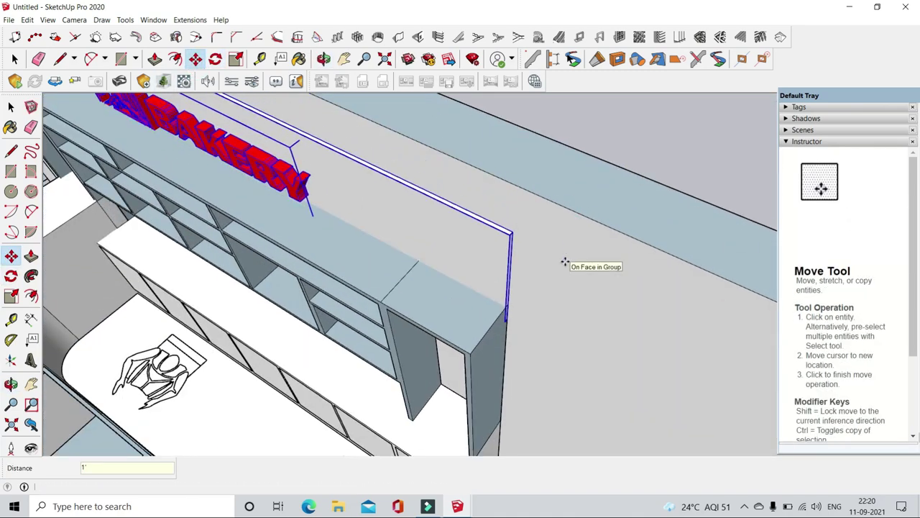
{"action": "middle_click_drag", "start_coordinate": [565, 268], "coordinate": [288, 143]}
{"action": "left_click", "coordinate": [14, 59]}
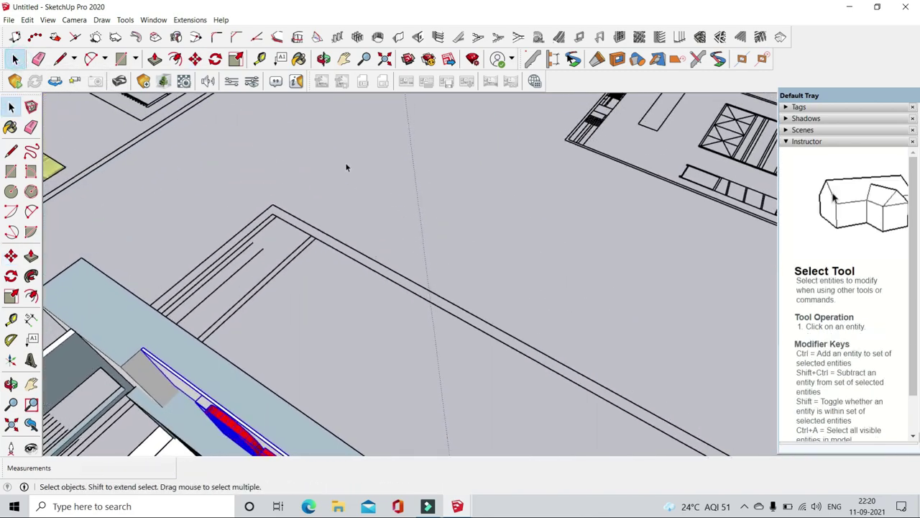
{"action": "scroll", "coordinate": [437, 220], "scroll_direction": "up", "scroll_amount": 3}
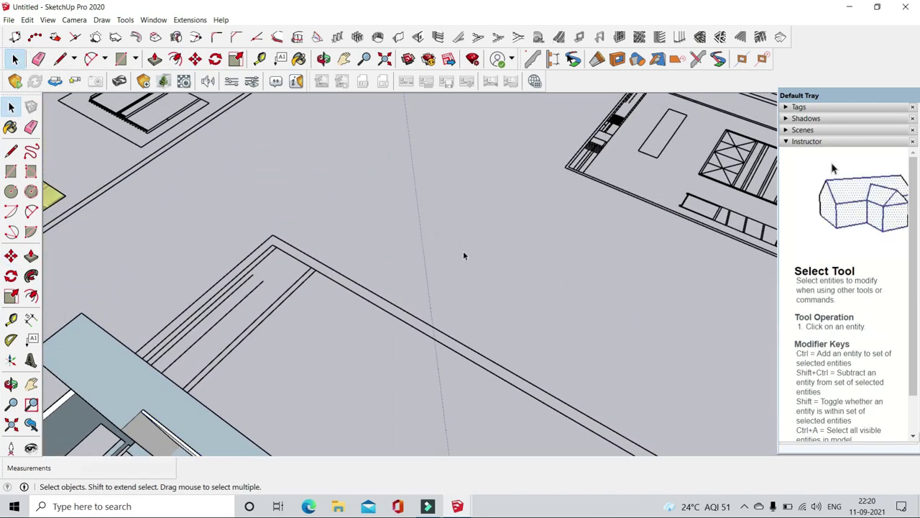
{"action": "scroll", "coordinate": [464, 256], "scroll_direction": "down", "scroll_amount": 3}
{"action": "mouse_move", "coordinate": [483, 259]}
{"action": "middle_mouse_down"}
{"action": "mouse_move", "coordinate": [620, 256]}
{"action": "mouse_move", "coordinate": [632, 238]}
{"action": "middle_mouse_up"}
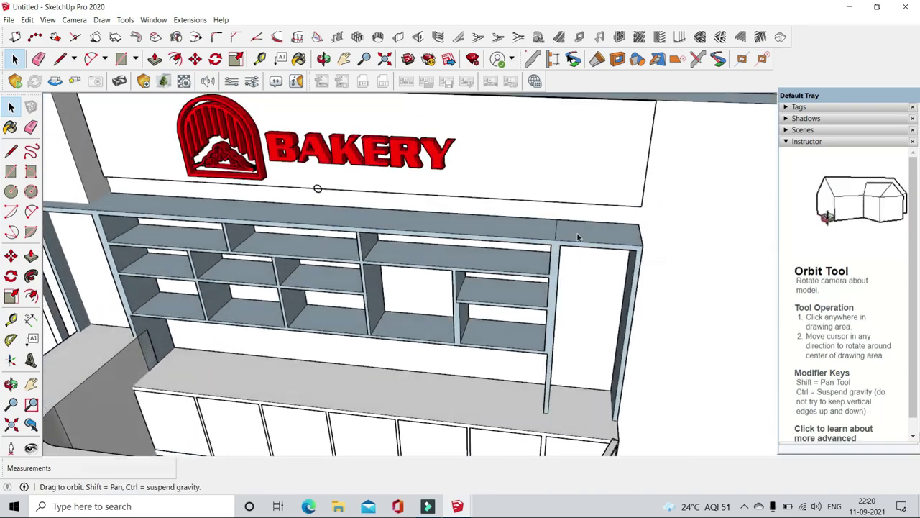
{"action": "scroll", "coordinate": [569, 294], "scroll_direction": "down", "scroll_amount": 2}
{"action": "middle_click_drag", "start_coordinate": [568, 299], "coordinate": [548, 288]}
{"action": "scroll", "coordinate": [548, 288], "scroll_direction": "up", "scroll_amount": 3}
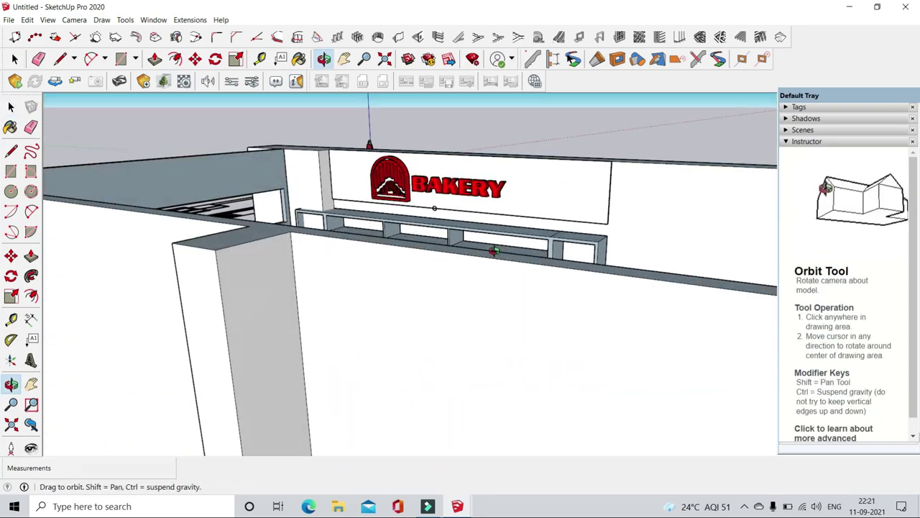
{"action": "scroll", "coordinate": [643, 273], "scroll_direction": "down", "scroll_amount": 3}
{"action": "middle_click_drag", "start_coordinate": [643, 273], "coordinate": [504, 288]}
{"action": "scroll", "coordinate": [303, 336], "scroll_direction": "up", "scroll_amount": 3}
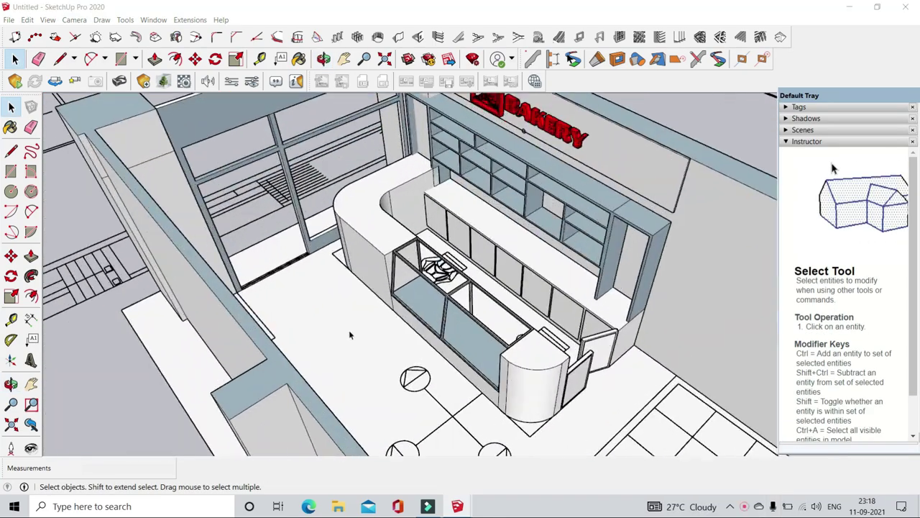
{"action": "middle_click_drag", "start_coordinate": [349, 331], "coordinate": [594, 376]}
{"action": "scroll", "coordinate": [462, 346], "scroll_direction": "down", "scroll_amount": 3}
{"action": "scroll", "coordinate": [463, 346], "scroll_direction": "down", "scroll_amount": 2}
{"action": "middle_click_drag", "start_coordinate": [463, 346], "coordinate": [500, 326]}
{"action": "scroll", "coordinate": [474, 338], "scroll_direction": "up", "scroll_amount": 3}
{"action": "scroll", "coordinate": [500, 326], "scroll_direction": "down", "scroll_amount": 3}
{"action": "scroll", "coordinate": [399, 287], "scroll_direction": "up", "scroll_amount": 2}
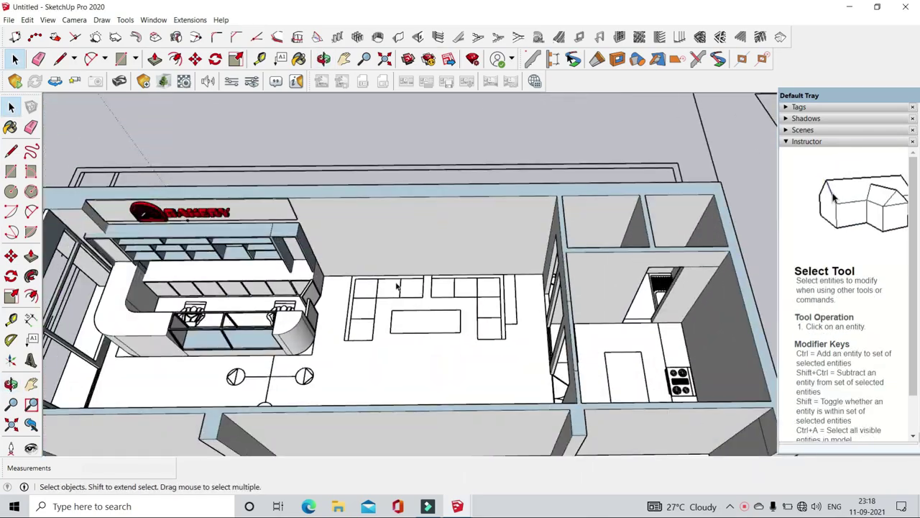
{"action": "scroll", "coordinate": [493, 296], "scroll_direction": "up", "scroll_amount": 2}
{"action": "scroll", "coordinate": [492, 284], "scroll_direction": "down", "scroll_amount": 3}
{"action": "middle_click_drag", "start_coordinate": [575, 329], "coordinate": [504, 302]}
{"action": "middle_click_drag", "start_coordinate": [463, 325], "coordinate": [309, 159]}
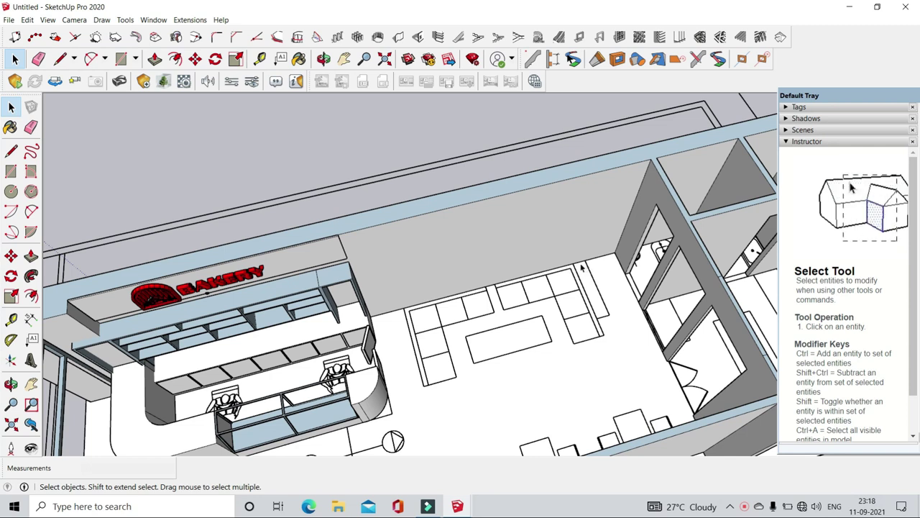
- Draw a floor rectangle beside the seating area and push/pull it up 11' into a thin panel
{"action": "left_click", "coordinate": [127, 61]}
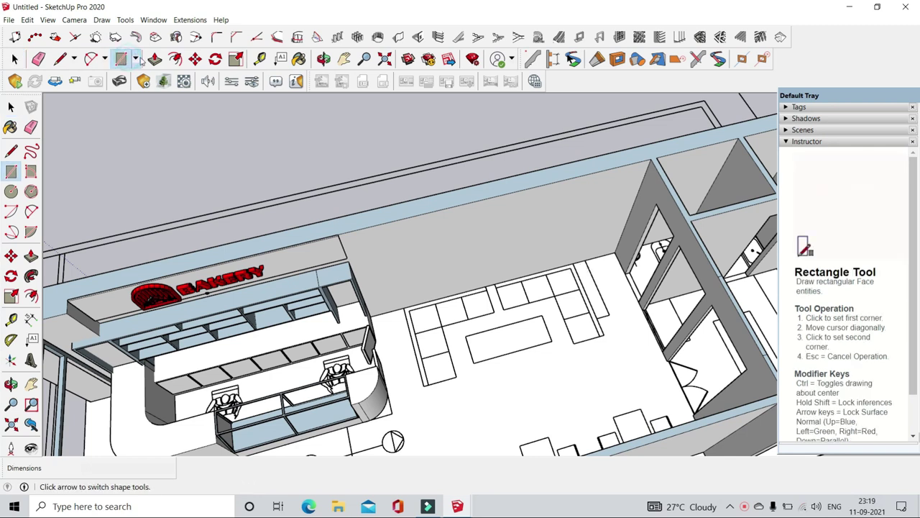
{"action": "scroll", "coordinate": [580, 255], "scroll_direction": "up", "scroll_amount": 3}
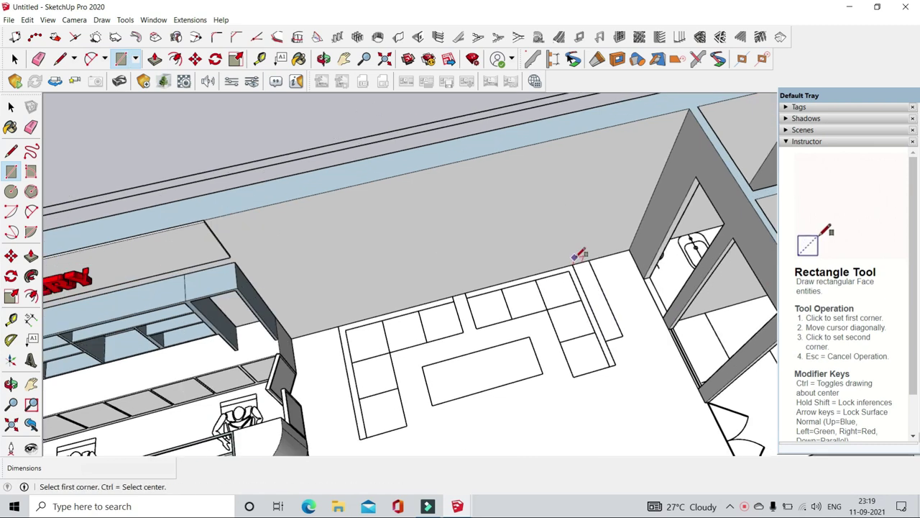
{"action": "left_click", "coordinate": [588, 260]}
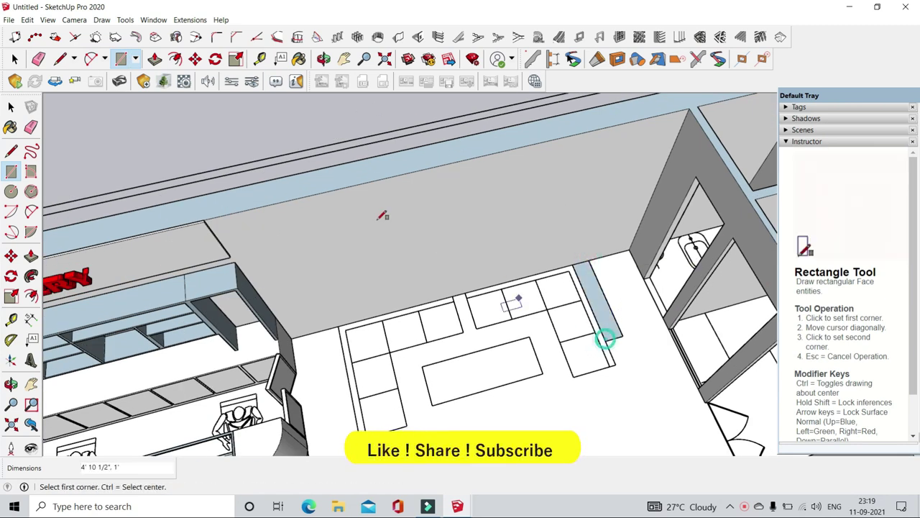
{"action": "left_click", "coordinate": [156, 60]}
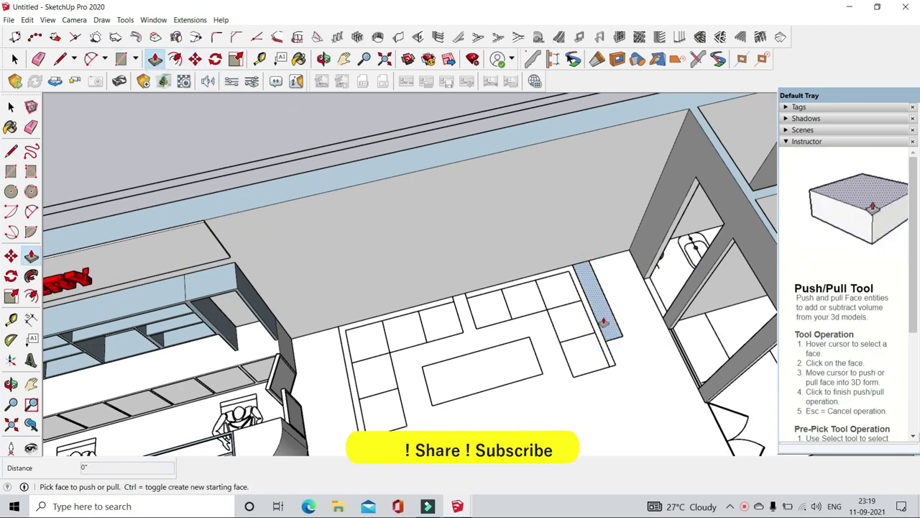
{"action": "left_click", "coordinate": [604, 323]}
{"action": "scroll", "coordinate": [569, 243], "scroll_direction": "down", "scroll_amount": 3}
{"action": "left_click", "coordinate": [532, 204]}
{"action": "scroll", "coordinate": [560, 240], "scroll_direction": "up", "scroll_amount": 3}
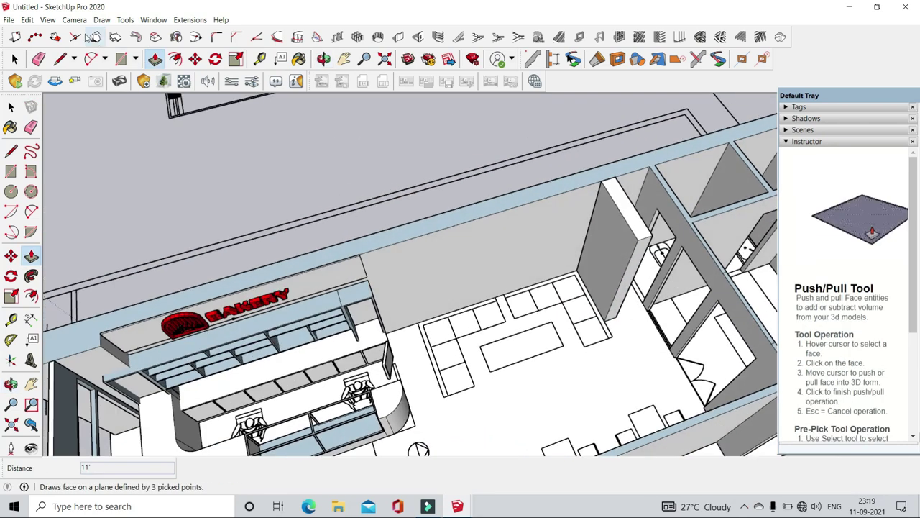
- Make the 11' panel a group
{"action": "left_click", "coordinate": [18, 59]}
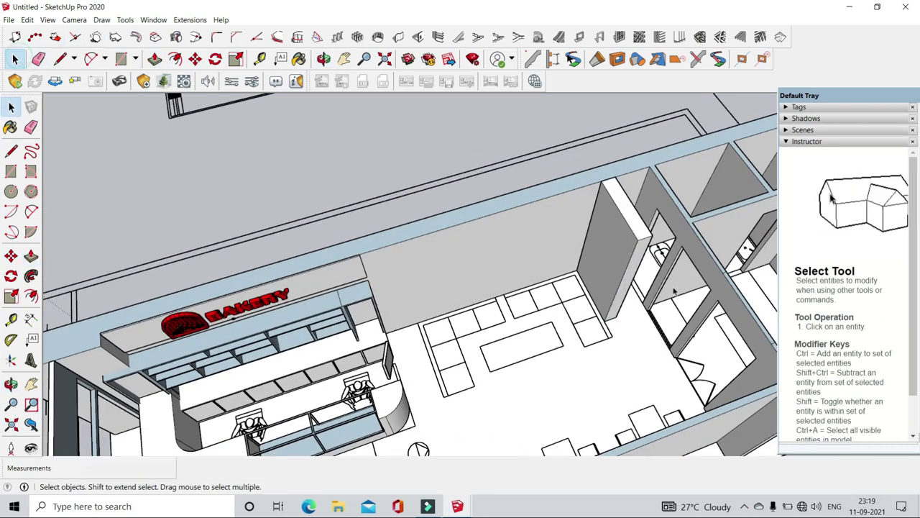
{"action": "right_click", "coordinate": [635, 261]}
{"action": "left_click", "coordinate": [676, 349]}
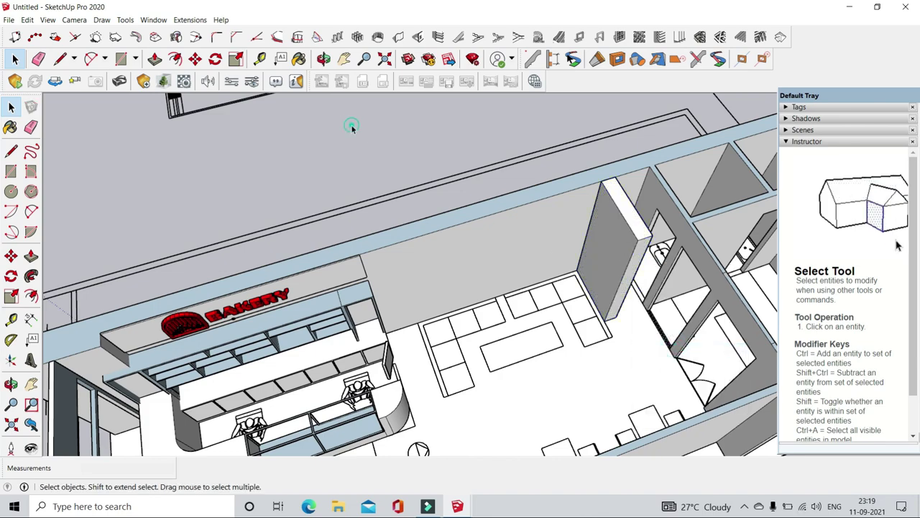
{"action": "scroll", "coordinate": [351, 127], "scroll_direction": "down", "scroll_amount": 10}
{"action": "scroll", "coordinate": [394, 354], "scroll_direction": "up", "scroll_amount": 5}
{"action": "middle_click_drag", "start_coordinate": [394, 353], "coordinate": [331, 246]}
{"action": "scroll", "coordinate": [374, 310], "scroll_direction": "down", "scroll_amount": 3}
{"action": "scroll", "coordinate": [332, 250], "scroll_direction": "up", "scroll_amount": 4}
{"action": "scroll", "coordinate": [372, 335], "scroll_direction": "up", "scroll_amount": 3}
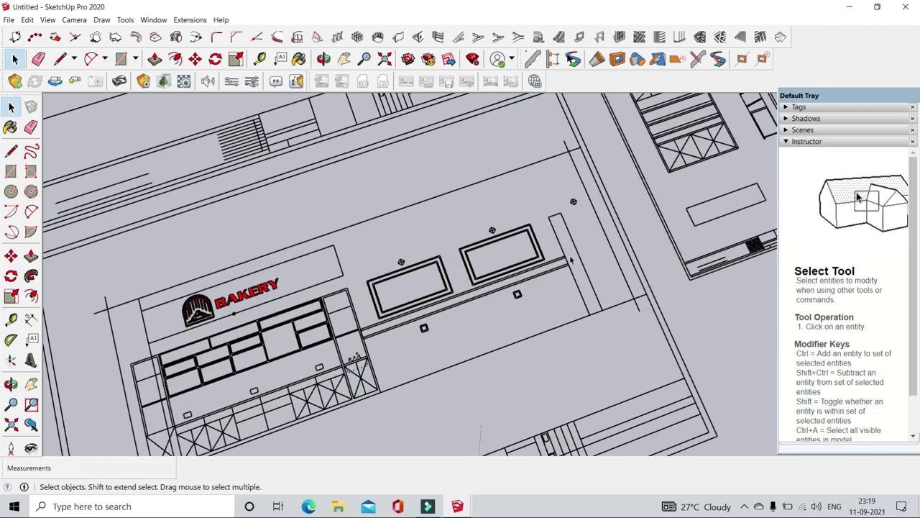
- Draw a long, narrow rectangle filling the floor strip between the shelving unit and the new panel
{"action": "scroll", "coordinate": [568, 261], "scroll_direction": "up", "scroll_amount": 2}
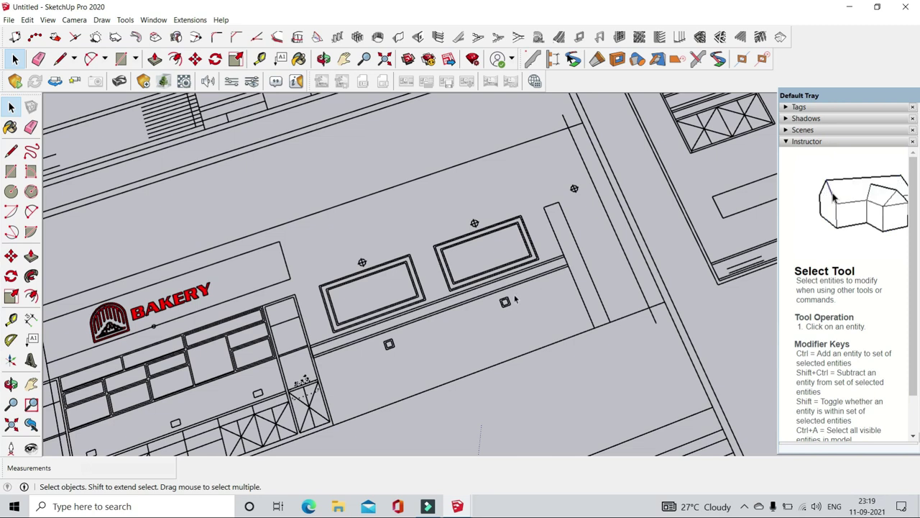
{"action": "scroll", "coordinate": [325, 352], "scroll_direction": "up", "scroll_amount": 2}
{"action": "scroll", "coordinate": [314, 346], "scroll_direction": "up", "scroll_amount": 2}
{"action": "scroll", "coordinate": [312, 348], "scroll_direction": "down", "scroll_amount": 1}
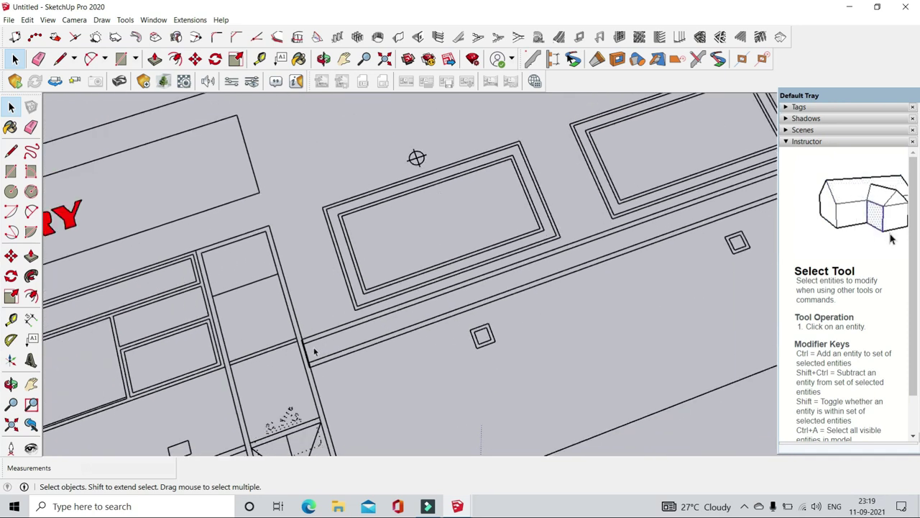
{"action": "scroll", "coordinate": [425, 314], "scroll_direction": "up", "scroll_amount": 1}
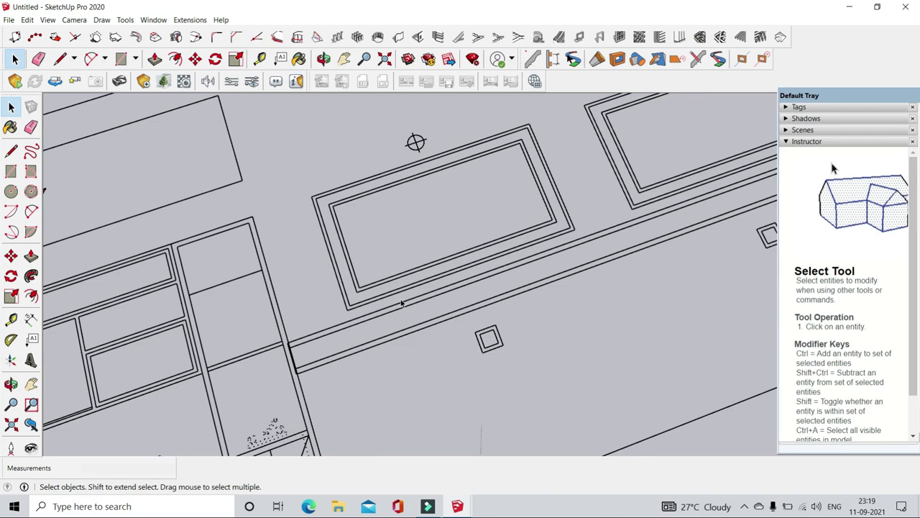
{"action": "middle_click_drag", "start_coordinate": [415, 329], "coordinate": [582, 263]}
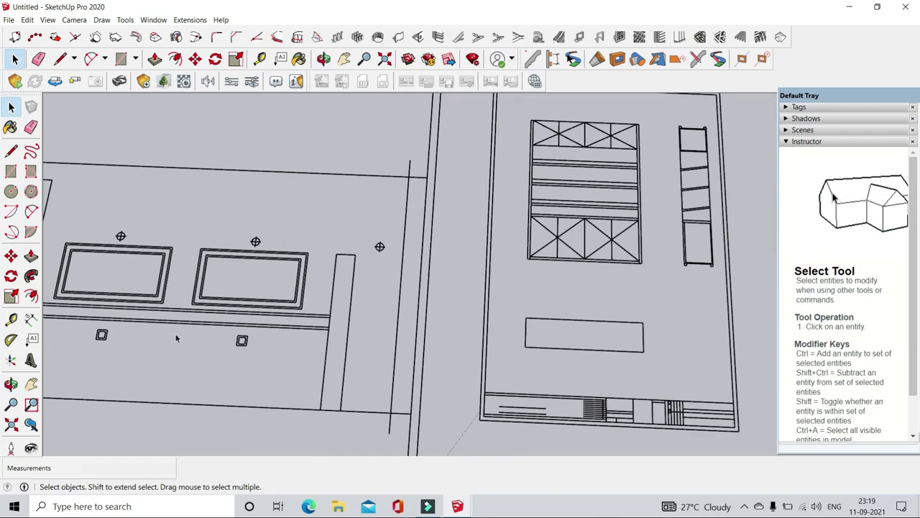
{"action": "scroll", "coordinate": [719, 259], "scroll_direction": "down", "scroll_amount": 2}
{"action": "scroll", "coordinate": [327, 295], "scroll_direction": "up", "scroll_amount": 1}
{"action": "scroll", "coordinate": [327, 295], "scroll_direction": "up", "scroll_amount": 2}
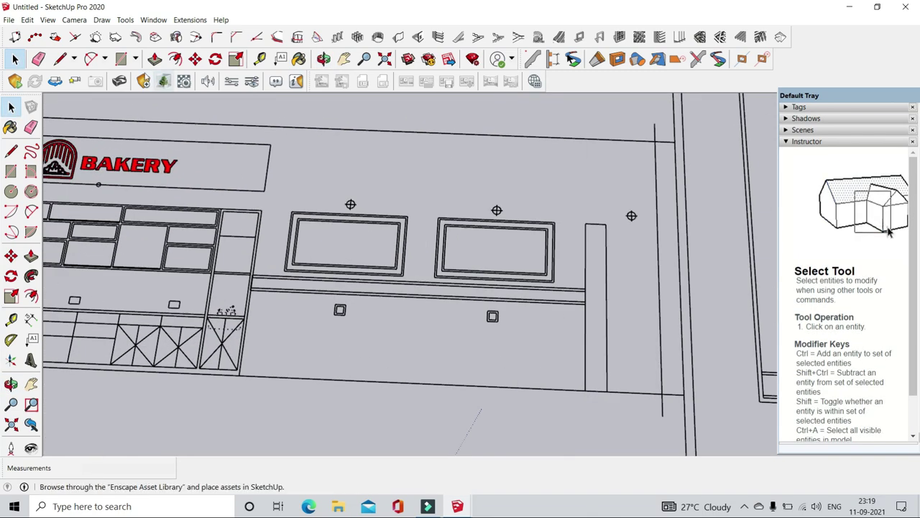
{"action": "left_click", "coordinate": [121, 58]}
{"action": "scroll", "coordinate": [281, 263], "scroll_direction": "up", "scroll_amount": 1}
{"action": "scroll", "coordinate": [226, 302], "scroll_direction": "up", "scroll_amount": 1}
{"action": "scroll", "coordinate": [230, 279], "scroll_direction": "up", "scroll_amount": 2}
{"action": "scroll", "coordinate": [215, 252], "scroll_direction": "up", "scroll_amount": 1}
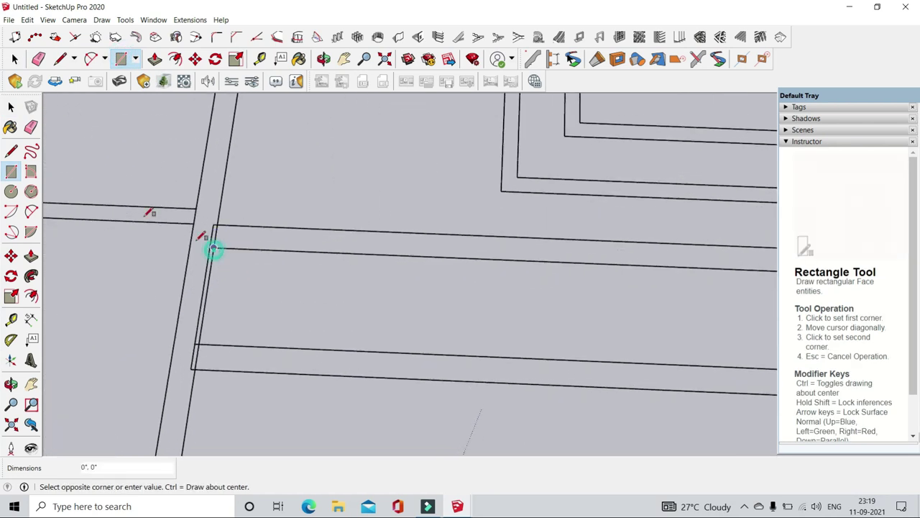
{"action": "scroll", "coordinate": [148, 206], "scroll_direction": "down", "scroll_amount": 2}
{"action": "scroll", "coordinate": [149, 206], "scroll_direction": "down", "scroll_amount": 1}
{"action": "scroll", "coordinate": [323, 230], "scroll_direction": "down", "scroll_amount": 1}
{"action": "scroll", "coordinate": [551, 246], "scroll_direction": "up", "scroll_amount": 1}
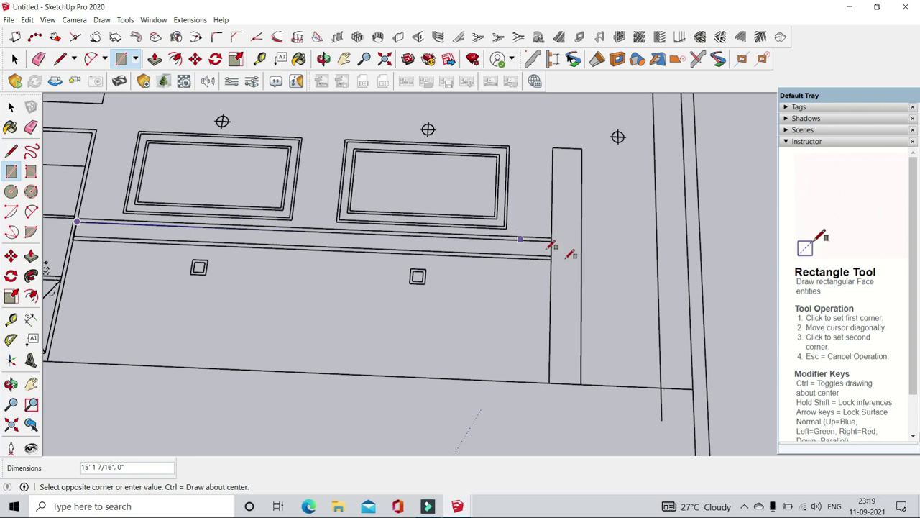
{"action": "scroll", "coordinate": [547, 250], "scroll_direction": "up", "scroll_amount": 2}
{"action": "left_click", "coordinate": [540, 245]}
{"action": "scroll", "coordinate": [611, 263], "scroll_direction": "down", "scroll_amount": 3}
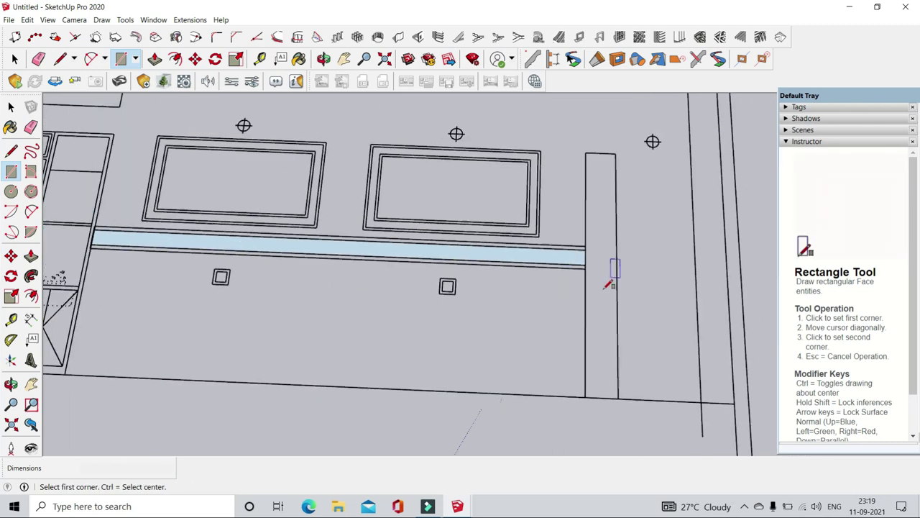
{"action": "scroll", "coordinate": [610, 267], "scroll_direction": "down", "scroll_amount": 2}
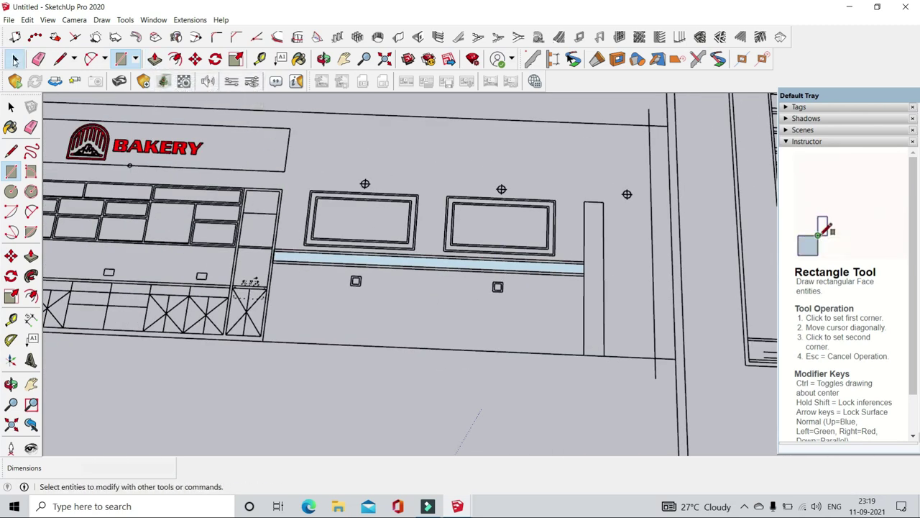
- Make the new light-blue strip rectangle into its own group
{"action": "left_click", "coordinate": [15, 59]}
{"action": "scroll", "coordinate": [289, 269], "scroll_direction": "up", "scroll_amount": 2}
{"action": "scroll", "coordinate": [288, 269], "scroll_direction": "up", "scroll_amount": 1}
{"action": "left_click", "coordinate": [289, 269]}
{"action": "right_click", "coordinate": [288, 269]}
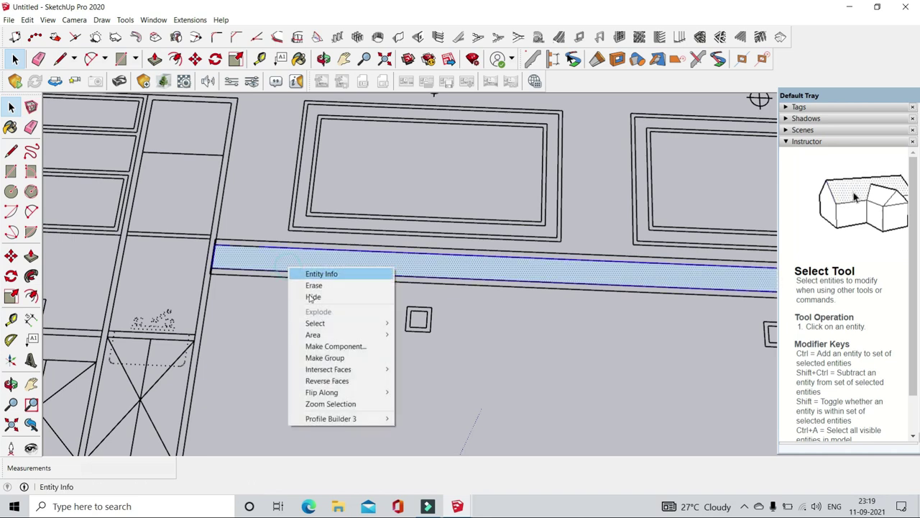
{"action": "left_click", "coordinate": [336, 363]}
{"action": "scroll", "coordinate": [350, 301], "scroll_direction": "down", "scroll_amount": 3}
{"action": "middle_click_drag", "start_coordinate": [350, 301], "coordinate": [154, 70]}
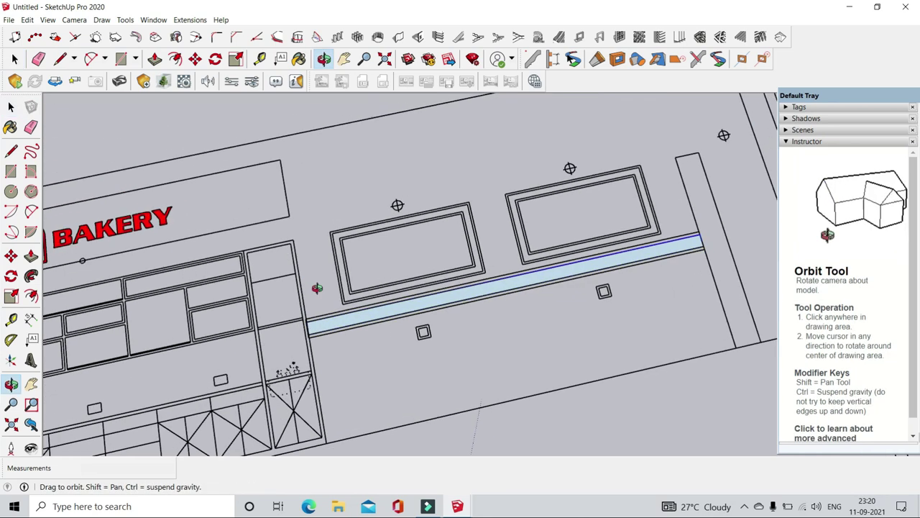
{"action": "left_click", "coordinate": [260, 58]}
{"action": "scroll", "coordinate": [283, 226], "scroll_direction": "up", "scroll_amount": 2}
- Measure 3'3" from the shelving unit's corner with the Tape Measure
{"action": "scroll", "coordinate": [317, 240], "scroll_direction": "up", "scroll_amount": 2}
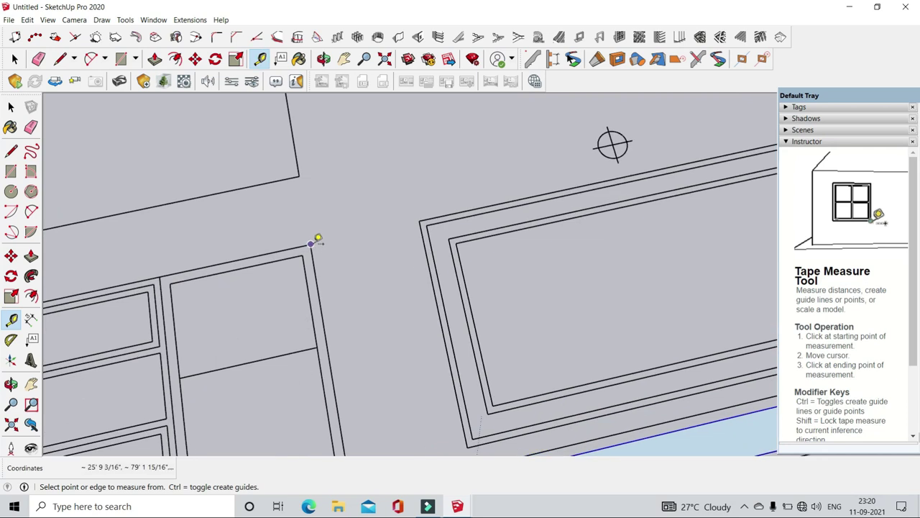
{"action": "left_click", "coordinate": [311, 243]}
{"action": "scroll", "coordinate": [316, 288], "scroll_direction": "down", "scroll_amount": 2}
{"action": "scroll", "coordinate": [339, 364], "scroll_direction": "up", "scroll_amount": 2}
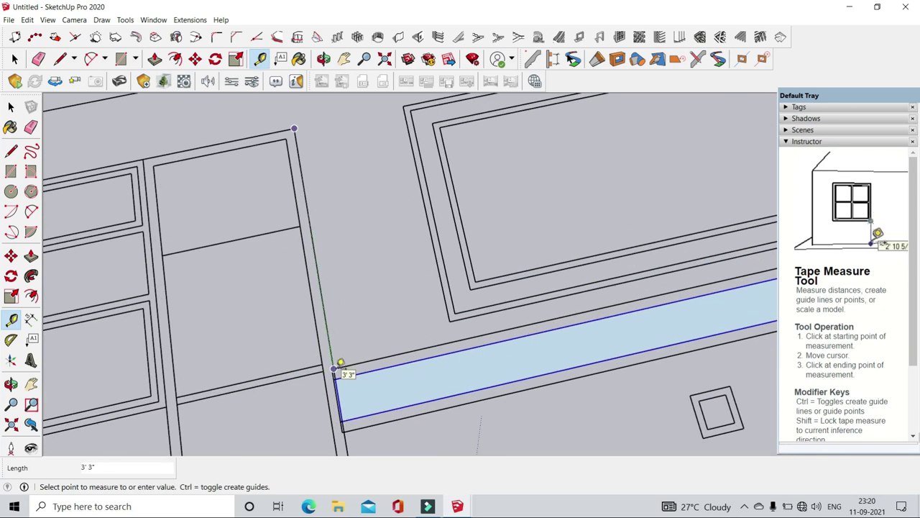
{"action": "scroll", "coordinate": [326, 360], "scroll_direction": "down", "scroll_amount": 2}
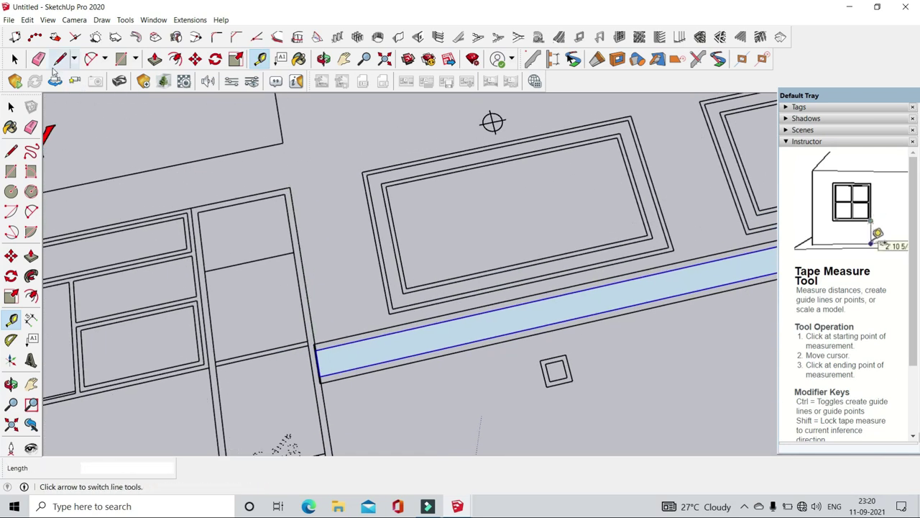
{"action": "left_click", "coordinate": [215, 58]}
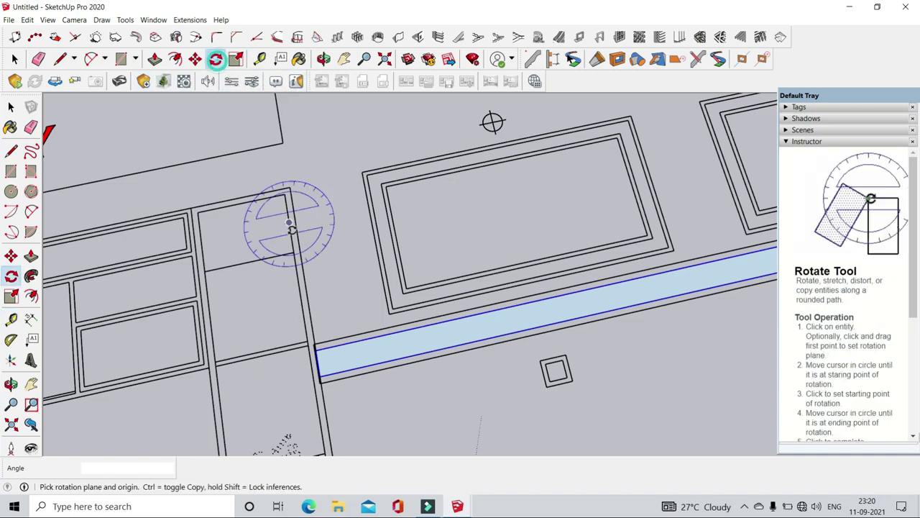
{"action": "scroll", "coordinate": [283, 226], "scroll_direction": "down", "scroll_amount": 2}
{"action": "scroll", "coordinate": [267, 237], "scroll_direction": "down", "scroll_amount": 2}
{"action": "scroll", "coordinate": [302, 248], "scroll_direction": "down", "scroll_amount": 1}
{"action": "scroll", "coordinate": [535, 167], "scroll_direction": "up", "scroll_amount": 1}
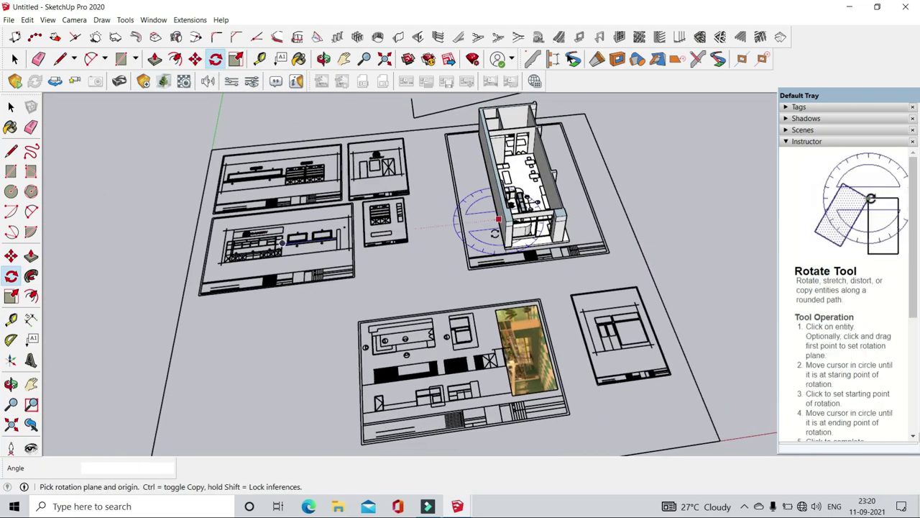
{"action": "scroll", "coordinate": [496, 216], "scroll_direction": "up", "scroll_amount": 3}
{"action": "scroll", "coordinate": [519, 228], "scroll_direction": "up", "scroll_amount": 2}
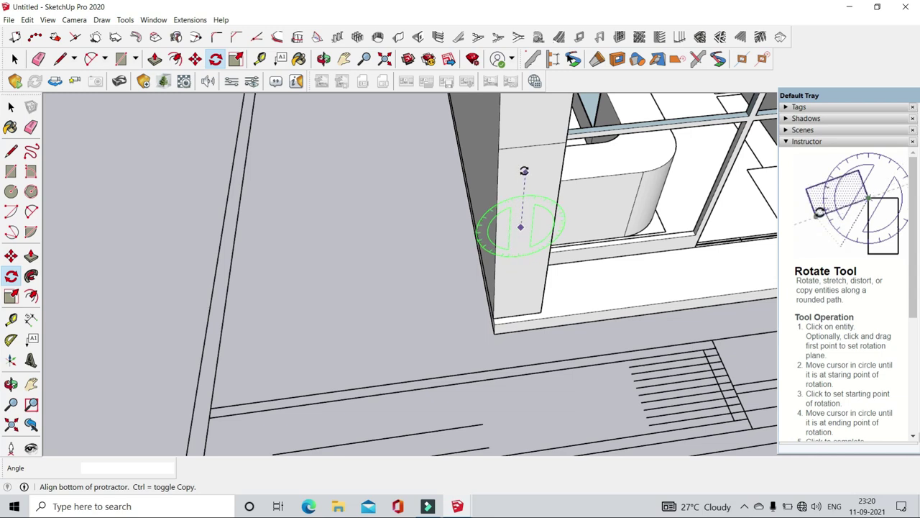
{"action": "key", "text": "Escape"}
{"action": "middle_click_drag", "start_coordinate": [581, 217], "coordinate": [526, 182]}
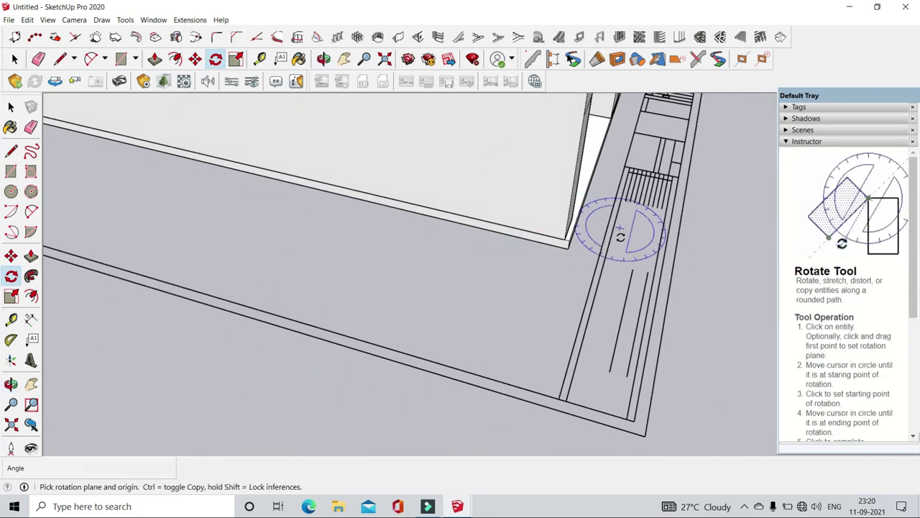
{"action": "scroll", "coordinate": [620, 237], "scroll_direction": "down", "scroll_amount": 3}
{"action": "middle_click_drag", "start_coordinate": [503, 242], "coordinate": [403, 187]}
{"action": "scroll", "coordinate": [365, 161], "scroll_direction": "down", "scroll_amount": 3}
{"action": "scroll", "coordinate": [367, 130], "scroll_direction": "up", "scroll_amount": 3}
{"action": "mouse_move", "coordinate": [367, 130]}
{"action": "middle_mouse_down"}
{"action": "mouse_move", "coordinate": [409, 213]}
{"action": "mouse_move", "coordinate": [434, 300]}
{"action": "middle_mouse_up"}
{"action": "scroll", "coordinate": [374, 295], "scroll_direction": "up", "scroll_amount": 3}
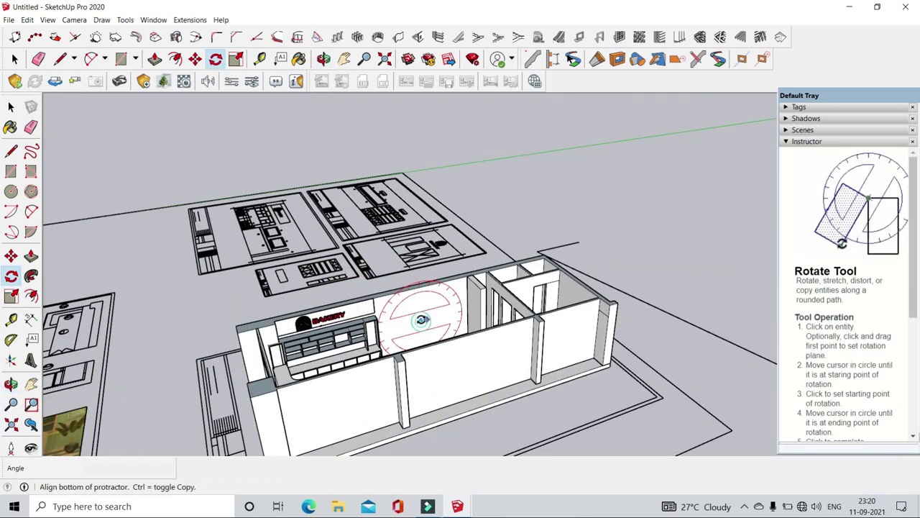
{"action": "scroll", "coordinate": [399, 328], "scroll_direction": "down", "scroll_amount": 5}
{"action": "middle_click_drag", "start_coordinate": [399, 328], "coordinate": [431, 302]}
- Move the grouped strip 3'3" to line up with the shelving unit's edge
{"action": "key", "text": "m"}
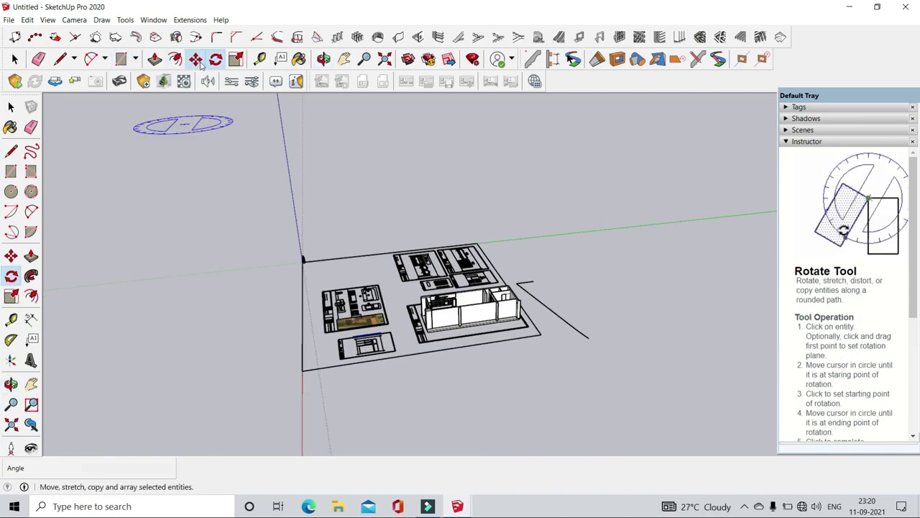
{"action": "scroll", "coordinate": [389, 405], "scroll_direction": "up", "scroll_amount": 5}
{"action": "scroll", "coordinate": [388, 405], "scroll_direction": "up", "scroll_amount": 4}
{"action": "left_click", "coordinate": [389, 405]}
{"action": "scroll", "coordinate": [388, 404], "scroll_direction": "down", "scroll_amount": 5}
{"action": "middle_click_drag", "start_coordinate": [215, 338], "coordinate": [463, 256]}
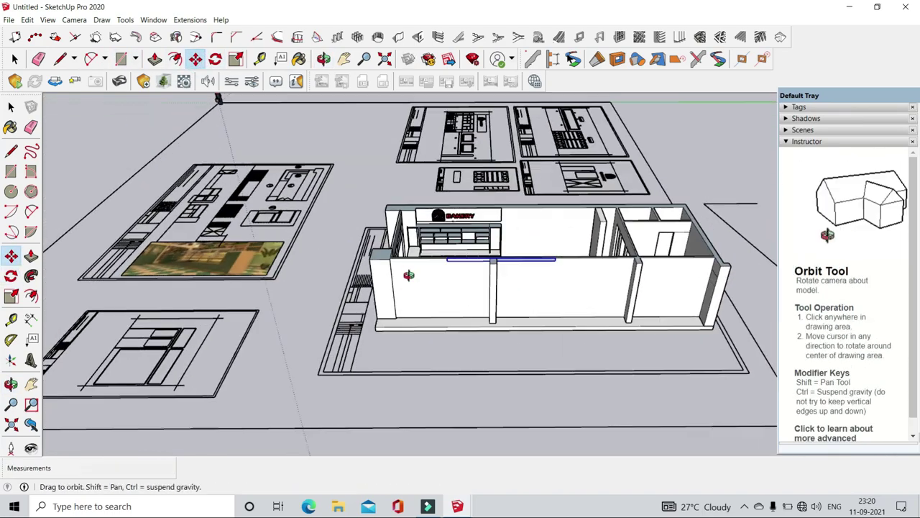
{"action": "scroll", "coordinate": [504, 245], "scroll_direction": "up", "scroll_amount": 6}
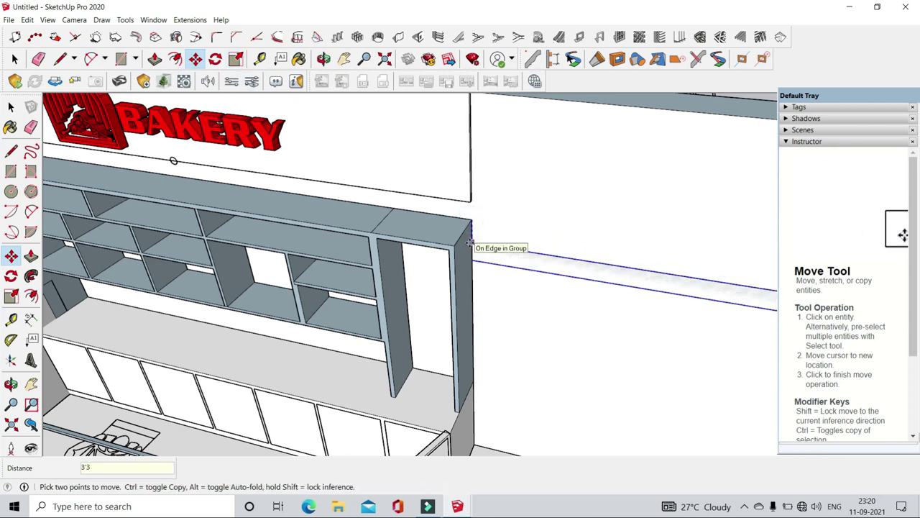
{"action": "left_click", "coordinate": [469, 244]}
{"action": "scroll", "coordinate": [469, 244], "scroll_direction": "down", "scroll_amount": 5}
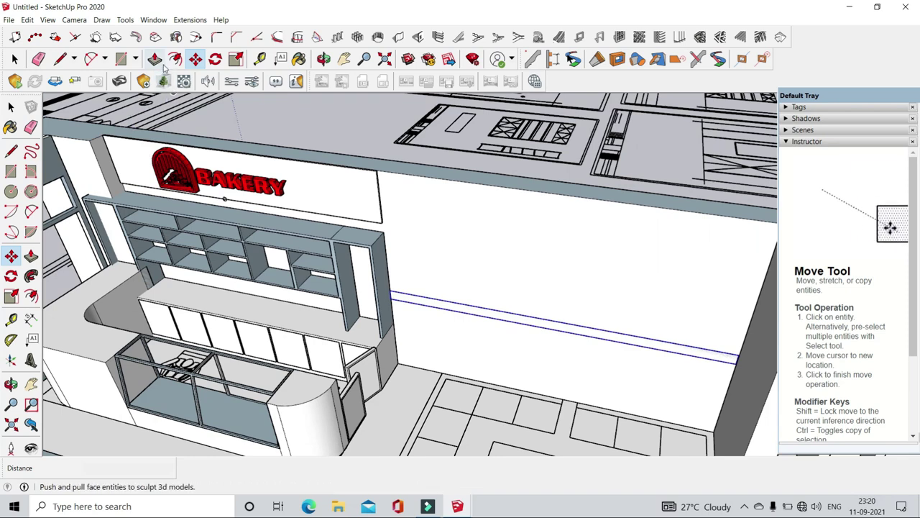
- Pull the strip's face out 7" to form a thin ledge
{"action": "left_click", "coordinate": [163, 64]}
{"action": "scroll", "coordinate": [417, 317], "scroll_direction": "up", "scroll_amount": 3}
{"action": "scroll", "coordinate": [376, 278], "scroll_direction": "up", "scroll_amount": 2}
{"action": "scroll", "coordinate": [382, 265], "scroll_direction": "up", "scroll_amount": 1}
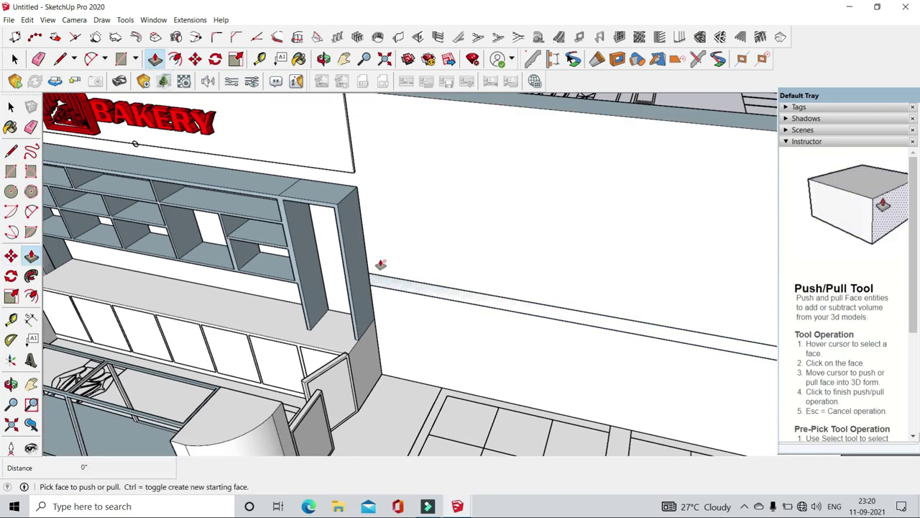
{"action": "scroll", "coordinate": [381, 265], "scroll_direction": "down", "scroll_amount": 3}
{"action": "key", "text": "space"}
{"action": "scroll", "coordinate": [410, 292], "scroll_direction": "up", "scroll_amount": 3}
{"action": "key", "text": "f"}
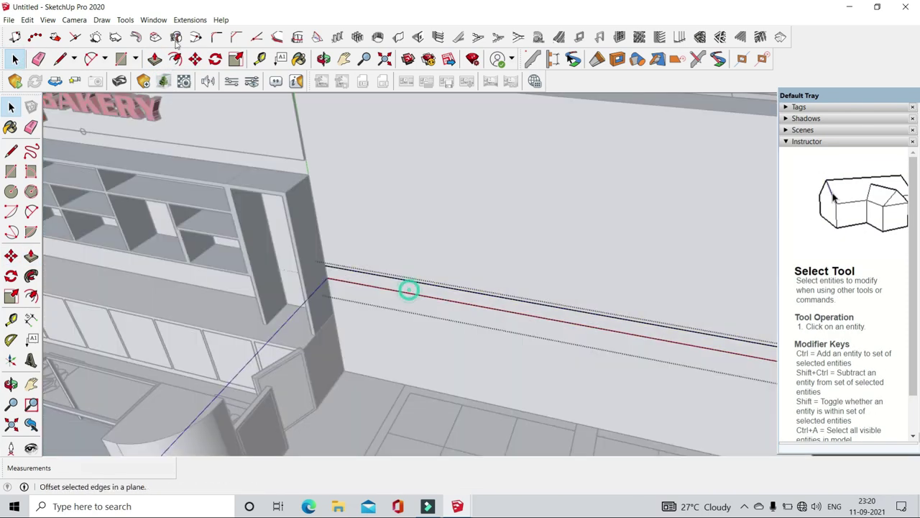
{"action": "left_click", "coordinate": [155, 58]}
{"action": "left_click", "coordinate": [437, 302]}
{"action": "scroll", "coordinate": [436, 294], "scroll_direction": "down", "scroll_amount": 2}
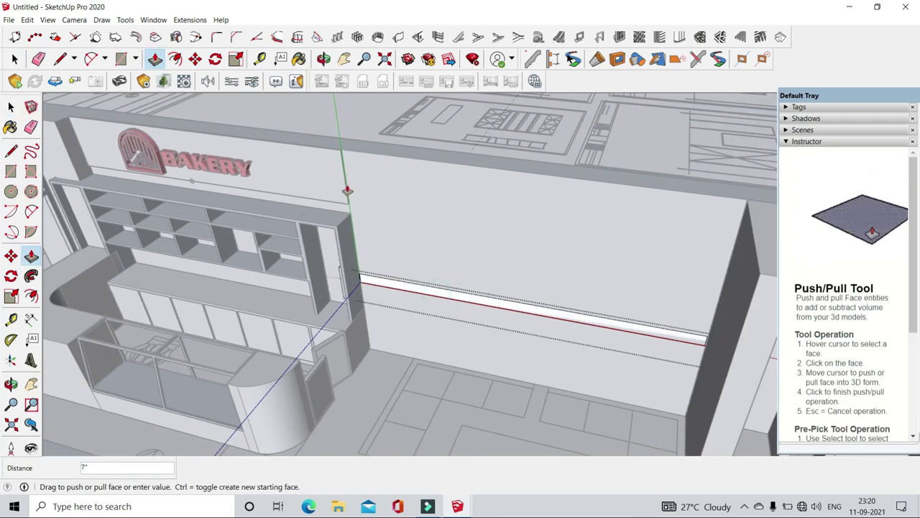
{"action": "scroll", "coordinate": [340, 187], "scroll_direction": "up", "scroll_amount": 2}
{"action": "left_click", "coordinate": [334, 185]}
{"action": "scroll", "coordinate": [334, 192], "scroll_direction": "up", "scroll_amount": 2}
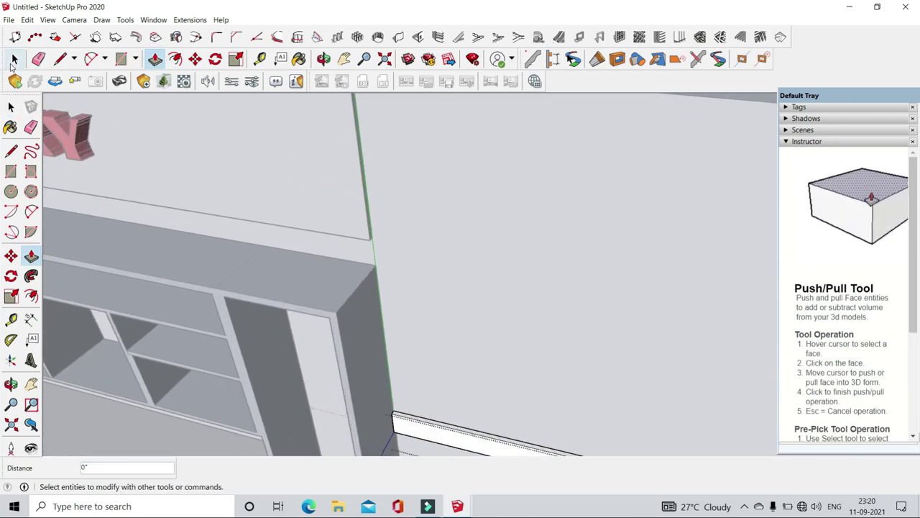
{"action": "left_click", "coordinate": [13, 60]}
{"action": "scroll", "coordinate": [343, 180], "scroll_direction": "down", "scroll_amount": 3}
{"action": "scroll", "coordinate": [334, 175], "scroll_direction": "down", "scroll_amount": 1}
{"action": "mouse_move", "coordinate": [334, 175]}
{"action": "middle_mouse_down"}
{"action": "mouse_move", "coordinate": [257, 6]}
{"action": "mouse_move", "coordinate": [215, 149]}
{"action": "middle_mouse_up"}
- Extrude the thin face beside the shelving 8'6" into an upright panel
{"action": "left_click", "coordinate": [154, 59]}
{"action": "scroll", "coordinate": [372, 294], "scroll_direction": "up", "scroll_amount": 2}
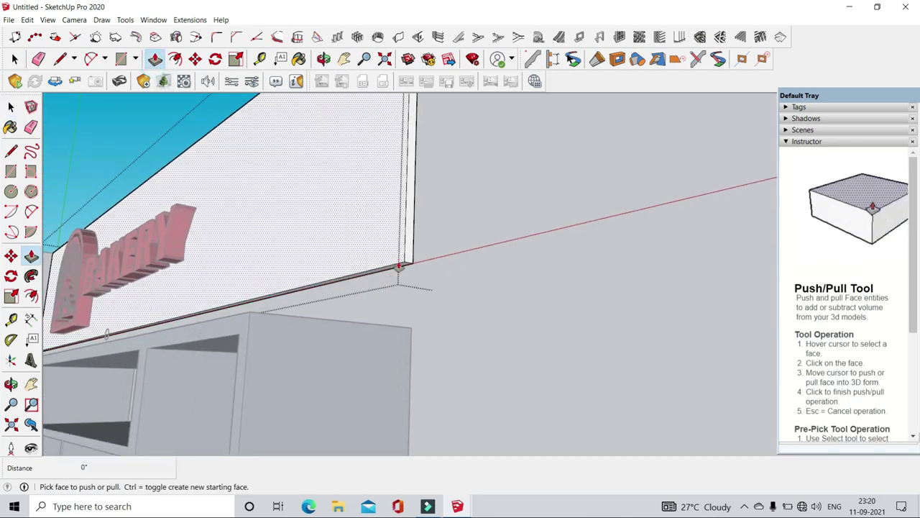
{"action": "left_click", "coordinate": [394, 317]}
{"action": "scroll", "coordinate": [394, 316], "scroll_direction": "down", "scroll_amount": 3}
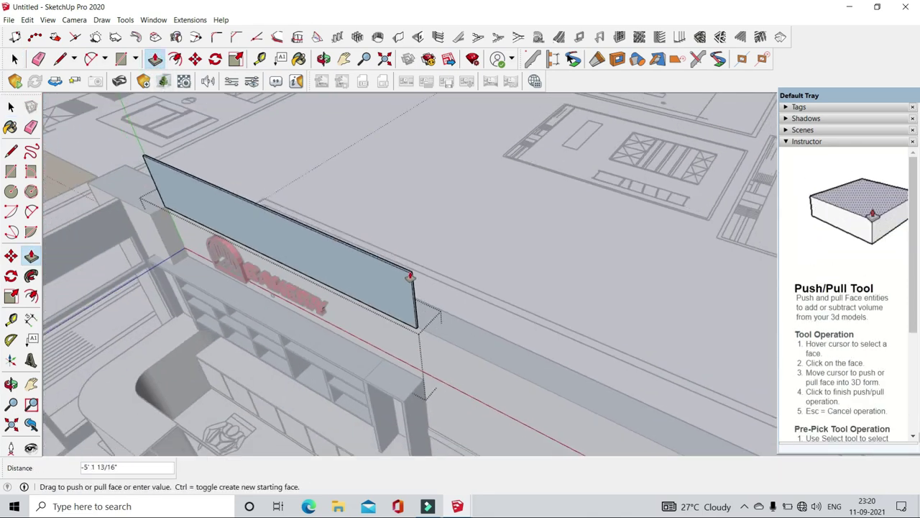
{"action": "middle_click_drag", "start_coordinate": [398, 350], "coordinate": [421, 438]}
{"action": "scroll", "coordinate": [426, 388], "scroll_direction": "up", "scroll_amount": 2}
{"action": "scroll", "coordinate": [426, 388], "scroll_direction": "up", "scroll_amount": 2}
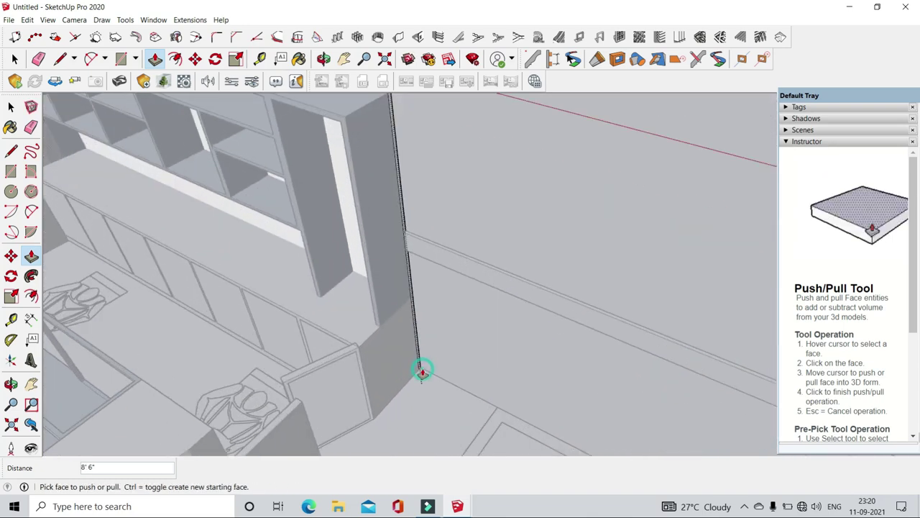
{"action": "scroll", "coordinate": [423, 372], "scroll_direction": "down", "scroll_amount": 4}
{"action": "key", "text": "space"}
{"action": "scroll", "coordinate": [540, 195], "scroll_direction": "up", "scroll_amount": 3}
{"action": "scroll", "coordinate": [386, 255], "scroll_direction": "up", "scroll_amount": 3}
{"action": "mouse_move", "coordinate": [386, 254]}
{"action": "middle_mouse_down"}
{"action": "mouse_move", "coordinate": [428, 226]}
{"action": "mouse_move", "coordinate": [327, 252]}
{"action": "mouse_move", "coordinate": [397, 216]}
{"action": "middle_mouse_up"}
{"action": "scroll", "coordinate": [569, 249], "scroll_direction": "down", "scroll_amount": 3}
{"action": "mouse_move", "coordinate": [569, 248]}
{"action": "middle_mouse_down"}
{"action": "mouse_move", "coordinate": [581, 201]}
{"action": "mouse_move", "coordinate": [609, 221]}
{"action": "mouse_move", "coordinate": [432, 216]}
{"action": "middle_mouse_up"}
- Stretch the shelving unit vertically with the blue scale grip, reaching 6.32
{"action": "key", "text": "s"}
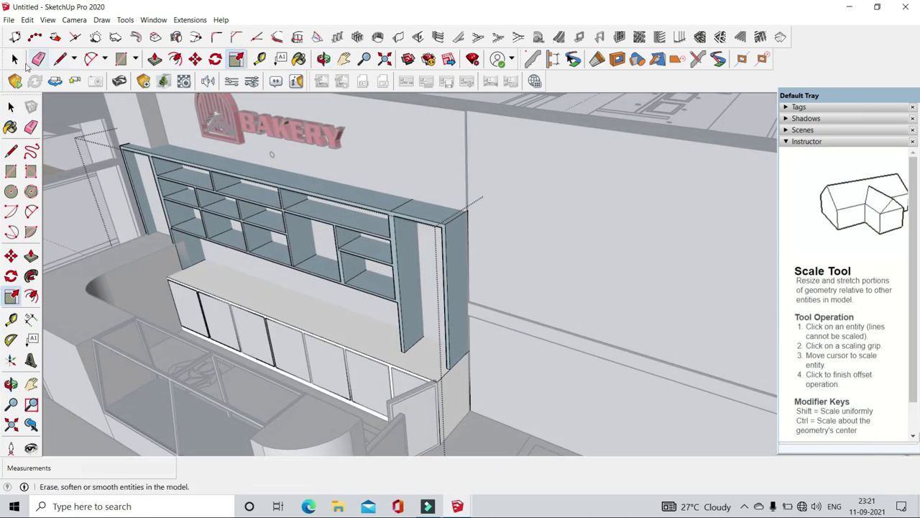
{"action": "left_click", "coordinate": [261, 180]}
{"action": "mouse_move", "coordinate": [261, 181]}
{"action": "middle_mouse_down"}
{"action": "mouse_move", "coordinate": [322, 216]}
{"action": "mouse_move", "coordinate": [298, 384]}
{"action": "middle_mouse_up"}
{"action": "scroll", "coordinate": [298, 384], "scroll_direction": "down", "scroll_amount": 3}
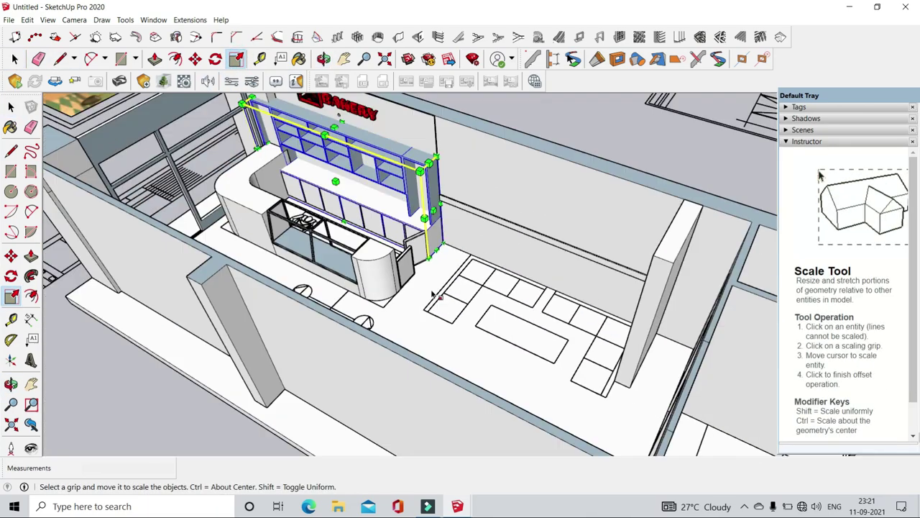
{"action": "scroll", "coordinate": [350, 202], "scroll_direction": "up", "scroll_amount": 2}
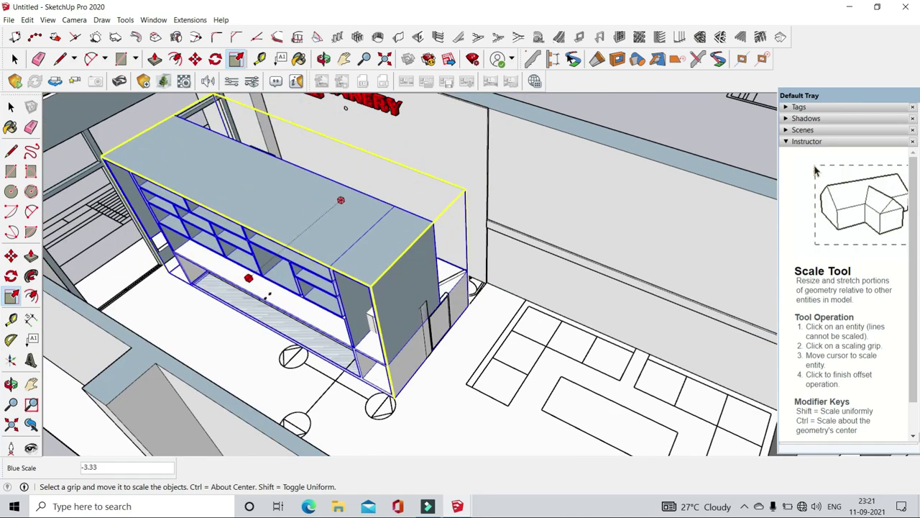
{"action": "key", "text": "Return"}
{"action": "scroll", "coordinate": [366, 185], "scroll_direction": "up", "scroll_amount": 5}
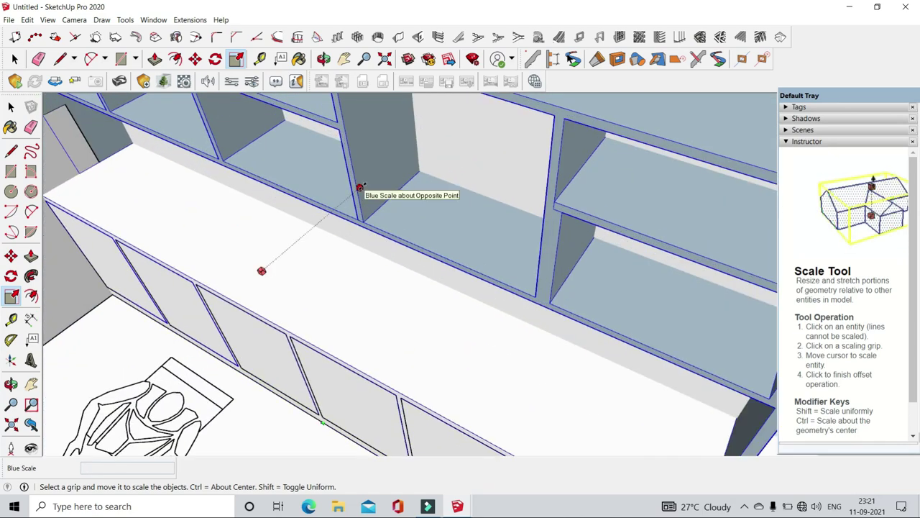
{"action": "left_click", "coordinate": [360, 187]}
{"action": "scroll", "coordinate": [360, 187], "scroll_direction": "down", "scroll_amount": 5}
{"action": "scroll", "coordinate": [411, 148], "scroll_direction": "up", "scroll_amount": 3}
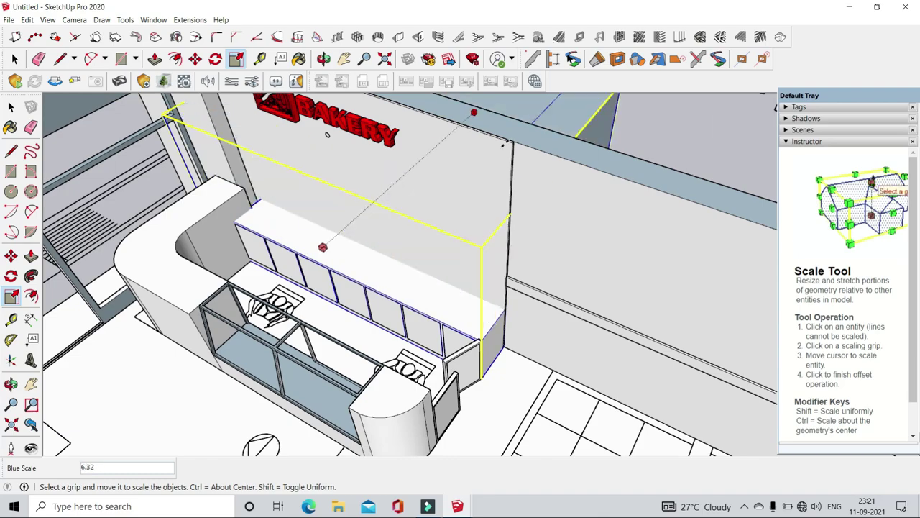
{"action": "scroll", "coordinate": [502, 145], "scroll_direction": "up", "scroll_amount": 3}
- Offset a rectangle 3 inches inside the tall box's front face
{"action": "scroll", "coordinate": [396, 212], "scroll_direction": "down", "scroll_amount": 5}
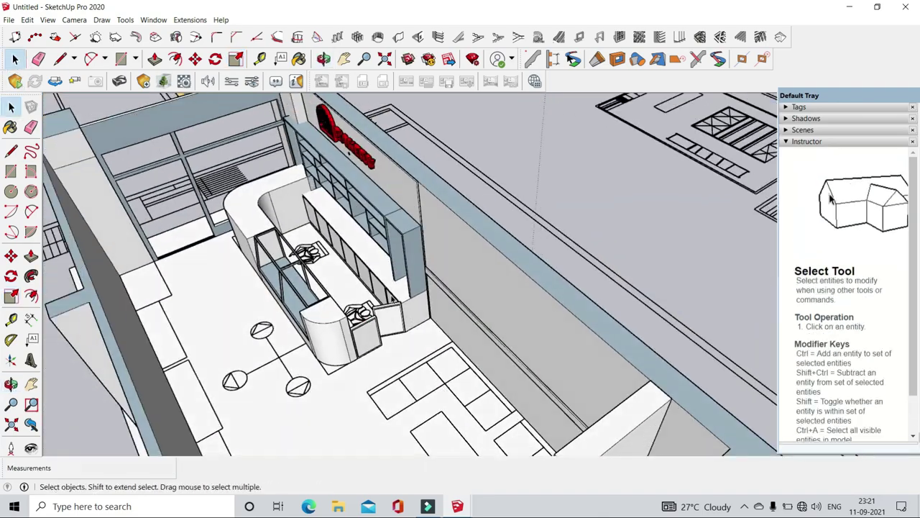
{"action": "scroll", "coordinate": [407, 315], "scroll_direction": "up", "scroll_amount": 5}
{"action": "mouse_move", "coordinate": [407, 315]}
{"action": "middle_mouse_down"}
{"action": "mouse_move", "coordinate": [489, 261]}
{"action": "mouse_move", "coordinate": [161, 283]}
{"action": "mouse_move", "coordinate": [380, 189]}
{"action": "mouse_move", "coordinate": [212, 280]}
{"action": "middle_mouse_up"}
{"action": "scroll", "coordinate": [161, 283], "scroll_direction": "down", "scroll_amount": 5}
{"action": "scroll", "coordinate": [212, 280], "scroll_direction": "up", "scroll_amount": 5}
{"action": "scroll", "coordinate": [492, 192], "scroll_direction": "up", "scroll_amount": 3}
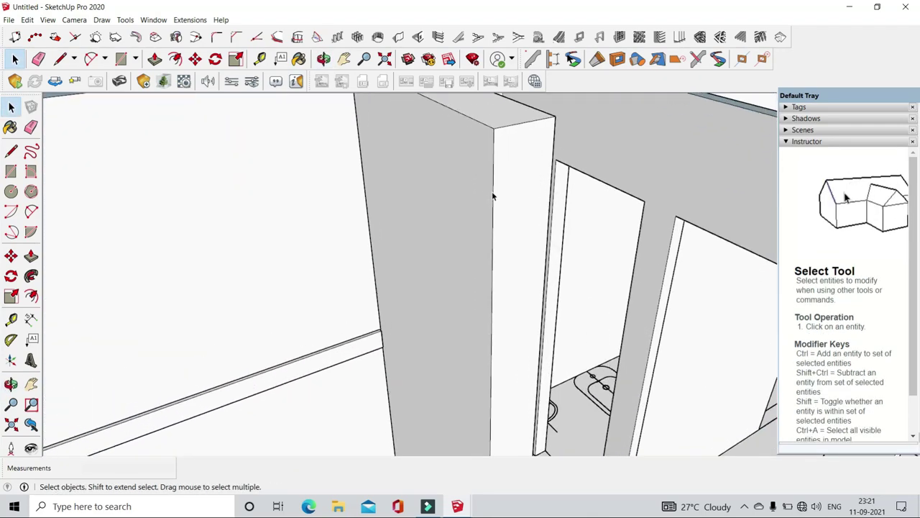
{"action": "scroll", "coordinate": [496, 194], "scroll_direction": "down", "scroll_amount": 3}
{"action": "middle_click_drag", "start_coordinate": [496, 195], "coordinate": [473, 235]}
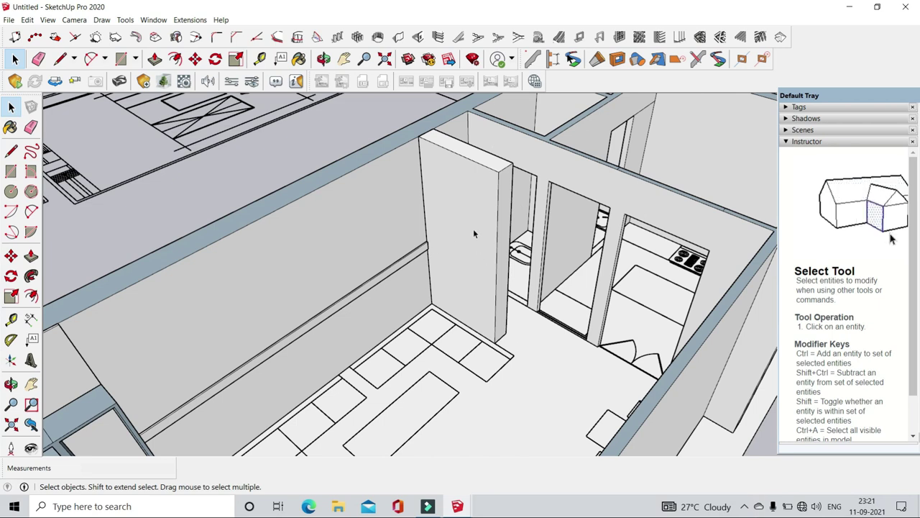
{"action": "scroll", "coordinate": [476, 199], "scroll_direction": "up", "scroll_amount": 3}
{"action": "scroll", "coordinate": [476, 199], "scroll_direction": "up", "scroll_amount": 2}
{"action": "mouse_move", "coordinate": [476, 200]}
{"action": "middle_mouse_down"}
{"action": "mouse_move", "coordinate": [485, 228]}
{"action": "mouse_move", "coordinate": [475, 208]}
{"action": "middle_mouse_up"}
{"action": "key", "text": "f"}
{"action": "left_click", "coordinate": [446, 164]}
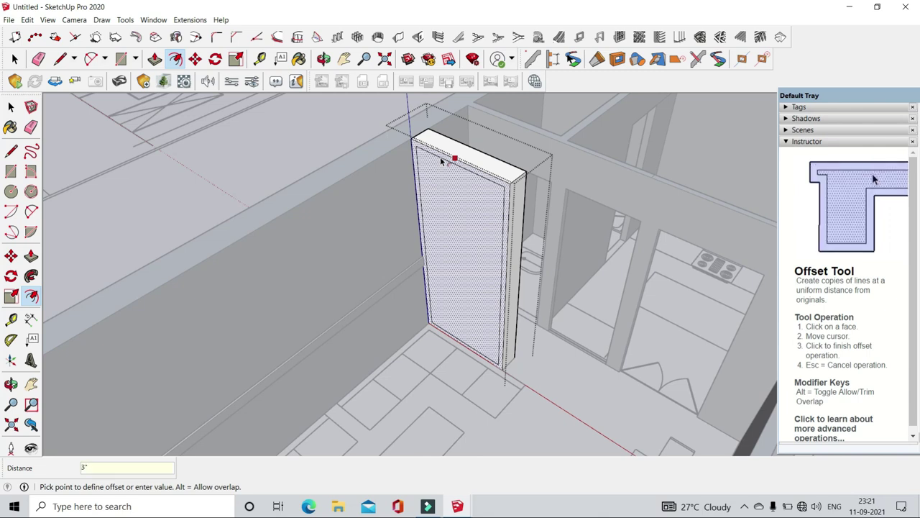
{"action": "left_click", "coordinate": [441, 161]}
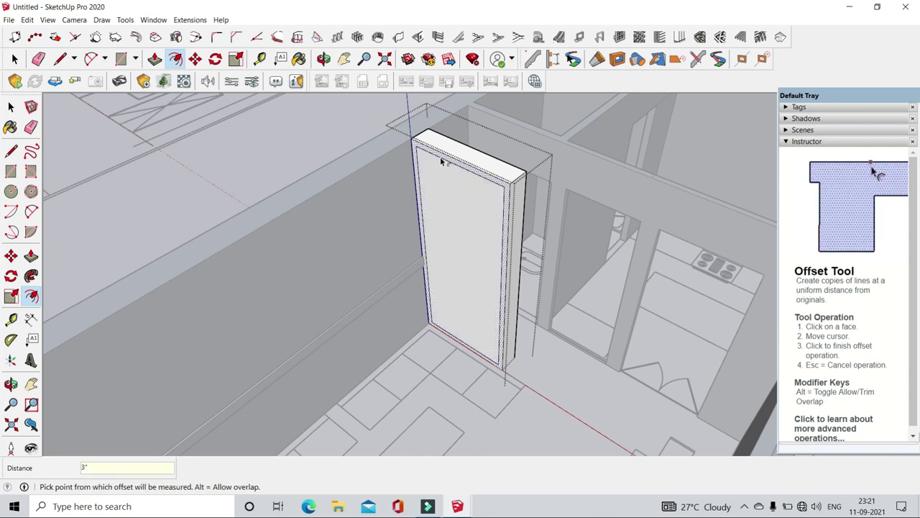
- Split the front with a line, erase stray edges, and recess the upper panel inward
{"action": "left_click", "coordinate": [68, 59]}
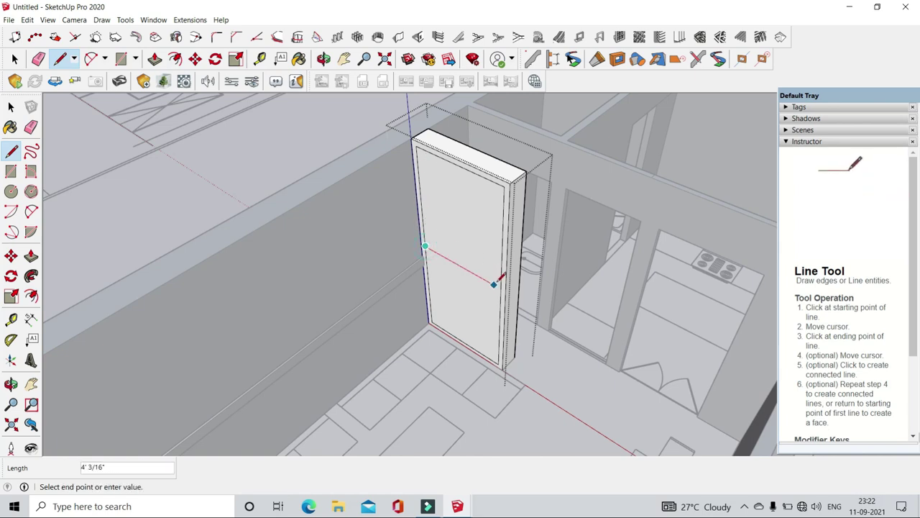
{"action": "left_click", "coordinate": [45, 65]}
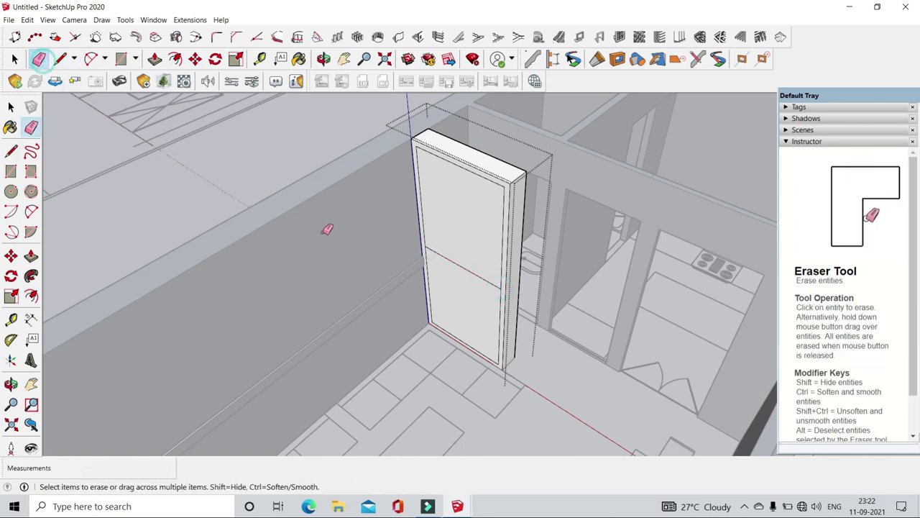
{"action": "scroll", "coordinate": [464, 255], "scroll_direction": "up", "scroll_amount": 3}
{"action": "scroll", "coordinate": [584, 329], "scroll_direction": "up", "scroll_amount": 2}
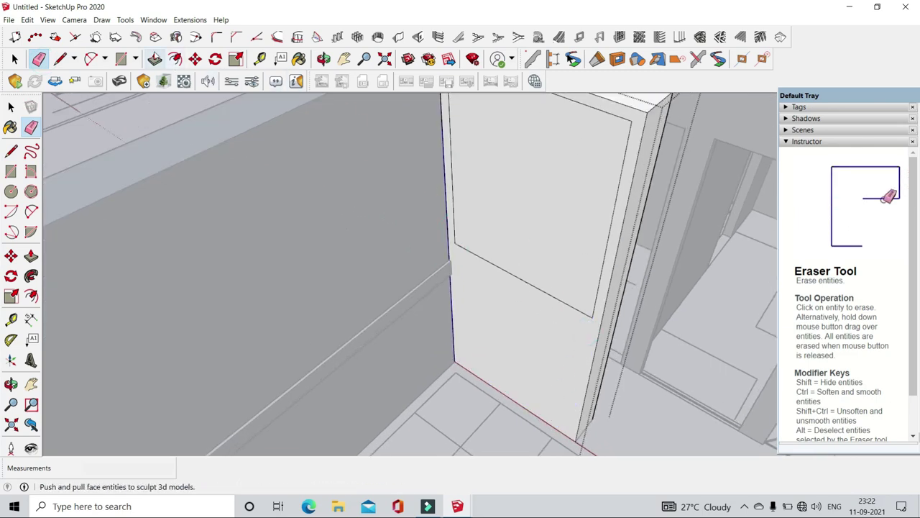
{"action": "left_click", "coordinate": [155, 59]}
{"action": "scroll", "coordinate": [496, 205], "scroll_direction": "down", "scroll_amount": 5}
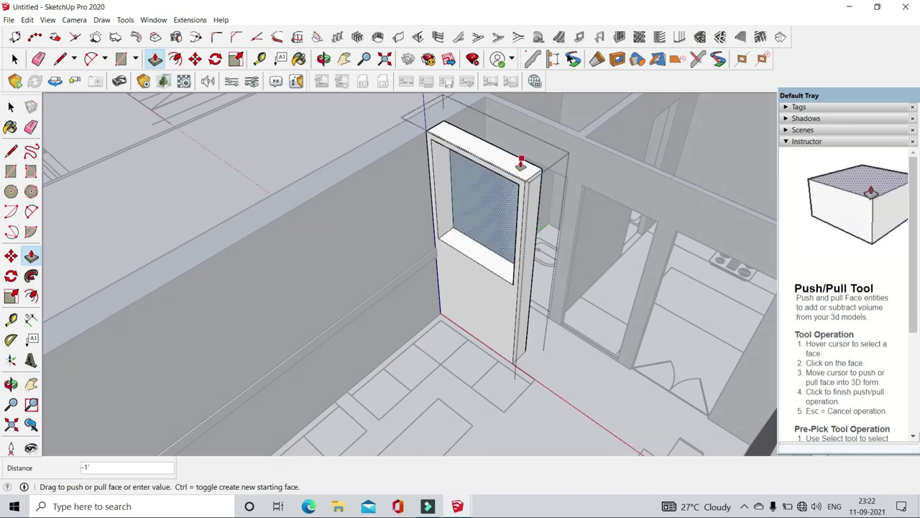
{"action": "key", "text": "space"}
{"action": "scroll", "coordinate": [201, 168], "scroll_direction": "down", "scroll_amount": 3}
{"action": "mouse_move", "coordinate": [200, 168]}
{"action": "middle_mouse_down"}
{"action": "mouse_move", "coordinate": [370, 196]}
{"action": "mouse_move", "coordinate": [339, 238]}
{"action": "mouse_move", "coordinate": [432, 209]}
{"action": "mouse_move", "coordinate": [343, 211]}
{"action": "middle_mouse_up"}
{"action": "scroll", "coordinate": [433, 208], "scroll_direction": "up", "scroll_amount": 2}
{"action": "scroll", "coordinate": [432, 209], "scroll_direction": "up", "scroll_amount": 4}
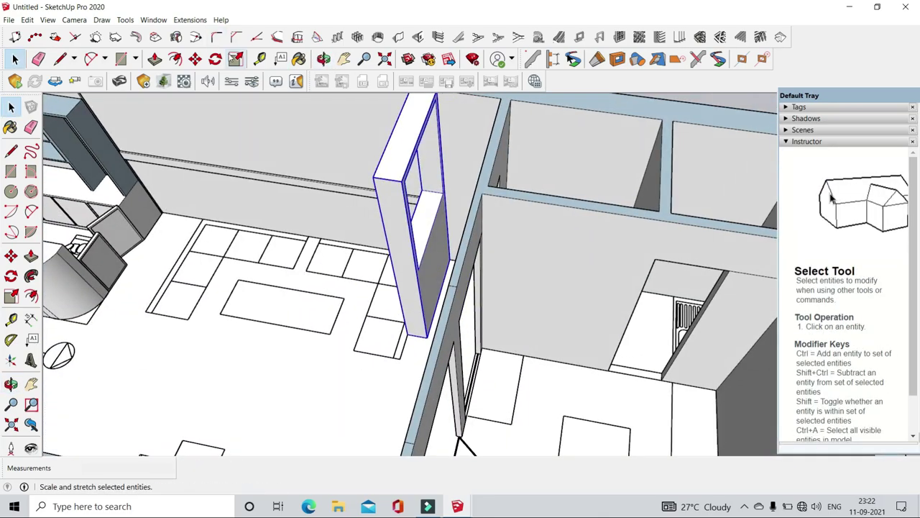
- Scale the tall unit along the green axis to 0.19 of its depth
{"action": "left_click", "coordinate": [236, 59]}
{"action": "middle_click_drag", "start_coordinate": [430, 230], "coordinate": [431, 215]}
{"action": "left_click", "coordinate": [236, 58]}
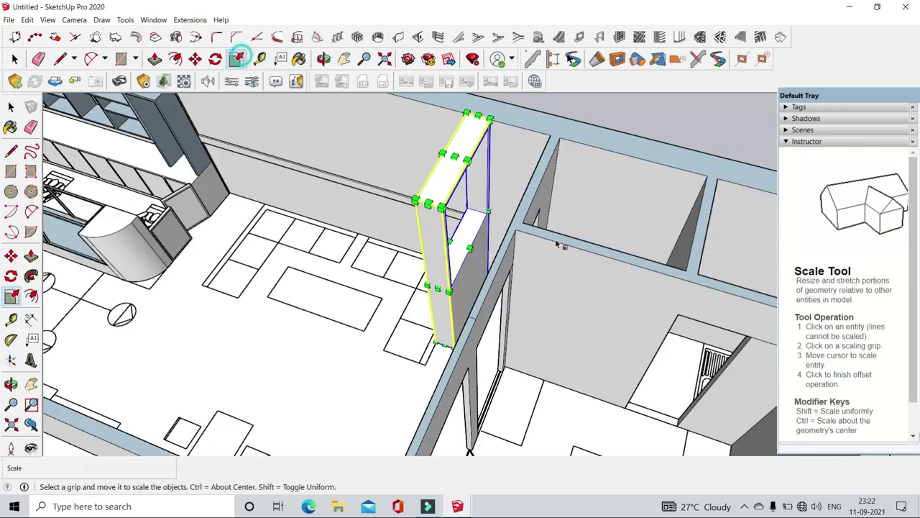
{"action": "scroll", "coordinate": [447, 250], "scroll_direction": "up", "scroll_amount": 2}
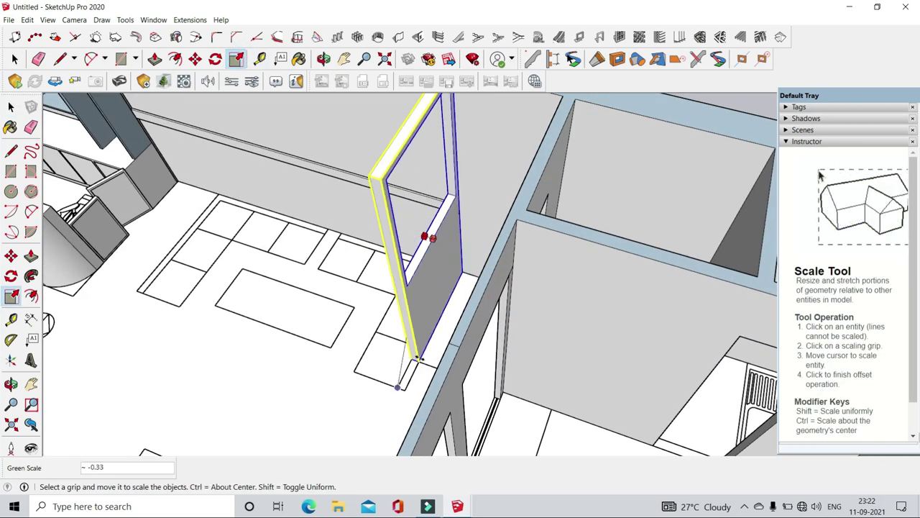
{"action": "left_click_drag", "start_coordinate": [420, 357], "coordinate": [424, 351]}
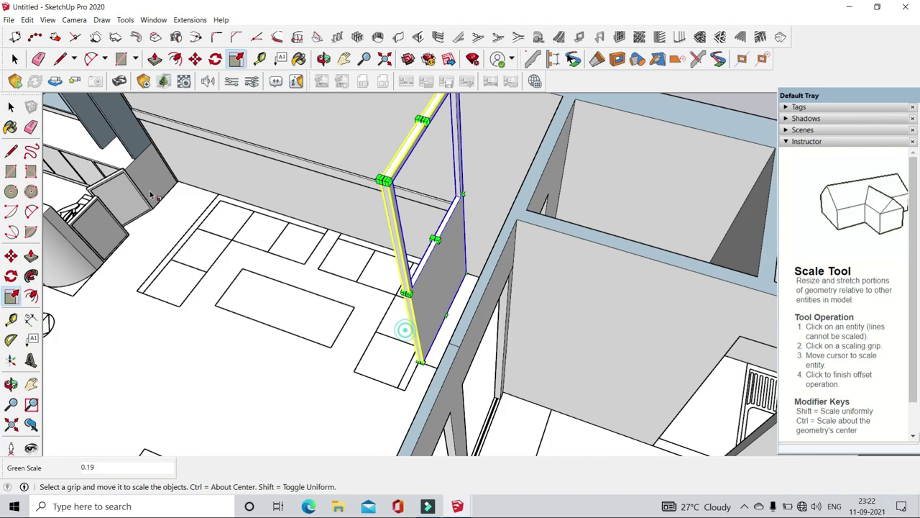
{"action": "scroll", "coordinate": [105, 318], "scroll_direction": "down", "scroll_amount": 5}
{"action": "mouse_move", "coordinate": [164, 396]}
{"action": "middle_mouse_down"}
{"action": "mouse_move", "coordinate": [430, 232]}
{"action": "mouse_move", "coordinate": [885, 317]}
{"action": "middle_mouse_up"}
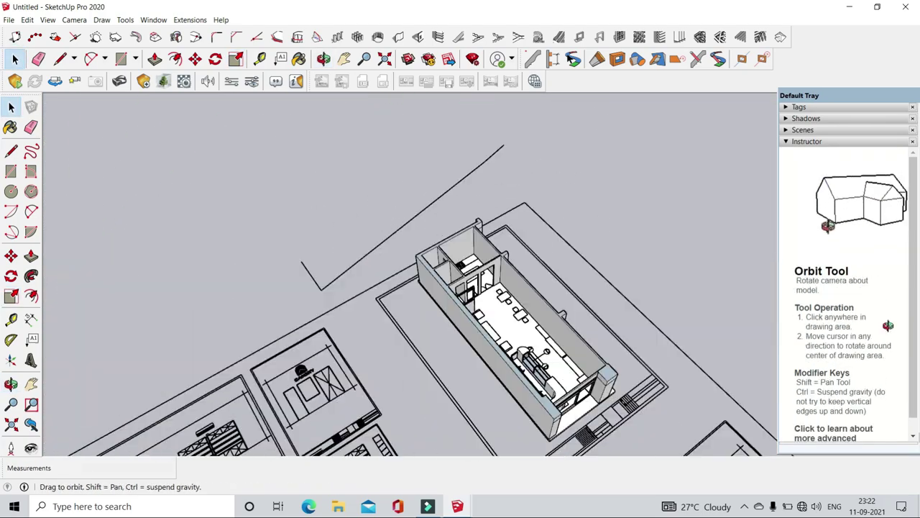
- Orbit and zoom around the bakery shop block and the whole site to find the drawing sheets
{"action": "scroll", "coordinate": [848, 287], "scroll_direction": "down", "scroll_amount": 2}
{"action": "middle_click_drag", "start_coordinate": [431, 323], "coordinate": [240, 376]}
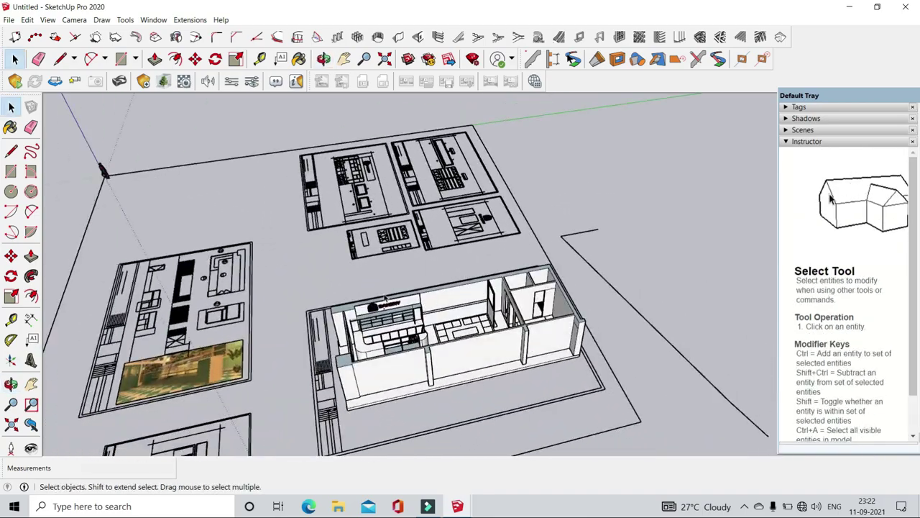
{"action": "scroll", "coordinate": [390, 334], "scroll_direction": "up", "scroll_amount": 3}
{"action": "scroll", "coordinate": [390, 334], "scroll_direction": "up", "scroll_amount": 2}
{"action": "scroll", "coordinate": [580, 300], "scroll_direction": "down", "scroll_amount": 3}
{"action": "middle_click_drag", "start_coordinate": [580, 300], "coordinate": [556, 196]}
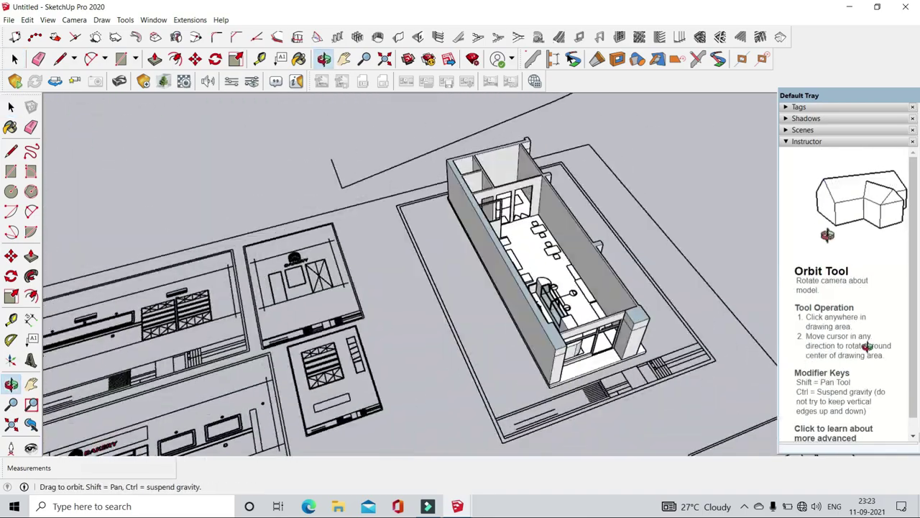
{"action": "scroll", "coordinate": [556, 197], "scroll_direction": "up", "scroll_amount": 4}
{"action": "scroll", "coordinate": [556, 197], "scroll_direction": "up", "scroll_amount": 2}
{"action": "scroll", "coordinate": [530, 210], "scroll_direction": "up", "scroll_amount": 2}
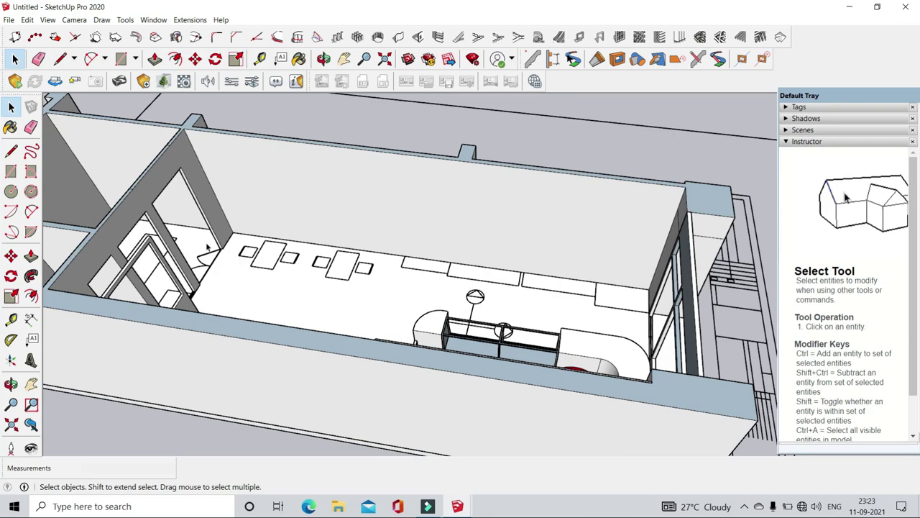
{"action": "scroll", "coordinate": [593, 215], "scroll_direction": "down", "scroll_amount": 3}
{"action": "scroll", "coordinate": [419, 232], "scroll_direction": "down", "scroll_amount": 3}
{"action": "mouse_move", "coordinate": [419, 233]}
{"action": "middle_mouse_down"}
{"action": "mouse_move", "coordinate": [407, 297]}
{"action": "mouse_move", "coordinate": [637, 350]}
{"action": "middle_mouse_up"}
{"action": "scroll", "coordinate": [406, 297], "scroll_direction": "up", "scroll_amount": 2}
{"action": "scroll", "coordinate": [464, 395], "scroll_direction": "up", "scroll_amount": 2}
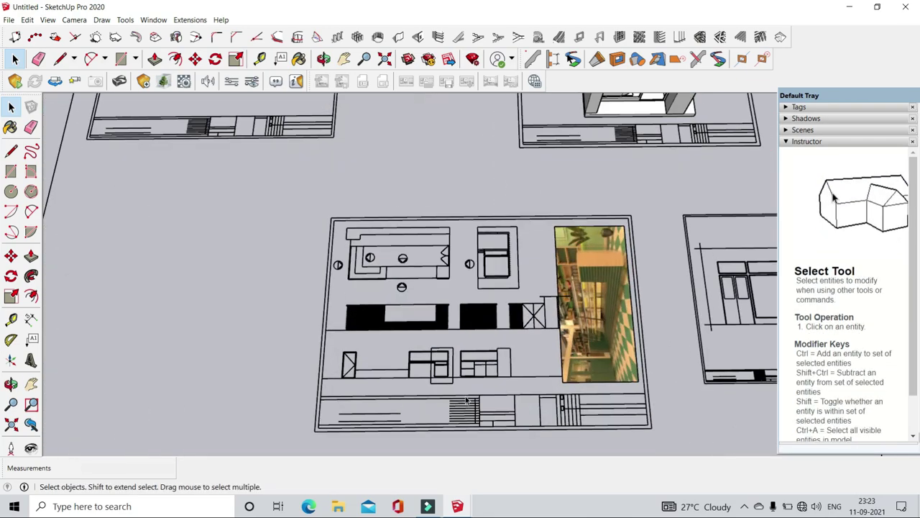
{"action": "scroll", "coordinate": [464, 396], "scroll_direction": "up", "scroll_amount": 2}
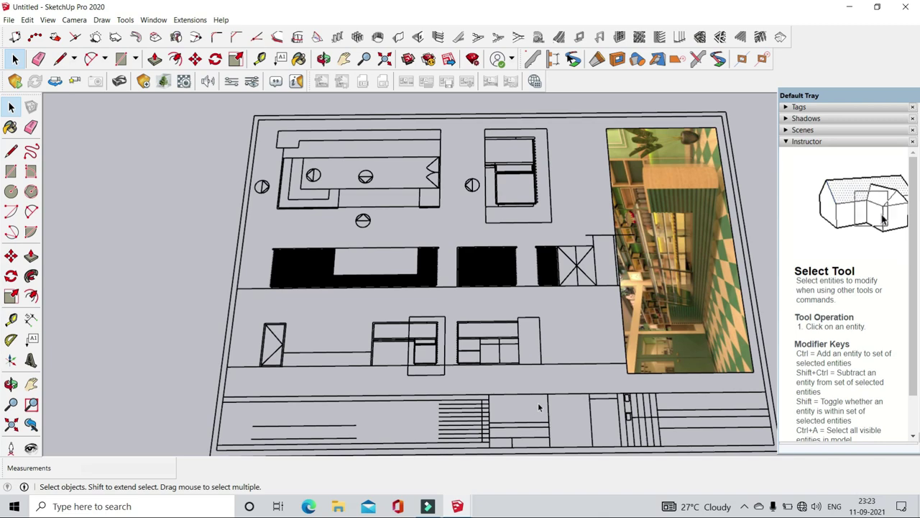
{"action": "scroll", "coordinate": [538, 408], "scroll_direction": "up", "scroll_amount": 2}
{"action": "middle_click_drag", "start_coordinate": [538, 408], "coordinate": [505, 333]}
{"action": "scroll", "coordinate": [505, 333], "scroll_direction": "down", "scroll_amount": 2}
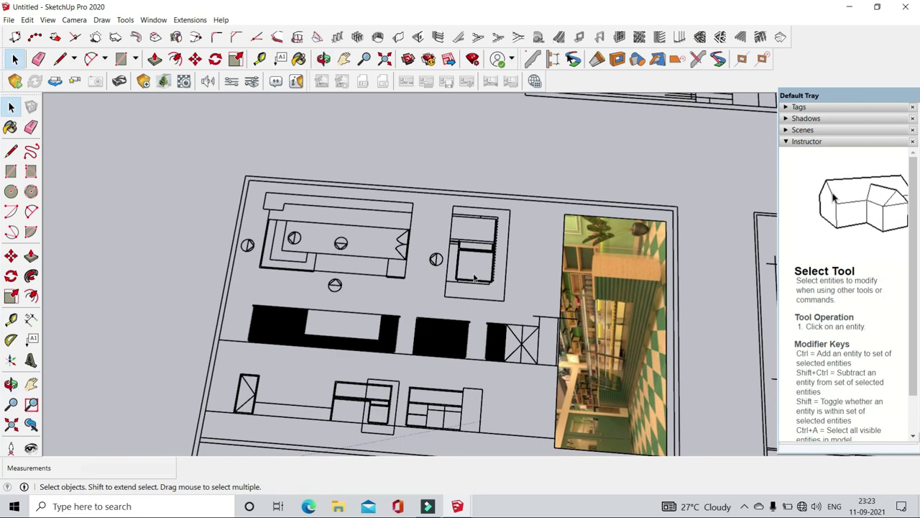
{"action": "scroll", "coordinate": [411, 266], "scroll_direction": "down", "scroll_amount": 2}
{"action": "scroll", "coordinate": [410, 266], "scroll_direction": "down", "scroll_amount": 2}
{"action": "scroll", "coordinate": [368, 286], "scroll_direction": "down", "scroll_amount": 2}
{"action": "scroll", "coordinate": [368, 285], "scroll_direction": "down", "scroll_amount": 2}
{"action": "scroll", "coordinate": [368, 286], "scroll_direction": "down", "scroll_amount": 2}
{"action": "scroll", "coordinate": [382, 180], "scroll_direction": "up", "scroll_amount": 4}
{"action": "scroll", "coordinate": [381, 180], "scroll_direction": "up", "scroll_amount": 3}
{"action": "scroll", "coordinate": [381, 180], "scroll_direction": "up", "scroll_amount": 3}
- Look straight down on the sheets and zoom onto the shelving elevation drawing
{"action": "middle_click_drag", "start_coordinate": [382, 180], "coordinate": [344, 299]}
{"action": "scroll", "coordinate": [330, 216], "scroll_direction": "down", "scroll_amount": 3}
{"action": "middle_click_drag", "start_coordinate": [330, 200], "coordinate": [386, 119], "text": "shift"}
{"action": "scroll", "coordinate": [243, 263], "scroll_direction": "up", "scroll_amount": 3}
{"action": "scroll", "coordinate": [191, 224], "scroll_direction": "up", "scroll_amount": 2}
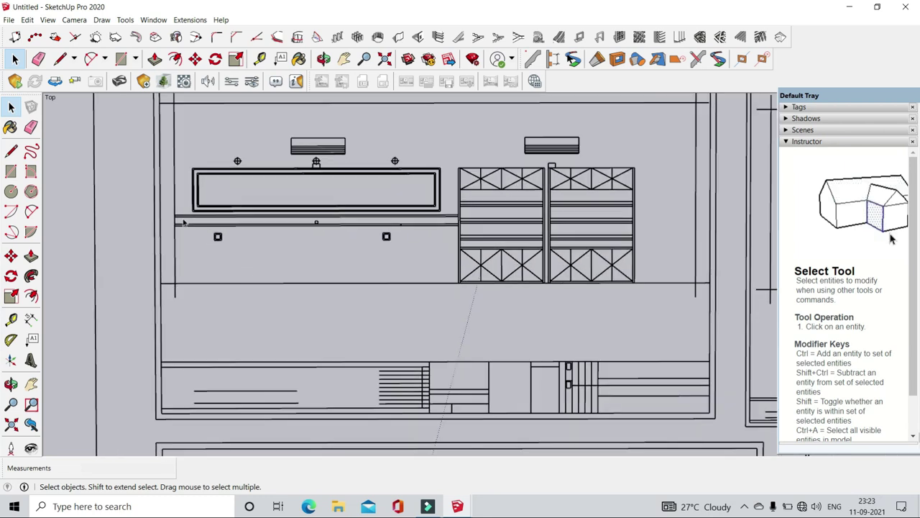
{"action": "scroll", "coordinate": [454, 226], "scroll_direction": "up", "scroll_amount": 1}
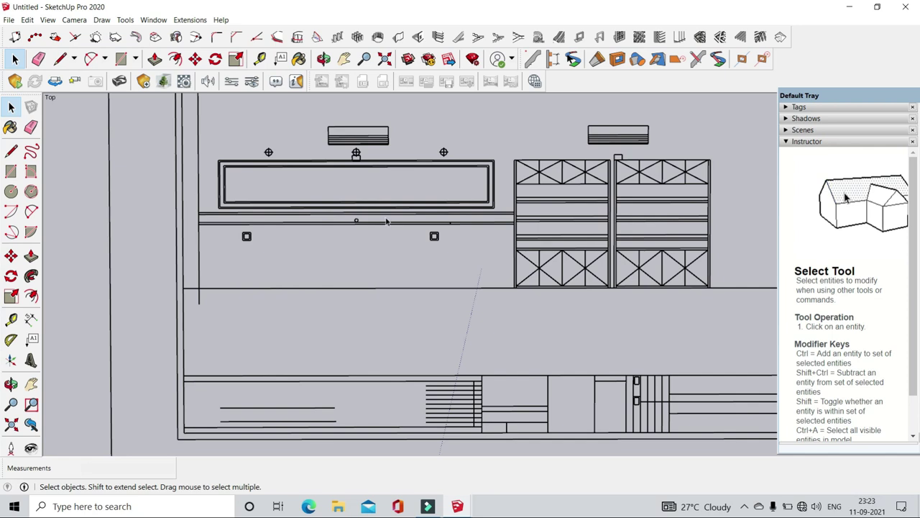
{"action": "scroll", "coordinate": [400, 222], "scroll_direction": "up", "scroll_amount": 1}
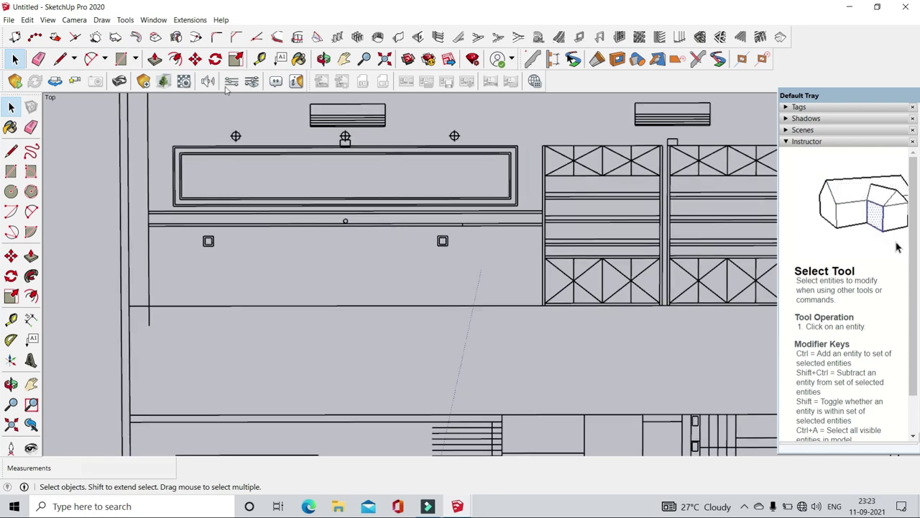
{"action": "scroll", "coordinate": [154, 237], "scroll_direction": "up", "scroll_amount": 3}
- Trace a thin rectangle over the band beneath the sign, then tilt into perspective
{"action": "left_click", "coordinate": [153, 236]}
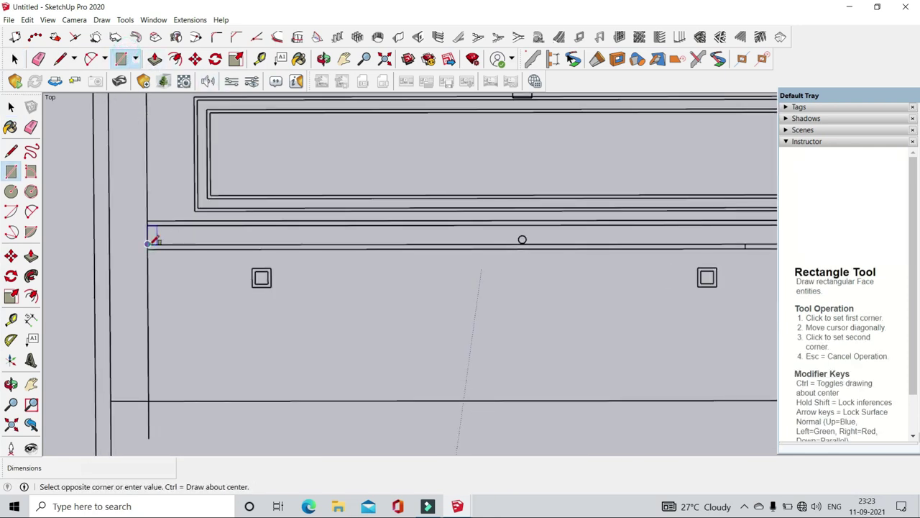
{"action": "scroll", "coordinate": [264, 222], "scroll_direction": "down", "scroll_amount": 4}
{"action": "scroll", "coordinate": [366, 234], "scroll_direction": "up", "scroll_amount": 1}
{"action": "scroll", "coordinate": [374, 236], "scroll_direction": "up", "scroll_amount": 3}
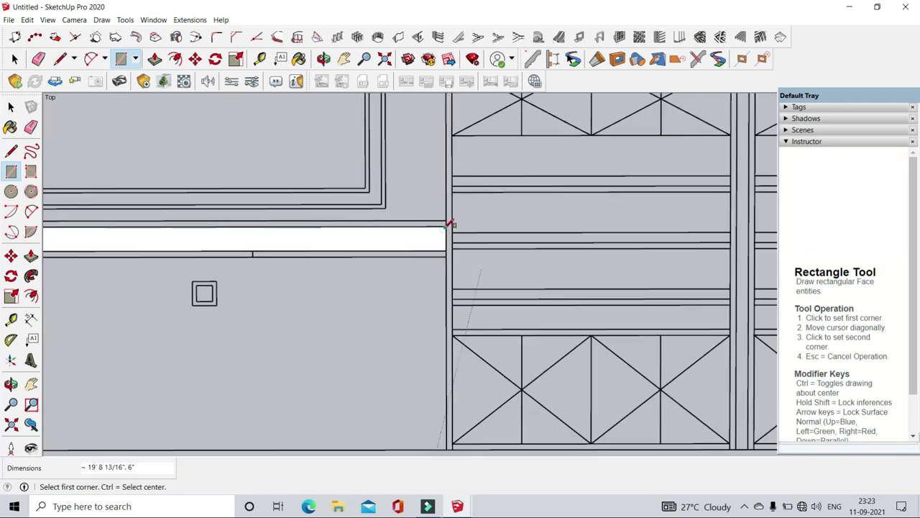
{"action": "scroll", "coordinate": [447, 216], "scroll_direction": "down", "scroll_amount": 3}
{"action": "scroll", "coordinate": [261, 246], "scroll_direction": "down", "scroll_amount": 2}
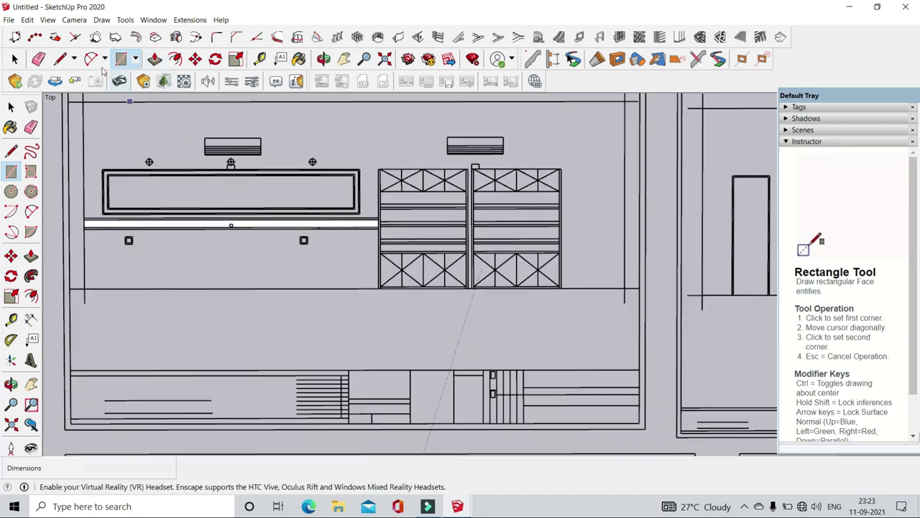
{"action": "left_click", "coordinate": [15, 58]}
{"action": "scroll", "coordinate": [206, 267], "scroll_direction": "down", "scroll_amount": 3}
{"action": "scroll", "coordinate": [216, 267], "scroll_direction": "down", "scroll_amount": 3}
{"action": "scroll", "coordinate": [287, 268], "scroll_direction": "down", "scroll_amount": 2}
{"action": "scroll", "coordinate": [327, 268], "scroll_direction": "up", "scroll_amount": 4}
{"action": "middle_click_drag", "start_coordinate": [327, 267], "coordinate": [273, 237]}
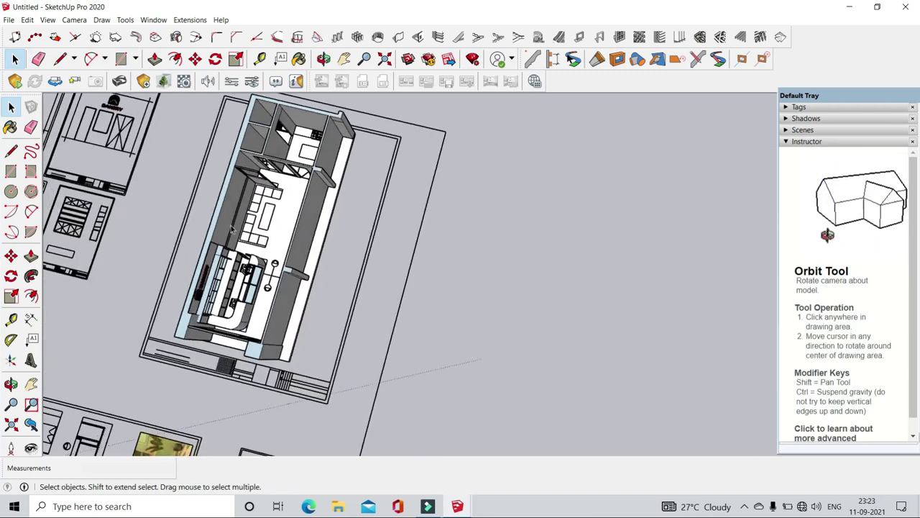
{"action": "scroll", "coordinate": [241, 212], "scroll_direction": "up", "scroll_amount": 2}
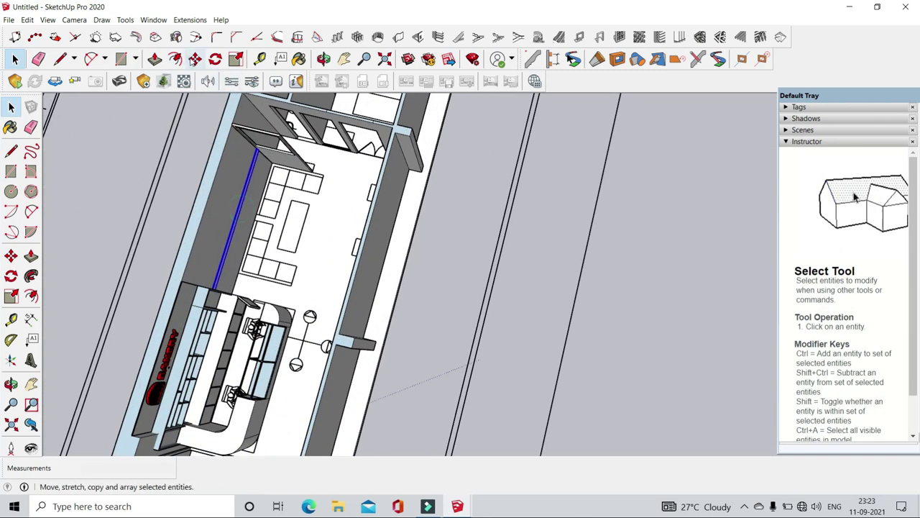
- Orbit around the shop to view the opposite wall and the hatched drawing area
{"action": "left_click", "coordinate": [10, 255]}
{"action": "scroll", "coordinate": [265, 159], "scroll_direction": "up", "scroll_amount": 3}
{"action": "scroll", "coordinate": [265, 158], "scroll_direction": "up", "scroll_amount": 2}
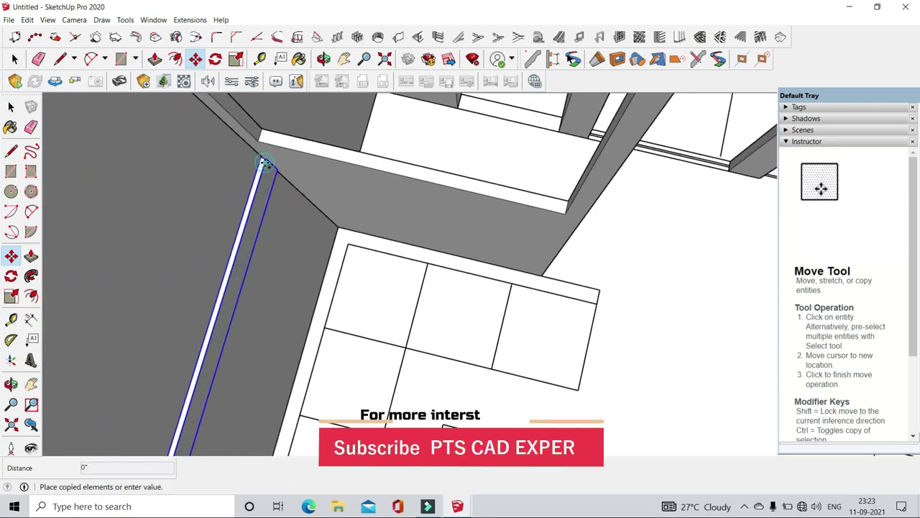
{"action": "scroll", "coordinate": [265, 163], "scroll_direction": "down", "scroll_amount": 4}
{"action": "mouse_move", "coordinate": [446, 211]}
{"action": "middle_mouse_down"}
{"action": "mouse_move", "coordinate": [575, 216]}
{"action": "mouse_move", "coordinate": [517, 206]}
{"action": "middle_mouse_up"}
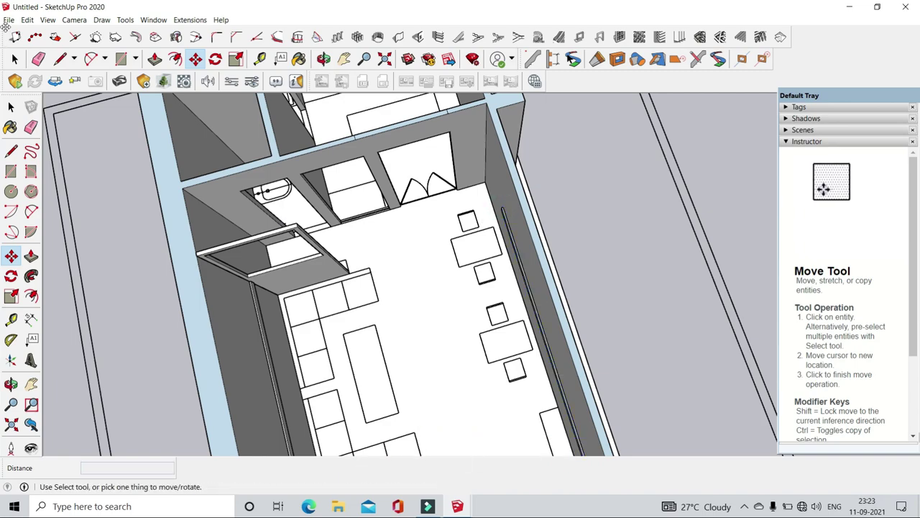
{"action": "scroll", "coordinate": [382, 213], "scroll_direction": "down", "scroll_amount": 5}
{"action": "mouse_move", "coordinate": [382, 213]}
{"action": "middle_mouse_down"}
{"action": "mouse_move", "coordinate": [345, 273]}
{"action": "mouse_move", "coordinate": [287, 324]}
{"action": "middle_mouse_up"}
{"action": "scroll", "coordinate": [246, 352], "scroll_direction": "up", "scroll_amount": 5}
{"action": "scroll", "coordinate": [246, 352], "scroll_direction": "up", "scroll_amount": 2}
- Cancel an extrusion of the white strip and turn the strip into a group
{"action": "key", "text": "p"}
{"action": "left_click", "coordinate": [434, 267]}
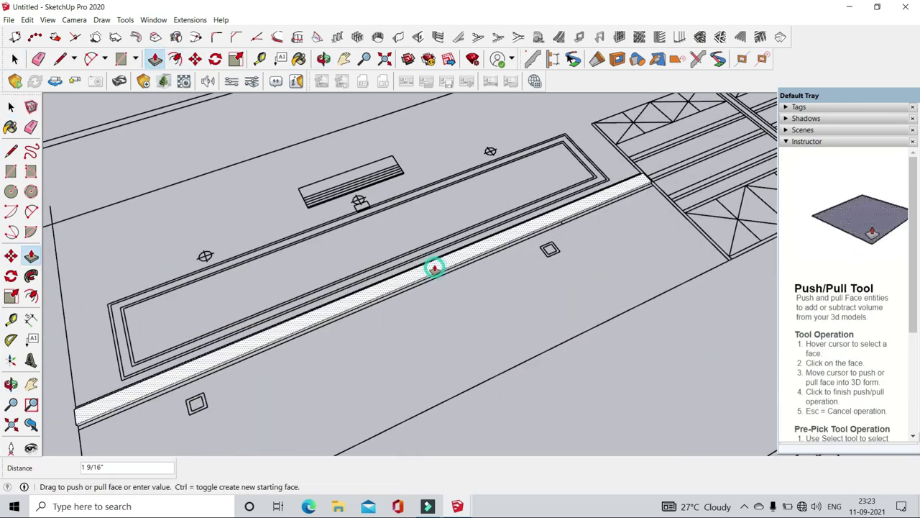
{"action": "key", "text": "Escape"}
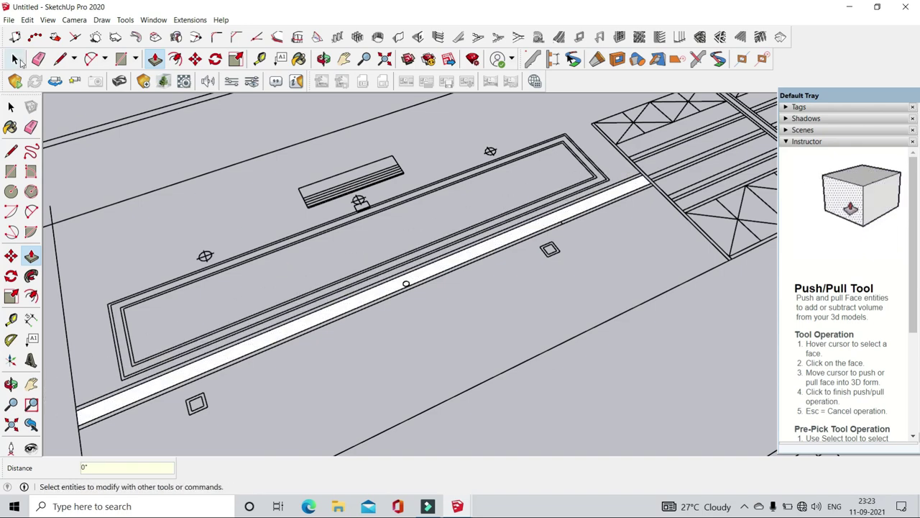
{"action": "key", "text": "space"}
{"action": "left_click", "coordinate": [331, 307]}
{"action": "right_click", "coordinate": [331, 308]}
{"action": "left_click", "coordinate": [372, 405]}
- Orbit toward the wall corner to look at the wall and the shelf strip
{"action": "key", "text": "q"}
{"action": "scroll", "coordinate": [493, 278], "scroll_direction": "down", "scroll_amount": 5}
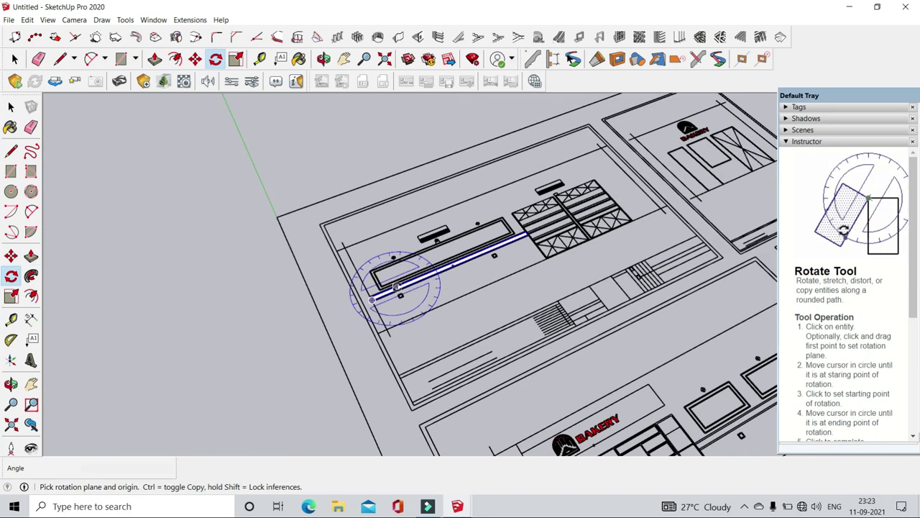
{"action": "scroll", "coordinate": [390, 288], "scroll_direction": "down", "scroll_amount": 3}
{"action": "scroll", "coordinate": [701, 168], "scroll_direction": "up", "scroll_amount": 4}
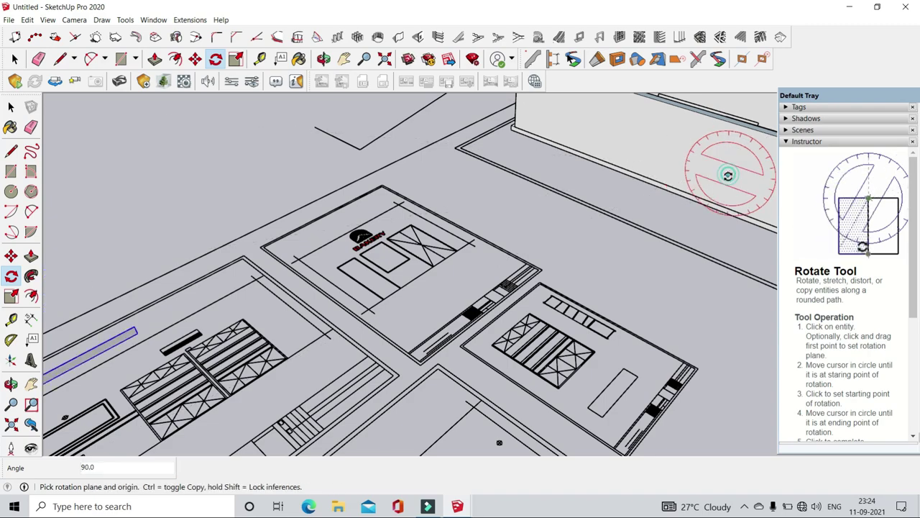
{"action": "middle_click_drag", "start_coordinate": [728, 174], "coordinate": [486, 199]}
{"action": "scroll", "coordinate": [714, 308], "scroll_direction": "up", "scroll_amount": 3}
{"action": "scroll", "coordinate": [726, 262], "scroll_direction": "up", "scroll_amount": 2}
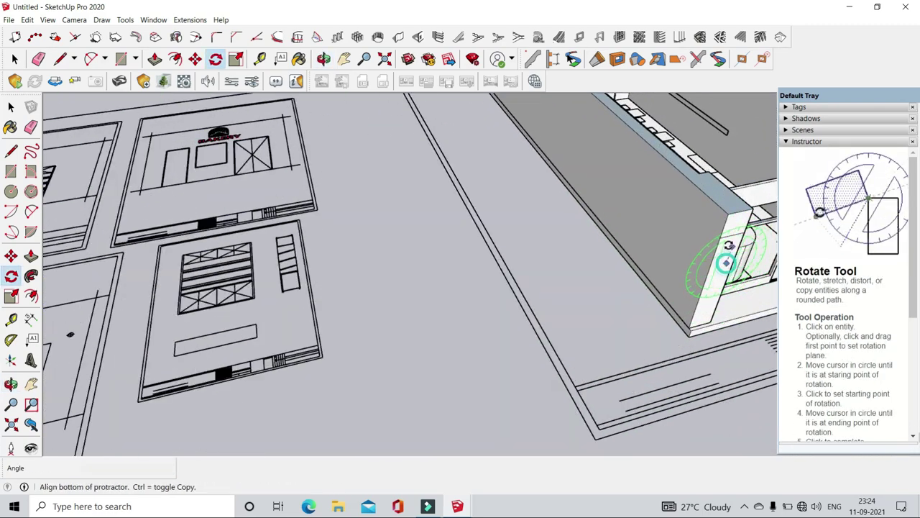
{"action": "middle_click_drag", "start_coordinate": [727, 263], "coordinate": [723, 234]}
{"action": "scroll", "coordinate": [723, 233], "scroll_direction": "down", "scroll_amount": 3}
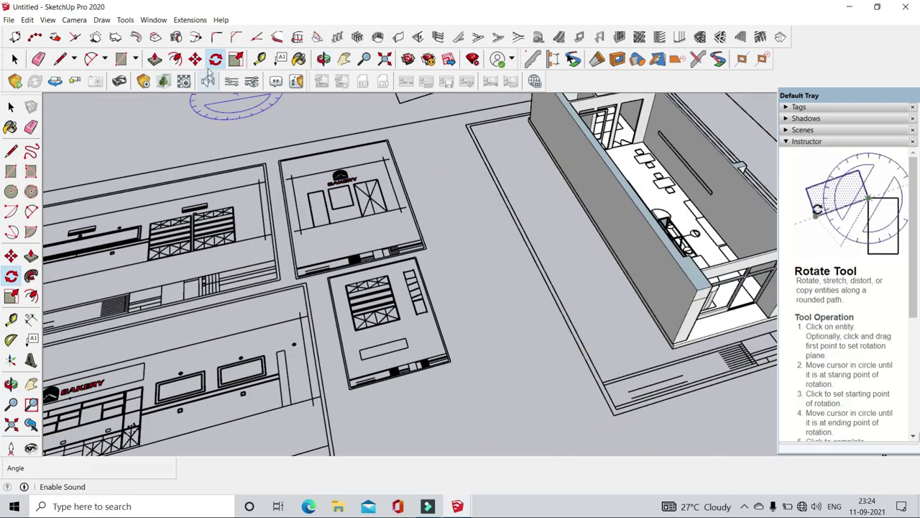
- Begin moving the shelf strip from its start point, then cancel the move
{"action": "key", "text": "m"}
{"action": "scroll", "coordinate": [503, 151], "scroll_direction": "down", "scroll_amount": 2}
{"action": "scroll", "coordinate": [498, 182], "scroll_direction": "up", "scroll_amount": 2}
{"action": "scroll", "coordinate": [498, 182], "scroll_direction": "up", "scroll_amount": 3}
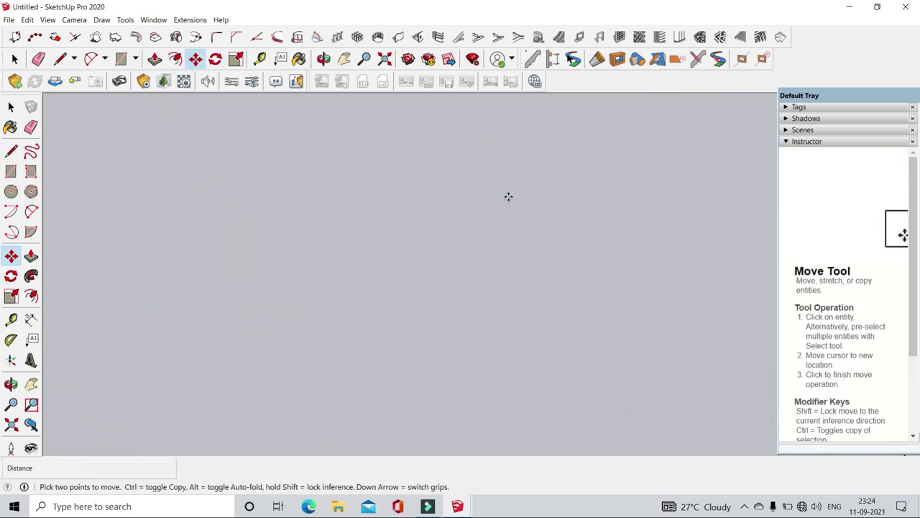
{"action": "left_click", "coordinate": [447, 225]}
{"action": "scroll", "coordinate": [647, 360], "scroll_direction": "down", "scroll_amount": 3}
{"action": "scroll", "coordinate": [618, 352], "scroll_direction": "up", "scroll_amount": 3}
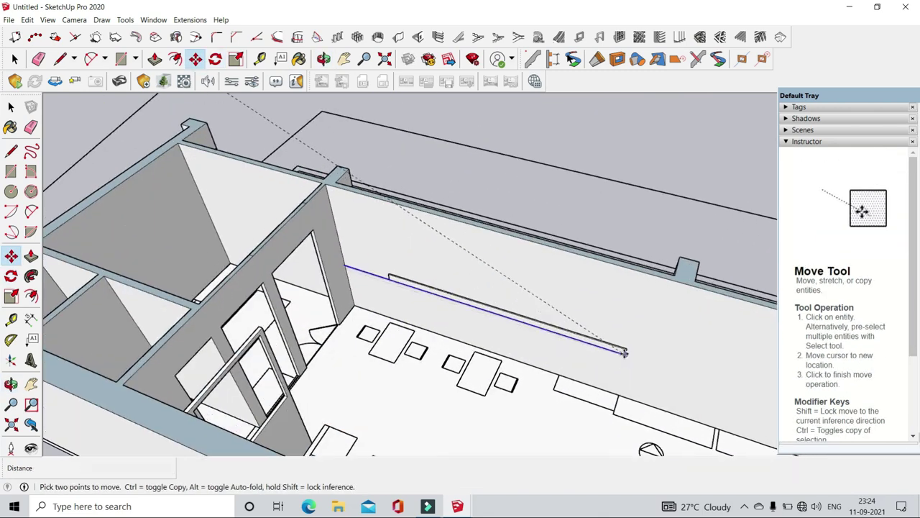
{"action": "scroll", "coordinate": [625, 349], "scroll_direction": "up", "scroll_amount": 2}
{"action": "scroll", "coordinate": [625, 348], "scroll_direction": "up", "scroll_amount": 2}
{"action": "scroll", "coordinate": [625, 348], "scroll_direction": "down", "scroll_amount": 4}
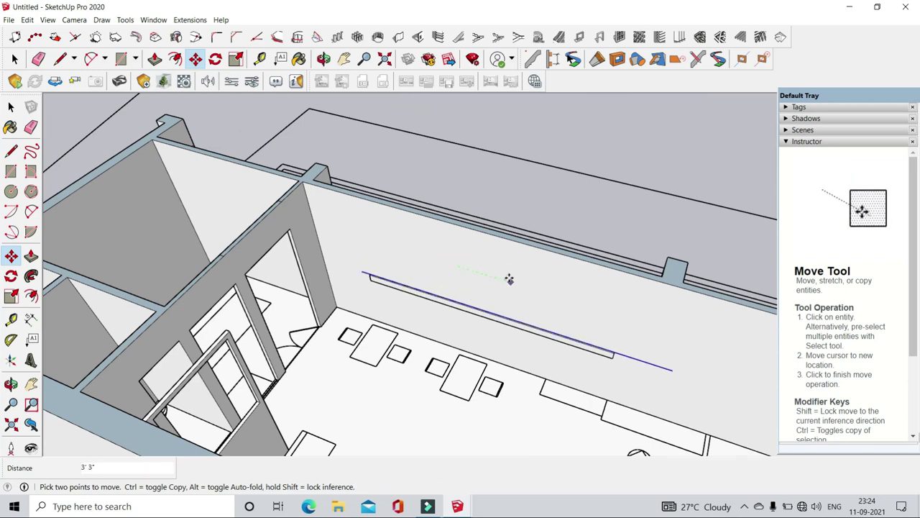
{"action": "scroll", "coordinate": [435, 282], "scroll_direction": "up", "scroll_amount": 3}
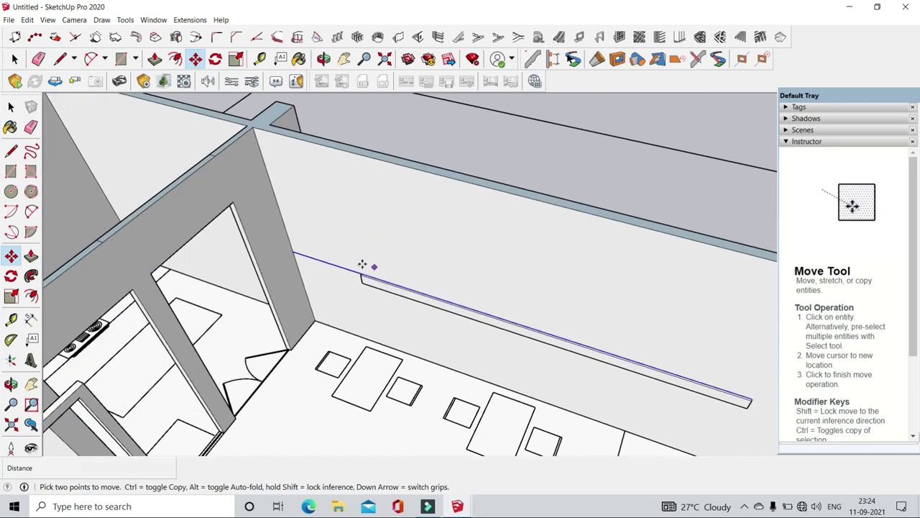
{"action": "scroll", "coordinate": [361, 263], "scroll_direction": "up", "scroll_amount": 3}
{"action": "scroll", "coordinate": [284, 255], "scroll_direction": "up", "scroll_amount": 1}
{"action": "scroll", "coordinate": [294, 250], "scroll_direction": "up", "scroll_amount": 1}
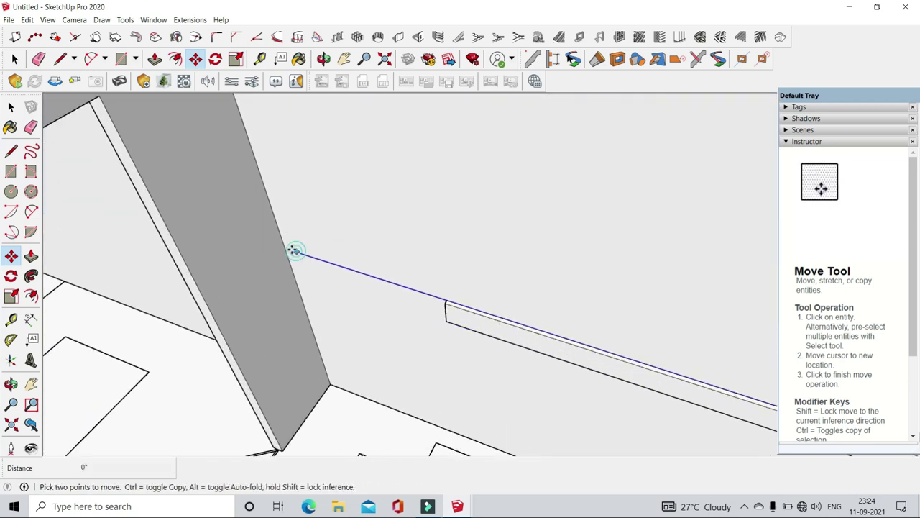
{"action": "key", "text": "space"}
- Scale the thin shelf board lengthwise by stretching its end along the wall
{"action": "left_click", "coordinate": [504, 321]}
{"action": "mouse_move", "coordinate": [524, 319]}
{"action": "middle_mouse_down"}
{"action": "mouse_move", "coordinate": [512, 347]}
{"action": "mouse_move", "coordinate": [523, 309]}
{"action": "middle_mouse_up"}
{"action": "key", "text": "s"}
{"action": "left_click", "coordinate": [523, 310]}
{"action": "scroll", "coordinate": [229, 350], "scroll_direction": "up", "scroll_amount": 2}
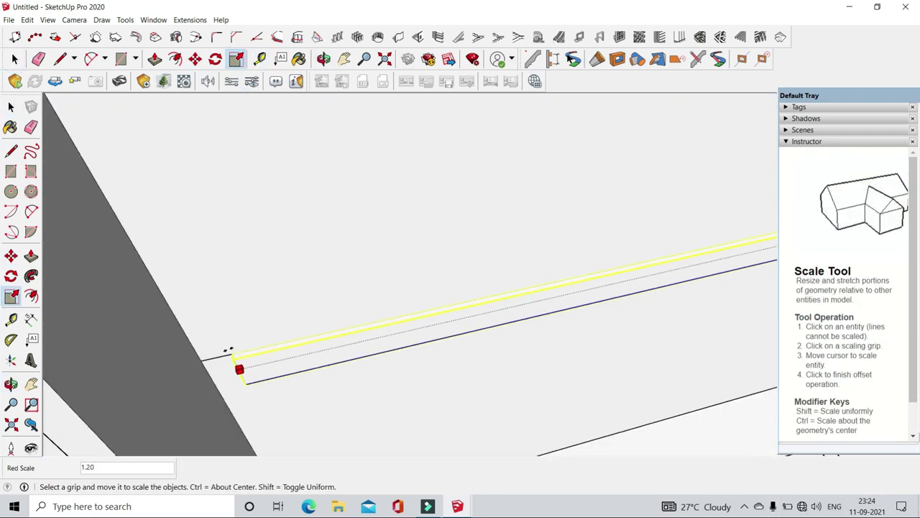
{"action": "scroll", "coordinate": [193, 340], "scroll_direction": "down", "scroll_amount": 5}
{"action": "scroll", "coordinate": [345, 242], "scroll_direction": "up", "scroll_amount": 4}
{"action": "left_click", "coordinate": [346, 242]}
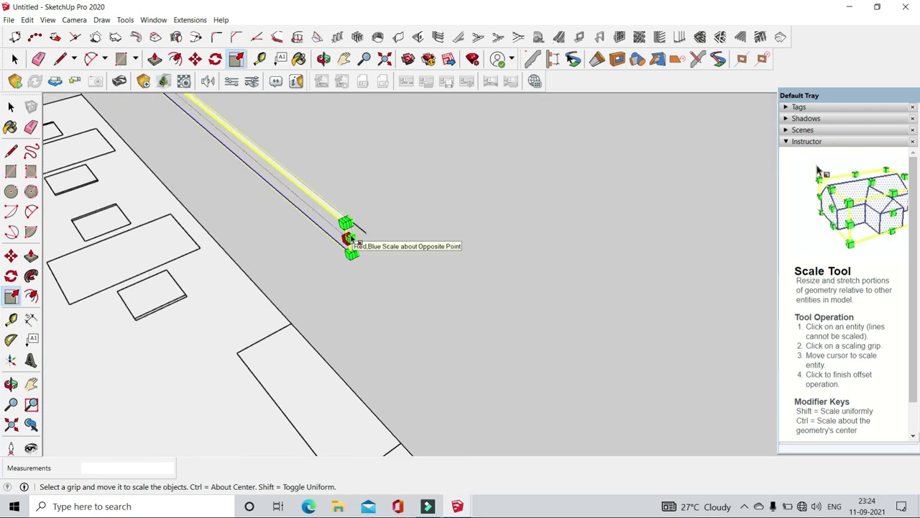
{"action": "scroll", "coordinate": [345, 243], "scroll_direction": "up", "scroll_amount": 2}
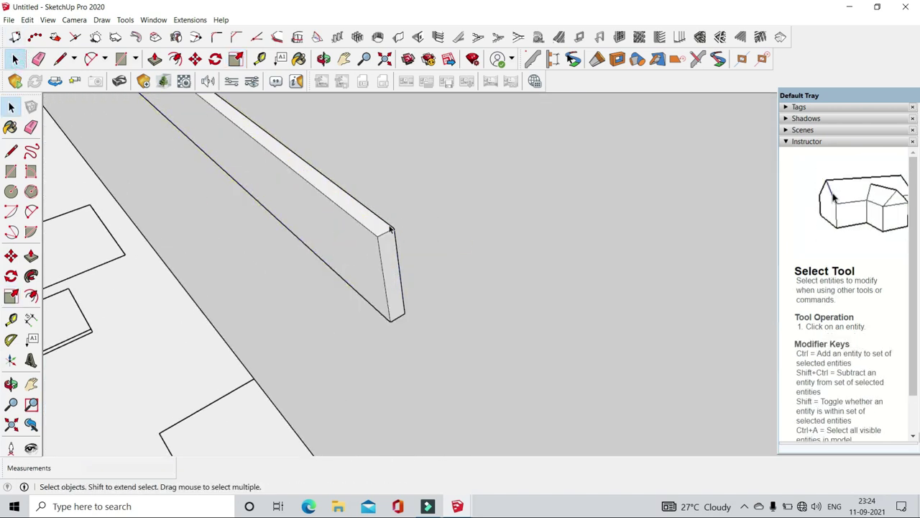
{"action": "scroll", "coordinate": [381, 291], "scroll_direction": "down", "scroll_amount": 3}
- Orbit and zoom the view so the right shelving unit's elevation faces straight on
{"action": "mouse_move", "coordinate": [386, 315]}
{"action": "middle_mouse_down"}
{"action": "mouse_move", "coordinate": [405, 220]}
{"action": "mouse_move", "coordinate": [518, 154]}
{"action": "mouse_move", "coordinate": [691, 338]}
{"action": "mouse_move", "coordinate": [582, 216]}
{"action": "middle_mouse_up"}
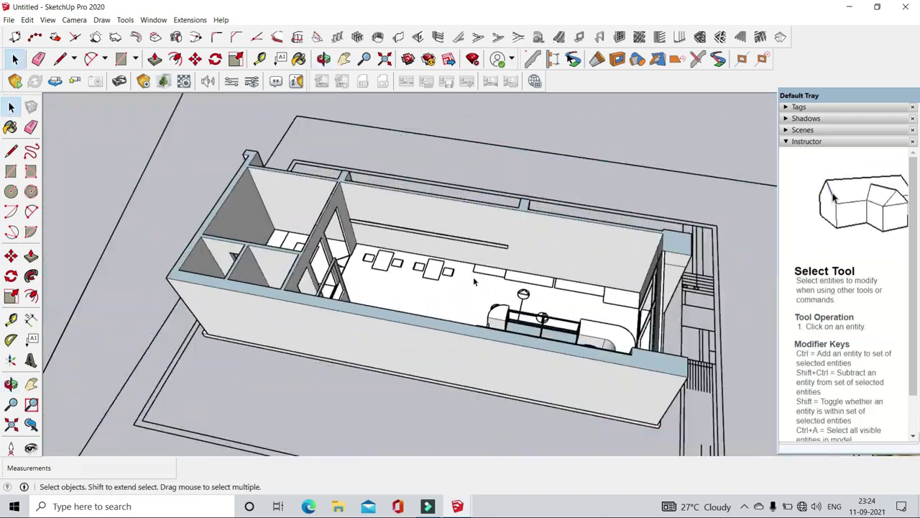
{"action": "scroll", "coordinate": [583, 187], "scroll_direction": "down", "scroll_amount": 3}
{"action": "scroll", "coordinate": [582, 187], "scroll_direction": "down", "scroll_amount": 2}
{"action": "scroll", "coordinate": [570, 188], "scroll_direction": "up", "scroll_amount": 5}
{"action": "scroll", "coordinate": [569, 216], "scroll_direction": "down", "scroll_amount": 2}
{"action": "middle_click_drag", "start_coordinate": [569, 216], "coordinate": [588, 321]}
{"action": "scroll", "coordinate": [569, 188], "scroll_direction": "up", "scroll_amount": 2}
{"action": "scroll", "coordinate": [546, 179], "scroll_direction": "up", "scroll_amount": 1}
{"action": "scroll", "coordinate": [471, 193], "scroll_direction": "up", "scroll_amount": 3}
{"action": "scroll", "coordinate": [472, 193], "scroll_direction": "down", "scroll_amount": 2}
{"action": "scroll", "coordinate": [494, 199], "scroll_direction": "up", "scroll_amount": 1}
{"action": "scroll", "coordinate": [494, 199], "scroll_direction": "up", "scroll_amount": 2}
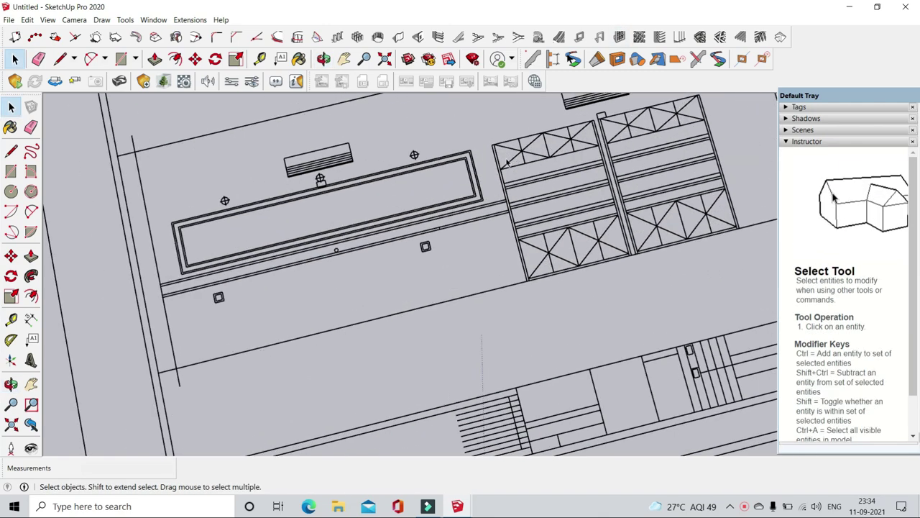
{"action": "scroll", "coordinate": [498, 191], "scroll_direction": "down", "scroll_amount": 2}
{"action": "scroll", "coordinate": [608, 206], "scroll_direction": "down", "scroll_amount": 2}
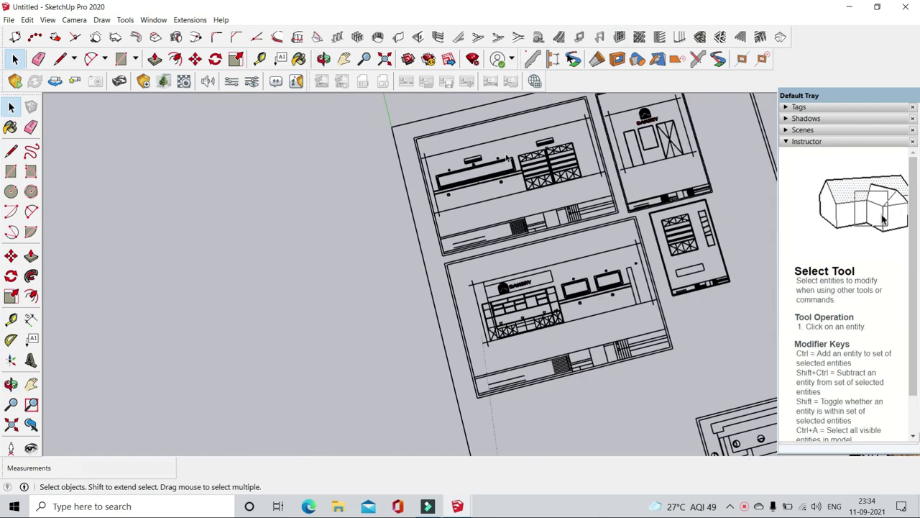
{"action": "scroll", "coordinate": [567, 155], "scroll_direction": "up", "scroll_amount": 2}
{"action": "scroll", "coordinate": [568, 151], "scroll_direction": "up", "scroll_amount": 2}
{"action": "mouse_move", "coordinate": [568, 151]}
{"action": "middle_mouse_down"}
{"action": "mouse_move", "coordinate": [590, 242]}
{"action": "mouse_move", "coordinate": [414, 211]}
{"action": "middle_mouse_up"}
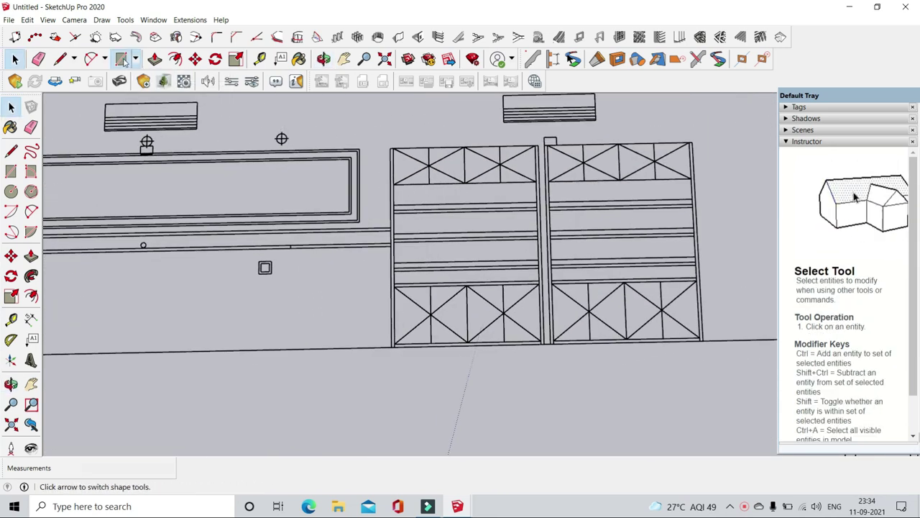
{"action": "scroll", "coordinate": [690, 180], "scroll_direction": "up", "scroll_amount": 2}
{"action": "scroll", "coordinate": [672, 121], "scroll_direction": "up", "scroll_amount": 2}
- Trace a 5'9" by 1 1/2" frame strip and the lower right panel with rectangles
{"action": "left_click", "coordinate": [666, 130]}
{"action": "scroll", "coordinate": [632, 144], "scroll_direction": "down", "scroll_amount": 3}
{"action": "scroll", "coordinate": [633, 300], "scroll_direction": "up", "scroll_amount": 3}
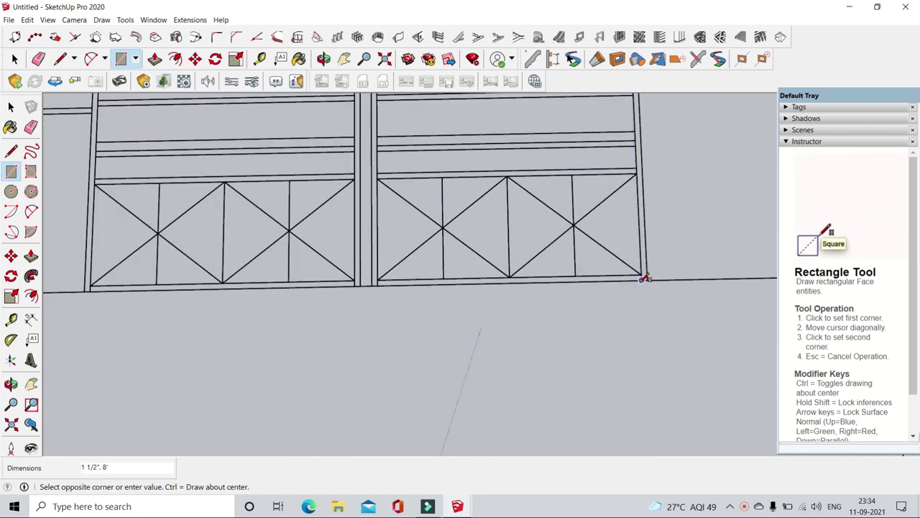
{"action": "scroll", "coordinate": [645, 279], "scroll_direction": "up", "scroll_amount": 3}
{"action": "scroll", "coordinate": [514, 283], "scroll_direction": "down", "scroll_amount": 2}
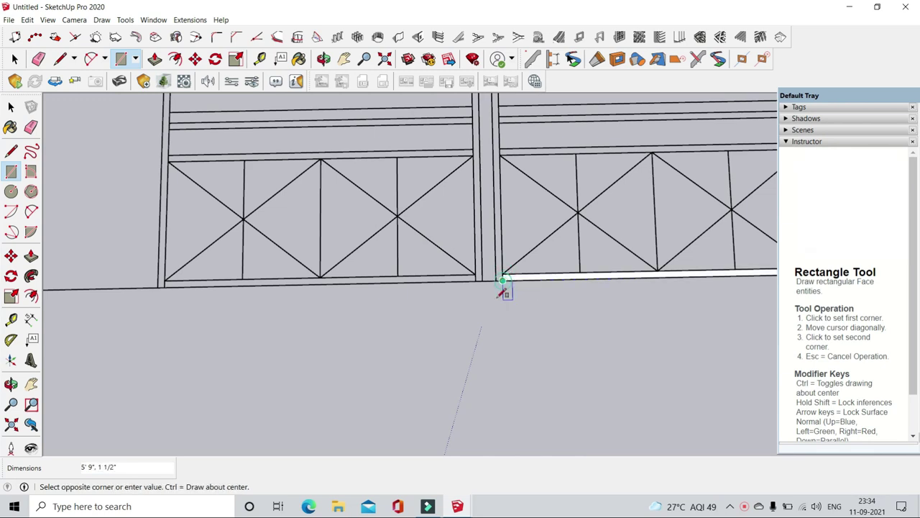
{"action": "scroll", "coordinate": [497, 230], "scroll_direction": "down", "scroll_amount": 3}
{"action": "scroll", "coordinate": [490, 173], "scroll_direction": "up", "scroll_amount": 3}
{"action": "left_click", "coordinate": [497, 174]}
{"action": "scroll", "coordinate": [496, 174], "scroll_direction": "up", "scroll_amount": 2}
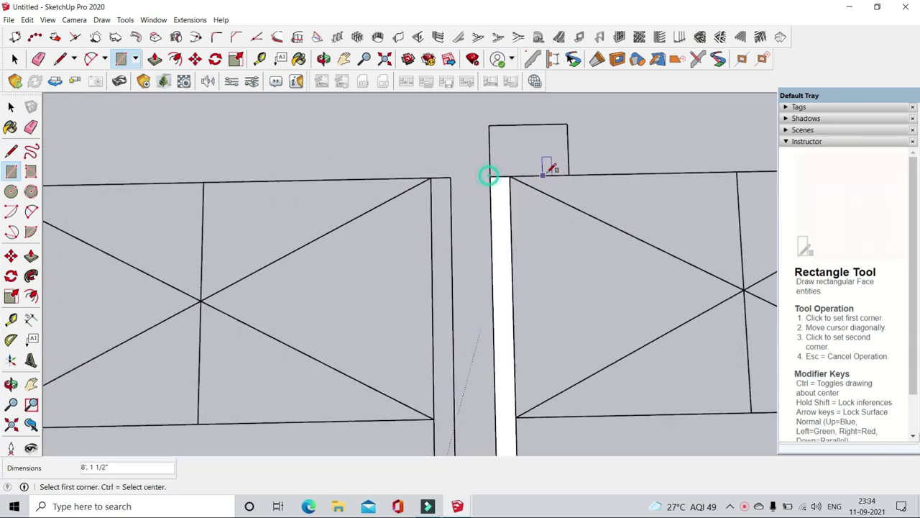
{"action": "scroll", "coordinate": [727, 242], "scroll_direction": "down", "scroll_amount": 3}
{"action": "scroll", "coordinate": [649, 246], "scroll_direction": "up", "scroll_amount": 3}
{"action": "scroll", "coordinate": [606, 263], "scroll_direction": "down", "scroll_amount": 3}
{"action": "scroll", "coordinate": [626, 284], "scroll_direction": "up", "scroll_amount": 3}
{"action": "left_click", "coordinate": [253, 281]}
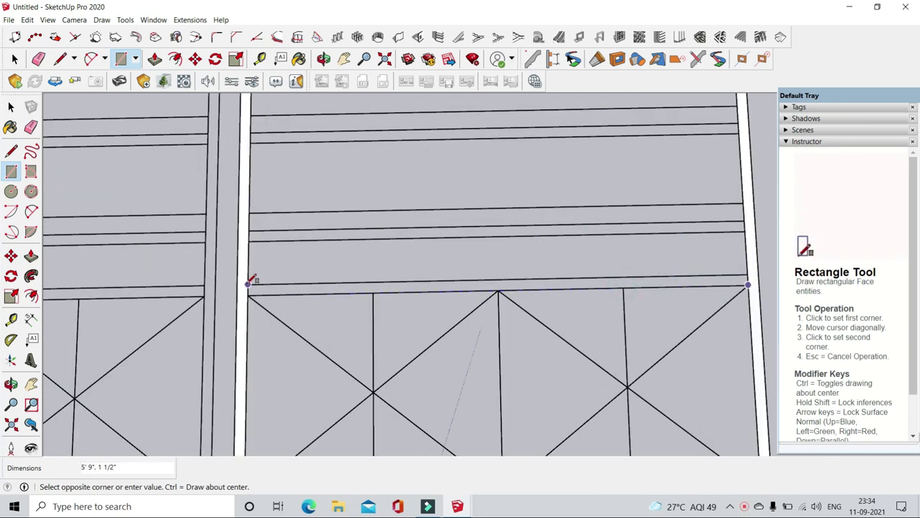
{"action": "scroll", "coordinate": [237, 128], "scroll_direction": "down", "scroll_amount": 3}
{"action": "scroll", "coordinate": [153, 112], "scroll_direction": "down", "scroll_amount": 2}
- Select the traced faces of the right unit, make them a group, and enter it
{"action": "left_click", "coordinate": [15, 60]}
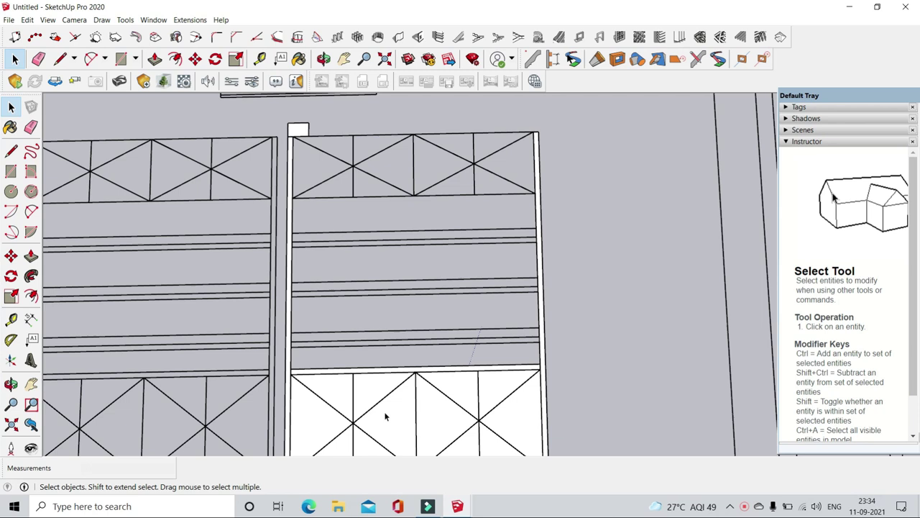
{"action": "scroll", "coordinate": [475, 351], "scroll_direction": "down", "scroll_amount": 3}
{"action": "left_click", "coordinate": [156, 59]}
{"action": "key", "text": "space"}
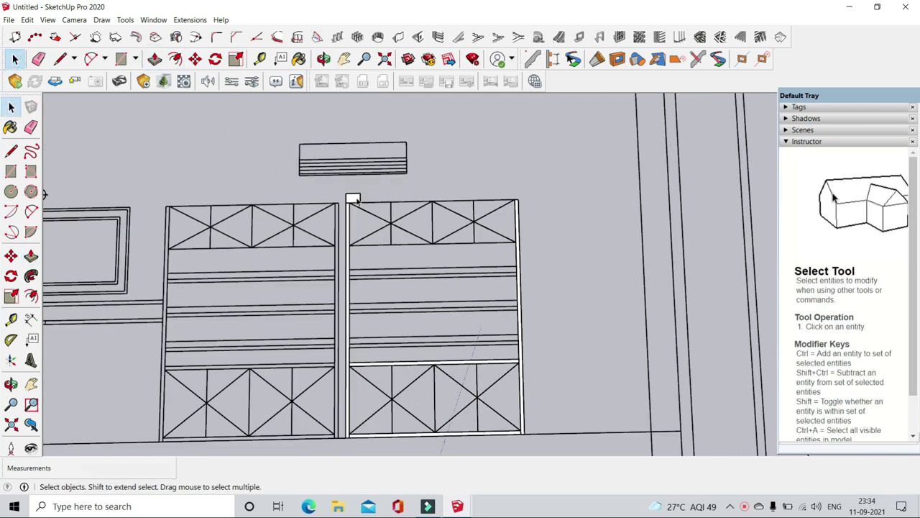
{"action": "right_click", "coordinate": [352, 200]}
{"action": "left_click", "coordinate": [388, 286]}
{"action": "double_click", "coordinate": [353, 200]}
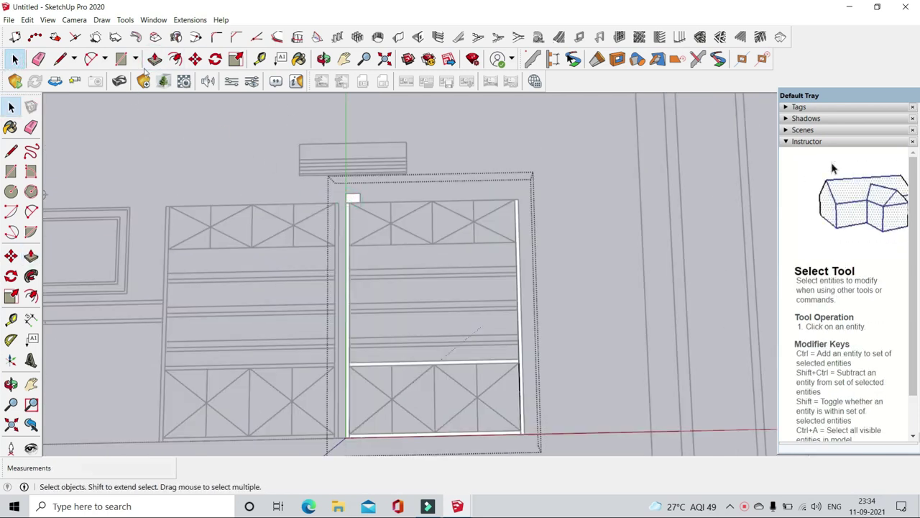
- Erase the stray edges inside the new group
{"action": "key", "text": "p"}
{"action": "left_click", "coordinate": [42, 61]}
{"action": "scroll", "coordinate": [352, 202], "scroll_direction": "up", "scroll_amount": 3}
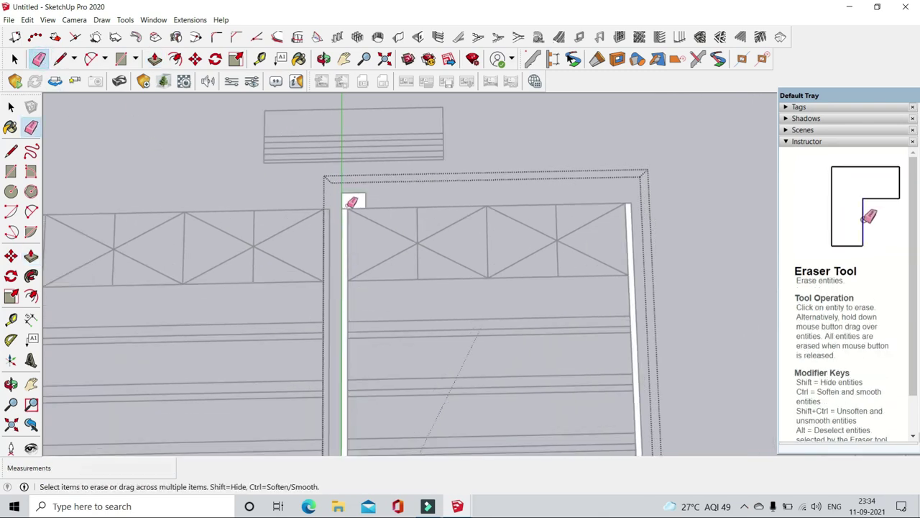
{"action": "scroll", "coordinate": [259, 189], "scroll_direction": "down", "scroll_amount": 2}
{"action": "scroll", "coordinate": [256, 206], "scroll_direction": "up", "scroll_amount": 2}
{"action": "scroll", "coordinate": [278, 151], "scroll_direction": "down", "scroll_amount": 2}
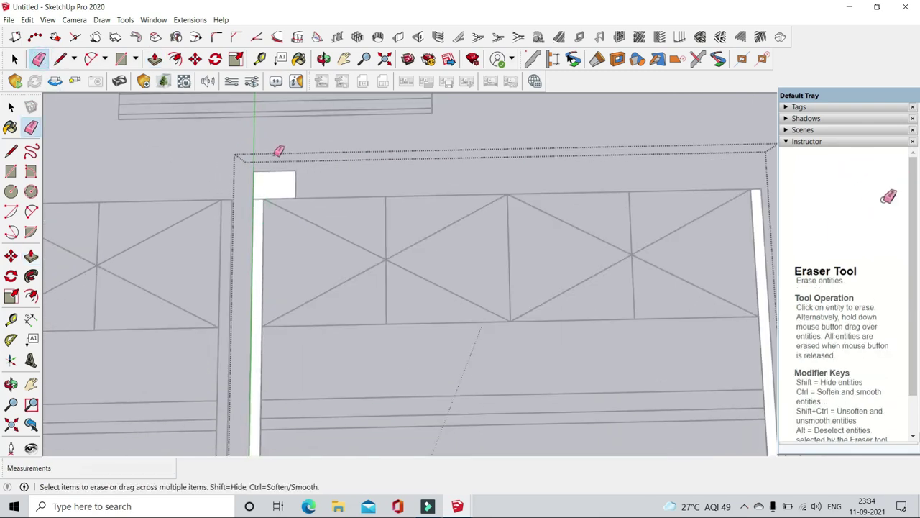
{"action": "scroll", "coordinate": [310, 275], "scroll_direction": "down", "scroll_amount": 2}
{"action": "scroll", "coordinate": [269, 273], "scroll_direction": "up", "scroll_amount": 3}
{"action": "scroll", "coordinate": [575, 263], "scroll_direction": "down", "scroll_amount": 2}
{"action": "scroll", "coordinate": [654, 251], "scroll_direction": "up", "scroll_amount": 2}
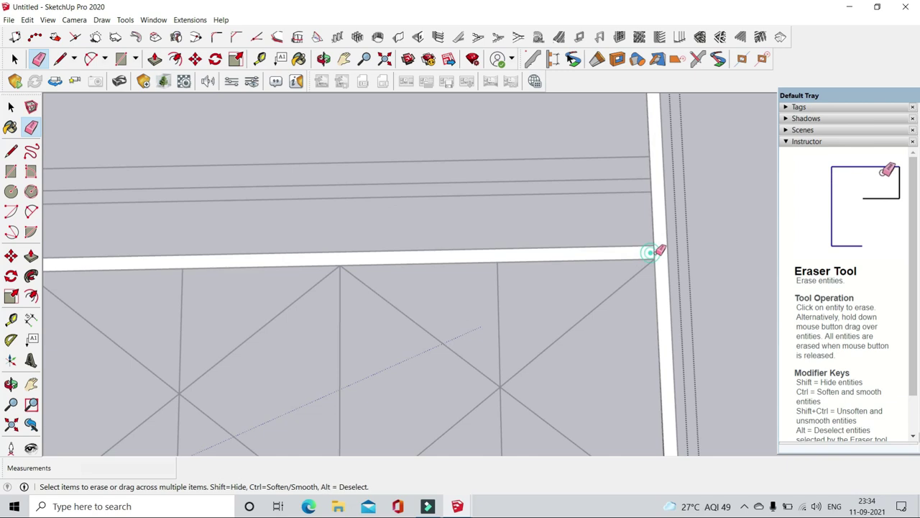
{"action": "scroll", "coordinate": [608, 332], "scroll_direction": "down", "scroll_amount": 1}
{"action": "scroll", "coordinate": [233, 327], "scroll_direction": "down", "scroll_amount": 3}
{"action": "scroll", "coordinate": [180, 177], "scroll_direction": "up", "scroll_amount": 2}
- Draw a rectangular face over the cabinet opening of the shelving box
{"action": "key", "text": "p"}
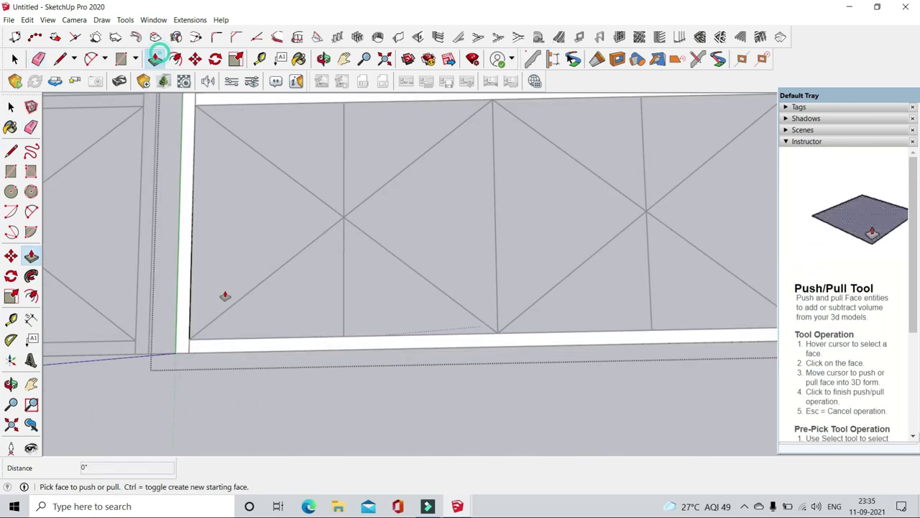
{"action": "scroll", "coordinate": [231, 224], "scroll_direction": "down", "scroll_amount": 2}
{"action": "scroll", "coordinate": [231, 224], "scroll_direction": "down", "scroll_amount": 2}
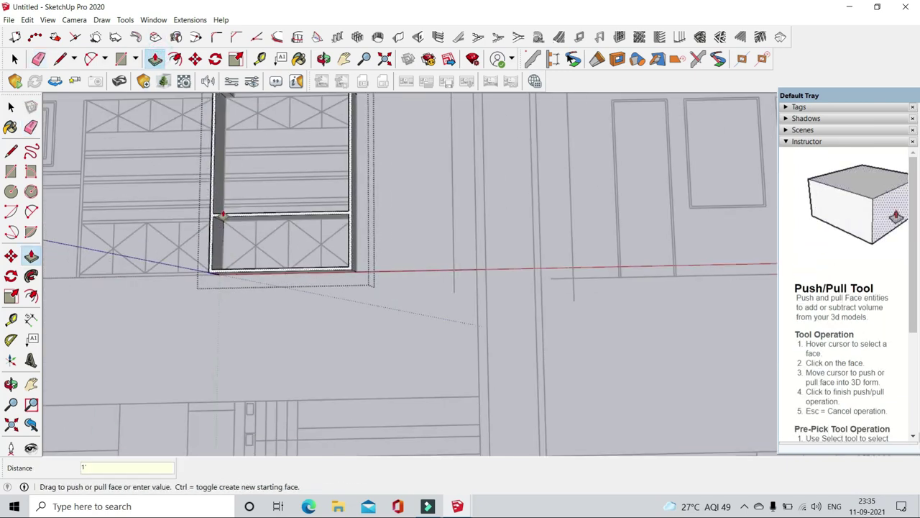
{"action": "mouse_move", "coordinate": [223, 215]}
{"action": "middle_mouse_down"}
{"action": "mouse_move", "coordinate": [266, 226]}
{"action": "mouse_move", "coordinate": [309, 294]}
{"action": "mouse_move", "coordinate": [504, 248]}
{"action": "mouse_move", "coordinate": [411, 317]}
{"action": "mouse_move", "coordinate": [353, 390]}
{"action": "middle_mouse_up"}
{"action": "key", "text": "space"}
{"action": "scroll", "coordinate": [309, 295], "scroll_direction": "up", "scroll_amount": 2}
{"action": "key", "text": "r"}
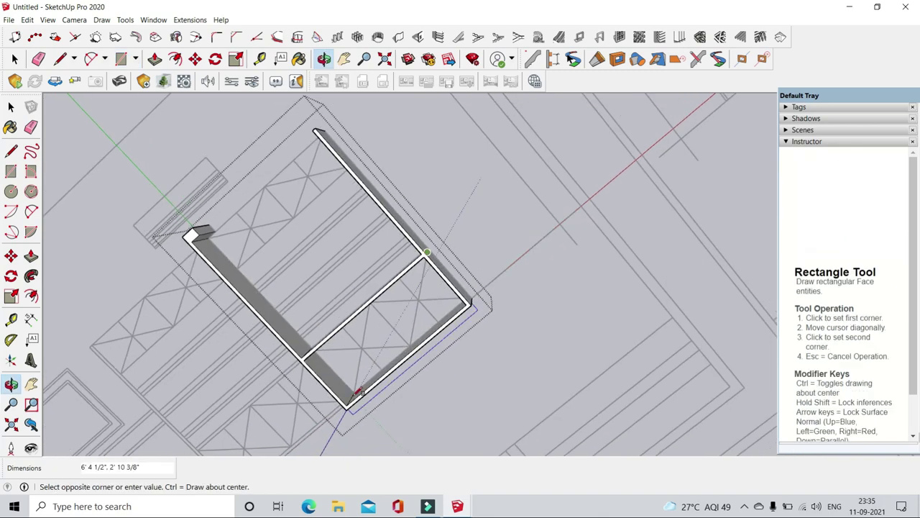
{"action": "scroll", "coordinate": [353, 392], "scroll_direction": "up", "scroll_amount": 2}
{"action": "middle_click_drag", "start_coordinate": [450, 215], "coordinate": [463, 213]}
{"action": "mouse_move", "coordinate": [455, 257]}
{"action": "middle_mouse_down"}
{"action": "mouse_move", "coordinate": [476, 350]}
{"action": "mouse_move", "coordinate": [539, 251]}
{"action": "middle_mouse_up"}
{"action": "left_click", "coordinate": [555, 333]}
{"action": "middle_click_drag", "start_coordinate": [554, 333], "coordinate": [518, 238]}
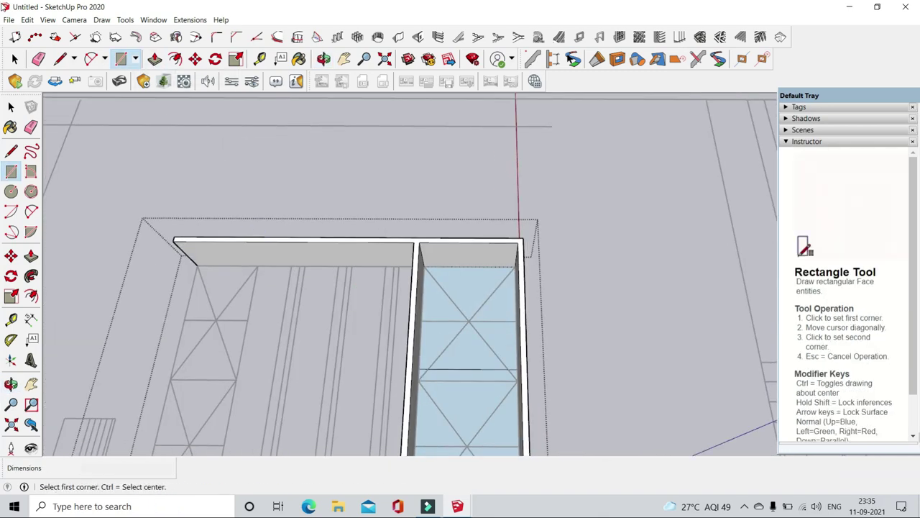
- Push/pull the new blue face to recess it 3 inches
{"action": "key", "text": "e"}
{"action": "middle_click_drag", "start_coordinate": [410, 353], "coordinate": [345, 255]}
{"action": "key", "text": "p"}
{"action": "scroll", "coordinate": [447, 300], "scroll_direction": "up", "scroll_amount": 2}
{"action": "key", "text": "t"}
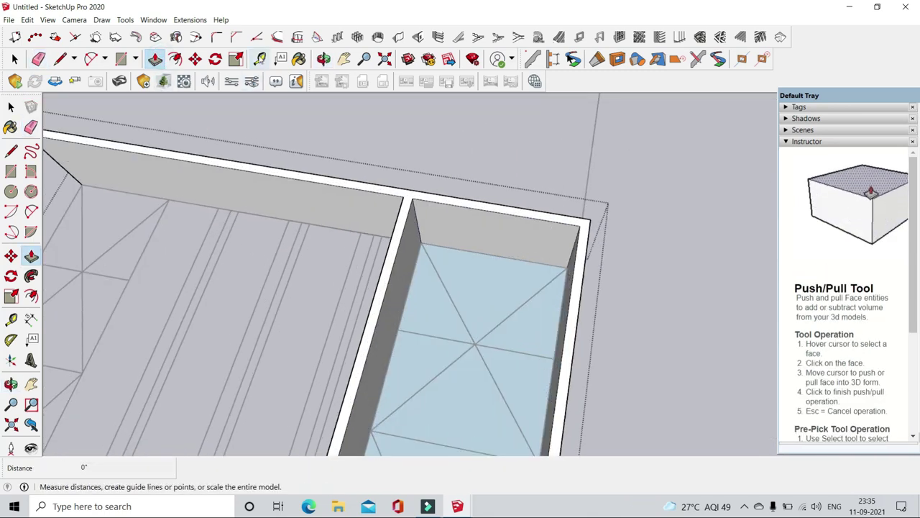
{"action": "scroll", "coordinate": [408, 198], "scroll_direction": "up", "scroll_amount": 3}
{"action": "key", "text": "p"}
{"action": "left_click", "coordinate": [518, 341]}
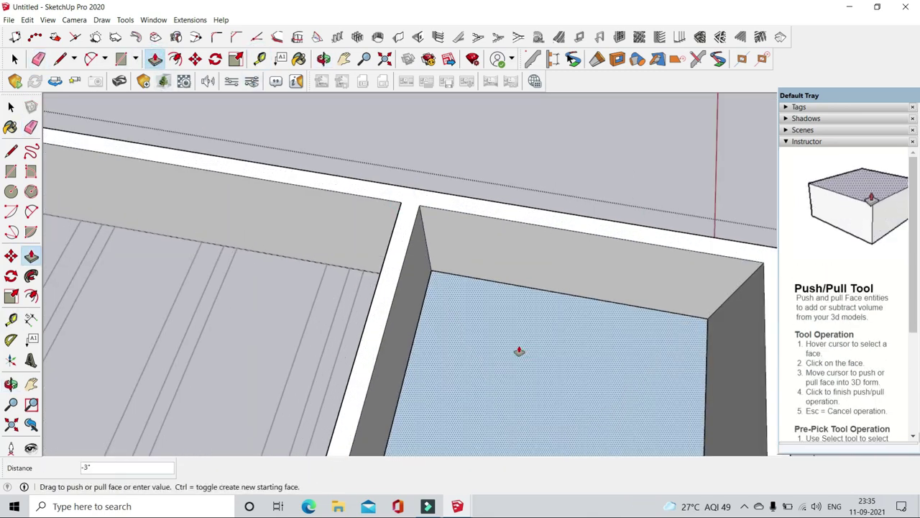
{"action": "key", "text": "Return"}
{"action": "scroll", "coordinate": [518, 349], "scroll_direction": "down", "scroll_amount": 3}
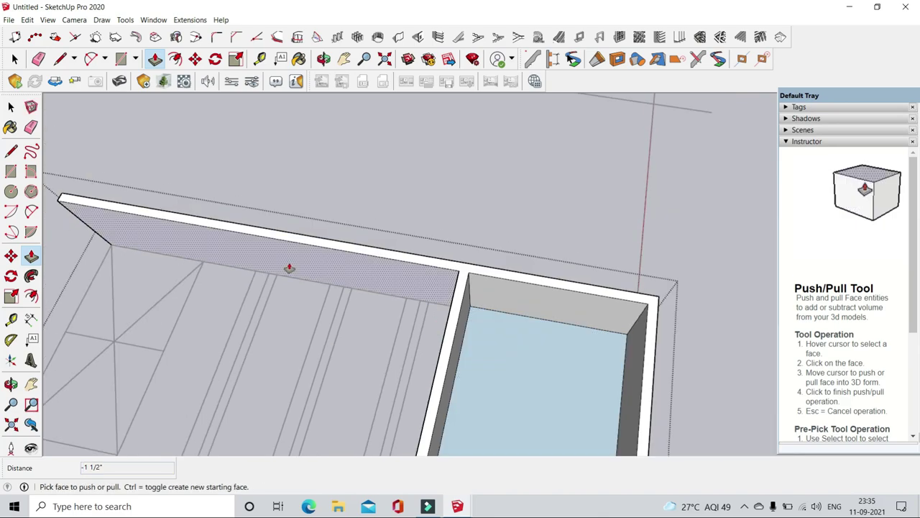
{"action": "key", "text": "space"}
- Draw a rectangle covering the lower compartment's floor from its inner corner
{"action": "mouse_move", "coordinate": [288, 267]}
{"action": "middle_mouse_down"}
{"action": "mouse_move", "coordinate": [413, 339]}
{"action": "mouse_move", "coordinate": [403, 316]}
{"action": "mouse_move", "coordinate": [424, 370]}
{"action": "mouse_move", "coordinate": [329, 334]}
{"action": "middle_mouse_up"}
{"action": "key", "text": "r"}
{"action": "scroll", "coordinate": [429, 376], "scroll_direction": "up", "scroll_amount": 2}
{"action": "left_click", "coordinate": [328, 335]}
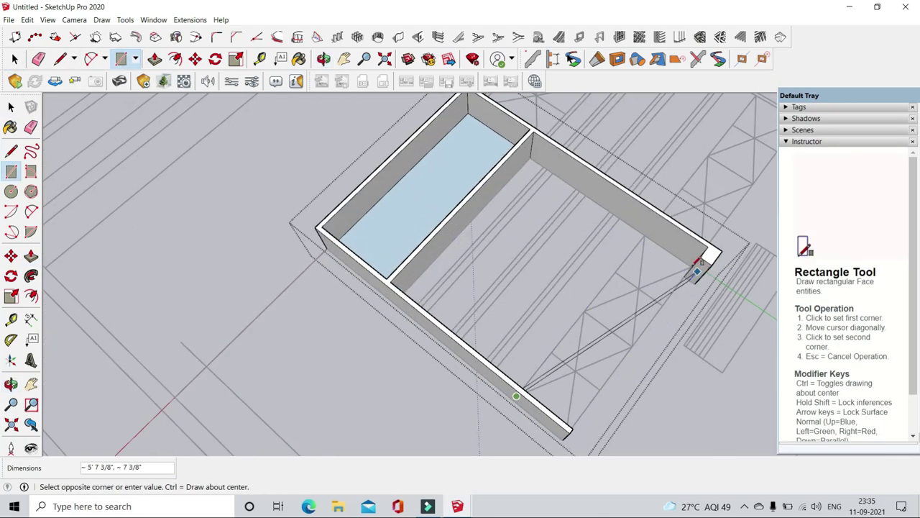
{"action": "scroll", "coordinate": [698, 261], "scroll_direction": "up", "scroll_amount": 3}
{"action": "left_click", "coordinate": [675, 207]}
{"action": "scroll", "coordinate": [687, 321], "scroll_direction": "down", "scroll_amount": 3}
{"action": "key", "text": "space"}
- Raise the new floor face about 3 3/16" into a solid base slab and orbit out
{"action": "left_click", "coordinate": [350, 222]}
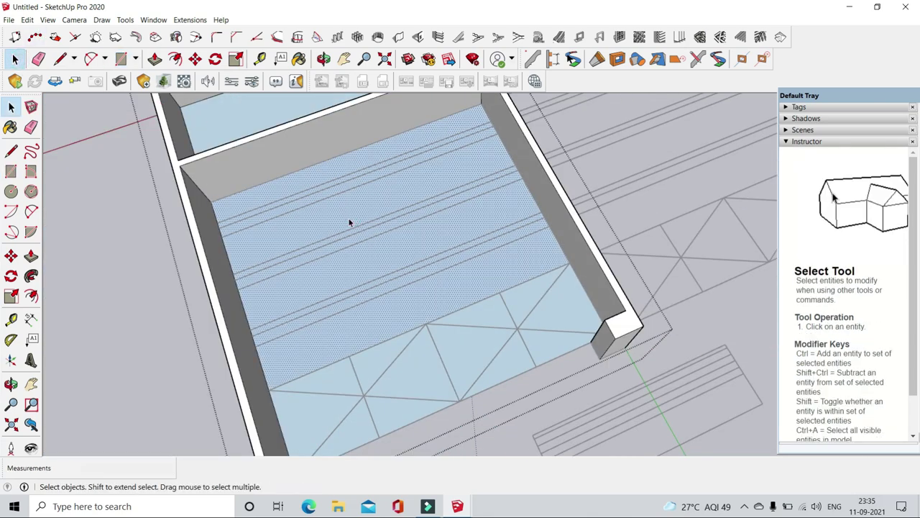
{"action": "left_click", "coordinate": [155, 58]}
{"action": "scroll", "coordinate": [504, 341], "scroll_direction": "up", "scroll_amount": 2}
{"action": "left_click", "coordinate": [504, 340]}
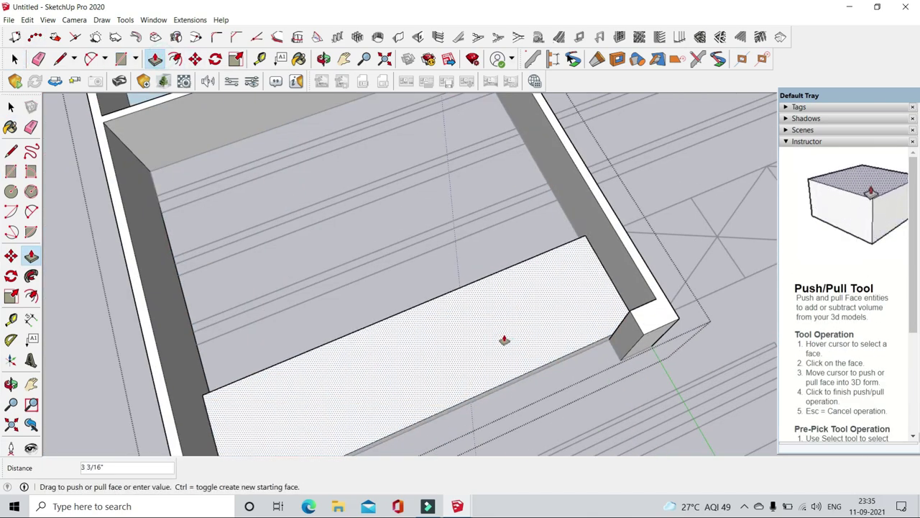
{"action": "key", "text": "Return"}
{"action": "key", "text": "space"}
{"action": "scroll", "coordinate": [505, 309], "scroll_direction": "down", "scroll_amount": 5}
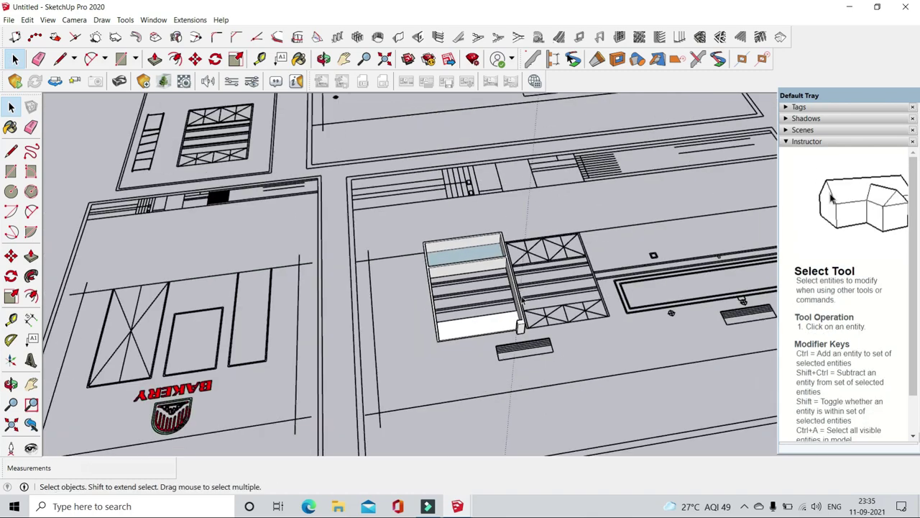
{"action": "middle_click_drag", "start_coordinate": [504, 309], "coordinate": [504, 279]}
- Draw a rectangle on the box, push/pull it, and make the shelving box a group
{"action": "scroll", "coordinate": [504, 279], "scroll_direction": "up", "scroll_amount": 3}
{"action": "left_click", "coordinate": [121, 59]}
{"action": "scroll", "coordinate": [349, 240], "scroll_direction": "up", "scroll_amount": 2}
{"action": "left_click", "coordinate": [350, 240]}
{"action": "scroll", "coordinate": [211, 159], "scroll_direction": "up", "scroll_amount": 2}
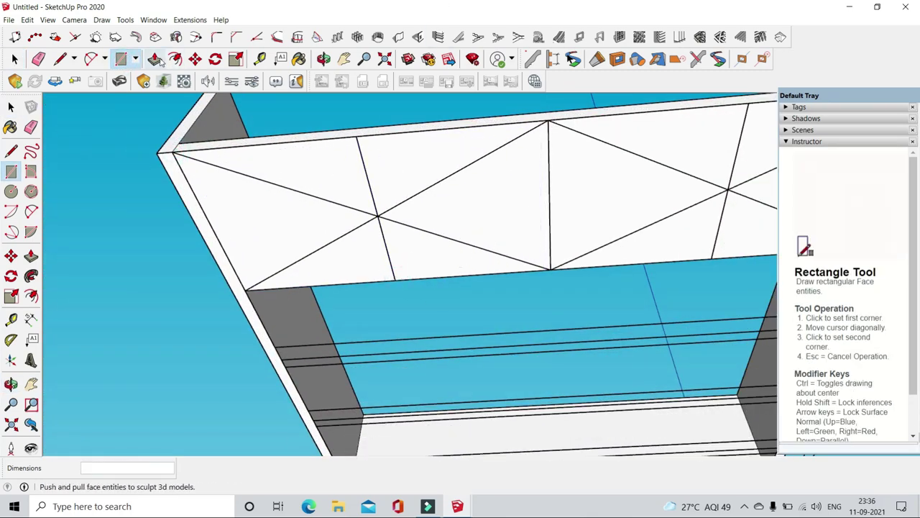
{"action": "left_click", "coordinate": [155, 59]}
{"action": "left_click", "coordinate": [272, 173]}
{"action": "key", "text": "Return"}
{"action": "key", "text": "space"}
{"action": "mouse_move", "coordinate": [275, 180]}
{"action": "middle_mouse_down"}
{"action": "mouse_move", "coordinate": [376, 263]}
{"action": "mouse_move", "coordinate": [325, 207]}
{"action": "mouse_move", "coordinate": [206, 287]}
{"action": "middle_mouse_up"}
{"action": "right_click", "coordinate": [356, 257]}
{"action": "left_click", "coordinate": [387, 310]}
- Raise the left board face to a thickness of 1 1/2 inches
{"action": "left_click", "coordinate": [195, 59]}
{"action": "scroll", "coordinate": [206, 287], "scroll_direction": "up", "scroll_amount": 3}
{"action": "scroll", "coordinate": [192, 211], "scroll_direction": "down", "scroll_amount": 5}
{"action": "key", "text": "space"}
{"action": "scroll", "coordinate": [268, 277], "scroll_direction": "up", "scroll_amount": 3}
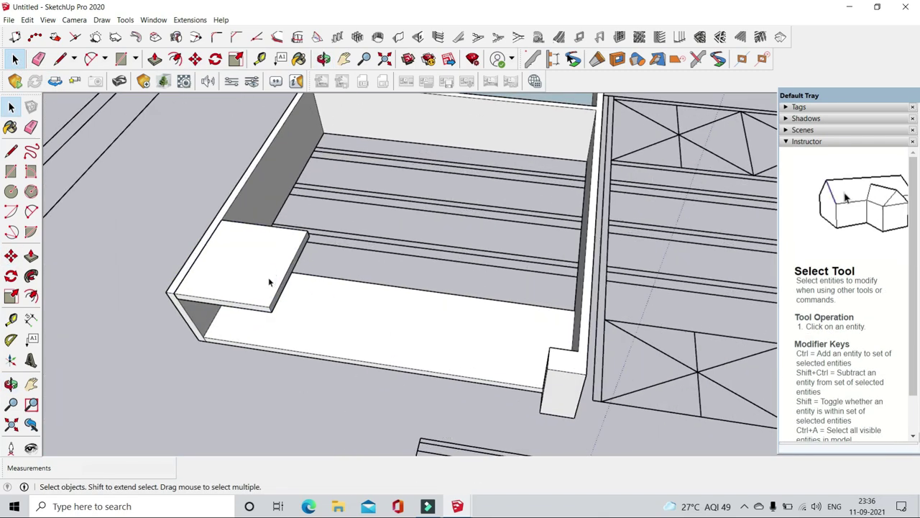
{"action": "left_click", "coordinate": [63, 59]}
{"action": "scroll", "coordinate": [241, 263], "scroll_direction": "up", "scroll_amount": 2}
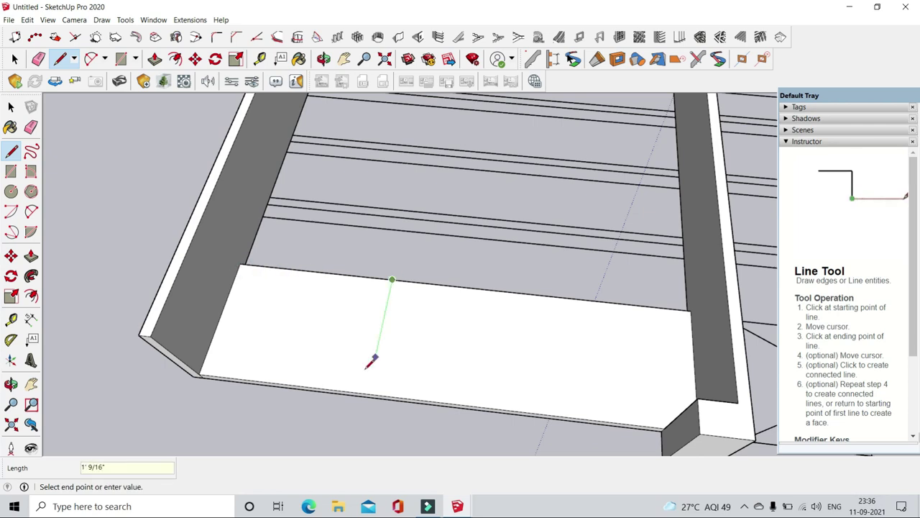
{"action": "left_click", "coordinate": [155, 60]}
{"action": "left_click", "coordinate": [301, 320]}
{"action": "type", "text": "1/2"}
{"action": "key", "text": "Return"}
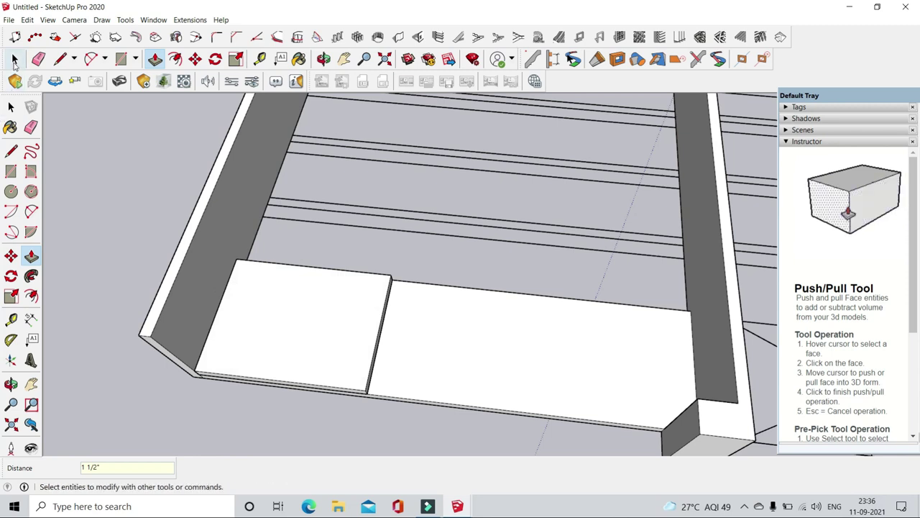
- Group the left board and move it against the box's corner
{"action": "left_click", "coordinate": [15, 61]}
{"action": "triple_click", "coordinate": [366, 356]}
{"action": "right_click", "coordinate": [366, 356]}
{"action": "left_click", "coordinate": [400, 273]}
{"action": "left_click", "coordinate": [196, 59]}
{"action": "scroll", "coordinate": [193, 350], "scroll_direction": "up", "scroll_amount": 3}
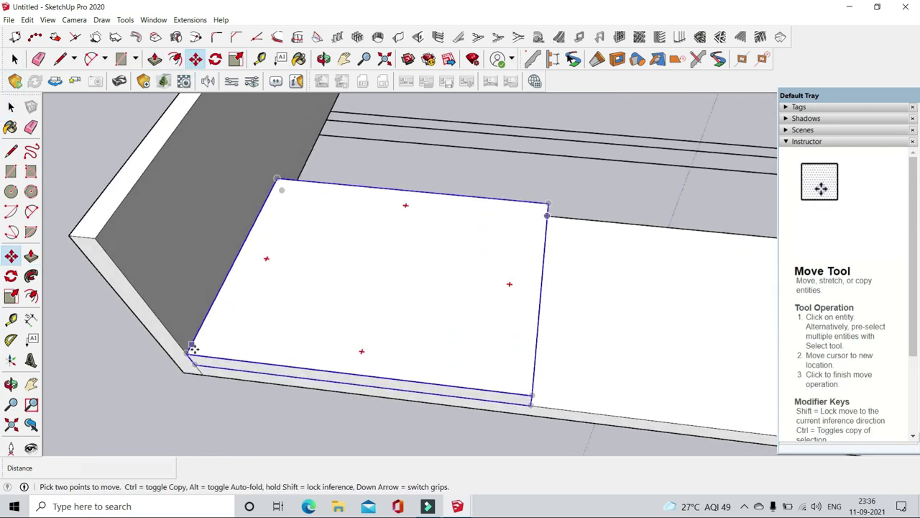
{"action": "left_click", "coordinate": [193, 350]}
{"action": "scroll", "coordinate": [106, 245], "scroll_direction": "down", "scroll_amount": 3}
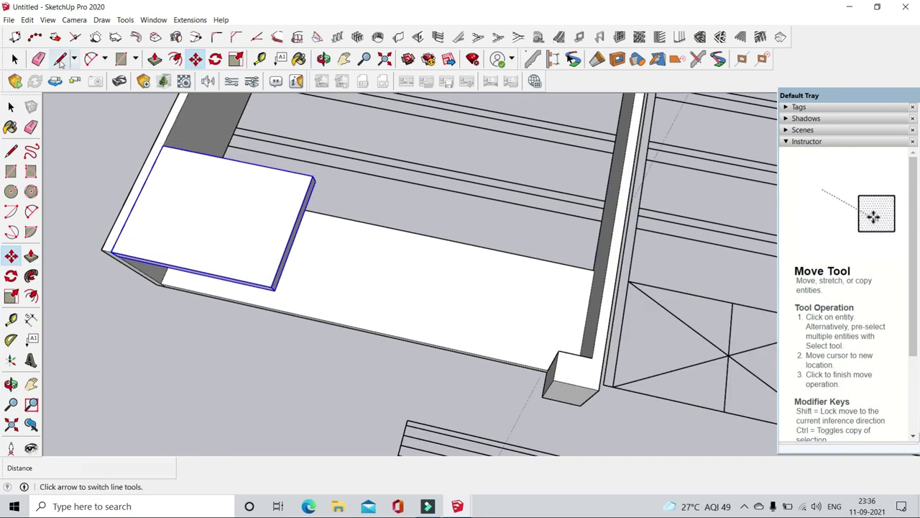
{"action": "left_click", "coordinate": [60, 60]}
{"action": "scroll", "coordinate": [272, 277], "scroll_direction": "up", "scroll_amount": 3}
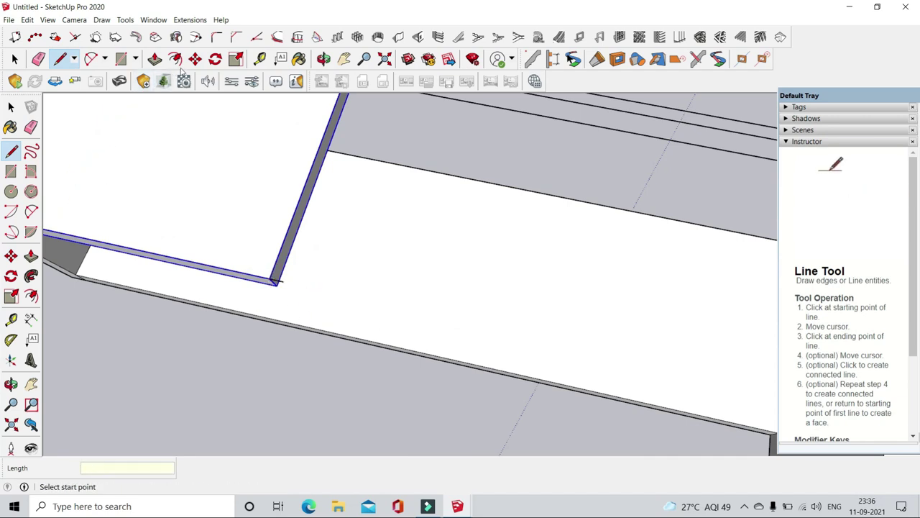
- Make Ctrl-copies of the board side by side along the row
{"action": "left_click", "coordinate": [196, 59]}
{"action": "scroll", "coordinate": [63, 232], "scroll_direction": "down", "scroll_amount": 1}
{"action": "left_click", "coordinate": [119, 234]}
{"action": "key", "text": "ctrl"}
{"action": "scroll", "coordinate": [317, 290], "scroll_direction": "up", "scroll_amount": 2}
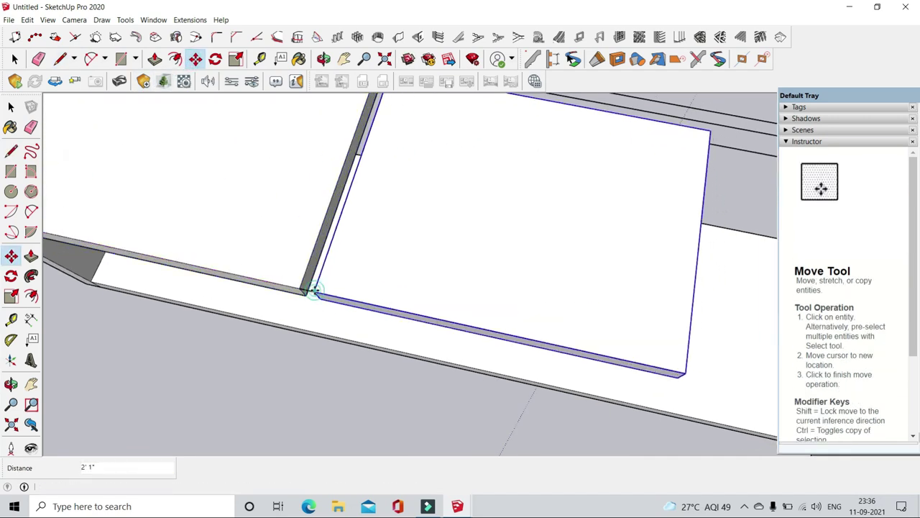
{"action": "left_click", "coordinate": [313, 291]}
{"action": "scroll", "coordinate": [312, 292], "scroll_direction": "down", "scroll_amount": 3}
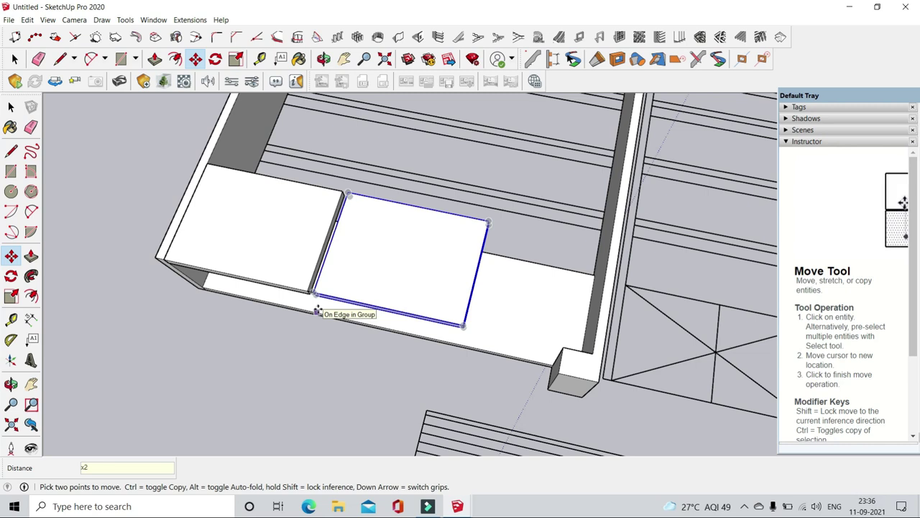
{"action": "key", "text": "Return"}
{"action": "left_click", "coordinate": [16, 59]}
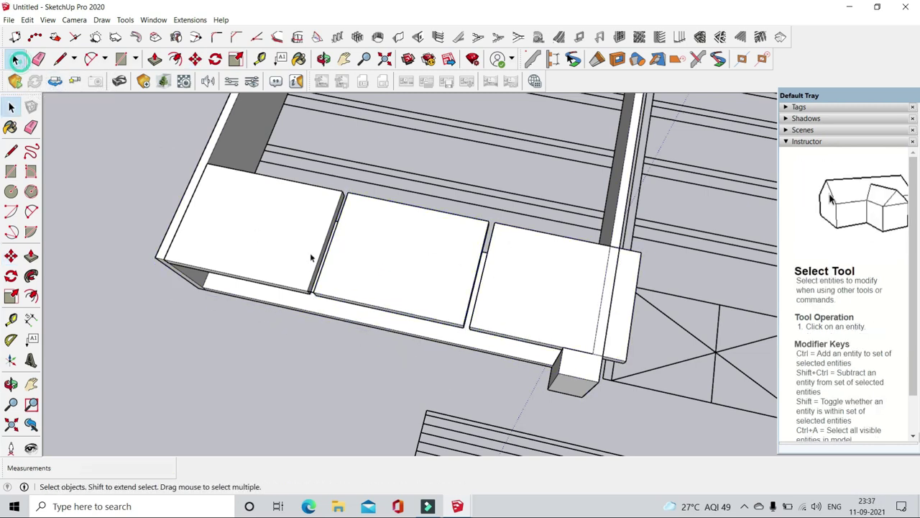
{"action": "left_click", "coordinate": [195, 59]}
{"action": "scroll", "coordinate": [403, 266], "scroll_direction": "up", "scroll_amount": 3}
{"action": "left_click", "coordinate": [288, 294]}
{"action": "scroll", "coordinate": [382, 355], "scroll_direction": "up", "scroll_amount": 2}
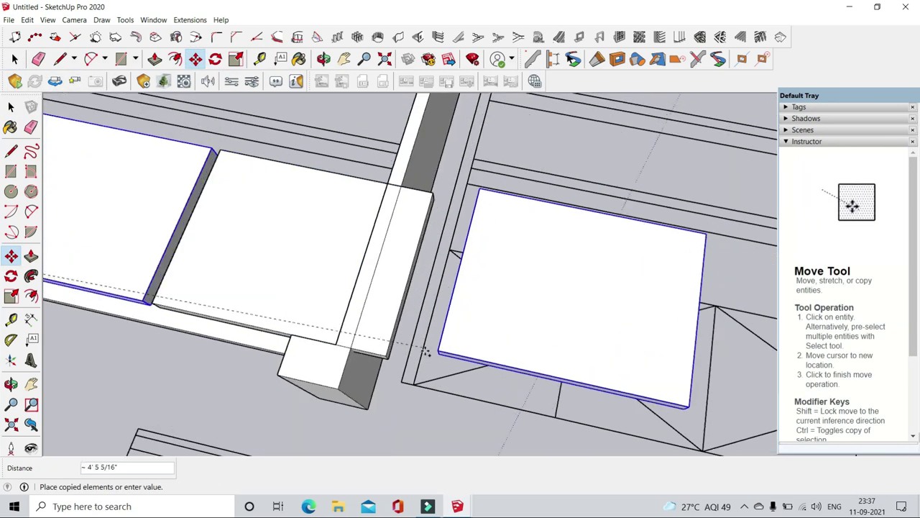
{"action": "scroll", "coordinate": [382, 355], "scroll_direction": "down", "scroll_amount": 5}
- Select all four boards and scale the row to fit the box width
{"action": "key", "text": "e"}
{"action": "scroll", "coordinate": [205, 267], "scroll_direction": "up", "scroll_amount": 8}
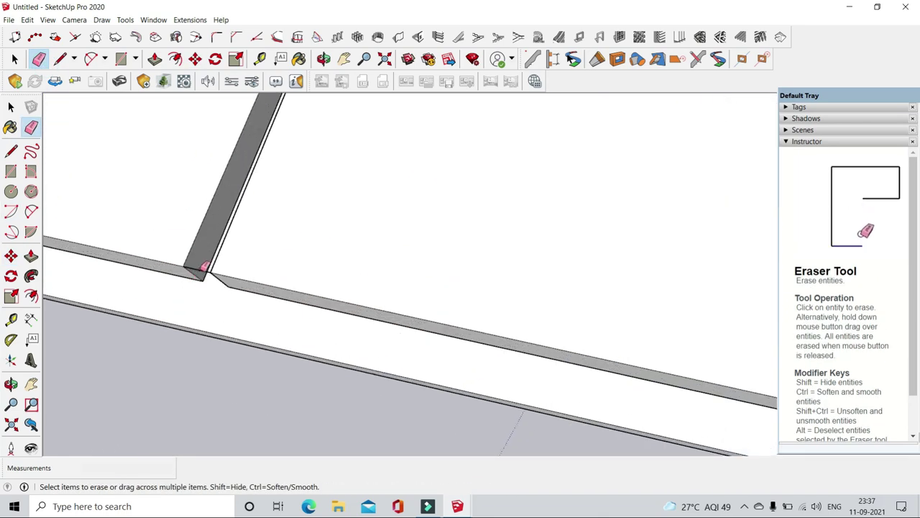
{"action": "left_click", "coordinate": [15, 59]}
{"action": "scroll", "coordinate": [292, 222], "scroll_direction": "down", "scroll_amount": 3}
{"action": "middle_click_drag", "start_coordinate": [468, 283], "coordinate": [482, 242]}
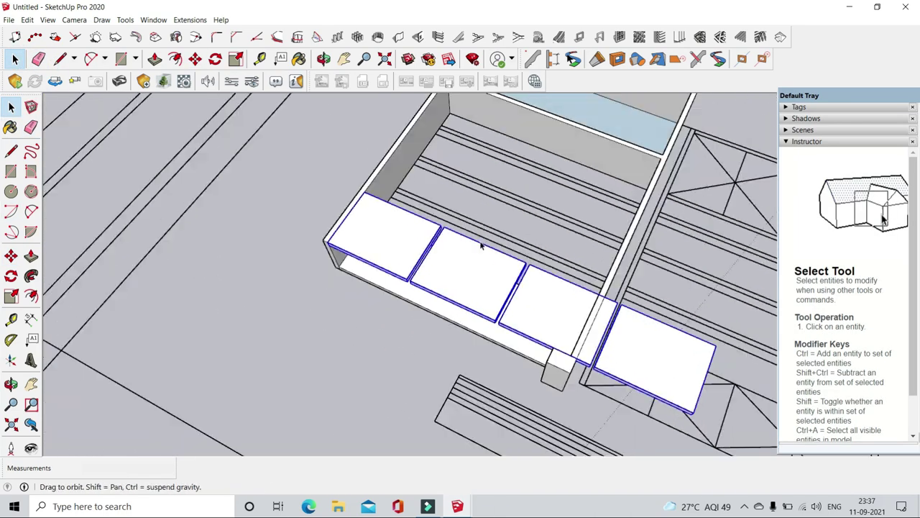
{"action": "left_click", "coordinate": [236, 59]}
{"action": "scroll", "coordinate": [575, 419], "scroll_direction": "up", "scroll_amount": 2}
{"action": "left_click", "coordinate": [539, 365]}
{"action": "scroll", "coordinate": [429, 213], "scroll_direction": "down", "scroll_amount": 3}
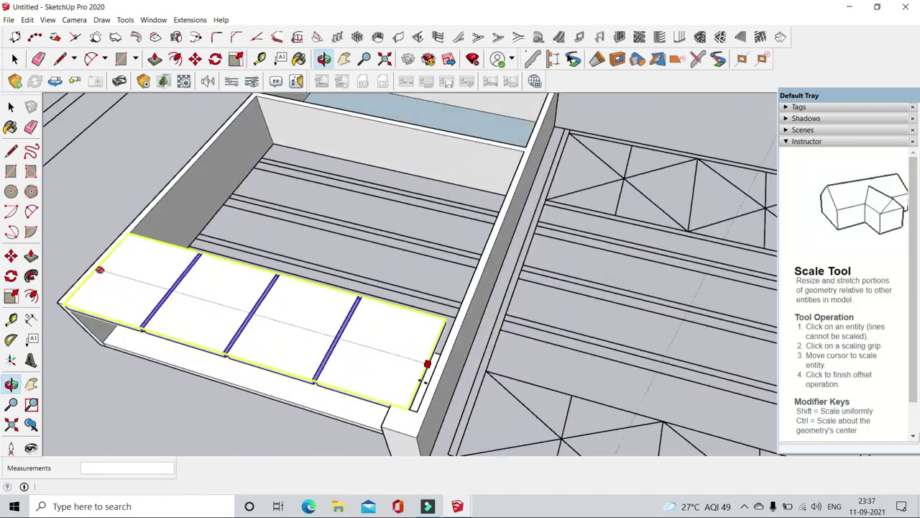
{"action": "middle_click_drag", "start_coordinate": [427, 362], "coordinate": [509, 320]}
- Orbit around the box to check the fitted row of boards
{"action": "scroll", "coordinate": [509, 320], "scroll_direction": "down", "scroll_amount": 3}
{"action": "scroll", "coordinate": [509, 320], "scroll_direction": "up", "scroll_amount": 5}
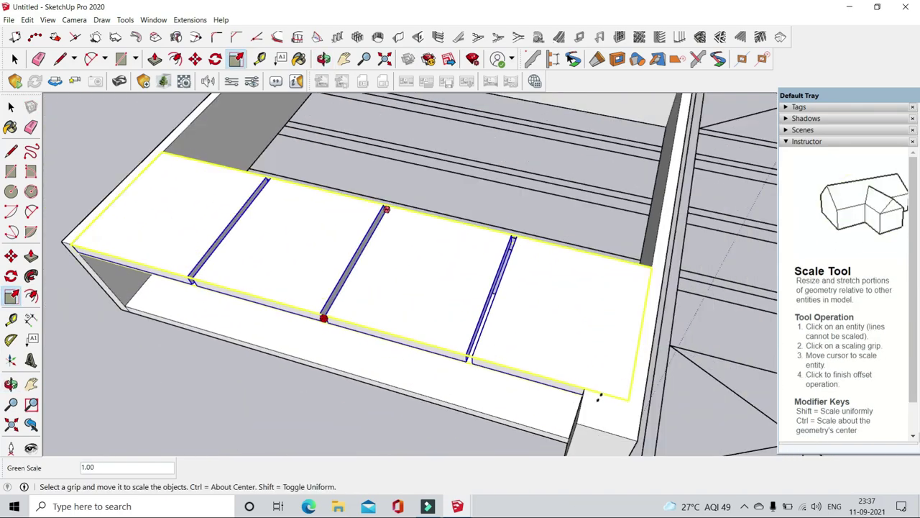
{"action": "middle_click_drag", "start_coordinate": [164, 387], "coordinate": [444, 312]}
{"action": "scroll", "coordinate": [487, 413], "scroll_direction": "up", "scroll_amount": 2}
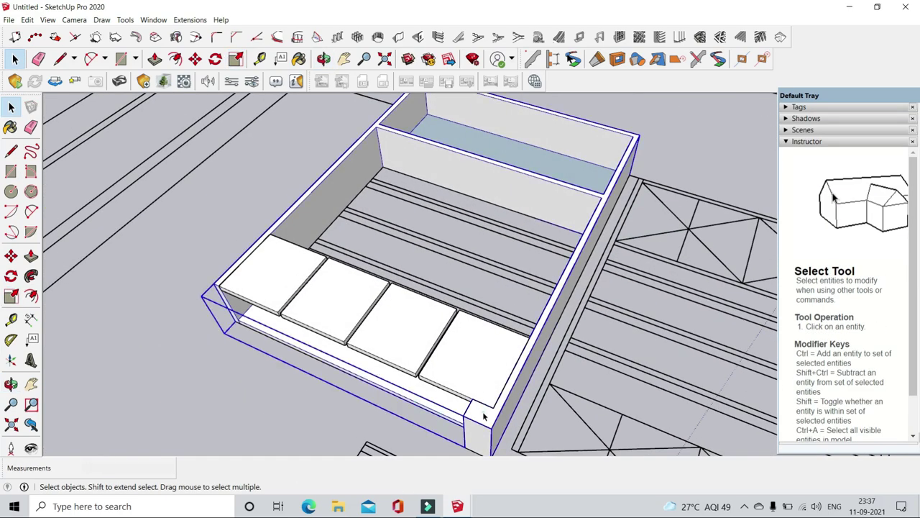
{"action": "middle_click_drag", "start_coordinate": [487, 413], "coordinate": [323, 306]}
{"action": "left_click", "coordinate": [118, 60]}
{"action": "scroll", "coordinate": [223, 382], "scroll_direction": "up", "scroll_amount": 3}
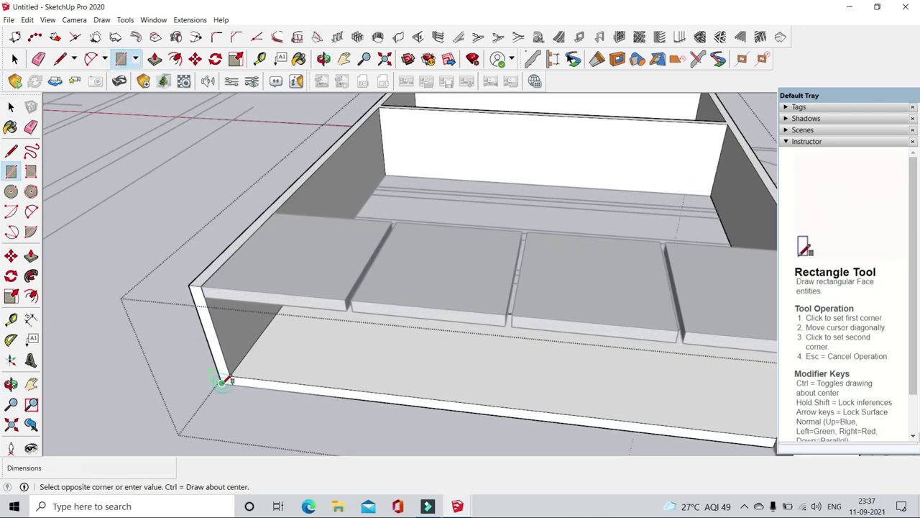
- Cancel the unfinished rectangle and orbit to a low side view of the box
{"action": "scroll", "coordinate": [477, 353], "scroll_direction": "down", "scroll_amount": 3}
{"action": "scroll", "coordinate": [514, 325], "scroll_direction": "up", "scroll_amount": 2}
{"action": "scroll", "coordinate": [479, 339], "scroll_direction": "down", "scroll_amount": 3}
{"action": "key", "text": "Escape"}
{"action": "left_click", "coordinate": [15, 59]}
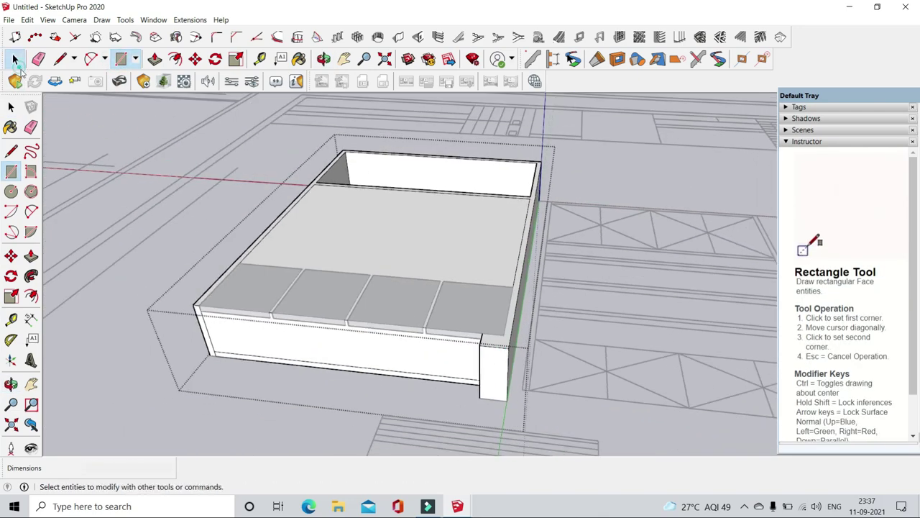
{"action": "left_click", "coordinate": [155, 59]}
{"action": "scroll", "coordinate": [211, 328], "scroll_direction": "up", "scroll_amount": 3}
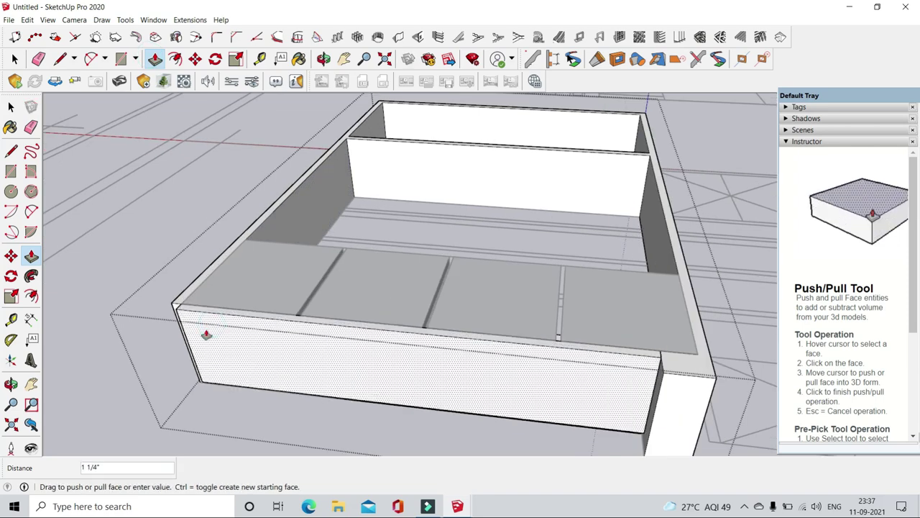
{"action": "mouse_move", "coordinate": [207, 334]}
{"action": "middle_mouse_down"}
{"action": "mouse_move", "coordinate": [726, 309]}
{"action": "mouse_move", "coordinate": [583, 353]}
{"action": "mouse_move", "coordinate": [410, 257]}
{"action": "mouse_move", "coordinate": [441, 360]}
{"action": "mouse_move", "coordinate": [432, 302]}
{"action": "mouse_move", "coordinate": [513, 365]}
{"action": "mouse_move", "coordinate": [493, 263]}
{"action": "mouse_move", "coordinate": [430, 166]}
{"action": "mouse_move", "coordinate": [540, 410]}
{"action": "mouse_move", "coordinate": [734, 322]}
{"action": "mouse_move", "coordinate": [602, 238]}
{"action": "mouse_move", "coordinate": [625, 302]}
{"action": "middle_mouse_up"}
{"action": "left_click", "coordinate": [38, 59]}
{"action": "key", "text": "space"}
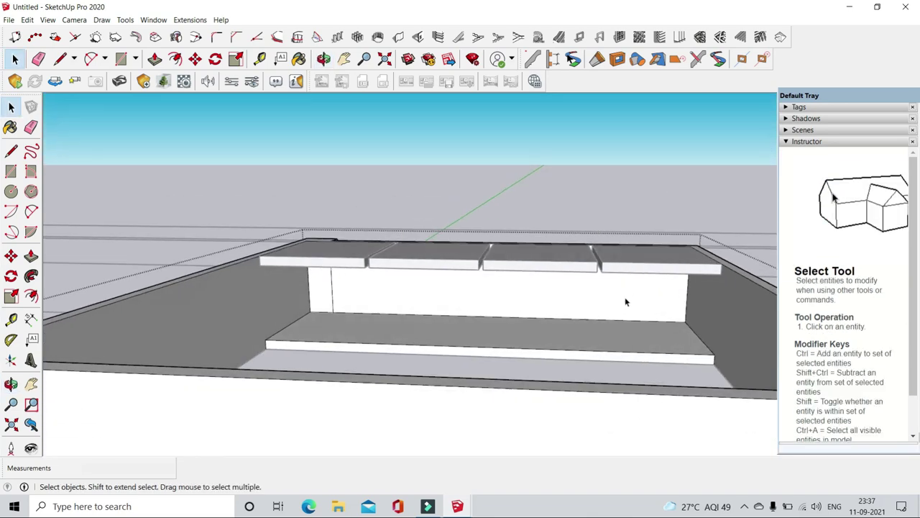
- Draw a 5'9" by 1' rectangle from the base board to the door row and begin pushing it
{"action": "left_click", "coordinate": [121, 59]}
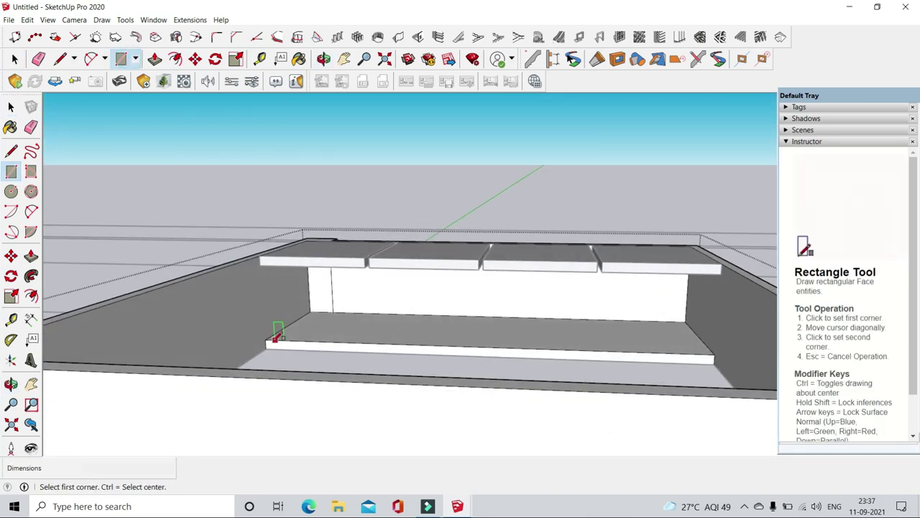
{"action": "left_click", "coordinate": [721, 274]}
{"action": "left_click", "coordinate": [154, 59]}
{"action": "mouse_move", "coordinate": [382, 335]}
{"action": "middle_mouse_down"}
{"action": "mouse_move", "coordinate": [417, 362]}
{"action": "mouse_move", "coordinate": [400, 339]}
{"action": "mouse_move", "coordinate": [500, 335]}
{"action": "middle_mouse_up"}
{"action": "left_click", "coordinate": [428, 325]}
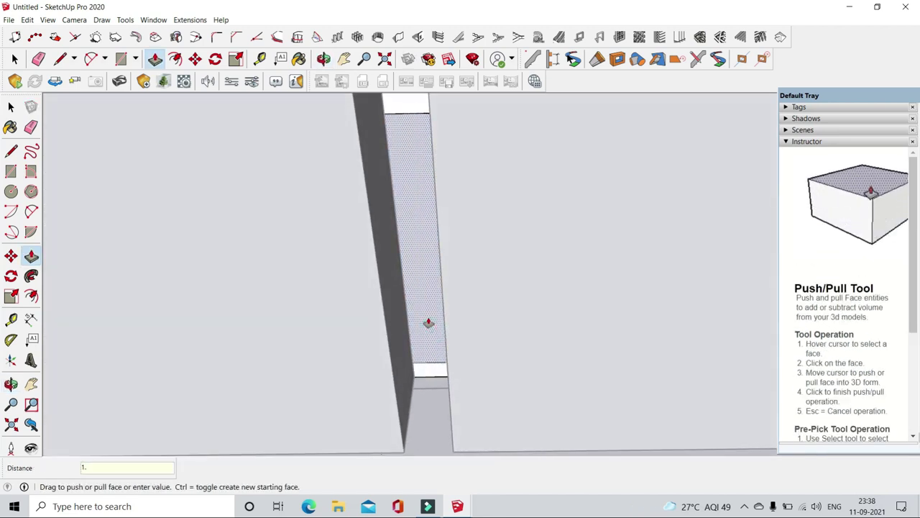
- Finish pushing the panel to 1 1/2 inches and draw a rectangle over the groove
{"action": "left_click", "coordinate": [421, 321]}
{"action": "scroll", "coordinate": [312, 265], "scroll_direction": "down", "scroll_amount": 3}
{"action": "left_click", "coordinate": [121, 59]}
{"action": "scroll", "coordinate": [402, 334], "scroll_direction": "down", "scroll_amount": 3}
{"action": "left_click", "coordinate": [401, 338]}
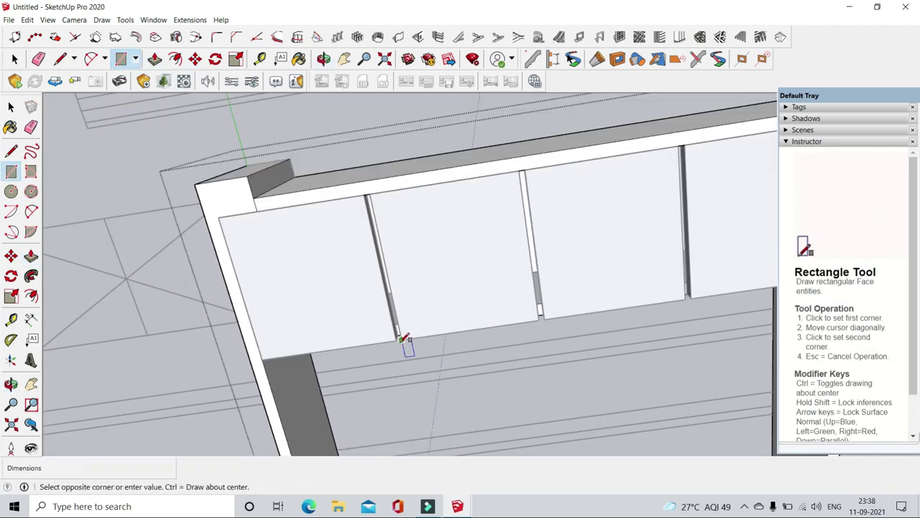
{"action": "scroll", "coordinate": [369, 192], "scroll_direction": "up", "scroll_amount": 3}
{"action": "scroll", "coordinate": [376, 191], "scroll_direction": "up", "scroll_amount": 2}
{"action": "left_click", "coordinate": [376, 191]}
- Draw a rectangle across the slab's top panel and select the large top face
{"action": "mouse_move", "coordinate": [376, 191]}
{"action": "middle_mouse_down"}
{"action": "mouse_move", "coordinate": [424, 191]}
{"action": "mouse_move", "coordinate": [429, 179]}
{"action": "mouse_move", "coordinate": [479, 249]}
{"action": "middle_mouse_up"}
{"action": "scroll", "coordinate": [480, 250], "scroll_direction": "up", "scroll_amount": 2}
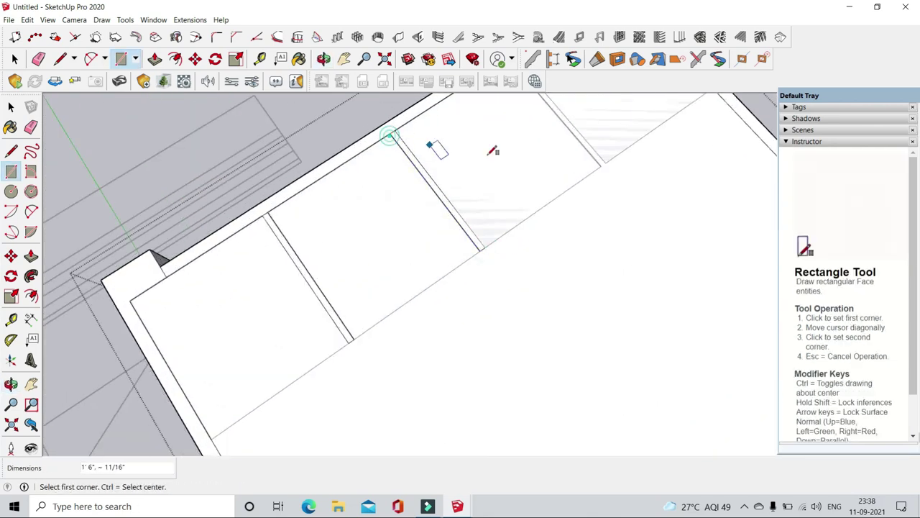
{"action": "middle_click_drag", "start_coordinate": [609, 159], "coordinate": [541, 101]}
{"action": "middle_click_drag", "start_coordinate": [632, 207], "coordinate": [742, 321]}
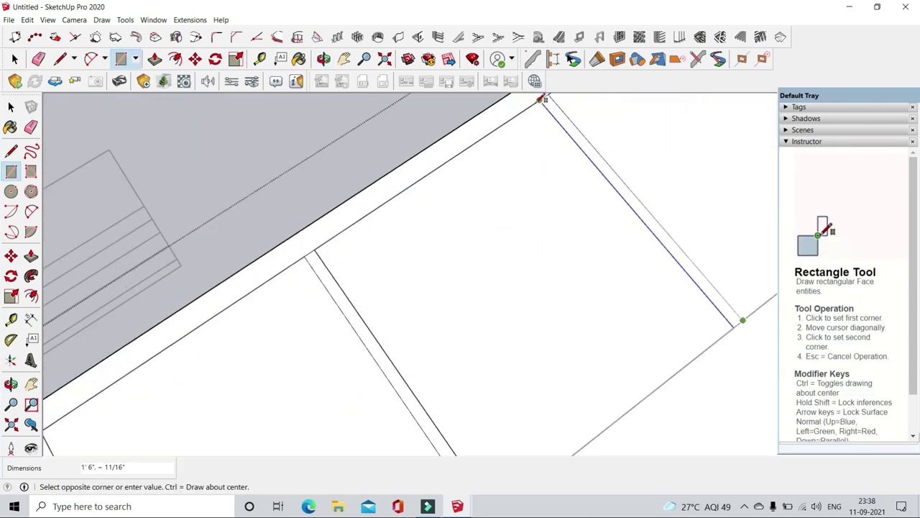
{"action": "left_click", "coordinate": [741, 321]}
{"action": "key", "text": "space"}
{"action": "left_click", "coordinate": [494, 327]}
- Push/pull the post face from a flat front view of the slab
{"action": "middle_click_drag", "start_coordinate": [564, 335], "coordinate": [535, 256]}
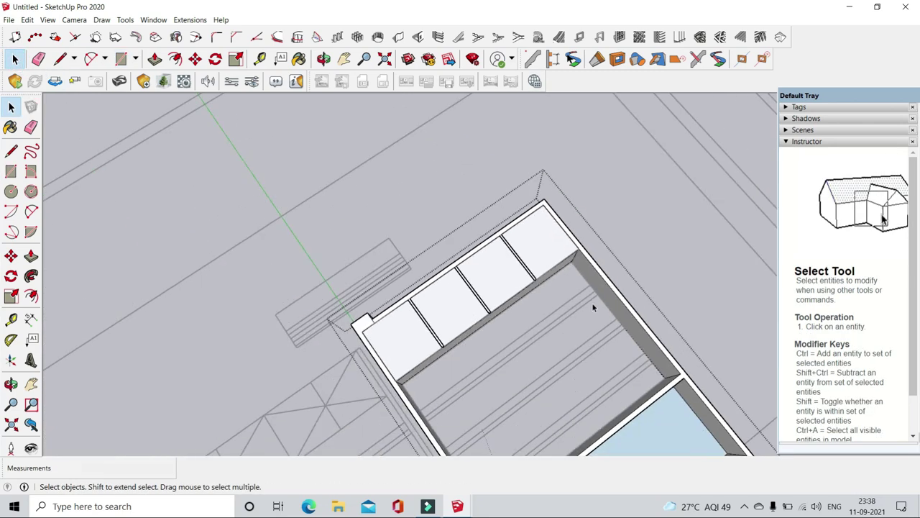
{"action": "mouse_move", "coordinate": [376, 298]}
{"action": "middle_mouse_down"}
{"action": "mouse_move", "coordinate": [484, 209]}
{"action": "mouse_move", "coordinate": [402, 143]}
{"action": "middle_mouse_up"}
{"action": "left_click", "coordinate": [155, 58]}
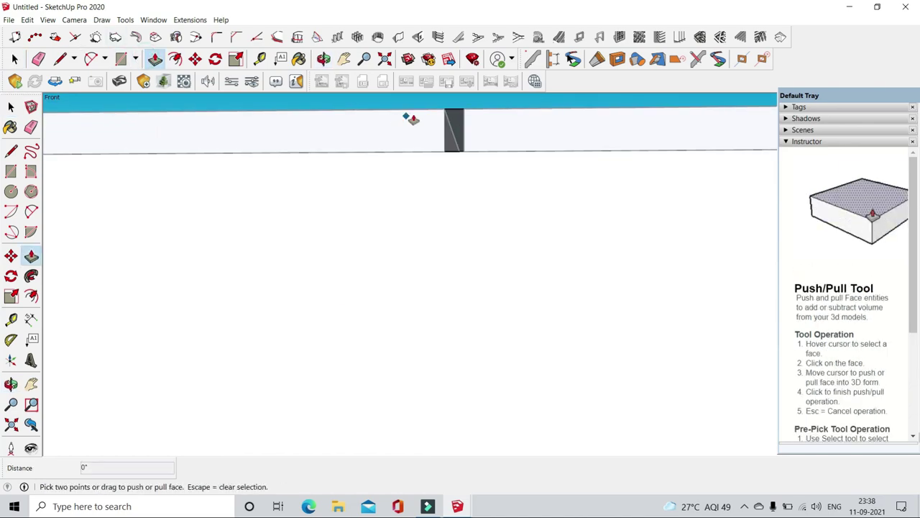
{"action": "left_click", "coordinate": [470, 157]}
- Orbit over the slab and posts to look into the box compartments
{"action": "mouse_move", "coordinate": [469, 157]}
{"action": "middle_mouse_down"}
{"action": "mouse_move", "coordinate": [582, 235]}
{"action": "mouse_move", "coordinate": [428, 224]}
{"action": "mouse_move", "coordinate": [374, 117]}
{"action": "mouse_move", "coordinate": [593, 228]}
{"action": "mouse_move", "coordinate": [226, 153]}
{"action": "middle_mouse_up"}
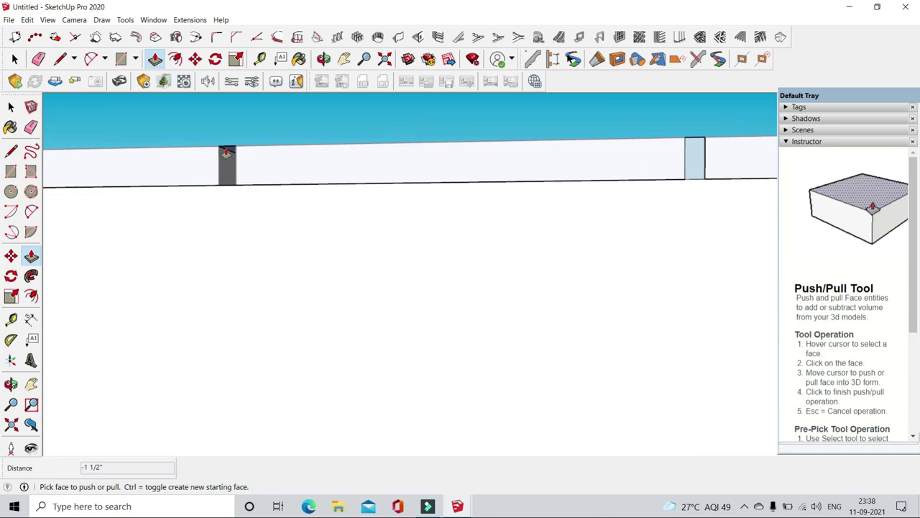
{"action": "mouse_move", "coordinate": [252, 196]}
{"action": "middle_mouse_down"}
{"action": "mouse_move", "coordinate": [341, 370]}
{"action": "mouse_move", "coordinate": [476, 294]}
{"action": "mouse_move", "coordinate": [323, 218]}
{"action": "mouse_move", "coordinate": [528, 283]}
{"action": "mouse_move", "coordinate": [541, 328]}
{"action": "mouse_move", "coordinate": [569, 302]}
{"action": "middle_mouse_up"}
{"action": "scroll", "coordinate": [363, 264], "scroll_direction": "up", "scroll_amount": 3}
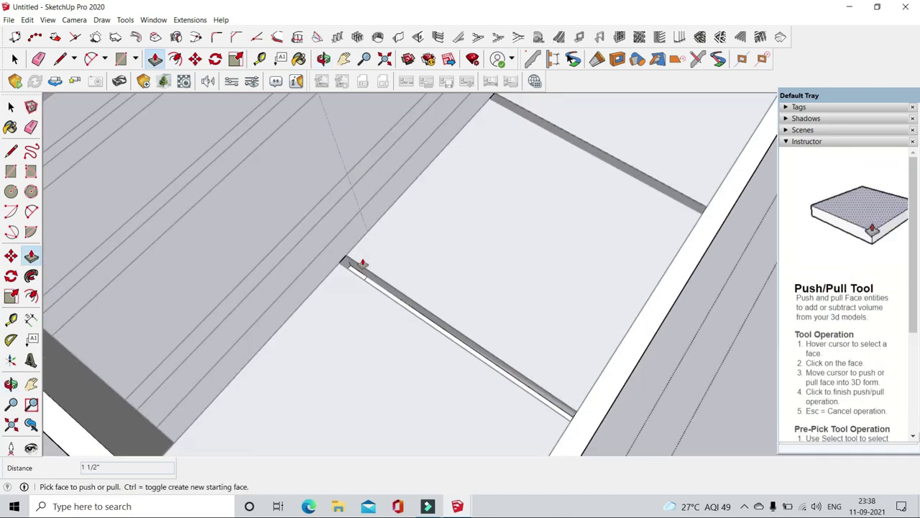
{"action": "middle_click_drag", "start_coordinate": [580, 399], "coordinate": [553, 207]}
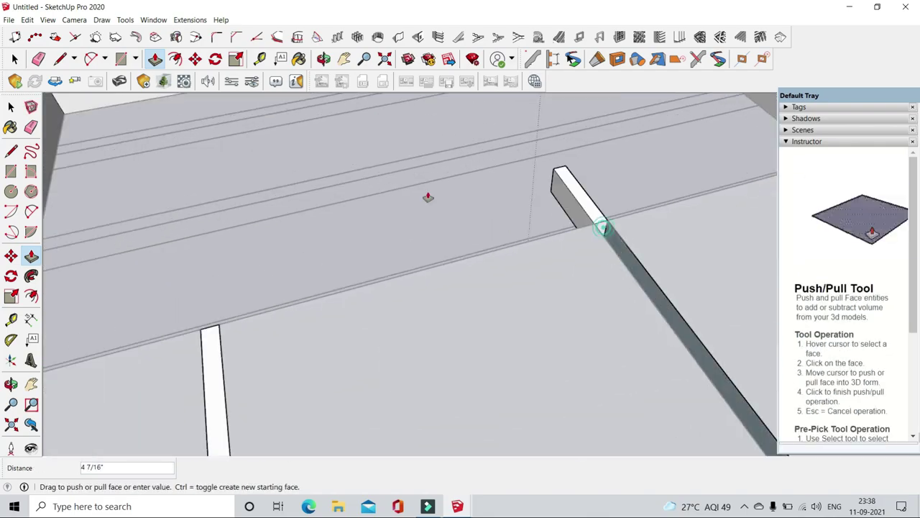
{"action": "scroll", "coordinate": [427, 197], "scroll_direction": "down", "scroll_amount": 3}
{"action": "mouse_move", "coordinate": [545, 274]}
{"action": "middle_mouse_down"}
{"action": "mouse_move", "coordinate": [494, 230]}
{"action": "mouse_move", "coordinate": [558, 312]}
{"action": "mouse_move", "coordinate": [576, 211]}
{"action": "middle_mouse_up"}
{"action": "key", "text": "space"}
{"action": "scroll", "coordinate": [576, 212], "scroll_direction": "down", "scroll_amount": 2}
{"action": "scroll", "coordinate": [433, 251], "scroll_direction": "up", "scroll_amount": 3}
{"action": "middle_click_drag", "start_coordinate": [446, 216], "coordinate": [434, 251]}
- Inside the shelf group, draw a 5'9" by 1 1/2" strip across the compartment
{"action": "scroll", "coordinate": [434, 251], "scroll_direction": "up", "scroll_amount": 2}
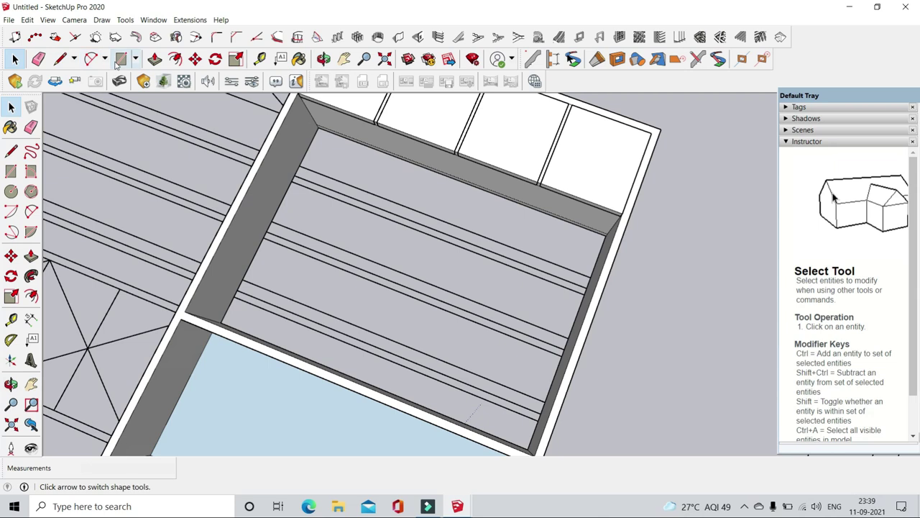
{"action": "left_click", "coordinate": [121, 58]}
{"action": "scroll", "coordinate": [300, 187], "scroll_direction": "up", "scroll_amount": 3}
{"action": "left_click", "coordinate": [299, 187]}
{"action": "mouse_move", "coordinate": [300, 187]}
{"action": "middle_mouse_down"}
{"action": "mouse_move", "coordinate": [374, 197]}
{"action": "mouse_move", "coordinate": [546, 144]}
{"action": "middle_mouse_up"}
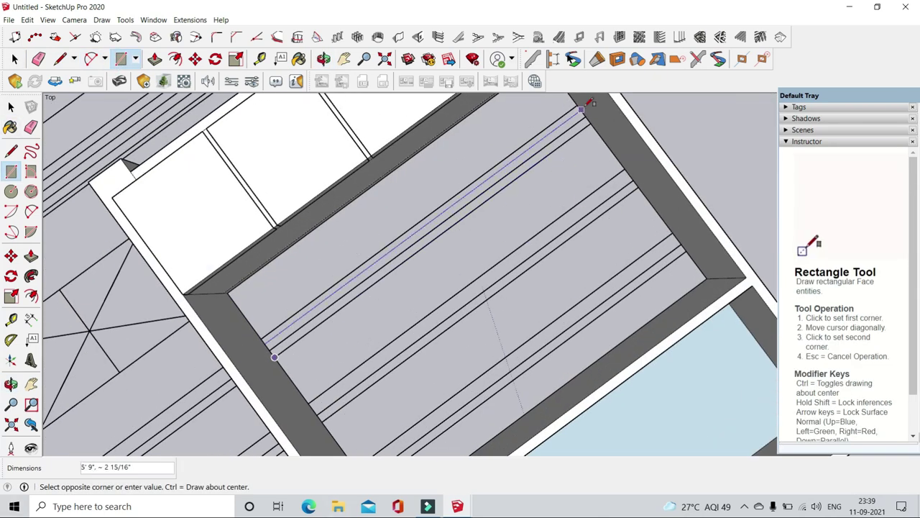
{"action": "key", "text": "space"}
{"action": "double_click", "coordinate": [647, 158]}
{"action": "left_click", "coordinate": [121, 59]}
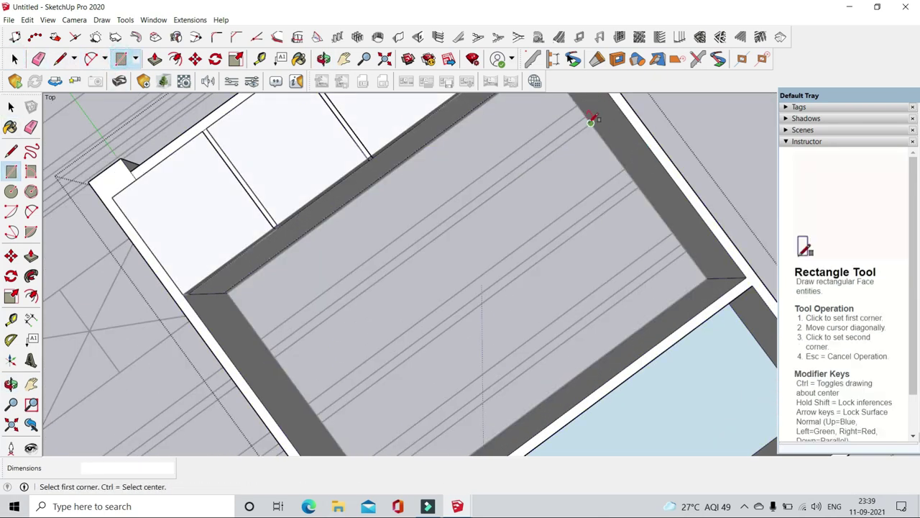
{"action": "left_click", "coordinate": [270, 348]}
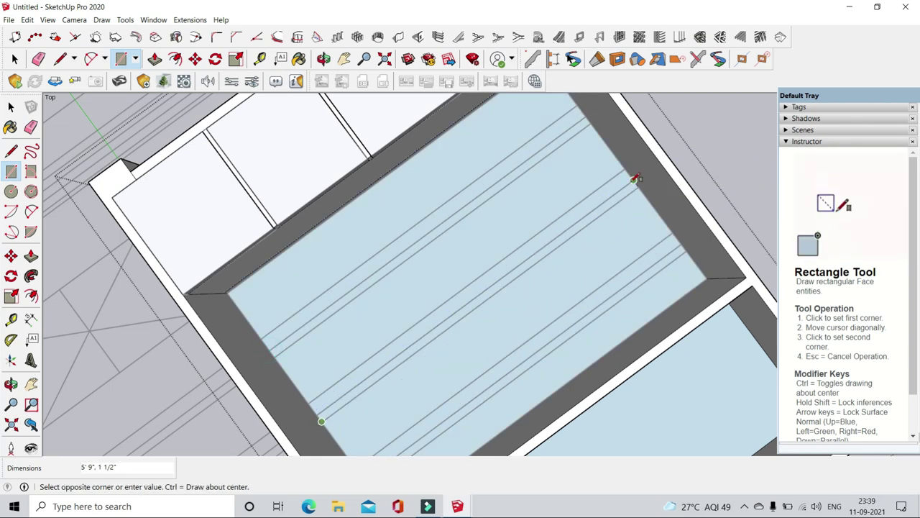
- Pull the new strip up into a shelf board
{"action": "mouse_move", "coordinate": [689, 249]}
{"action": "middle_mouse_down"}
{"action": "mouse_move", "coordinate": [434, 366]}
{"action": "mouse_move", "coordinate": [223, 185]}
{"action": "middle_mouse_up"}
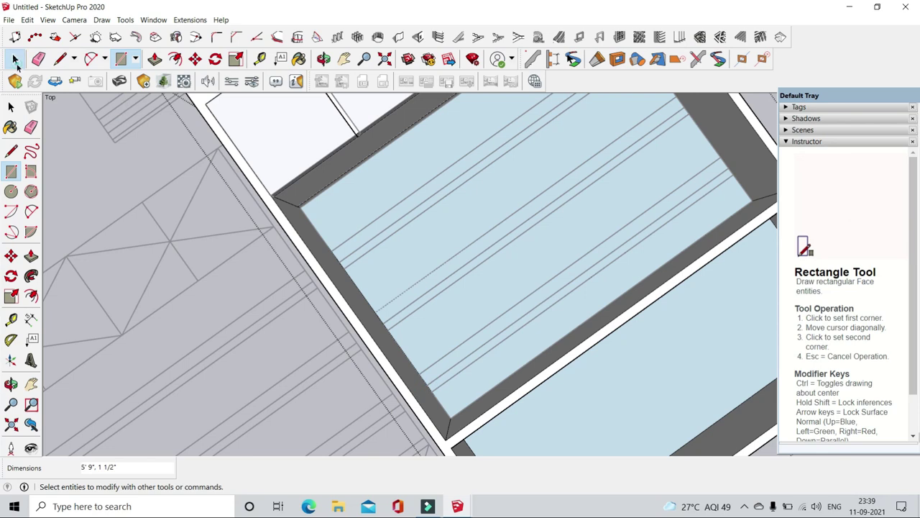
{"action": "left_click", "coordinate": [15, 59]}
{"action": "left_click", "coordinate": [500, 243]}
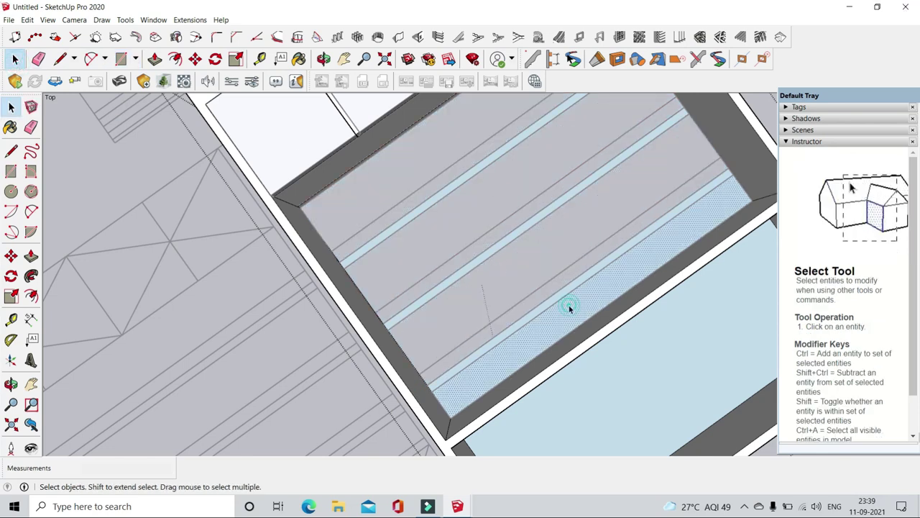
{"action": "key", "text": "p"}
{"action": "left_click_drag", "start_coordinate": [374, 263], "coordinate": [321, 253]}
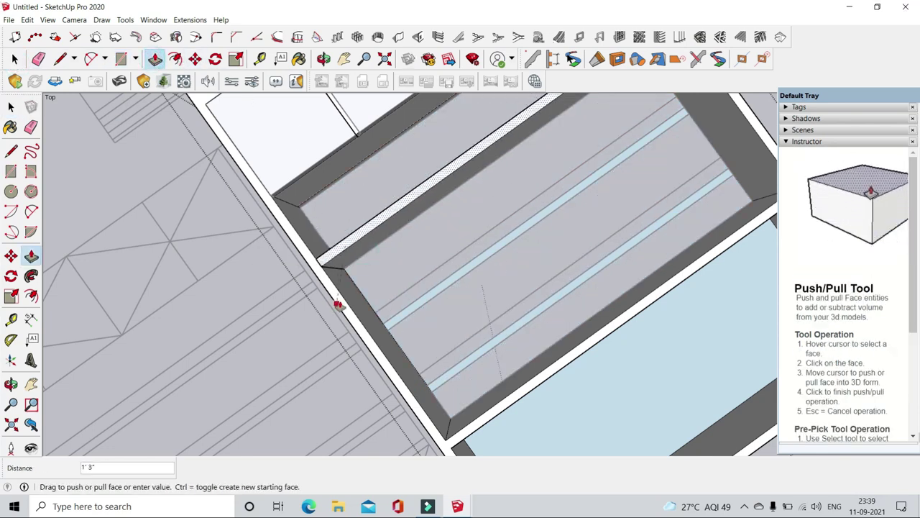
{"action": "scroll", "coordinate": [383, 358], "scroll_direction": "down", "scroll_amount": 5}
{"action": "middle_click_drag", "start_coordinate": [383, 357], "coordinate": [422, 246]}
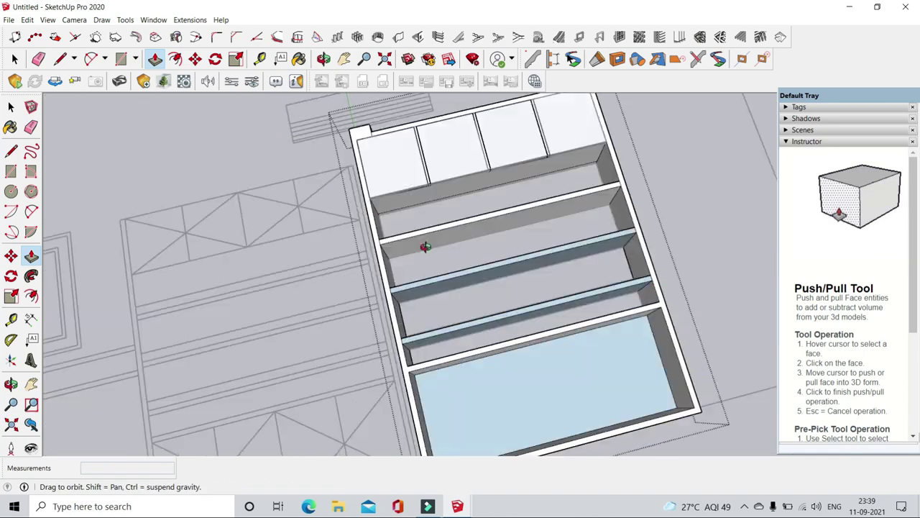
- Exit the group and orbit to view the shelf unit from above
{"action": "scroll", "coordinate": [421, 247], "scroll_direction": "down", "scroll_amount": 3}
{"action": "key", "text": "space"}
{"action": "key", "text": "Escape"}
{"action": "scroll", "coordinate": [490, 291], "scroll_direction": "down", "scroll_amount": 2}
{"action": "right_click", "coordinate": [490, 291]}
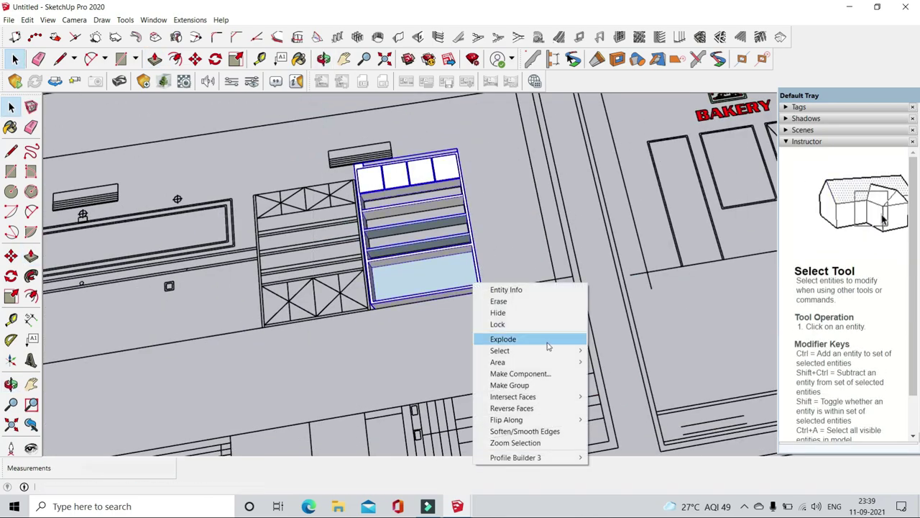
{"action": "middle_click_drag", "start_coordinate": [489, 291], "coordinate": [530, 382]}
- Rotate the shelving unit 90° so it stands upright
{"action": "left_click", "coordinate": [215, 58]}
{"action": "scroll", "coordinate": [426, 308], "scroll_direction": "up", "scroll_amount": 3}
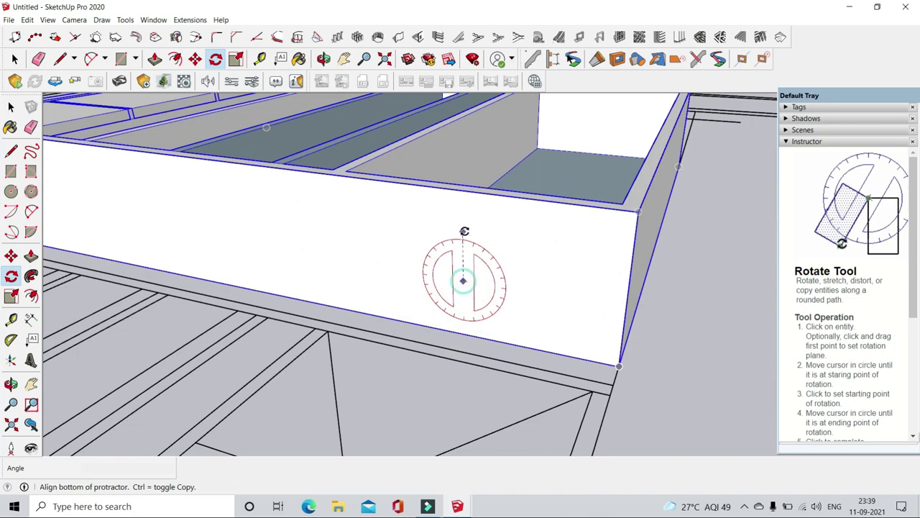
{"action": "left_click_drag", "start_coordinate": [463, 278], "coordinate": [468, 232]}
{"action": "left_click", "coordinate": [530, 292]}
- Move the upright shelving unit over to the bakery wall
{"action": "key", "text": "m"}
{"action": "left_click", "coordinate": [517, 395]}
{"action": "scroll", "coordinate": [517, 395], "scroll_direction": "down", "scroll_amount": 2}
{"action": "mouse_move", "coordinate": [517, 395]}
{"action": "middle_mouse_down"}
{"action": "mouse_move", "coordinate": [469, 297]}
{"action": "mouse_move", "coordinate": [625, 280]}
{"action": "middle_mouse_up"}
{"action": "scroll", "coordinate": [469, 296], "scroll_direction": "down", "scroll_amount": 3}
{"action": "scroll", "coordinate": [468, 296], "scroll_direction": "down", "scroll_amount": 5}
{"action": "scroll", "coordinate": [469, 296], "scroll_direction": "up", "scroll_amount": 4}
{"action": "middle_click_drag", "start_coordinate": [670, 392], "coordinate": [668, 302]}
{"action": "scroll", "coordinate": [668, 302], "scroll_direction": "up", "scroll_amount": 5}
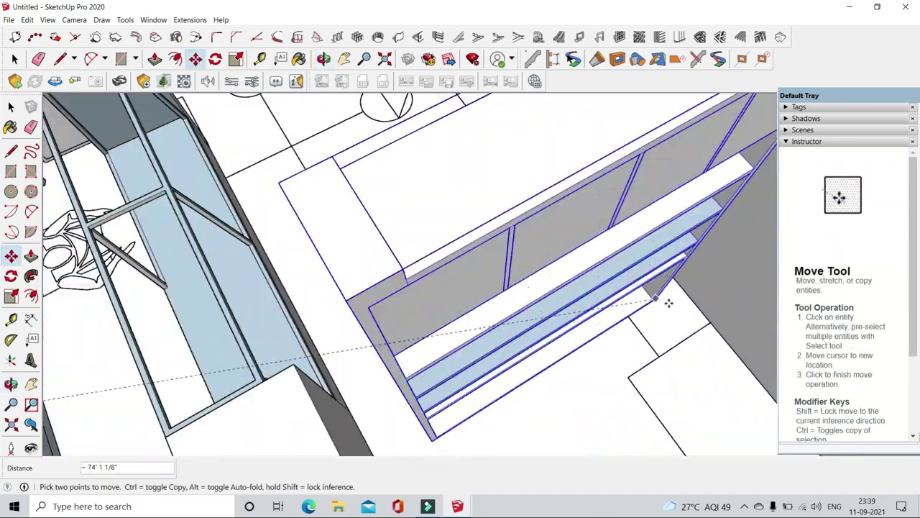
{"action": "scroll", "coordinate": [708, 321], "scroll_direction": "up", "scroll_amount": 2}
{"action": "middle_click_drag", "start_coordinate": [717, 352], "coordinate": [436, 185]}
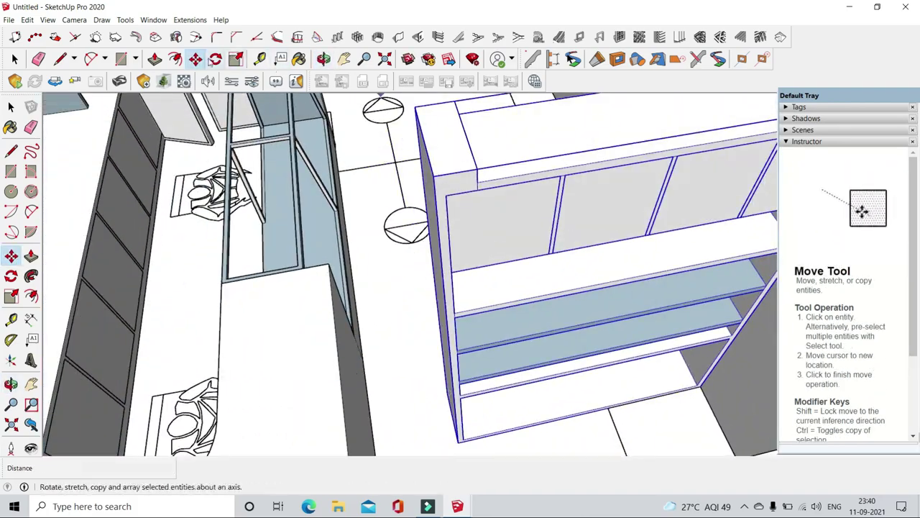
- Rotate the shelving unit again so it lines up with the wall
{"action": "left_click", "coordinate": [215, 58]}
{"action": "scroll", "coordinate": [596, 273], "scroll_direction": "down", "scroll_amount": 5}
{"action": "scroll", "coordinate": [600, 317], "scroll_direction": "up", "scroll_amount": 2}
{"action": "scroll", "coordinate": [601, 316], "scroll_direction": "up", "scroll_amount": 5}
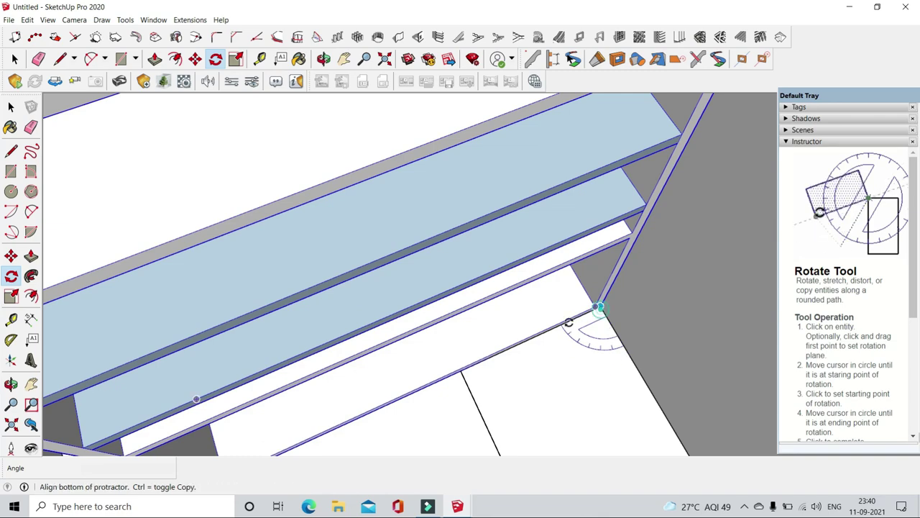
{"action": "left_click", "coordinate": [527, 340]}
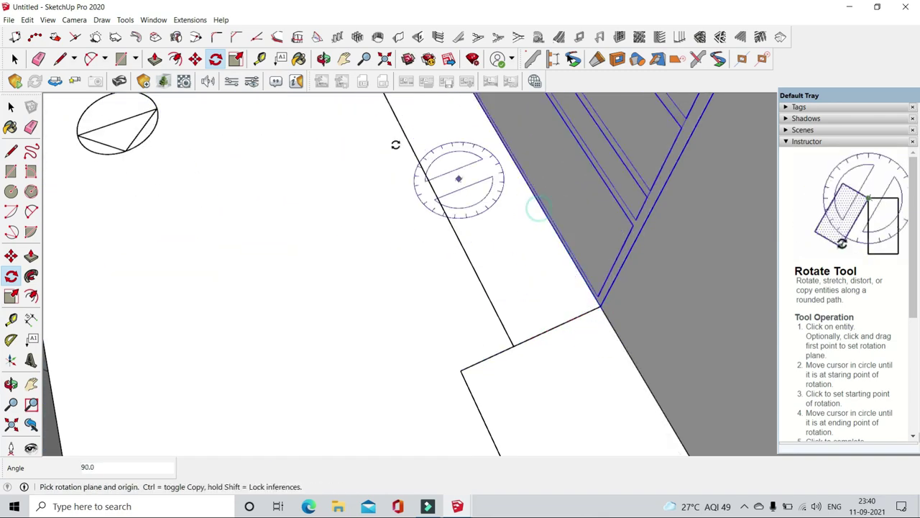
{"action": "left_click", "coordinate": [195, 58]}
{"action": "scroll", "coordinate": [496, 338], "scroll_direction": "down", "scroll_amount": 5}
{"action": "scroll", "coordinate": [501, 342], "scroll_direction": "up", "scroll_amount": 2}
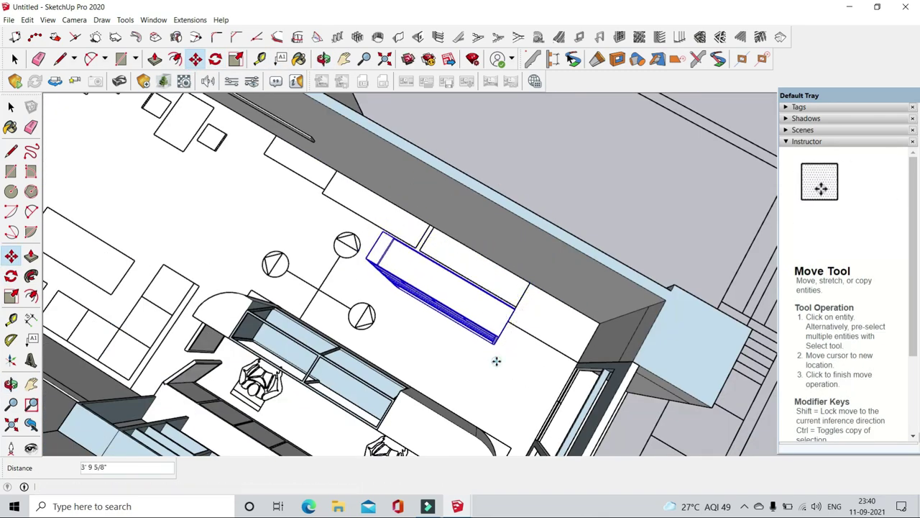
{"action": "scroll", "coordinate": [496, 361], "scroll_direction": "up", "scroll_amount": 3}
{"action": "scroll", "coordinate": [470, 309], "scroll_direction": "up", "scroll_amount": 2}
{"action": "scroll", "coordinate": [497, 323], "scroll_direction": "down", "scroll_amount": 5}
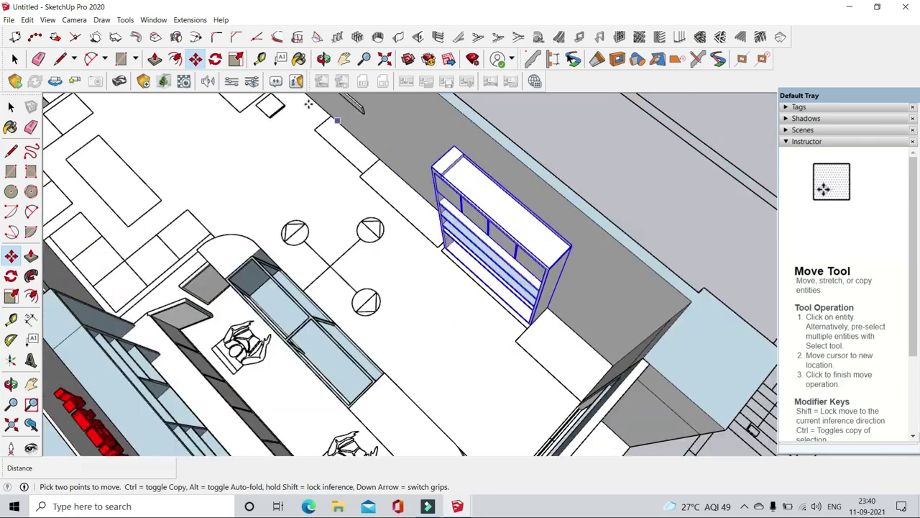
- Scale the shelving unit up to fit against the wall
{"action": "key", "text": "s"}
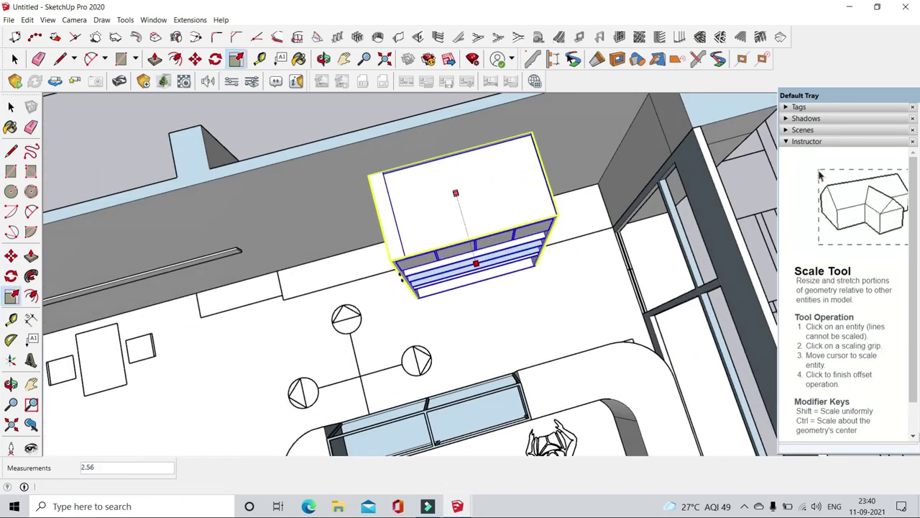
{"action": "left_click", "coordinate": [367, 275]}
{"action": "key", "text": "space"}
{"action": "middle_click_drag", "start_coordinate": [367, 275], "coordinate": [451, 217]}
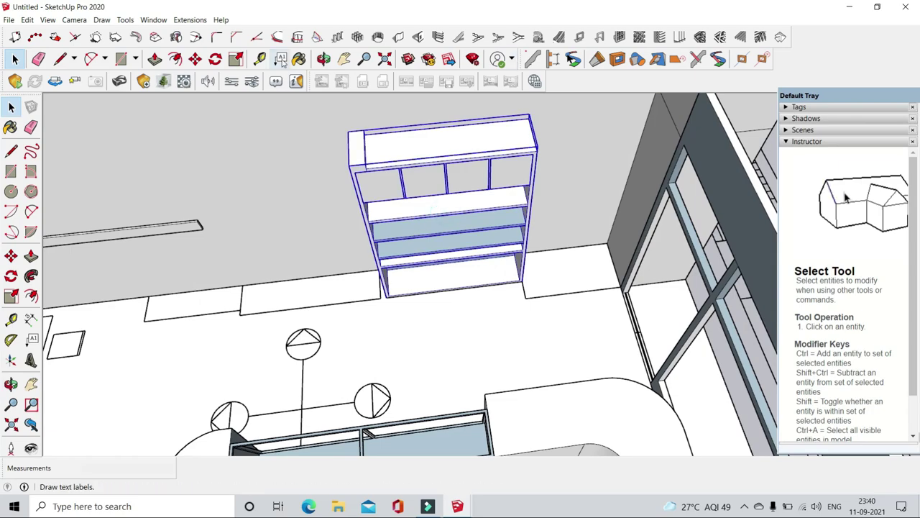
{"action": "key", "text": "m"}
{"action": "scroll", "coordinate": [374, 312], "scroll_direction": "up", "scroll_amount": 3}
{"action": "scroll", "coordinate": [483, 308], "scroll_direction": "up", "scroll_amount": 3}
{"action": "scroll", "coordinate": [345, 314], "scroll_direction": "up", "scroll_amount": 2}
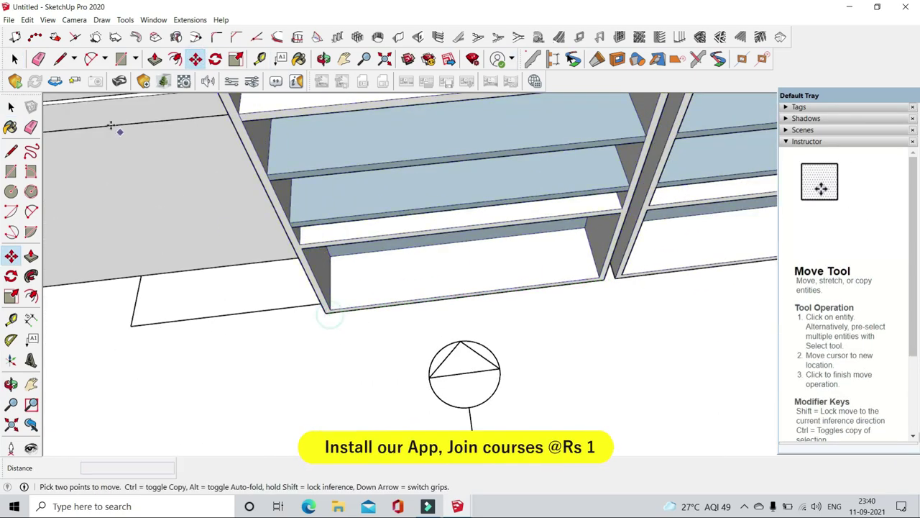
- Copy the shelf group's top panels down to the bottom of the cabinet
{"action": "key", "text": "space"}
{"action": "scroll", "coordinate": [431, 251], "scroll_direction": "down", "scroll_amount": 5}
{"action": "scroll", "coordinate": [630, 231], "scroll_direction": "up", "scroll_amount": 3}
{"action": "scroll", "coordinate": [409, 197], "scroll_direction": "up", "scroll_amount": 3}
{"action": "left_click", "coordinate": [408, 197]}
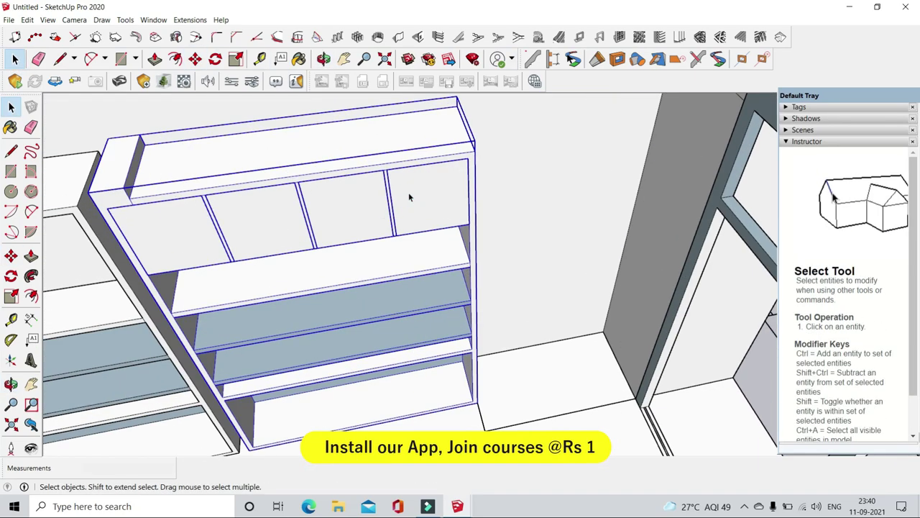
{"action": "scroll", "coordinate": [409, 196], "scroll_direction": "down", "scroll_amount": 2}
{"action": "double_click", "coordinate": [407, 195]}
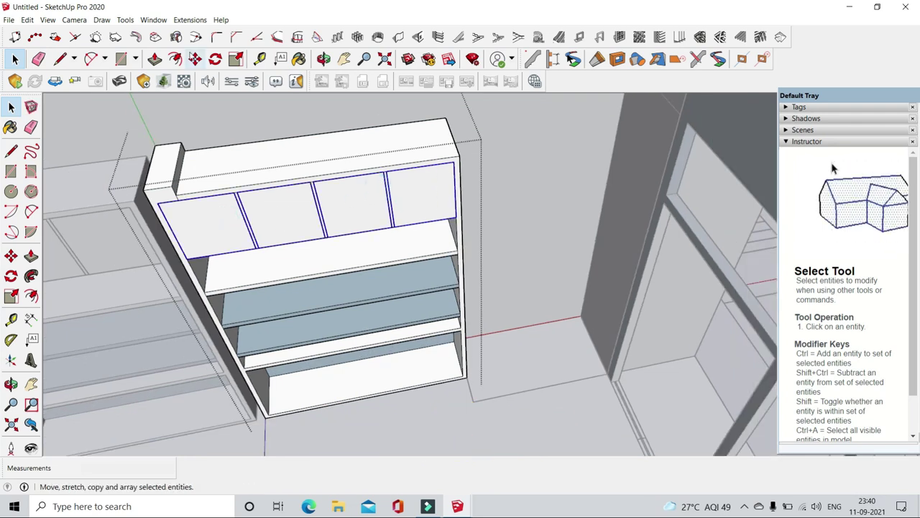
{"action": "key", "text": "m"}
{"action": "scroll", "coordinate": [445, 216], "scroll_direction": "up", "scroll_amount": 2}
{"action": "left_click", "coordinate": [453, 227]}
{"action": "key", "text": "ctrl"}
{"action": "scroll", "coordinate": [453, 228], "scroll_direction": "down", "scroll_amount": 3}
{"action": "scroll", "coordinate": [464, 316], "scroll_direction": "up", "scroll_amount": 3}
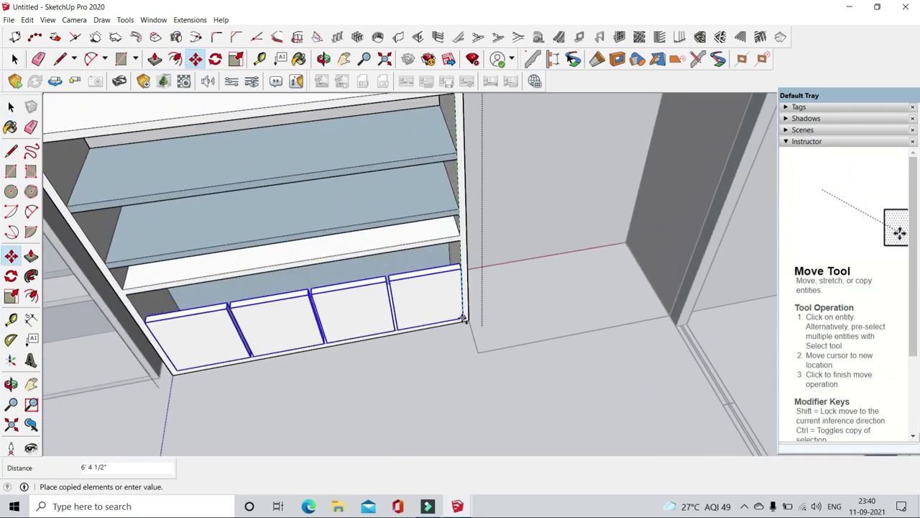
- Resize the copied panels to fit the lower cabinet, then clear the selection
{"action": "left_click", "coordinate": [237, 62]}
{"action": "scroll", "coordinate": [374, 216], "scroll_direction": "up", "scroll_amount": 3}
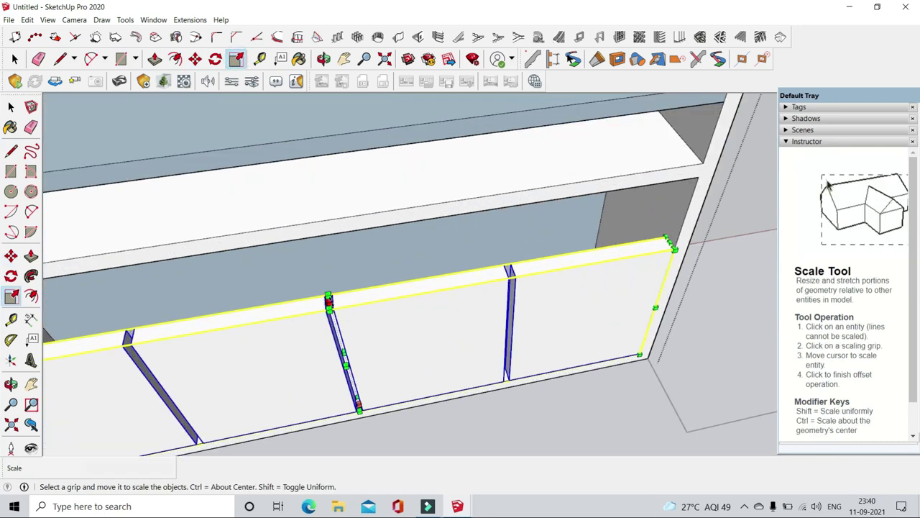
{"action": "scroll", "coordinate": [374, 216], "scroll_direction": "down", "scroll_amount": 3}
{"action": "left_click", "coordinate": [15, 58]}
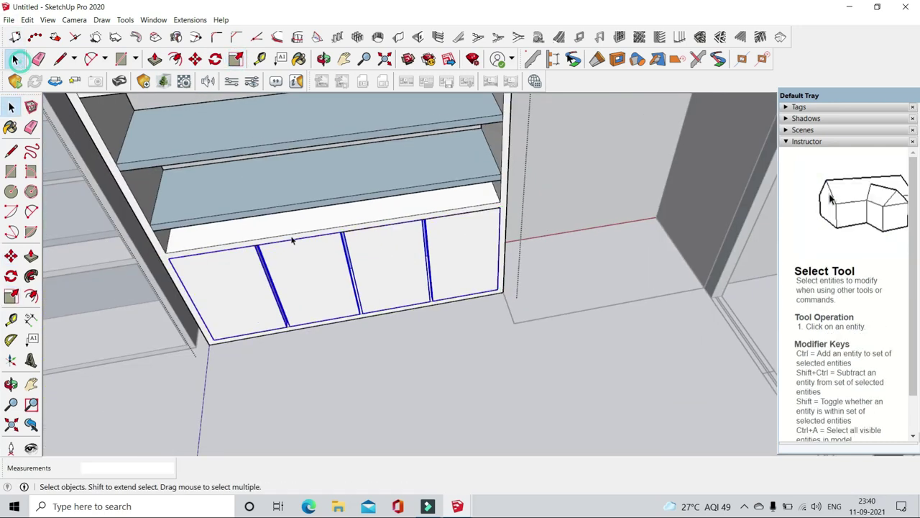
{"action": "scroll", "coordinate": [324, 252], "scroll_direction": "down", "scroll_amount": 3}
- Draw thin rectangular divider strips across the lower cabinet front to form four doors
{"action": "left_click", "coordinate": [121, 59]}
{"action": "scroll", "coordinate": [410, 309], "scroll_direction": "up", "scroll_amount": 4}
{"action": "left_click", "coordinate": [410, 311]}
{"action": "scroll", "coordinate": [410, 310], "scroll_direction": "down", "scroll_amount": 1}
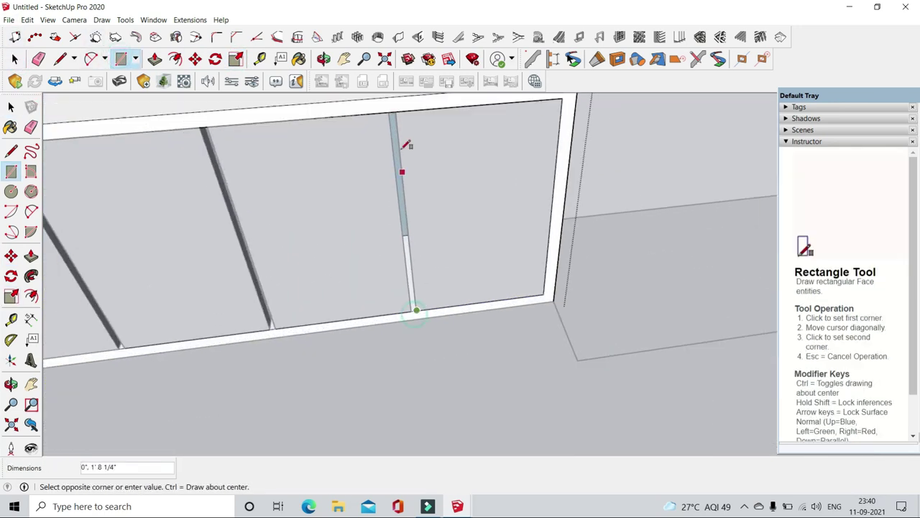
{"action": "left_click", "coordinate": [390, 111]}
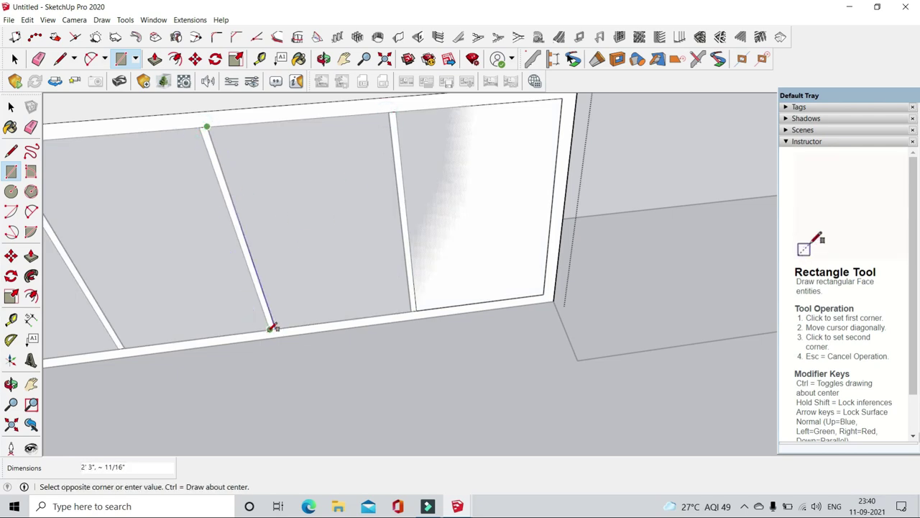
{"action": "left_click", "coordinate": [273, 327]}
{"action": "scroll", "coordinate": [261, 210], "scroll_direction": "down", "scroll_amount": 2}
{"action": "left_click", "coordinate": [342, 347]}
{"action": "scroll", "coordinate": [331, 360], "scroll_direction": "up", "scroll_amount": 2}
{"action": "key", "text": "space"}
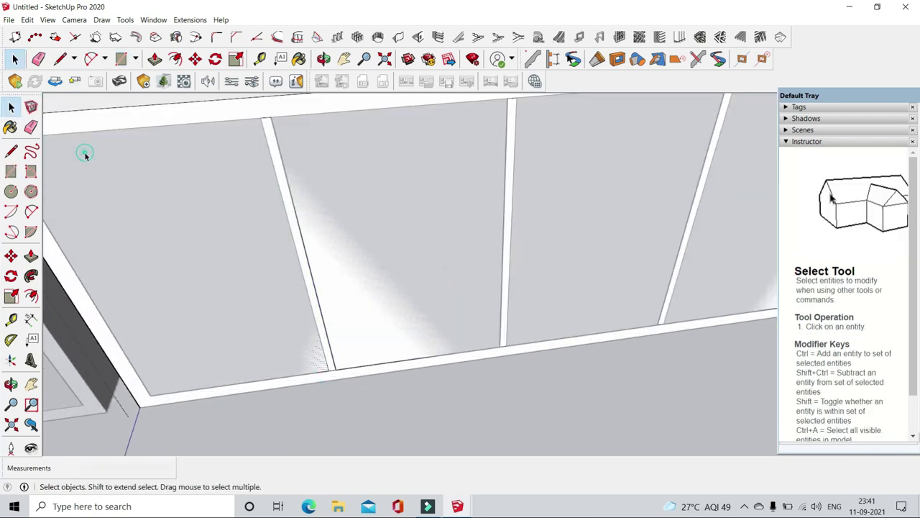
{"action": "scroll", "coordinate": [584, 199], "scroll_direction": "down", "scroll_amount": 2}
{"action": "scroll", "coordinate": [493, 314], "scroll_direction": "down", "scroll_amount": 2}
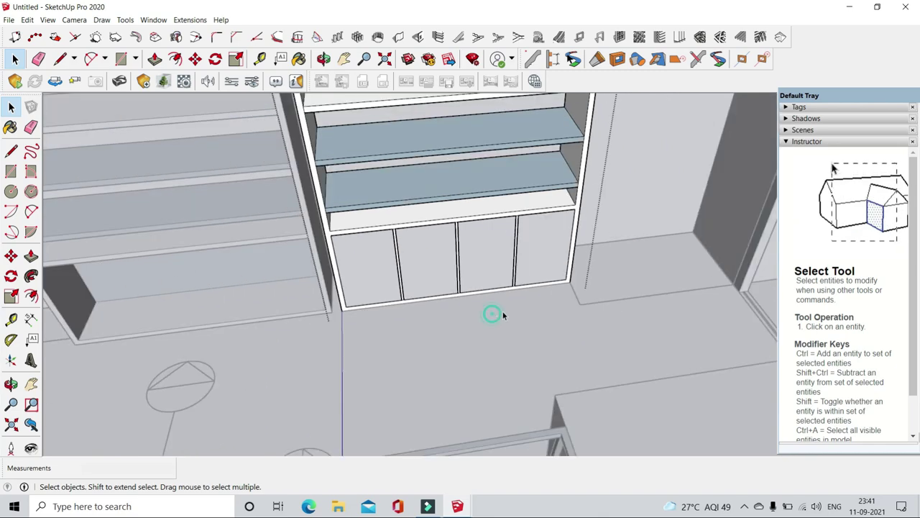
{"action": "scroll", "coordinate": [554, 294], "scroll_direction": "down", "scroll_amount": 2}
{"action": "middle_click_drag", "start_coordinate": [554, 294], "coordinate": [466, 242]}
- Copy the shelving unit and place the copy against the original's right side
{"action": "left_click", "coordinate": [530, 238]}
{"action": "middle_click_drag", "start_coordinate": [530, 239], "coordinate": [247, 108]}
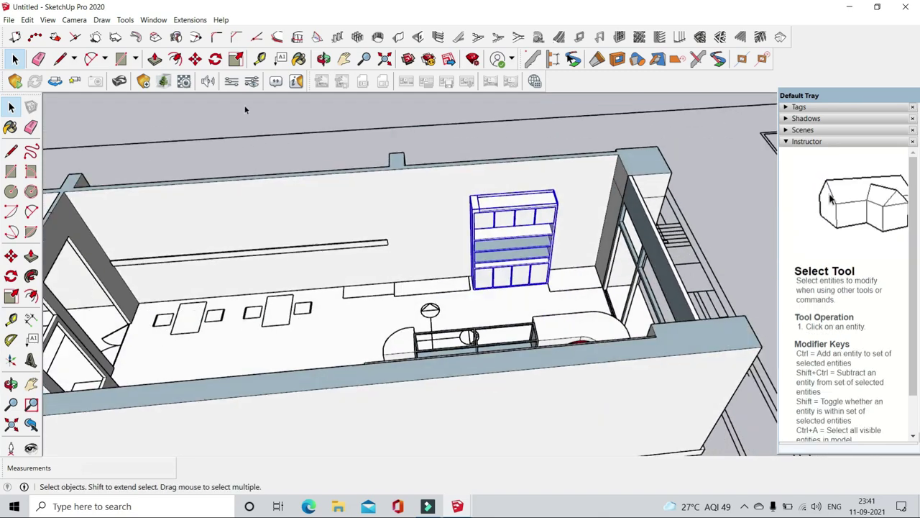
{"action": "key", "text": "m"}
{"action": "scroll", "coordinate": [489, 294], "scroll_direction": "up", "scroll_amount": 3}
{"action": "key", "text": "ctrl"}
{"action": "left_click", "coordinate": [406, 289]}
{"action": "left_click", "coordinate": [536, 295]}
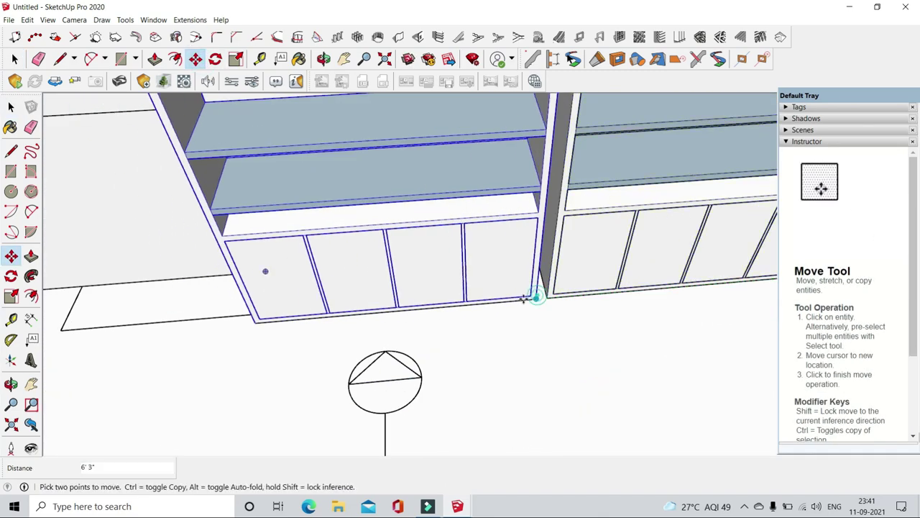
{"action": "key", "text": "space"}
- Orbit overhead to inspect the two side-by-side shelving units
{"action": "scroll", "coordinate": [532, 295], "scroll_direction": "down", "scroll_amount": 5}
{"action": "middle_click_drag", "start_coordinate": [388, 287], "coordinate": [444, 306]}
{"action": "middle_click_drag", "start_coordinate": [460, 309], "coordinate": [456, 298]}
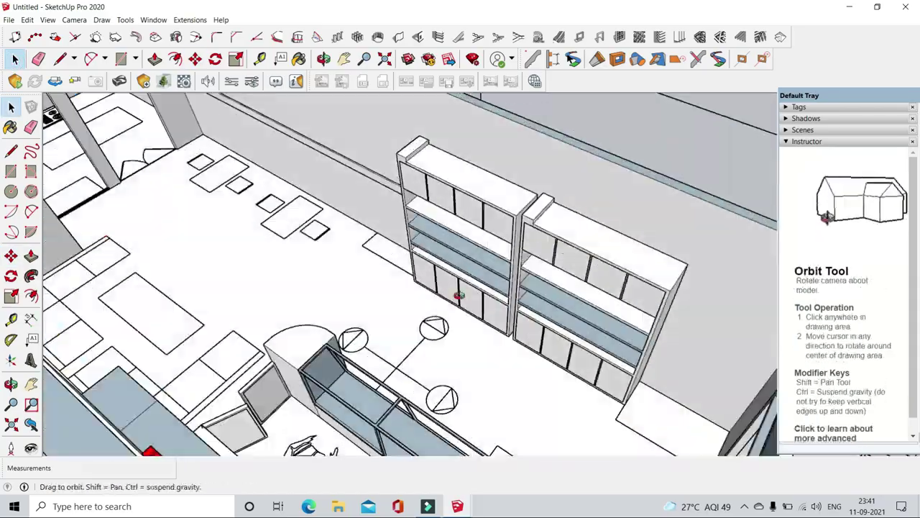
{"action": "scroll", "coordinate": [510, 198], "scroll_direction": "down", "scroll_amount": 3}
{"action": "mouse_move", "coordinate": [509, 198]}
{"action": "middle_mouse_down"}
{"action": "mouse_move", "coordinate": [520, 220]}
{"action": "mouse_move", "coordinate": [654, 243]}
{"action": "mouse_move", "coordinate": [561, 302]}
{"action": "middle_mouse_up"}
{"action": "scroll", "coordinate": [551, 304], "scroll_direction": "up", "scroll_amount": 3}
{"action": "scroll", "coordinate": [529, 305], "scroll_direction": "up", "scroll_amount": 3}
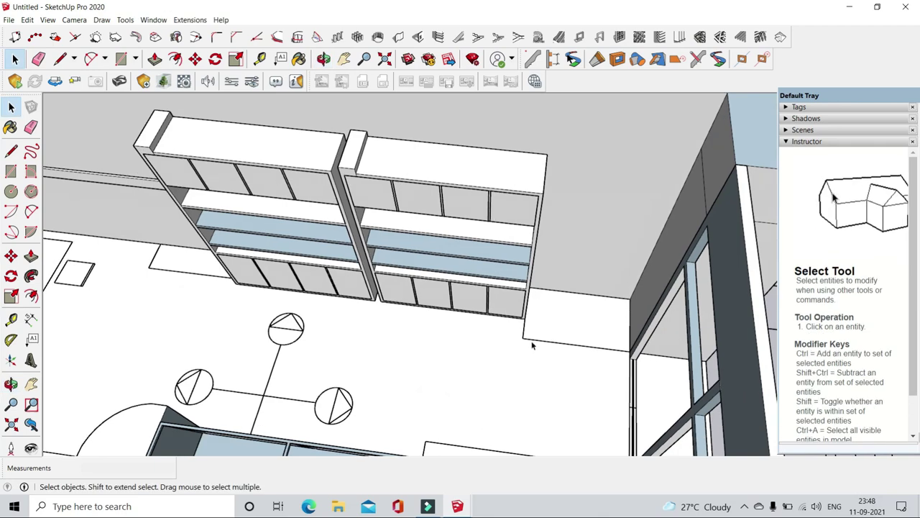
{"action": "scroll", "coordinate": [546, 286], "scroll_direction": "down", "scroll_amount": 3}
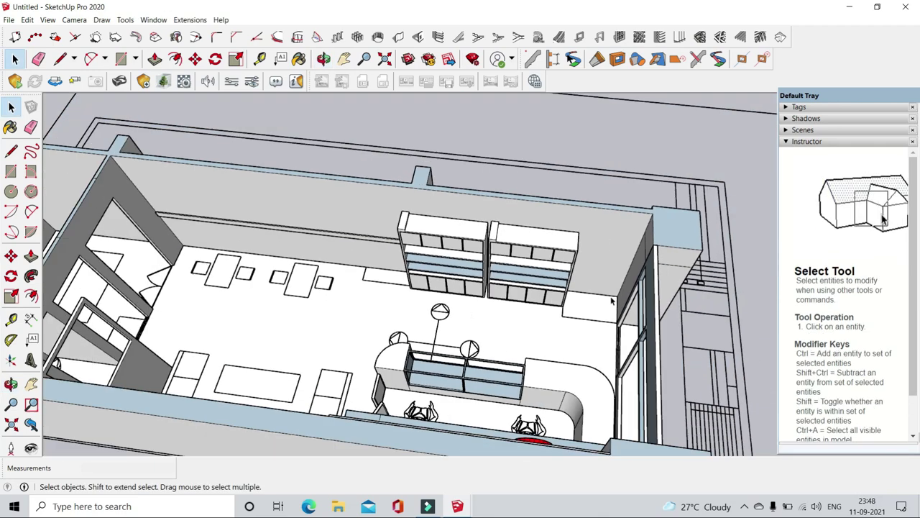
{"action": "middle_click_drag", "start_coordinate": [546, 287], "coordinate": [525, 283]}
{"action": "scroll", "coordinate": [514, 282], "scroll_direction": "up", "scroll_amount": 3}
{"action": "scroll", "coordinate": [504, 279], "scroll_direction": "up", "scroll_amount": 3}
- Inside the wall strip group, draw a rectangle and push/pull it into a 1 1/2" slab
{"action": "scroll", "coordinate": [504, 279], "scroll_direction": "up", "scroll_amount": 1}
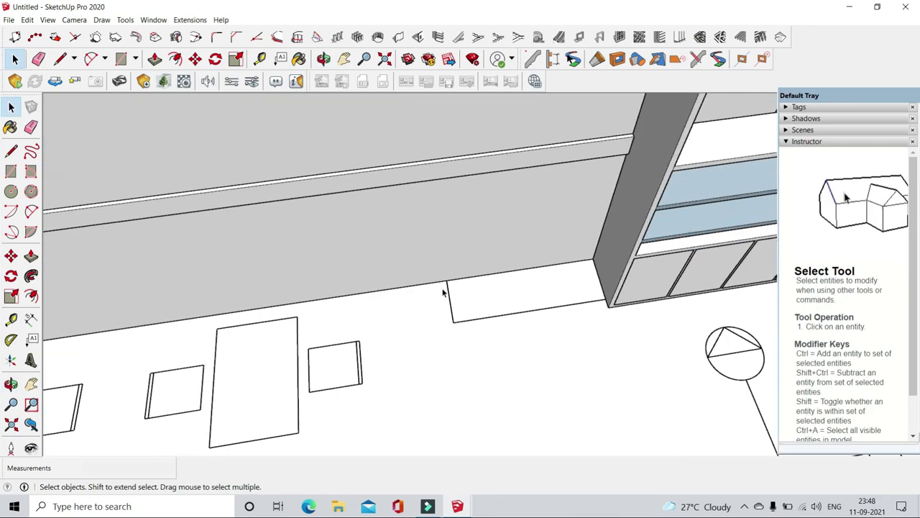
{"action": "double_click", "coordinate": [459, 164]}
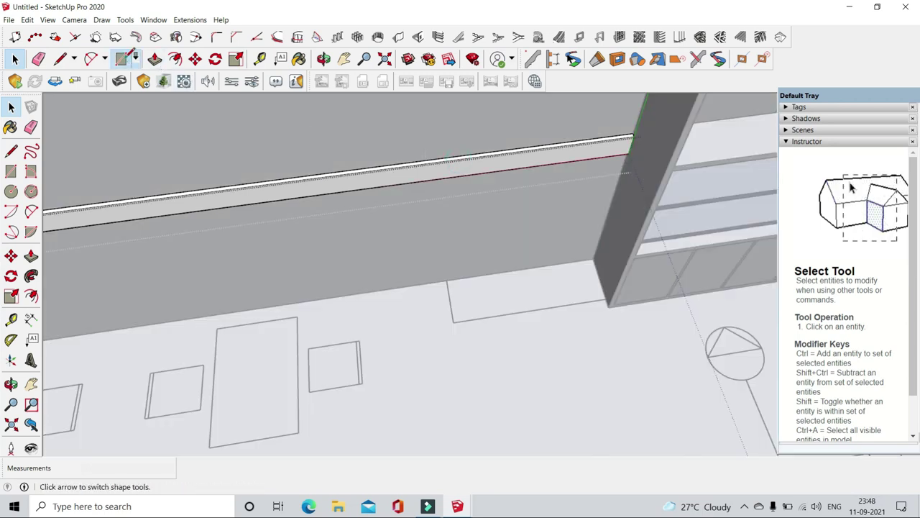
{"action": "left_click", "coordinate": [122, 58]}
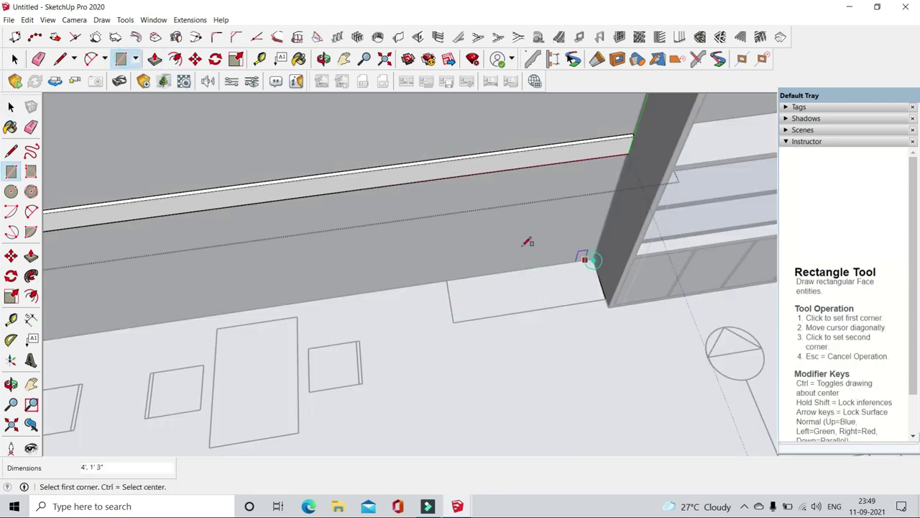
{"action": "left_click", "coordinate": [155, 58]}
{"action": "scroll", "coordinate": [461, 323], "scroll_direction": "up", "scroll_amount": 2}
{"action": "left_click_drag", "start_coordinate": [460, 321], "coordinate": [467, 312]}
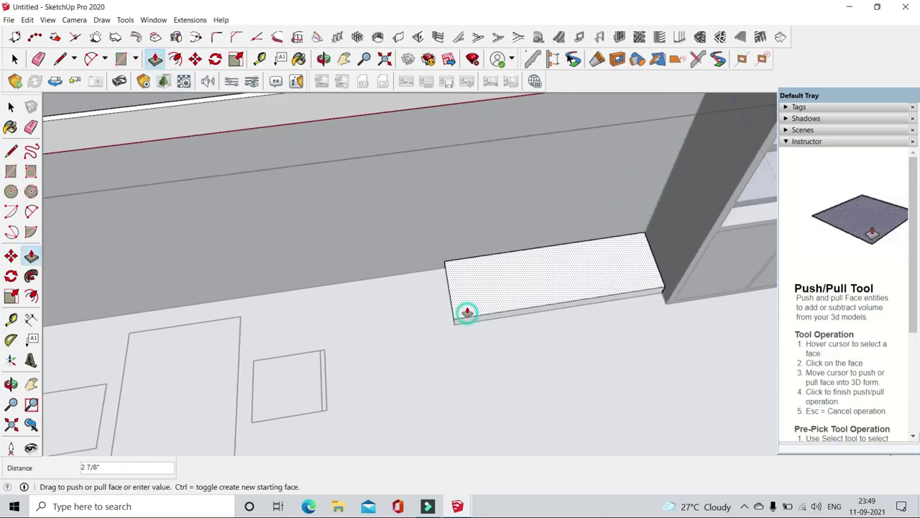
{"action": "type", "text": "5"}
{"action": "key", "text": "Return"}
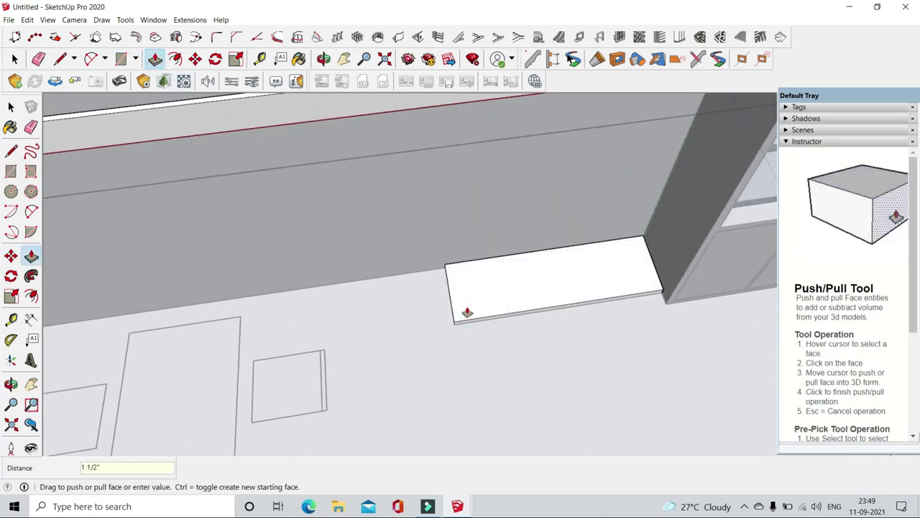
{"action": "key", "text": "space"}
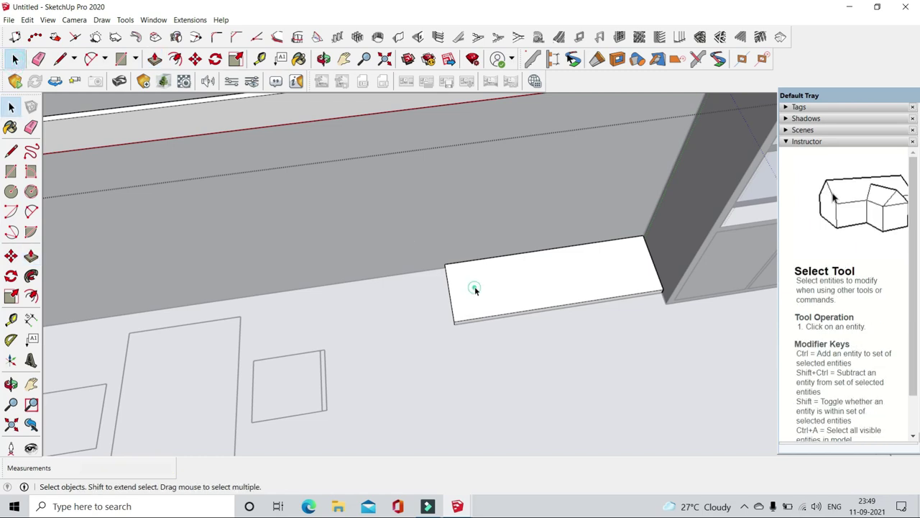
- Move the slab up onto the wall beside the shelving units as a shelf
{"action": "left_click", "coordinate": [474, 289]}
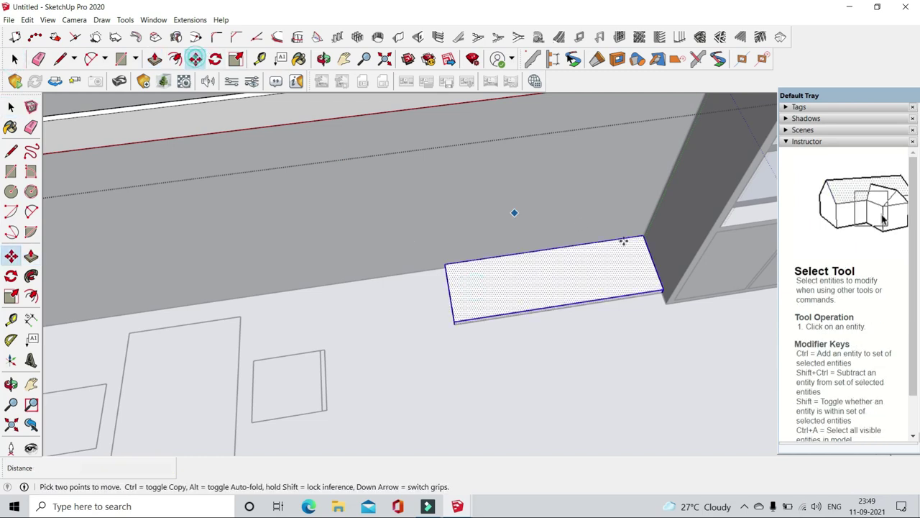
{"action": "scroll", "coordinate": [624, 242], "scroll_direction": "down", "scroll_amount": 3}
{"action": "left_click", "coordinate": [636, 238]}
{"action": "mouse_move", "coordinate": [676, 164]}
{"action": "middle_mouse_down"}
{"action": "mouse_move", "coordinate": [692, 27]}
{"action": "mouse_move", "coordinate": [650, 302]}
{"action": "mouse_move", "coordinate": [641, 185]}
{"action": "middle_mouse_up"}
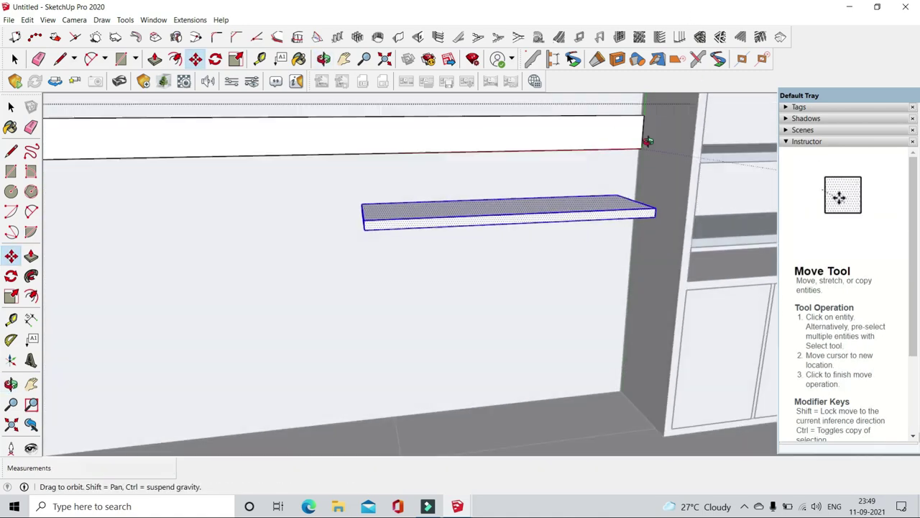
{"action": "scroll", "coordinate": [625, 180], "scroll_direction": "up", "scroll_amount": 3}
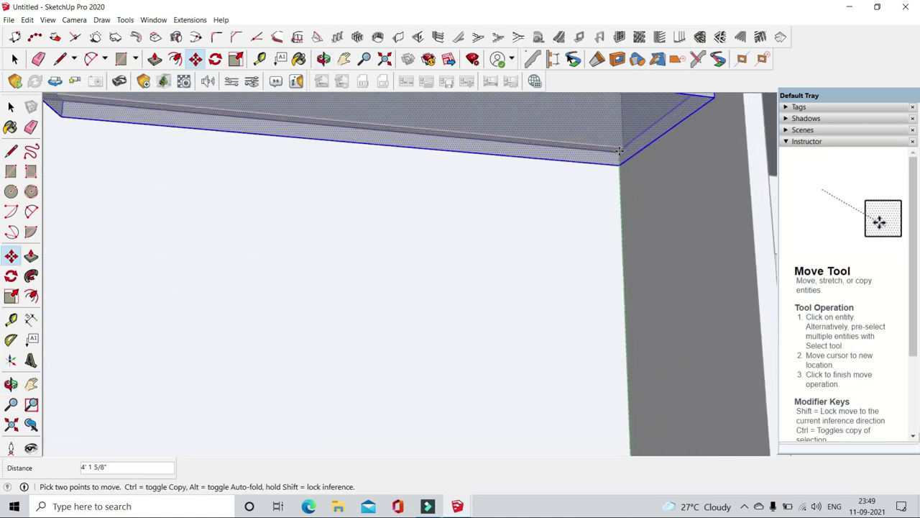
{"action": "scroll", "coordinate": [621, 151], "scroll_direction": "up", "scroll_amount": 1}
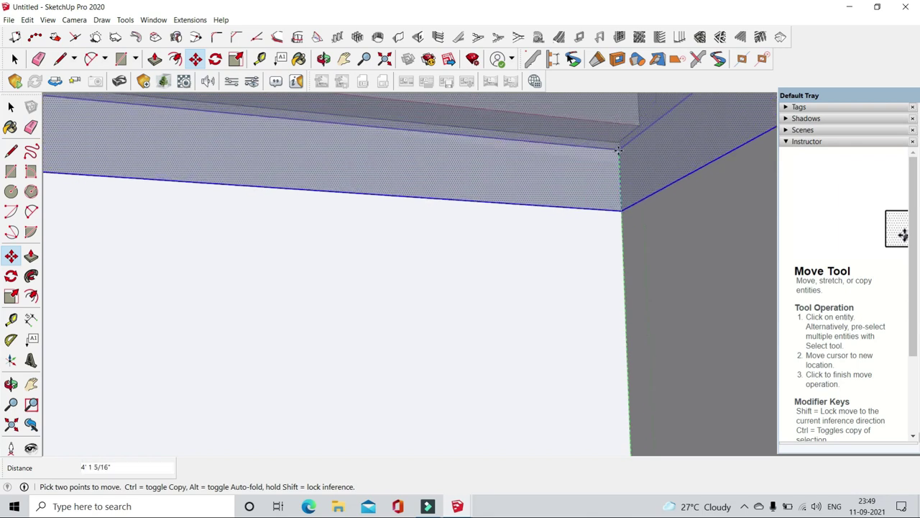
{"action": "left_click", "coordinate": [618, 140]}
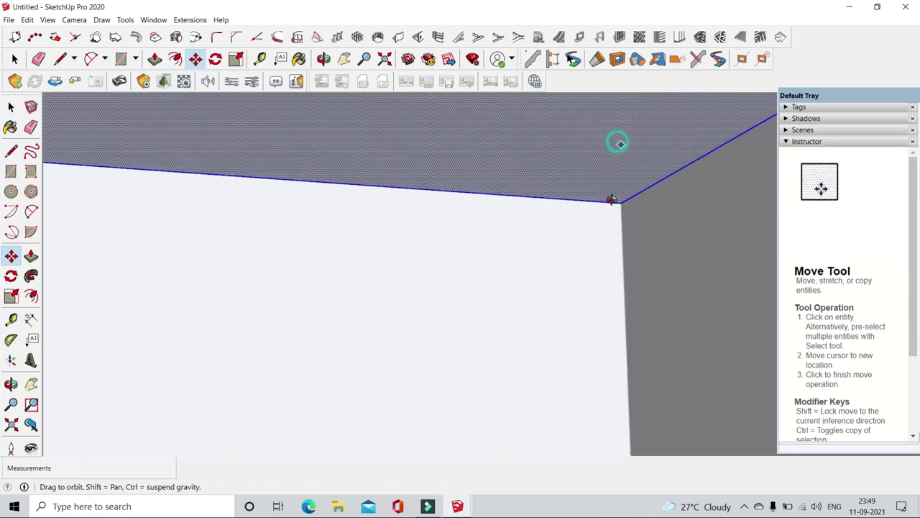
{"action": "scroll", "coordinate": [604, 216], "scroll_direction": "down", "scroll_amount": 3}
{"action": "scroll", "coordinate": [586, 266], "scroll_direction": "down", "scroll_amount": 2}
{"action": "scroll", "coordinate": [576, 226], "scroll_direction": "down", "scroll_amount": 2}
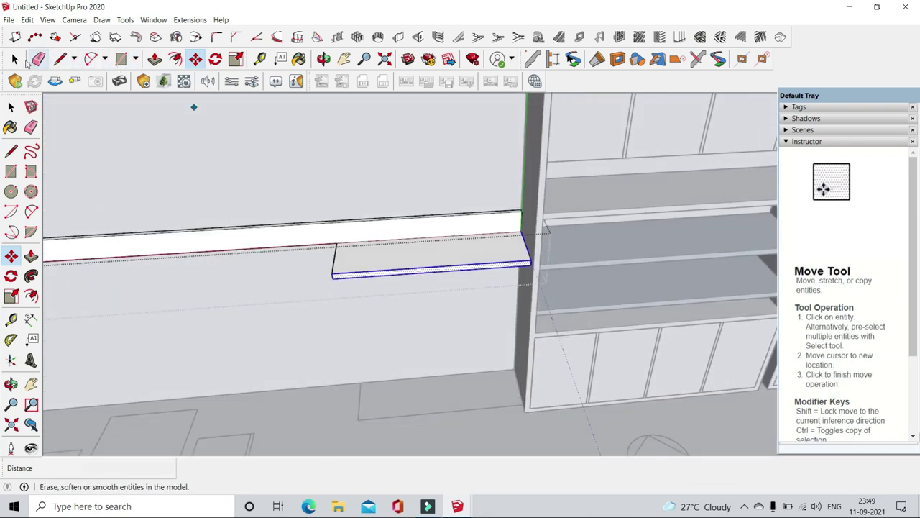
{"action": "left_click", "coordinate": [15, 59]}
{"action": "scroll", "coordinate": [397, 304], "scroll_direction": "down", "scroll_amount": 5}
- Orbit and zoom around the building to an overhead view of the layout
{"action": "mouse_move", "coordinate": [397, 304]}
{"action": "middle_mouse_down"}
{"action": "mouse_move", "coordinate": [489, 199]}
{"action": "mouse_move", "coordinate": [426, 295]}
{"action": "mouse_move", "coordinate": [242, 274]}
{"action": "middle_mouse_up"}
{"action": "scroll", "coordinate": [425, 295], "scroll_direction": "down", "scroll_amount": 5}
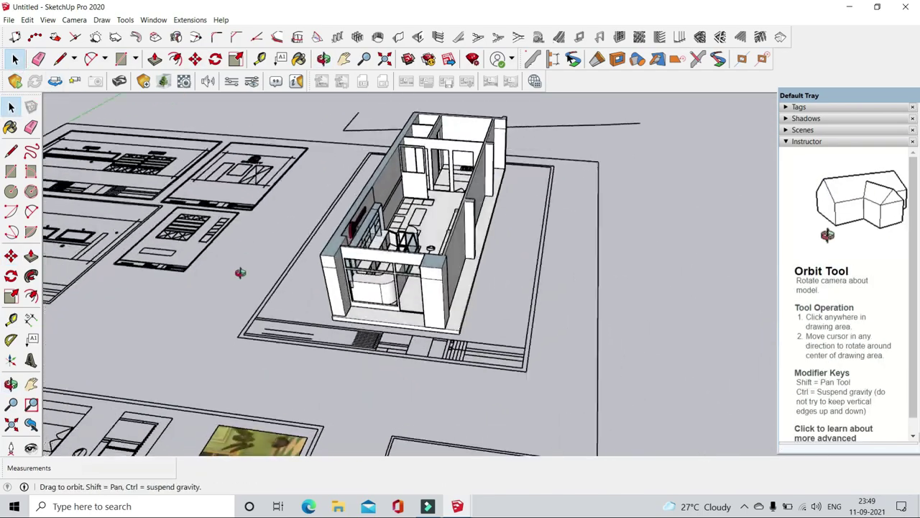
{"action": "scroll", "coordinate": [617, 283], "scroll_direction": "up", "scroll_amount": 3}
{"action": "middle_click_drag", "start_coordinate": [617, 284], "coordinate": [647, 309]}
{"action": "scroll", "coordinate": [647, 309], "scroll_direction": "up", "scroll_amount": 3}
{"action": "scroll", "coordinate": [647, 309], "scroll_direction": "down", "scroll_amount": 3}
{"action": "middle_click_drag", "start_coordinate": [720, 329], "coordinate": [410, 263]}
{"action": "scroll", "coordinate": [510, 287], "scroll_direction": "up", "scroll_amount": 3}
{"action": "scroll", "coordinate": [411, 264], "scroll_direction": "down", "scroll_amount": 3}
{"action": "scroll", "coordinate": [518, 261], "scroll_direction": "up", "scroll_amount": 3}
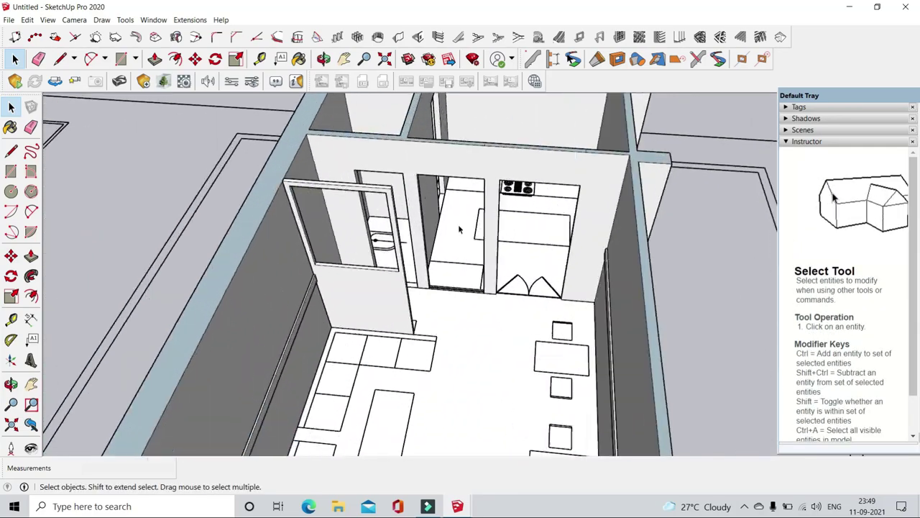
{"action": "scroll", "coordinate": [518, 260], "scroll_direction": "down", "scroll_amount": 1}
{"action": "middle_click_drag", "start_coordinate": [517, 260], "coordinate": [522, 194]}
{"action": "scroll", "coordinate": [475, 205], "scroll_direction": "up", "scroll_amount": 3}
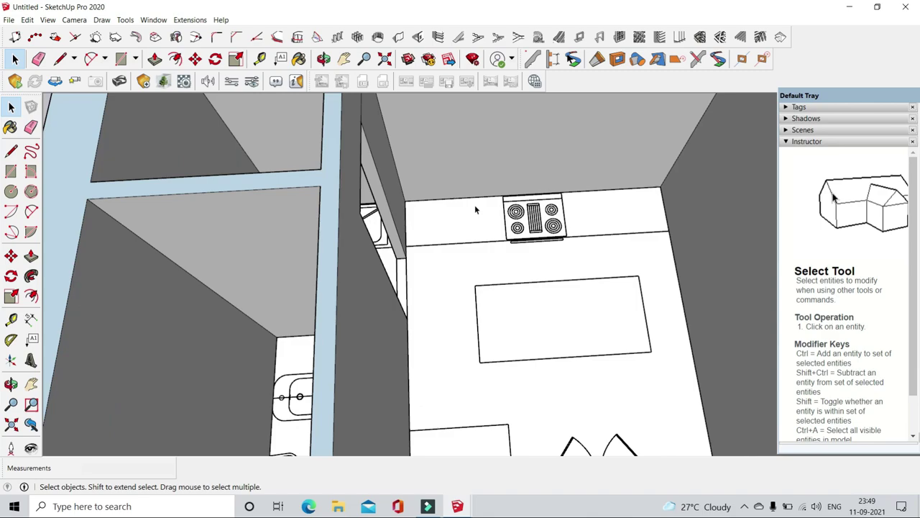
{"action": "scroll", "coordinate": [533, 270], "scroll_direction": "down", "scroll_amount": 3}
{"action": "middle_click_drag", "start_coordinate": [532, 270], "coordinate": [441, 289]}
{"action": "scroll", "coordinate": [441, 288], "scroll_direction": "down", "scroll_amount": 3}
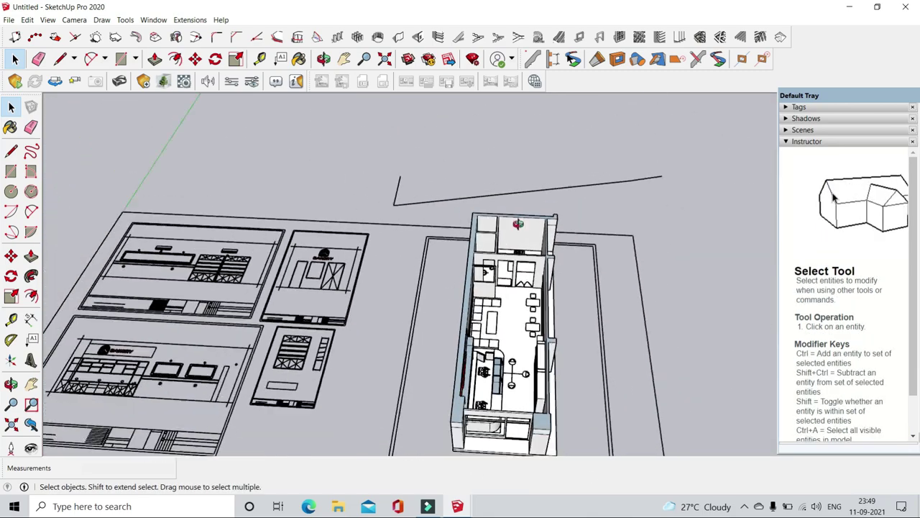
- Switch to Top view, angle onto the kitchen, and begin a rectangle behind the stove
{"action": "key", "text": "t"}
{"action": "scroll", "coordinate": [531, 329], "scroll_direction": "up", "scroll_amount": 3}
{"action": "middle_click_drag", "start_coordinate": [531, 329], "coordinate": [597, 249]}
{"action": "scroll", "coordinate": [490, 282], "scroll_direction": "up", "scroll_amount": 2}
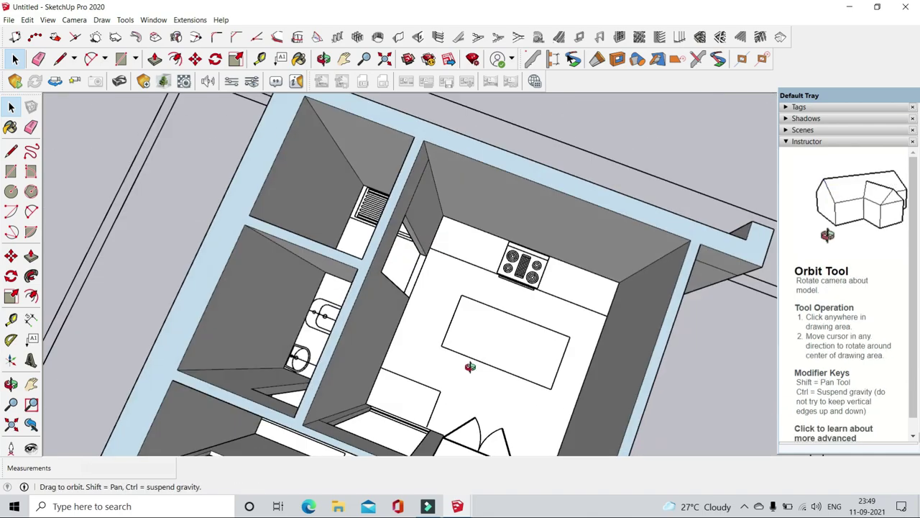
{"action": "middle_click_drag", "start_coordinate": [567, 289], "coordinate": [575, 345]}
{"action": "scroll", "coordinate": [575, 346], "scroll_direction": "down", "scroll_amount": 3}
{"action": "scroll", "coordinate": [521, 297], "scroll_direction": "up", "scroll_amount": 3}
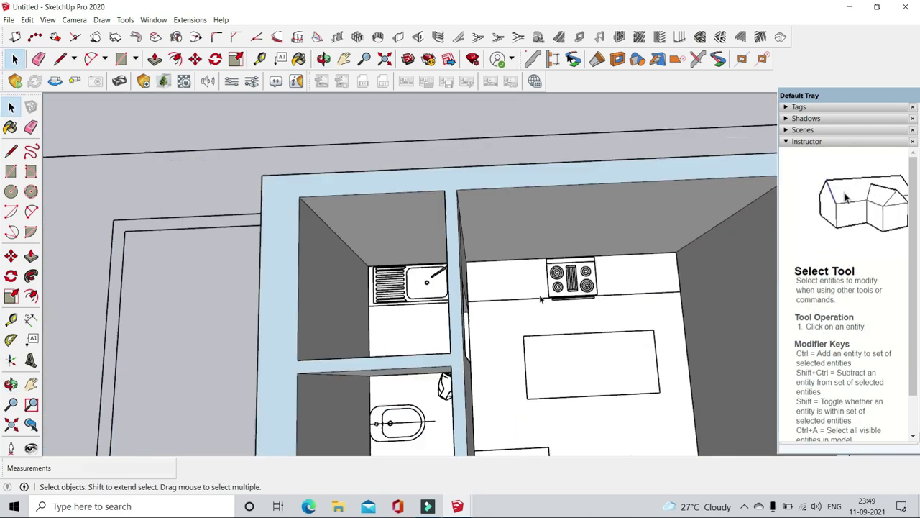
{"action": "middle_click_drag", "start_coordinate": [520, 297], "coordinate": [92, 103]}
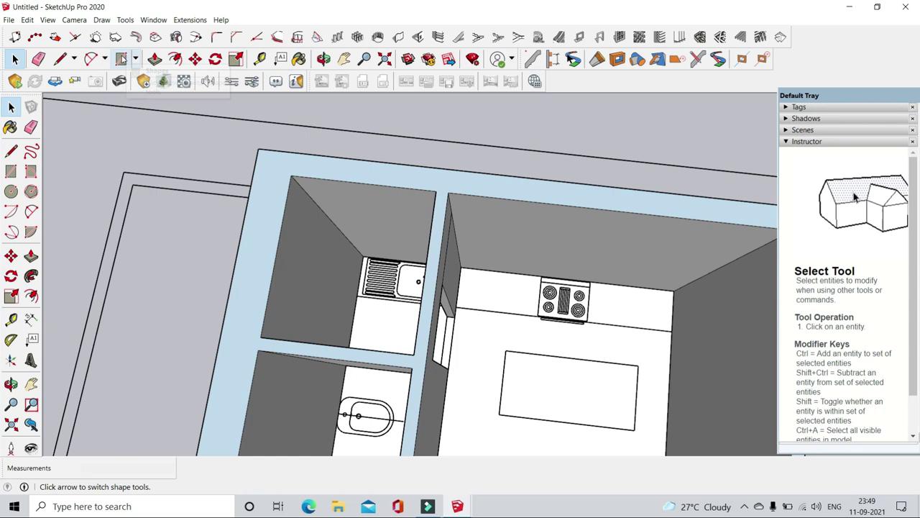
{"action": "left_click", "coordinate": [120, 59]}
{"action": "scroll", "coordinate": [353, 263], "scroll_direction": "up", "scroll_amount": 3}
{"action": "scroll", "coordinate": [302, 331], "scroll_direction": "up", "scroll_amount": 2}
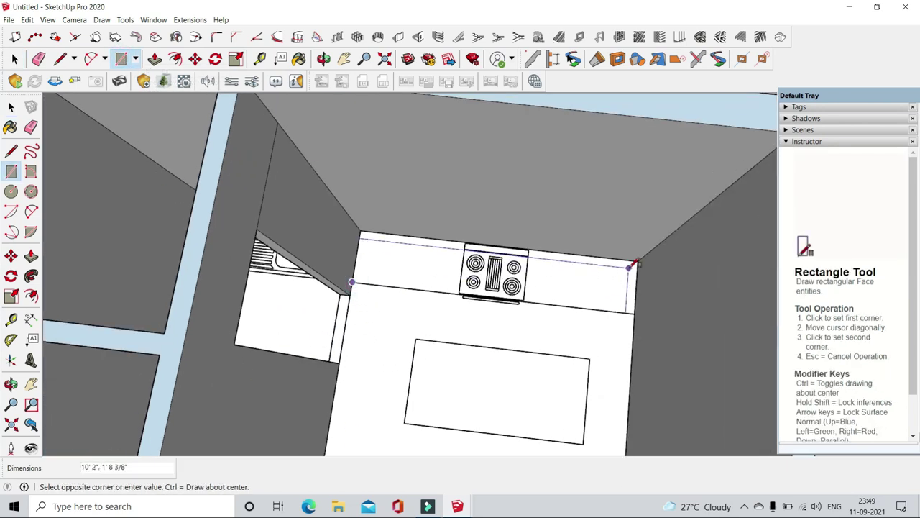
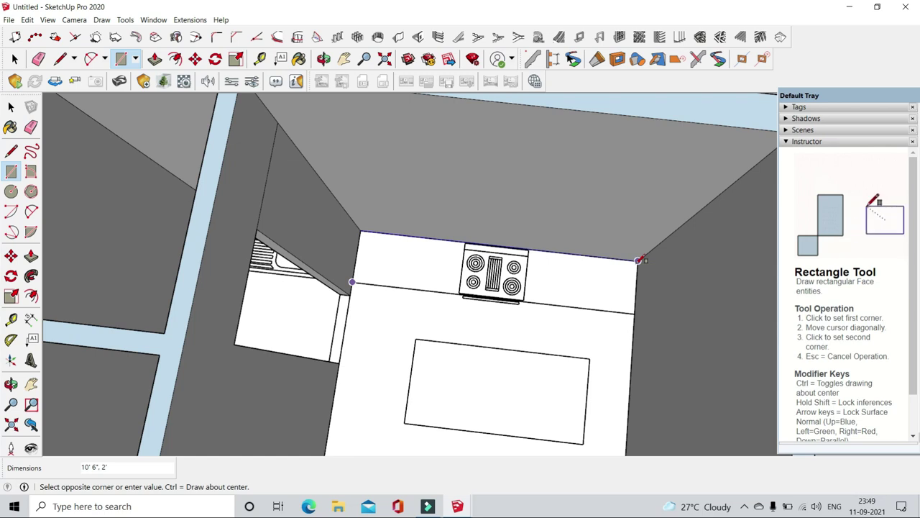
- Push/Pull the new rectangle on the counter back into a 1 1/2" thick slab
{"action": "left_click", "coordinate": [161, 62]}
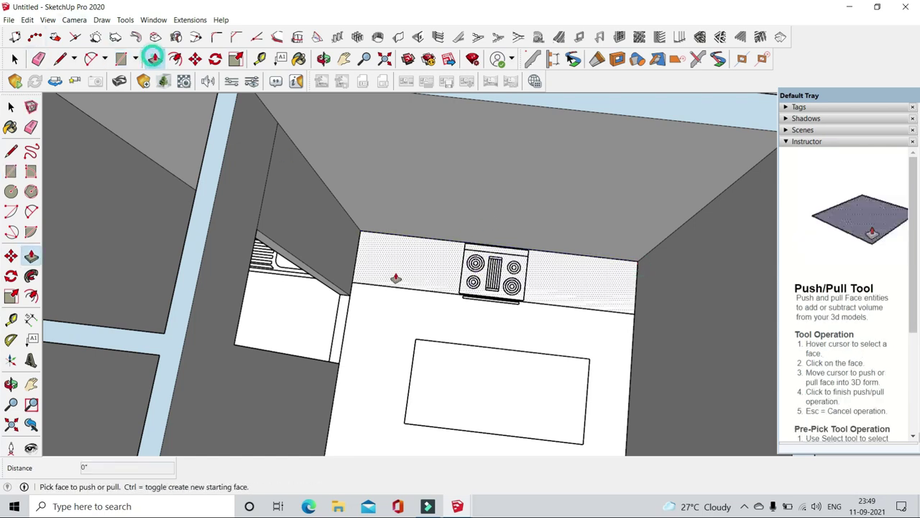
{"action": "scroll", "coordinate": [381, 282], "scroll_direction": "up", "scroll_amount": 3}
{"action": "left_click", "coordinate": [375, 281]}
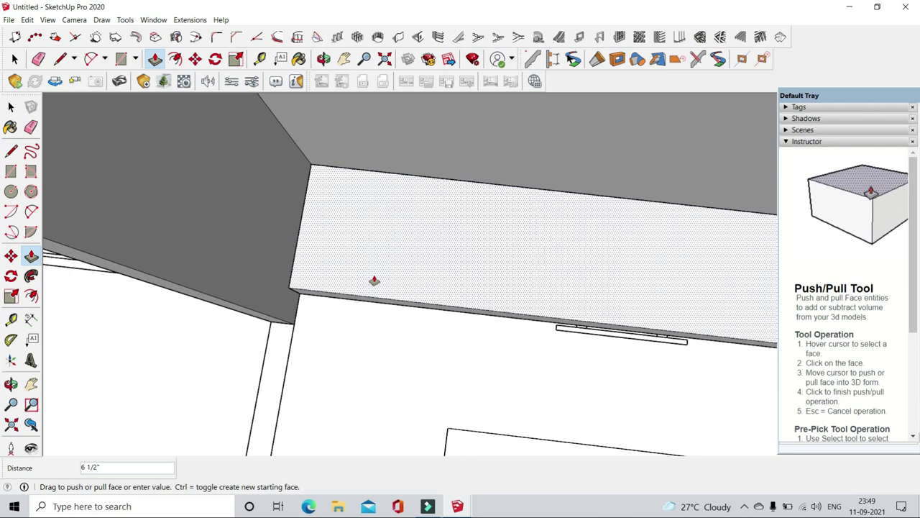
{"action": "type", "text": "1/2"}
{"action": "key", "text": "Return"}
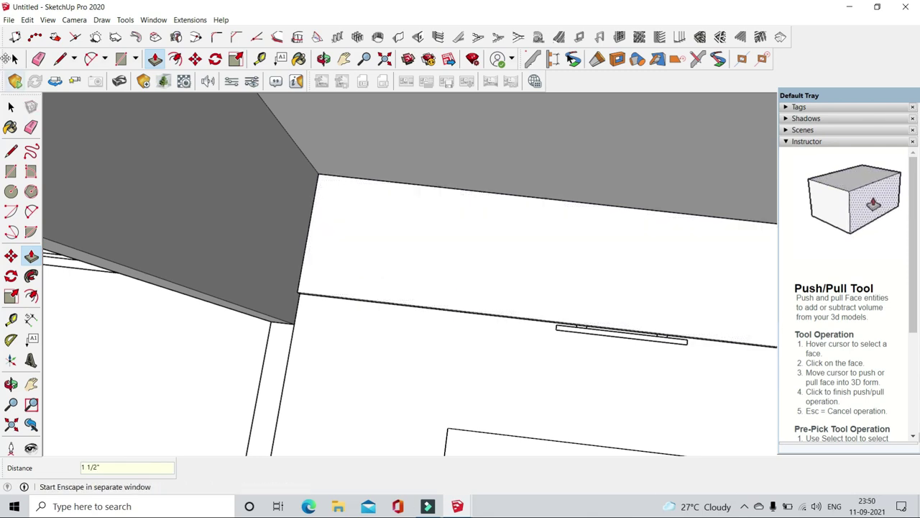
- Copy the slab's top face 3' upward to form a shelf
{"action": "left_click", "coordinate": [14, 59]}
{"action": "left_click", "coordinate": [451, 283]}
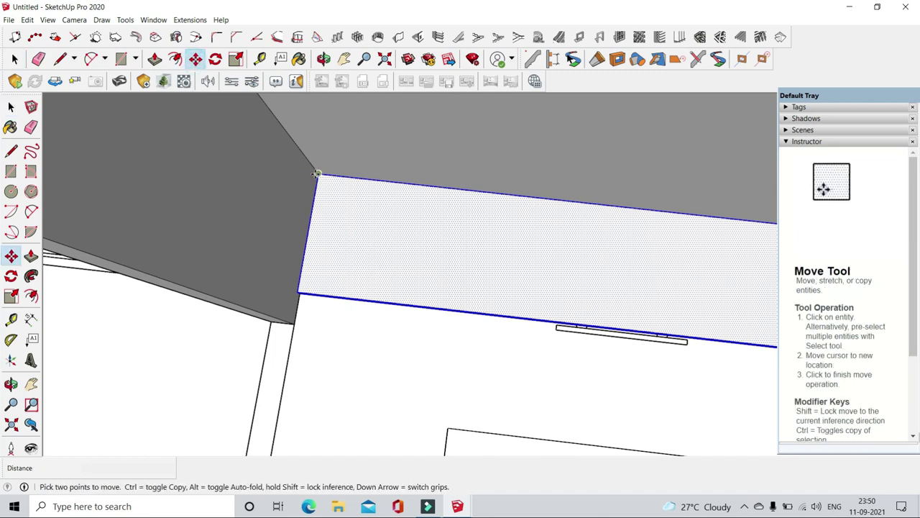
{"action": "scroll", "coordinate": [316, 174], "scroll_direction": "down", "scroll_amount": 5}
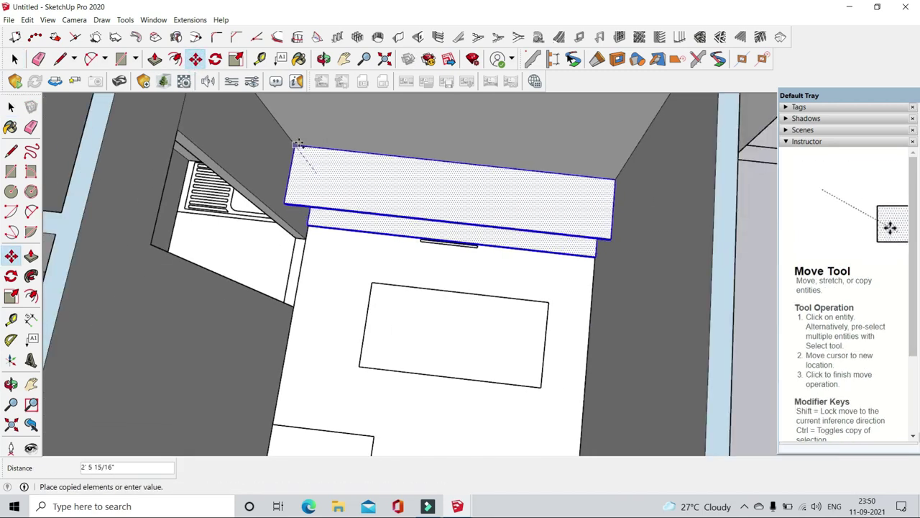
{"action": "scroll", "coordinate": [297, 143], "scroll_direction": "down", "scroll_amount": 3}
{"action": "scroll", "coordinate": [295, 142], "scroll_direction": "up", "scroll_amount": 4}
{"action": "scroll", "coordinate": [288, 137], "scroll_direction": "up", "scroll_amount": 2}
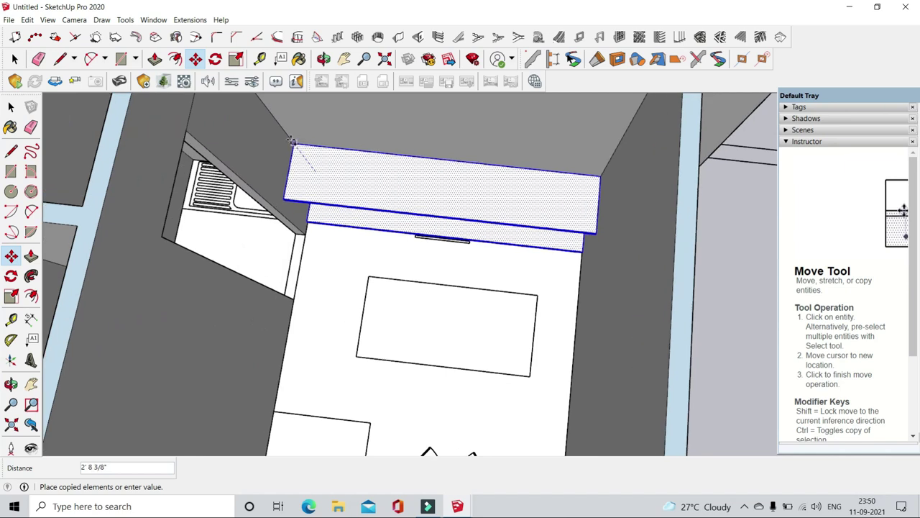
{"action": "type", "text": "'"}
{"action": "key", "text": "Return"}
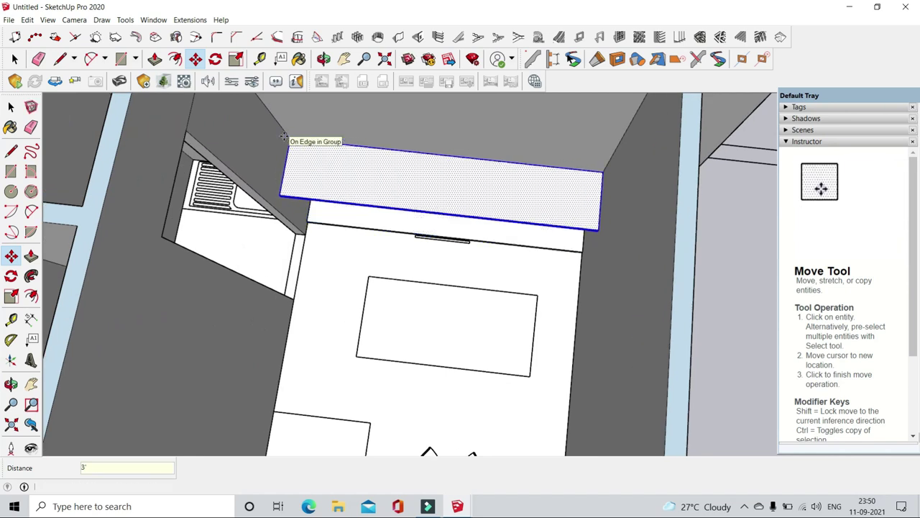
- Orbit around the counter to inspect the new shelf from below
{"action": "scroll", "coordinate": [381, 263], "scroll_direction": "down", "scroll_amount": 3}
{"action": "mouse_move", "coordinate": [427, 304]}
{"action": "middle_mouse_down"}
{"action": "mouse_move", "coordinate": [425, 216]}
{"action": "mouse_move", "coordinate": [450, 205]}
{"action": "middle_mouse_up"}
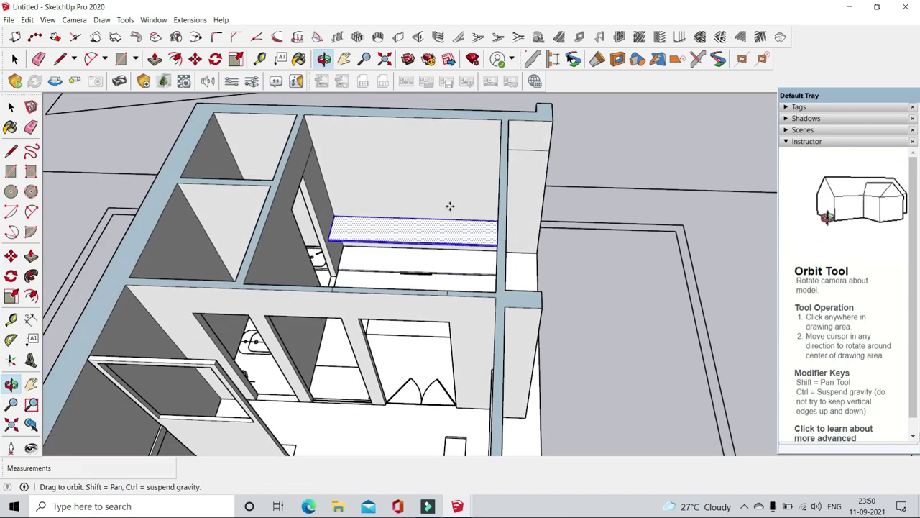
{"action": "scroll", "coordinate": [367, 254], "scroll_direction": "up", "scroll_amount": 4}
{"action": "scroll", "coordinate": [367, 255], "scroll_direction": "down", "scroll_amount": 1}
{"action": "scroll", "coordinate": [455, 263], "scroll_direction": "down", "scroll_amount": 2}
{"action": "scroll", "coordinate": [466, 228], "scroll_direction": "down", "scroll_amount": 2}
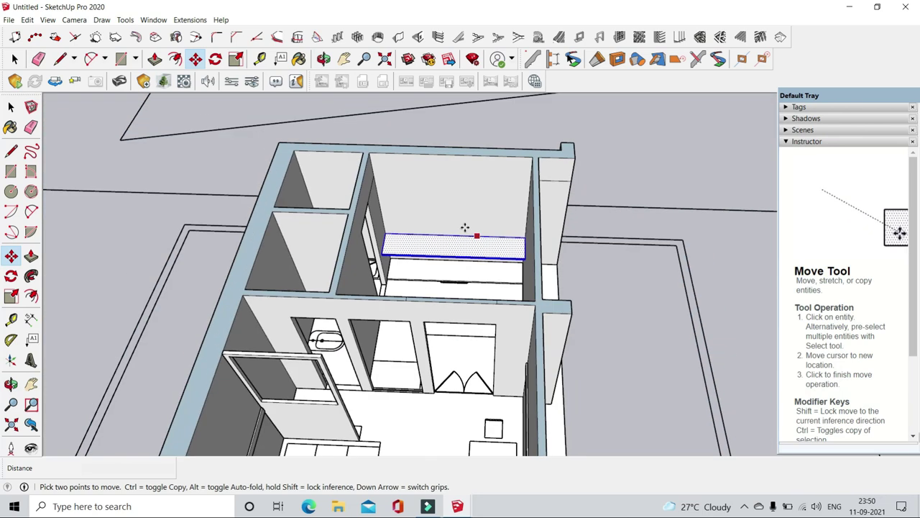
{"action": "scroll", "coordinate": [420, 250], "scroll_direction": "up", "scroll_amount": 5}
{"action": "scroll", "coordinate": [420, 250], "scroll_direction": "down", "scroll_amount": 1}
{"action": "mouse_move", "coordinate": [422, 298]}
{"action": "middle_mouse_down"}
{"action": "mouse_move", "coordinate": [497, 304]}
{"action": "mouse_move", "coordinate": [489, 331]}
{"action": "mouse_move", "coordinate": [102, 183]}
{"action": "middle_mouse_up"}
{"action": "key", "text": "space"}
- Erase the lower face covering the stove
{"action": "left_click", "coordinate": [375, 332]}
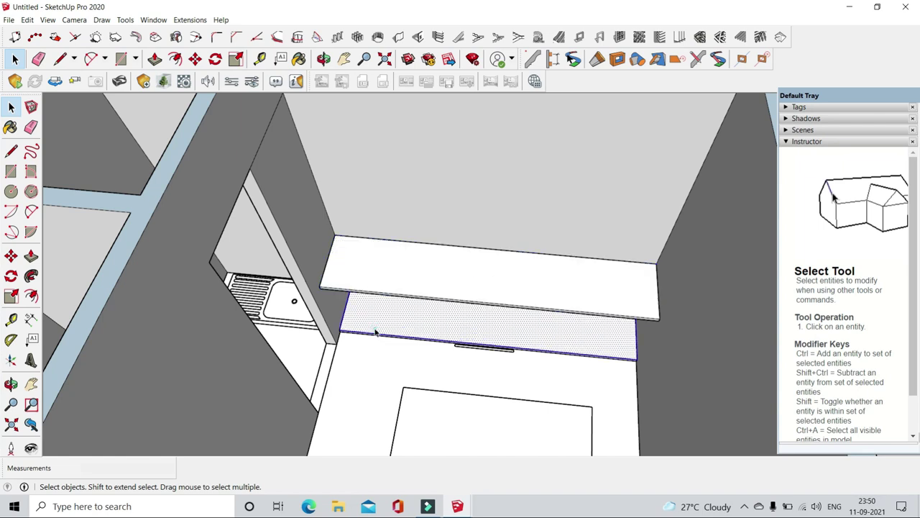
{"action": "right_click", "coordinate": [393, 313]}
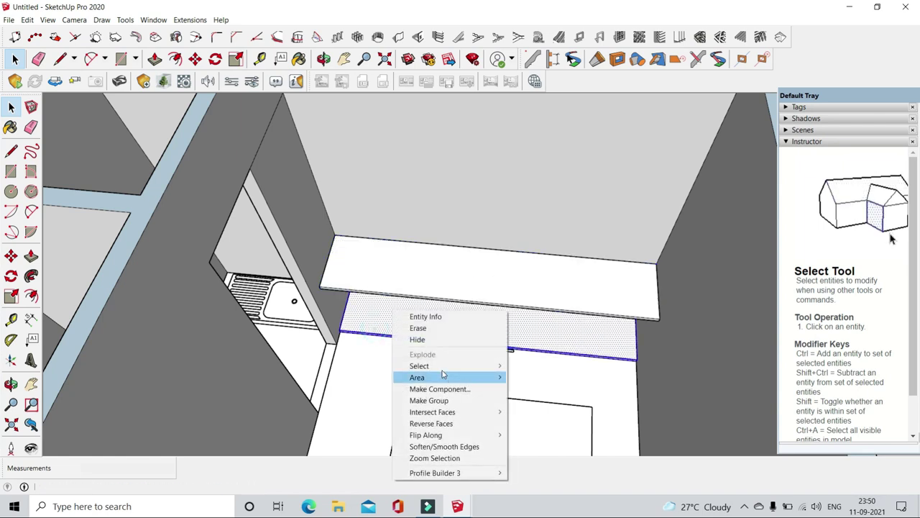
{"action": "left_click", "coordinate": [424, 332]}
{"action": "middle_click_drag", "start_coordinate": [427, 338], "coordinate": [449, 263]}
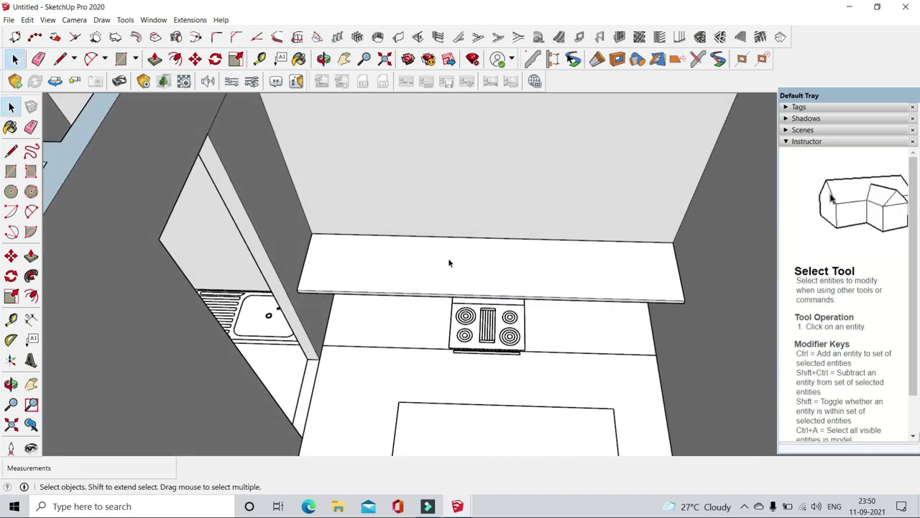
- Make the upper and lower shelf faces into a single group
{"action": "scroll", "coordinate": [508, 215], "scroll_direction": "up", "scroll_amount": 3}
{"action": "mouse_move", "coordinate": [508, 215]}
{"action": "middle_mouse_down"}
{"action": "mouse_move", "coordinate": [423, 331]}
{"action": "mouse_move", "coordinate": [426, 281]}
{"action": "middle_mouse_up"}
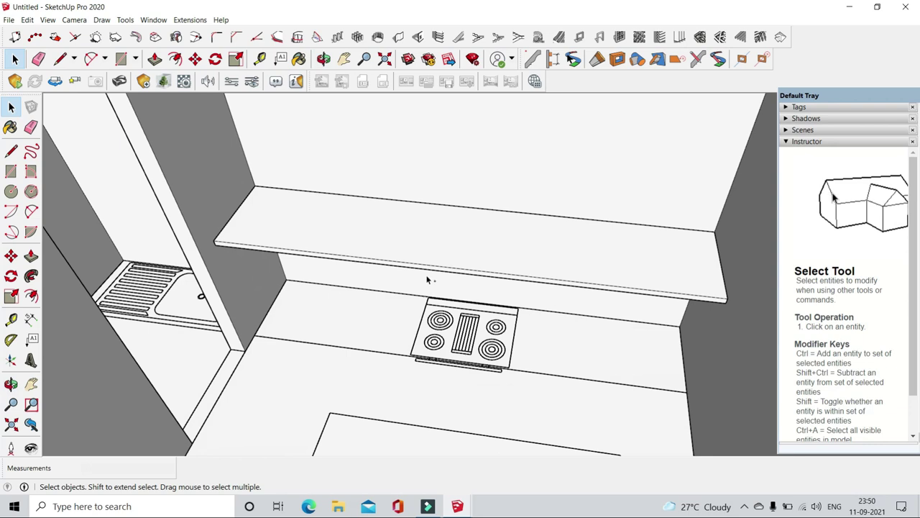
{"action": "scroll", "coordinate": [281, 304], "scroll_direction": "up", "scroll_amount": 2}
{"action": "mouse_move", "coordinate": [281, 304]}
{"action": "middle_mouse_down"}
{"action": "mouse_move", "coordinate": [285, 254]}
{"action": "mouse_move", "coordinate": [374, 347]}
{"action": "middle_mouse_up"}
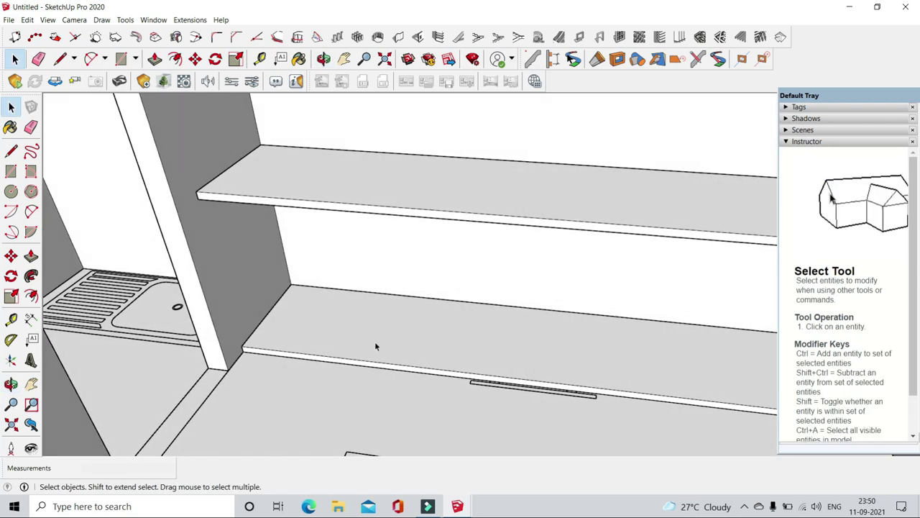
{"action": "left_click", "coordinate": [265, 200]}
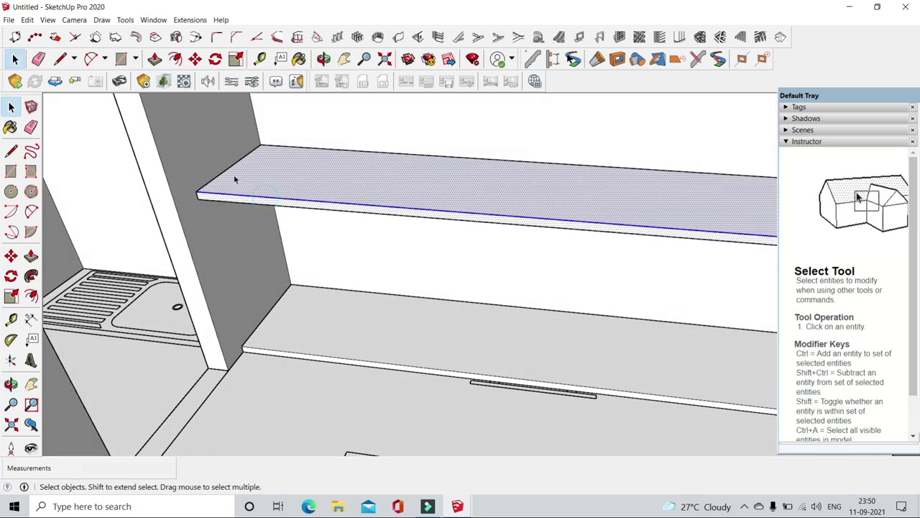
{"action": "left_click", "coordinate": [321, 293], "text": "shift"}
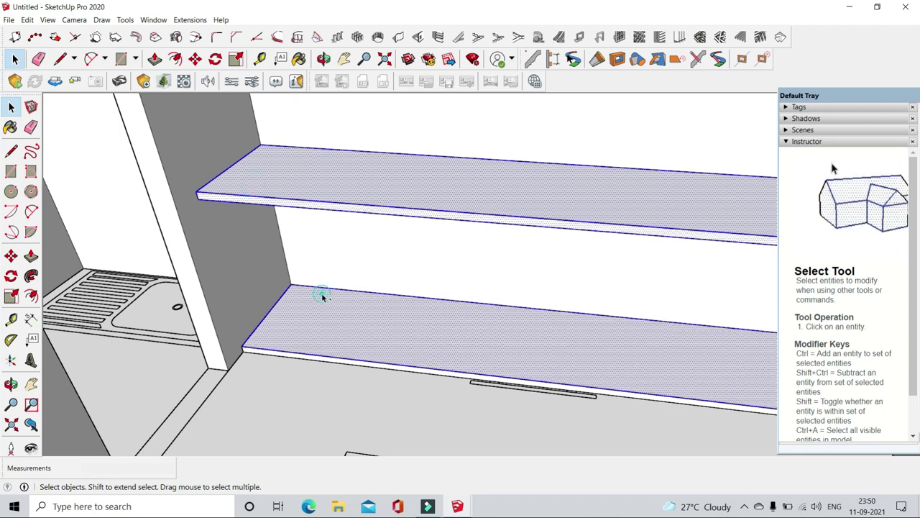
{"action": "right_click", "coordinate": [321, 293]}
{"action": "left_click", "coordinate": [386, 388]}
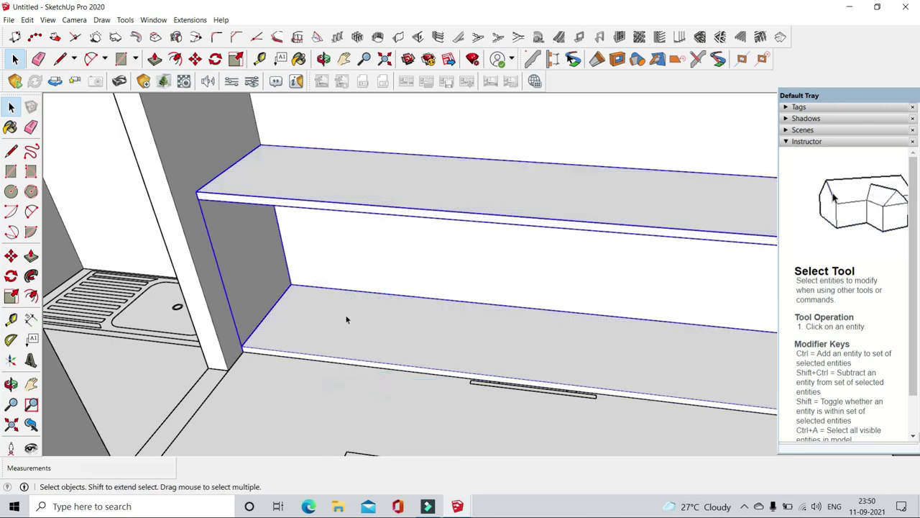
{"action": "middle_click_drag", "start_coordinate": [345, 318], "coordinate": [346, 312]}
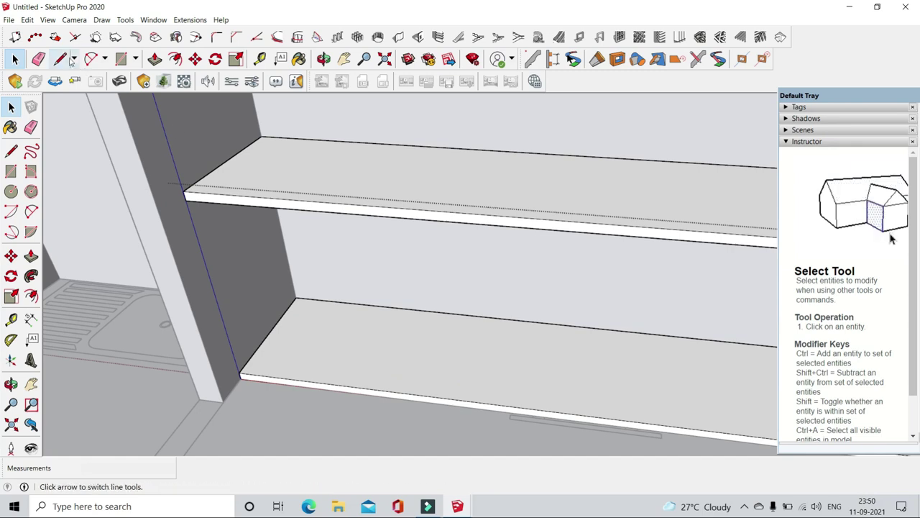
- Draw a line from the shelf corner to split the shelf face
{"action": "left_click", "coordinate": [69, 61]}
{"action": "scroll", "coordinate": [168, 199], "scroll_direction": "up", "scroll_amount": 2}
{"action": "scroll", "coordinate": [191, 188], "scroll_direction": "up", "scroll_amount": 2}
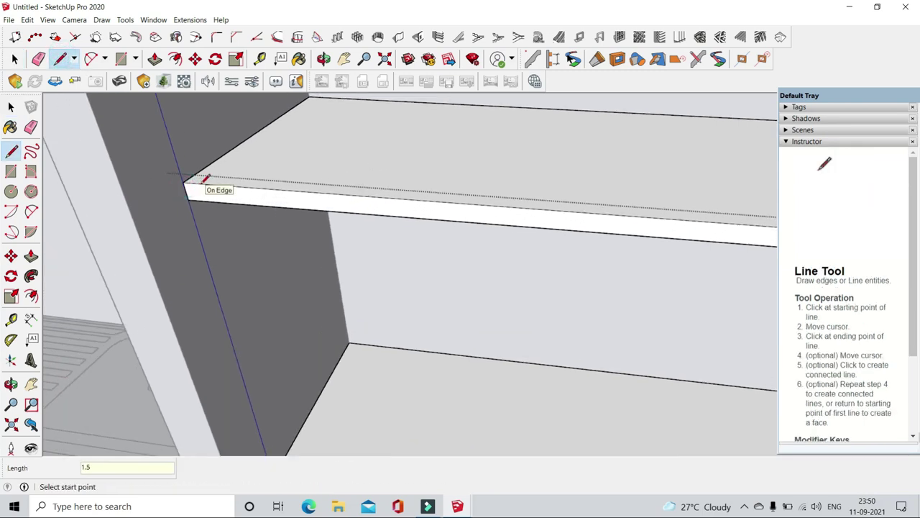
{"action": "key", "text": "Escape"}
{"action": "left_click", "coordinate": [200, 196]}
{"action": "middle_click_drag", "start_coordinate": [242, 195], "coordinate": [339, 257]}
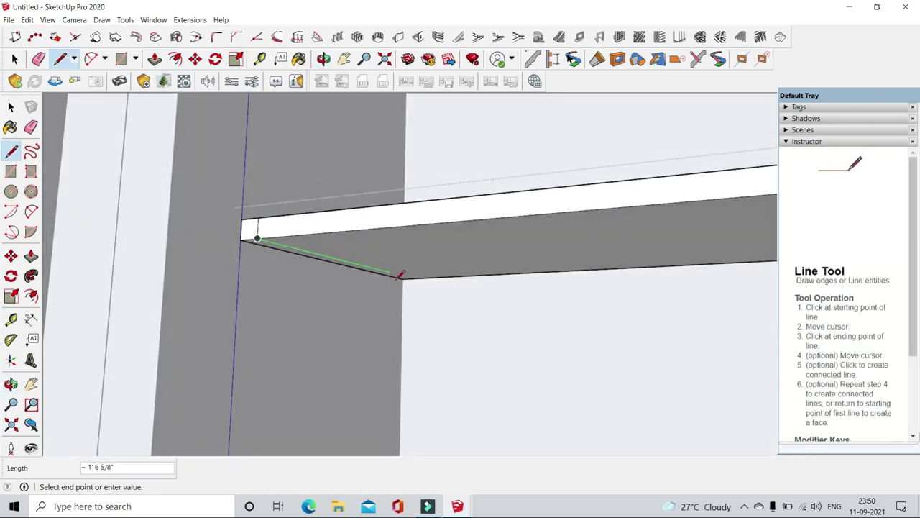
- Push/Pull the shelf's underside face to give the shelf thickness
{"action": "key", "text": "p"}
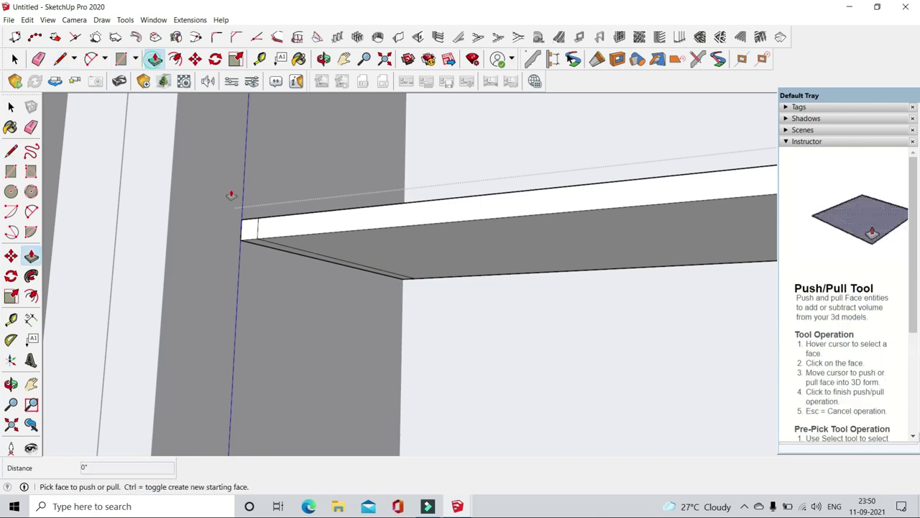
{"action": "left_click", "coordinate": [262, 241]}
{"action": "mouse_move", "coordinate": [298, 288]}
{"action": "middle_mouse_down"}
{"action": "mouse_move", "coordinate": [285, 224]}
{"action": "mouse_move", "coordinate": [314, 328]}
{"action": "middle_mouse_up"}
{"action": "middle_click_drag", "start_coordinate": [306, 279], "coordinate": [253, 404]}
{"action": "scroll", "coordinate": [253, 404], "scroll_direction": "down", "scroll_amount": 5}
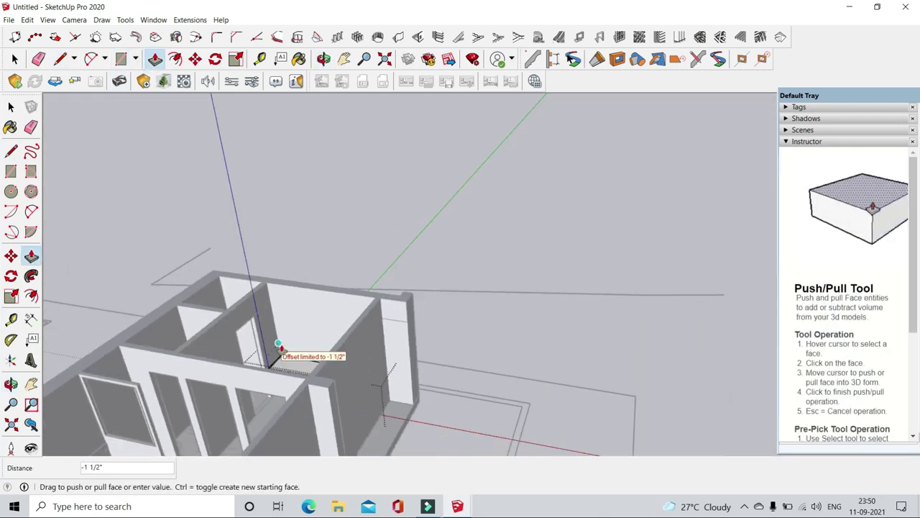
{"action": "scroll", "coordinate": [267, 384], "scroll_direction": "up", "scroll_amount": 8}
{"action": "left_click", "coordinate": [314, 403]}
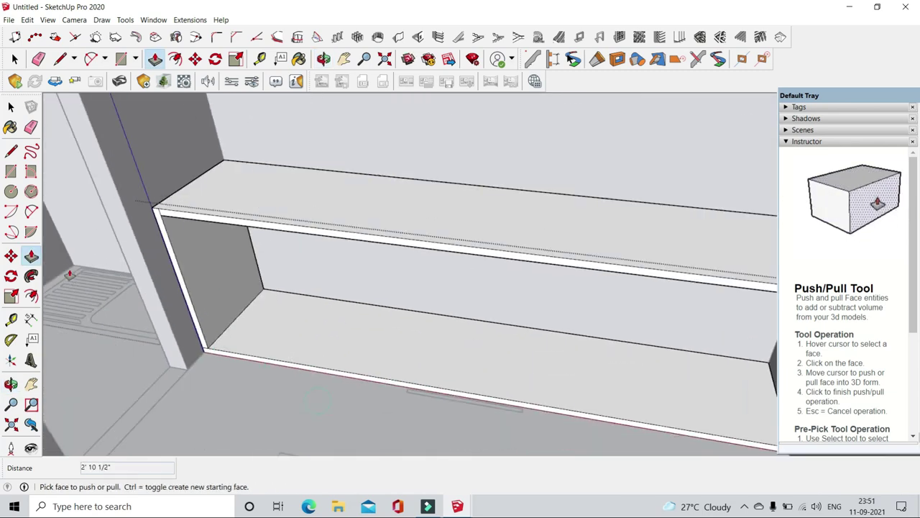
{"action": "middle_click_drag", "start_coordinate": [314, 404], "coordinate": [522, 382]}
{"action": "scroll", "coordinate": [508, 382], "scroll_direction": "up", "scroll_amount": 3}
{"action": "scroll", "coordinate": [469, 298], "scroll_direction": "up", "scroll_amount": 3}
- Pull the shelf ends down into 2' 10 1/2" side panels and erase leftover edges
{"action": "left_click", "coordinate": [565, 254]}
{"action": "middle_click_drag", "start_coordinate": [565, 255], "coordinate": [380, 220]}
{"action": "scroll", "coordinate": [510, 296], "scroll_direction": "down", "scroll_amount": 5}
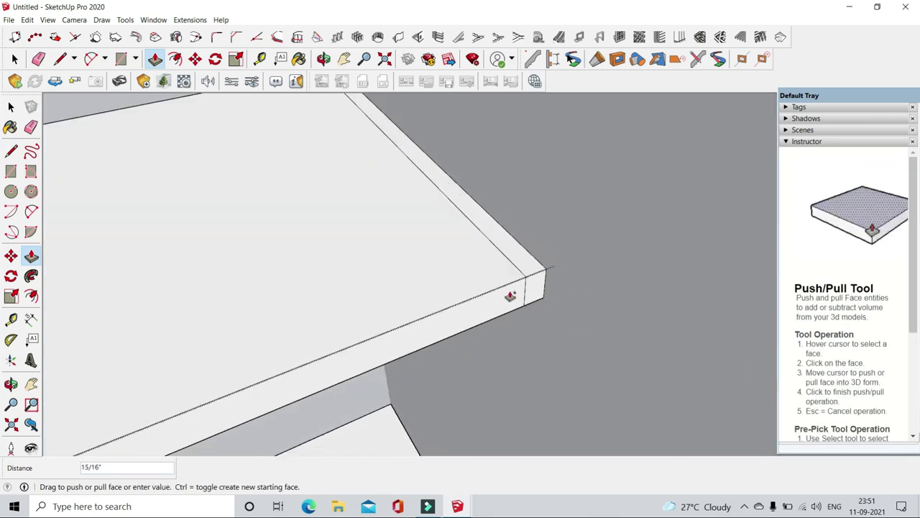
{"action": "middle_click_drag", "start_coordinate": [523, 308], "coordinate": [519, 312]}
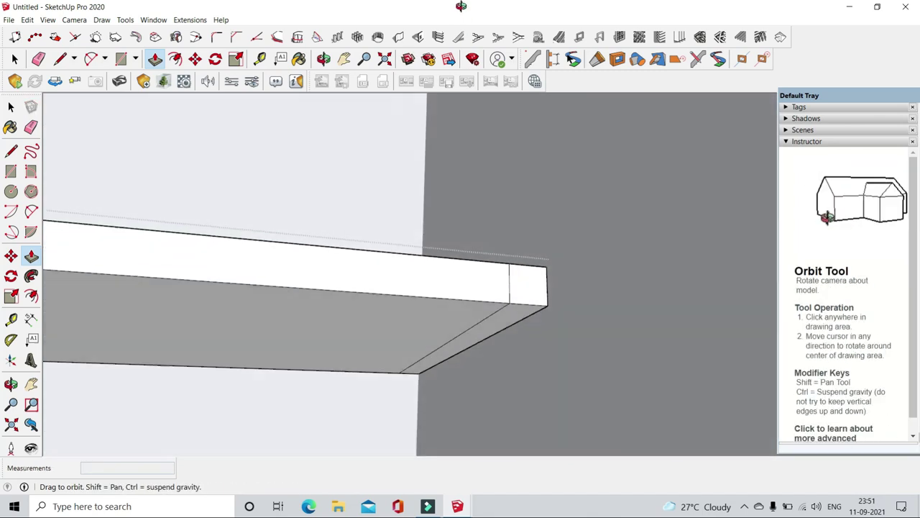
{"action": "scroll", "coordinate": [520, 312], "scroll_direction": "up", "scroll_amount": 3}
{"action": "scroll", "coordinate": [673, 373], "scroll_direction": "down", "scroll_amount": 5}
{"action": "mouse_move", "coordinate": [571, 362]}
{"action": "middle_mouse_down"}
{"action": "mouse_move", "coordinate": [158, 292]}
{"action": "mouse_move", "coordinate": [431, 366]}
{"action": "middle_mouse_up"}
{"action": "scroll", "coordinate": [468, 388], "scroll_direction": "up", "scroll_amount": 1}
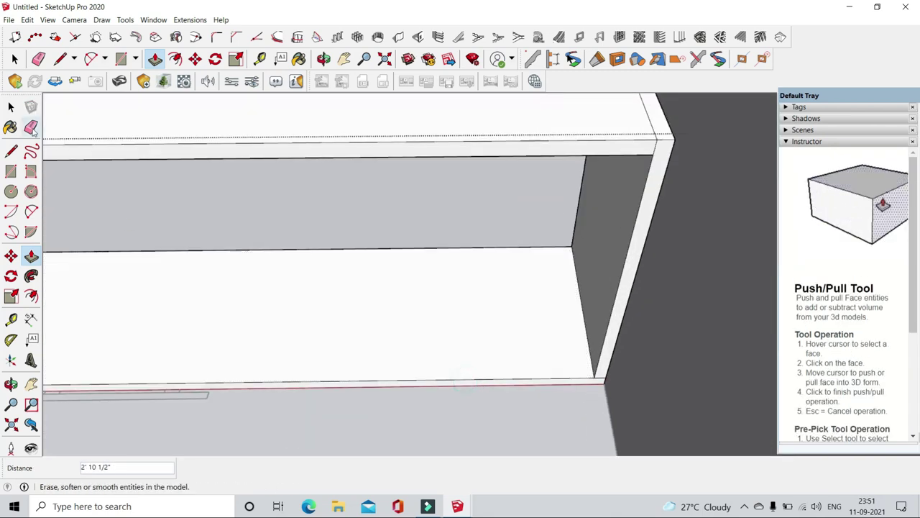
{"action": "left_click", "coordinate": [31, 128]}
{"action": "mouse_move", "coordinate": [653, 123]}
{"action": "middle_mouse_down"}
{"action": "mouse_move", "coordinate": [606, 376]}
{"action": "mouse_move", "coordinate": [748, 216]}
{"action": "mouse_move", "coordinate": [302, 269]}
{"action": "mouse_move", "coordinate": [279, 306]}
{"action": "mouse_move", "coordinate": [249, 201]}
{"action": "mouse_move", "coordinate": [380, 242]}
{"action": "mouse_move", "coordinate": [448, 206]}
{"action": "mouse_move", "coordinate": [465, 400]}
{"action": "mouse_move", "coordinate": [436, 189]}
{"action": "mouse_move", "coordinate": [425, 184]}
{"action": "mouse_move", "coordinate": [415, 288]}
{"action": "mouse_move", "coordinate": [695, 98]}
{"action": "mouse_move", "coordinate": [631, 138]}
{"action": "mouse_move", "coordinate": [420, 123]}
{"action": "middle_mouse_up"}
{"action": "key", "text": "r"}
{"action": "left_click", "coordinate": [416, 185]}
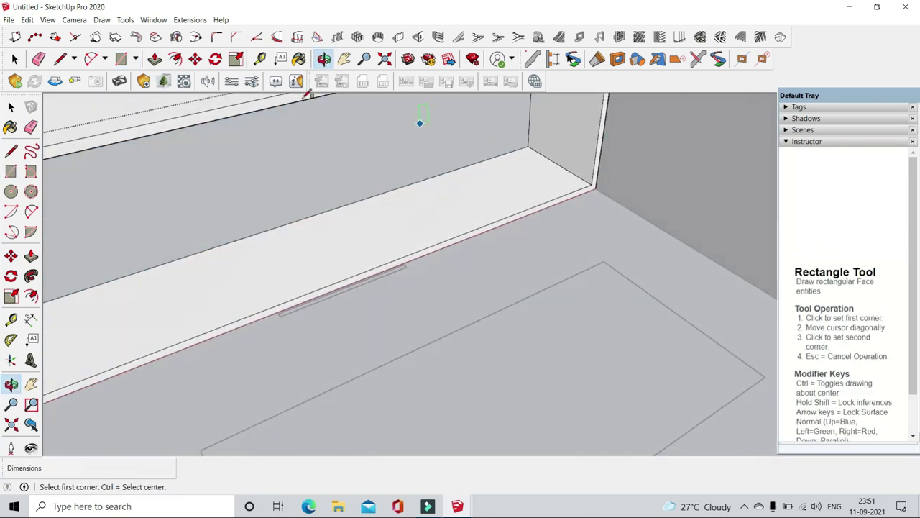
{"action": "key", "text": "p"}
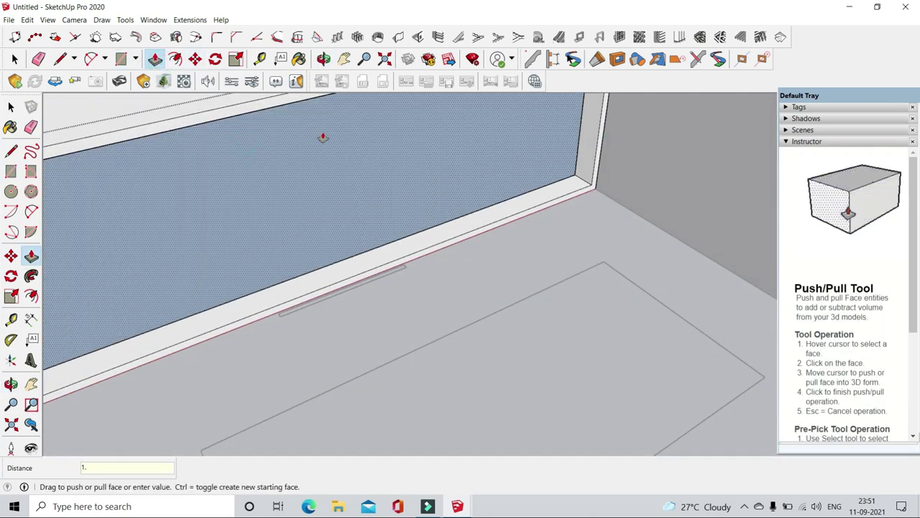
{"action": "scroll", "coordinate": [592, 202], "scroll_direction": "down", "scroll_amount": 3}
{"action": "mouse_move", "coordinate": [592, 202]}
{"action": "middle_mouse_down"}
{"action": "mouse_move", "coordinate": [427, 313]}
{"action": "mouse_move", "coordinate": [562, 283]}
{"action": "mouse_move", "coordinate": [596, 261]}
{"action": "middle_mouse_up"}
{"action": "scroll", "coordinate": [427, 312], "scroll_direction": "down", "scroll_amount": 5}
{"action": "key", "text": "space"}
{"action": "scroll", "coordinate": [528, 273], "scroll_direction": "up", "scroll_amount": 3}
{"action": "scroll", "coordinate": [528, 274], "scroll_direction": "down", "scroll_amount": 5}
{"action": "middle_click_drag", "start_coordinate": [528, 273], "coordinate": [384, 305]}
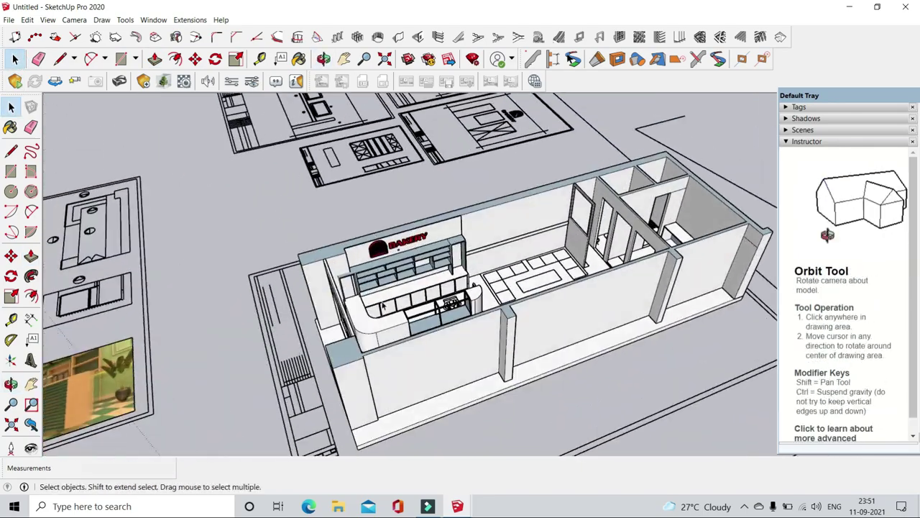
{"action": "scroll", "coordinate": [383, 305], "scroll_direction": "up", "scroll_amount": 5}
{"action": "scroll", "coordinate": [308, 323], "scroll_direction": "up", "scroll_amount": 2}
{"action": "left_click", "coordinate": [10, 255]}
{"action": "scroll", "coordinate": [238, 289], "scroll_direction": "up", "scroll_amount": 3}
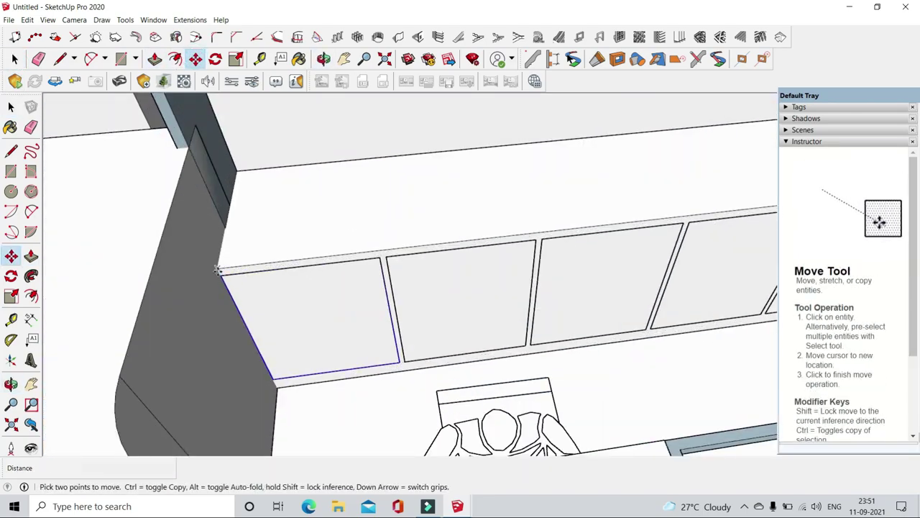
- Copy a door panel and rotate it into the counter front
{"action": "left_click", "coordinate": [218, 271]}
{"action": "key", "text": "ctrl"}
{"action": "scroll", "coordinate": [218, 270], "scroll_direction": "down", "scroll_amount": 5}
{"action": "middle_click_drag", "start_coordinate": [113, 267], "coordinate": [513, 236]}
{"action": "scroll", "coordinate": [513, 237], "scroll_direction": "up", "scroll_amount": 5}
{"action": "scroll", "coordinate": [515, 237], "scroll_direction": "up", "scroll_amount": 3}
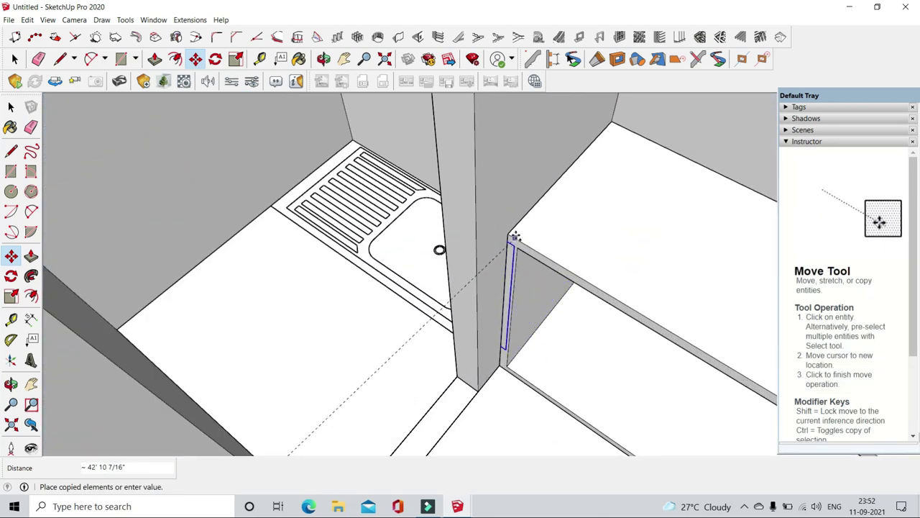
{"action": "key", "text": "q"}
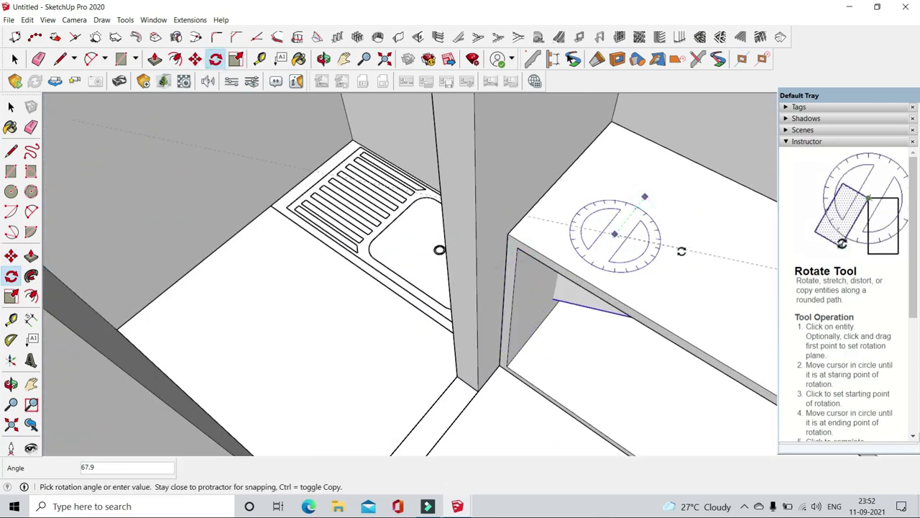
{"action": "left_click", "coordinate": [201, 63]}
{"action": "left_click", "coordinate": [686, 189]}
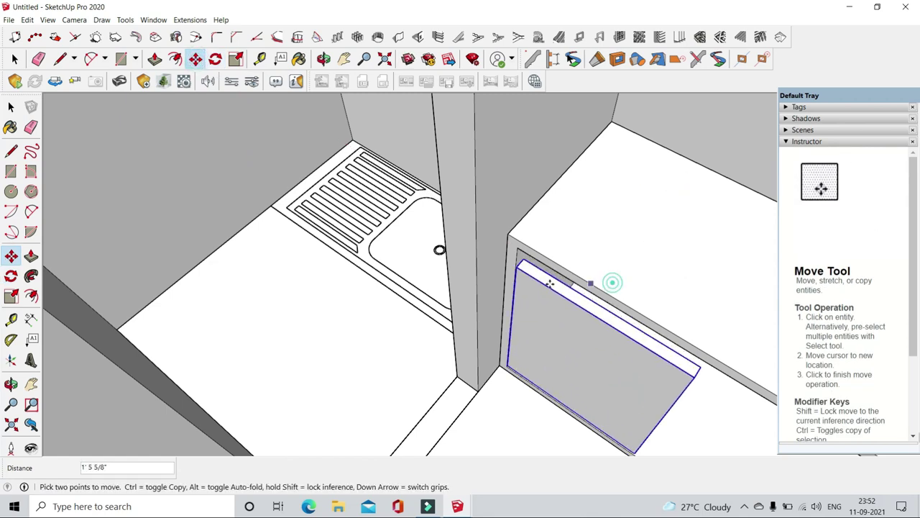
{"action": "scroll", "coordinate": [611, 281], "scroll_direction": "up", "scroll_amount": 3}
{"action": "scroll", "coordinate": [528, 263], "scroll_direction": "up", "scroll_amount": 3}
{"action": "mouse_move", "coordinate": [528, 263]}
{"action": "middle_mouse_down"}
{"action": "mouse_move", "coordinate": [456, 202]}
{"action": "mouse_move", "coordinate": [323, 197]}
{"action": "mouse_move", "coordinate": [355, 94]}
{"action": "middle_mouse_up"}
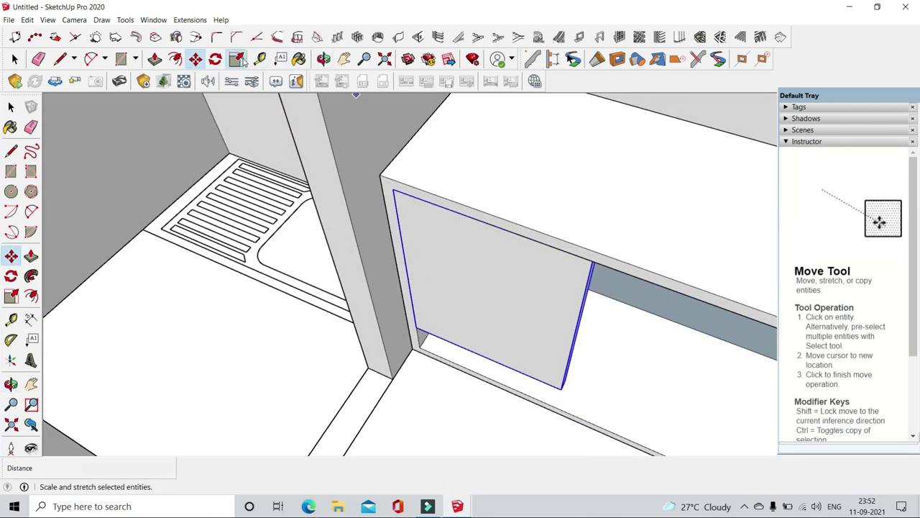
- Scale the door panel to the counter height and move it to the cabinet edge
{"action": "left_click", "coordinate": [238, 59]}
{"action": "scroll", "coordinate": [479, 363], "scroll_direction": "up", "scroll_amount": 3}
{"action": "left_click", "coordinate": [482, 357]}
{"action": "scroll", "coordinate": [415, 361], "scroll_direction": "down", "scroll_amount": 3}
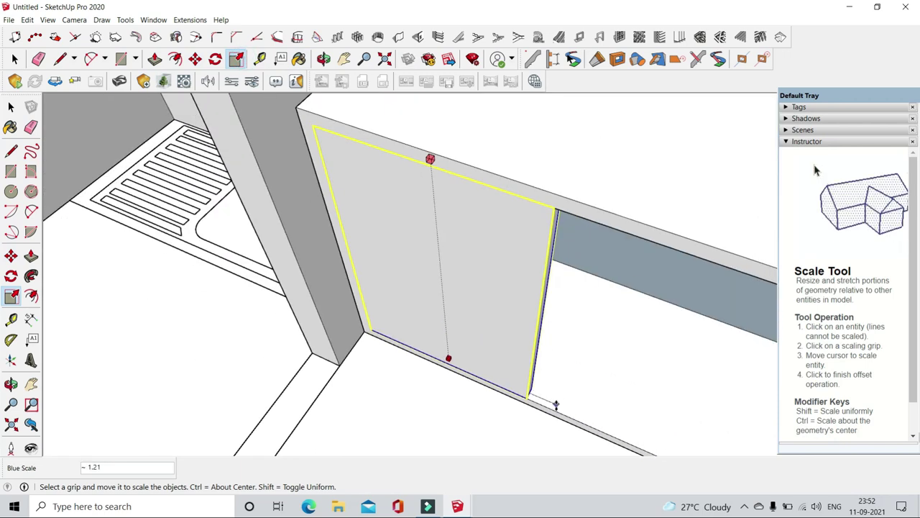
{"action": "key", "text": "space"}
{"action": "middle_click_drag", "start_coordinate": [163, 320], "coordinate": [406, 255]}
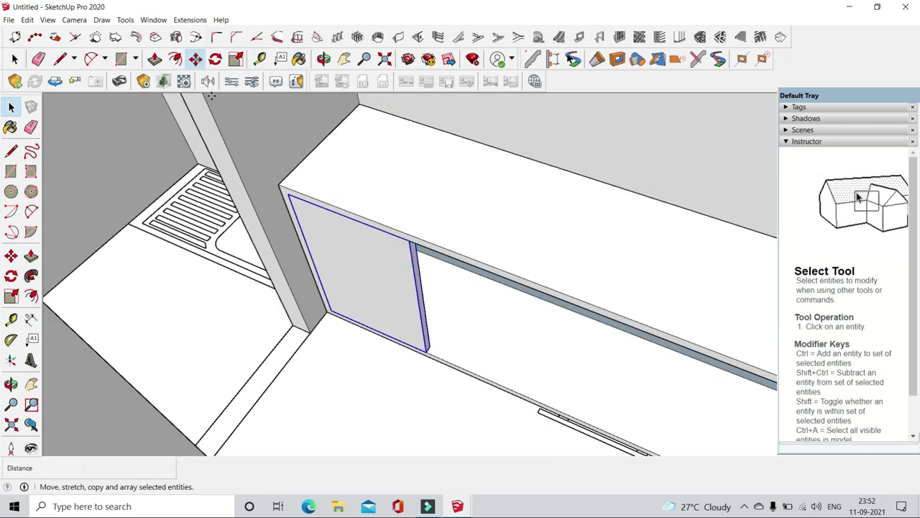
{"action": "key", "text": "m"}
{"action": "scroll", "coordinate": [287, 194], "scroll_direction": "up", "scroll_amount": 1}
{"action": "left_click", "coordinate": [298, 199]}
{"action": "left_click", "coordinate": [429, 243]}
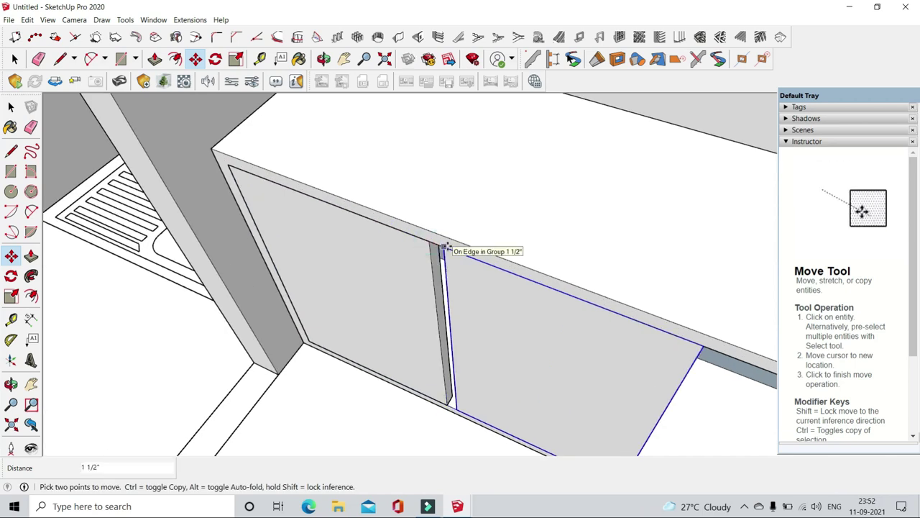
- Copy the door panel repeatedly along the counter front in a row
{"action": "key", "text": "ctrl"}
{"action": "left_click", "coordinate": [231, 166]}
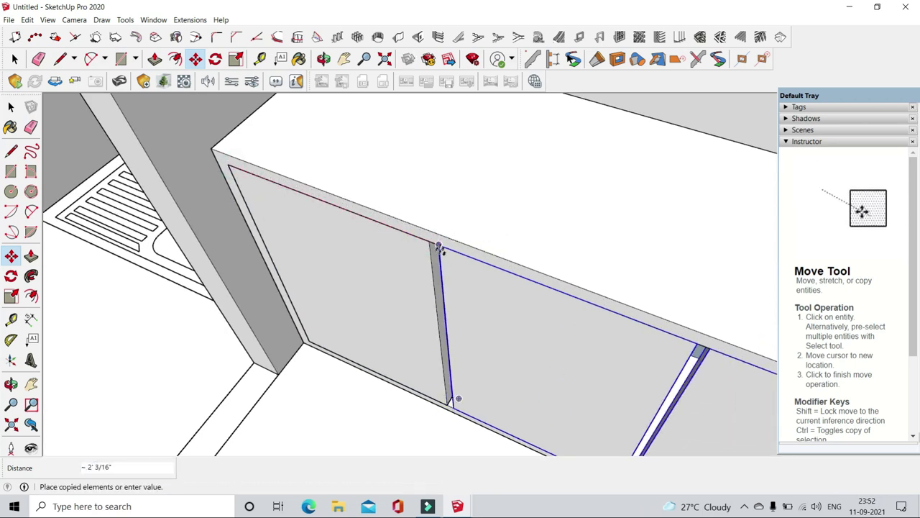
{"action": "scroll", "coordinate": [359, 161], "scroll_direction": "down", "scroll_amount": 3}
{"action": "scroll", "coordinate": [448, 283], "scroll_direction": "up", "scroll_amount": 3}
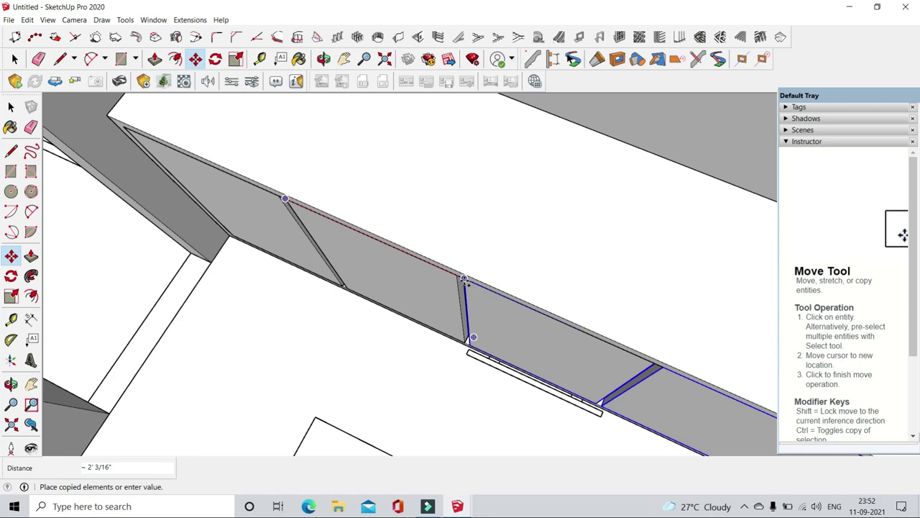
{"action": "left_click", "coordinate": [463, 279]}
{"action": "scroll", "coordinate": [445, 291], "scroll_direction": "down", "scroll_amount": 1}
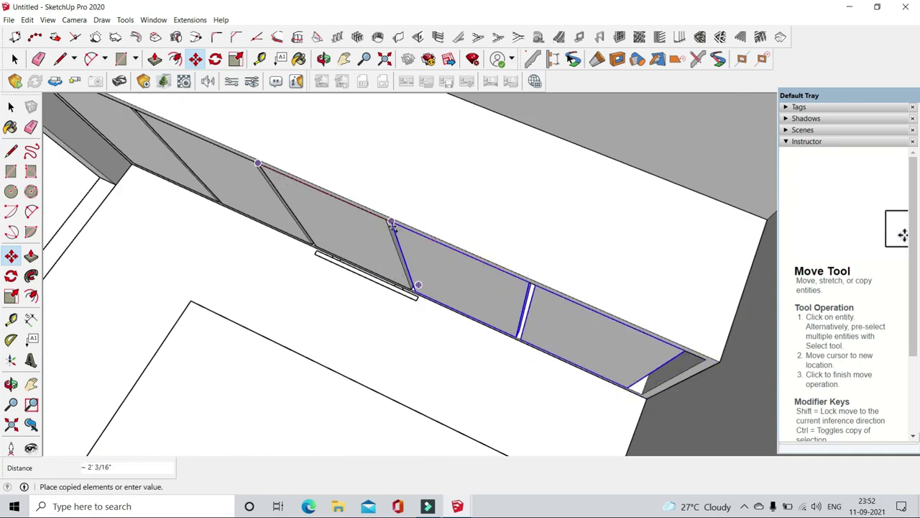
{"action": "left_click", "coordinate": [602, 300]}
{"action": "scroll", "coordinate": [441, 267], "scroll_direction": "down", "scroll_amount": 2}
- Stretch the last door panel to reach the end of the counter
{"action": "left_click", "coordinate": [15, 59]}
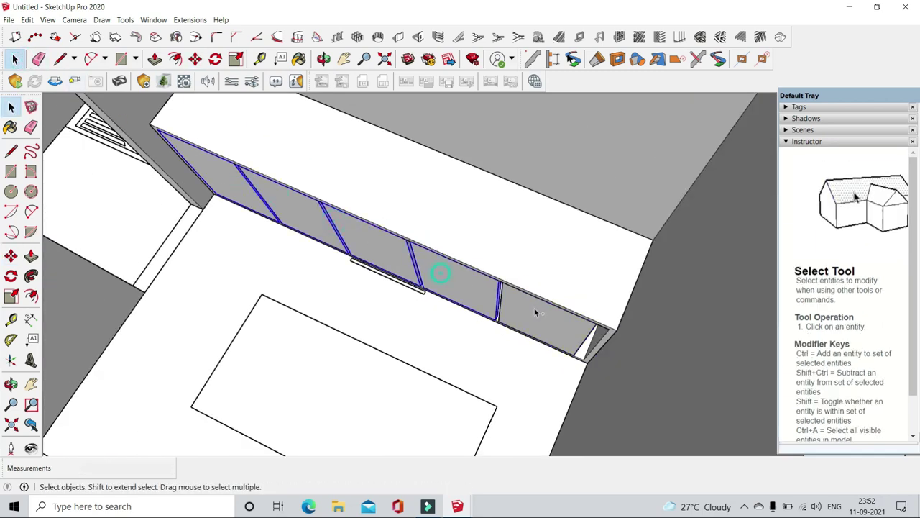
{"action": "left_click", "coordinate": [237, 58]}
{"action": "scroll", "coordinate": [578, 320], "scroll_direction": "up", "scroll_amount": 3}
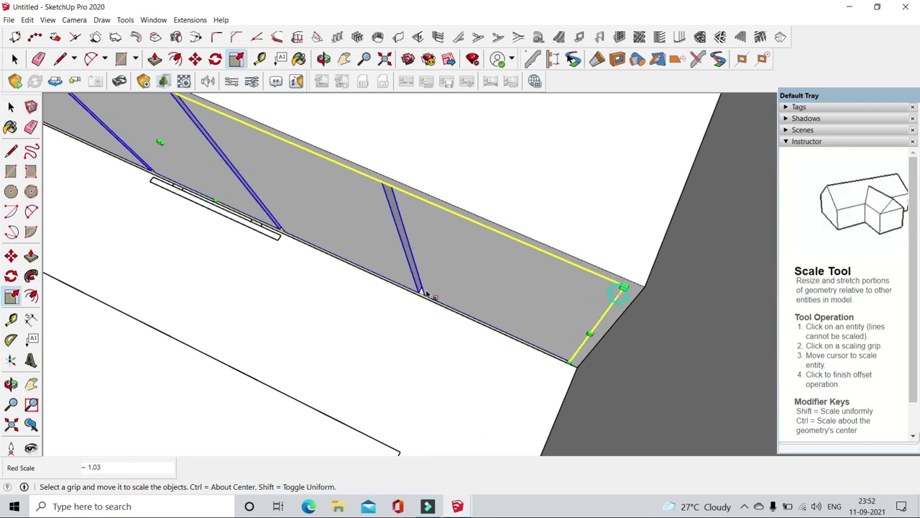
{"action": "key", "text": "space"}
{"action": "scroll", "coordinate": [626, 369], "scroll_direction": "down", "scroll_amount": 3}
{"action": "middle_click_drag", "start_coordinate": [431, 237], "coordinate": [516, 180]}
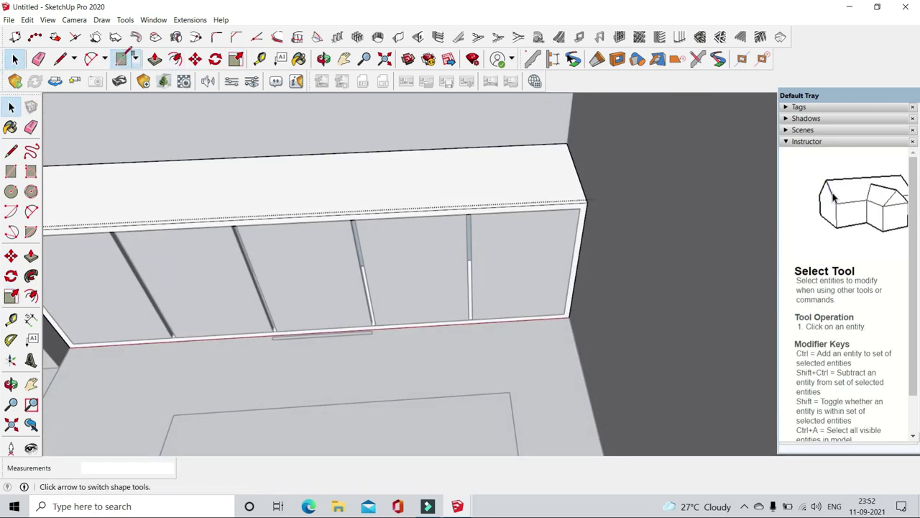
- Draw three thin rectangle strips over the gaps between the door panels
{"action": "left_click", "coordinate": [122, 59]}
{"action": "scroll", "coordinate": [468, 206], "scroll_direction": "up", "scroll_amount": 2}
{"action": "scroll", "coordinate": [468, 206], "scroll_direction": "up", "scroll_amount": 2}
{"action": "left_click", "coordinate": [455, 149]}
{"action": "left_click", "coordinate": [458, 367]}
{"action": "scroll", "coordinate": [460, 368], "scroll_direction": "up", "scroll_amount": 2}
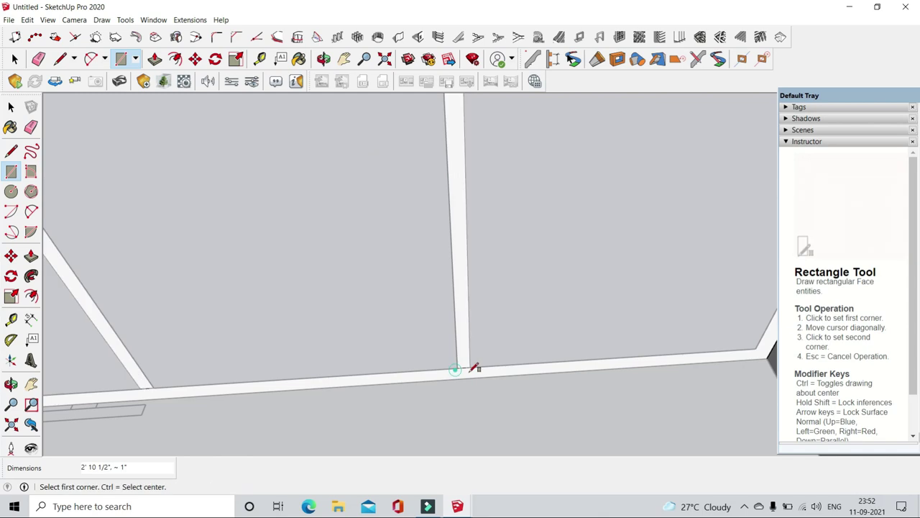
{"action": "middle_click_drag", "start_coordinate": [462, 370], "coordinate": [371, 253]}
{"action": "left_click", "coordinate": [395, 422]}
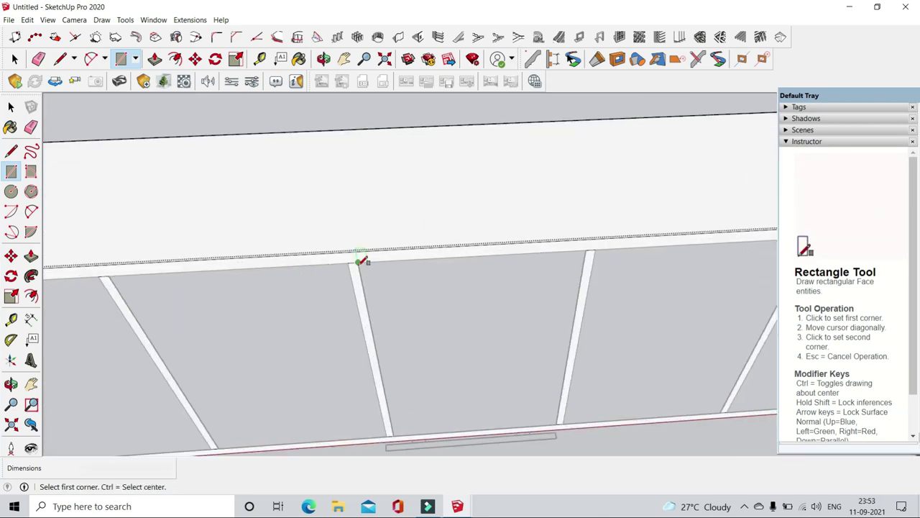
{"action": "left_click", "coordinate": [362, 259]}
{"action": "left_click", "coordinate": [396, 395]}
{"action": "left_click", "coordinate": [240, 211]}
{"action": "middle_click_drag", "start_coordinate": [402, 305], "coordinate": [318, 374]}
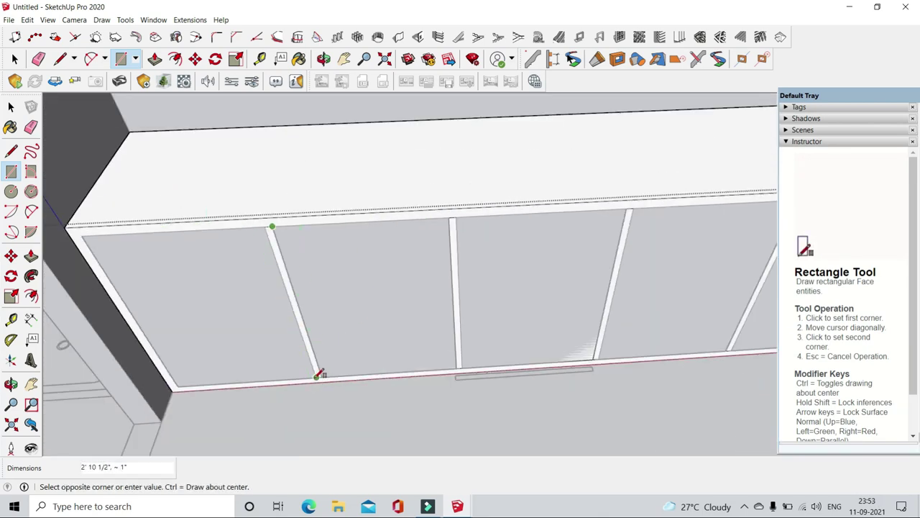
{"action": "key", "text": "space"}
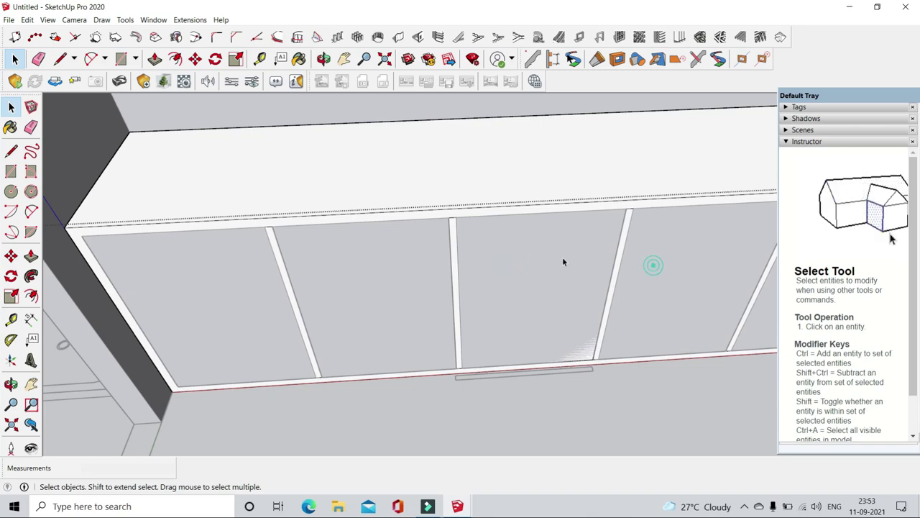
- Select the two right-hand door panels and orbit out over the room walls
{"action": "scroll", "coordinate": [563, 262], "scroll_direction": "down", "scroll_amount": 3}
{"action": "middle_click_drag", "start_coordinate": [649, 253], "coordinate": [590, 312]}
{"action": "left_click", "coordinate": [667, 302]}
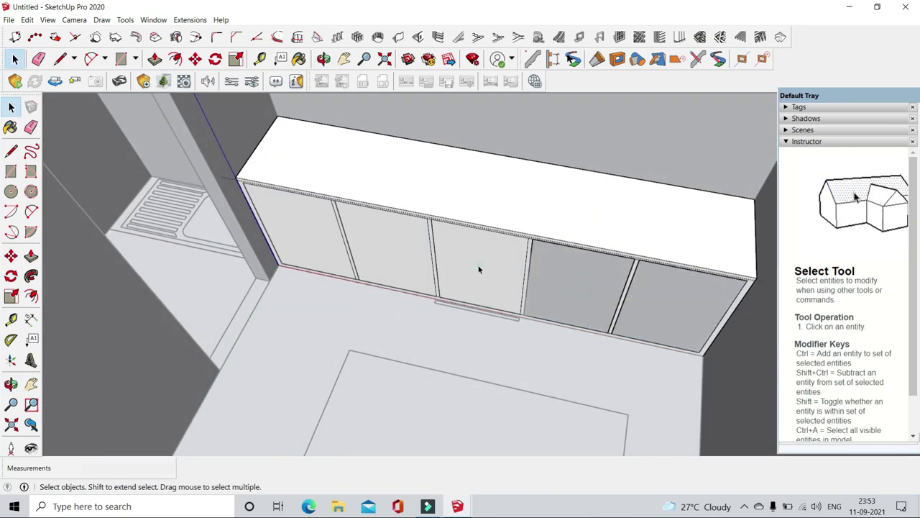
{"action": "middle_click_drag", "start_coordinate": [479, 270], "coordinate": [315, 245]}
{"action": "scroll", "coordinate": [708, 331], "scroll_direction": "down", "scroll_amount": 3}
{"action": "mouse_move", "coordinate": [708, 331]}
{"action": "middle_mouse_down"}
{"action": "mouse_move", "coordinate": [729, 329]}
{"action": "mouse_move", "coordinate": [579, 307]}
{"action": "mouse_move", "coordinate": [574, 353]}
{"action": "mouse_move", "coordinate": [630, 349]}
{"action": "middle_mouse_up"}
{"action": "scroll", "coordinate": [580, 307], "scroll_direction": "up", "scroll_amount": 3}
{"action": "scroll", "coordinate": [581, 323], "scroll_direction": "down", "scroll_amount": 3}
{"action": "scroll", "coordinate": [426, 273], "scroll_direction": "up", "scroll_amount": 3}
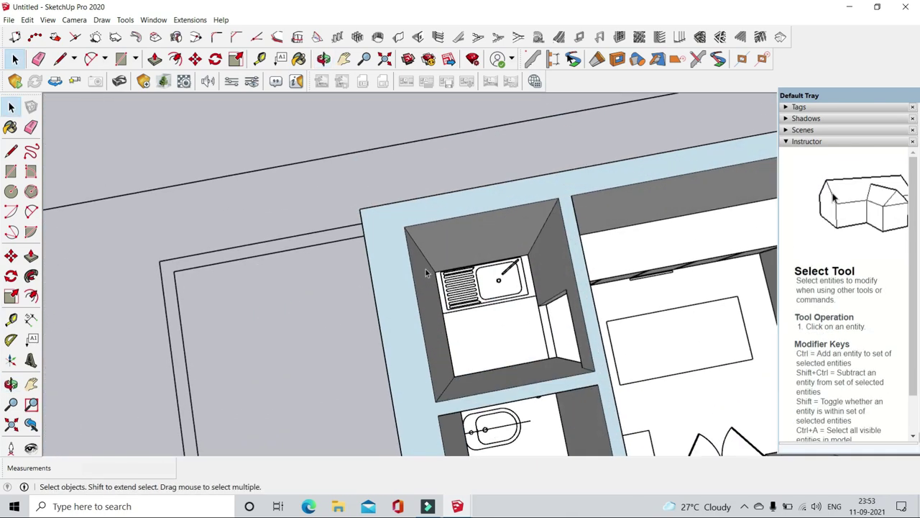
- Start another rectangle near the room walls, then return to the Select tool
{"action": "key", "text": "r"}
{"action": "scroll", "coordinate": [559, 288], "scroll_direction": "up", "scroll_amount": 3}
{"action": "left_click", "coordinate": [316, 230]}
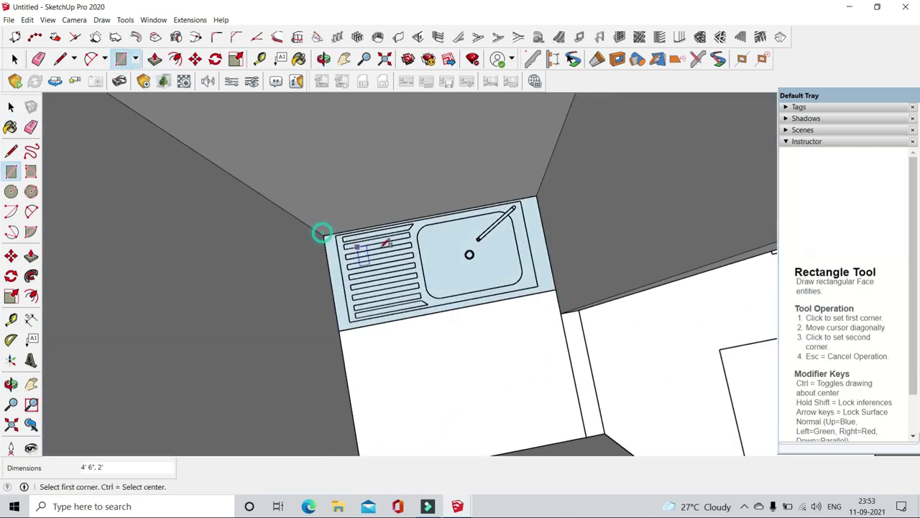
{"action": "middle_click_drag", "start_coordinate": [323, 230], "coordinate": [359, 237]}
{"action": "scroll", "coordinate": [359, 238], "scroll_direction": "down", "scroll_amount": 2}
{"action": "left_click", "coordinate": [15, 59]}
- Copy the counter cabinet from its corner into the sink room
{"action": "scroll", "coordinate": [557, 311], "scroll_direction": "down", "scroll_amount": 2}
{"action": "left_click", "coordinate": [575, 284]}
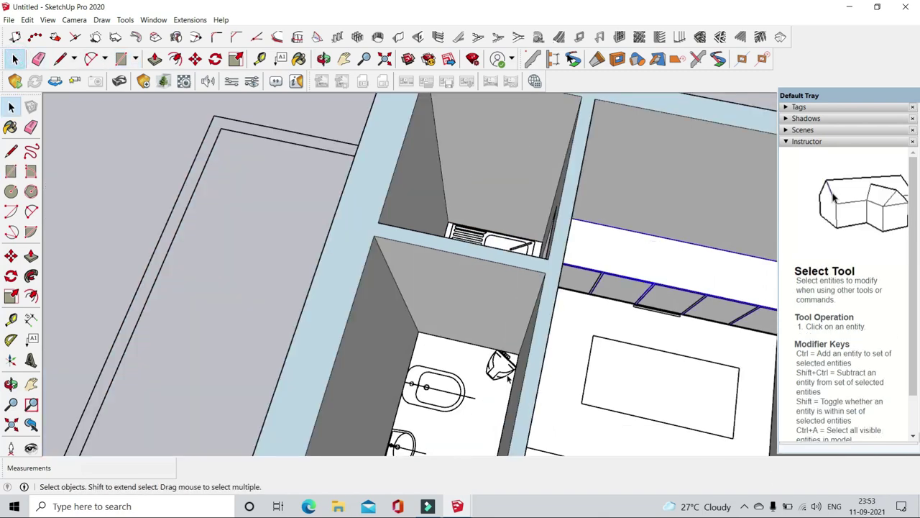
{"action": "scroll", "coordinate": [557, 311], "scroll_direction": "up", "scroll_amount": 2}
{"action": "scroll", "coordinate": [480, 251], "scroll_direction": "up", "scroll_amount": 5}
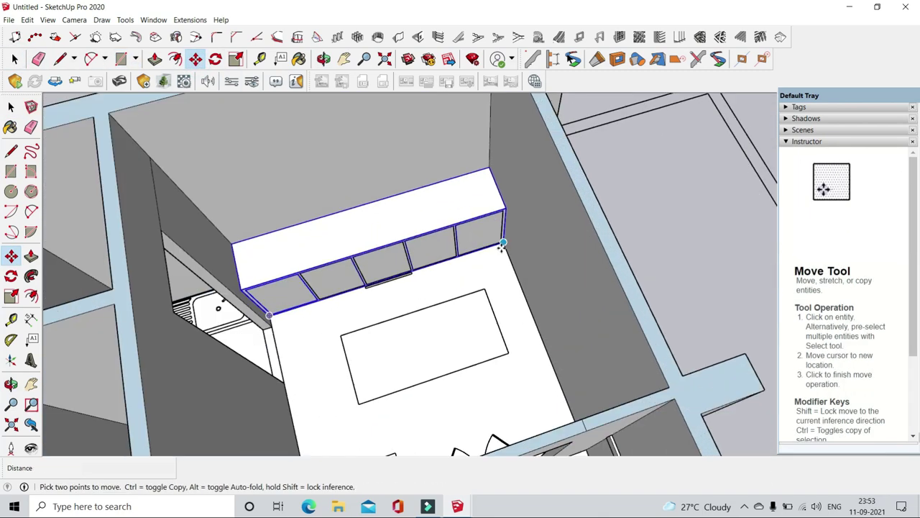
{"action": "left_click", "coordinate": [508, 240]}
{"action": "key", "text": "ctrl"}
{"action": "scroll", "coordinate": [604, 253], "scroll_direction": "down", "scroll_amount": 5}
{"action": "scroll", "coordinate": [496, 306], "scroll_direction": "up", "scroll_amount": 3}
{"action": "left_click", "coordinate": [496, 305]}
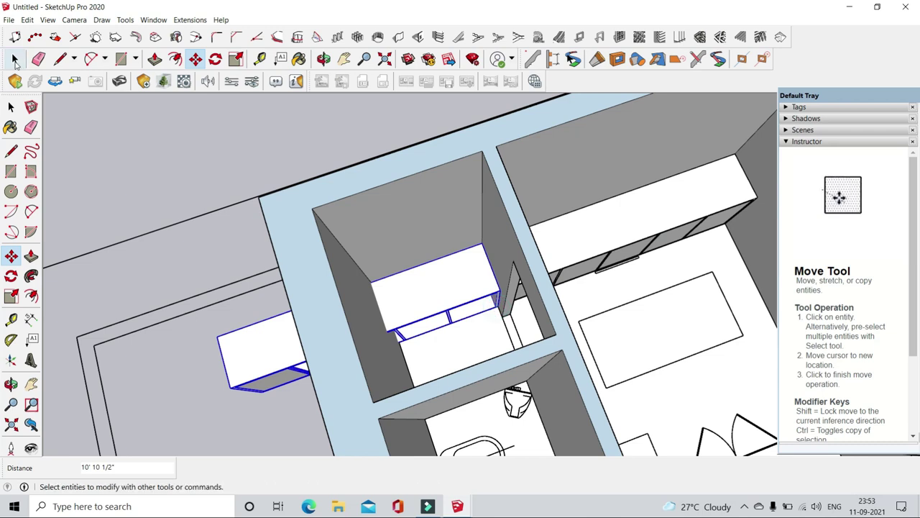
{"action": "key", "text": "space"}
- Select and erase the extra cabinet copy left outside the walls
{"action": "scroll", "coordinate": [474, 313], "scroll_direction": "up", "scroll_amount": 3}
{"action": "key", "text": "e"}
{"action": "scroll", "coordinate": [451, 320], "scroll_direction": "up", "scroll_amount": 3}
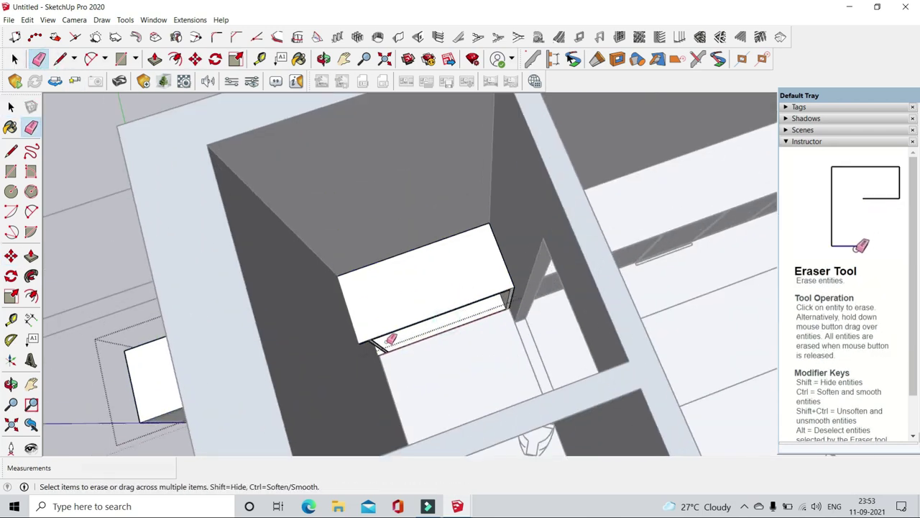
{"action": "scroll", "coordinate": [391, 338], "scroll_direction": "down", "scroll_amount": 3}
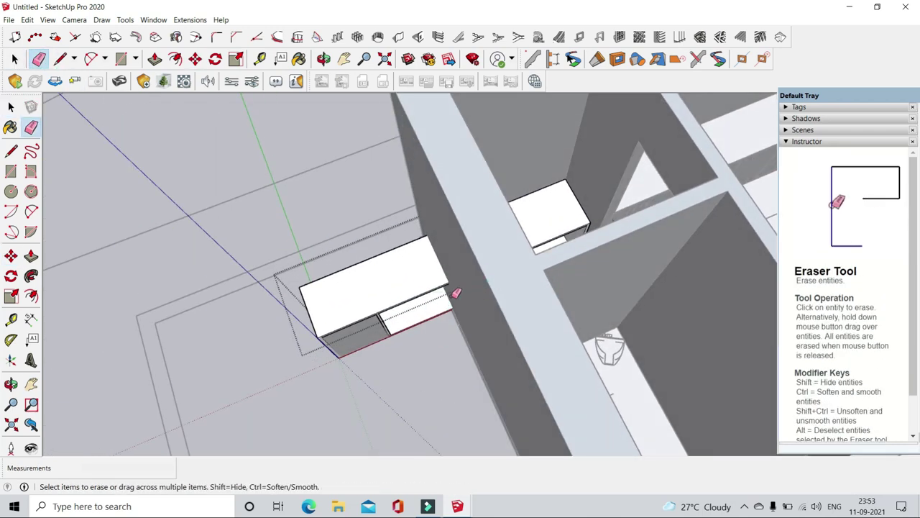
{"action": "scroll", "coordinate": [456, 292], "scroll_direction": "down", "scroll_amount": 3}
{"action": "left_click", "coordinate": [14, 59]}
{"action": "left_click_drag", "start_coordinate": [292, 215], "coordinate": [406, 397]}
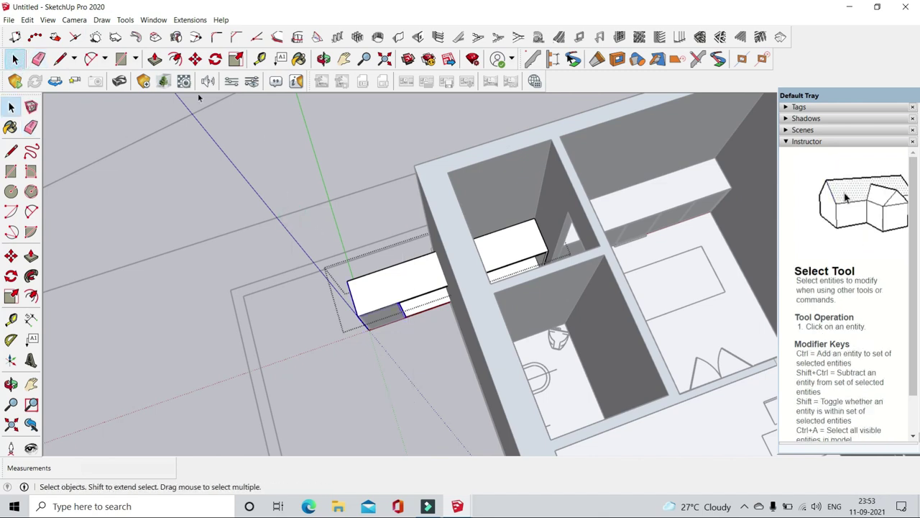
{"action": "scroll", "coordinate": [198, 97], "scroll_direction": "up", "scroll_amount": 2}
{"action": "left_click", "coordinate": [38, 59]}
{"action": "scroll", "coordinate": [424, 326], "scroll_direction": "up", "scroll_amount": 2}
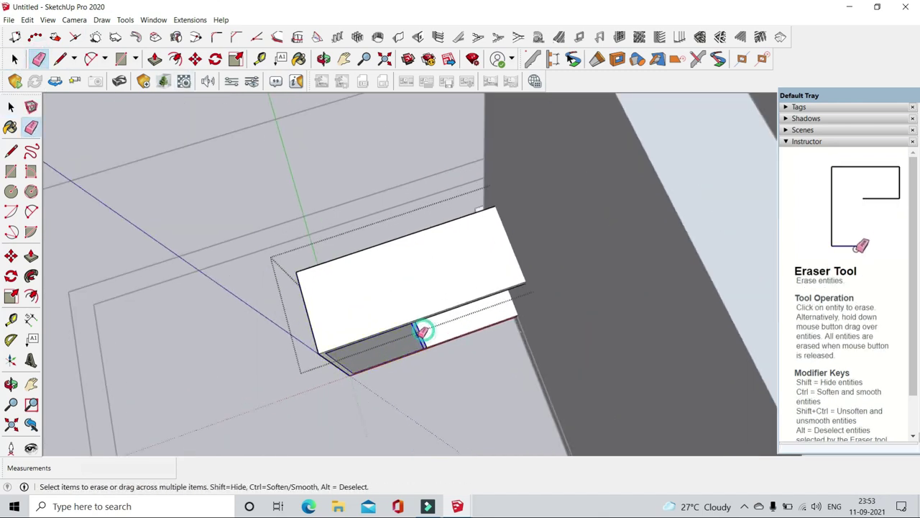
{"action": "key", "text": "space"}
{"action": "scroll", "coordinate": [374, 261], "scroll_direction": "down", "scroll_amount": 2}
{"action": "left_click_drag", "start_coordinate": [229, 185], "coordinate": [379, 401]}
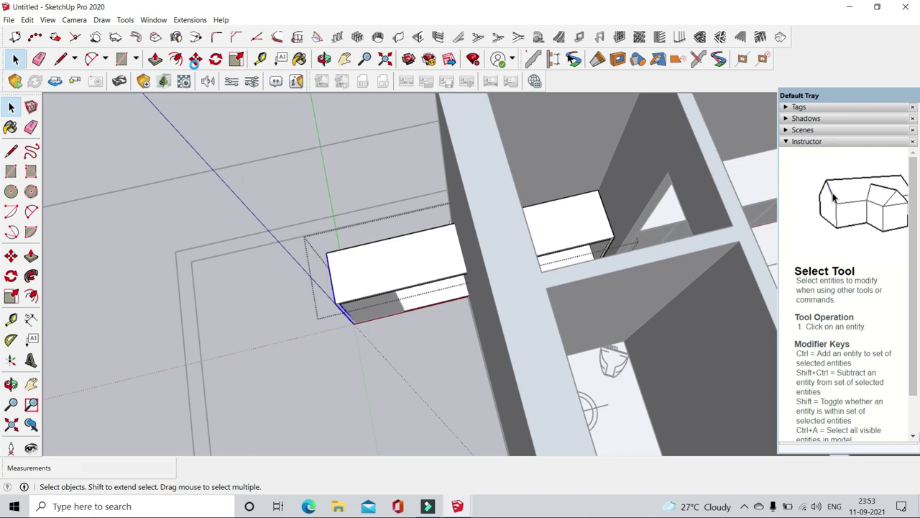
- Start moving the small leftover panel 5 1/2" along the other cabinet's edge
{"action": "key", "text": "m"}
{"action": "scroll", "coordinate": [353, 277], "scroll_direction": "up", "scroll_amount": 2}
{"action": "mouse_move", "coordinate": [353, 277]}
{"action": "middle_mouse_down"}
{"action": "mouse_move", "coordinate": [361, 255]}
{"action": "mouse_move", "coordinate": [243, 241]}
{"action": "mouse_move", "coordinate": [405, 240]}
{"action": "mouse_move", "coordinate": [365, 169]}
{"action": "middle_mouse_up"}
{"action": "key", "text": "space"}
{"action": "left_click", "coordinate": [293, 259]}
{"action": "key", "text": "m"}
{"action": "left_click", "coordinate": [293, 258]}
{"action": "scroll", "coordinate": [293, 255], "scroll_direction": "up", "scroll_amount": 3}
- Slide the right panel face across, placing it 1" over
{"action": "left_click", "coordinate": [366, 168]}
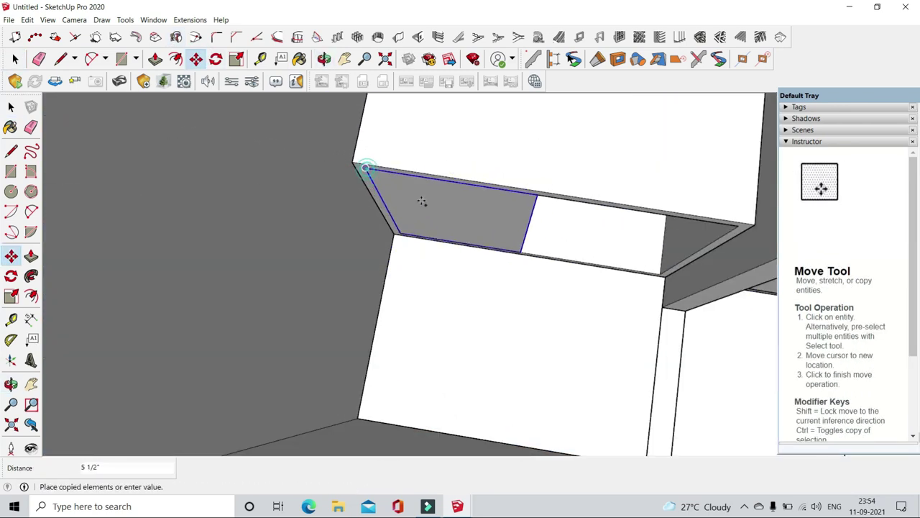
{"action": "left_click", "coordinate": [401, 226]}
{"action": "middle_click_drag", "start_coordinate": [400, 226], "coordinate": [611, 398]}
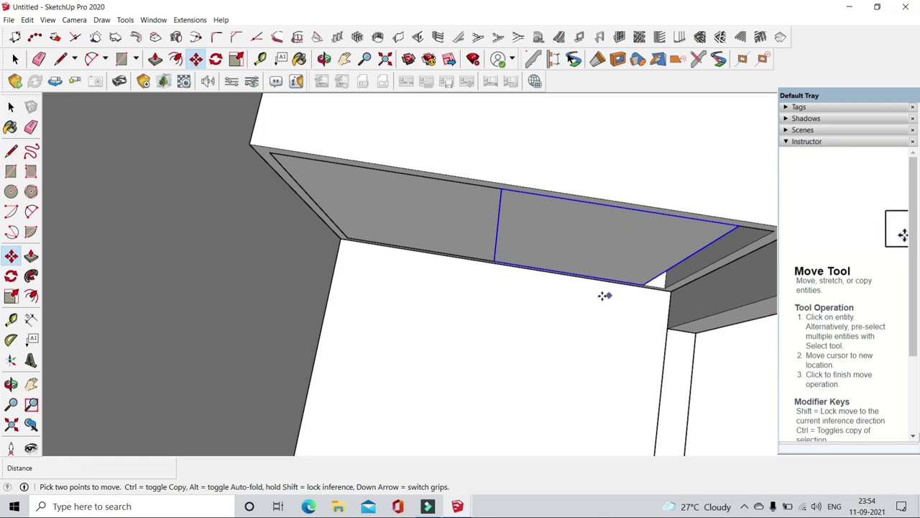
{"action": "middle_click_drag", "start_coordinate": [604, 294], "coordinate": [674, 243]}
{"action": "left_click", "coordinate": [676, 244]}
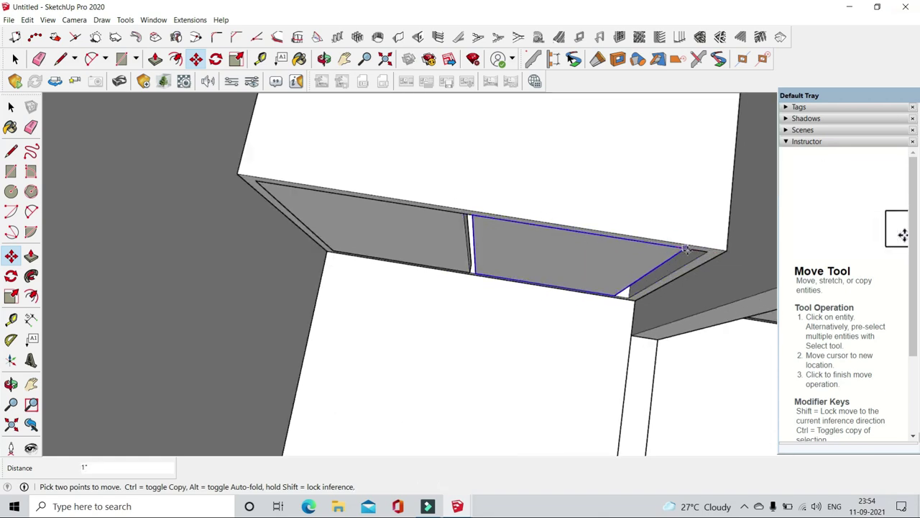
{"action": "left_click", "coordinate": [684, 248]}
{"action": "key", "text": "space"}
- Select both panels and orbit toward the gap between them
{"action": "left_click", "coordinate": [338, 202], "text": "shift"}
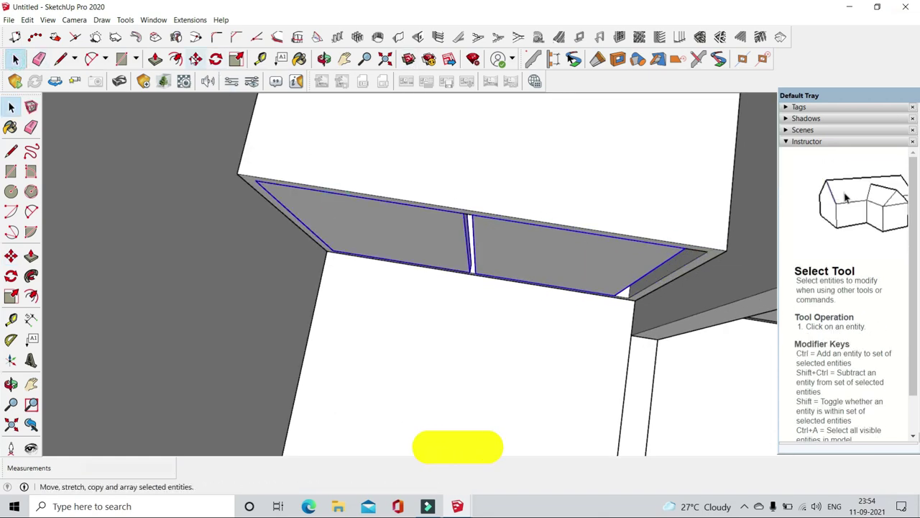
{"action": "left_click", "coordinate": [236, 58]}
{"action": "mouse_move", "coordinate": [617, 325]}
{"action": "middle_mouse_down"}
{"action": "mouse_move", "coordinate": [636, 341]}
{"action": "mouse_move", "coordinate": [816, 170]}
{"action": "middle_mouse_up"}
{"action": "mouse_move", "coordinate": [647, 215]}
{"action": "middle_mouse_down"}
{"action": "mouse_move", "coordinate": [403, 123]}
{"action": "mouse_move", "coordinate": [133, 81]}
{"action": "middle_mouse_up"}
{"action": "key", "text": "space"}
- Draw two rectangles to close the narrow gap between the panels
{"action": "key", "text": "r"}
{"action": "scroll", "coordinate": [446, 266], "scroll_direction": "up", "scroll_amount": 3}
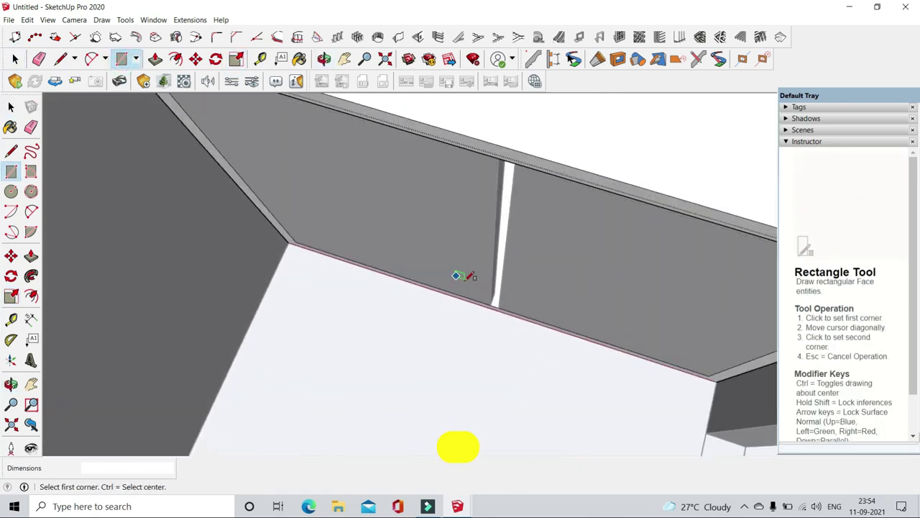
{"action": "left_click", "coordinate": [498, 306]}
{"action": "left_click", "coordinate": [504, 157]}
{"action": "left_click", "coordinate": [499, 158]}
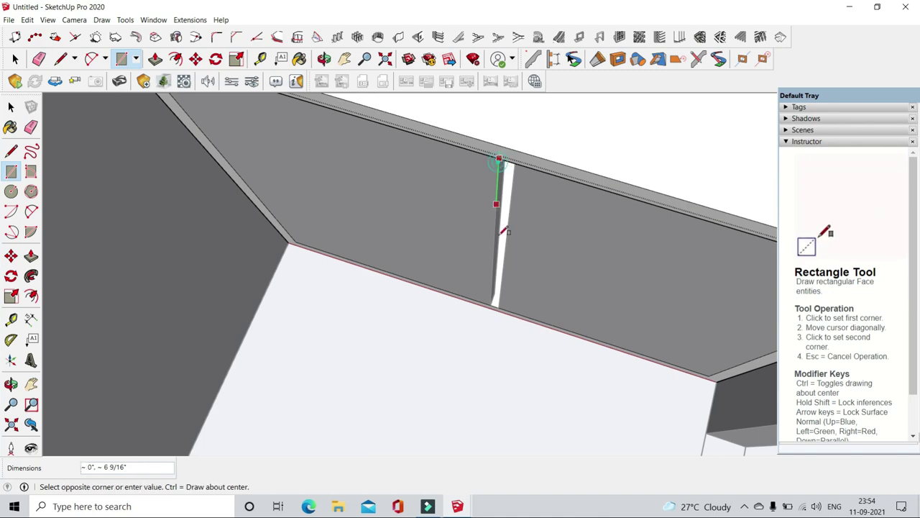
{"action": "left_click", "coordinate": [501, 305]}
{"action": "key", "text": "space"}
{"action": "mouse_move", "coordinate": [471, 261]}
{"action": "middle_mouse_down"}
{"action": "mouse_move", "coordinate": [493, 327]}
{"action": "mouse_move", "coordinate": [460, 302]}
{"action": "middle_mouse_up"}
{"action": "scroll", "coordinate": [493, 328], "scroll_direction": "down", "scroll_amount": 5}
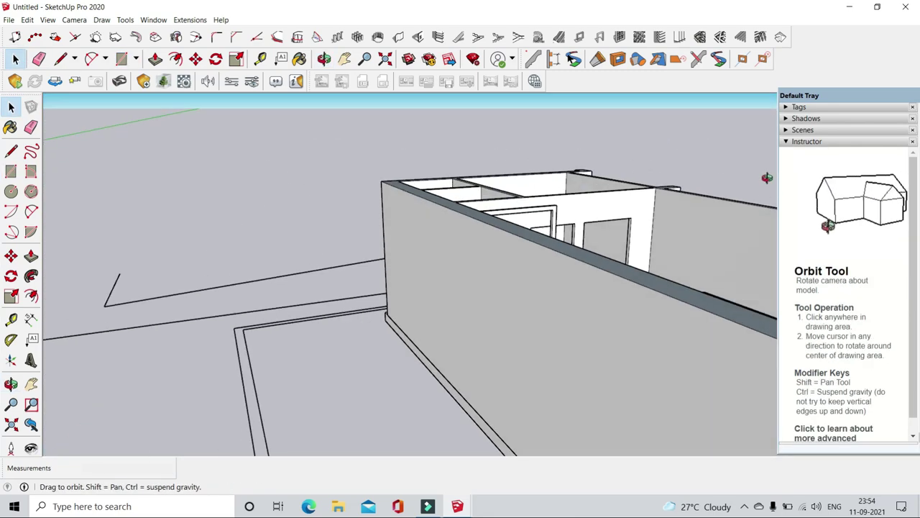
- Draw a rectangle on the wall beside the double door and delete it
{"action": "mouse_move", "coordinate": [484, 342]}
{"action": "middle_mouse_down"}
{"action": "mouse_move", "coordinate": [524, 309]}
{"action": "mouse_move", "coordinate": [603, 322]}
{"action": "mouse_move", "coordinate": [547, 287]}
{"action": "mouse_move", "coordinate": [471, 299]}
{"action": "mouse_move", "coordinate": [509, 333]}
{"action": "mouse_move", "coordinate": [549, 290]}
{"action": "mouse_move", "coordinate": [489, 317]}
{"action": "middle_mouse_up"}
{"action": "scroll", "coordinate": [471, 299], "scroll_direction": "up", "scroll_amount": 3}
{"action": "scroll", "coordinate": [509, 333], "scroll_direction": "down", "scroll_amount": 3}
{"action": "scroll", "coordinate": [489, 316], "scroll_direction": "up", "scroll_amount": 3}
{"action": "scroll", "coordinate": [478, 321], "scroll_direction": "up", "scroll_amount": 3}
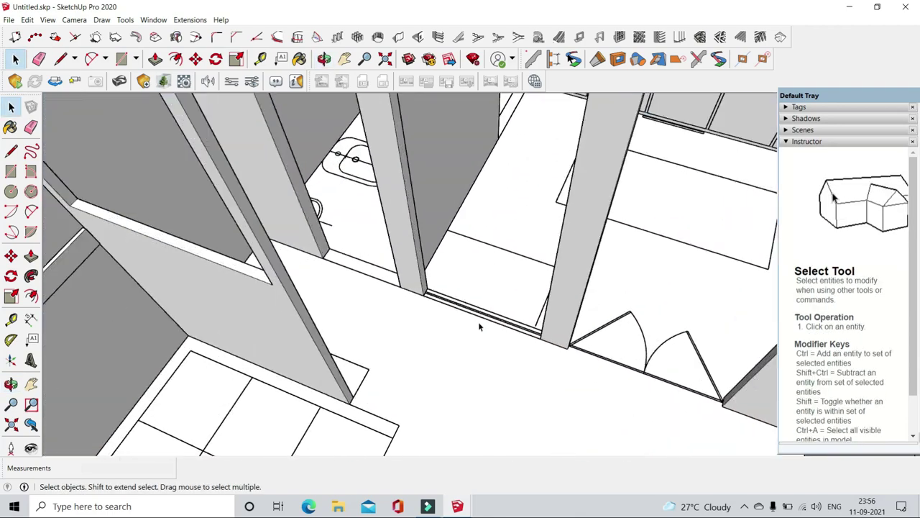
{"action": "scroll", "coordinate": [478, 321], "scroll_direction": "up", "scroll_amount": 2}
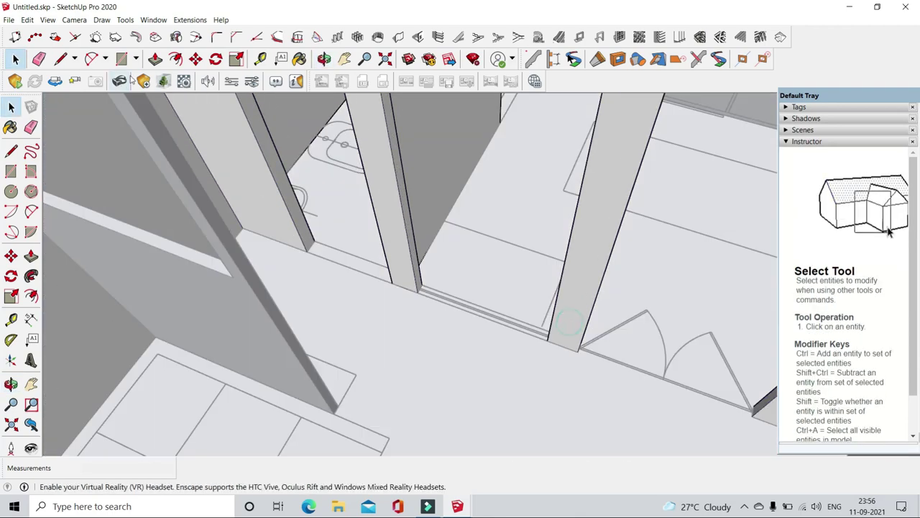
{"action": "left_click", "coordinate": [121, 58]}
{"action": "left_click", "coordinate": [420, 292]}
{"action": "middle_click_drag", "start_coordinate": [419, 292], "coordinate": [479, 232]}
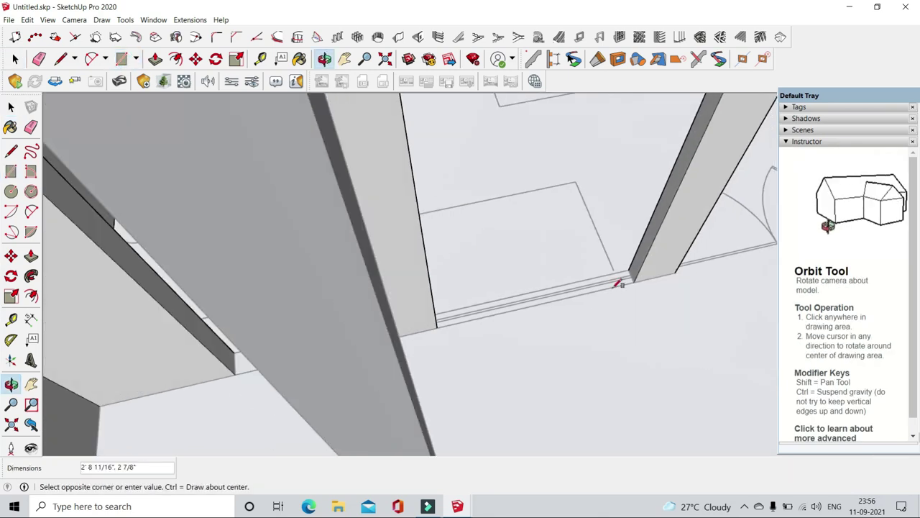
{"action": "left_click", "coordinate": [480, 231]}
{"action": "middle_click_drag", "start_coordinate": [627, 314], "coordinate": [431, 216]}
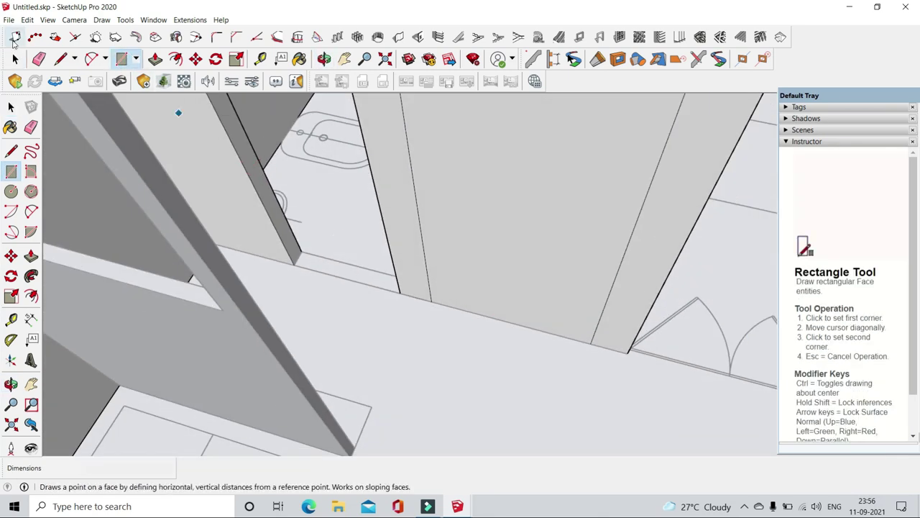
{"action": "key", "text": "space"}
{"action": "left_click", "coordinate": [467, 240]}
{"action": "key", "text": "Delete"}
- Push/Pull the sill face up 4' and clear the leftover edge
{"action": "left_click", "coordinate": [156, 59]}
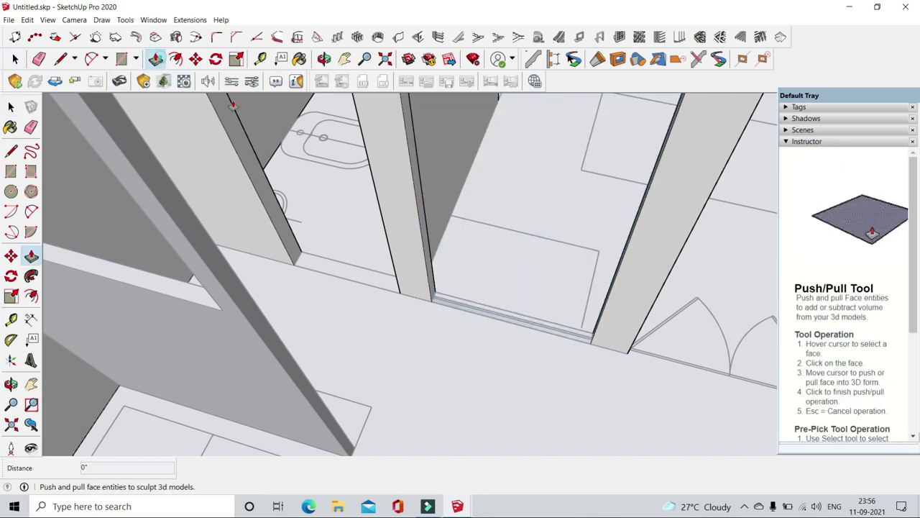
{"action": "left_click", "coordinate": [465, 308]}
{"action": "type", "text": "4"}
{"action": "key", "text": "Return"}
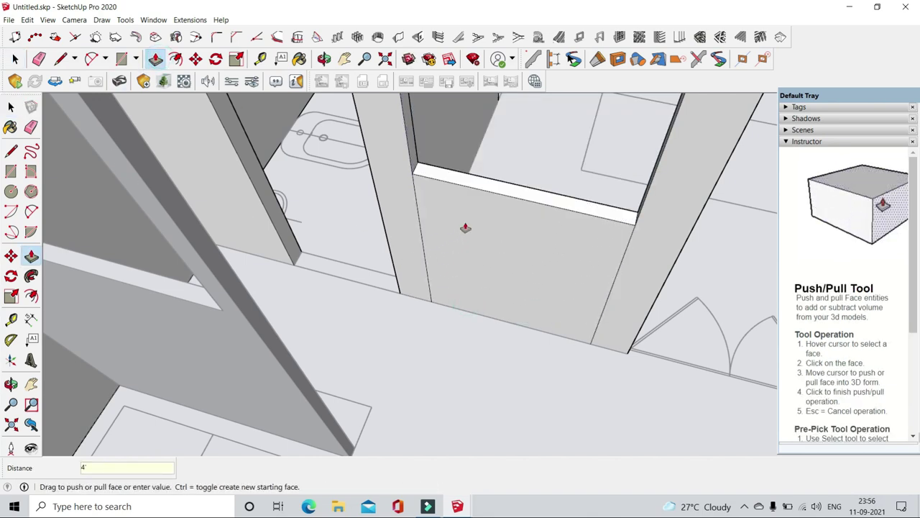
{"action": "key", "text": "e"}
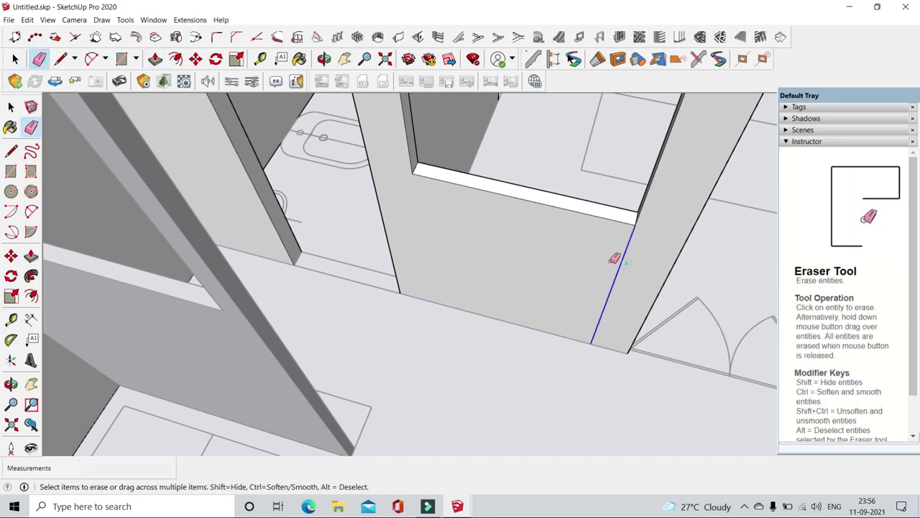
{"action": "middle_click_drag", "start_coordinate": [615, 259], "coordinate": [387, 212]}
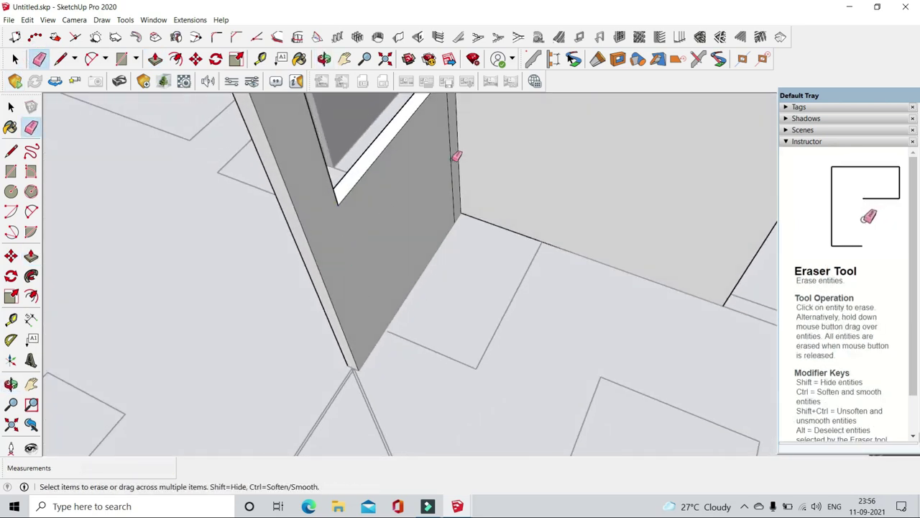
{"action": "left_click", "coordinate": [11, 106]}
{"action": "scroll", "coordinate": [141, 237], "scroll_direction": "down", "scroll_amount": 5}
{"action": "mouse_move", "coordinate": [590, 329]}
{"action": "middle_mouse_down"}
{"action": "mouse_move", "coordinate": [501, 281]}
{"action": "mouse_move", "coordinate": [526, 374]}
{"action": "mouse_move", "coordinate": [372, 270]}
{"action": "mouse_move", "coordinate": [495, 261]}
{"action": "middle_mouse_up"}
- Draw a 4' 9"-wide rectangle face across the double-door opening
{"action": "scroll", "coordinate": [525, 374], "scroll_direction": "down", "scroll_amount": 5}
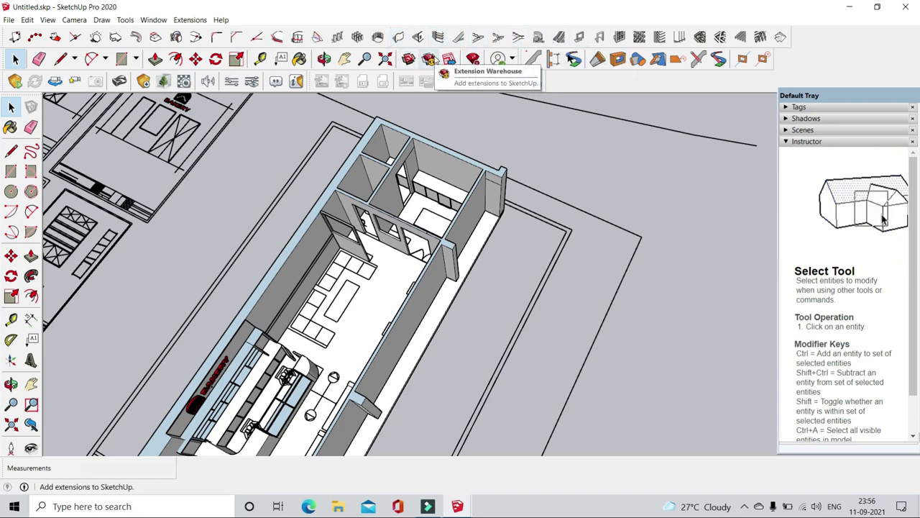
{"action": "left_click", "coordinate": [549, 137]}
{"action": "mouse_move", "coordinate": [594, 163]}
{"action": "middle_mouse_down"}
{"action": "mouse_move", "coordinate": [512, 271]}
{"action": "mouse_move", "coordinate": [442, 274]}
{"action": "mouse_move", "coordinate": [197, 105]}
{"action": "middle_mouse_up"}
{"action": "scroll", "coordinate": [442, 274], "scroll_direction": "up", "scroll_amount": 2}
{"action": "scroll", "coordinate": [442, 274], "scroll_direction": "up", "scroll_amount": 3}
{"action": "scroll", "coordinate": [442, 273], "scroll_direction": "up", "scroll_amount": 2}
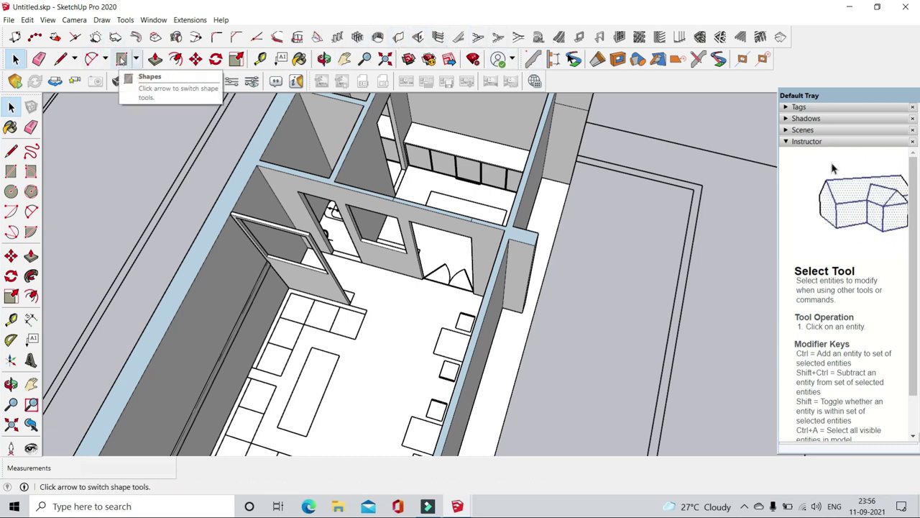
{"action": "left_click", "coordinate": [121, 59]}
{"action": "scroll", "coordinate": [437, 222], "scroll_direction": "up", "scroll_amount": 2}
{"action": "scroll", "coordinate": [355, 206], "scroll_direction": "up", "scroll_amount": 2}
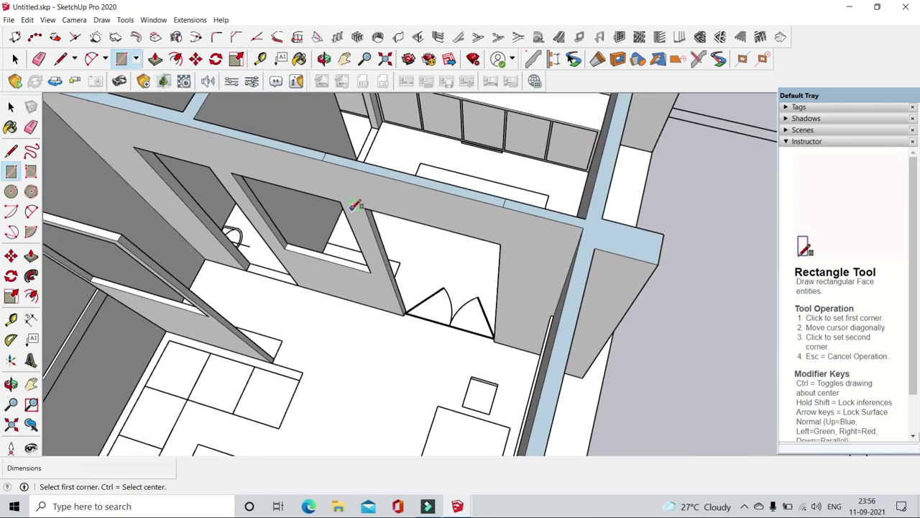
{"action": "left_click", "coordinate": [366, 207]}
{"action": "scroll", "coordinate": [495, 338], "scroll_direction": "up", "scroll_amount": 4}
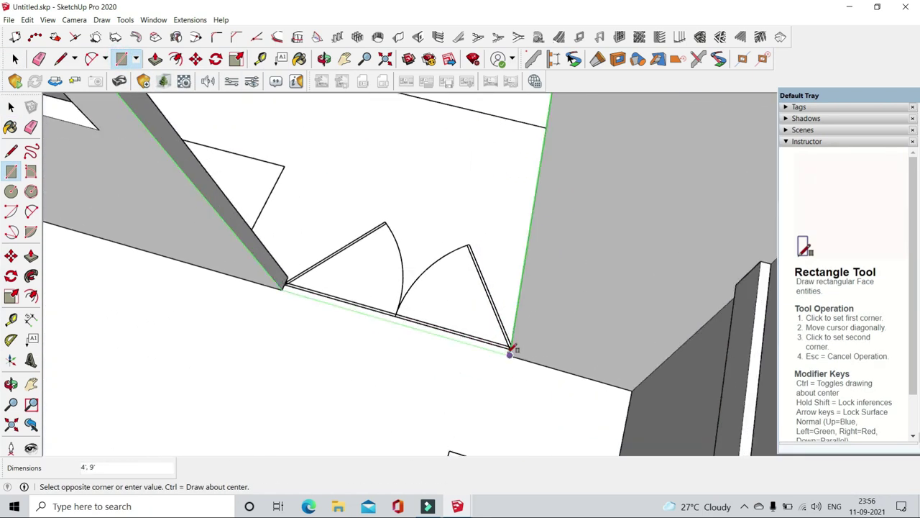
{"action": "left_click", "coordinate": [510, 350]}
{"action": "scroll", "coordinate": [357, 245], "scroll_direction": "down", "scroll_amount": 5}
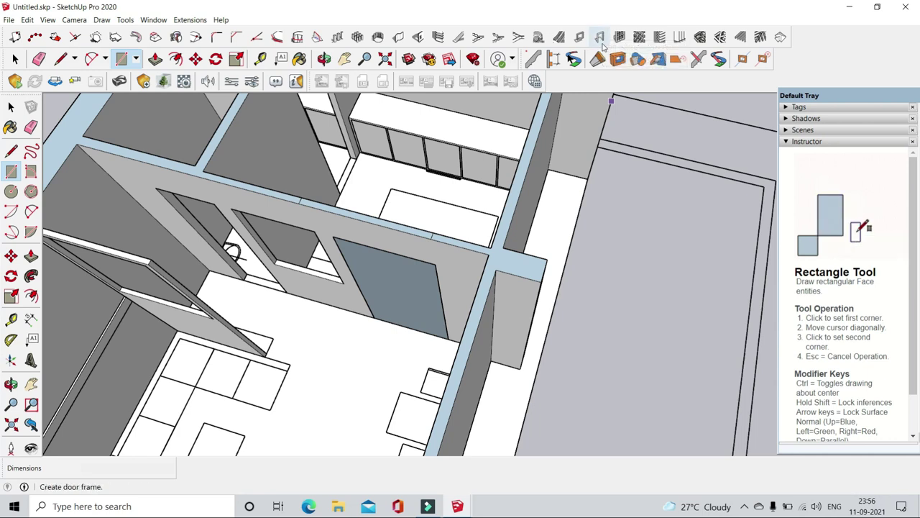
{"action": "left_click", "coordinate": [600, 37]}
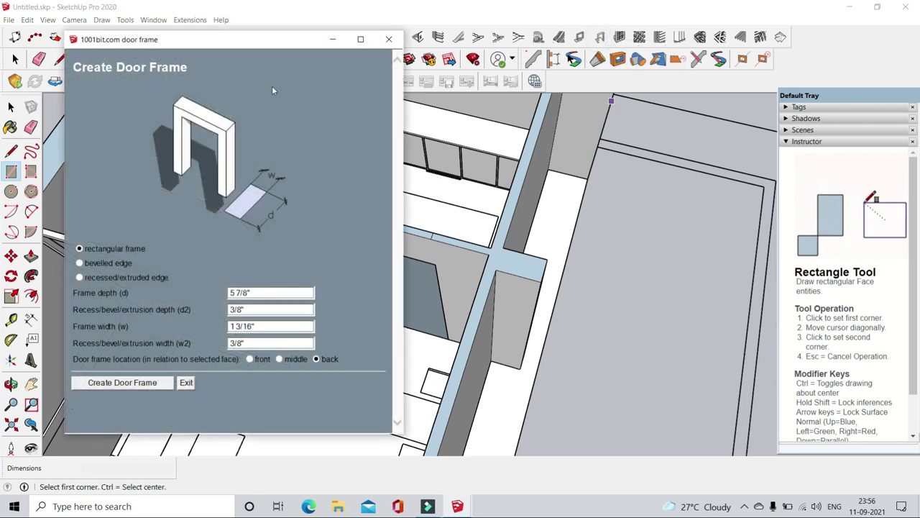
{"action": "left_click_drag", "start_coordinate": [256, 49], "coordinate": [636, 55]}
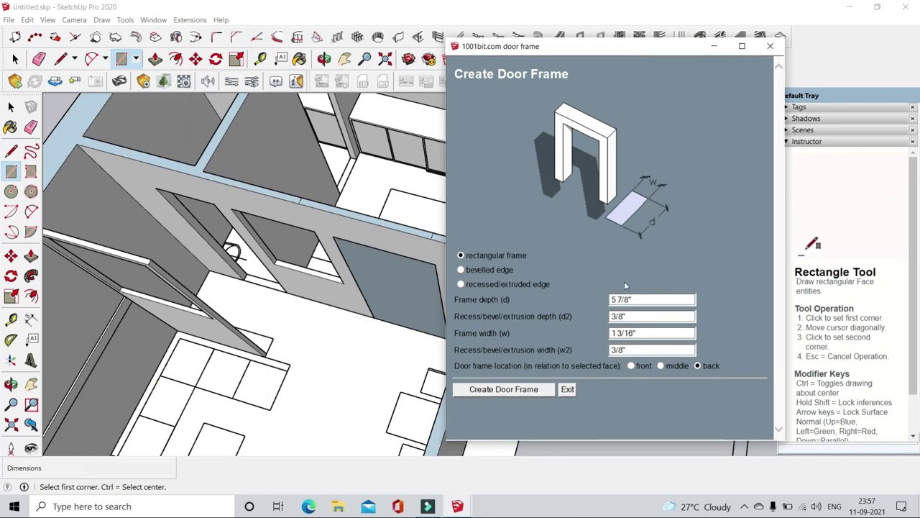
{"action": "left_click", "coordinate": [770, 45]}
{"action": "mouse_move", "coordinate": [627, 238]}
{"action": "middle_mouse_down"}
{"action": "mouse_move", "coordinate": [462, 232]}
{"action": "mouse_move", "coordinate": [388, 176]}
{"action": "middle_mouse_up"}
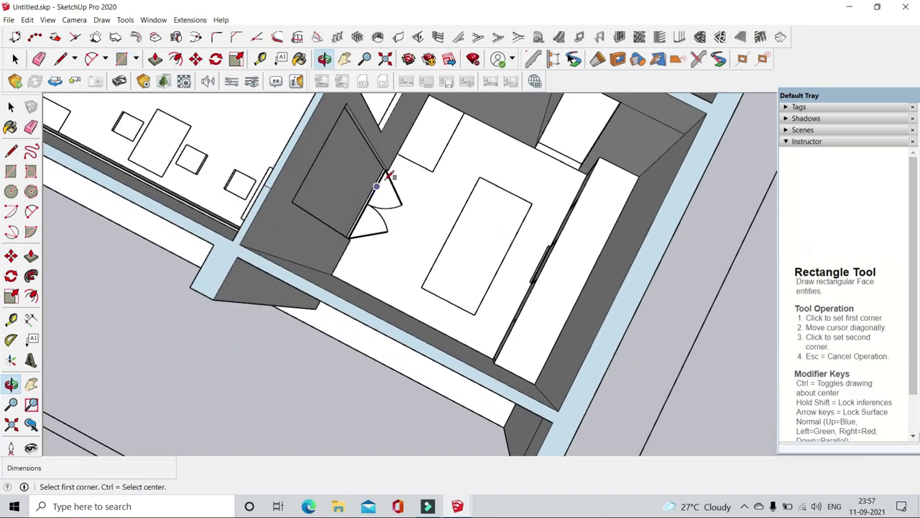
{"action": "scroll", "coordinate": [388, 176], "scroll_direction": "up", "scroll_amount": 5}
{"action": "scroll", "coordinate": [384, 165], "scroll_direction": "up", "scroll_amount": 2}
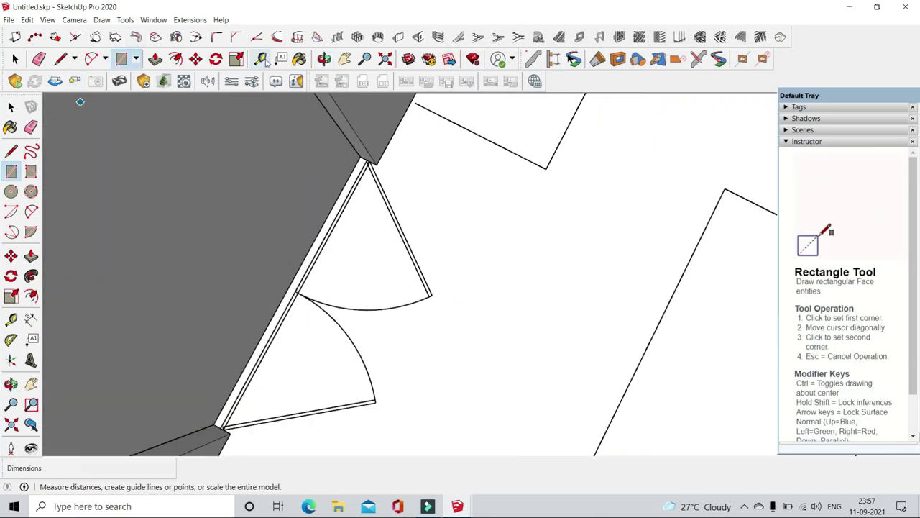
{"action": "left_click", "coordinate": [262, 60]}
{"action": "scroll", "coordinate": [491, 273], "scroll_direction": "down", "scroll_amount": 3}
{"action": "scroll", "coordinate": [492, 273], "scroll_direction": "down", "scroll_amount": 3}
{"action": "scroll", "coordinate": [456, 206], "scroll_direction": "down", "scroll_amount": 2}
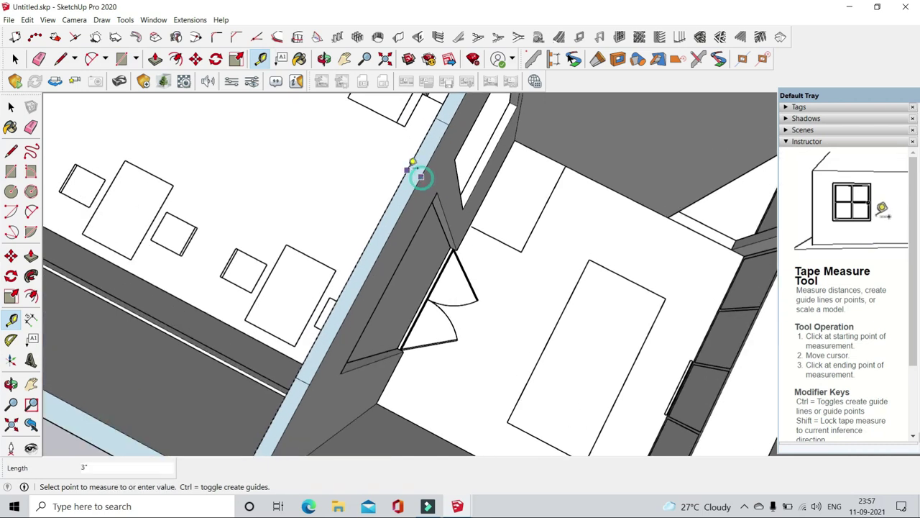
{"action": "key", "text": "Escape"}
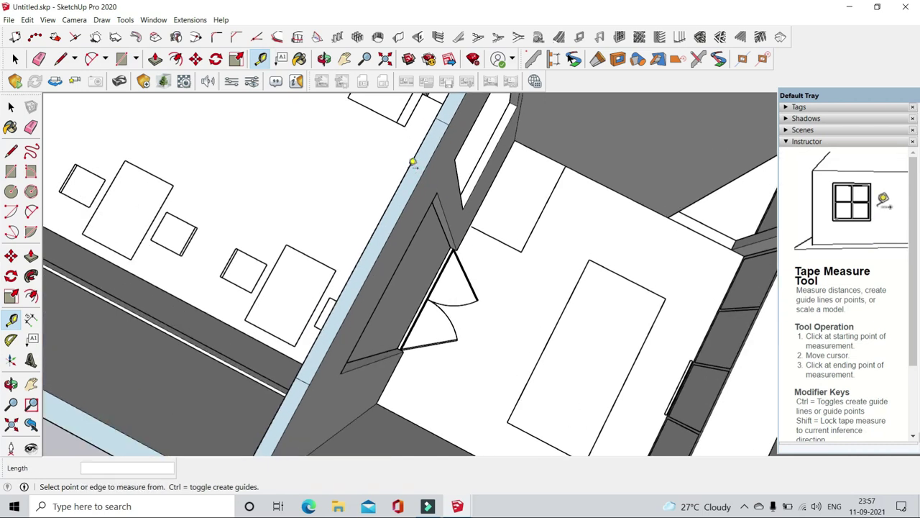
{"action": "scroll", "coordinate": [407, 165], "scroll_direction": "up", "scroll_amount": 1}
{"action": "scroll", "coordinate": [432, 201], "scroll_direction": "up", "scroll_amount": 3}
{"action": "scroll", "coordinate": [467, 259], "scroll_direction": "up", "scroll_amount": 3}
{"action": "scroll", "coordinate": [471, 277], "scroll_direction": "up", "scroll_amount": 2}
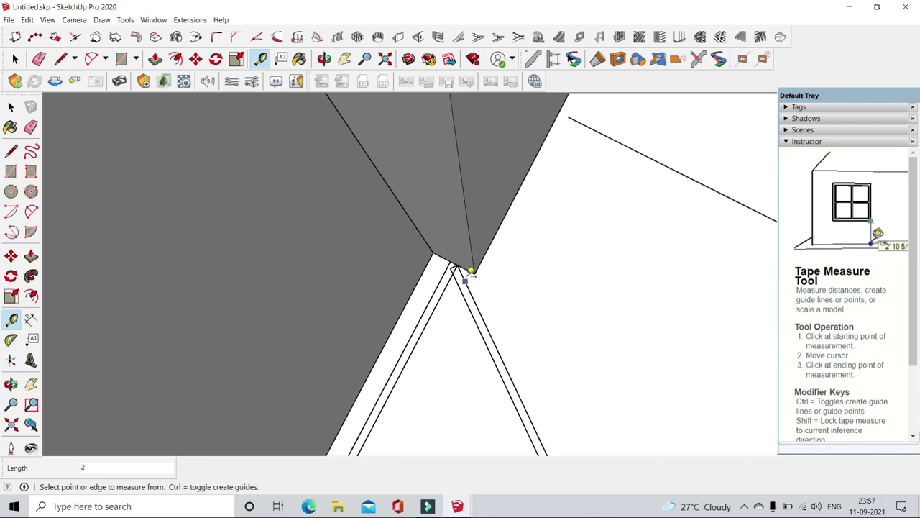
{"action": "scroll", "coordinate": [460, 262], "scroll_direction": "up", "scroll_amount": 2}
{"action": "scroll", "coordinate": [450, 253], "scroll_direction": "up", "scroll_amount": 2}
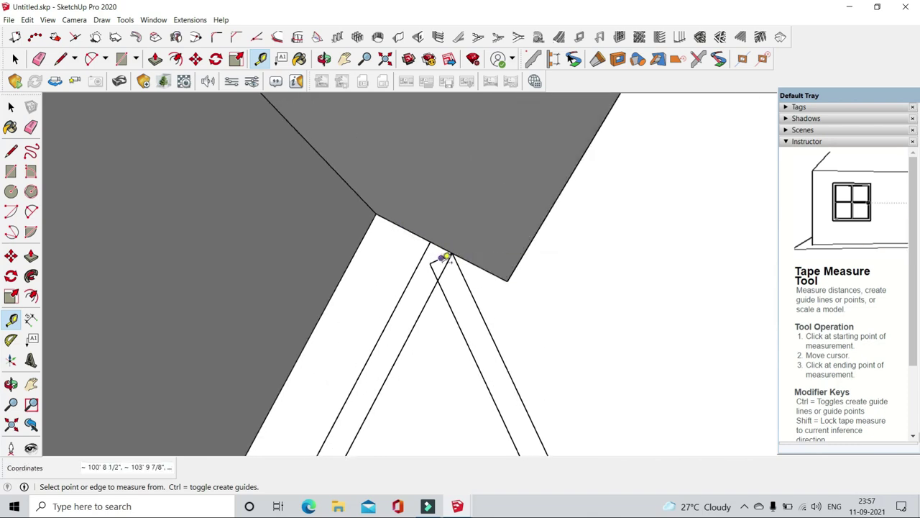
{"action": "left_click", "coordinate": [462, 278]}
{"action": "left_click", "coordinate": [429, 297]}
{"action": "left_click", "coordinate": [412, 282]}
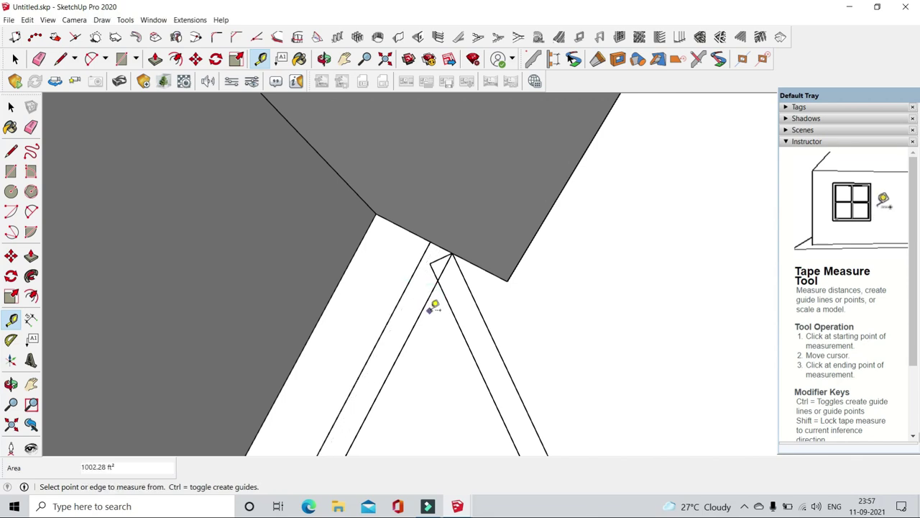
{"action": "scroll", "coordinate": [435, 302], "scroll_direction": "down", "scroll_amount": 2}
{"action": "scroll", "coordinate": [461, 262], "scroll_direction": "down", "scroll_amount": 1}
{"action": "scroll", "coordinate": [482, 216], "scroll_direction": "down", "scroll_amount": 3}
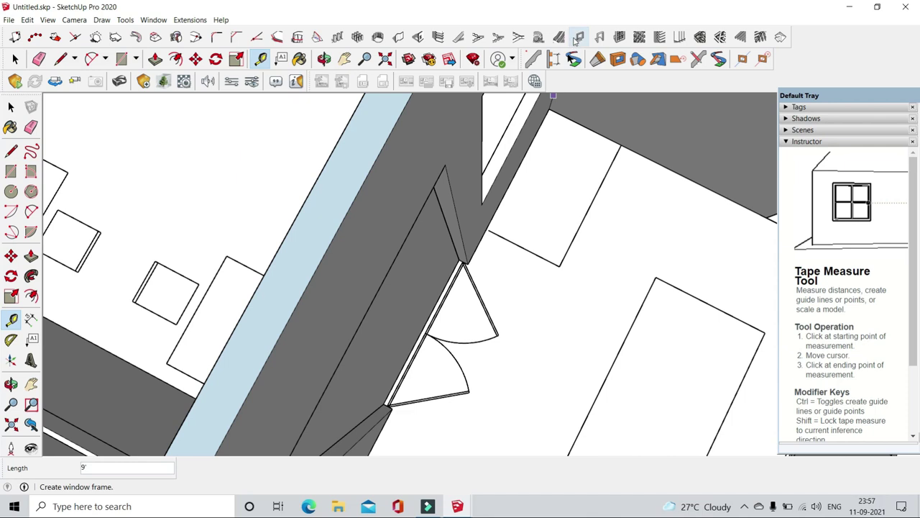
- Generate a 1.5" door frame using the doorway face as its profile
{"action": "left_click", "coordinate": [600, 36]}
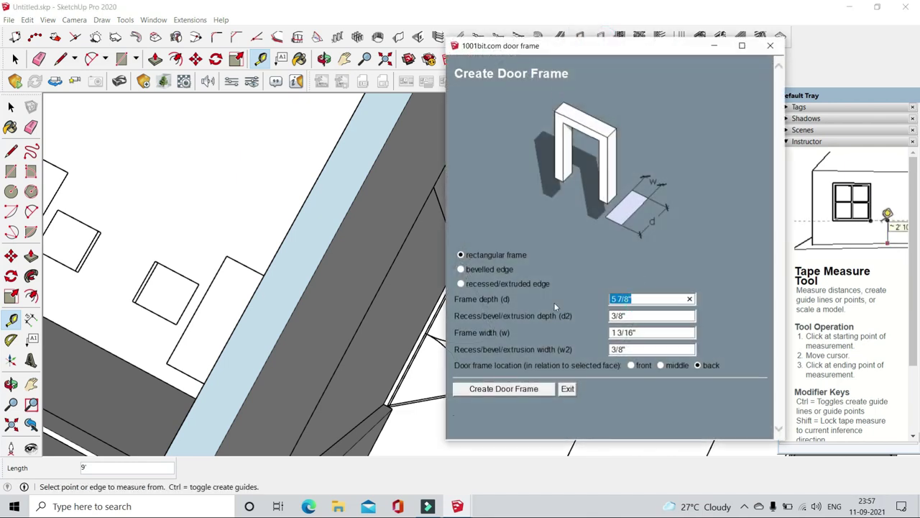
{"action": "type", "text": "1.5\""}
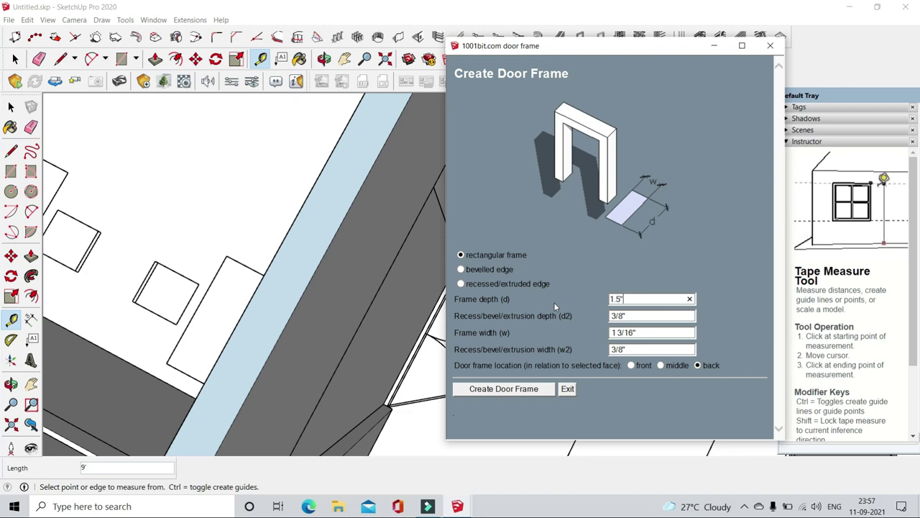
{"action": "type", "text": "1"}
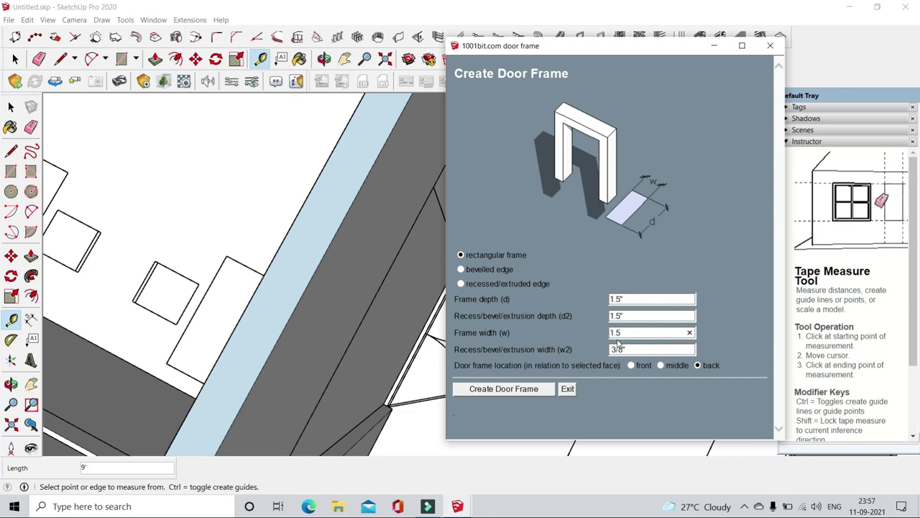
{"action": "left_click", "coordinate": [522, 395]}
{"action": "middle_click_drag", "start_coordinate": [292, 349], "coordinate": [323, 237]}
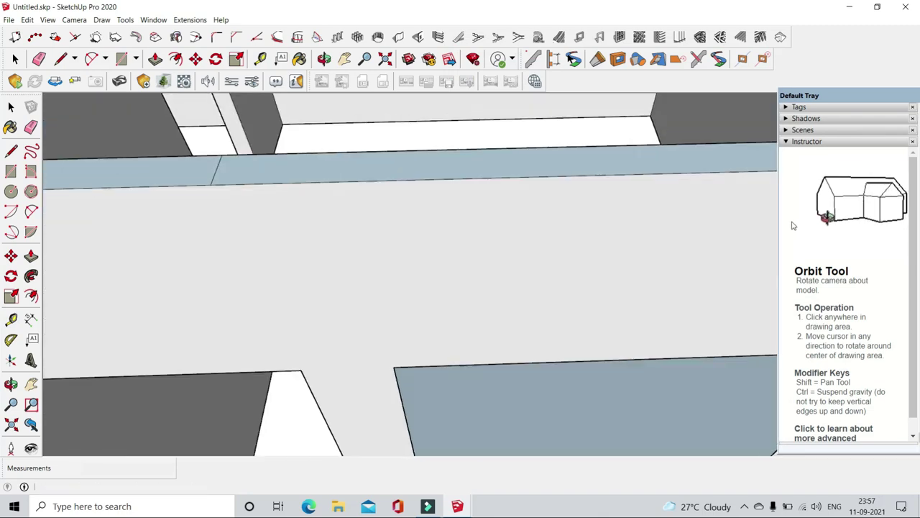
{"action": "left_click", "coordinate": [462, 336]}
- Orbit around the doorway to inspect the new door frame's corner
{"action": "scroll", "coordinate": [396, 212], "scroll_direction": "down", "scroll_amount": 5}
{"action": "mouse_move", "coordinate": [396, 211]}
{"action": "middle_mouse_down"}
{"action": "mouse_move", "coordinate": [406, 358]}
{"action": "mouse_move", "coordinate": [384, 382]}
{"action": "middle_mouse_up"}
{"action": "scroll", "coordinate": [406, 358], "scroll_direction": "up", "scroll_amount": 5}
{"action": "scroll", "coordinate": [392, 328], "scroll_direction": "up", "scroll_amount": 3}
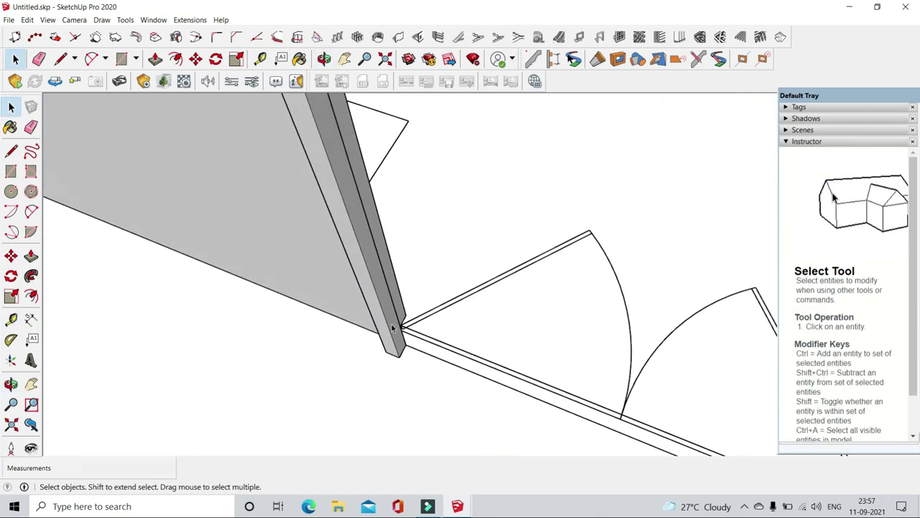
{"action": "mouse_move", "coordinate": [415, 272]}
{"action": "middle_mouse_down"}
{"action": "mouse_move", "coordinate": [294, 310]}
{"action": "mouse_move", "coordinate": [193, 95]}
{"action": "middle_mouse_up"}
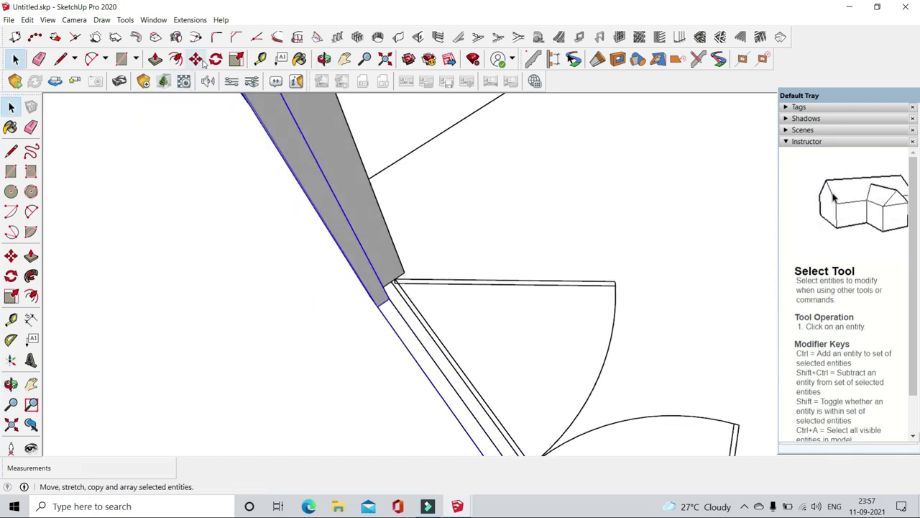
{"action": "left_click", "coordinate": [196, 58]}
{"action": "mouse_move", "coordinate": [374, 308]}
{"action": "middle_mouse_down"}
{"action": "mouse_move", "coordinate": [462, 238]}
{"action": "mouse_move", "coordinate": [393, 309]}
{"action": "mouse_move", "coordinate": [369, 297]}
{"action": "mouse_move", "coordinate": [396, 261]}
{"action": "mouse_move", "coordinate": [347, 334]}
{"action": "middle_mouse_up"}
{"action": "scroll", "coordinate": [347, 334], "scroll_direction": "down", "scroll_amount": 3}
{"action": "scroll", "coordinate": [345, 323], "scroll_direction": "down", "scroll_amount": 3}
{"action": "scroll", "coordinate": [360, 302], "scroll_direction": "down", "scroll_amount": 3}
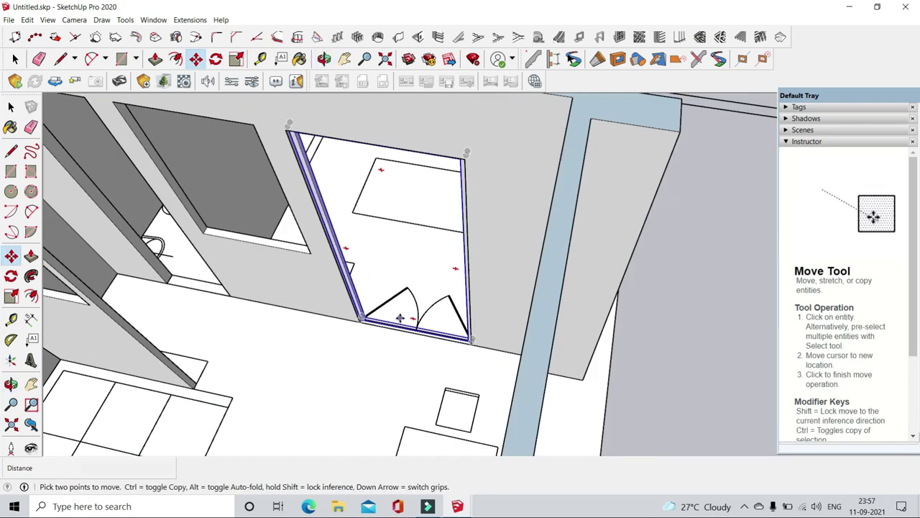
- Scale the door frame from a grip so it stretches to fit the doorway
{"action": "key", "text": "s"}
{"action": "scroll", "coordinate": [408, 274], "scroll_direction": "up", "scroll_amount": 2}
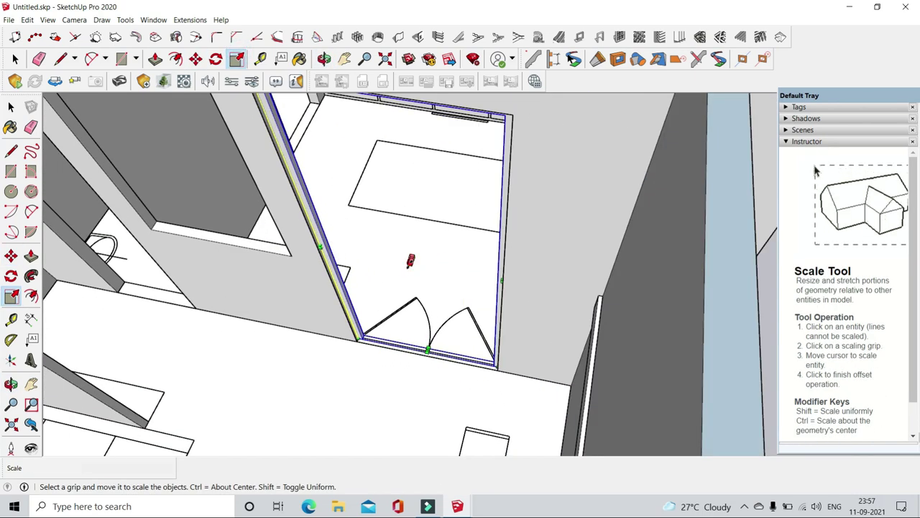
{"action": "left_click", "coordinate": [411, 260]}
{"action": "scroll", "coordinate": [417, 256], "scroll_direction": "down", "scroll_amount": 5}
{"action": "scroll", "coordinate": [428, 249], "scroll_direction": "up", "scroll_amount": 2}
{"action": "mouse_move", "coordinate": [569, 143]}
{"action": "middle_mouse_down"}
{"action": "mouse_move", "coordinate": [185, 247]}
{"action": "mouse_move", "coordinate": [379, 194]}
{"action": "middle_mouse_up"}
{"action": "left_click", "coordinate": [365, 189]}
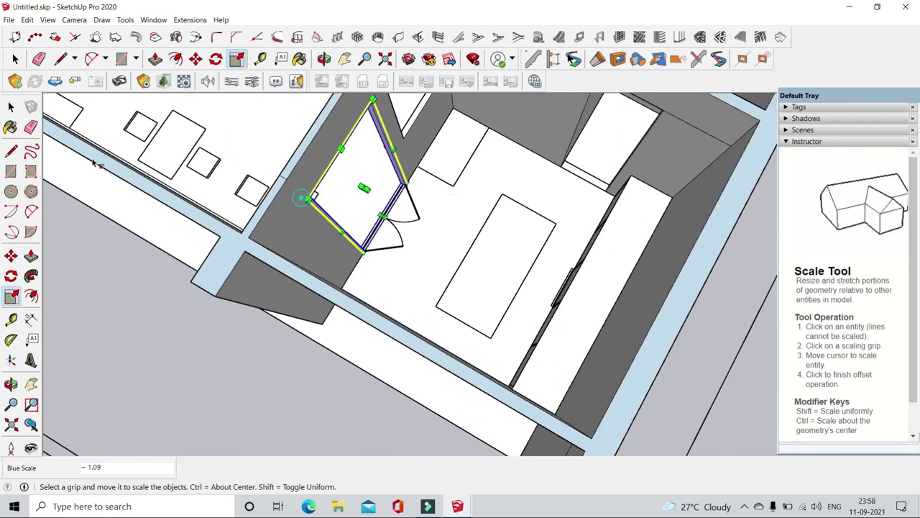
{"action": "key", "text": "Escape"}
{"action": "key", "text": "space"}
{"action": "mouse_move", "coordinate": [165, 361]}
{"action": "middle_mouse_down"}
{"action": "mouse_move", "coordinate": [230, 127]}
{"action": "mouse_move", "coordinate": [380, 189]}
{"action": "mouse_move", "coordinate": [369, 292]}
{"action": "mouse_move", "coordinate": [604, 263]}
{"action": "middle_mouse_up"}
{"action": "scroll", "coordinate": [503, 266], "scroll_direction": "up", "scroll_amount": 5}
{"action": "scroll", "coordinate": [477, 273], "scroll_direction": "up", "scroll_amount": 3}
{"action": "middle_click_drag", "start_coordinate": [477, 274], "coordinate": [574, 196]}
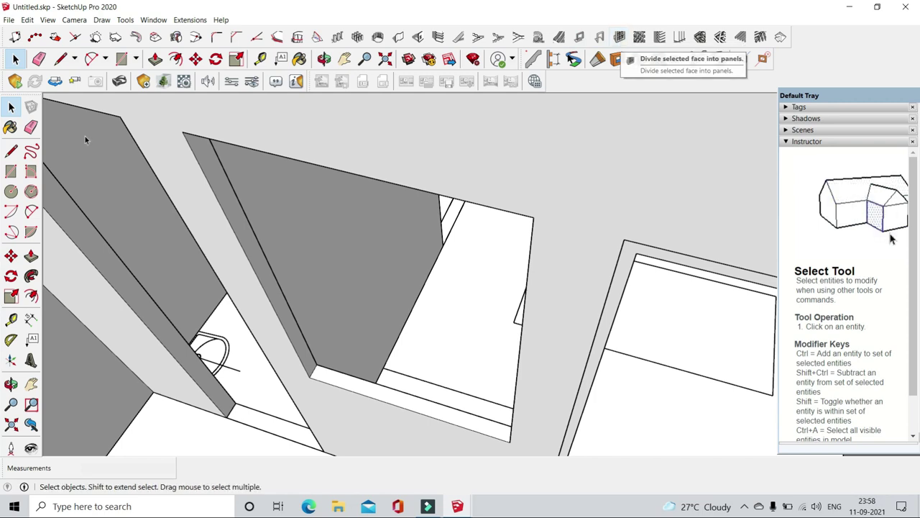
- Draw a 3'5" by 5' rectangle on the wall for the window opening
{"action": "left_click", "coordinate": [119, 62]}
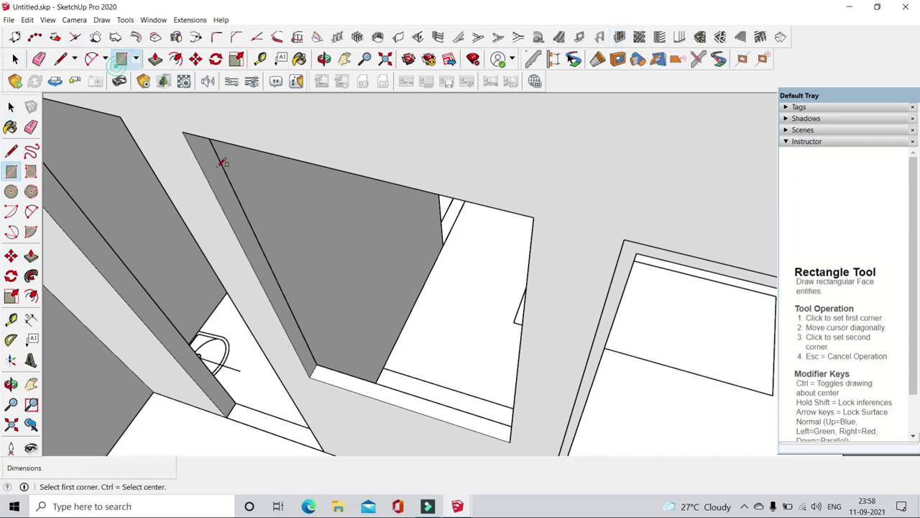
{"action": "left_click", "coordinate": [312, 373]}
{"action": "left_click", "coordinate": [531, 221]}
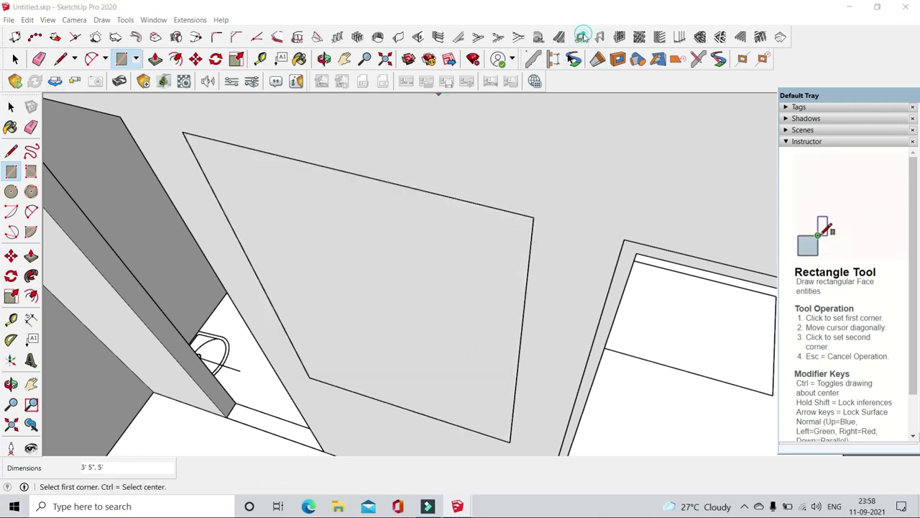
- Generate a window frame with 1001bit using 1.5" recess depth and frame width
{"action": "left_click", "coordinate": [579, 36]}
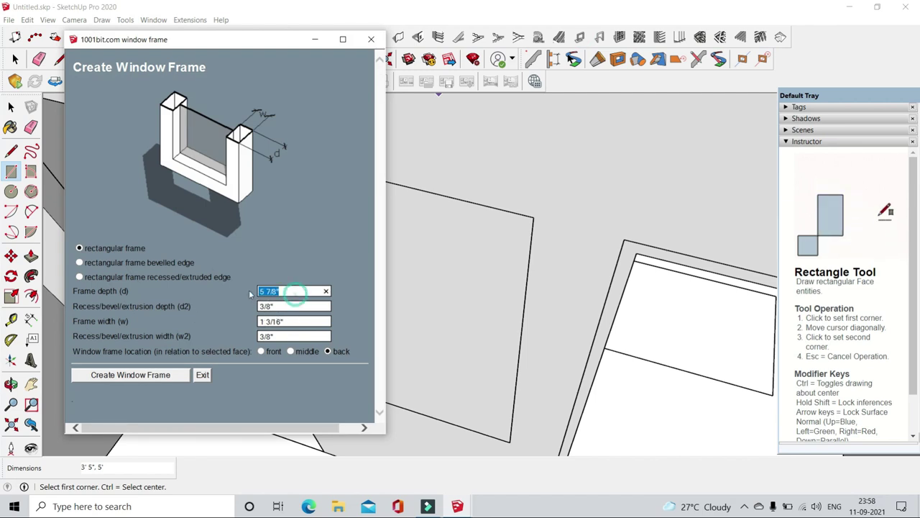
{"action": "type", "text": "1.5"}
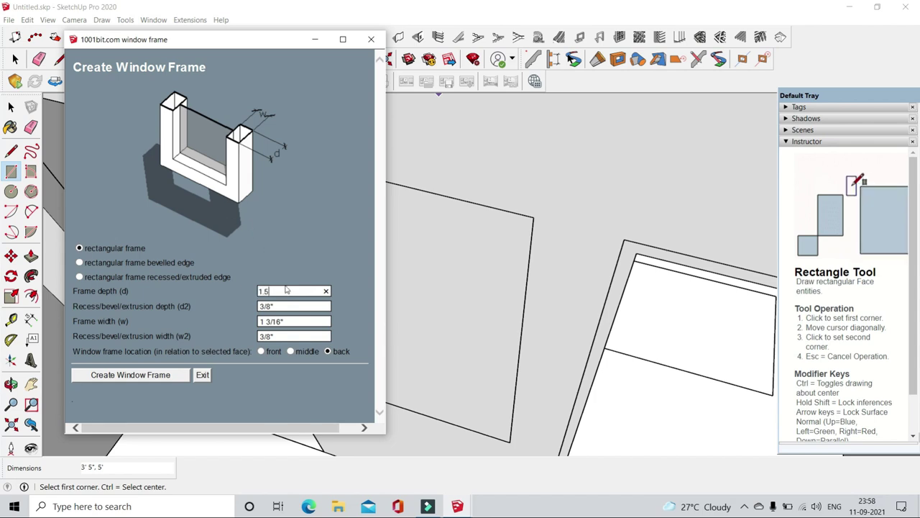
{"action": "triple_click", "coordinate": [288, 305]}
{"action": "type", "text": "1.5"}
{"action": "triple_click", "coordinate": [283, 321]}
{"action": "type", "text": "1.5"}
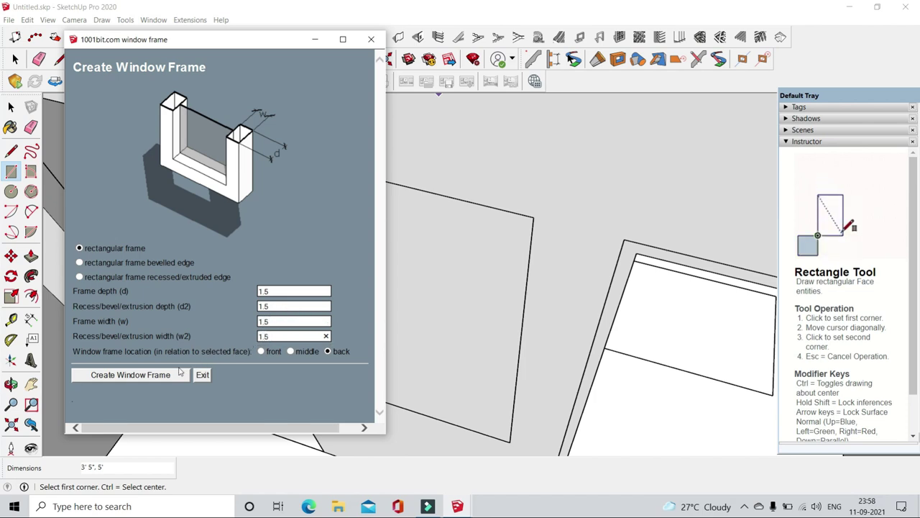
{"action": "left_click", "coordinate": [180, 372]}
- Scale the window frame by 2 so it stretches through the wall's thickness
{"action": "scroll", "coordinate": [390, 266], "scroll_direction": "down", "scroll_amount": 3}
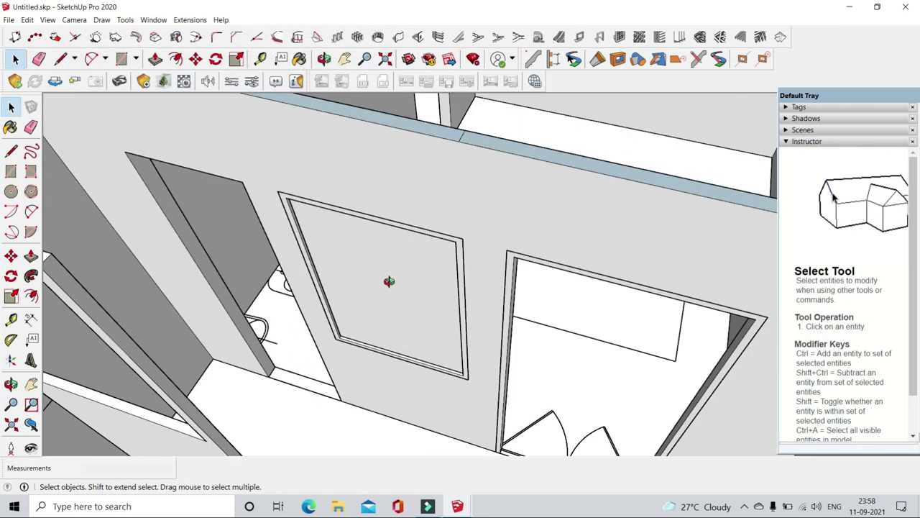
{"action": "middle_click_drag", "start_coordinate": [384, 280], "coordinate": [127, 335]}
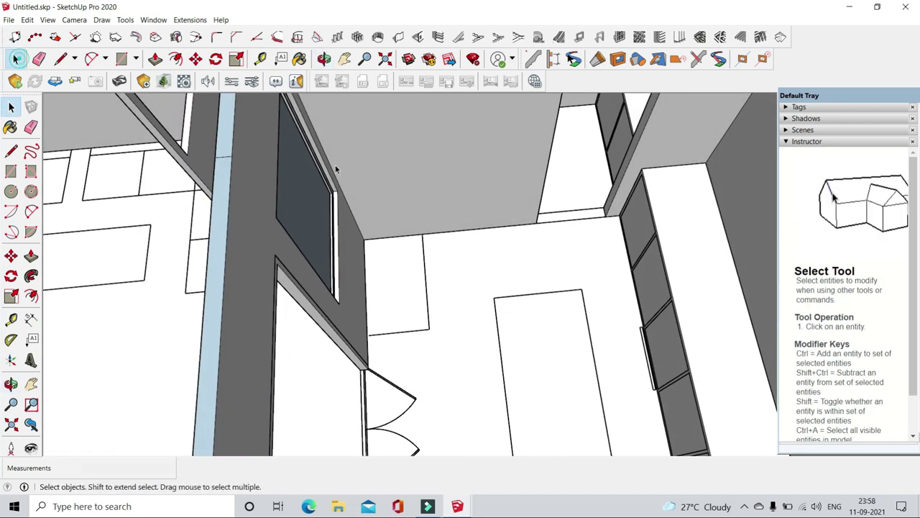
{"action": "scroll", "coordinate": [335, 169], "scroll_direction": "up", "scroll_amount": 2}
{"action": "left_click", "coordinate": [236, 59]}
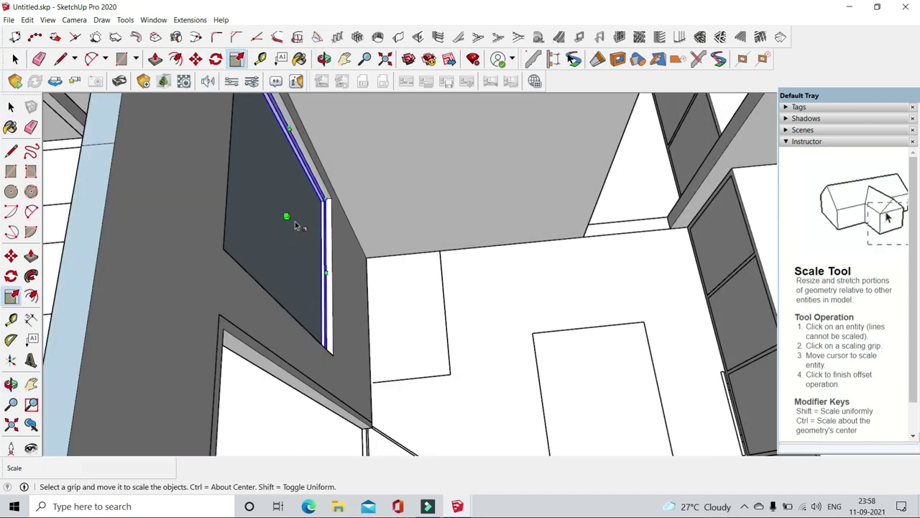
{"action": "left_click", "coordinate": [286, 217]}
{"action": "middle_click_drag", "start_coordinate": [286, 216], "coordinate": [244, 209]}
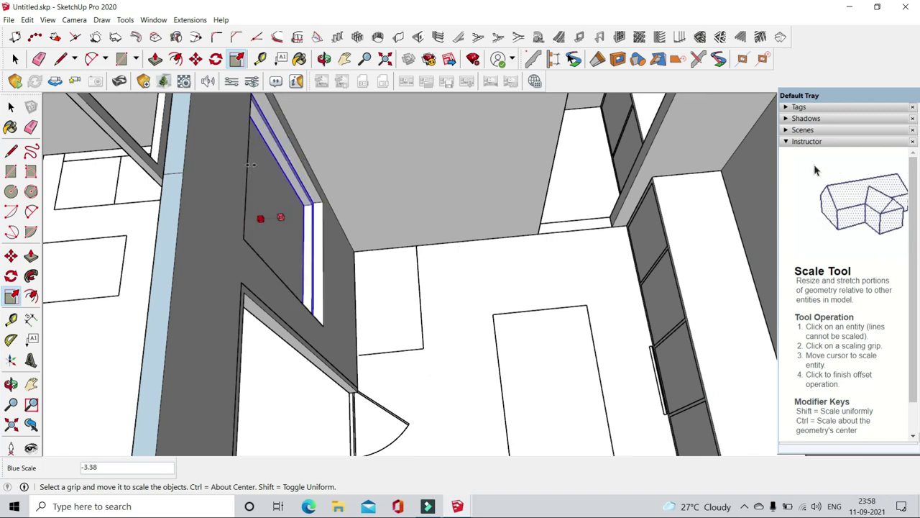
{"action": "type", "text": "2"}
{"action": "key", "text": "Return"}
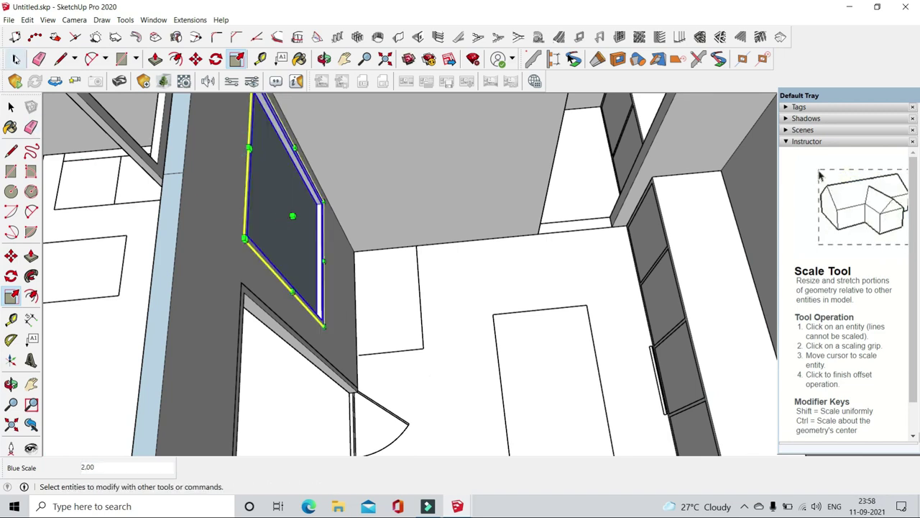
{"action": "key", "text": "space"}
- Open the door group for editing and orbit to an overhead view of the floor plan
{"action": "mouse_move", "coordinate": [209, 343]}
{"action": "middle_mouse_down"}
{"action": "mouse_move", "coordinate": [525, 269]}
{"action": "mouse_move", "coordinate": [437, 292]}
{"action": "middle_mouse_up"}
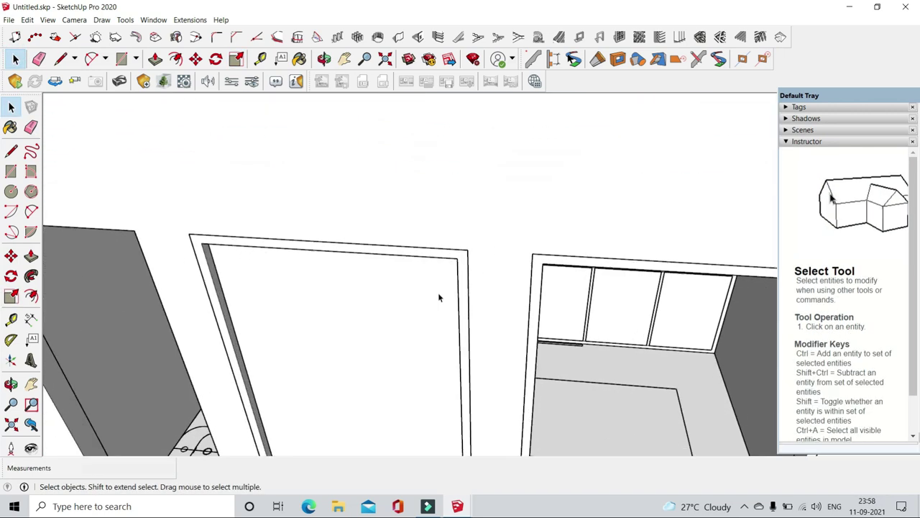
{"action": "scroll", "coordinate": [417, 309], "scroll_direction": "up", "scroll_amount": 2}
{"action": "scroll", "coordinate": [393, 333], "scroll_direction": "up", "scroll_amount": 2}
{"action": "scroll", "coordinate": [393, 334], "scroll_direction": "down", "scroll_amount": 4}
{"action": "mouse_move", "coordinate": [504, 251]}
{"action": "middle_mouse_down"}
{"action": "mouse_move", "coordinate": [410, 263]}
{"action": "mouse_move", "coordinate": [432, 247]}
{"action": "mouse_move", "coordinate": [406, 276]}
{"action": "middle_mouse_up"}
{"action": "scroll", "coordinate": [406, 275], "scroll_direction": "up", "scroll_amount": 2}
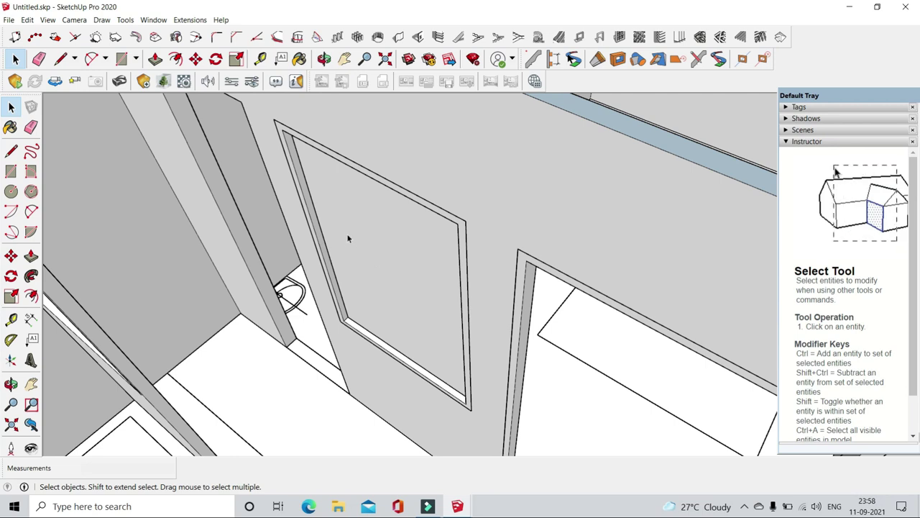
{"action": "scroll", "coordinate": [379, 259], "scroll_direction": "up", "scroll_amount": 2}
{"action": "double_click", "coordinate": [386, 255]}
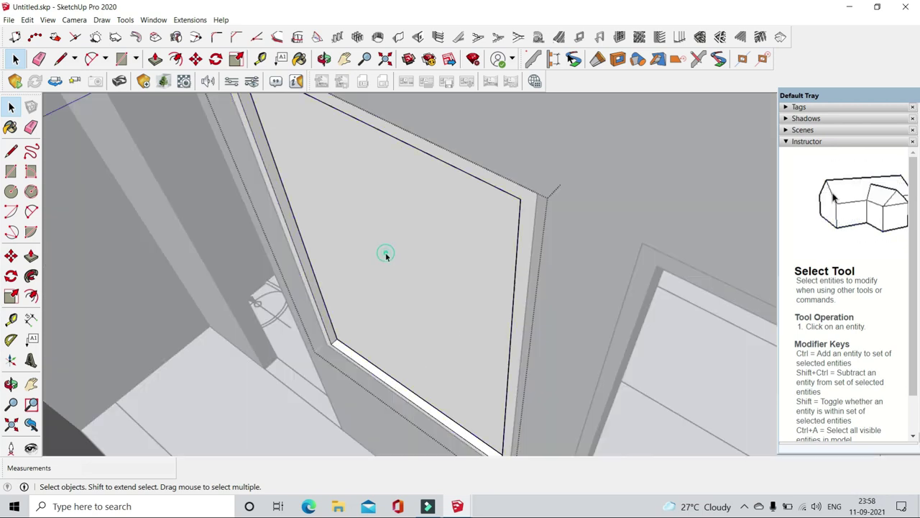
{"action": "scroll", "coordinate": [419, 254], "scroll_direction": "down", "scroll_amount": 1}
{"action": "scroll", "coordinate": [461, 275], "scroll_direction": "down", "scroll_amount": 2}
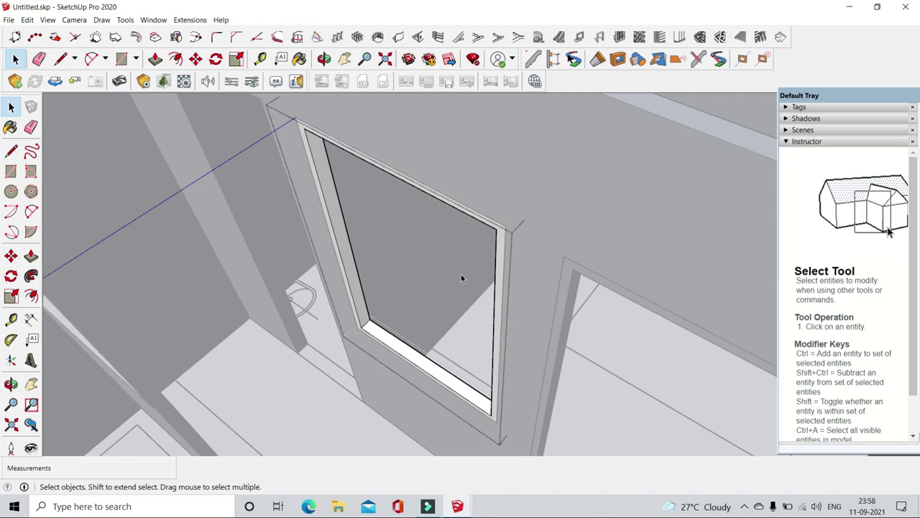
{"action": "scroll", "coordinate": [436, 279], "scroll_direction": "down", "scroll_amount": 2}
{"action": "scroll", "coordinate": [566, 185], "scroll_direction": "down", "scroll_amount": 3}
{"action": "mouse_move", "coordinate": [576, 194]}
{"action": "middle_mouse_down"}
{"action": "mouse_move", "coordinate": [672, 260]}
{"action": "mouse_move", "coordinate": [503, 288]}
{"action": "middle_mouse_up"}
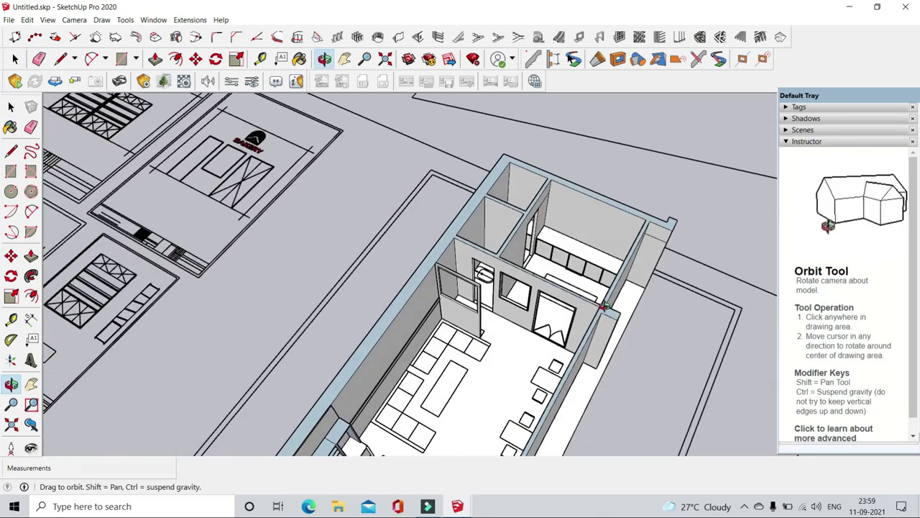
- Orbit and zoom out to a top-down view of the whole shop
{"action": "scroll", "coordinate": [496, 291], "scroll_direction": "up", "scroll_amount": 3}
{"action": "scroll", "coordinate": [497, 291], "scroll_direction": "down", "scroll_amount": 3}
{"action": "scroll", "coordinate": [500, 293], "scroll_direction": "down", "scroll_amount": 2}
{"action": "middle_click_drag", "start_coordinate": [502, 294], "coordinate": [489, 300]}
{"action": "scroll", "coordinate": [506, 295], "scroll_direction": "up", "scroll_amount": 1}
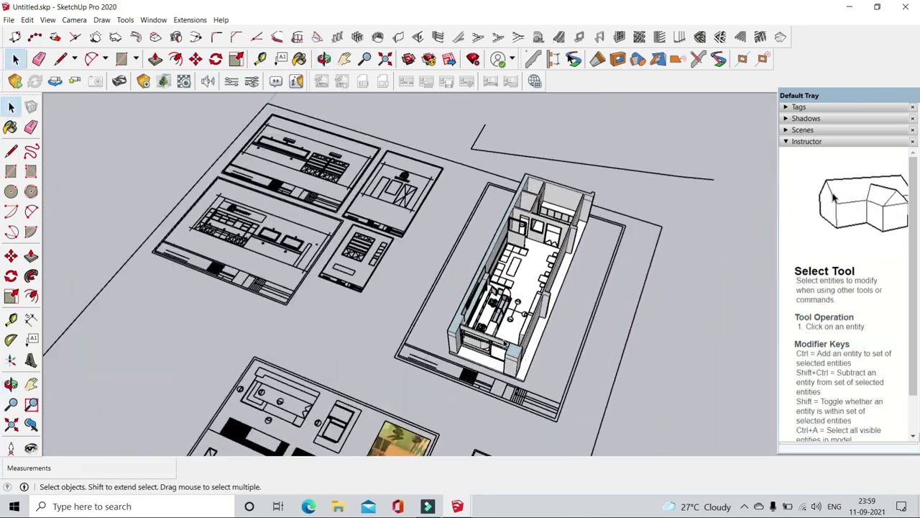
{"action": "scroll", "coordinate": [481, 300], "scroll_direction": "up", "scroll_amount": 3}
{"action": "scroll", "coordinate": [481, 300], "scroll_direction": "up", "scroll_amount": 3}
{"action": "scroll", "coordinate": [480, 301], "scroll_direction": "down", "scroll_amount": 3}
{"action": "scroll", "coordinate": [415, 322], "scroll_direction": "down", "scroll_amount": 2}
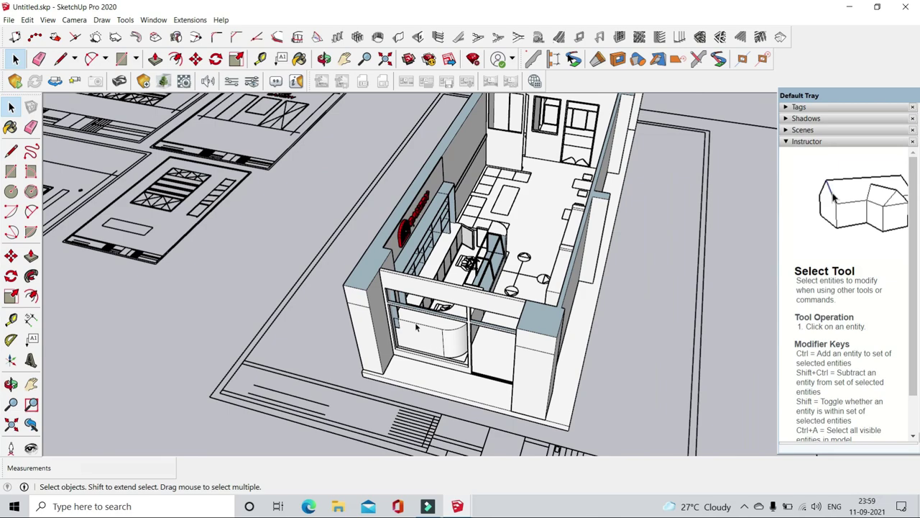
{"action": "scroll", "coordinate": [415, 322], "scroll_direction": "up", "scroll_amount": 2}
{"action": "middle_click_drag", "start_coordinate": [491, 335], "coordinate": [451, 407]}
{"action": "scroll", "coordinate": [504, 345], "scroll_direction": "up", "scroll_amount": 3}
{"action": "scroll", "coordinate": [561, 309], "scroll_direction": "up", "scroll_amount": 3}
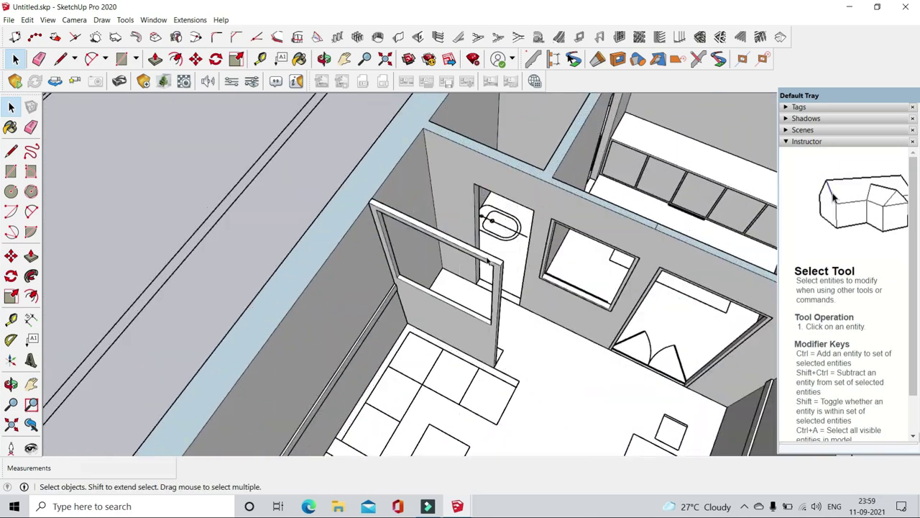
{"action": "scroll", "coordinate": [587, 297], "scroll_direction": "down", "scroll_amount": 1}
{"action": "scroll", "coordinate": [587, 297], "scroll_direction": "up", "scroll_amount": 2}
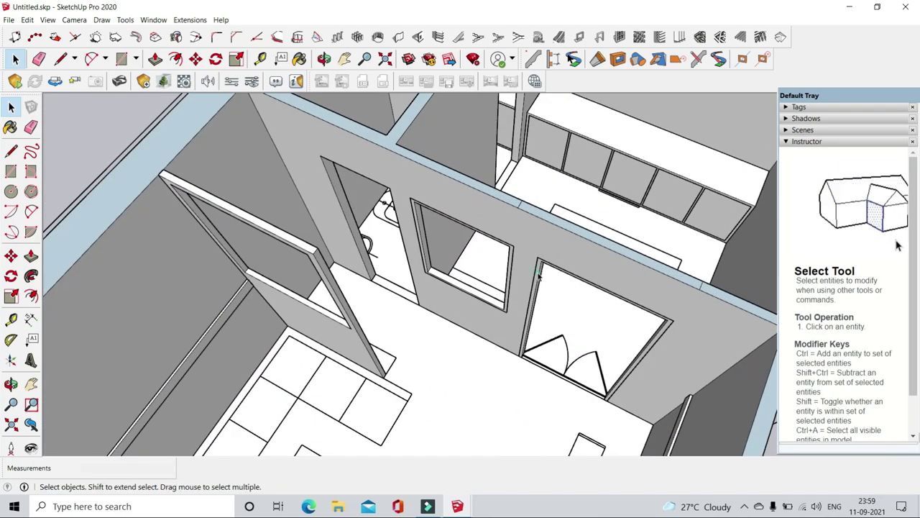
- Start moving the window, then cancel so it stays in place
{"action": "left_click", "coordinate": [196, 59]}
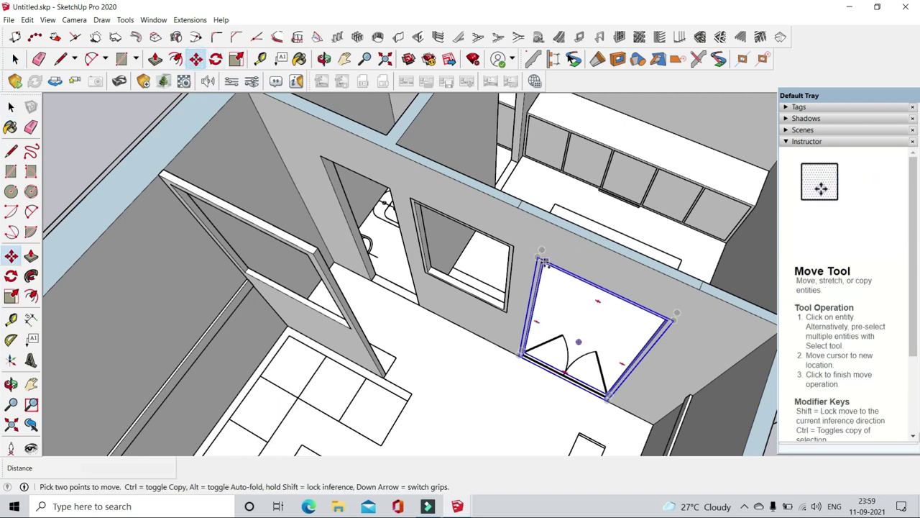
{"action": "left_click", "coordinate": [674, 326]}
{"action": "mouse_move", "coordinate": [647, 316]}
{"action": "middle_mouse_down"}
{"action": "mouse_move", "coordinate": [460, 274]}
{"action": "mouse_move", "coordinate": [47, 46]}
{"action": "middle_mouse_up"}
{"action": "key", "text": "Escape"}
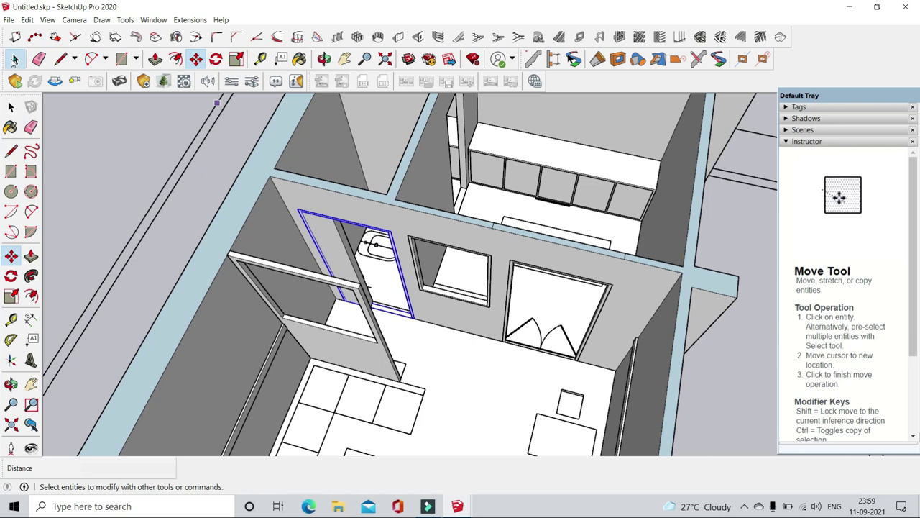
{"action": "left_click", "coordinate": [14, 61]}
- Move the thin door frame piece 1'6" within the bathroom doorway
{"action": "scroll", "coordinate": [494, 253], "scroll_direction": "up", "scroll_amount": 3}
{"action": "scroll", "coordinate": [494, 253], "scroll_direction": "up", "scroll_amount": 3}
{"action": "middle_click_drag", "start_coordinate": [490, 248], "coordinate": [407, 269]}
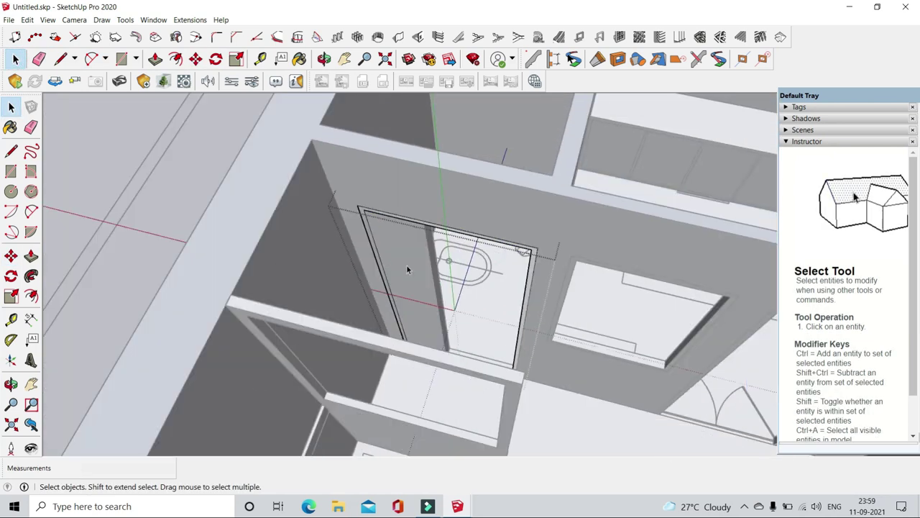
{"action": "left_click", "coordinate": [195, 59]}
{"action": "scroll", "coordinate": [376, 243], "scroll_direction": "up", "scroll_amount": 3}
{"action": "left_click", "coordinate": [355, 195]}
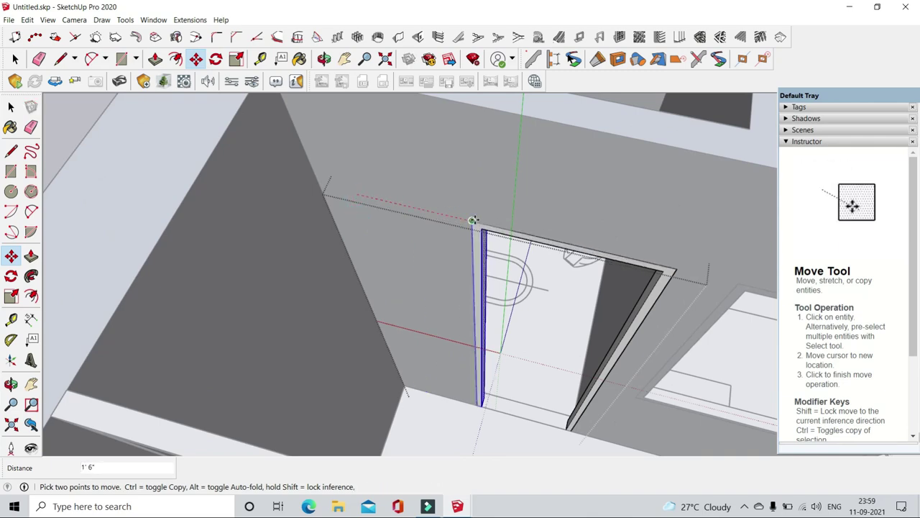
{"action": "left_click", "coordinate": [473, 220]}
{"action": "key", "text": "space"}
- Orbit and zoom down to the BAKERY logo drawing sheet
{"action": "mouse_move", "coordinate": [474, 220]}
{"action": "middle_mouse_down"}
{"action": "mouse_move", "coordinate": [180, 181]}
{"action": "mouse_move", "coordinate": [478, 255]}
{"action": "middle_mouse_up"}
{"action": "scroll", "coordinate": [180, 182], "scroll_direction": "down", "scroll_amount": 3}
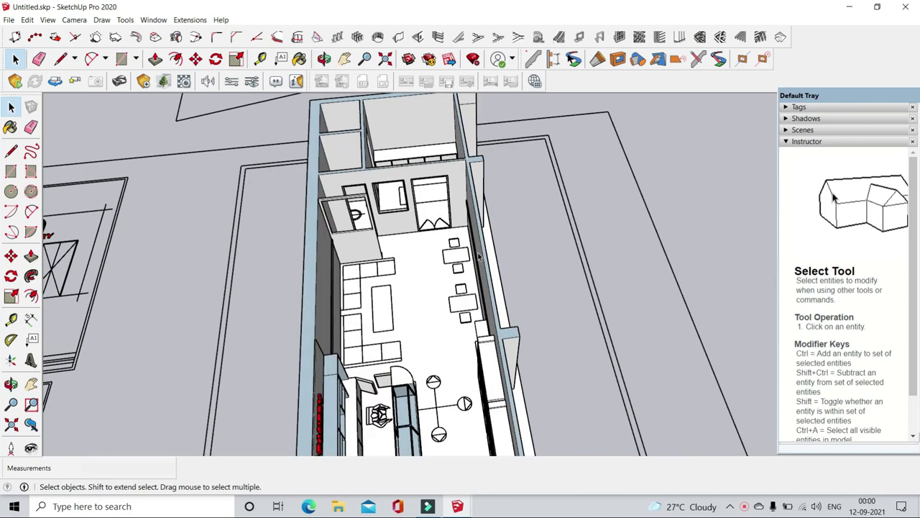
{"action": "scroll", "coordinate": [480, 256], "scroll_direction": "down", "scroll_amount": 5}
{"action": "middle_click_drag", "start_coordinate": [157, 340], "coordinate": [171, 376]}
{"action": "scroll", "coordinate": [259, 259], "scroll_direction": "up", "scroll_amount": 2}
{"action": "scroll", "coordinate": [261, 261], "scroll_direction": "up", "scroll_amount": 2}
{"action": "scroll", "coordinate": [269, 273], "scroll_direction": "up", "scroll_amount": 2}
{"action": "scroll", "coordinate": [271, 283], "scroll_direction": "down", "scroll_amount": 3}
{"action": "scroll", "coordinate": [402, 187], "scroll_direction": "up", "scroll_amount": 2}
{"action": "scroll", "coordinate": [396, 194], "scroll_direction": "up", "scroll_amount": 2}
{"action": "scroll", "coordinate": [393, 194], "scroll_direction": "up", "scroll_amount": 1}
{"action": "scroll", "coordinate": [396, 196], "scroll_direction": "up", "scroll_amount": 2}
{"action": "scroll", "coordinate": [410, 205], "scroll_direction": "up", "scroll_amount": 2}
{"action": "scroll", "coordinate": [431, 212], "scroll_direction": "up", "scroll_amount": 1}
{"action": "scroll", "coordinate": [424, 215], "scroll_direction": "down", "scroll_amount": 1}
{"action": "scroll", "coordinate": [424, 216], "scroll_direction": "down", "scroll_amount": 1}
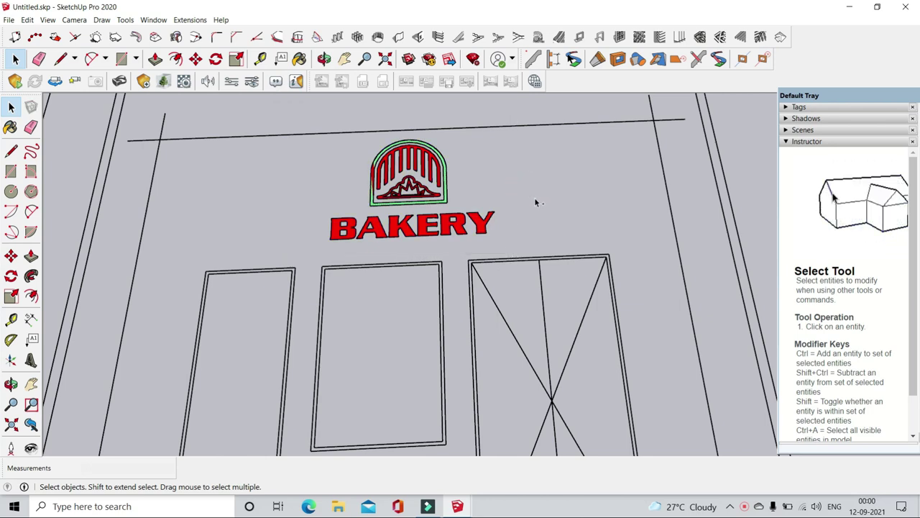
- Place the pasted BAKERY sign copy over the original drawing
{"action": "scroll", "coordinate": [411, 238], "scroll_direction": "down", "scroll_amount": 3}
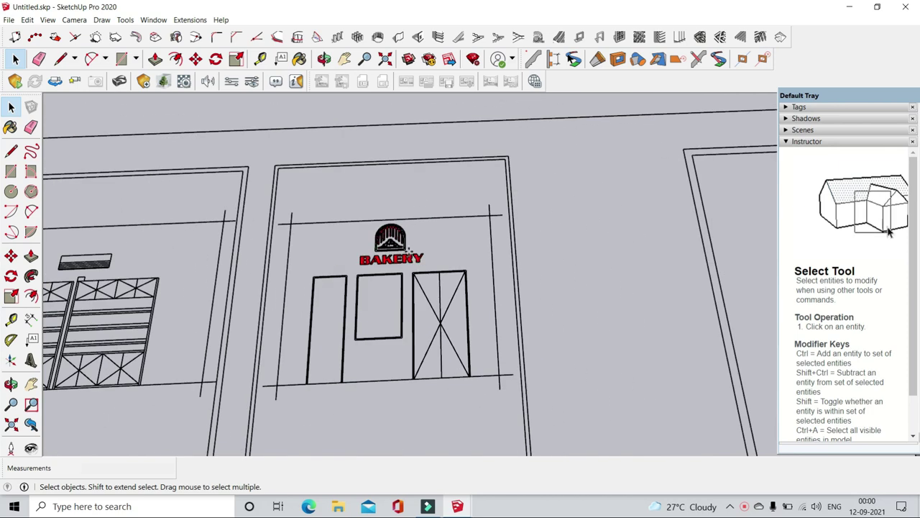
{"action": "scroll", "coordinate": [433, 246], "scroll_direction": "up", "scroll_amount": 3}
{"action": "scroll", "coordinate": [403, 266], "scroll_direction": "up", "scroll_amount": 2}
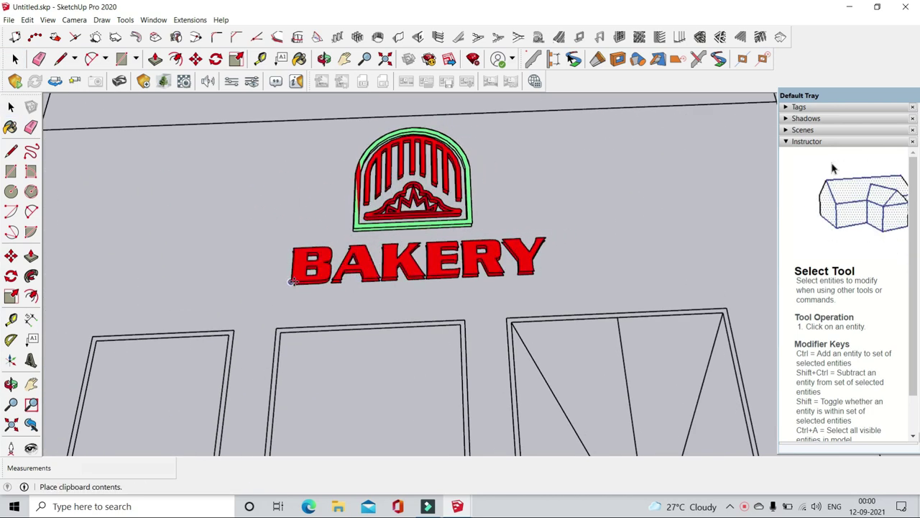
{"action": "left_click", "coordinate": [291, 284]}
{"action": "scroll", "coordinate": [291, 284], "scroll_direction": "down", "scroll_amount": 2}
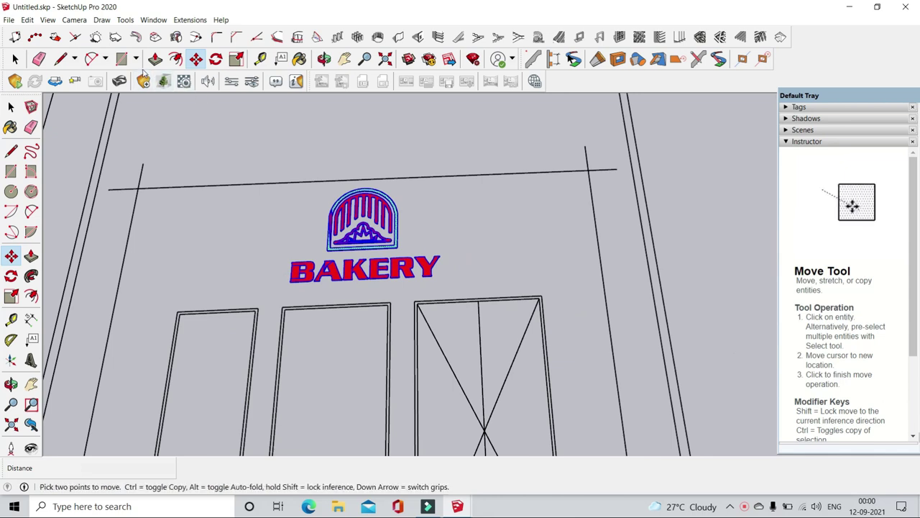
- Push/Pull each BAKERY letter about 3" into 3D
{"action": "left_click", "coordinate": [155, 59]}
{"action": "scroll", "coordinate": [359, 260], "scroll_direction": "up", "scroll_amount": 2}
{"action": "left_click", "coordinate": [372, 260]}
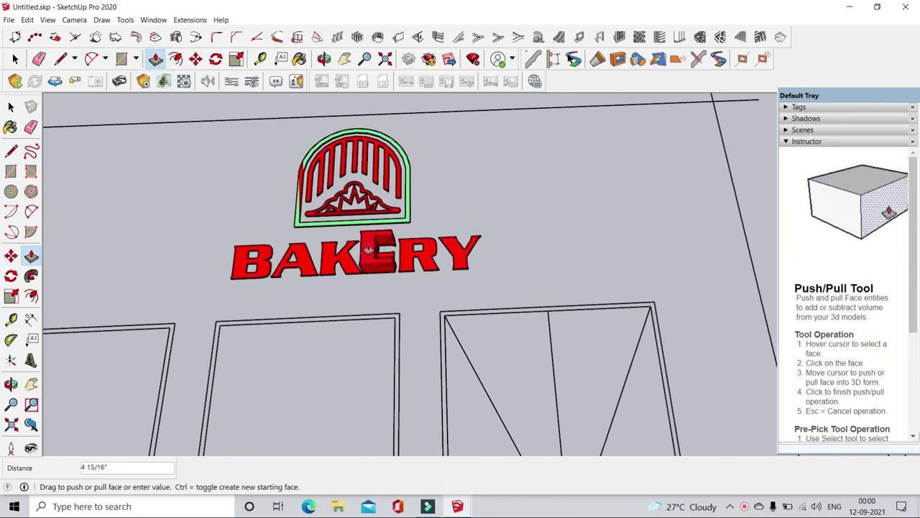
{"action": "key", "text": "Return"}
{"action": "scroll", "coordinate": [382, 249], "scroll_direction": "up", "scroll_amount": 1}
{"action": "scroll", "coordinate": [371, 252], "scroll_direction": "up", "scroll_amount": 1}
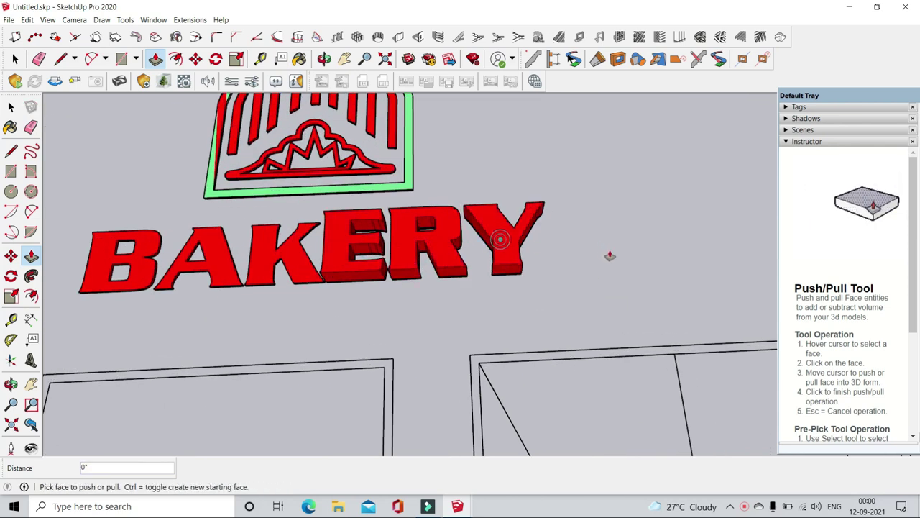
{"action": "middle_click_drag", "start_coordinate": [610, 255], "coordinate": [476, 262]}
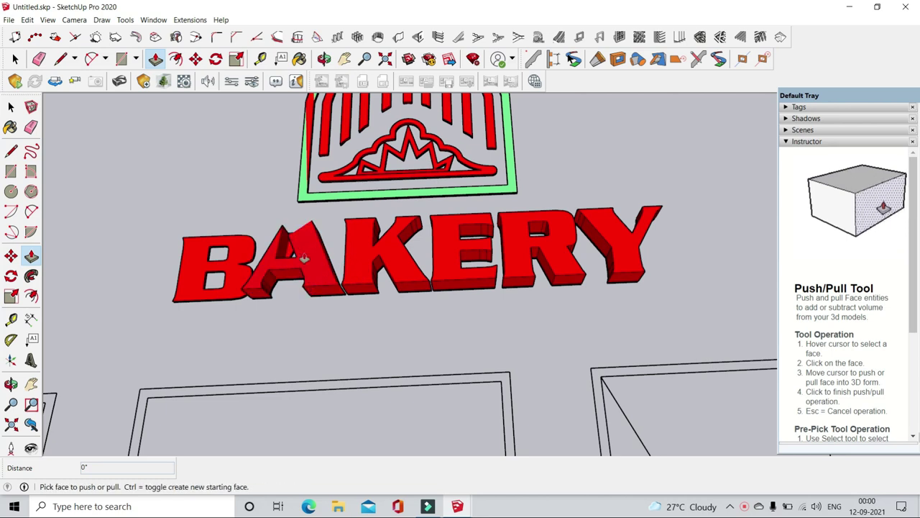
{"action": "middle_click_drag", "start_coordinate": [304, 257], "coordinate": [288, 311]}
- Extrude the arched logo parts to match the raised lettering
{"action": "mouse_move", "coordinate": [229, 375]}
{"action": "middle_mouse_down"}
{"action": "mouse_move", "coordinate": [158, 400]}
{"action": "mouse_move", "coordinate": [283, 237]}
{"action": "middle_mouse_up"}
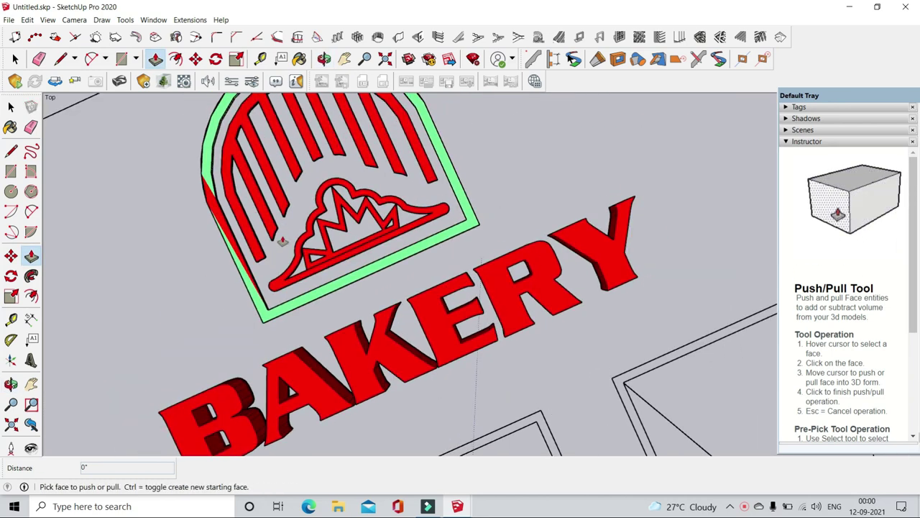
{"action": "scroll", "coordinate": [307, 238], "scroll_direction": "up", "scroll_amount": 2}
{"action": "scroll", "coordinate": [340, 248], "scroll_direction": "up", "scroll_amount": 2}
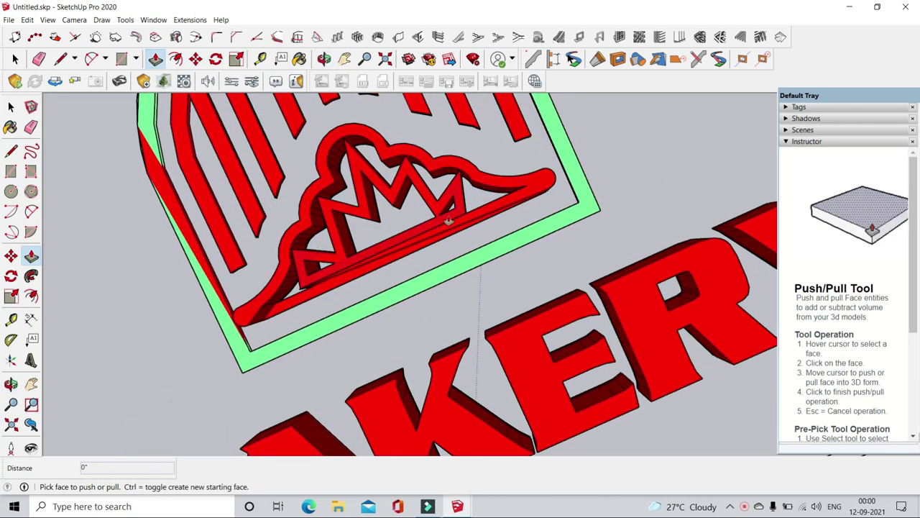
{"action": "scroll", "coordinate": [403, 259], "scroll_direction": "down", "scroll_amount": 3}
{"action": "mouse_move", "coordinate": [452, 132]}
{"action": "middle_mouse_down"}
{"action": "mouse_move", "coordinate": [282, 225]}
{"action": "mouse_move", "coordinate": [655, 134]}
{"action": "mouse_move", "coordinate": [312, 407]}
{"action": "mouse_move", "coordinate": [331, 233]}
{"action": "middle_mouse_up"}
{"action": "key", "text": "space"}
- Group the logo and lettering and rotate the sign 90° to stand upright
{"action": "left_click", "coordinate": [467, 395]}
{"action": "middle_click_drag", "start_coordinate": [431, 324], "coordinate": [469, 338]}
{"action": "key", "text": "q"}
{"action": "scroll", "coordinate": [468, 338], "scroll_direction": "up", "scroll_amount": 5}
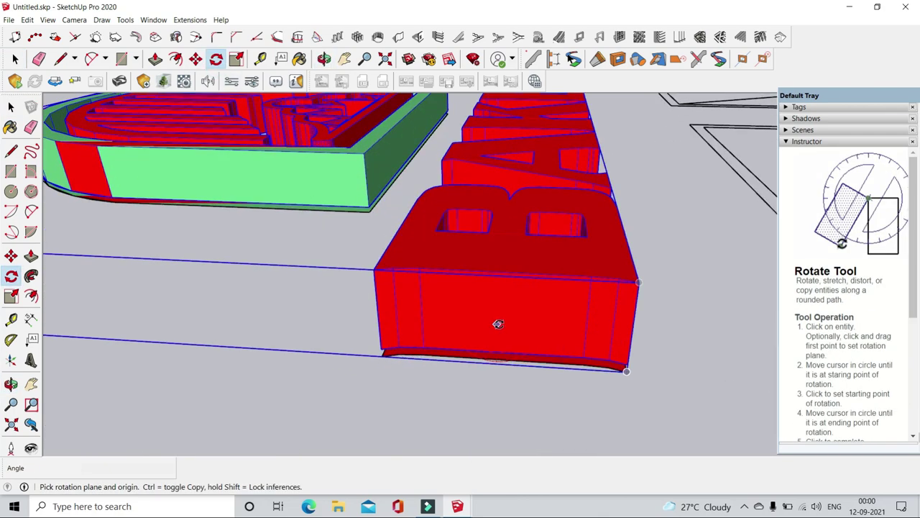
{"action": "scroll", "coordinate": [497, 323], "scroll_direction": "up", "scroll_amount": 3}
{"action": "left_click", "coordinate": [504, 321]}
{"action": "left_click", "coordinate": [505, 265]}
{"action": "left_click", "coordinate": [557, 326]}
{"action": "scroll", "coordinate": [557, 326], "scroll_direction": "down", "scroll_amount": 5}
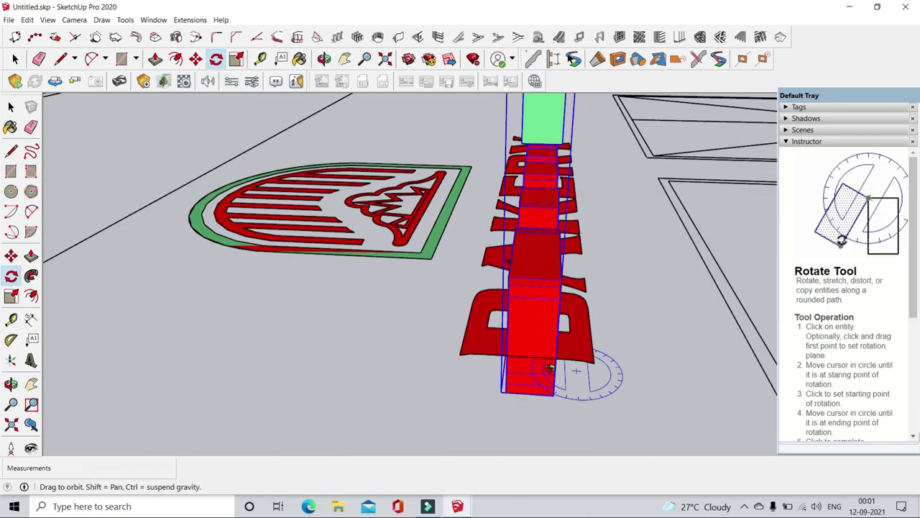
{"action": "middle_click_drag", "start_coordinate": [503, 323], "coordinate": [358, 205]}
- Move the upright sign onto the shop wall above the doorway
{"action": "left_click", "coordinate": [195, 59]}
{"action": "scroll", "coordinate": [443, 320], "scroll_direction": "up", "scroll_amount": 5}
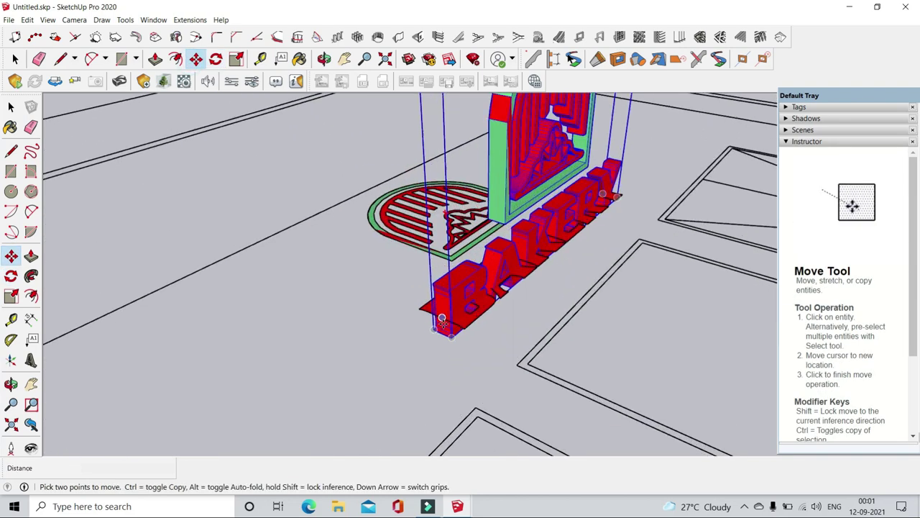
{"action": "scroll", "coordinate": [434, 331], "scroll_direction": "down", "scroll_amount": 3}
{"action": "middle_click_drag", "start_coordinate": [434, 331], "coordinate": [379, 392]}
{"action": "scroll", "coordinate": [403, 359], "scroll_direction": "up", "scroll_amount": 3}
{"action": "left_click", "coordinate": [378, 392]}
{"action": "scroll", "coordinate": [289, 322], "scroll_direction": "down", "scroll_amount": 4}
{"action": "scroll", "coordinate": [355, 275], "scroll_direction": "up", "scroll_amount": 5}
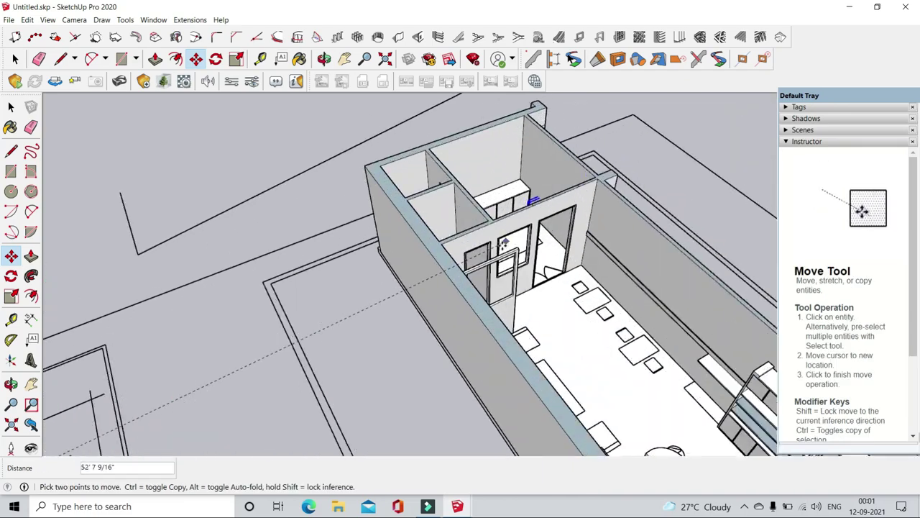
{"action": "scroll", "coordinate": [356, 275], "scroll_direction": "down", "scroll_amount": 3}
{"action": "middle_click_drag", "start_coordinate": [355, 275], "coordinate": [475, 266]}
{"action": "mouse_move", "coordinate": [661, 215]}
{"action": "middle_mouse_down"}
{"action": "mouse_move", "coordinate": [540, 248]}
{"action": "mouse_move", "coordinate": [621, 323]}
{"action": "middle_mouse_up"}
{"action": "scroll", "coordinate": [510, 335], "scroll_direction": "up", "scroll_amount": 3}
{"action": "scroll", "coordinate": [472, 309], "scroll_direction": "down", "scroll_amount": 2}
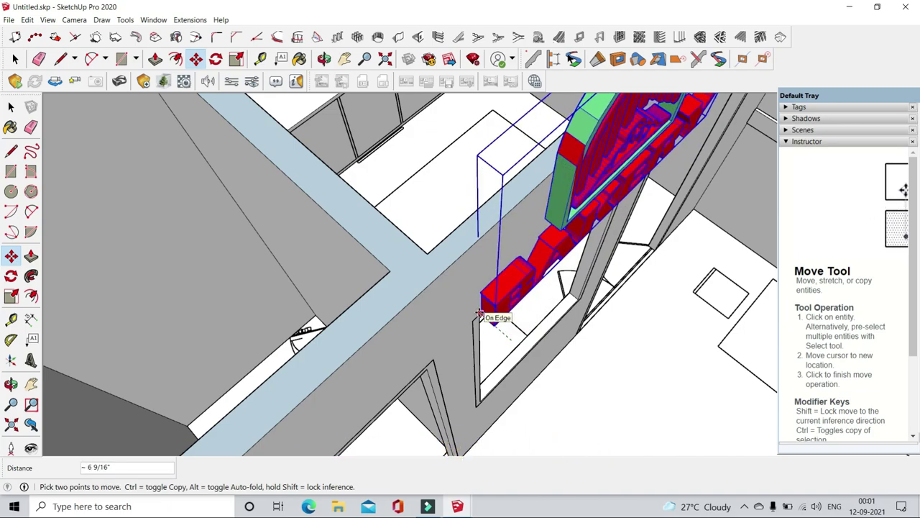
{"action": "mouse_move", "coordinate": [476, 308]}
{"action": "middle_mouse_down"}
{"action": "mouse_move", "coordinate": [376, 345]}
{"action": "mouse_move", "coordinate": [510, 176]}
{"action": "mouse_move", "coordinate": [446, 204]}
{"action": "middle_mouse_up"}
- Scale the BAKERY sign down to about half size
{"action": "key", "text": "s"}
{"action": "scroll", "coordinate": [446, 204], "scroll_direction": "up", "scroll_amount": 3}
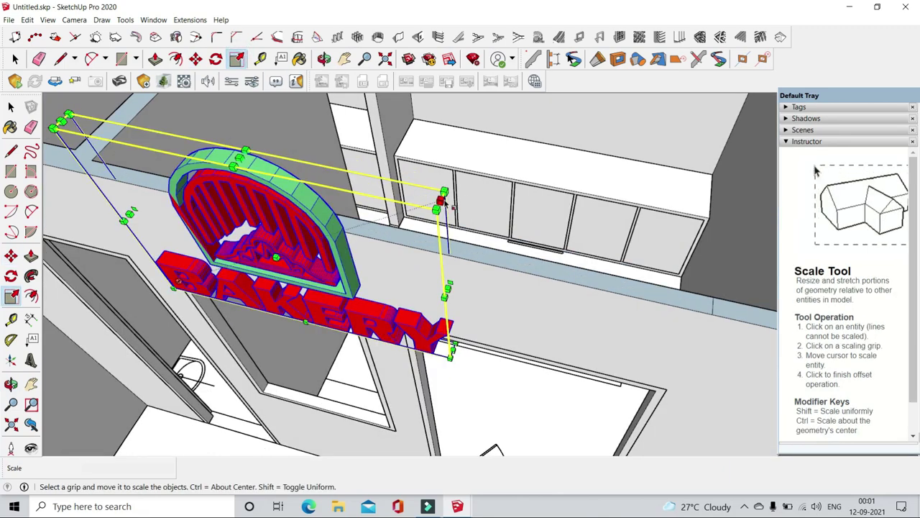
{"action": "left_click_drag", "start_coordinate": [445, 192], "coordinate": [311, 247]}
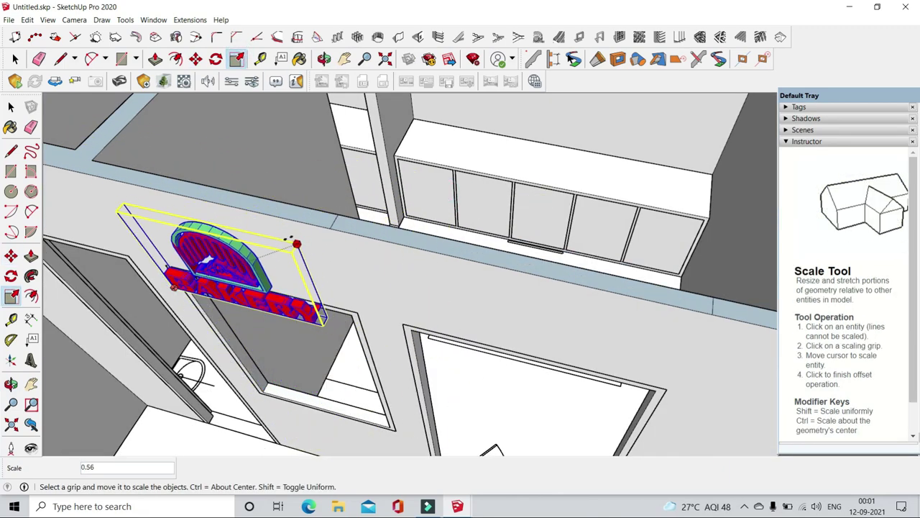
{"action": "middle_click_drag", "start_coordinate": [282, 249], "coordinate": [378, 216]}
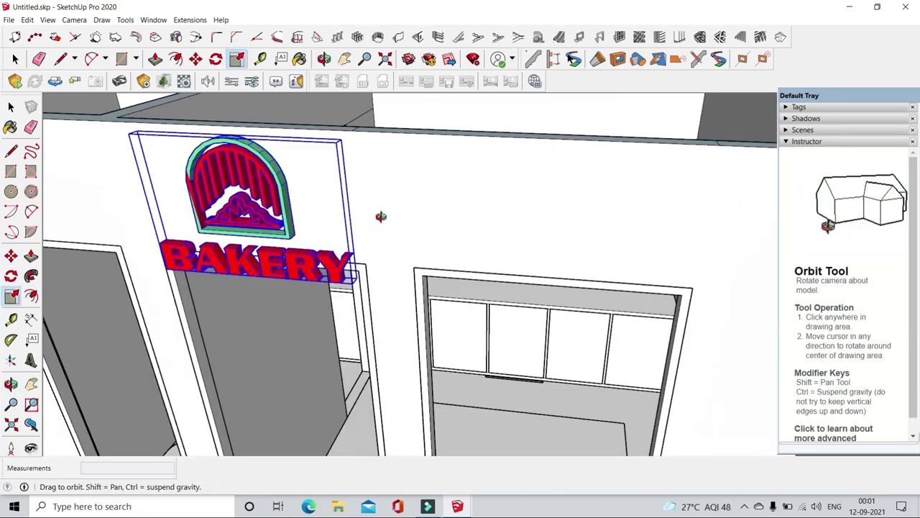
{"action": "scroll", "coordinate": [378, 215], "scroll_direction": "down", "scroll_amount": 5}
{"action": "middle_click_drag", "start_coordinate": [362, 387], "coordinate": [309, 237]}
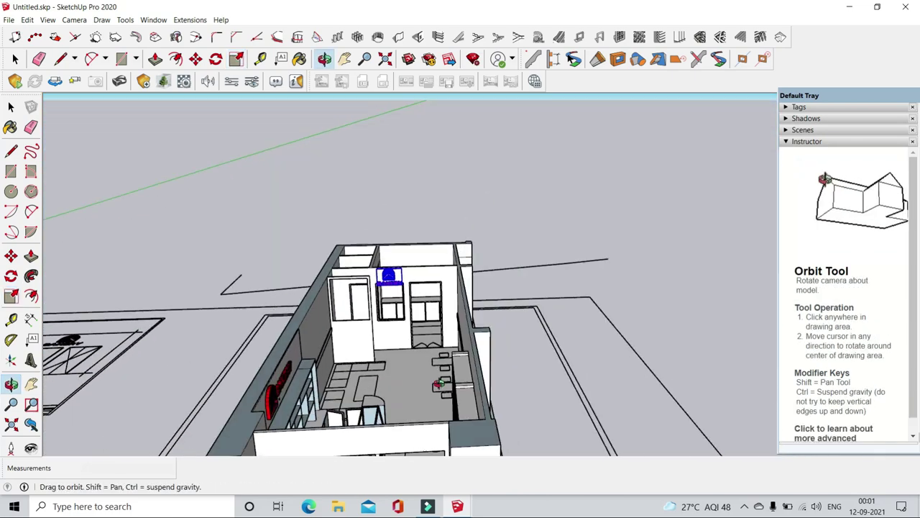
- Measure the doorway's height with the Tape Measure
{"action": "left_click", "coordinate": [260, 58]}
{"action": "scroll", "coordinate": [431, 302], "scroll_direction": "up", "scroll_amount": 3}
{"action": "scroll", "coordinate": [431, 304], "scroll_direction": "up", "scroll_amount": 3}
{"action": "scroll", "coordinate": [467, 417], "scroll_direction": "down", "scroll_amount": 1}
{"action": "left_click", "coordinate": [467, 417]}
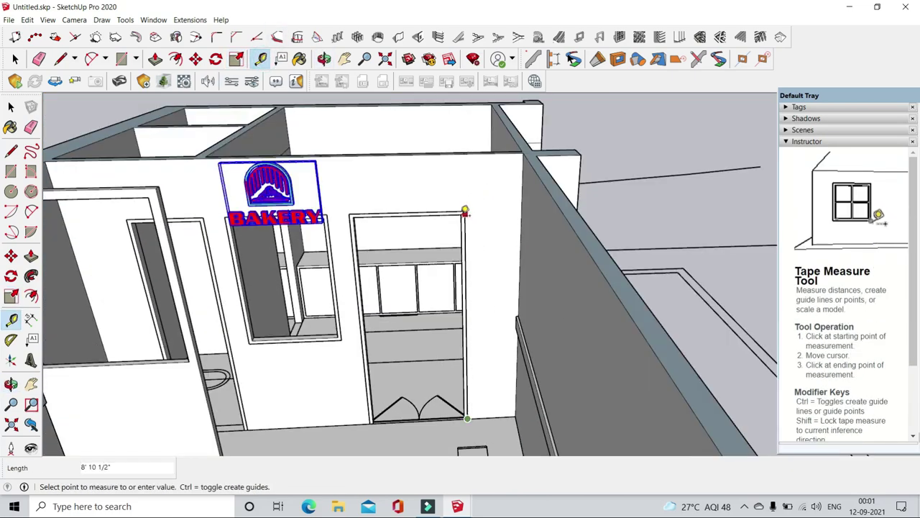
{"action": "left_click", "coordinate": [15, 59]}
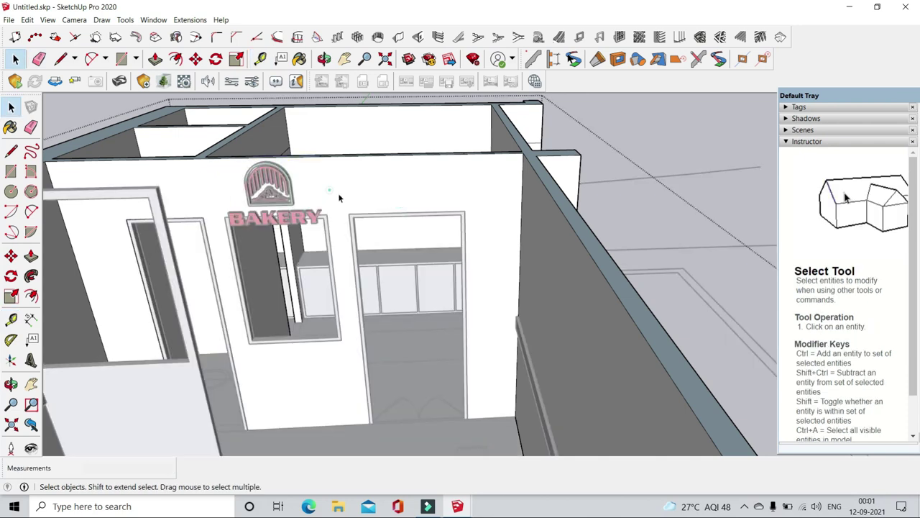
- Orbit to look down into the building, starting and cancelling a Move on the shop front
{"action": "mouse_move", "coordinate": [474, 226]}
{"action": "middle_mouse_down"}
{"action": "mouse_move", "coordinate": [493, 237]}
{"action": "mouse_move", "coordinate": [451, 263]}
{"action": "middle_mouse_up"}
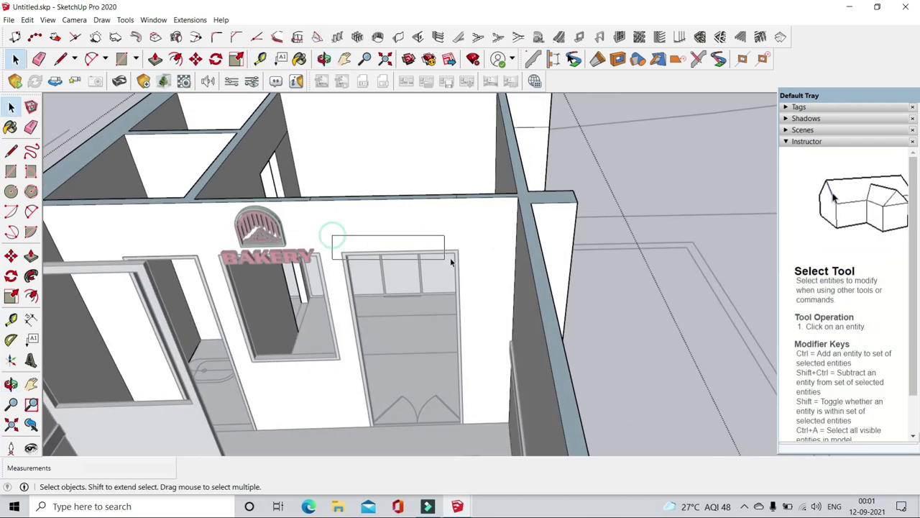
{"action": "left_click", "coordinate": [196, 62]}
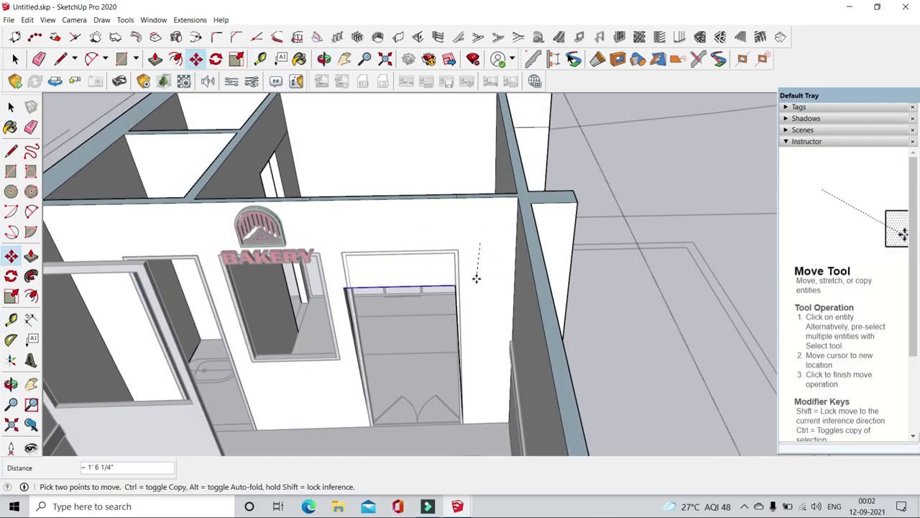
{"action": "key", "text": "space"}
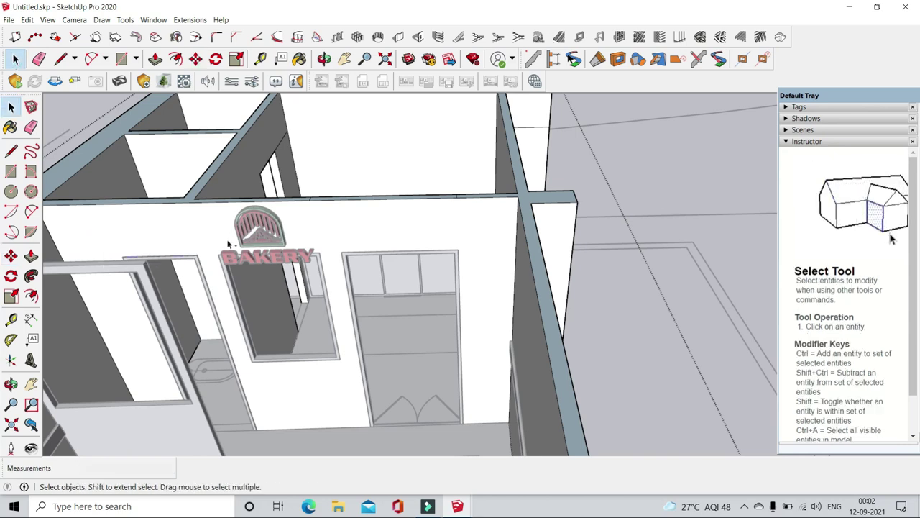
{"action": "key", "text": "m"}
{"action": "scroll", "coordinate": [431, 302], "scroll_direction": "down", "scroll_amount": 3}
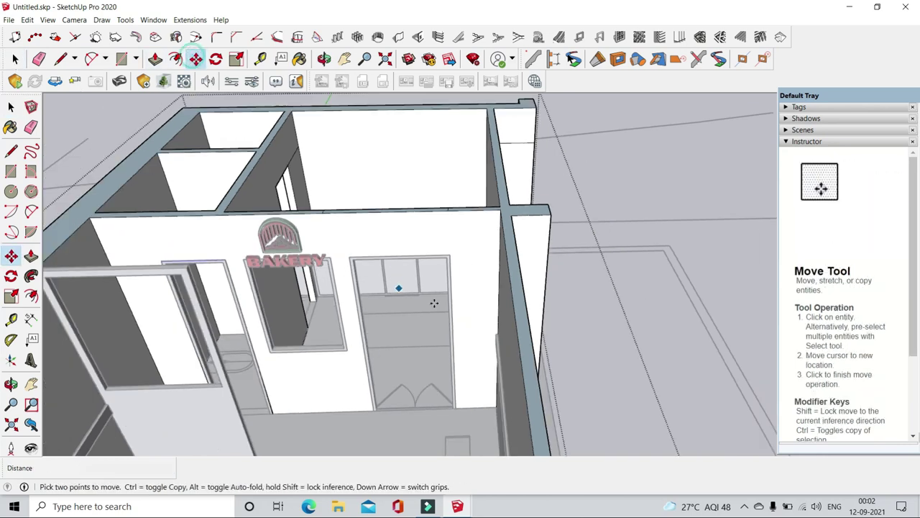
{"action": "scroll", "coordinate": [431, 302], "scroll_direction": "down", "scroll_amount": 3}
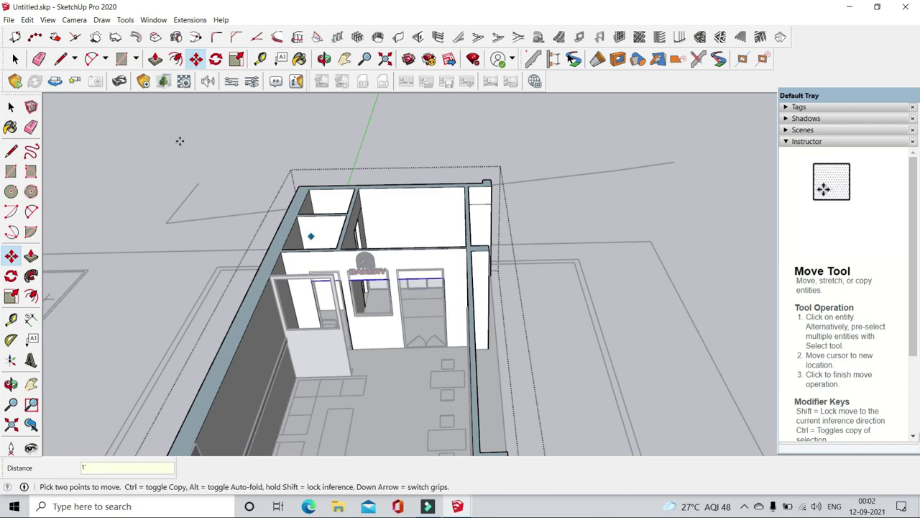
{"action": "key", "text": "space"}
{"action": "scroll", "coordinate": [366, 265], "scroll_direction": "up", "scroll_amount": 2}
{"action": "scroll", "coordinate": [405, 307], "scroll_direction": "up", "scroll_amount": 2}
- Open the door component, move its parts, and finish editing it
{"action": "double_click", "coordinate": [402, 293]}
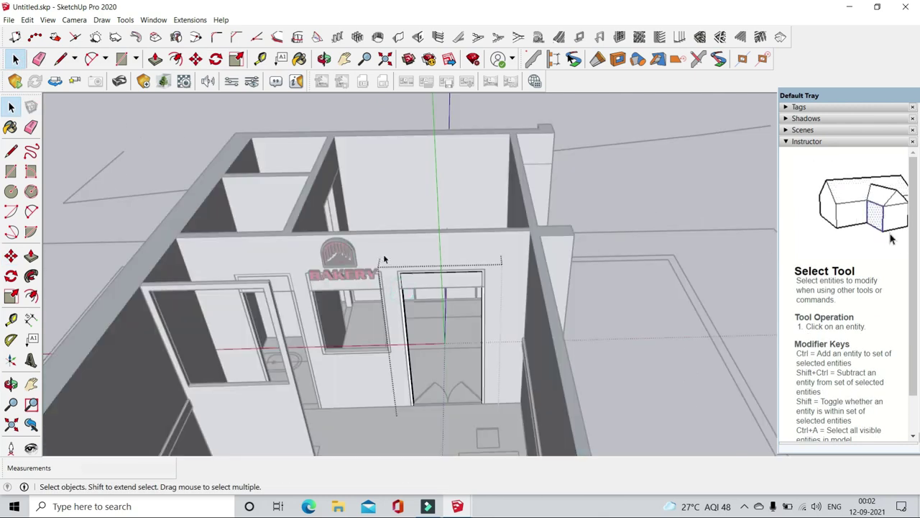
{"action": "key", "text": "m"}
{"action": "scroll", "coordinate": [432, 259], "scroll_direction": "up", "scroll_amount": 2}
{"action": "scroll", "coordinate": [539, 273], "scroll_direction": "up", "scroll_amount": 2}
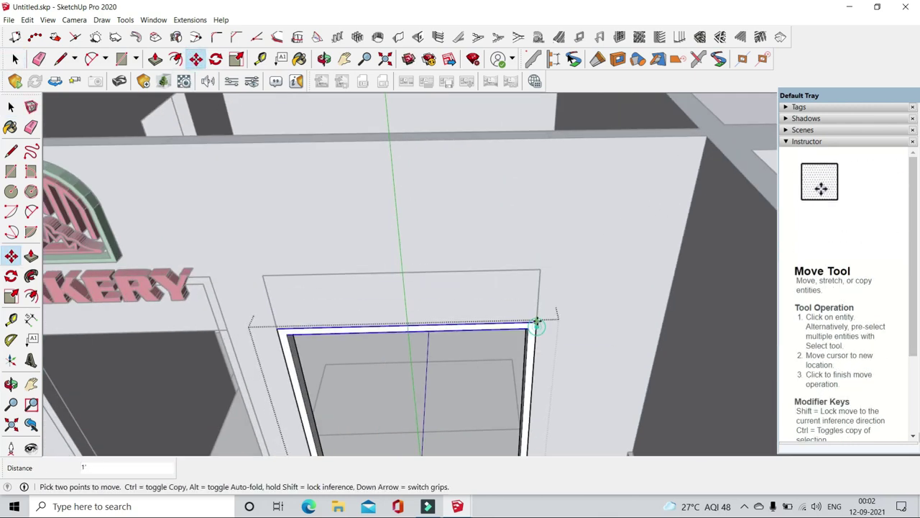
{"action": "scroll", "coordinate": [559, 290], "scroll_direction": "up", "scroll_amount": 1}
{"action": "left_click", "coordinate": [15, 58]}
{"action": "left_click", "coordinate": [567, 261]}
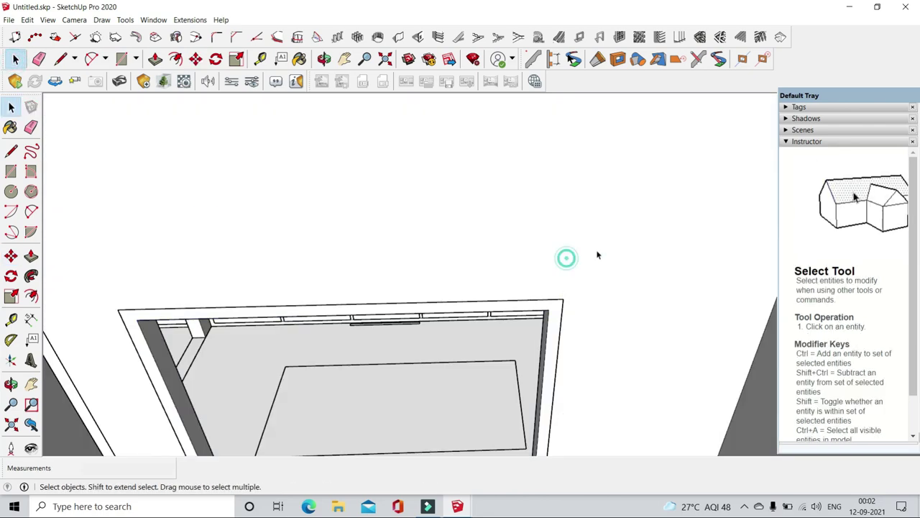
- Move the window frame under the BAKERY sign 1' and leave the group
{"action": "scroll", "coordinate": [596, 255], "scroll_direction": "down", "scroll_amount": 3}
{"action": "middle_click_drag", "start_coordinate": [597, 255], "coordinate": [630, 266]}
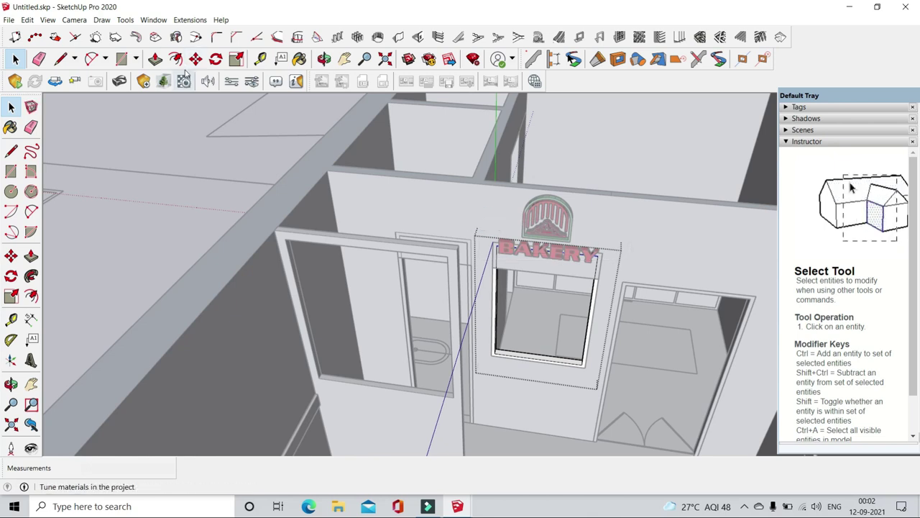
{"action": "left_click", "coordinate": [195, 59]}
{"action": "scroll", "coordinate": [589, 250], "scroll_direction": "up", "scroll_amount": 2}
{"action": "key", "text": "space"}
{"action": "left_click", "coordinate": [429, 243]}
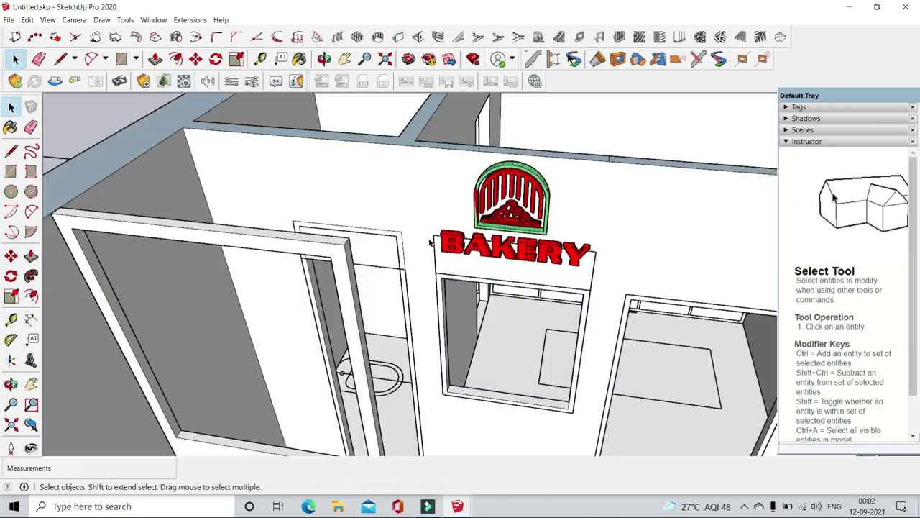
- Move the door frame group's geometry 1', then select the BAKERY sign
{"action": "double_click", "coordinate": [403, 237]}
{"action": "middle_click_drag", "start_coordinate": [403, 237], "coordinate": [400, 263]}
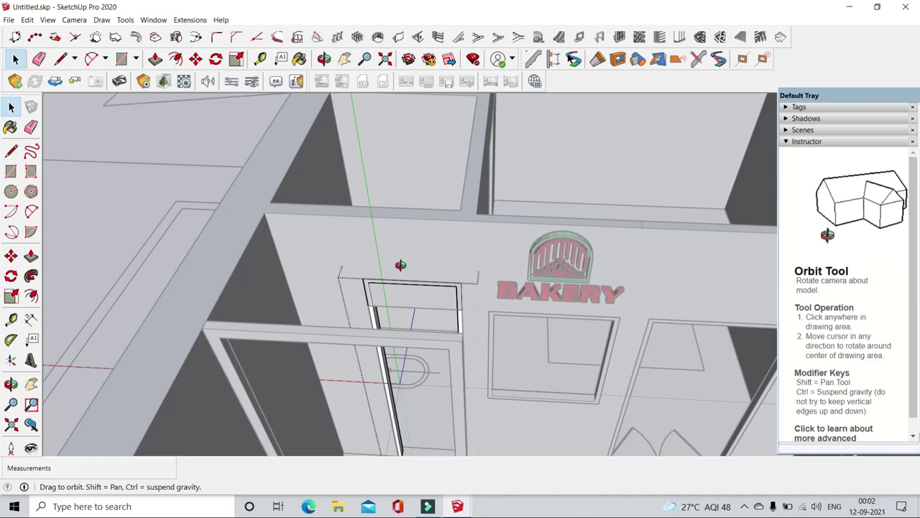
{"action": "key", "text": "m"}
{"action": "scroll", "coordinate": [501, 284], "scroll_direction": "up", "scroll_amount": 2}
{"action": "scroll", "coordinate": [501, 283], "scroll_direction": "down", "scroll_amount": 2}
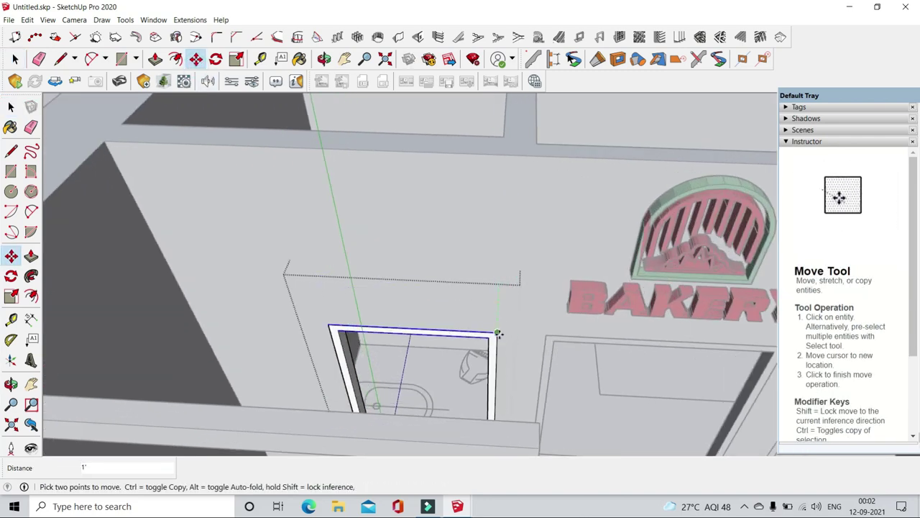
{"action": "key", "text": "space"}
{"action": "scroll", "coordinate": [467, 302], "scroll_direction": "down", "scroll_amount": 5}
{"action": "left_click", "coordinate": [440, 274]}
- Enlarge the BAKERY sign by scaling it from a corner grip
{"action": "middle_click_drag", "start_coordinate": [440, 274], "coordinate": [402, 216]}
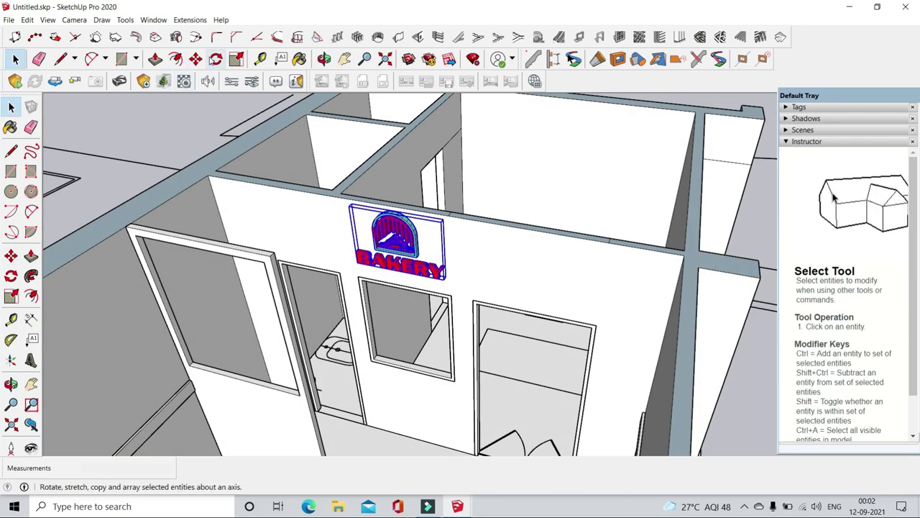
{"action": "left_click", "coordinate": [196, 59]}
{"action": "scroll", "coordinate": [461, 288], "scroll_direction": "up", "scroll_amount": 2}
{"action": "middle_click_drag", "start_coordinate": [504, 259], "coordinate": [456, 334]}
{"action": "scroll", "coordinate": [432, 335], "scroll_direction": "down", "scroll_amount": 2}
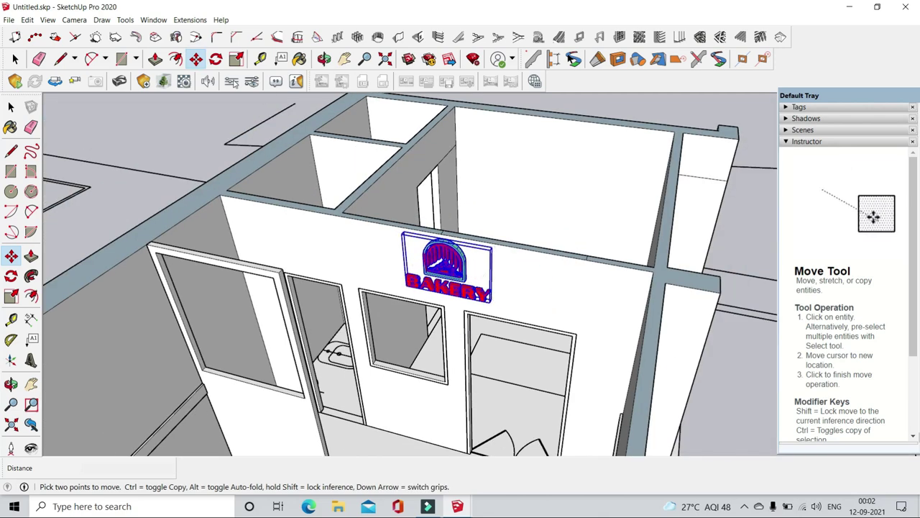
{"action": "key", "text": "s"}
{"action": "scroll", "coordinate": [363, 282], "scroll_direction": "up", "scroll_amount": 4}
{"action": "scroll", "coordinate": [452, 288], "scroll_direction": "up", "scroll_amount": 2}
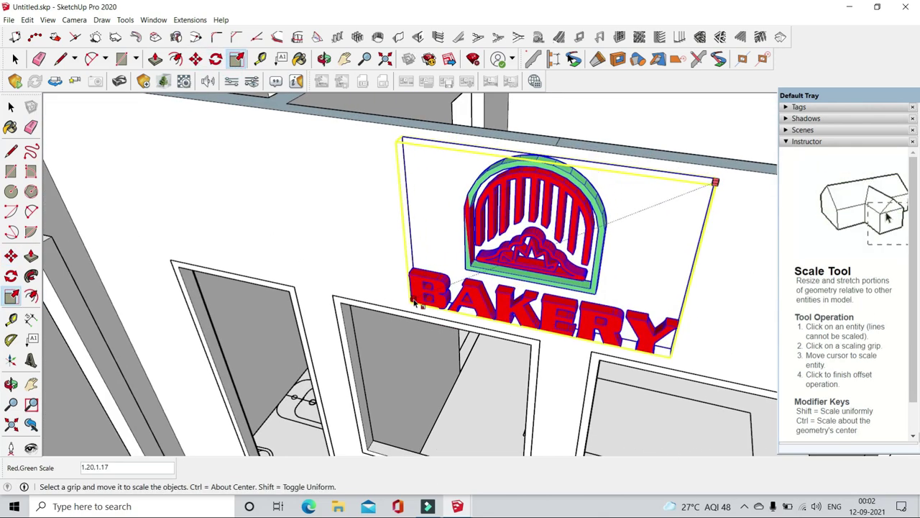
{"action": "scroll", "coordinate": [452, 287], "scroll_direction": "down", "scroll_amount": 4}
- Reposition the enlarged sign above the shop front, then orbit to a top-down interior view
{"action": "left_click", "coordinate": [196, 58]}
{"action": "scroll", "coordinate": [622, 175], "scroll_direction": "up", "scroll_amount": 3}
{"action": "scroll", "coordinate": [622, 174], "scroll_direction": "up", "scroll_amount": 2}
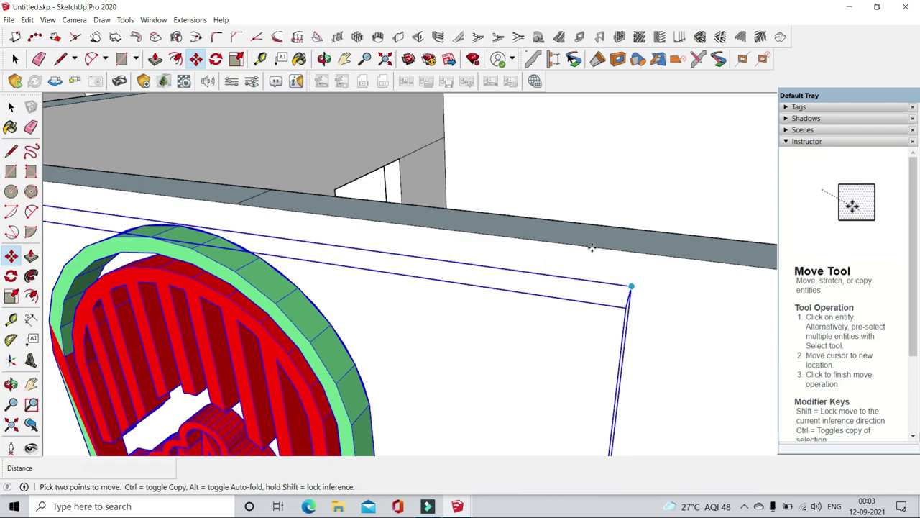
{"action": "scroll", "coordinate": [622, 174], "scroll_direction": "down", "scroll_amount": 5}
{"action": "middle_click_drag", "start_coordinate": [622, 174], "coordinate": [579, 311]}
{"action": "key", "text": "space"}
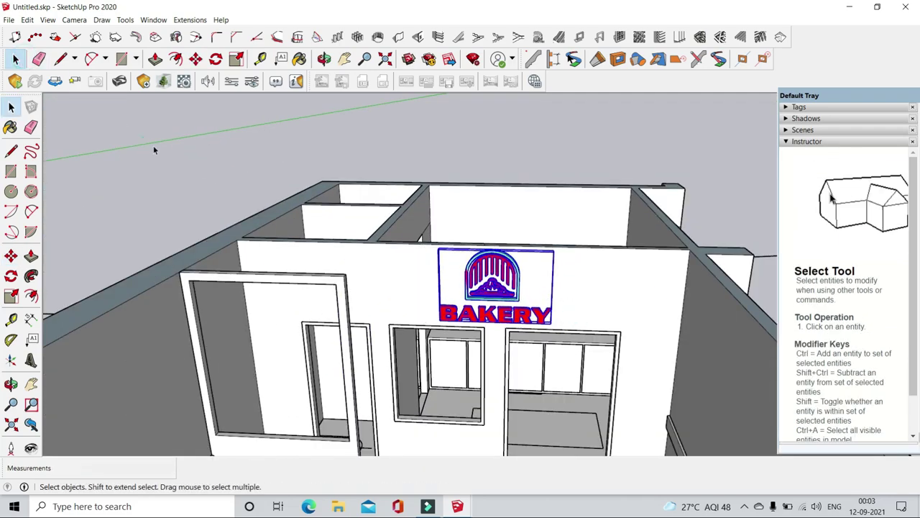
{"action": "middle_click_drag", "start_coordinate": [345, 288], "coordinate": [363, 298]}
{"action": "middle_click_drag", "start_coordinate": [431, 302], "coordinate": [527, 285]}
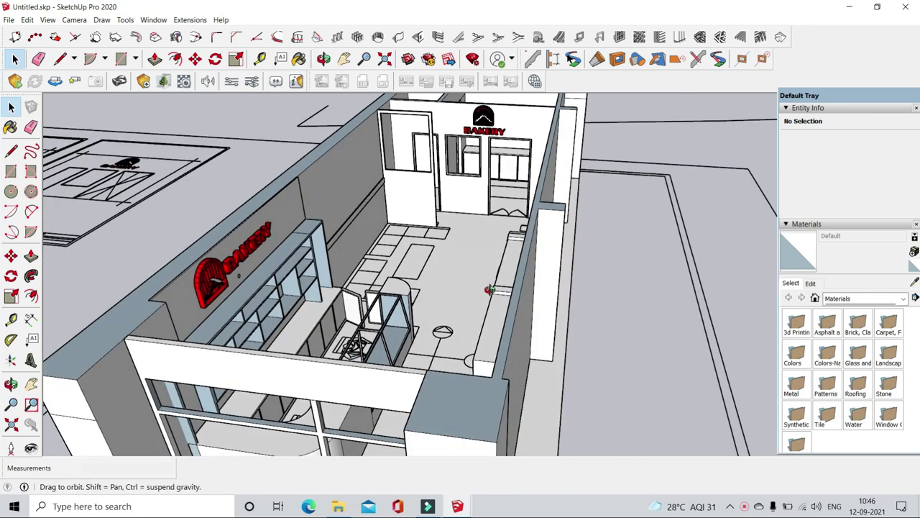
{"action": "mouse_move", "coordinate": [716, 216]}
{"action": "middle_mouse_down"}
{"action": "mouse_move", "coordinate": [493, 292]}
{"action": "mouse_move", "coordinate": [406, 262]}
{"action": "middle_mouse_up"}
{"action": "mouse_move", "coordinate": [434, 213]}
{"action": "middle_mouse_down"}
{"action": "mouse_move", "coordinate": [638, 256]}
{"action": "mouse_move", "coordinate": [576, 255]}
{"action": "middle_mouse_up"}
{"action": "scroll", "coordinate": [572, 255], "scroll_direction": "up", "scroll_amount": 2}
{"action": "scroll", "coordinate": [570, 254], "scroll_direction": "up", "scroll_amount": 3}
{"action": "scroll", "coordinate": [570, 254], "scroll_direction": "down", "scroll_amount": 2}
{"action": "scroll", "coordinate": [581, 341], "scroll_direction": "down", "scroll_amount": 5}
{"action": "middle_click_drag", "start_coordinate": [582, 341], "coordinate": [518, 302]}
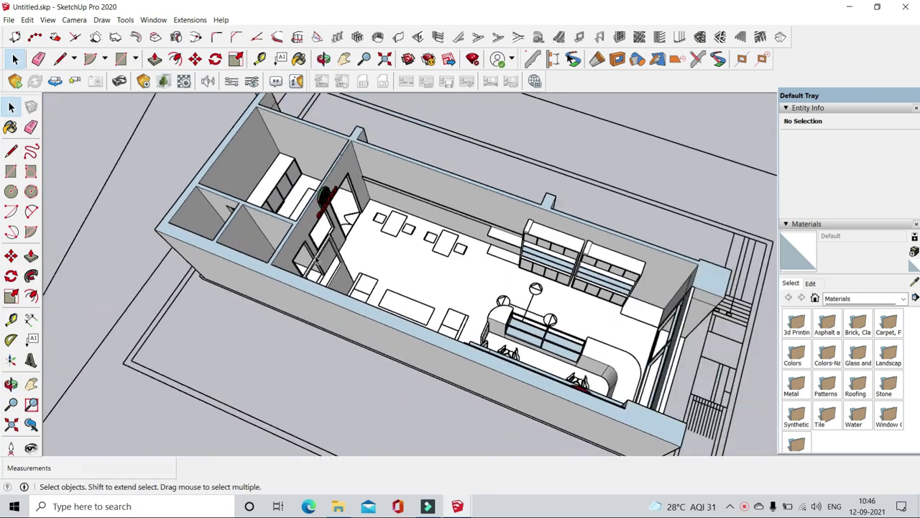
{"action": "scroll", "coordinate": [616, 267], "scroll_direction": "up", "scroll_amount": 3}
{"action": "middle_click_drag", "start_coordinate": [616, 267], "coordinate": [606, 247]}
{"action": "scroll", "coordinate": [607, 247], "scroll_direction": "down", "scroll_amount": 3}
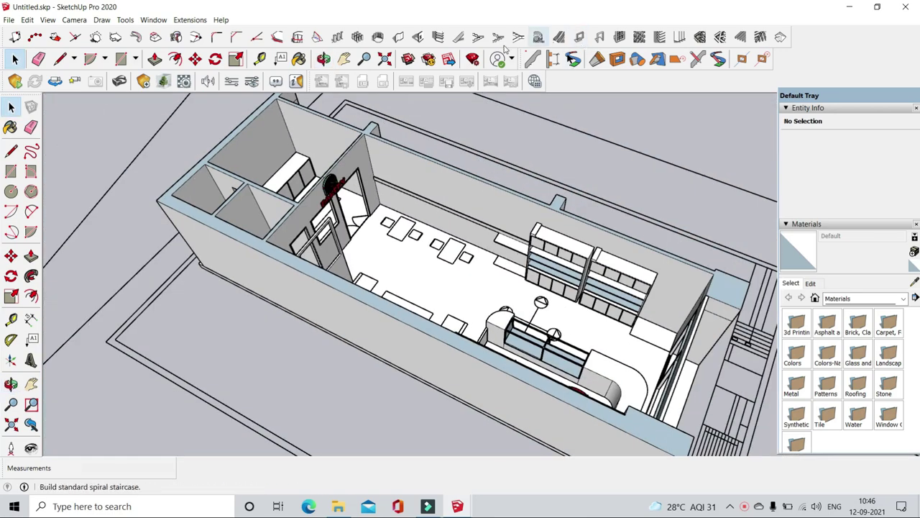
{"action": "mouse_move", "coordinate": [447, 116]}
{"action": "middle_mouse_down"}
{"action": "mouse_move", "coordinate": [425, 236]}
{"action": "mouse_move", "coordinate": [297, 213]}
{"action": "mouse_move", "coordinate": [432, 252]}
{"action": "middle_mouse_up"}
{"action": "scroll", "coordinate": [435, 254], "scroll_direction": "up", "scroll_amount": 2}
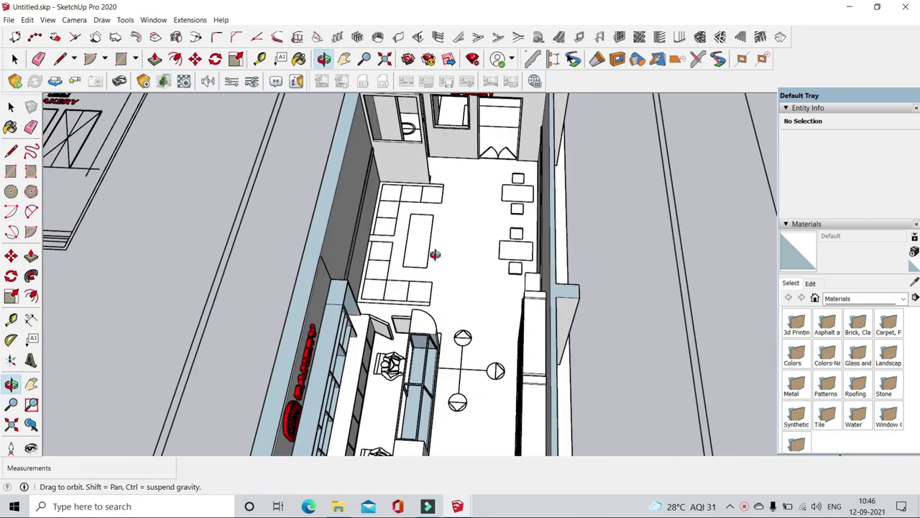
{"action": "middle_click_drag", "start_coordinate": [487, 266], "coordinate": [349, 241]}
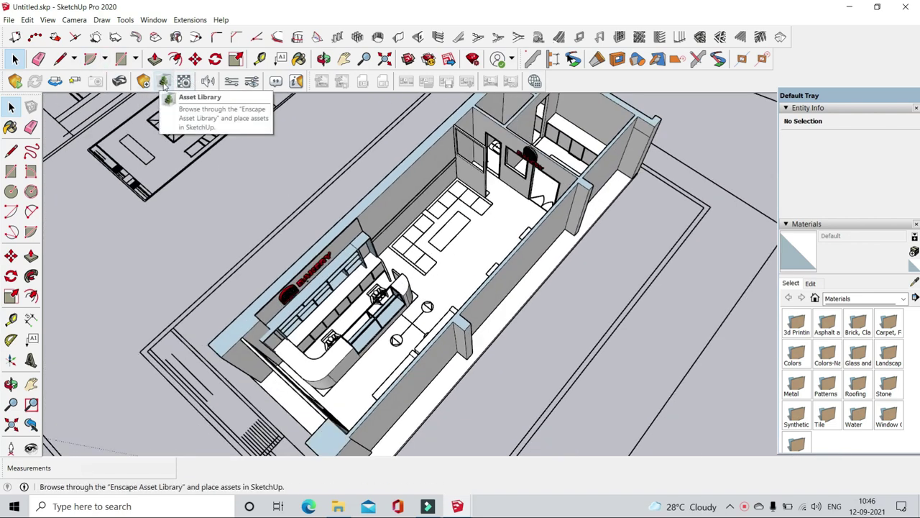
- Place an Accent Armchair 04 from the Enscape asset library beside a small table
{"action": "left_click", "coordinate": [164, 84]}
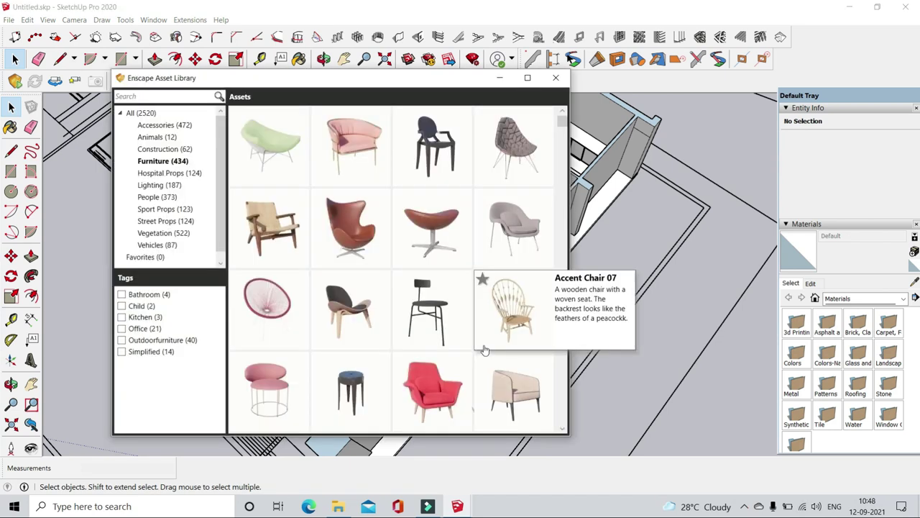
{"action": "left_click", "coordinate": [511, 165]}
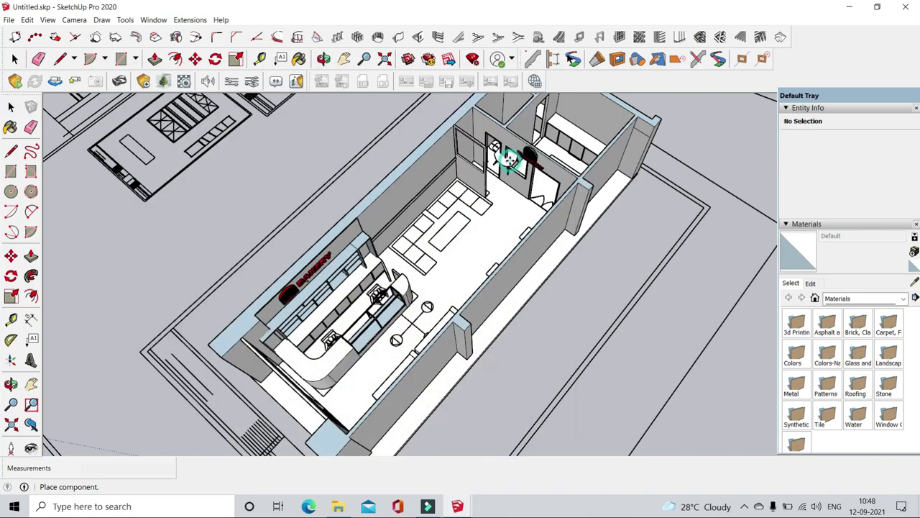
{"action": "scroll", "coordinate": [460, 273], "scroll_direction": "up", "scroll_amount": 5}
{"action": "middle_click_drag", "start_coordinate": [626, 329], "coordinate": [420, 133]}
{"action": "scroll", "coordinate": [420, 133], "scroll_direction": "up", "scroll_amount": 3}
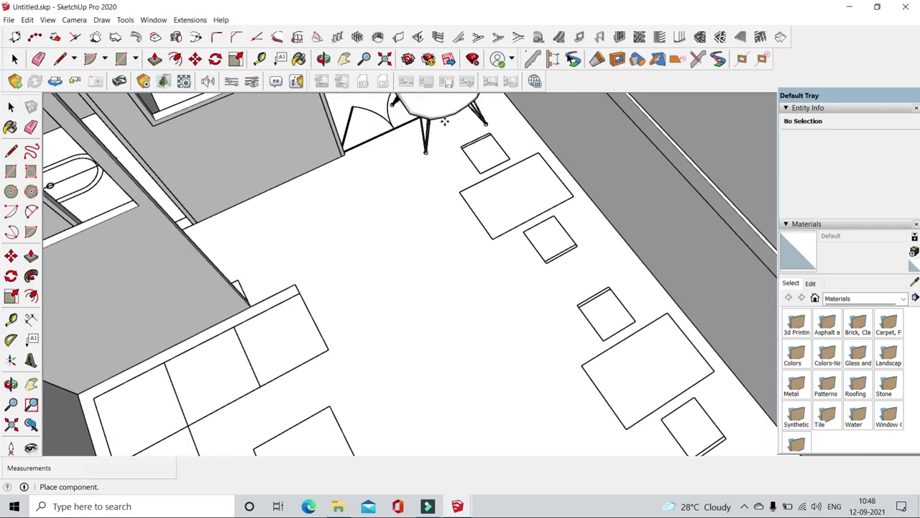
{"action": "scroll", "coordinate": [481, 156], "scroll_direction": "up", "scroll_amount": 3}
{"action": "scroll", "coordinate": [460, 230], "scroll_direction": "up", "scroll_amount": 2}
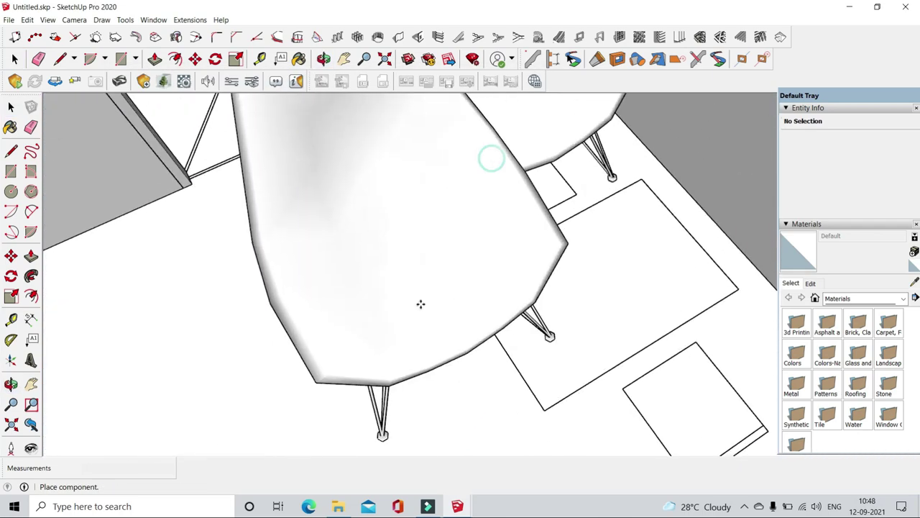
{"action": "scroll", "coordinate": [421, 304], "scroll_direction": "down", "scroll_amount": 3}
{"action": "scroll", "coordinate": [392, 292], "scroll_direction": "down", "scroll_amount": 2}
{"action": "scroll", "coordinate": [503, 288], "scroll_direction": "up", "scroll_amount": 3}
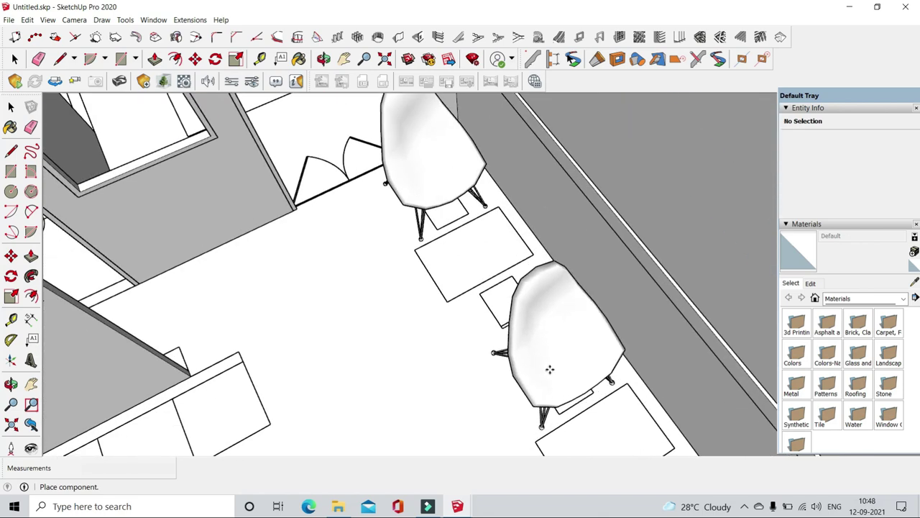
{"action": "left_click", "coordinate": [549, 370]}
- Rotate-copy two selected chairs 180° to face the other way
{"action": "scroll", "coordinate": [504, 338], "scroll_direction": "down", "scroll_amount": 4}
{"action": "mouse_move", "coordinate": [453, 305]}
{"action": "middle_mouse_down"}
{"action": "mouse_move", "coordinate": [494, 307]}
{"action": "mouse_move", "coordinate": [445, 288]}
{"action": "middle_mouse_up"}
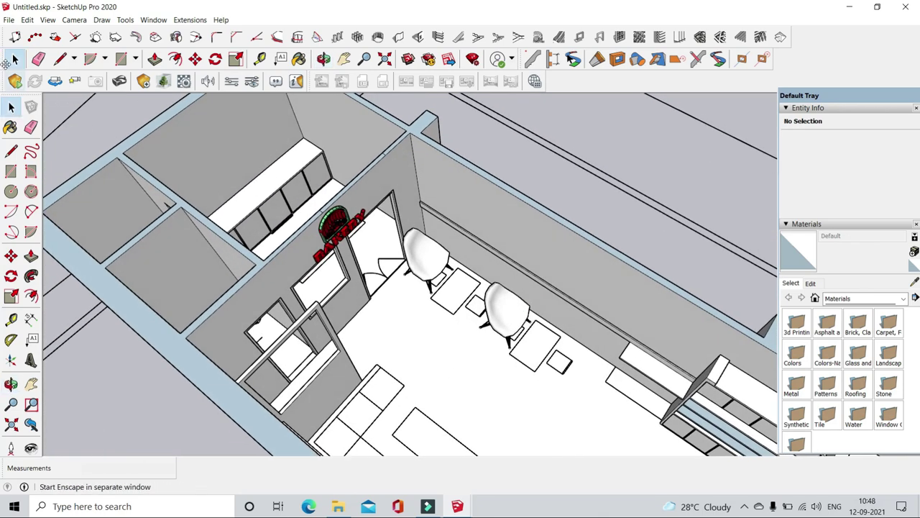
{"action": "scroll", "coordinate": [464, 277], "scroll_direction": "up", "scroll_amount": 2}
{"action": "left_click", "coordinate": [536, 360]}
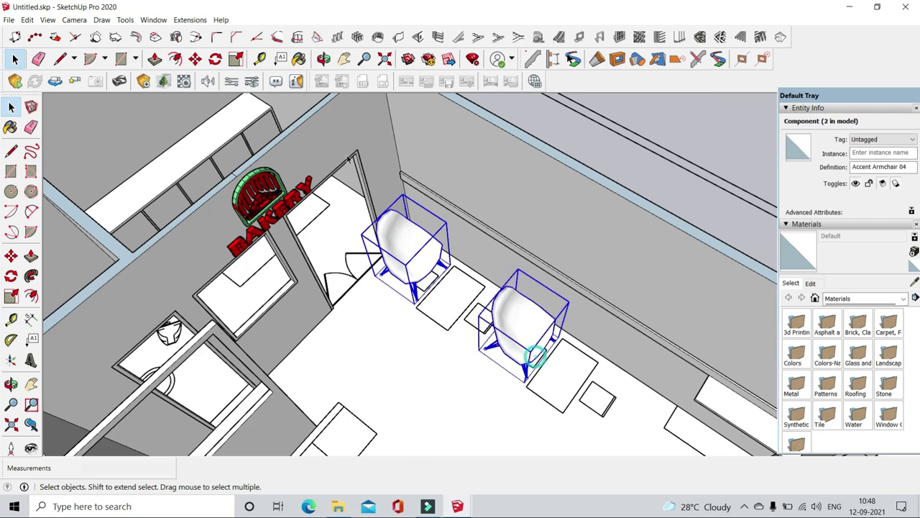
{"action": "left_click", "coordinate": [217, 60]}
{"action": "scroll", "coordinate": [447, 360], "scroll_direction": "up", "scroll_amount": 2}
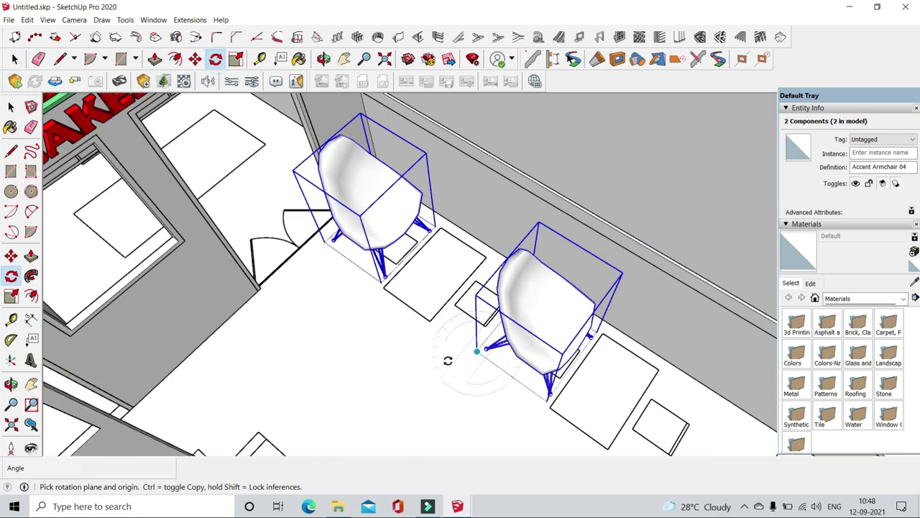
{"action": "left_click", "coordinate": [445, 321]}
{"action": "left_click", "coordinate": [366, 403]}
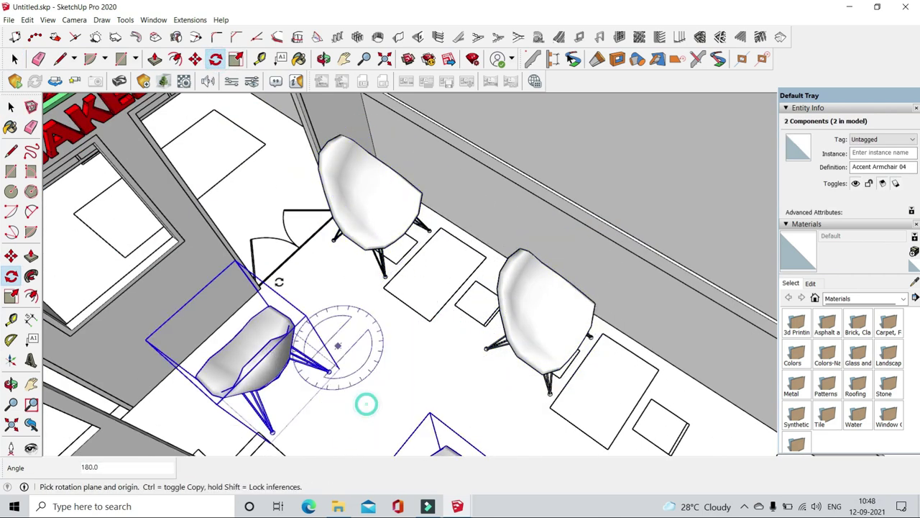
- Slide the copied chair into place between the other chairs
{"action": "scroll", "coordinate": [325, 370], "scroll_direction": "up", "scroll_amount": 2}
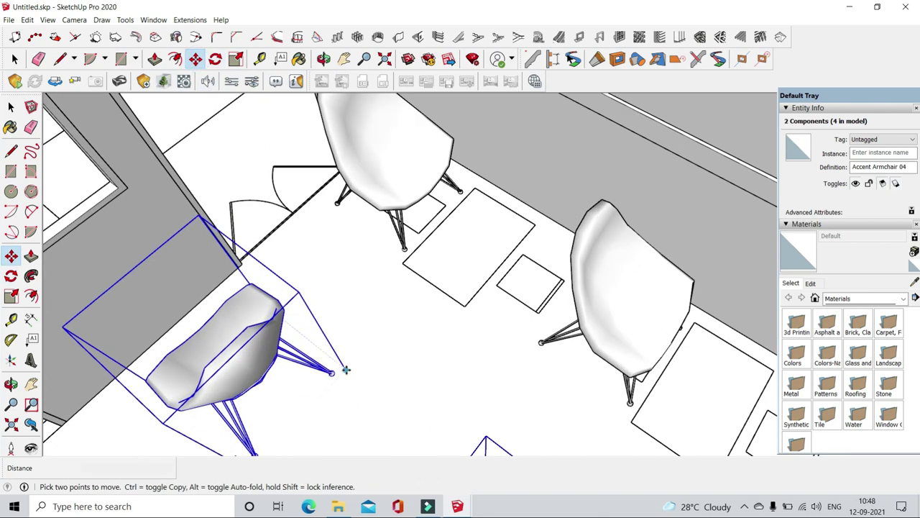
{"action": "left_click", "coordinate": [345, 369]}
{"action": "scroll", "coordinate": [442, 308], "scroll_direction": "up", "scroll_amount": 3}
{"action": "middle_click_drag", "start_coordinate": [441, 308], "coordinate": [633, 215]}
{"action": "scroll", "coordinate": [577, 245], "scroll_direction": "up", "scroll_amount": 2}
{"action": "left_click", "coordinate": [578, 245]}
{"action": "scroll", "coordinate": [461, 288], "scroll_direction": "down", "scroll_amount": 5}
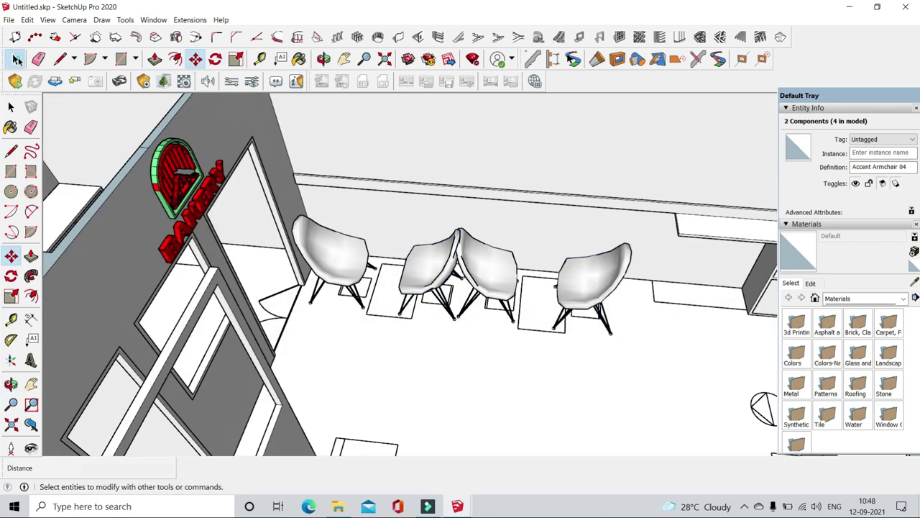
- Scale the chair near the door to resize it
{"action": "left_click", "coordinate": [338, 266]}
{"action": "key", "text": "s"}
{"action": "left_click_drag", "start_coordinate": [295, 266], "coordinate": [310, 272]}
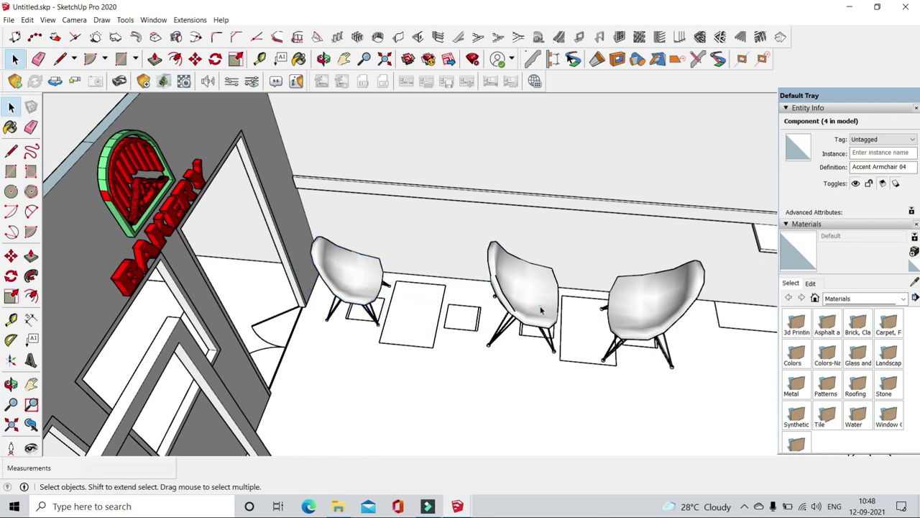
{"action": "middle_click_drag", "start_coordinate": [541, 311], "coordinate": [379, 258]}
{"action": "scroll", "coordinate": [442, 283], "scroll_direction": "up", "scroll_amount": 3}
- Copy a chair further along the wall
{"action": "left_click", "coordinate": [345, 216]}
{"action": "key", "text": "m"}
{"action": "scroll", "coordinate": [294, 319], "scroll_direction": "down", "scroll_amount": 2}
{"action": "left_click", "coordinate": [241, 286], "text": "ctrl"}
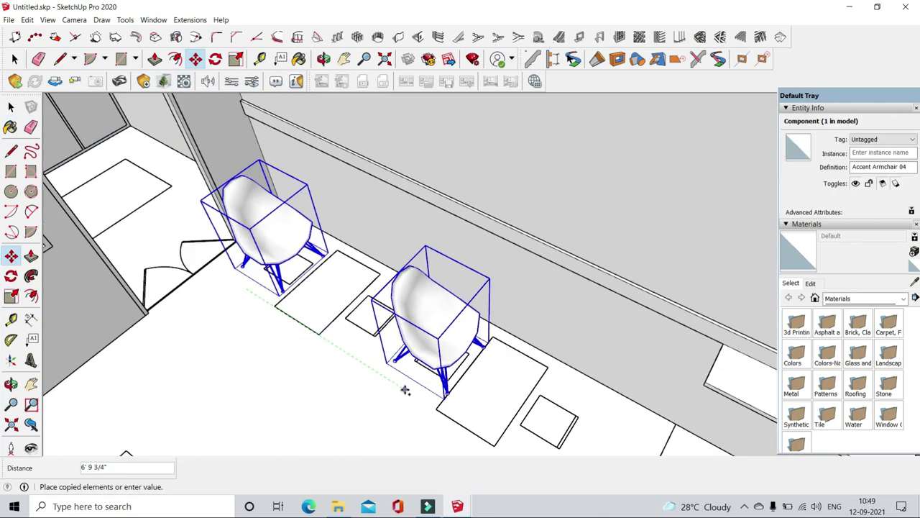
{"action": "left_click", "coordinate": [406, 389]}
- Rotate the copied chair and move it beside its table
{"action": "key", "text": "space"}
{"action": "key", "text": "q"}
{"action": "middle_click_drag", "start_coordinate": [408, 411], "coordinate": [371, 376]}
{"action": "key", "text": "m"}
{"action": "left_click", "coordinate": [474, 290]}
{"action": "middle_click_drag", "start_coordinate": [474, 290], "coordinate": [425, 376]}
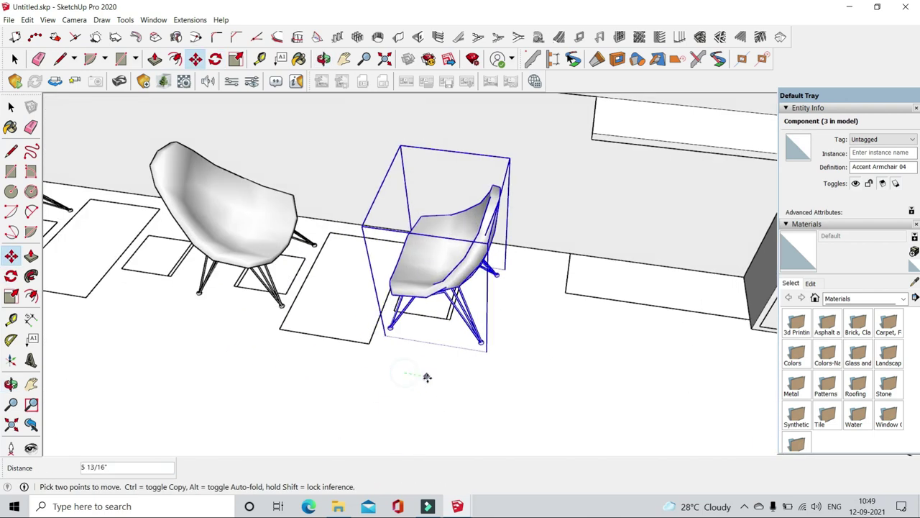
{"action": "scroll", "coordinate": [474, 356], "scroll_direction": "down", "scroll_amount": 3}
{"action": "middle_click_drag", "start_coordinate": [474, 355], "coordinate": [367, 298]}
{"action": "key", "text": "space"}
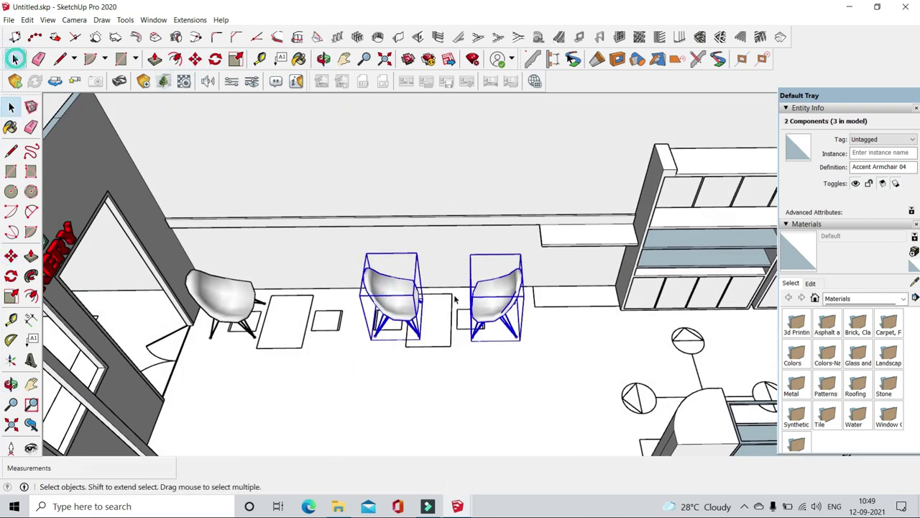
- Pick Dining Table 18 from the Enscape library and place it in the seating area
{"action": "scroll", "coordinate": [413, 358], "scroll_direction": "down", "scroll_amount": 3}
{"action": "scroll", "coordinate": [414, 358], "scroll_direction": "down", "scroll_amount": 2}
{"action": "scroll", "coordinate": [289, 329], "scroll_direction": "down", "scroll_amount": 3}
{"action": "scroll", "coordinate": [431, 229], "scroll_direction": "down", "scroll_amount": 1}
{"action": "scroll", "coordinate": [563, 264], "scroll_direction": "down", "scroll_amount": 2}
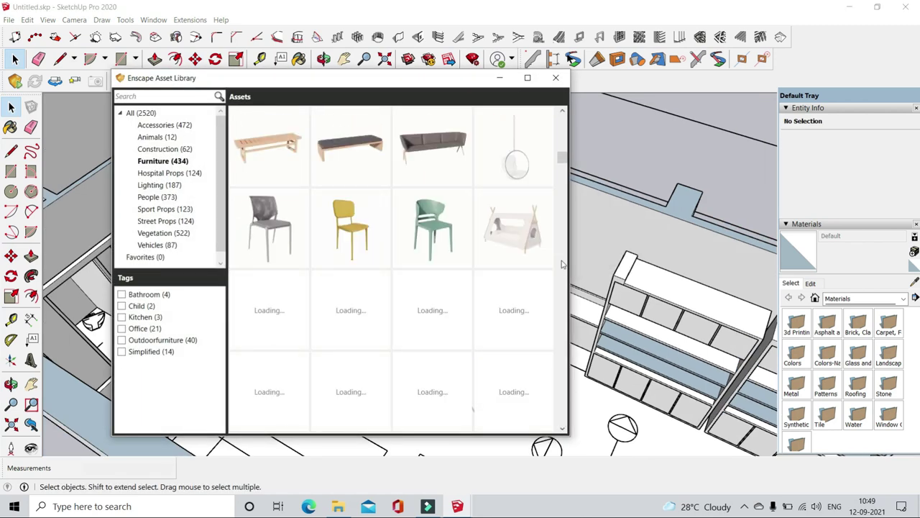
{"action": "scroll", "coordinate": [563, 264], "scroll_direction": "down", "scroll_amount": 2}
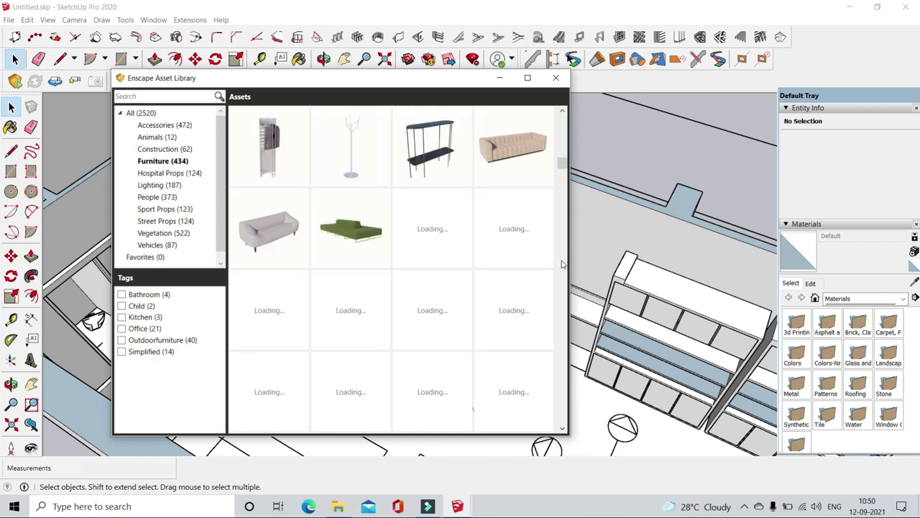
{"action": "scroll", "coordinate": [427, 288], "scroll_direction": "down", "scroll_amount": 2}
{"action": "scroll", "coordinate": [396, 273], "scroll_direction": "down", "scroll_amount": 2}
{"action": "scroll", "coordinate": [431, 233], "scroll_direction": "up", "scroll_amount": 1}
{"action": "scroll", "coordinate": [445, 234], "scroll_direction": "down", "scroll_amount": 3}
{"action": "scroll", "coordinate": [293, 246], "scroll_direction": "down", "scroll_amount": 2}
{"action": "scroll", "coordinate": [405, 236], "scroll_direction": "down", "scroll_amount": 2}
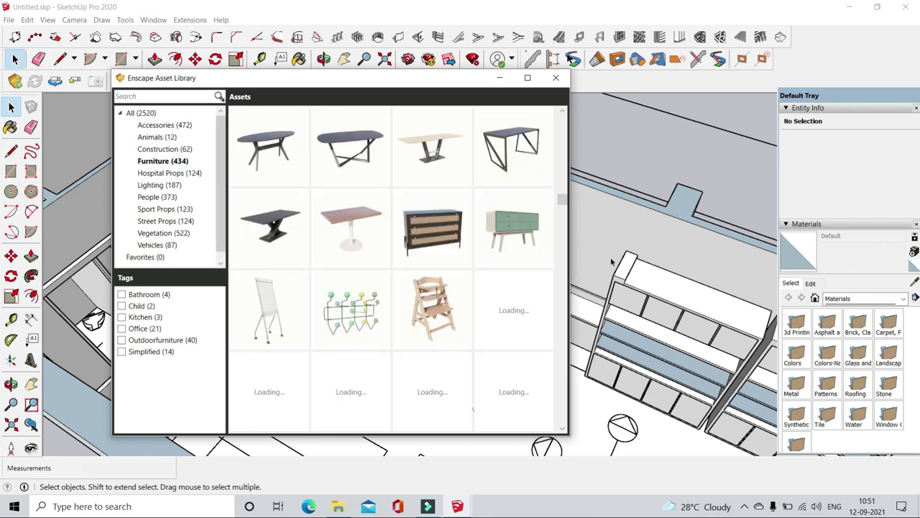
{"action": "scroll", "coordinate": [453, 277], "scroll_direction": "up", "scroll_amount": 1}
{"action": "left_click", "coordinate": [454, 269]}
{"action": "scroll", "coordinate": [437, 324], "scroll_direction": "up", "scroll_amount": 3}
{"action": "scroll", "coordinate": [362, 239], "scroll_direction": "up", "scroll_amount": 2}
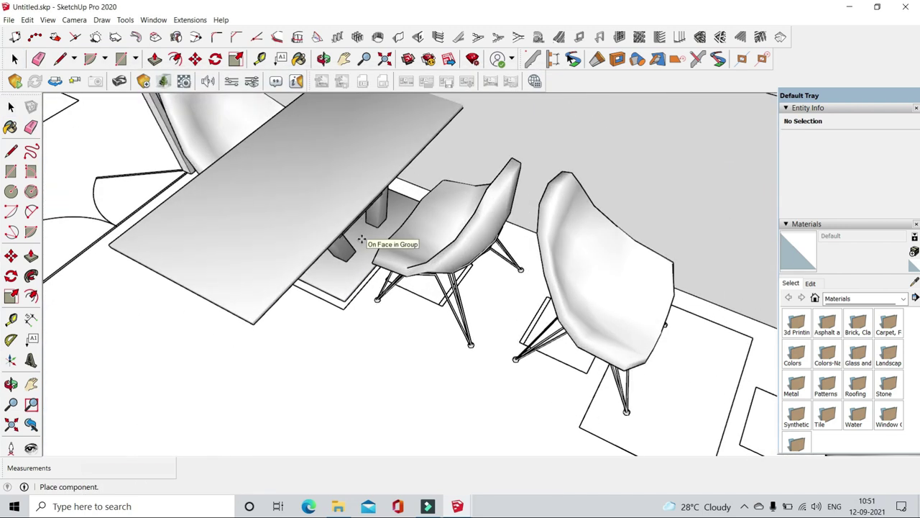
{"action": "left_click", "coordinate": [361, 239]}
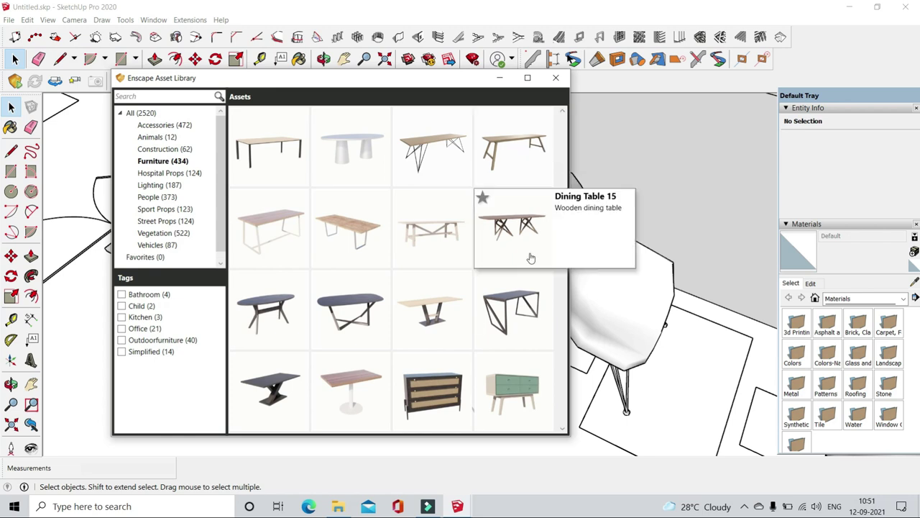
- Select the dining table and start moving a Ctrl copy of it
{"action": "scroll", "coordinate": [278, 248], "scroll_direction": "down", "scroll_amount": 2}
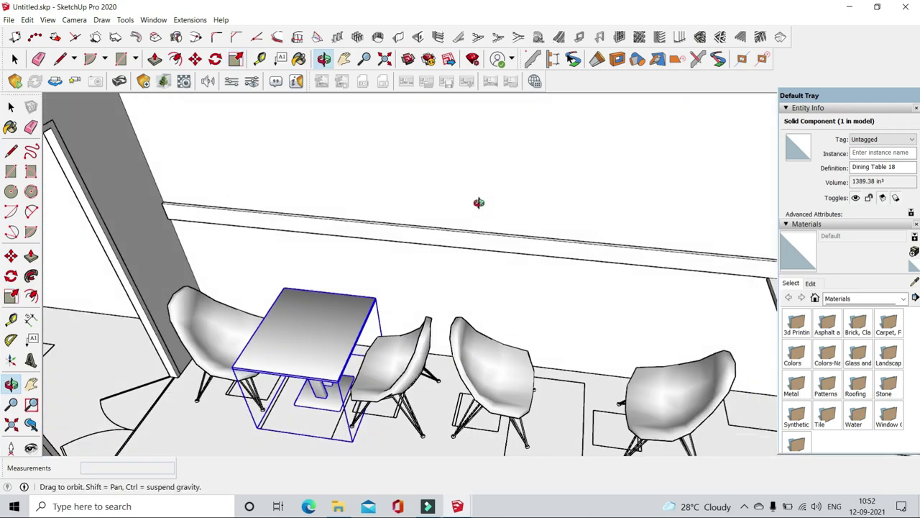
{"action": "left_click", "coordinate": [14, 59]}
{"action": "left_click", "coordinate": [363, 277]}
{"action": "mouse_move", "coordinate": [363, 277]}
{"action": "middle_mouse_down"}
{"action": "mouse_move", "coordinate": [388, 351]}
{"action": "mouse_move", "coordinate": [658, 354]}
{"action": "middle_mouse_up"}
{"action": "key", "text": "m"}
{"action": "key", "text": "ctrl"}
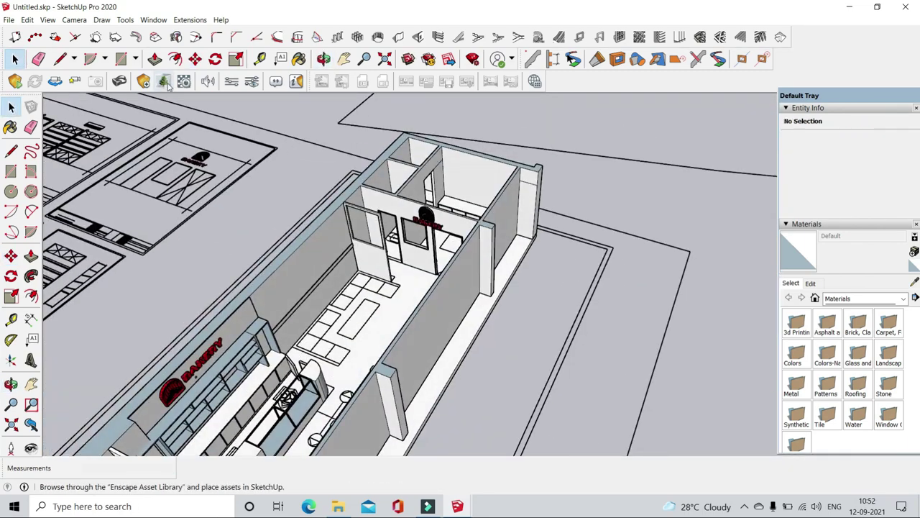
- Search the Enscape asset library for 'sofa' and place Outdoor Sofa 02 in the seating area
{"action": "left_click", "coordinate": [449, 58]}
{"action": "scroll", "coordinate": [486, 327], "scroll_direction": "down", "scroll_amount": 3}
{"action": "scroll", "coordinate": [486, 328], "scroll_direction": "down", "scroll_amount": 3}
{"action": "scroll", "coordinate": [487, 328], "scroll_direction": "down", "scroll_amount": 3}
{"action": "scroll", "coordinate": [486, 327], "scroll_direction": "down", "scroll_amount": 3}
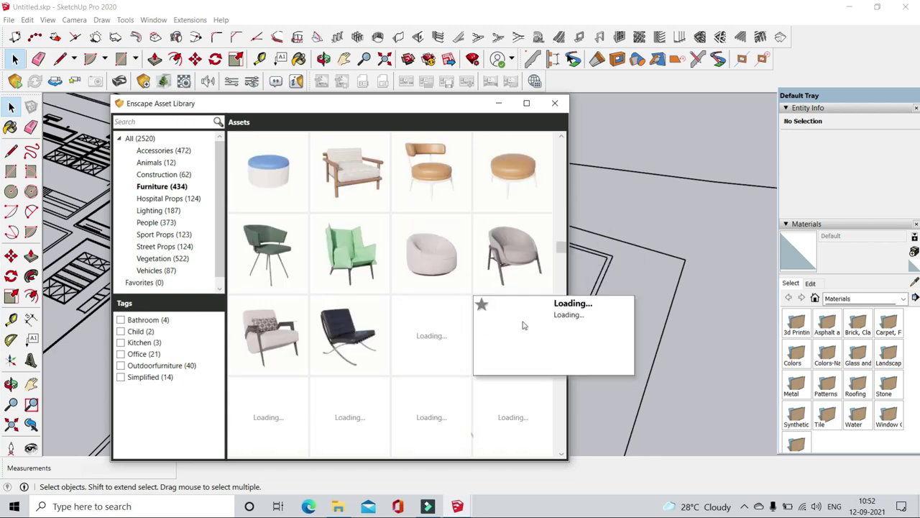
{"action": "scroll", "coordinate": [541, 302], "scroll_direction": "down", "scroll_amount": 2}
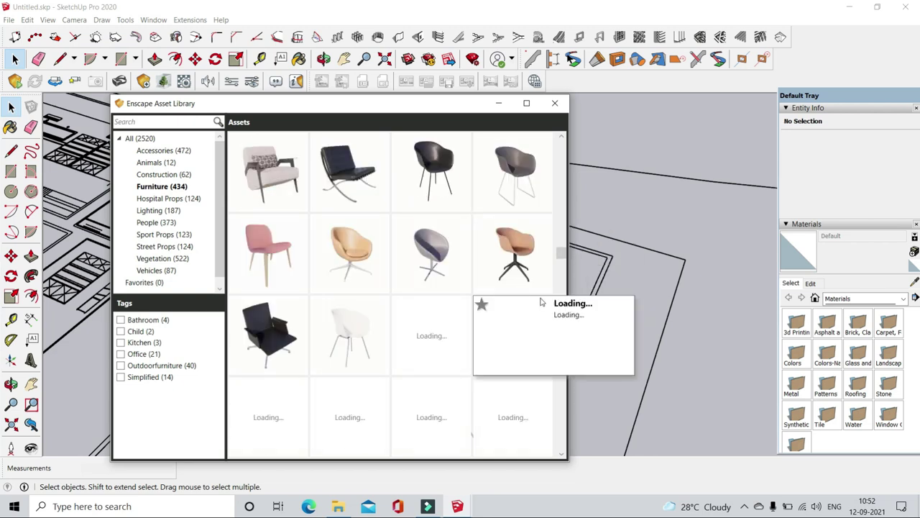
{"action": "scroll", "coordinate": [555, 317], "scroll_direction": "up", "scroll_amount": 3}
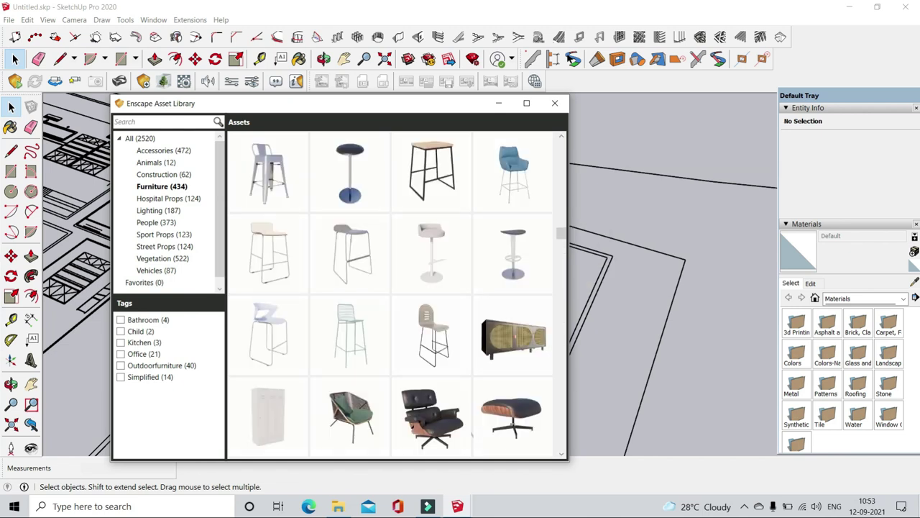
{"action": "type", "text": "sofa"}
{"action": "key", "text": "Return"}
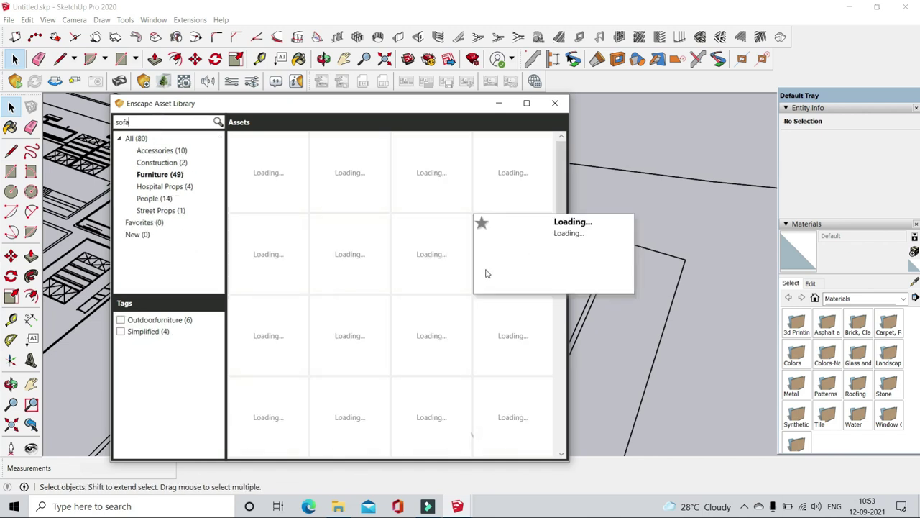
{"action": "scroll", "coordinate": [563, 264], "scroll_direction": "up", "scroll_amount": 1}
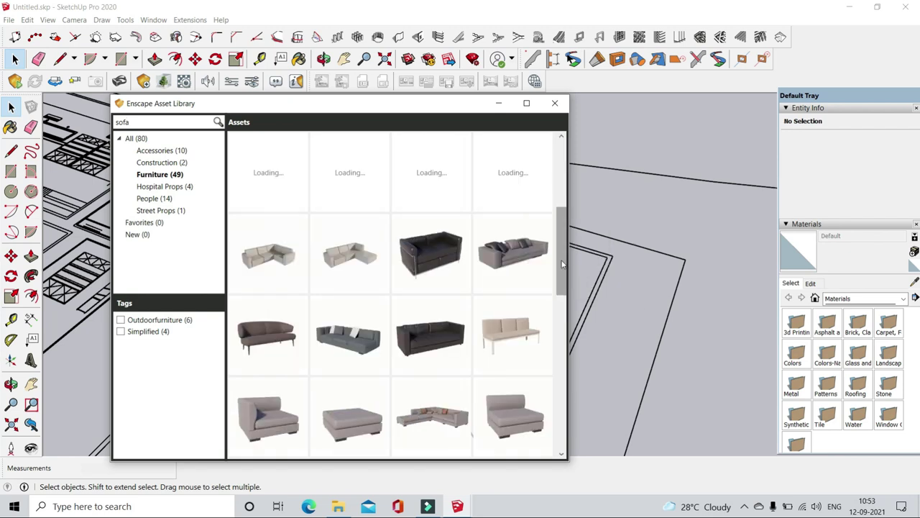
{"action": "scroll", "coordinate": [563, 265], "scroll_direction": "up", "scroll_amount": 1}
{"action": "scroll", "coordinate": [528, 273], "scroll_direction": "up", "scroll_amount": 1}
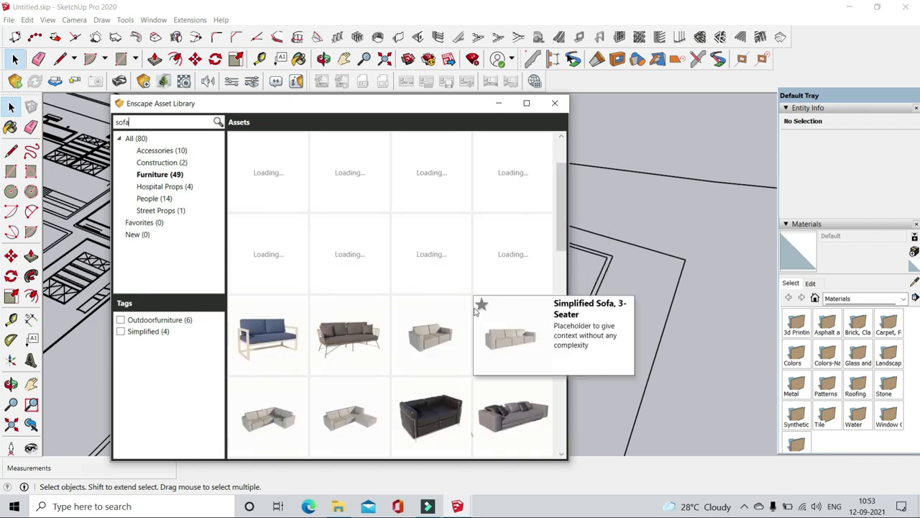
{"action": "scroll", "coordinate": [553, 287], "scroll_direction": "up", "scroll_amount": 1}
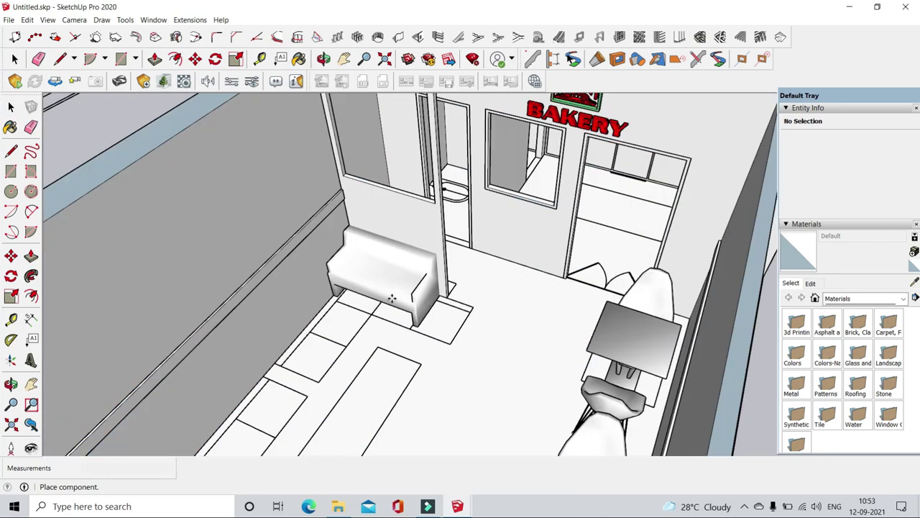
{"action": "scroll", "coordinate": [423, 314], "scroll_direction": "up", "scroll_amount": 3}
- Scale the placed Outdoor Sofa 02, then view the whole shop from overhead
{"action": "mouse_move", "coordinate": [424, 314]}
{"action": "middle_mouse_down"}
{"action": "mouse_move", "coordinate": [484, 411]}
{"action": "mouse_move", "coordinate": [463, 336]}
{"action": "mouse_move", "coordinate": [328, 195]}
{"action": "middle_mouse_up"}
{"action": "left_click", "coordinate": [463, 336]}
{"action": "key", "text": "s"}
{"action": "scroll", "coordinate": [506, 316], "scroll_direction": "up", "scroll_amount": 3}
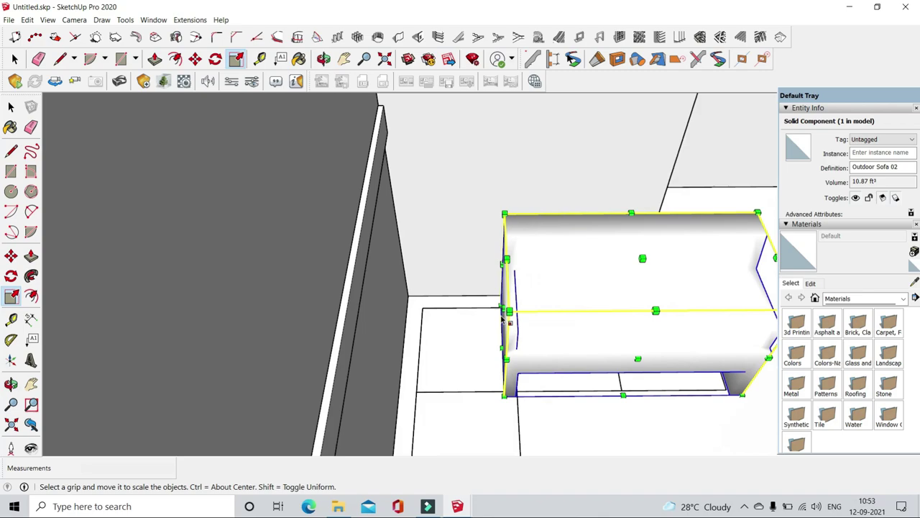
{"action": "scroll", "coordinate": [548, 365], "scroll_direction": "down", "scroll_amount": 5}
{"action": "mouse_move", "coordinate": [548, 365]}
{"action": "middle_mouse_down"}
{"action": "mouse_move", "coordinate": [503, 323]}
{"action": "mouse_move", "coordinate": [791, 453]}
{"action": "middle_mouse_up"}
{"action": "scroll", "coordinate": [503, 323], "scroll_direction": "down", "scroll_amount": 5}
- Search 3D Warehouse for 'sofa', filter to models from 12 MB, and download Sofá 08
{"action": "type", "text": "so"}
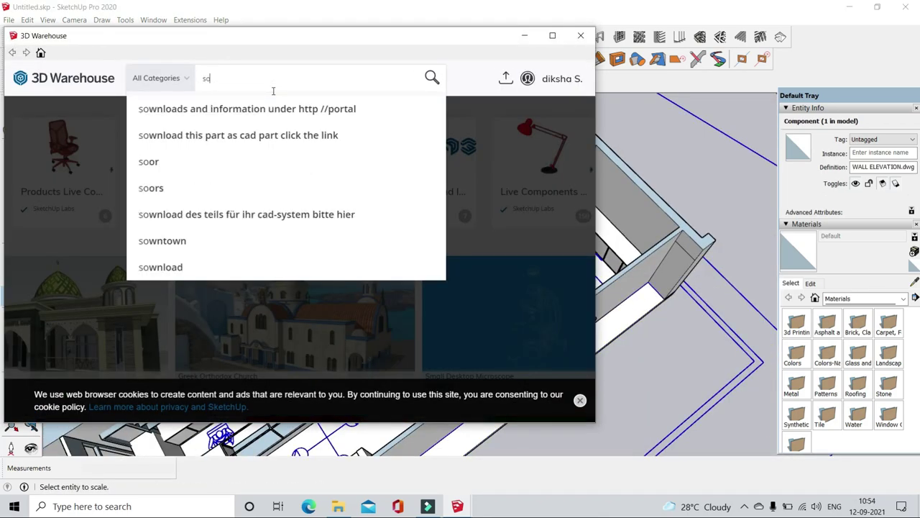
{"action": "type", "text": "fa"}
{"action": "key", "text": "Return"}
{"action": "left_click", "coordinate": [287, 139]}
{"action": "left_click_drag", "start_coordinate": [22, 301], "coordinate": [34, 300]}
{"action": "left_click", "coordinate": [507, 213]}
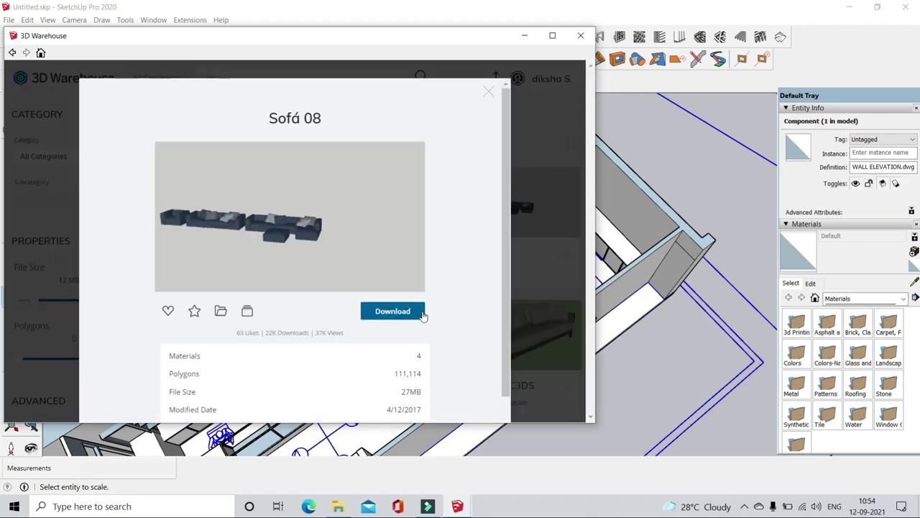
{"action": "left_click", "coordinate": [388, 312]}
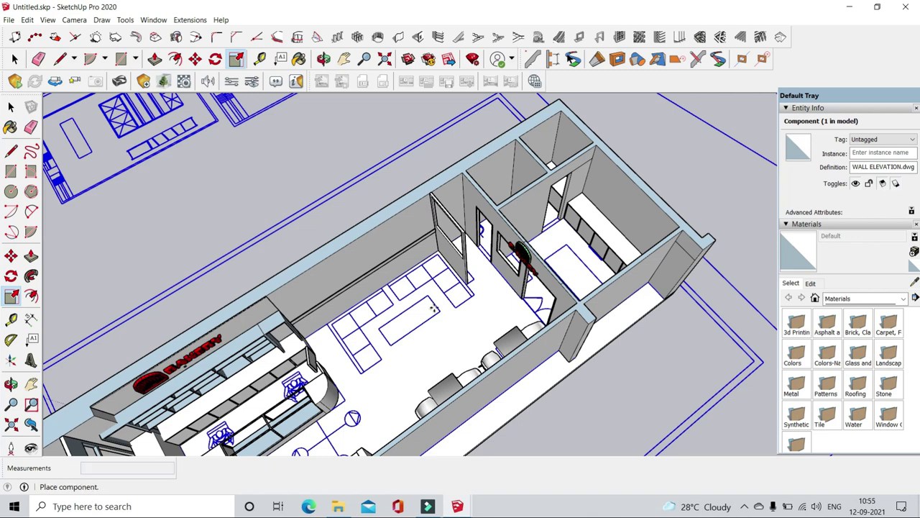
{"action": "scroll", "coordinate": [433, 310], "scroll_direction": "down", "scroll_amount": 5}
- Place the downloaded Sofá 08 set in the model and scale it down
{"action": "left_click", "coordinate": [636, 292]}
{"action": "key", "text": "s"}
{"action": "left_click_drag", "start_coordinate": [720, 265], "coordinate": [586, 255]}
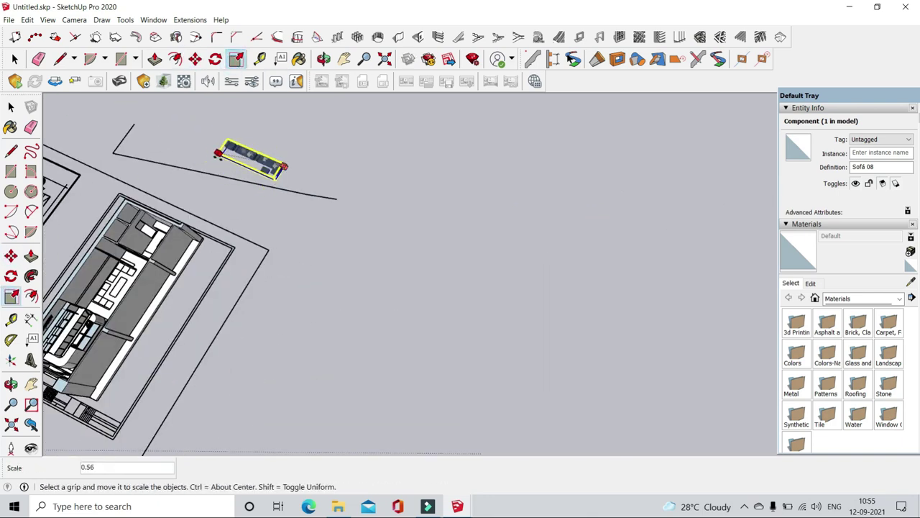
{"action": "key", "text": "space"}
{"action": "left_click_drag", "start_coordinate": [65, 270], "coordinate": [204, 381]}
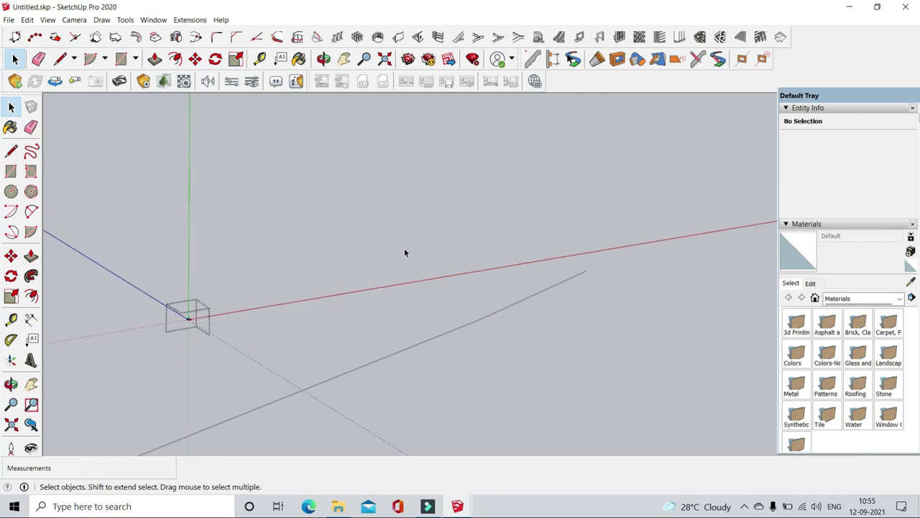
- Edit the Sofá 08 component and delete its two extra sofa pieces
{"action": "mouse_move", "coordinate": [404, 252]}
{"action": "middle_mouse_down"}
{"action": "mouse_move", "coordinate": [458, 357]}
{"action": "mouse_move", "coordinate": [470, 266]}
{"action": "mouse_move", "coordinate": [313, 226]}
{"action": "middle_mouse_up"}
{"action": "scroll", "coordinate": [458, 240], "scroll_direction": "up", "scroll_amount": 2}
{"action": "scroll", "coordinate": [581, 250], "scroll_direction": "up", "scroll_amount": 5}
{"action": "right_click", "coordinate": [575, 248]}
{"action": "left_click", "coordinate": [609, 320]}
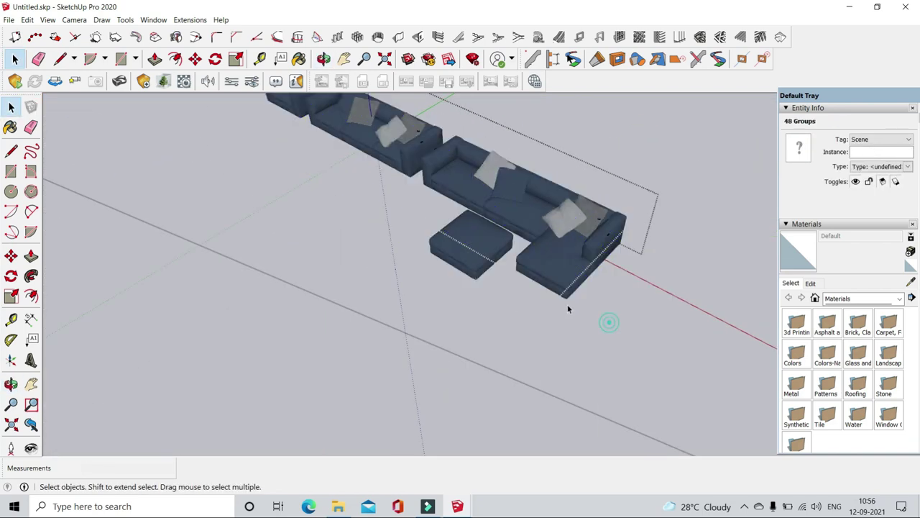
{"action": "left_click_drag", "start_coordinate": [210, 134], "coordinate": [502, 320]}
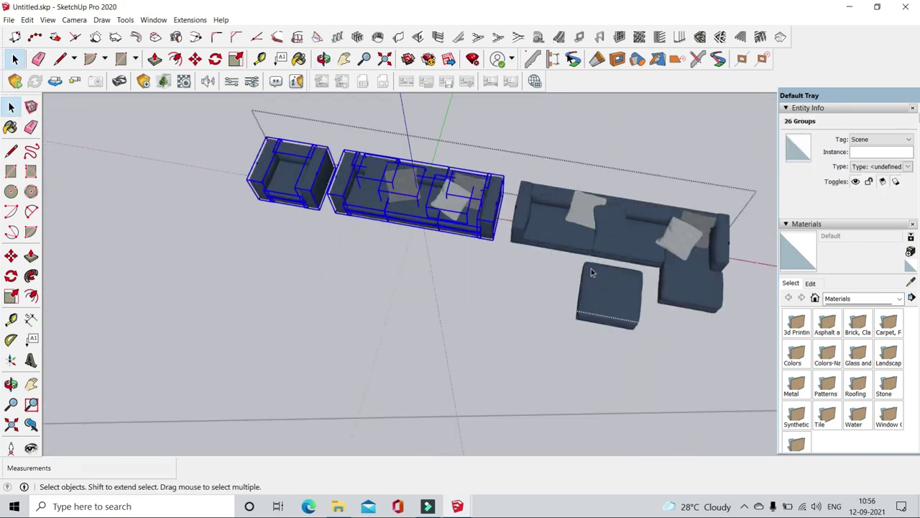
{"action": "key", "text": "Delete"}
- Delete the ottoman, exit component editing and select the remaining L-shaped sectional
{"action": "scroll", "coordinate": [612, 312], "scroll_direction": "up", "scroll_amount": 3}
{"action": "left_click_drag", "start_coordinate": [525, 253], "coordinate": [679, 438]}
{"action": "key", "text": "Delete"}
{"action": "middle_click_drag", "start_coordinate": [679, 439], "coordinate": [482, 384]}
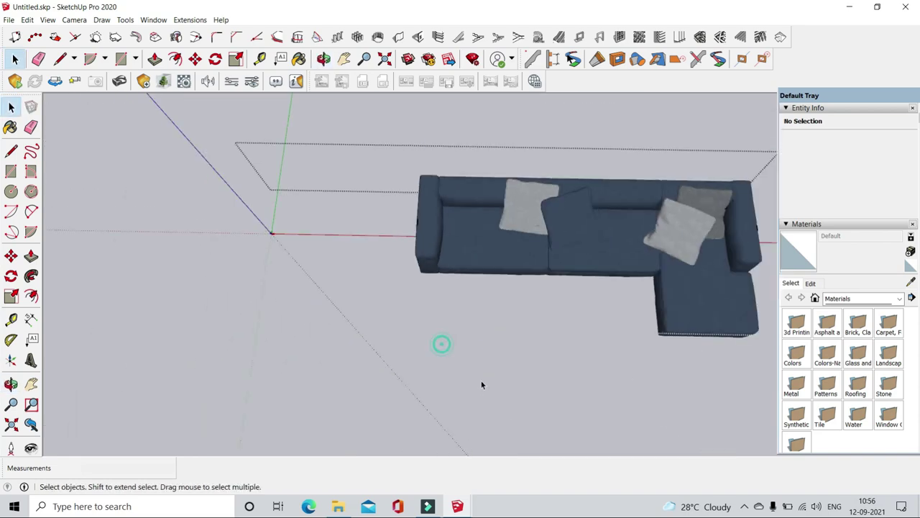
{"action": "key", "text": "Escape"}
{"action": "scroll", "coordinate": [481, 384], "scroll_direction": "down", "scroll_amount": 3}
{"action": "scroll", "coordinate": [481, 384], "scroll_direction": "down", "scroll_amount": 2}
{"action": "left_click", "coordinate": [195, 58]}
- Move and rotate the sectional sofa toward the wall
{"action": "middle_click_drag", "start_coordinate": [460, 287], "coordinate": [434, 249]}
{"action": "scroll", "coordinate": [435, 249], "scroll_direction": "up", "scroll_amount": 3}
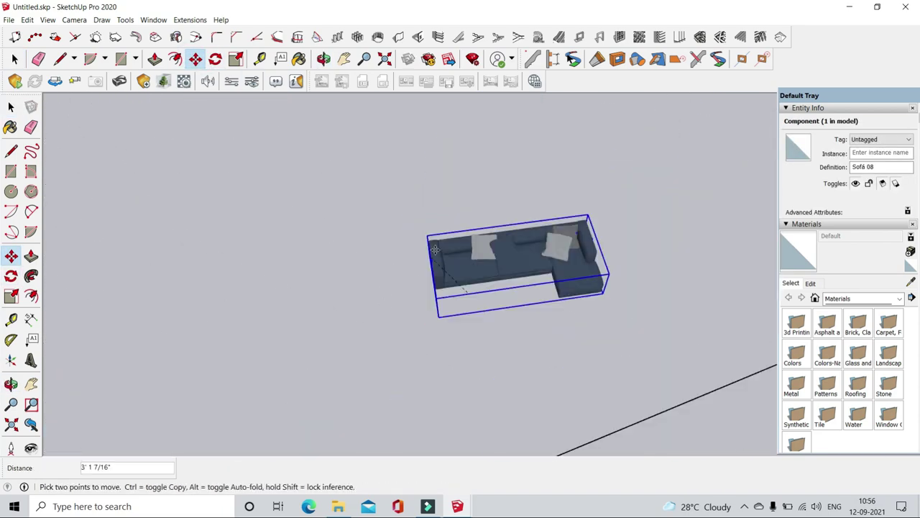
{"action": "scroll", "coordinate": [434, 249], "scroll_direction": "down", "scroll_amount": 3}
{"action": "scroll", "coordinate": [435, 249], "scroll_direction": "up", "scroll_amount": 3}
{"action": "left_click", "coordinate": [11, 275]}
{"action": "middle_click_drag", "start_coordinate": [460, 302], "coordinate": [530, 241]}
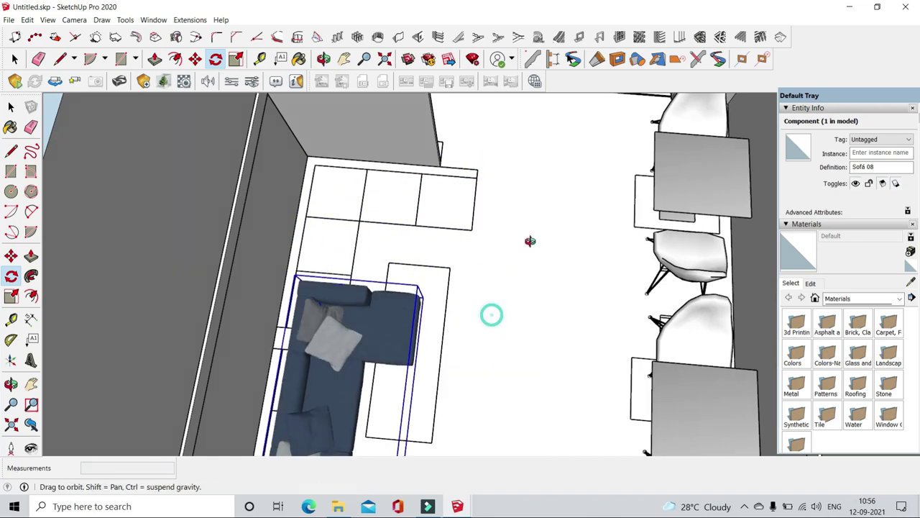
{"action": "key", "text": "m"}
{"action": "scroll", "coordinate": [530, 240], "scroll_direction": "up", "scroll_amount": 2}
{"action": "scroll", "coordinate": [274, 139], "scroll_direction": "down", "scroll_amount": 5}
{"action": "middle_click_drag", "start_coordinate": [273, 140], "coordinate": [248, 65]}
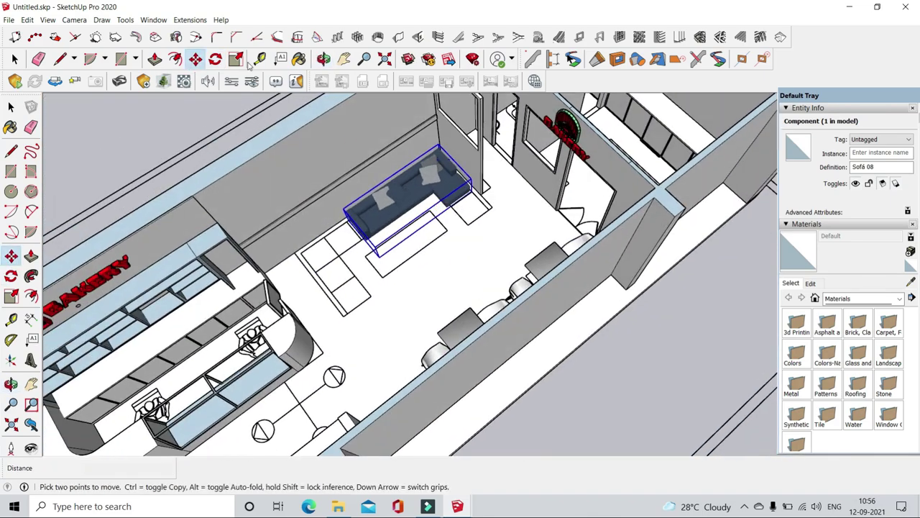
- Reselect the sectional sofa with a wide view along the wall
{"action": "left_click", "coordinate": [236, 59]}
{"action": "scroll", "coordinate": [418, 290], "scroll_direction": "up", "scroll_amount": 3}
{"action": "scroll", "coordinate": [460, 216], "scroll_direction": "up", "scroll_amount": 2}
{"action": "key", "text": "space"}
{"action": "scroll", "coordinate": [460, 216], "scroll_direction": "down", "scroll_amount": 3}
{"action": "mouse_move", "coordinate": [432, 252]}
{"action": "middle_mouse_down"}
{"action": "mouse_move", "coordinate": [494, 270]}
{"action": "mouse_move", "coordinate": [555, 232]}
{"action": "middle_mouse_up"}
{"action": "scroll", "coordinate": [555, 237], "scroll_direction": "up", "scroll_amount": 2}
{"action": "left_click", "coordinate": [555, 273]}
{"action": "mouse_move", "coordinate": [555, 273]}
{"action": "middle_mouse_down"}
{"action": "mouse_move", "coordinate": [504, 302]}
{"action": "mouse_move", "coordinate": [529, 248]}
{"action": "middle_mouse_up"}
{"action": "scroll", "coordinate": [528, 248], "scroll_direction": "up", "scroll_amount": 3}
- Copy the sectional sofa with Move and Ctrl to place a second one along the wall
{"action": "key", "text": "m"}
{"action": "scroll", "coordinate": [529, 249], "scroll_direction": "down", "scroll_amount": 3}
{"action": "scroll", "coordinate": [431, 288], "scroll_direction": "up", "scroll_amount": 3}
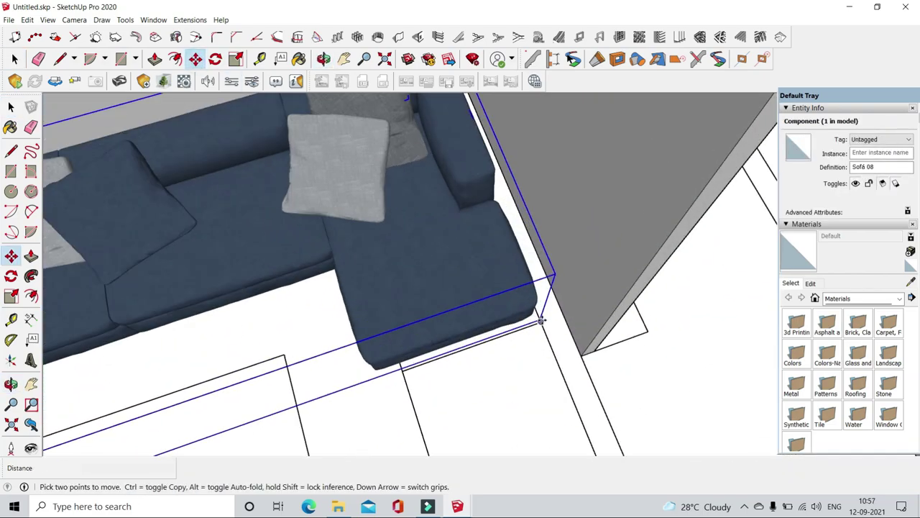
{"action": "scroll", "coordinate": [395, 346], "scroll_direction": "down", "scroll_amount": 2}
{"action": "key", "text": "ctrl"}
{"action": "left_click", "coordinate": [382, 365]}
{"action": "scroll", "coordinate": [379, 374], "scroll_direction": "down", "scroll_amount": 3}
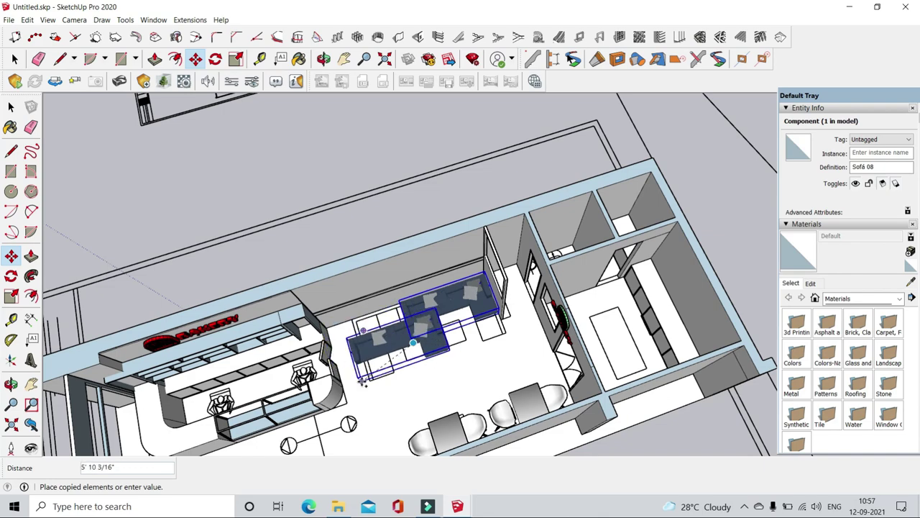
{"action": "key", "text": "s"}
{"action": "scroll", "coordinate": [554, 267], "scroll_direction": "up", "scroll_amount": 3}
{"action": "middle_click_drag", "start_coordinate": [554, 267], "coordinate": [451, 366]}
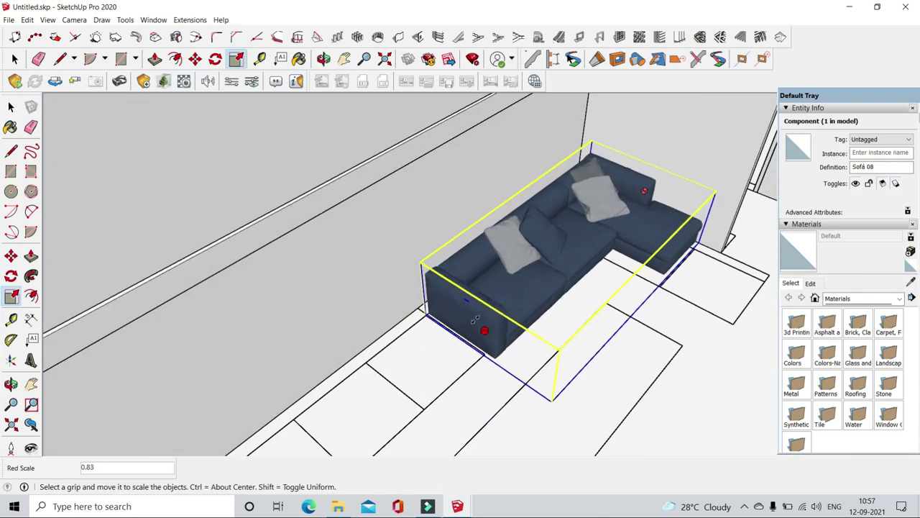
{"action": "scroll", "coordinate": [482, 323], "scroll_direction": "down", "scroll_amount": 2}
{"action": "left_click", "coordinate": [195, 59]}
{"action": "key", "text": "ctrl"}
{"action": "left_click", "coordinate": [616, 323]}
{"action": "left_click", "coordinate": [436, 396]}
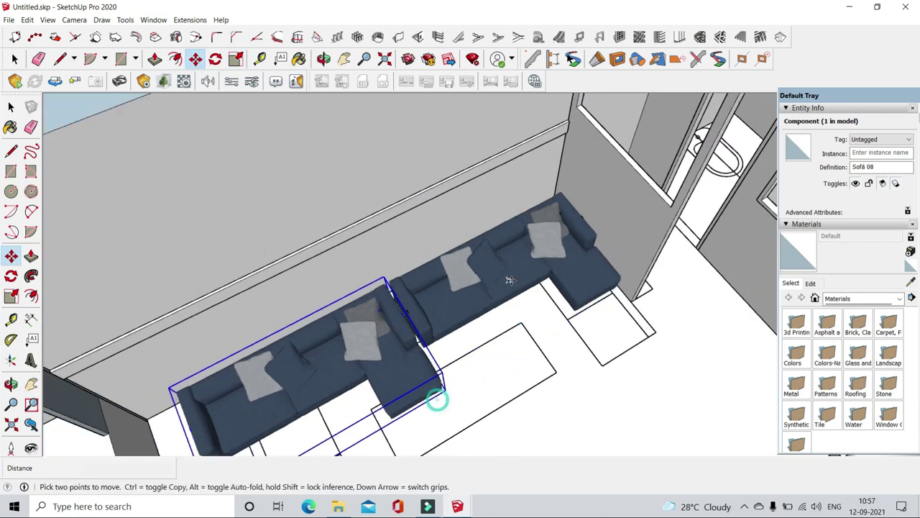
{"action": "key", "text": "space"}
- Scale the sofas along the blue axis to 1.88, forming one long sectional
{"action": "right_click", "coordinate": [352, 321]}
{"action": "middle_click_drag", "start_coordinate": [393, 387], "coordinate": [409, 343]}
{"action": "scroll", "coordinate": [409, 343], "scroll_direction": "up", "scroll_amount": 3}
{"action": "scroll", "coordinate": [408, 343], "scroll_direction": "down", "scroll_amount": 3}
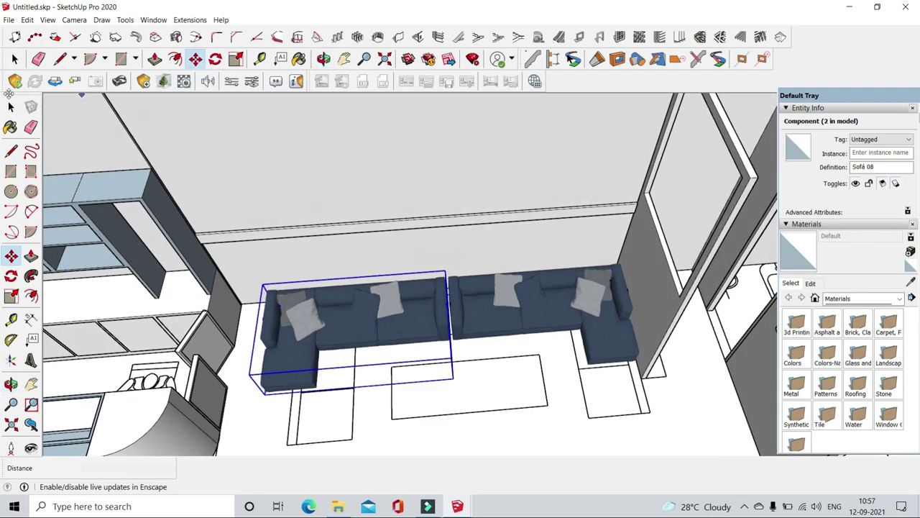
{"action": "left_click", "coordinate": [195, 59]}
{"action": "scroll", "coordinate": [407, 303], "scroll_direction": "up", "scroll_amount": 4}
{"action": "scroll", "coordinate": [444, 302], "scroll_direction": "down", "scroll_amount": 5}
{"action": "key", "text": "space"}
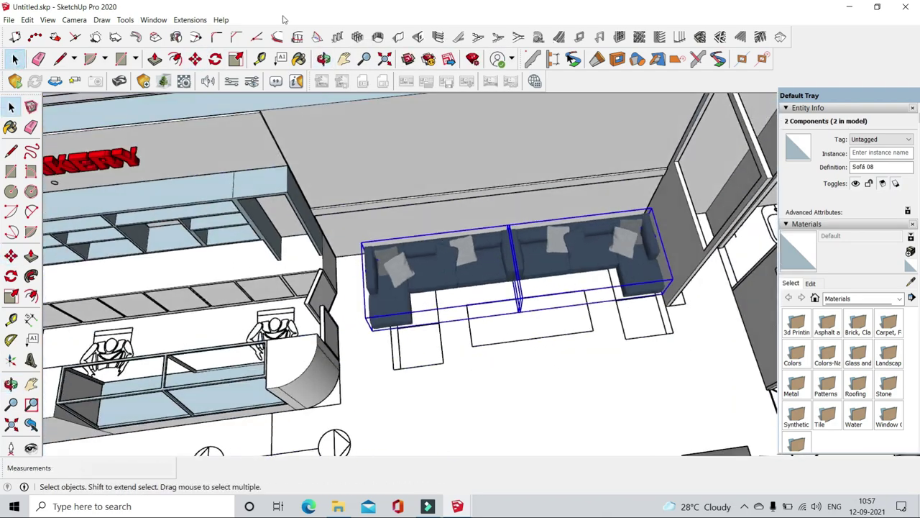
{"action": "key", "text": "s"}
{"action": "middle_click_drag", "start_coordinate": [402, 288], "coordinate": [357, 365]}
{"action": "scroll", "coordinate": [374, 345], "scroll_direction": "up", "scroll_amount": 3}
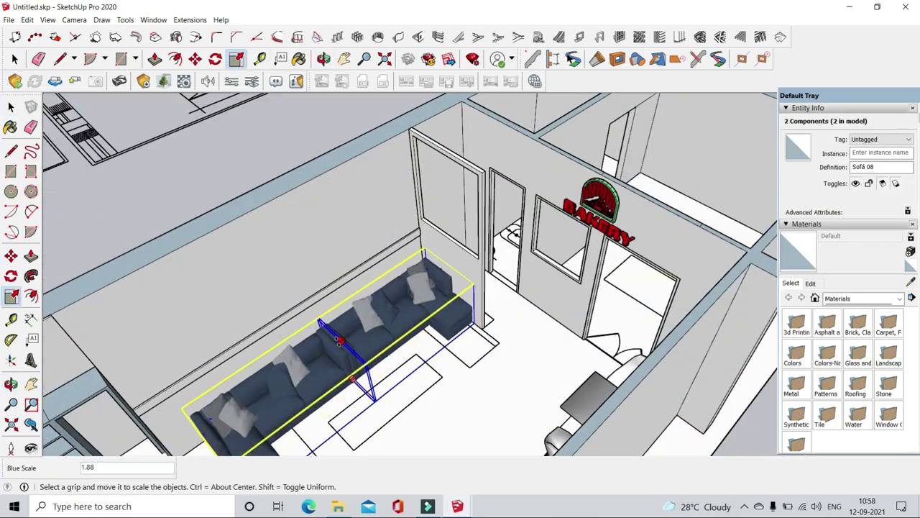
{"action": "key", "text": "space"}
{"action": "scroll", "coordinate": [577, 390], "scroll_direction": "up", "scroll_amount": 3}
{"action": "scroll", "coordinate": [504, 359], "scroll_direction": "down", "scroll_amount": 5}
- Paste the coffee table and rug in front of the sofa and enlarge the rug
{"action": "middle_click_drag", "start_coordinate": [504, 360], "coordinate": [467, 324]}
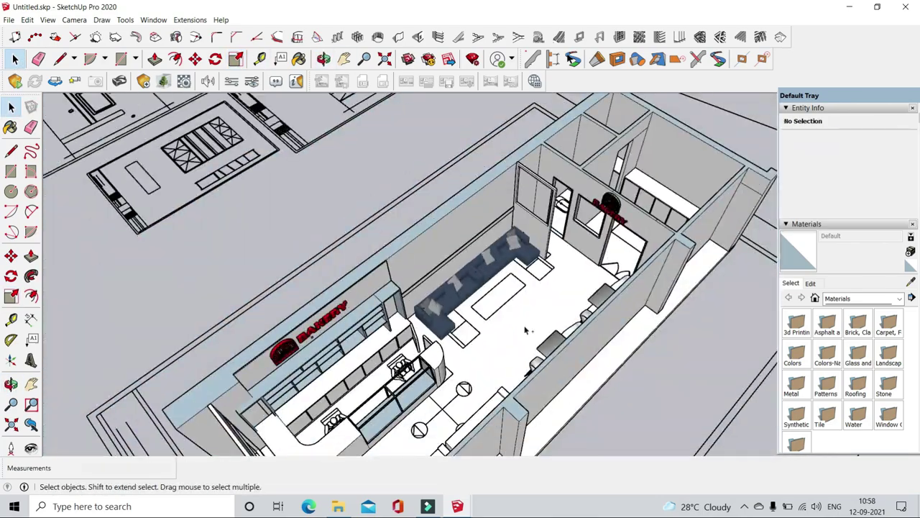
{"action": "scroll", "coordinate": [439, 286], "scroll_direction": "up", "scroll_amount": 4}
{"action": "key", "text": "ctrl+v"}
{"action": "middle_click_drag", "start_coordinate": [439, 287], "coordinate": [353, 273]}
{"action": "left_click", "coordinate": [353, 273]}
{"action": "key", "text": "s"}
{"action": "mouse_move", "coordinate": [431, 302]}
{"action": "middle_mouse_down"}
{"action": "mouse_move", "coordinate": [492, 319]}
{"action": "mouse_move", "coordinate": [481, 327]}
{"action": "middle_mouse_up"}
{"action": "scroll", "coordinate": [553, 343], "scroll_direction": "up", "scroll_amount": 5}
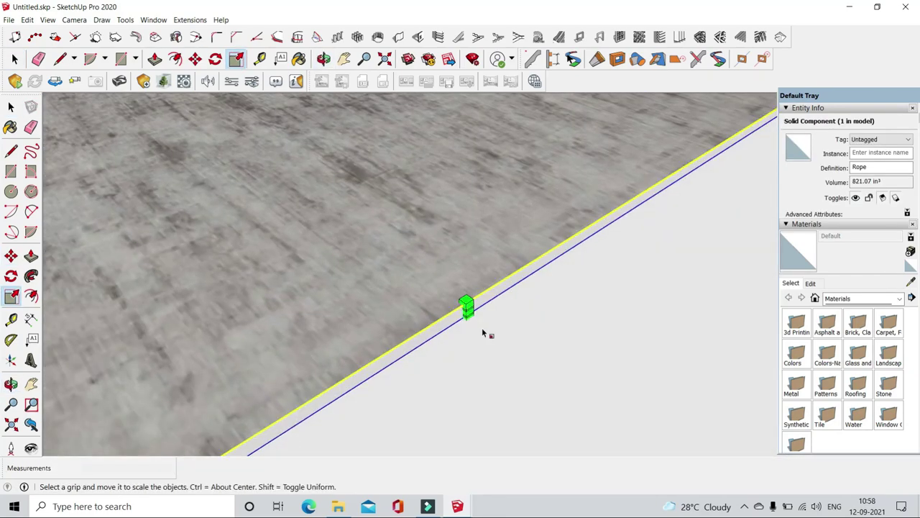
{"action": "scroll", "coordinate": [482, 327], "scroll_direction": "up", "scroll_amount": 2}
{"action": "scroll", "coordinate": [451, 290], "scroll_direction": "down", "scroll_amount": 5}
{"action": "middle_click_drag", "start_coordinate": [503, 374], "coordinate": [445, 323]}
- Select the coffee table with Move, then deselect and view the seating area from above
{"action": "scroll", "coordinate": [432, 309], "scroll_direction": "up", "scroll_amount": 4}
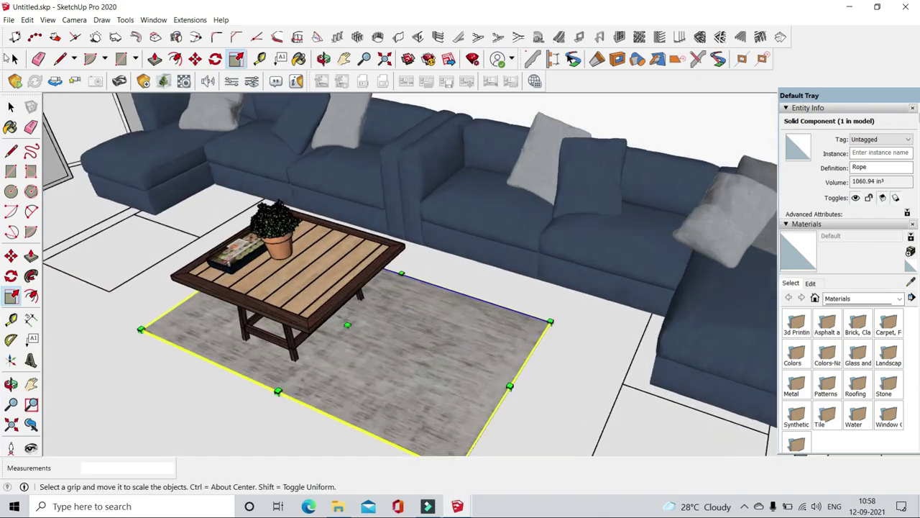
{"action": "key", "text": "space"}
{"action": "left_click", "coordinate": [415, 302]}
{"action": "key", "text": "m"}
{"action": "scroll", "coordinate": [338, 324], "scroll_direction": "down", "scroll_amount": 4}
{"action": "scroll", "coordinate": [333, 328], "scroll_direction": "down", "scroll_amount": 3}
{"action": "key", "text": "space"}
{"action": "left_click", "coordinate": [372, 366]}
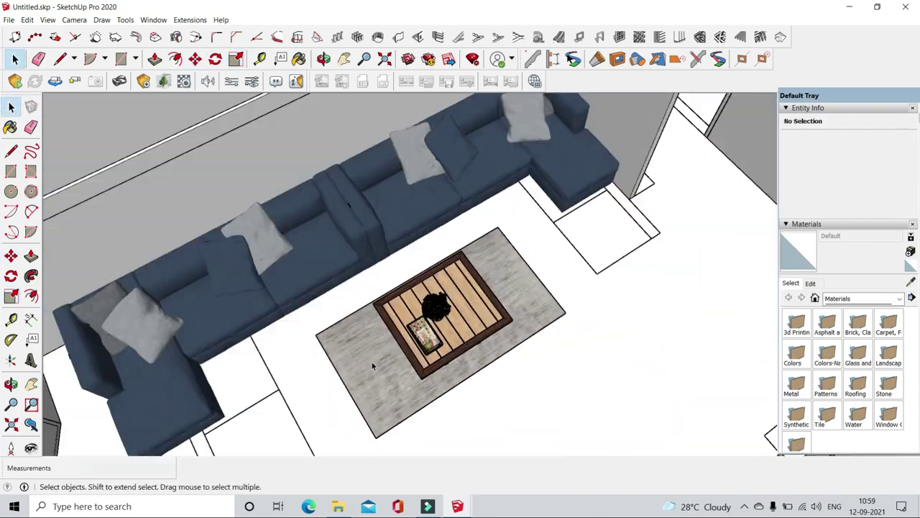
{"action": "middle_click_drag", "start_coordinate": [372, 366], "coordinate": [677, 281]}
{"action": "scroll", "coordinate": [677, 282], "scroll_direction": "up", "scroll_amount": 3}
- Copy an armchair from the dining tables to beside the coffee table and adjust its position
{"action": "left_click", "coordinate": [617, 226]}
{"action": "key", "text": "m"}
{"action": "key", "text": "ctrl"}
{"action": "left_click", "coordinate": [607, 237]}
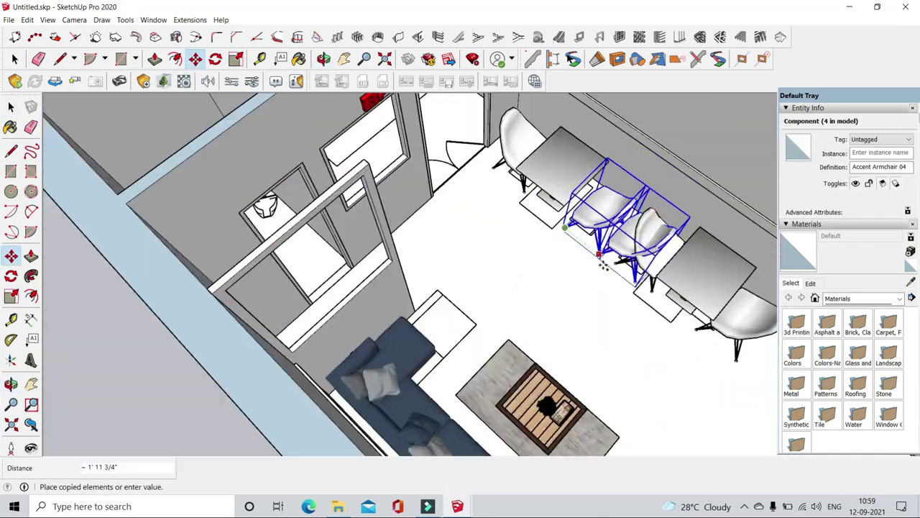
{"action": "scroll", "coordinate": [463, 343], "scroll_direction": "up", "scroll_amount": 2}
{"action": "left_click", "coordinate": [462, 343]}
{"action": "key", "text": "q"}
{"action": "scroll", "coordinate": [488, 284], "scroll_direction": "up", "scroll_amount": 1}
{"action": "key", "text": "m"}
{"action": "scroll", "coordinate": [431, 216], "scroll_direction": "down", "scroll_amount": 2}
{"action": "left_click", "coordinate": [541, 253]}
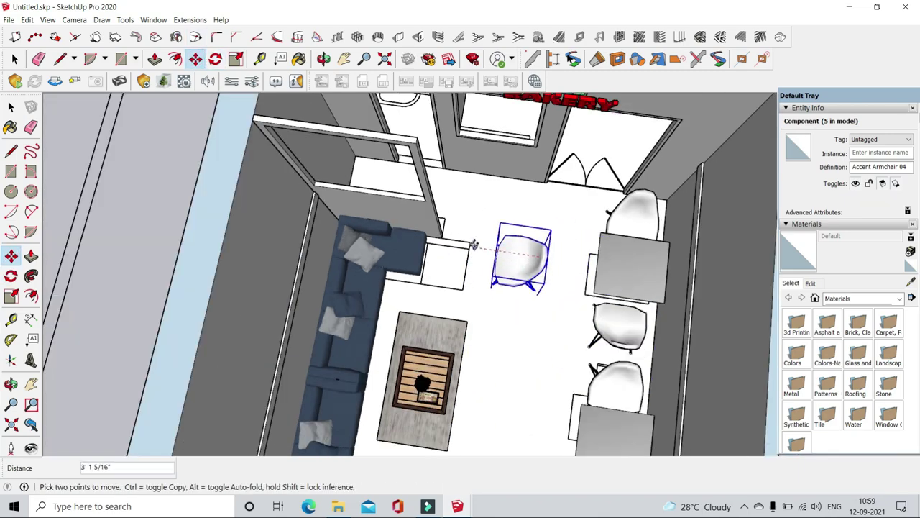
- Place a second armchair copy by the coffee table
{"action": "middle_click_drag", "start_coordinate": [551, 333], "coordinate": [348, 307]}
{"action": "scroll", "coordinate": [348, 307], "scroll_direction": "up", "scroll_amount": 3}
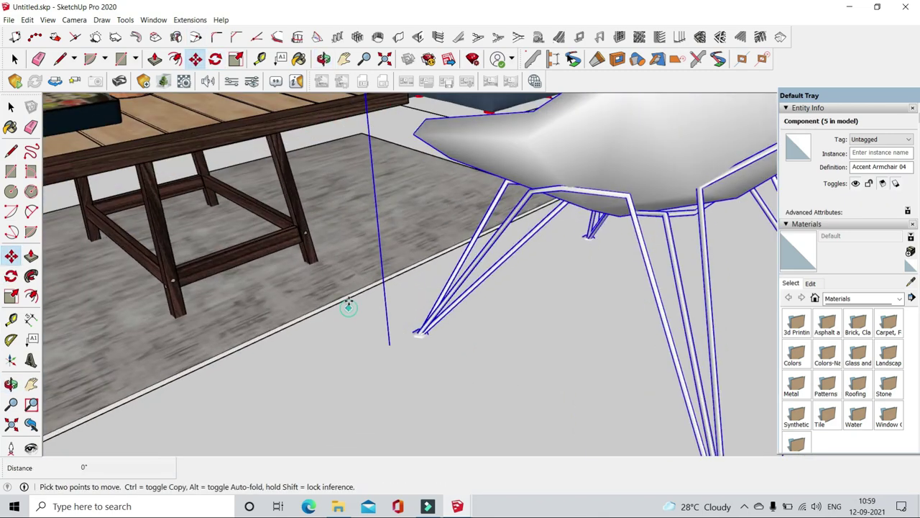
{"action": "scroll", "coordinate": [411, 311], "scroll_direction": "down", "scroll_amount": 5}
{"action": "key", "text": "ctrl"}
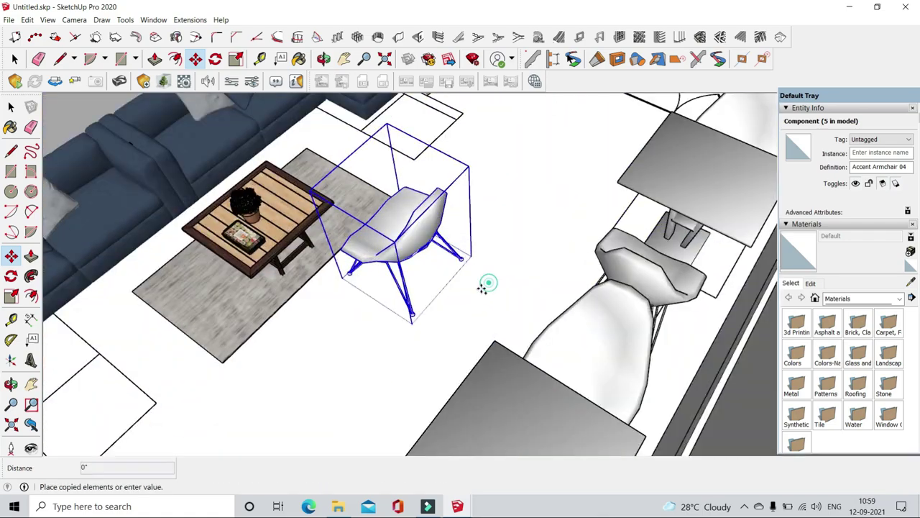
{"action": "scroll", "coordinate": [402, 273], "scroll_direction": "up", "scroll_amount": 3}
{"action": "key", "text": "q"}
{"action": "key", "text": "m"}
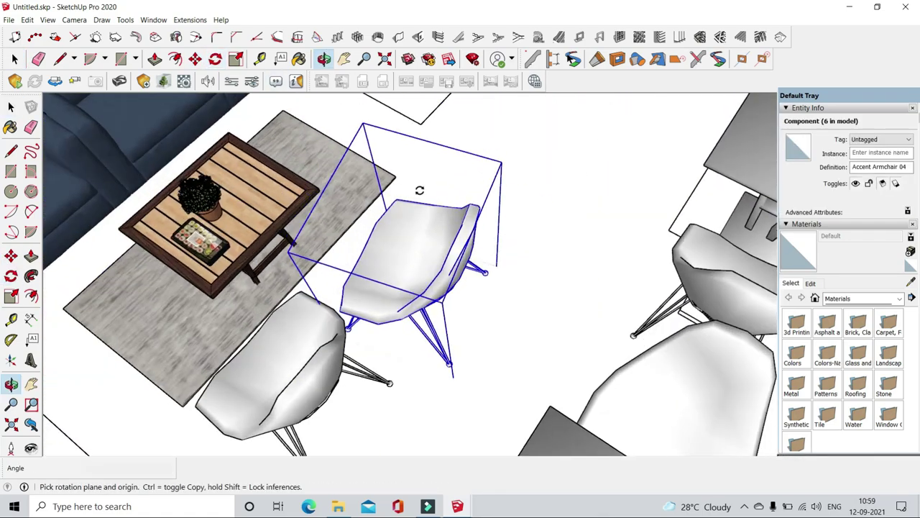
{"action": "left_click", "coordinate": [488, 277]}
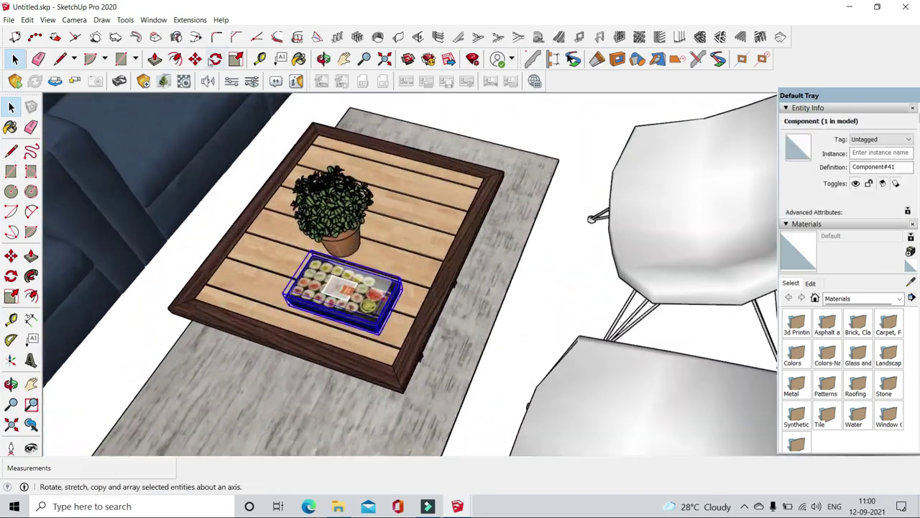
- Clear the selection, orbit back over the seating area, and paste the copied planter rail
{"action": "key", "text": "m"}
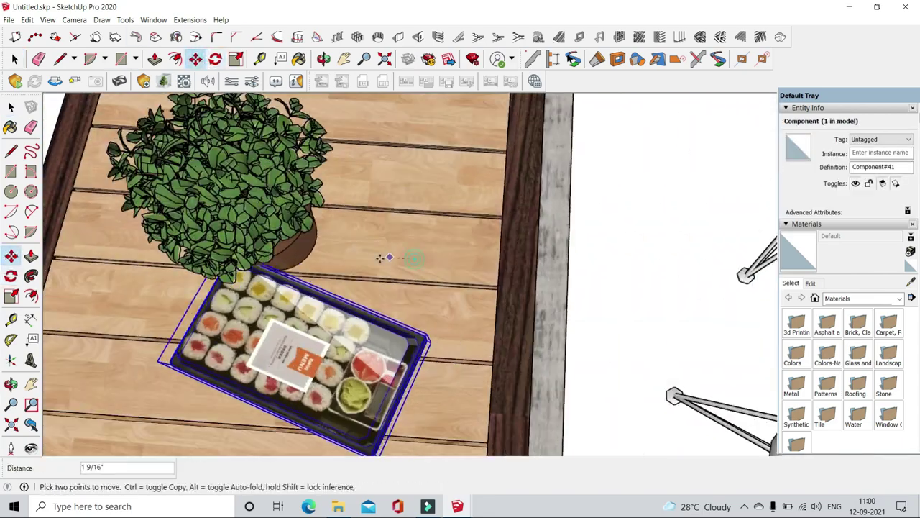
{"action": "key", "text": "space"}
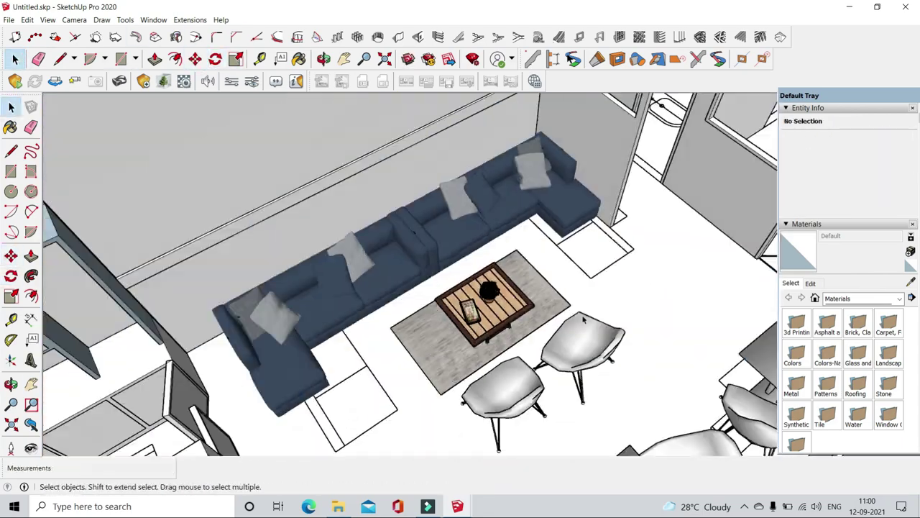
{"action": "scroll", "coordinate": [349, 175], "scroll_direction": "down", "scroll_amount": 10}
{"action": "middle_click_drag", "start_coordinate": [350, 176], "coordinate": [539, 283]}
{"action": "scroll", "coordinate": [475, 316], "scroll_direction": "up", "scroll_amount": 8}
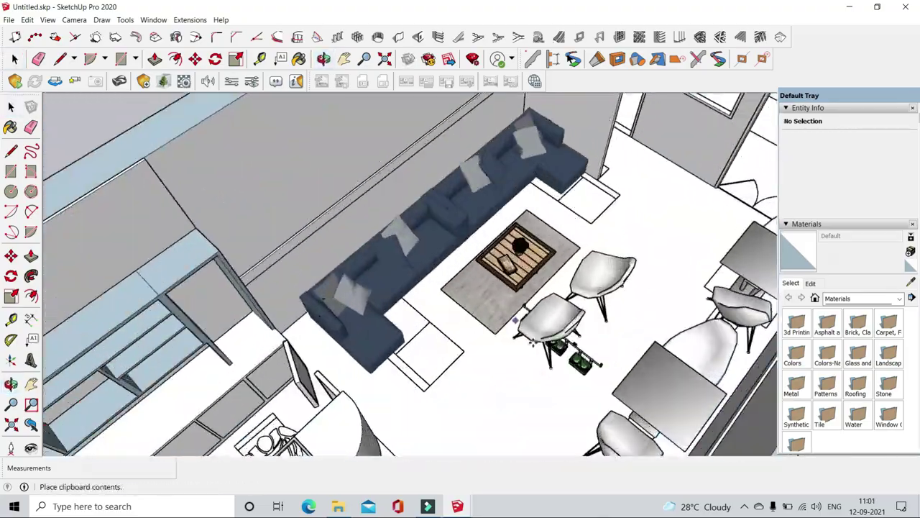
{"action": "key", "text": "ctrl+v"}
- Orbit and zoom to inspect the pasted planter rail beside the wall
{"action": "scroll", "coordinate": [588, 338], "scroll_direction": "down", "scroll_amount": 5}
{"action": "middle_click_drag", "start_coordinate": [588, 338], "coordinate": [602, 237]}
{"action": "scroll", "coordinate": [432, 288], "scroll_direction": "up", "scroll_amount": 5}
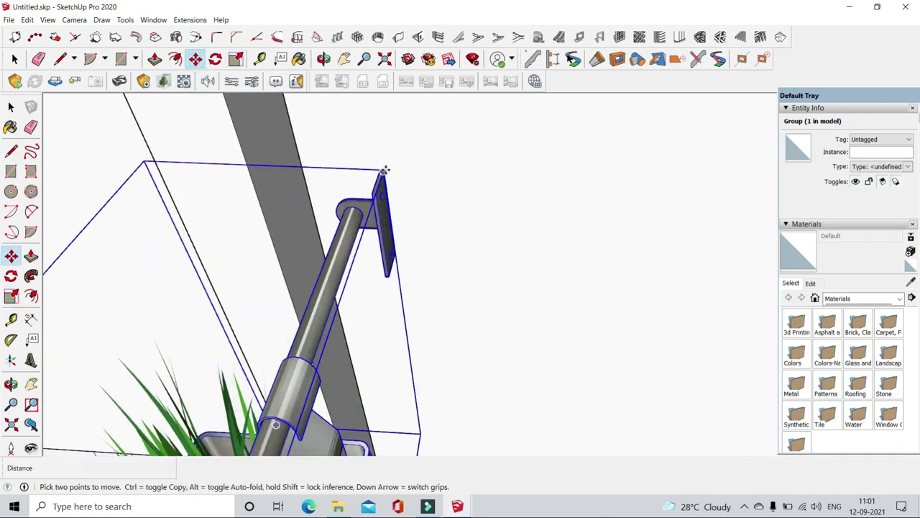
{"action": "scroll", "coordinate": [384, 170], "scroll_direction": "up", "scroll_amount": 3}
{"action": "scroll", "coordinate": [82, 181], "scroll_direction": "down", "scroll_amount": 5}
{"action": "middle_click_drag", "start_coordinate": [640, 185], "coordinate": [435, 296]}
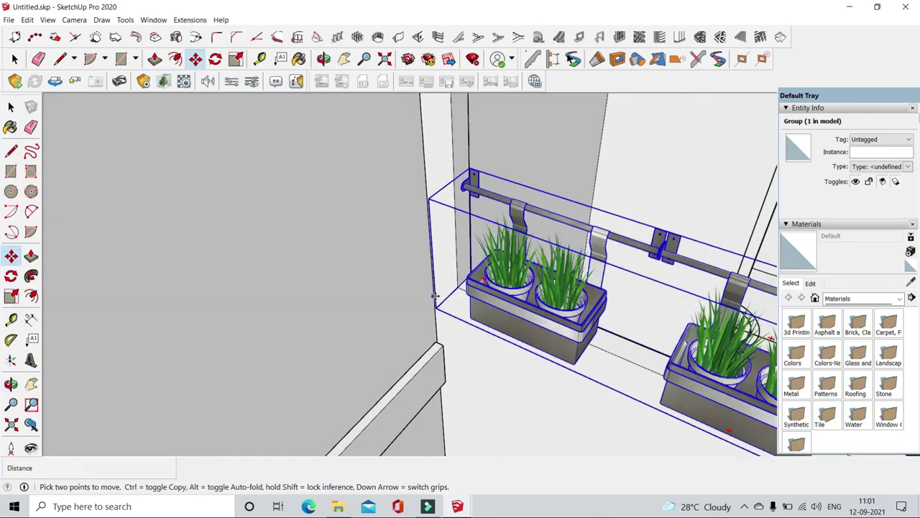
{"action": "scroll", "coordinate": [476, 284], "scroll_direction": "up", "scroll_amount": 3}
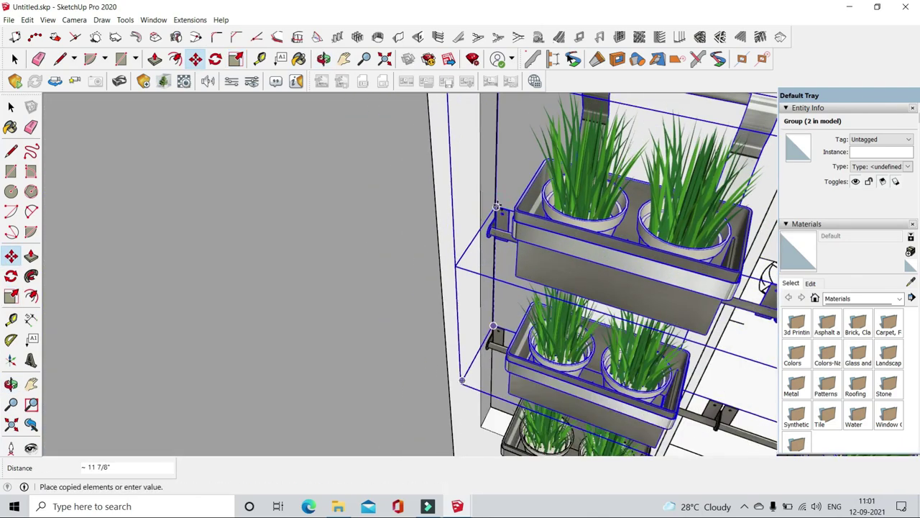
{"action": "scroll", "coordinate": [524, 287], "scroll_direction": "up", "scroll_amount": 5}
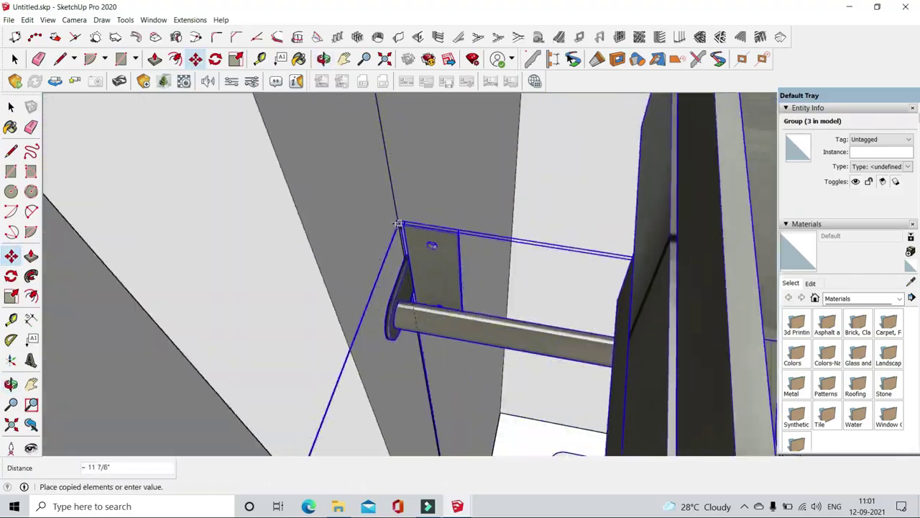
{"action": "scroll", "coordinate": [397, 221], "scroll_direction": "down", "scroll_amount": 3}
{"action": "scroll", "coordinate": [388, 201], "scroll_direction": "up", "scroll_amount": 3}
{"action": "scroll", "coordinate": [381, 180], "scroll_direction": "down", "scroll_amount": 4}
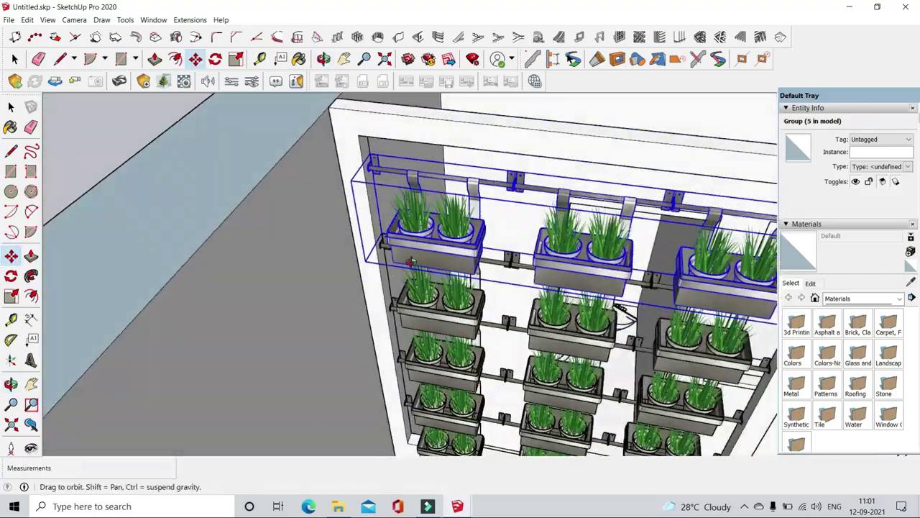
{"action": "scroll", "coordinate": [368, 153], "scroll_direction": "up", "scroll_amount": 4}
{"action": "scroll", "coordinate": [367, 153], "scroll_direction": "up", "scroll_amount": 3}
{"action": "scroll", "coordinate": [368, 153], "scroll_direction": "down", "scroll_amount": 5}
- Select all five stacked planter rows and scale them to fit the wall
{"action": "key", "text": "space"}
{"action": "middle_click_drag", "start_coordinate": [257, 212], "coordinate": [444, 358]}
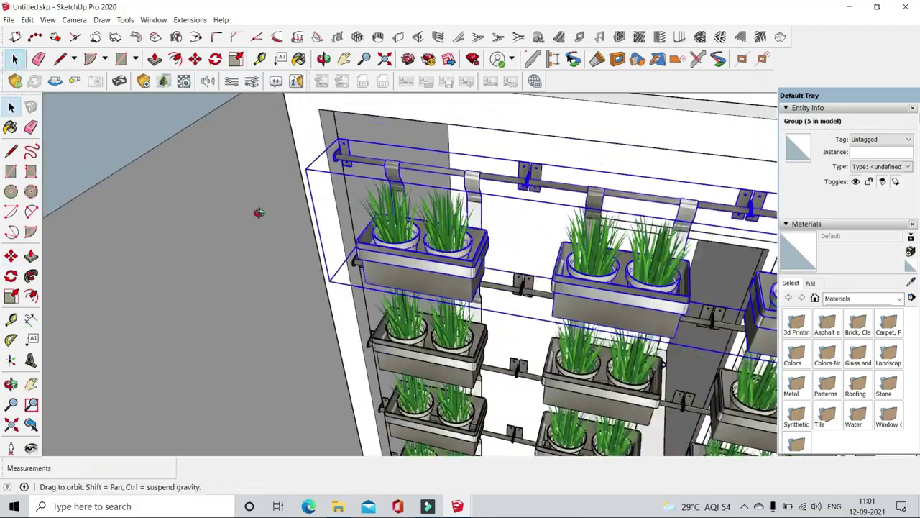
{"action": "scroll", "coordinate": [443, 359], "scroll_direction": "down", "scroll_amount": 2}
{"action": "key", "text": "s"}
{"action": "key", "text": "space"}
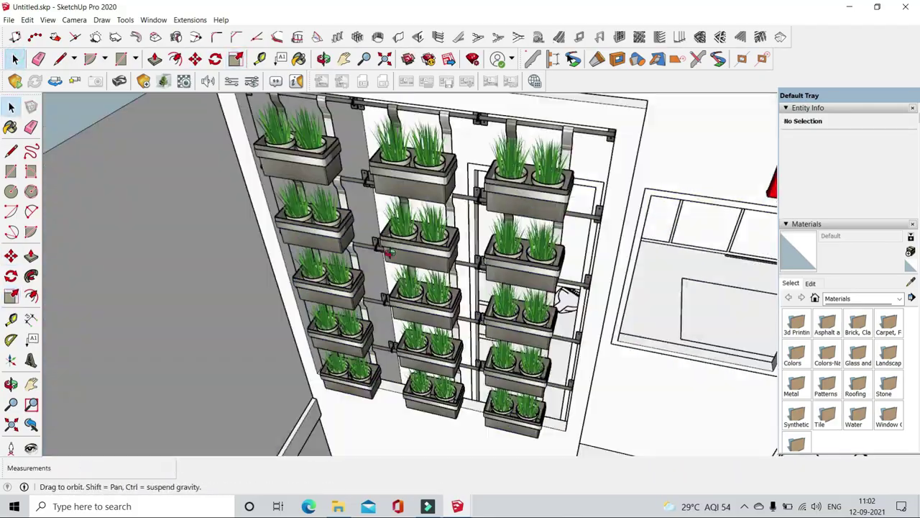
{"action": "scroll", "coordinate": [453, 316], "scroll_direction": "down", "scroll_amount": 5}
{"action": "scroll", "coordinate": [461, 297], "scroll_direction": "up", "scroll_amount": 3}
{"action": "left_click", "coordinate": [402, 288]}
{"action": "middle_click_drag", "start_coordinate": [403, 287], "coordinate": [446, 316]}
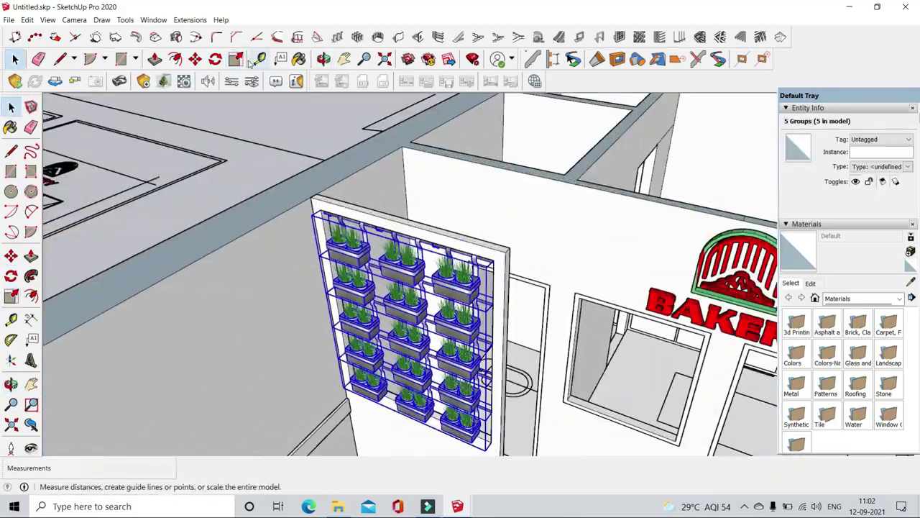
{"action": "scroll", "coordinate": [444, 322], "scroll_direction": "up", "scroll_amount": 2}
{"action": "key", "text": "s"}
{"action": "scroll", "coordinate": [444, 322], "scroll_direction": "down", "scroll_amount": 2}
{"action": "key", "text": "space"}
- Select the coffee machine on the back counter and zoom in close to it
{"action": "scroll", "coordinate": [444, 322], "scroll_direction": "down", "scroll_amount": 3}
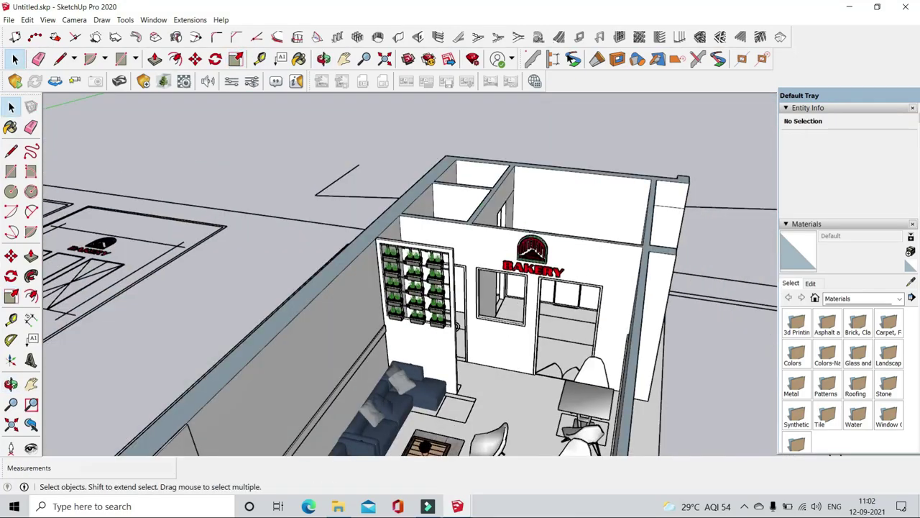
{"action": "scroll", "coordinate": [443, 322], "scroll_direction": "down", "scroll_amount": 3}
{"action": "middle_click_drag", "start_coordinate": [403, 338], "coordinate": [388, 346]}
{"action": "scroll", "coordinate": [374, 345], "scroll_direction": "up", "scroll_amount": 2}
{"action": "scroll", "coordinate": [360, 359], "scroll_direction": "up", "scroll_amount": 2}
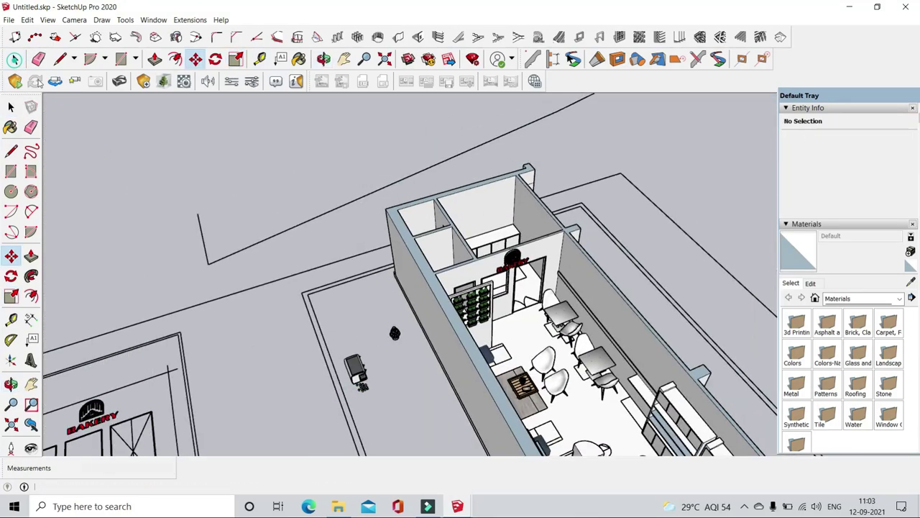
{"action": "scroll", "coordinate": [338, 317], "scroll_direction": "up", "scroll_amount": 3}
{"action": "left_click", "coordinate": [332, 308]}
{"action": "key", "text": "m"}
{"action": "mouse_move", "coordinate": [332, 308]}
{"action": "middle_mouse_down"}
{"action": "mouse_move", "coordinate": [382, 266]}
{"action": "mouse_move", "coordinate": [583, 152]}
{"action": "mouse_move", "coordinate": [423, 208]}
{"action": "middle_mouse_up"}
{"action": "scroll", "coordinate": [382, 266], "scroll_direction": "down", "scroll_amount": 3}
- Scale the coffee machine down to 0.78 of its size
{"action": "scroll", "coordinate": [382, 267], "scroll_direction": "up", "scroll_amount": 4}
{"action": "key", "text": "s"}
{"action": "scroll", "coordinate": [242, 136], "scroll_direction": "down", "scroll_amount": 2}
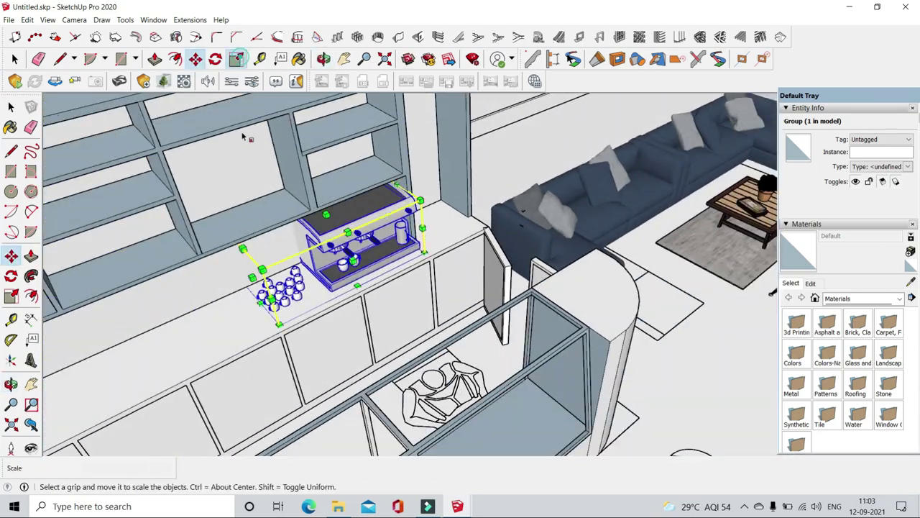
{"action": "scroll", "coordinate": [310, 269], "scroll_direction": "up", "scroll_amount": 2}
{"action": "left_click_drag", "start_coordinate": [273, 284], "coordinate": [310, 269]}
{"action": "left_click", "coordinate": [310, 269]}
- Orbit around the counter and clear the selection
{"action": "key", "text": "m"}
{"action": "scroll", "coordinate": [310, 269], "scroll_direction": "up", "scroll_amount": 2}
{"action": "mouse_move", "coordinate": [489, 232]}
{"action": "middle_mouse_down"}
{"action": "mouse_move", "coordinate": [454, 304]}
{"action": "mouse_move", "coordinate": [357, 173]}
{"action": "mouse_move", "coordinate": [324, 216]}
{"action": "middle_mouse_up"}
{"action": "key", "text": "space"}
{"action": "scroll", "coordinate": [449, 274], "scroll_direction": "down", "scroll_amount": 3}
{"action": "scroll", "coordinate": [378, 152], "scroll_direction": "up", "scroll_amount": 2}
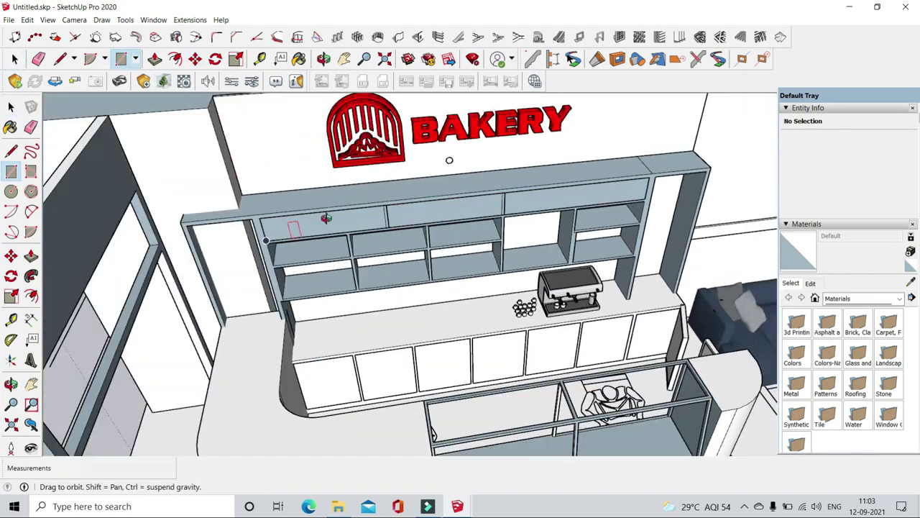
- Pick a shelf face with Push/Pull, view its context options, then cancel
{"action": "key", "text": "p"}
{"action": "left_click", "coordinate": [324, 259]}
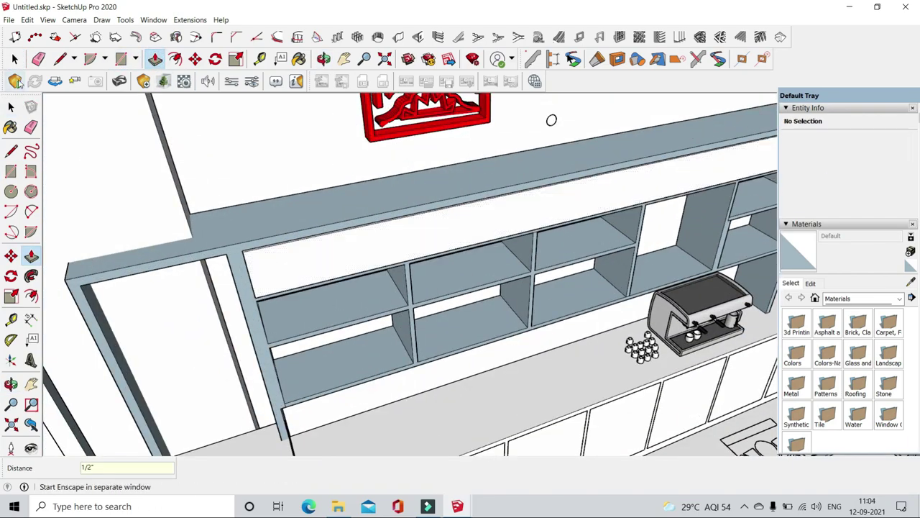
{"action": "right_click", "coordinate": [277, 248]}
{"action": "key", "text": "space"}
{"action": "scroll", "coordinate": [305, 119], "scroll_direction": "down", "scroll_amount": 3}
{"action": "middle_click_drag", "start_coordinate": [304, 119], "coordinate": [359, 216]}
- Draw a rectangle spanning the top opening of the display case frame
{"action": "scroll", "coordinate": [401, 305], "scroll_direction": "up", "scroll_amount": 2}
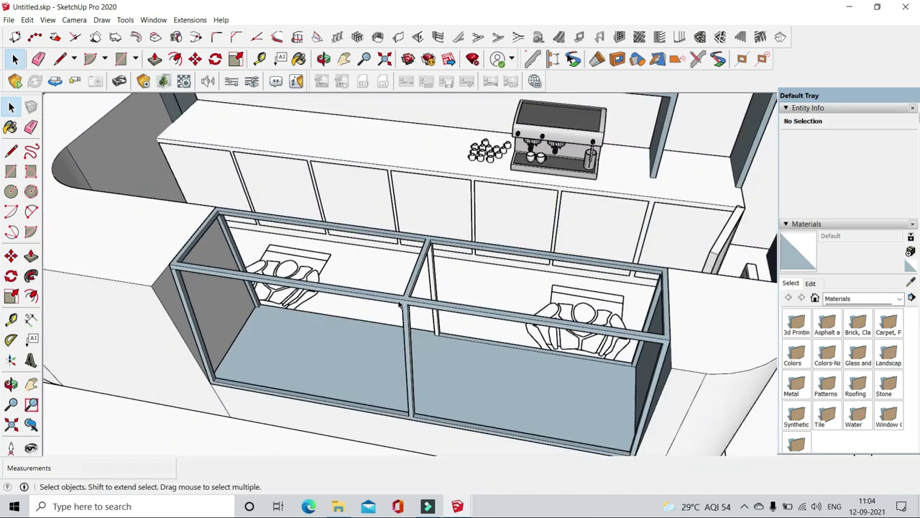
{"action": "key", "text": "r"}
{"action": "scroll", "coordinate": [198, 374], "scroll_direction": "up", "scroll_amount": 3}
{"action": "scroll", "coordinate": [230, 374], "scroll_direction": "up", "scroll_amount": 2}
{"action": "scroll", "coordinate": [302, 364], "scroll_direction": "up", "scroll_amount": 3}
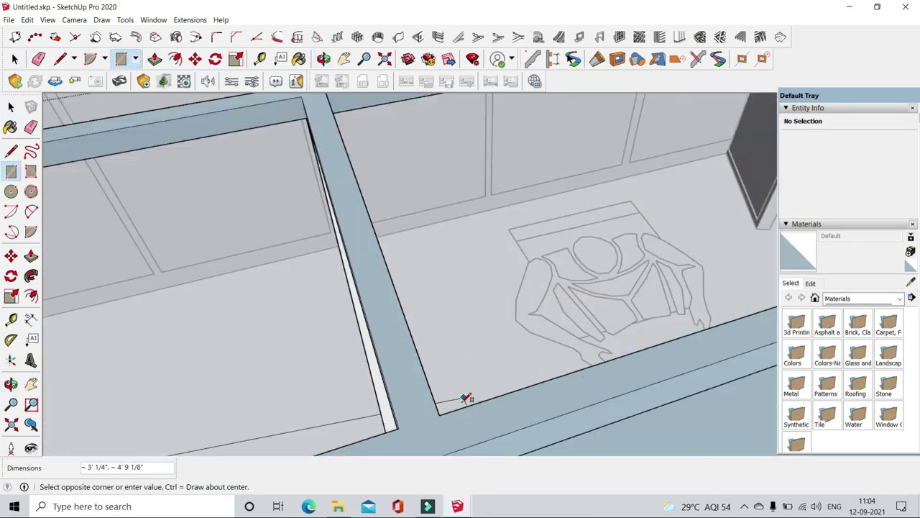
{"action": "scroll", "coordinate": [465, 396], "scroll_direction": "up", "scroll_amount": 3}
{"action": "scroll", "coordinate": [464, 249], "scroll_direction": "up", "scroll_amount": 3}
{"action": "scroll", "coordinate": [561, 388], "scroll_direction": "down", "scroll_amount": 3}
{"action": "scroll", "coordinate": [410, 263], "scroll_direction": "down", "scroll_amount": 3}
{"action": "scroll", "coordinate": [432, 288], "scroll_direction": "down", "scroll_amount": 3}
{"action": "scroll", "coordinate": [551, 333], "scroll_direction": "down", "scroll_amount": 3}
{"action": "key", "text": "space"}
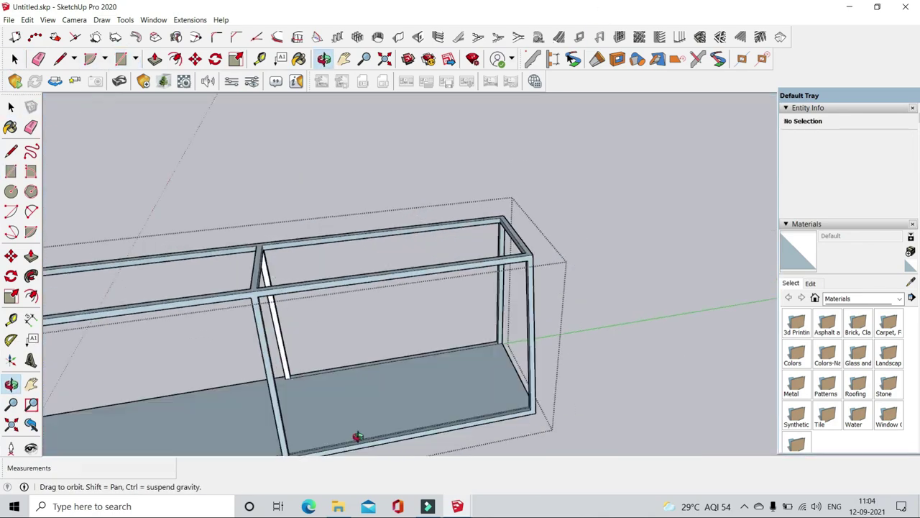
{"action": "scroll", "coordinate": [314, 338], "scroll_direction": "down", "scroll_amount": 2}
{"action": "scroll", "coordinate": [312, 360], "scroll_direction": "down", "scroll_amount": 5}
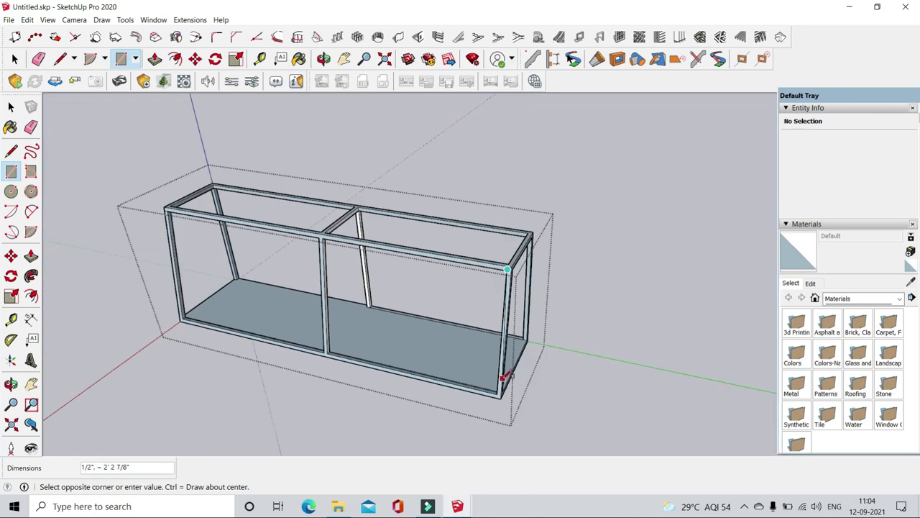
{"action": "scroll", "coordinate": [353, 206], "scroll_direction": "up", "scroll_amount": 5}
{"action": "scroll", "coordinate": [353, 206], "scroll_direction": "up", "scroll_amount": 2}
{"action": "left_click", "coordinate": [351, 189]}
{"action": "left_click", "coordinate": [358, 195]}
{"action": "scroll", "coordinate": [232, 206], "scroll_direction": "down", "scroll_amount": 5}
{"action": "middle_click_drag", "start_coordinate": [232, 205], "coordinate": [499, 232]}
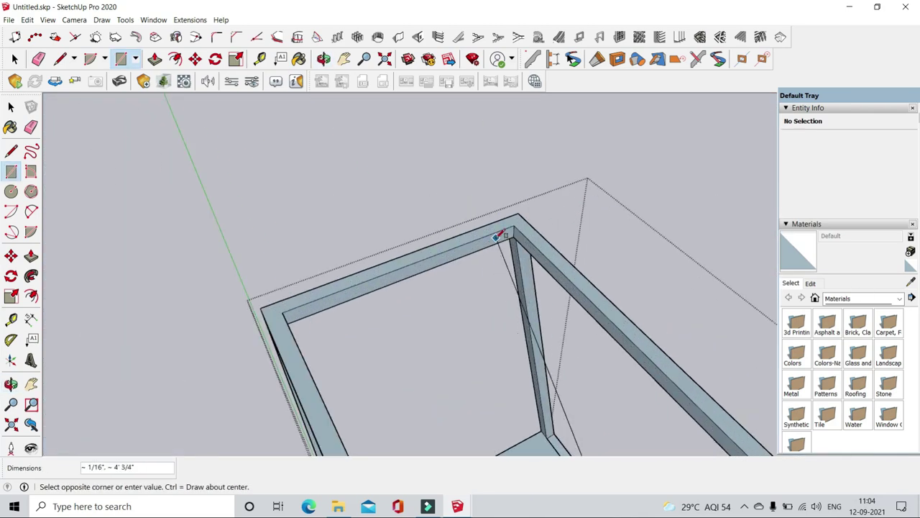
{"action": "scroll", "coordinate": [514, 170], "scroll_direction": "up", "scroll_amount": 4}
{"action": "left_click", "coordinate": [513, 171]}
- Push/Pull the top rectangle into a thin 3/16" glass panel
{"action": "mouse_move", "coordinate": [514, 170]}
{"action": "middle_mouse_down"}
{"action": "mouse_move", "coordinate": [359, 259]}
{"action": "mouse_move", "coordinate": [541, 277]}
{"action": "middle_mouse_up"}
{"action": "key", "text": "p"}
{"action": "scroll", "coordinate": [276, 246], "scroll_direction": "up", "scroll_amount": 3}
{"action": "left_click", "coordinate": [276, 246]}
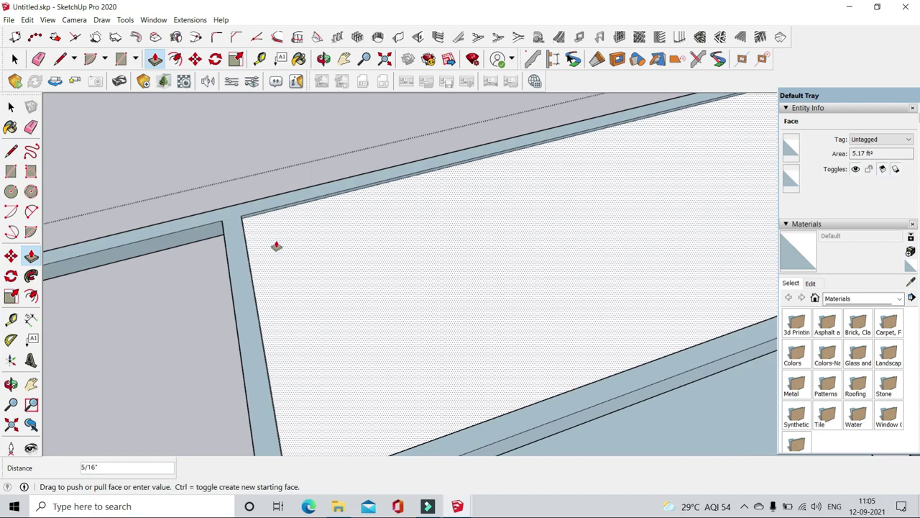
{"action": "key", "text": "space"}
{"action": "scroll", "coordinate": [411, 226], "scroll_direction": "down", "scroll_amount": 2}
{"action": "scroll", "coordinate": [338, 139], "scroll_direction": "down", "scroll_amount": 4}
- Draw a second panel rectangle across another opening and make it a group
{"action": "mouse_move", "coordinate": [339, 139]}
{"action": "middle_mouse_down"}
{"action": "mouse_move", "coordinate": [338, 267]}
{"action": "mouse_move", "coordinate": [369, 225]}
{"action": "middle_mouse_up"}
{"action": "scroll", "coordinate": [300, 147], "scroll_direction": "up", "scroll_amount": 4}
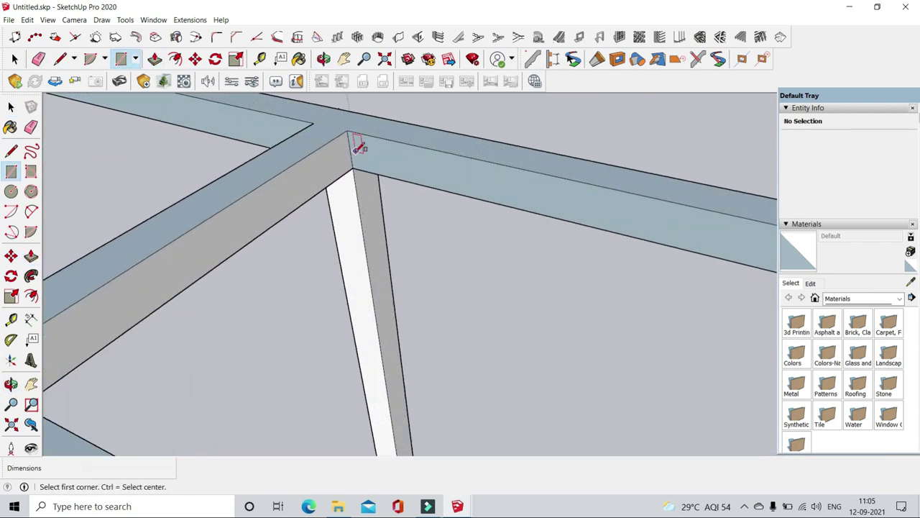
{"action": "middle_click_drag", "start_coordinate": [360, 149], "coordinate": [411, 242]}
{"action": "left_click", "coordinate": [410, 242]}
{"action": "left_click", "coordinate": [379, 288]}
{"action": "key", "text": "p"}
{"action": "key", "text": "space"}
{"action": "triple_click", "coordinate": [379, 289]}
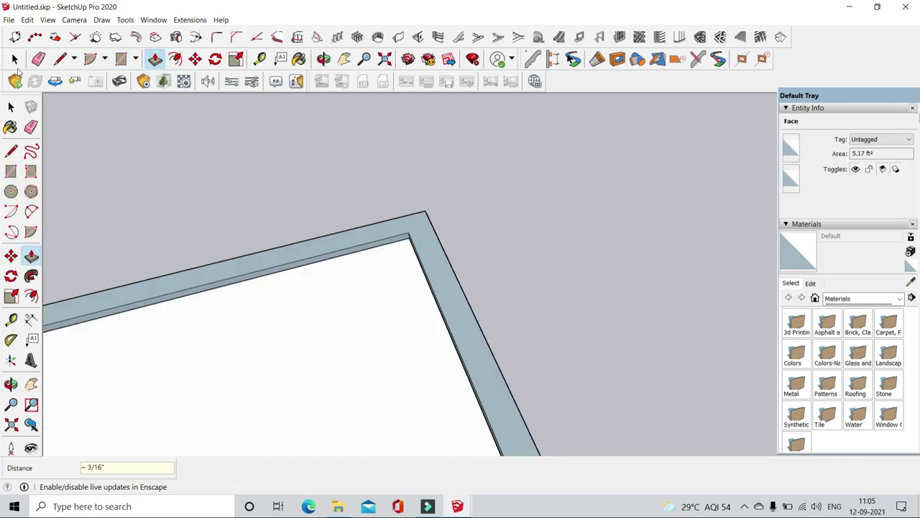
{"action": "right_click", "coordinate": [259, 165]}
{"action": "left_click", "coordinate": [309, 255]}
- Copy the grouped panel into the next frame opening with Move and Ctrl
{"action": "middle_click_drag", "start_coordinate": [309, 255], "coordinate": [487, 173]}
{"action": "key", "text": "m"}
{"action": "left_click", "coordinate": [400, 236]}
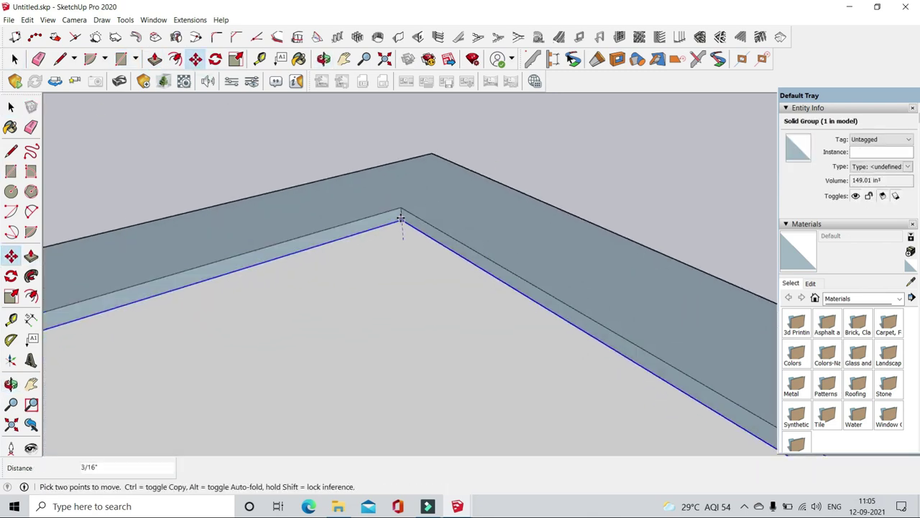
{"action": "key", "text": "ctrl"}
{"action": "middle_click_drag", "start_coordinate": [400, 236], "coordinate": [419, 146]}
{"action": "left_click", "coordinate": [419, 146]}
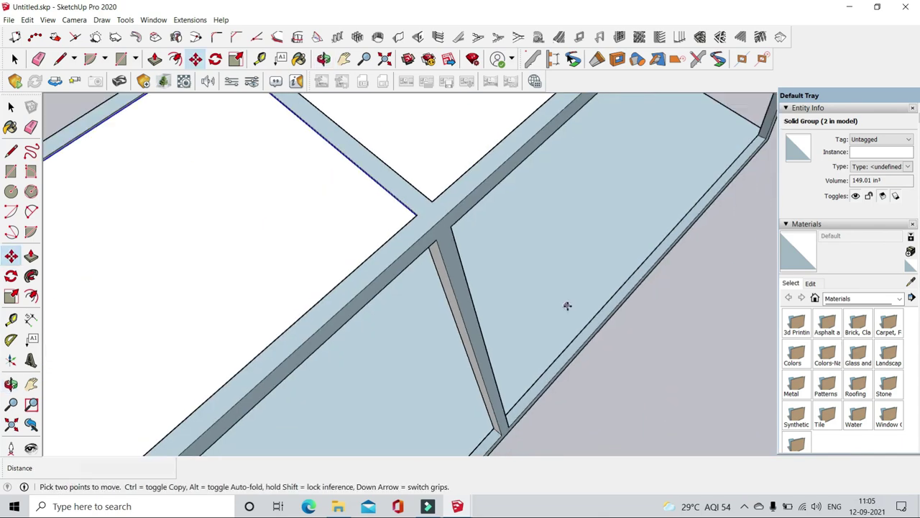
{"action": "key", "text": "space"}
{"action": "scroll", "coordinate": [493, 384], "scroll_direction": "down", "scroll_amount": 5}
- Begin a line at the frame corner and view the underside of the frame top
{"action": "key", "text": "l"}
{"action": "scroll", "coordinate": [479, 269], "scroll_direction": "up", "scroll_amount": 5}
{"action": "scroll", "coordinate": [558, 366], "scroll_direction": "up", "scroll_amount": 2}
{"action": "left_click", "coordinate": [558, 366]}
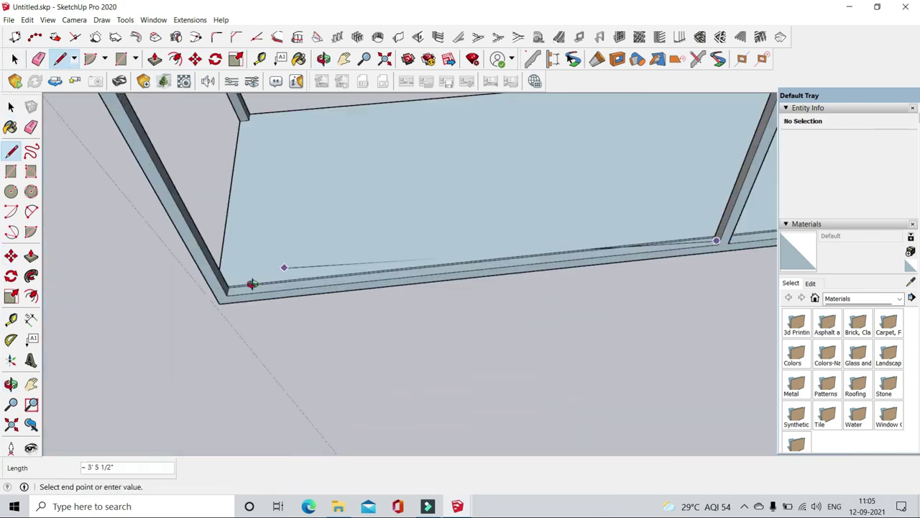
{"action": "scroll", "coordinate": [557, 365], "scroll_direction": "down", "scroll_amount": 5}
{"action": "mouse_move", "coordinate": [431, 324]}
{"action": "middle_mouse_down"}
{"action": "mouse_move", "coordinate": [299, 287]}
{"action": "mouse_move", "coordinate": [261, 294]}
{"action": "middle_mouse_up"}
{"action": "scroll", "coordinate": [300, 286], "scroll_direction": "up", "scroll_amount": 5}
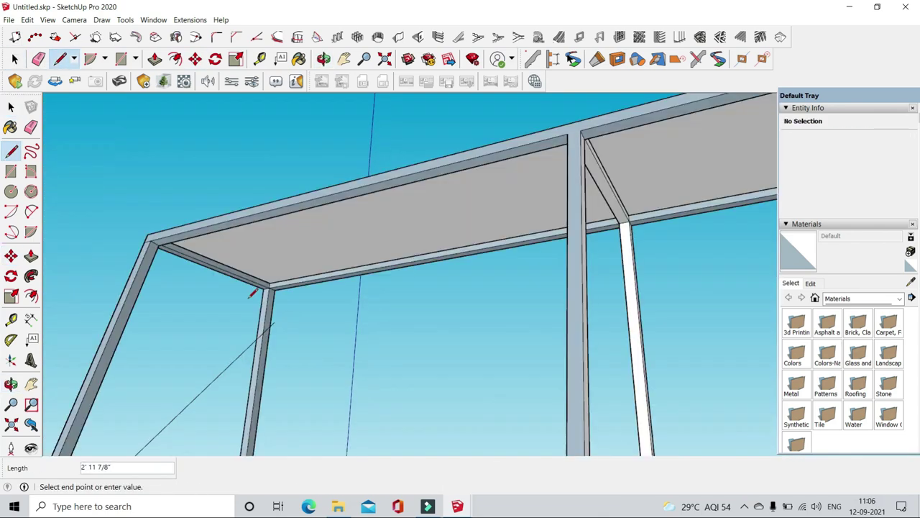
{"action": "middle_click_drag", "start_coordinate": [319, 257], "coordinate": [680, 240]}
{"action": "scroll", "coordinate": [680, 241], "scroll_direction": "down", "scroll_amount": 5}
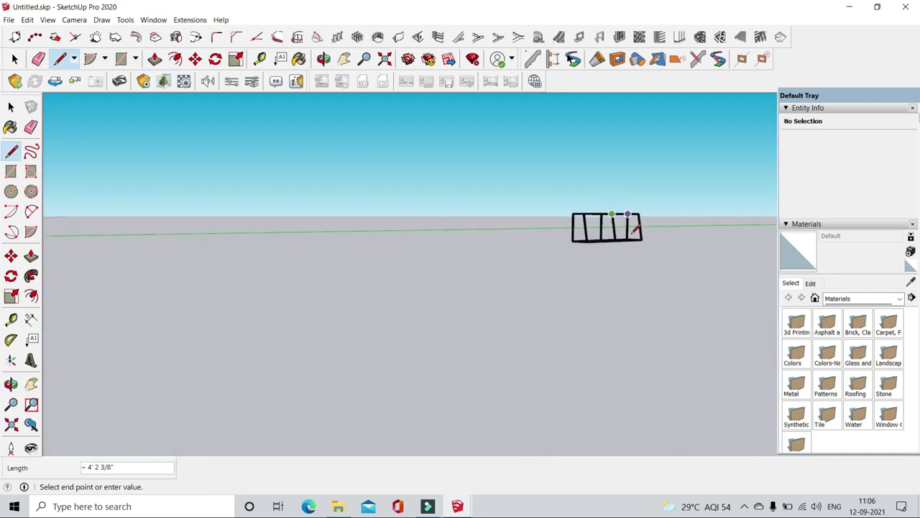
{"action": "scroll", "coordinate": [647, 237], "scroll_direction": "up", "scroll_amount": 5}
- Thicken the floor panel face with Push/Pull and start copying it from its corner
{"action": "key", "text": "Escape"}
{"action": "key", "text": "p"}
{"action": "left_click", "coordinate": [506, 212]}
{"action": "left_click", "coordinate": [526, 235]}
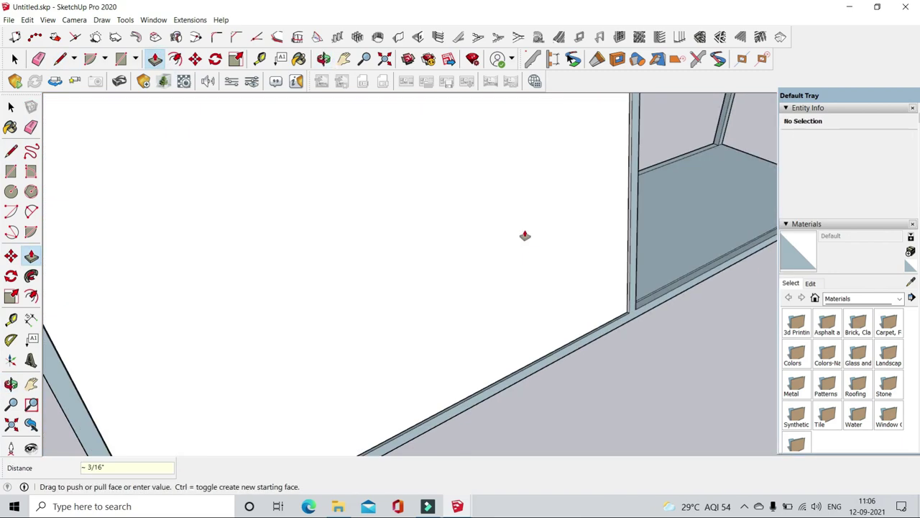
{"action": "right_click", "coordinate": [335, 193]}
{"action": "key", "text": "Escape"}
{"action": "scroll", "coordinate": [460, 273], "scroll_direction": "down", "scroll_amount": 5}
{"action": "key", "text": "m"}
{"action": "scroll", "coordinate": [347, 238], "scroll_direction": "up", "scroll_amount": 5}
{"action": "left_click", "coordinate": [347, 239]}
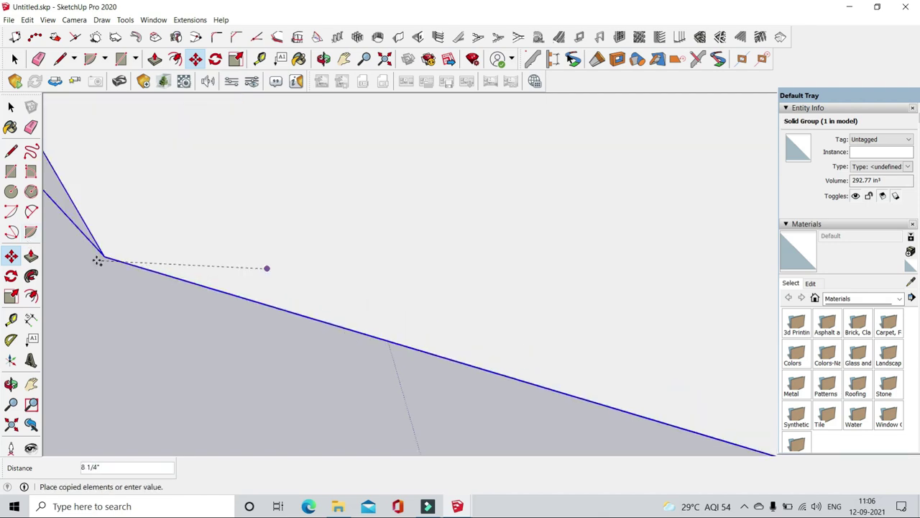
{"action": "scroll", "coordinate": [278, 315], "scroll_direction": "down", "scroll_amount": 5}
- Try a line from the box's bottom corner to its top corner, then cancel it
{"action": "left_click", "coordinate": [60, 58]}
{"action": "scroll", "coordinate": [503, 352], "scroll_direction": "up", "scroll_amount": 5}
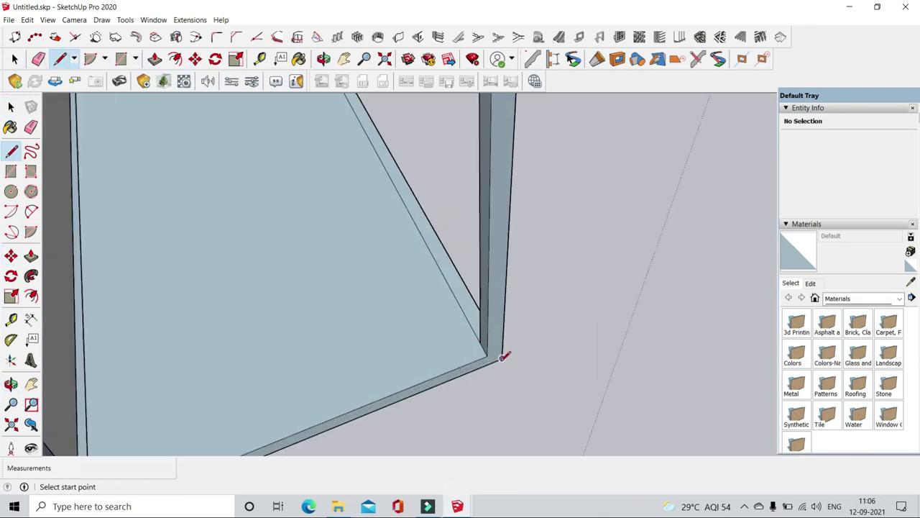
{"action": "left_click", "coordinate": [491, 327]}
{"action": "scroll", "coordinate": [298, 216], "scroll_direction": "down", "scroll_amount": 5}
{"action": "scroll", "coordinate": [322, 243], "scroll_direction": "up", "scroll_amount": 3}
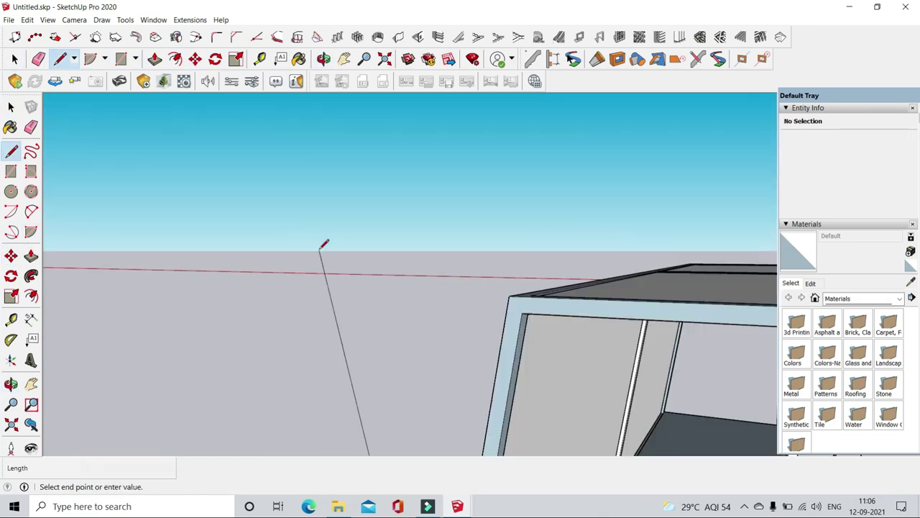
{"action": "scroll", "coordinate": [369, 161], "scroll_direction": "up", "scroll_amount": 3}
{"action": "left_click", "coordinate": [361, 153]}
{"action": "scroll", "coordinate": [376, 160], "scroll_direction": "down", "scroll_amount": 2}
{"action": "middle_click_drag", "start_coordinate": [372, 226], "coordinate": [345, 376]}
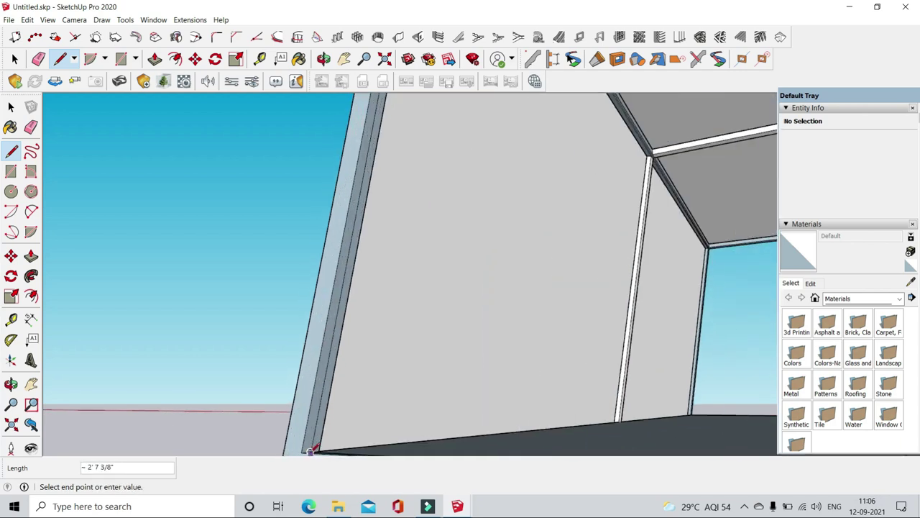
{"action": "key", "text": "Escape"}
- Draw a line from the box's top corner down to its bottom corner
{"action": "scroll", "coordinate": [617, 185], "scroll_direction": "down", "scroll_amount": 5}
{"action": "scroll", "coordinate": [616, 186], "scroll_direction": "up", "scroll_amount": 5}
{"action": "left_click", "coordinate": [353, 120]}
{"action": "scroll", "coordinate": [353, 119], "scroll_direction": "down", "scroll_amount": 5}
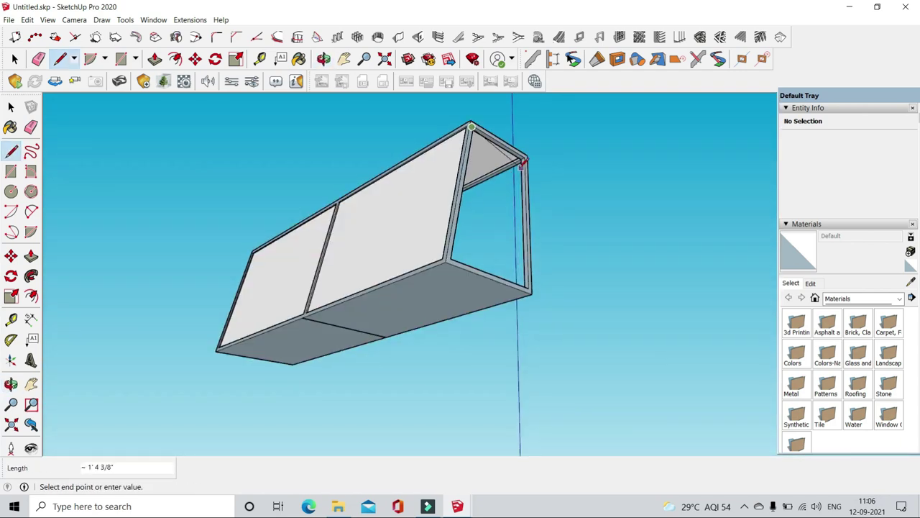
{"action": "middle_click_drag", "start_coordinate": [520, 431], "coordinate": [464, 205]}
{"action": "scroll", "coordinate": [512, 268], "scroll_direction": "up", "scroll_amount": 4}
{"action": "left_click", "coordinate": [510, 269]}
- Copy the side panel group to the far end of the display case
{"action": "key", "text": "p"}
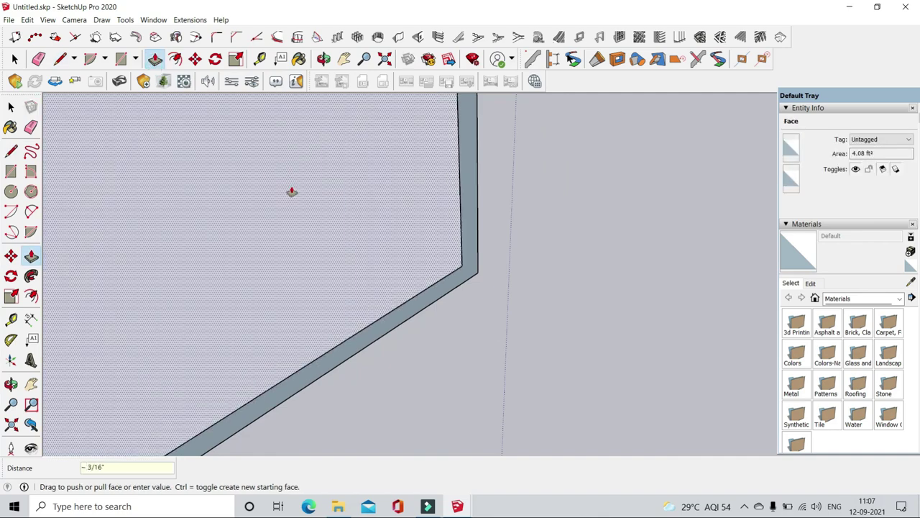
{"action": "key", "text": "space"}
{"action": "left_click", "coordinate": [323, 208]}
{"action": "left_click", "coordinate": [196, 59]}
{"action": "scroll", "coordinate": [288, 273], "scroll_direction": "down", "scroll_amount": 3}
{"action": "scroll", "coordinate": [288, 302], "scroll_direction": "up", "scroll_amount": 4}
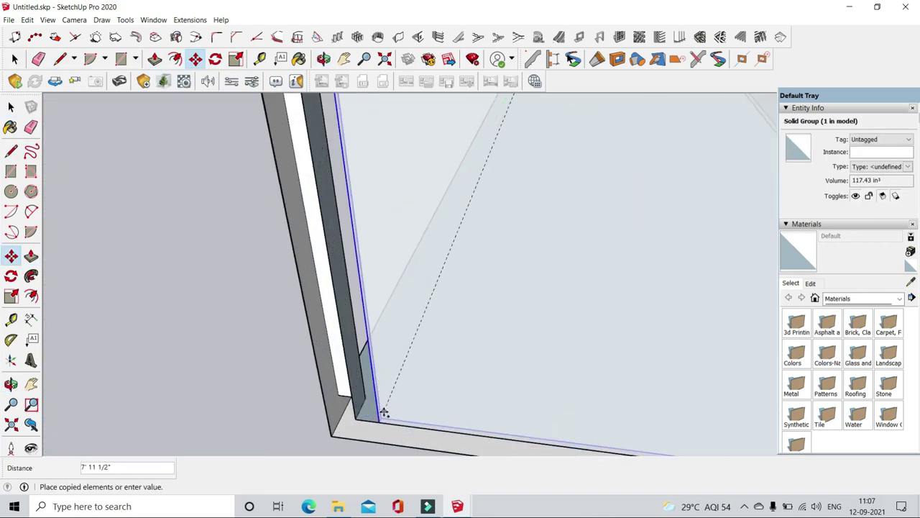
{"action": "key", "text": "space"}
{"action": "left_click", "coordinate": [288, 317]}
{"action": "middle_click_drag", "start_coordinate": [288, 317], "coordinate": [247, 108]}
{"action": "scroll", "coordinate": [446, 238], "scroll_direction": "up", "scroll_amount": 4}
{"action": "mouse_move", "coordinate": [513, 349]}
{"action": "middle_mouse_down"}
{"action": "mouse_move", "coordinate": [431, 237]}
{"action": "mouse_move", "coordinate": [324, 345]}
{"action": "middle_mouse_up"}
- Erase stray edges, then draw and thicken a rectangle for the front panel
{"action": "key", "text": "e"}
{"action": "scroll", "coordinate": [400, 189], "scroll_direction": "down", "scroll_amount": 5}
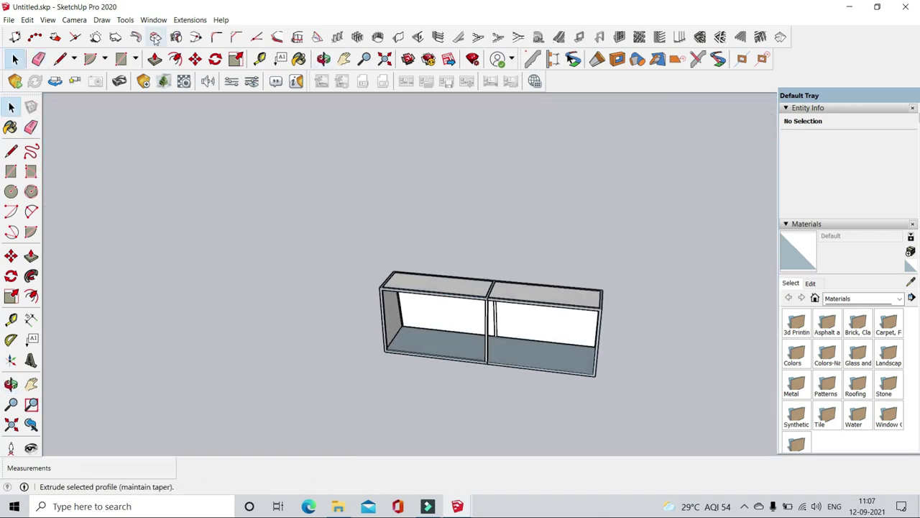
{"action": "scroll", "coordinate": [302, 370], "scroll_direction": "up", "scroll_amount": 6}
{"action": "key", "text": "r"}
{"action": "left_click", "coordinate": [302, 371]}
{"action": "scroll", "coordinate": [309, 359], "scroll_direction": "up", "scroll_amount": 3}
{"action": "scroll", "coordinate": [226, 345], "scroll_direction": "down", "scroll_amount": 10}
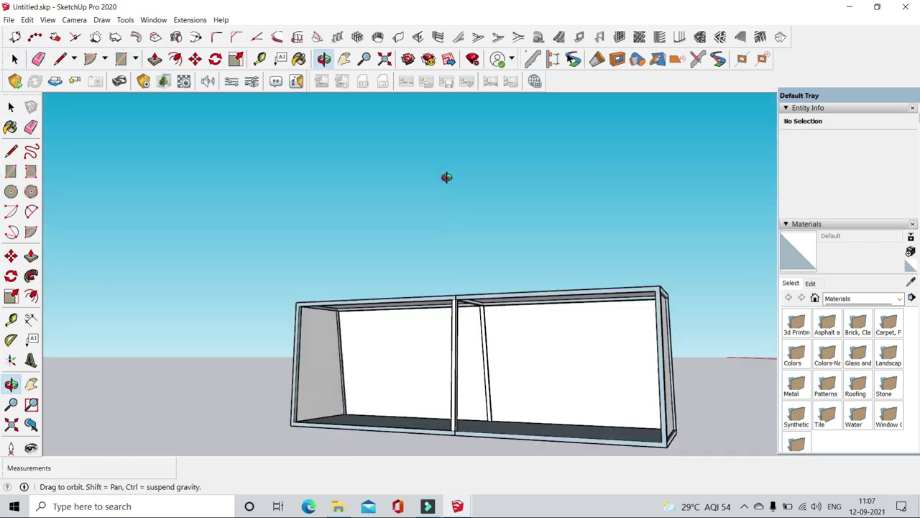
{"action": "middle_click_drag", "start_coordinate": [448, 179], "coordinate": [592, 293]}
{"action": "scroll", "coordinate": [592, 293], "scroll_direction": "up", "scroll_amount": 5}
{"action": "scroll", "coordinate": [376, 293], "scroll_direction": "down", "scroll_amount": 10}
{"action": "key", "text": "p"}
{"action": "left_click", "coordinate": [376, 293]}
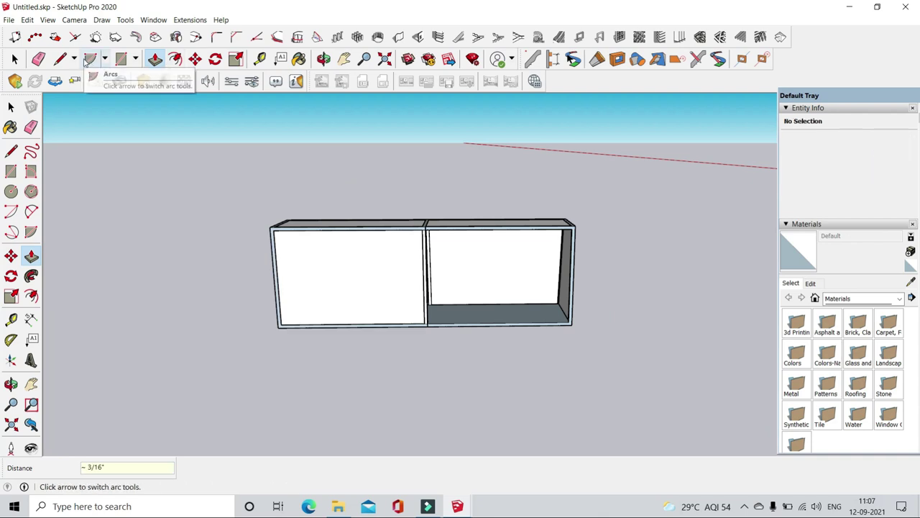
{"action": "scroll", "coordinate": [359, 122], "scroll_direction": "up", "scroll_amount": 5}
- Split the front face with a line from its top edge to its bottom edge
{"action": "key", "text": "l"}
{"action": "left_click", "coordinate": [350, 153]}
{"action": "scroll", "coordinate": [377, 195], "scroll_direction": "down", "scroll_amount": 4}
{"action": "scroll", "coordinate": [376, 195], "scroll_direction": "up", "scroll_amount": 4}
{"action": "left_click", "coordinate": [407, 317]}
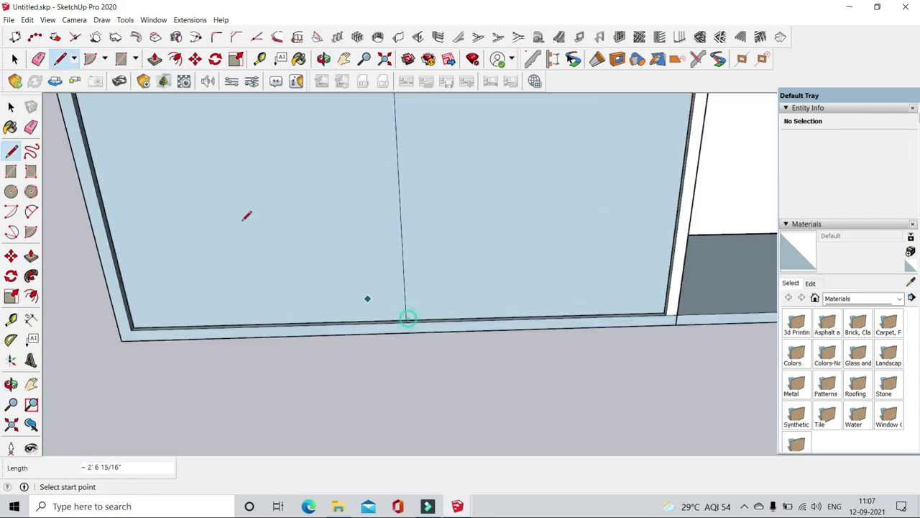
{"action": "key", "text": "space"}
{"action": "scroll", "coordinate": [606, 223], "scroll_direction": "down", "scroll_amount": 2}
{"action": "scroll", "coordinate": [629, 290], "scroll_direction": "down", "scroll_amount": 3}
- Inside the box group, thicken the split front pane by 1 inch
{"action": "right_click", "coordinate": [505, 181]}
{"action": "left_click", "coordinate": [529, 237]}
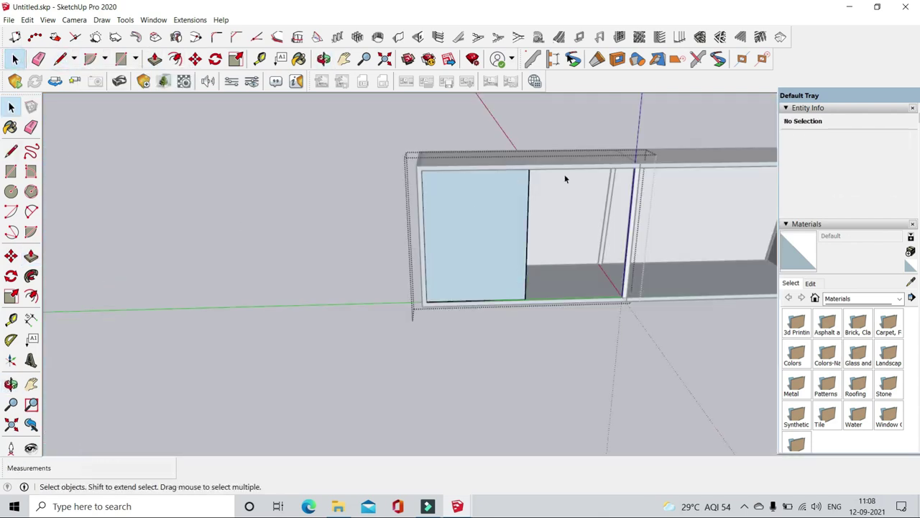
{"action": "scroll", "coordinate": [498, 213], "scroll_direction": "up", "scroll_amount": 3}
{"action": "scroll", "coordinate": [474, 281], "scroll_direction": "up", "scroll_amount": 2}
{"action": "left_click", "coordinate": [434, 195]}
{"action": "key", "text": "p"}
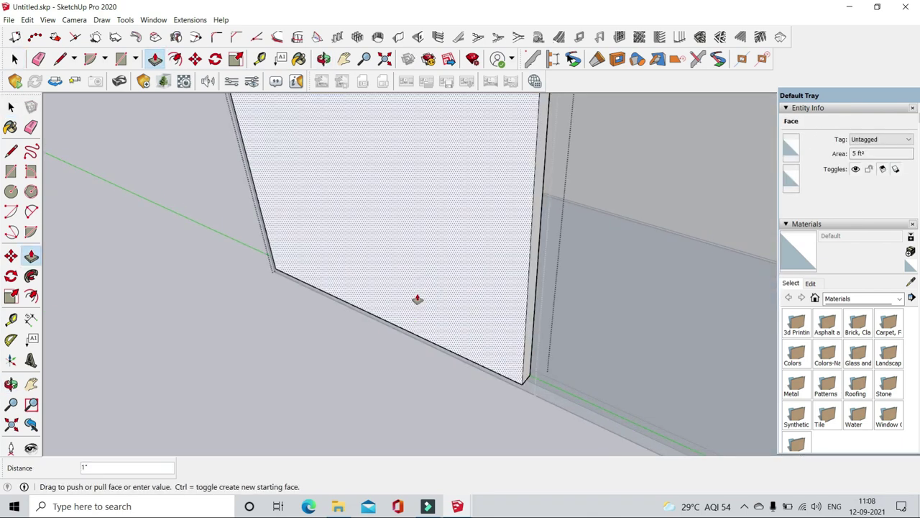
{"action": "left_click", "coordinate": [15, 59]}
- Move the glass panel down so it stands on the bottom board
{"action": "key", "text": "m"}
{"action": "left_click", "coordinate": [281, 226]}
{"action": "scroll", "coordinate": [323, 261], "scroll_direction": "down", "scroll_amount": 2}
{"action": "scroll", "coordinate": [331, 280], "scroll_direction": "up", "scroll_amount": 4}
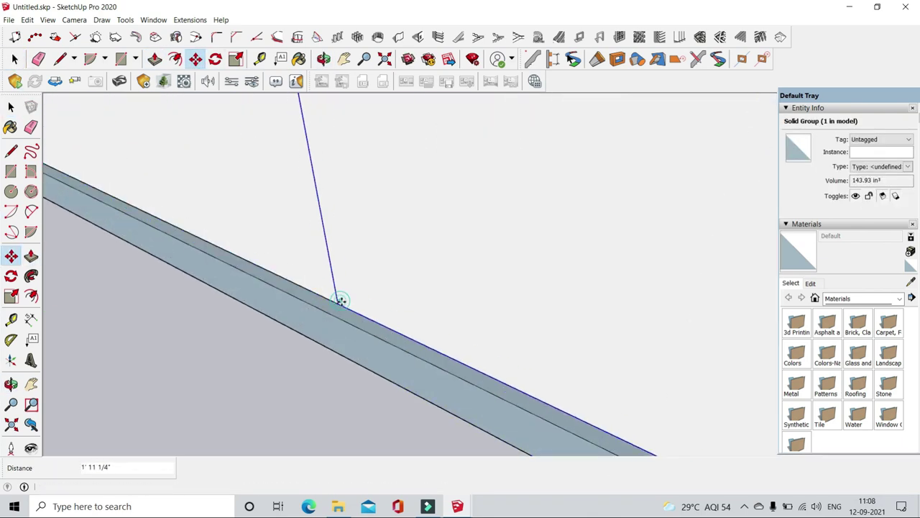
{"action": "left_click", "coordinate": [339, 302]}
{"action": "left_click", "coordinate": [442, 350]}
{"action": "scroll", "coordinate": [360, 324], "scroll_direction": "down", "scroll_amount": 3}
{"action": "scroll", "coordinate": [287, 323], "scroll_direction": "up", "scroll_amount": 3}
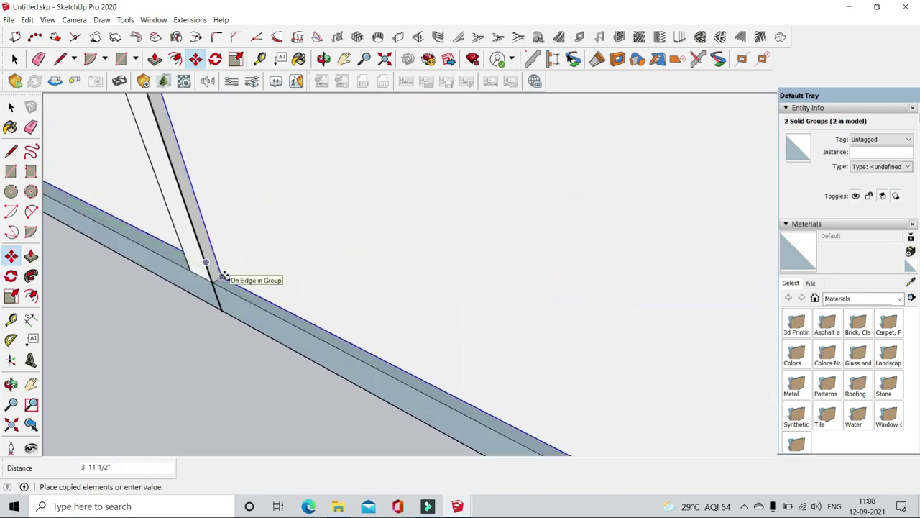
{"action": "key", "text": "space"}
{"action": "scroll", "coordinate": [282, 375], "scroll_direction": "down", "scroll_amount": 4}
{"action": "scroll", "coordinate": [458, 233], "scroll_direction": "down", "scroll_amount": 5}
{"action": "left_click", "coordinate": [26, 20]}
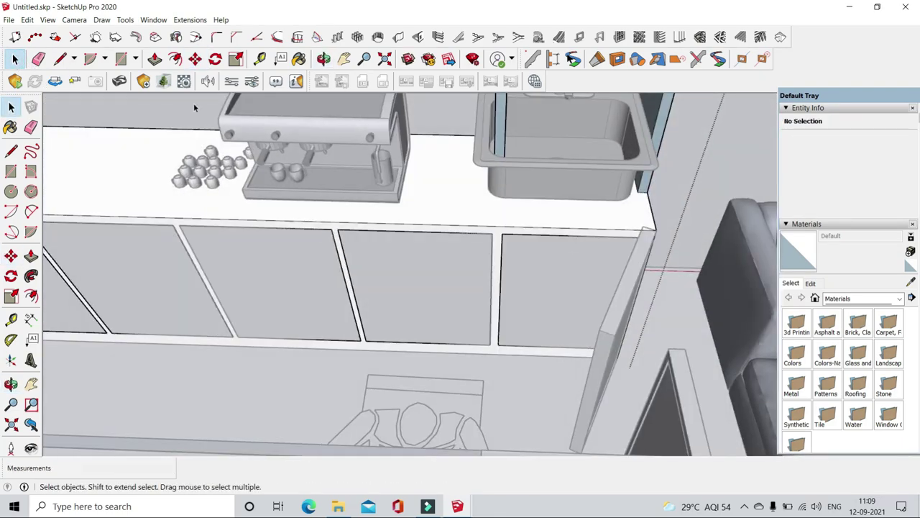
- Select the kitchen sink and stretch it slightly wider to fit between the cabinets
{"action": "key", "text": "l"}
{"action": "left_click", "coordinate": [547, 221]}
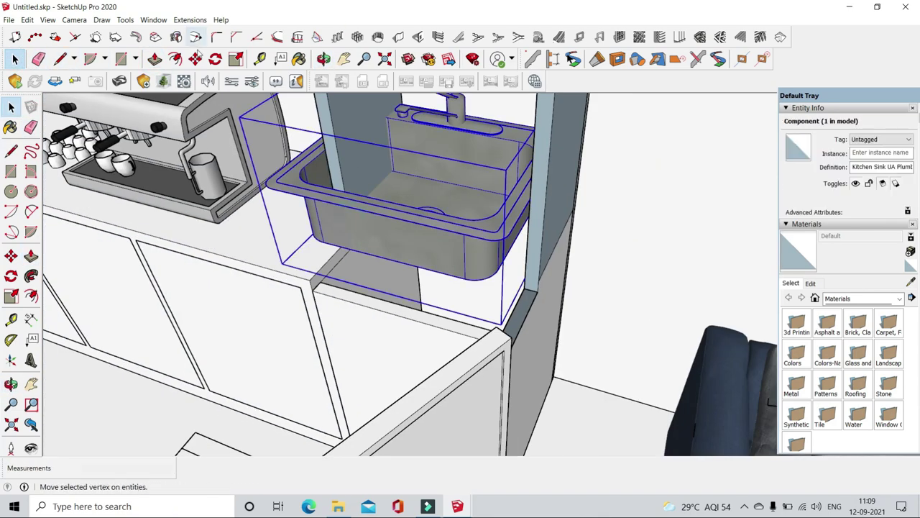
{"action": "left_click", "coordinate": [196, 59]}
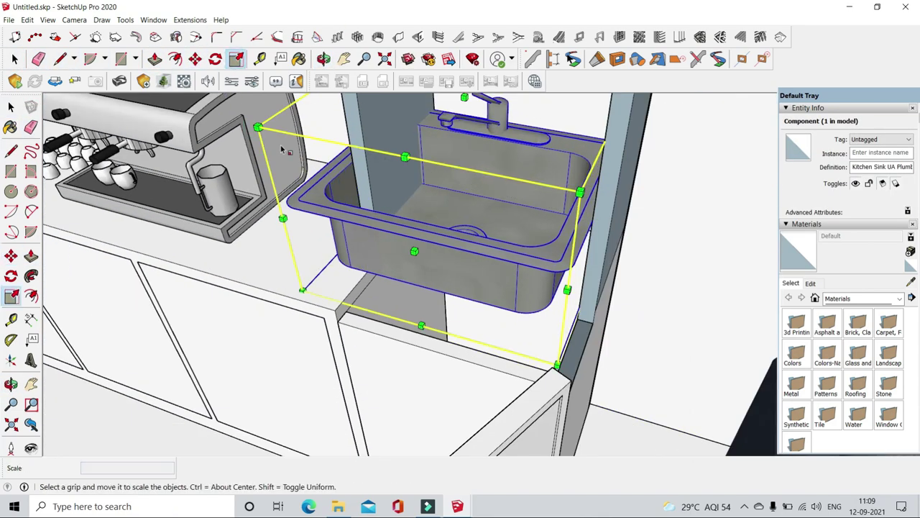
{"action": "middle_click_drag", "start_coordinate": [578, 242], "coordinate": [501, 139]}
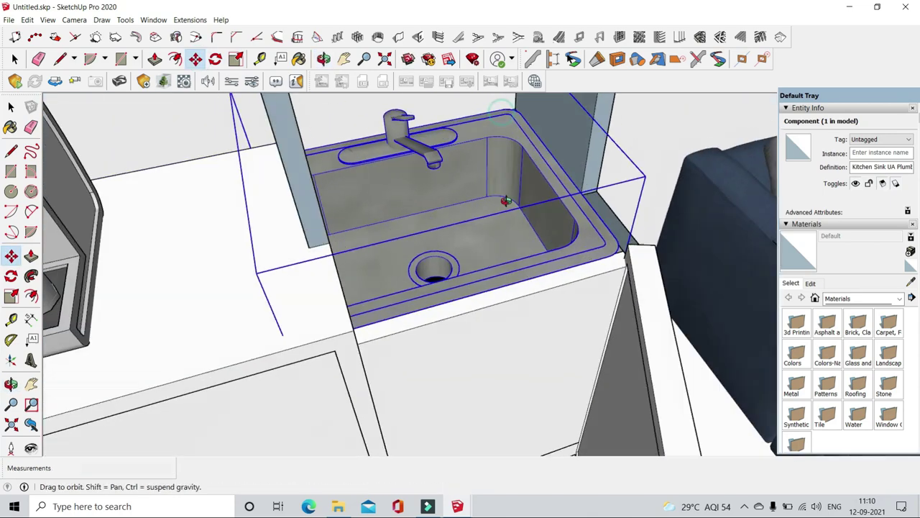
{"action": "middle_click_drag", "start_coordinate": [506, 201], "coordinate": [432, 180]}
{"action": "key", "text": "s"}
{"action": "middle_click_drag", "start_coordinate": [274, 173], "coordinate": [372, 150]}
{"action": "middle_click_drag", "start_coordinate": [466, 260], "coordinate": [424, 130]}
- Shift the sink into place and extend the countertop face up to meet it
{"action": "key", "text": "m"}
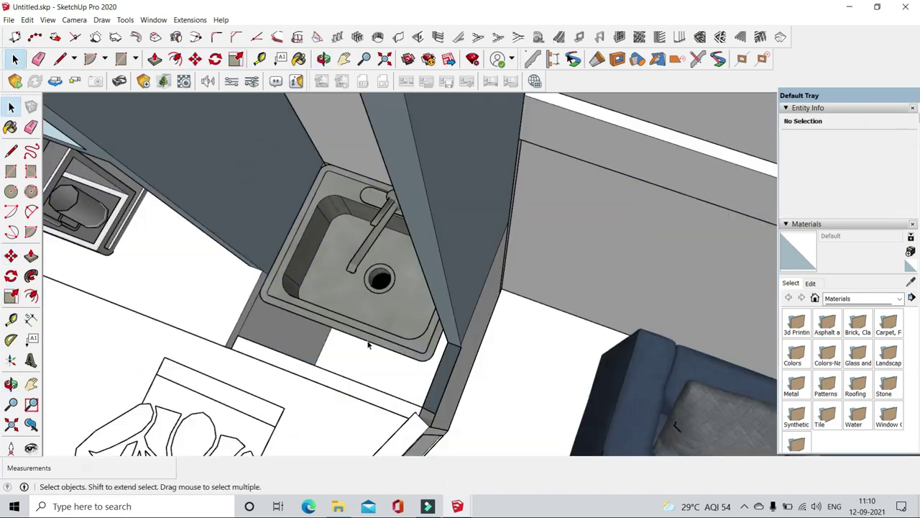
{"action": "middle_click_drag", "start_coordinate": [368, 345], "coordinate": [216, 216]}
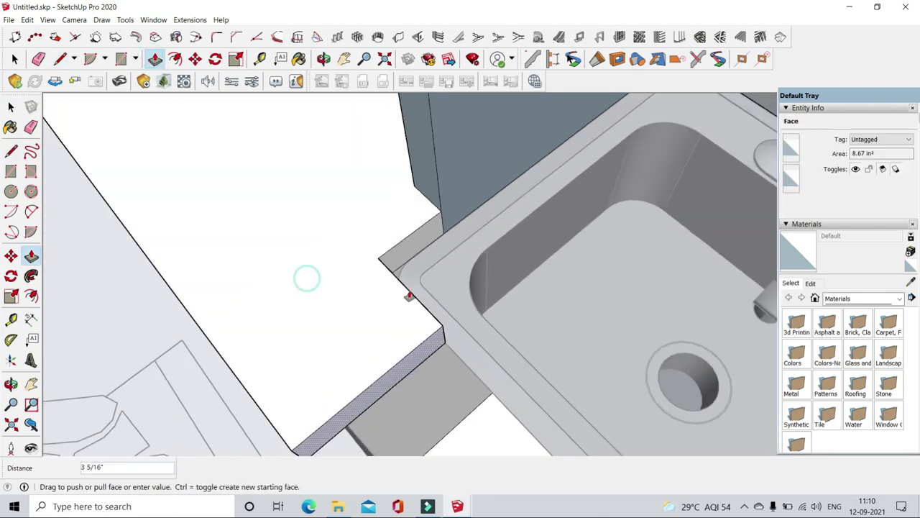
{"action": "middle_click_drag", "start_coordinate": [306, 278], "coordinate": [345, 274]}
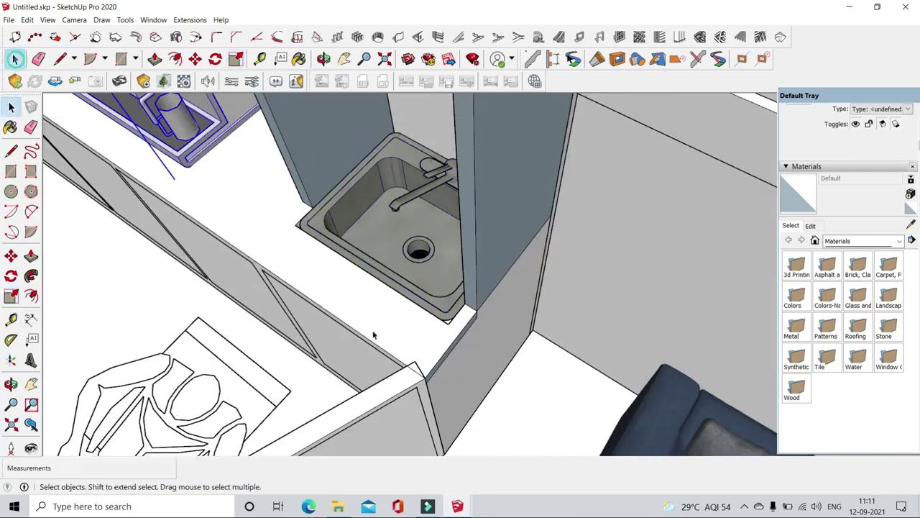
{"action": "middle_click_drag", "start_coordinate": [503, 259], "coordinate": [559, 239]}
- Move the drink dispenser onto the back counter
{"action": "scroll", "coordinate": [247, 336], "scroll_direction": "up", "scroll_amount": 3}
{"action": "left_click", "coordinate": [247, 336]}
{"action": "left_click", "coordinate": [236, 59]}
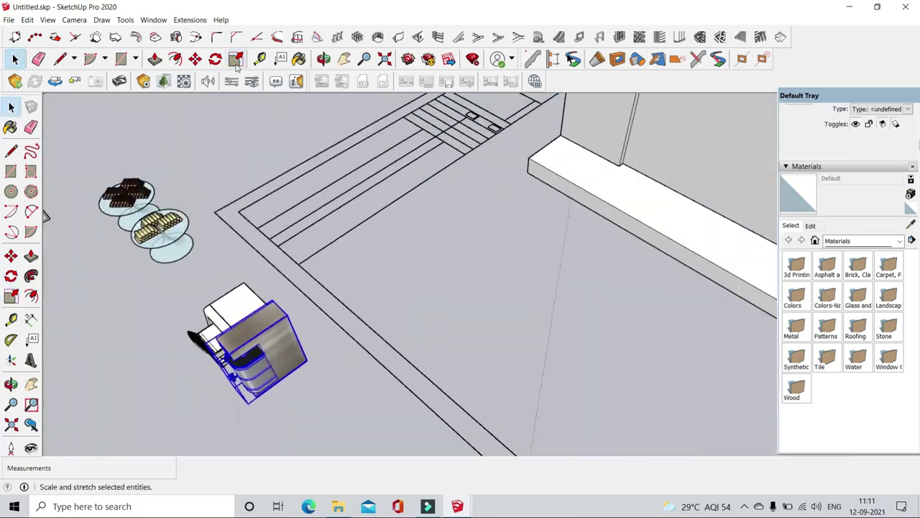
{"action": "scroll", "coordinate": [357, 376], "scroll_direction": "up", "scroll_amount": 5}
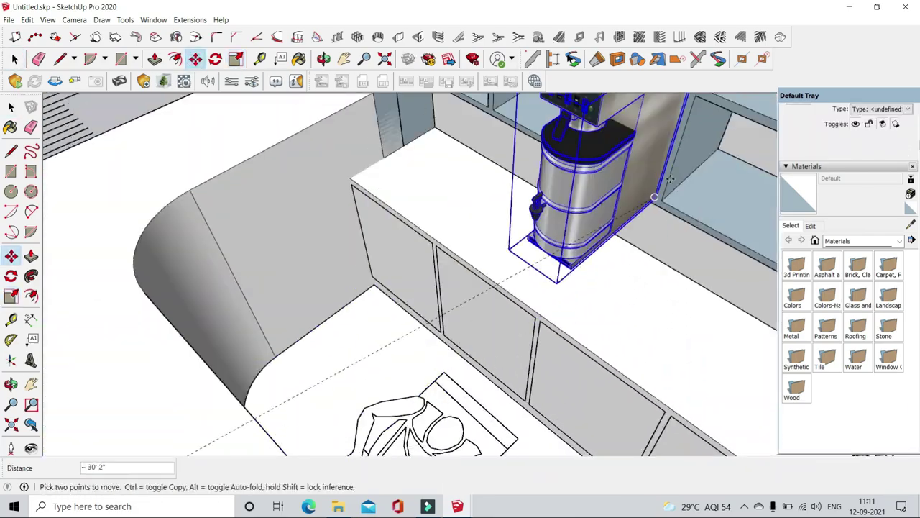
{"action": "middle_click_drag", "start_coordinate": [624, 316], "coordinate": [683, 250]}
{"action": "scroll", "coordinate": [682, 251], "scroll_direction": "down", "scroll_amount": 3}
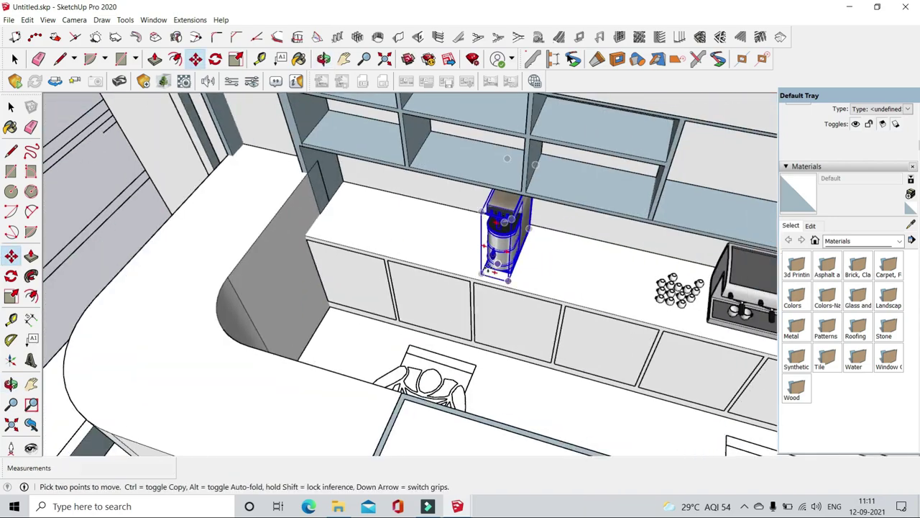
{"action": "left_click", "coordinate": [622, 272]}
- Place the conveyor toaster on the back counter
{"action": "key", "text": "space"}
{"action": "scroll", "coordinate": [622, 272], "scroll_direction": "down", "scroll_amount": 8}
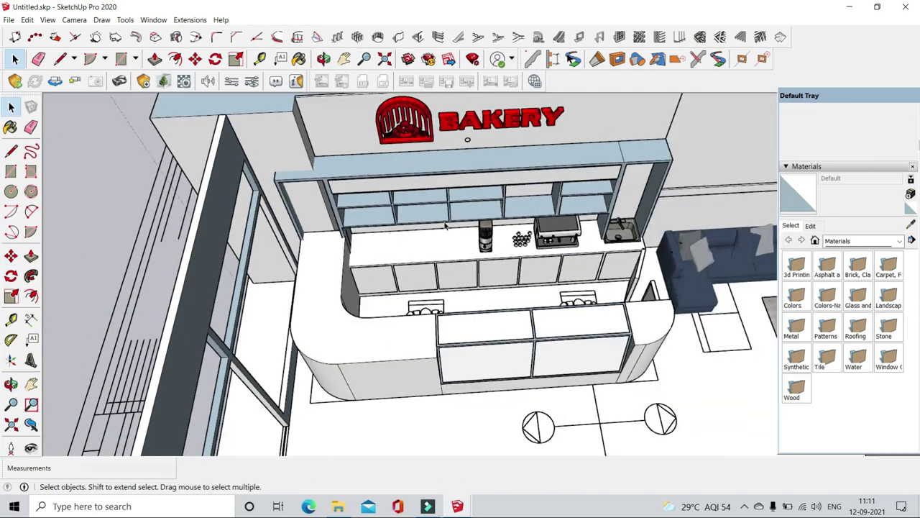
{"action": "scroll", "coordinate": [407, 368], "scroll_direction": "up", "scroll_amount": 10}
{"action": "key", "text": "m"}
{"action": "left_click", "coordinate": [407, 368]}
{"action": "scroll", "coordinate": [406, 368], "scroll_direction": "down", "scroll_amount": 6}
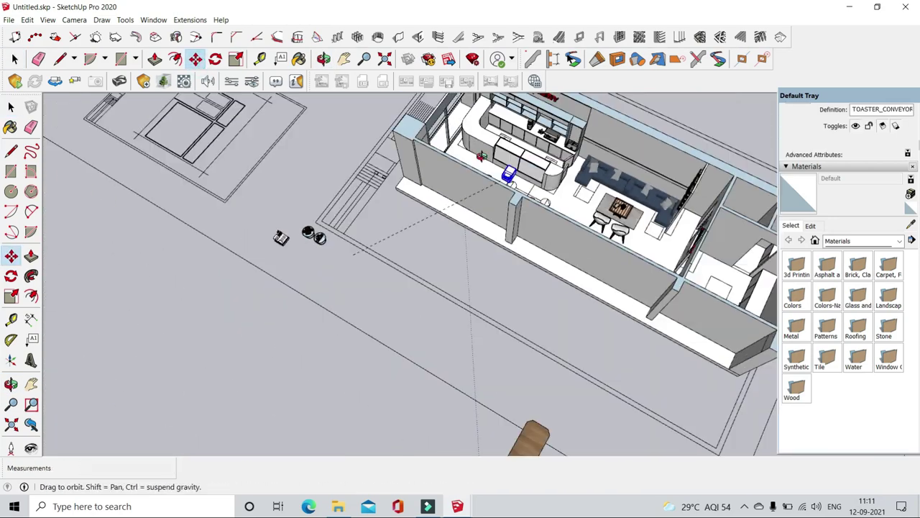
{"action": "scroll", "coordinate": [504, 215], "scroll_direction": "up", "scroll_amount": 8}
{"action": "middle_click_drag", "start_coordinate": [503, 215], "coordinate": [536, 211]}
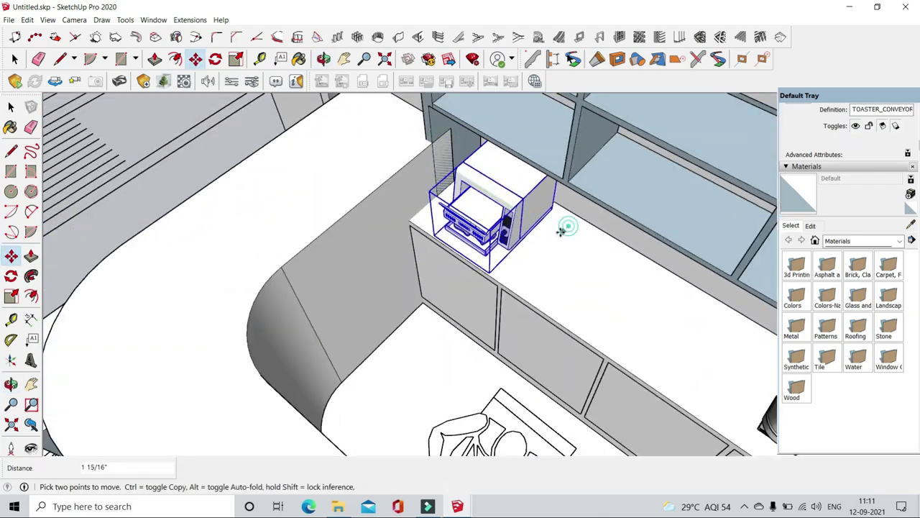
{"action": "left_click", "coordinate": [561, 230]}
- Move both pastry plates over to the curved counter
{"action": "key", "text": "space"}
{"action": "scroll", "coordinate": [561, 230], "scroll_direction": "down", "scroll_amount": 3}
{"action": "scroll", "coordinate": [359, 273], "scroll_direction": "down", "scroll_amount": 4}
{"action": "scroll", "coordinate": [204, 269], "scroll_direction": "up", "scroll_amount": 10}
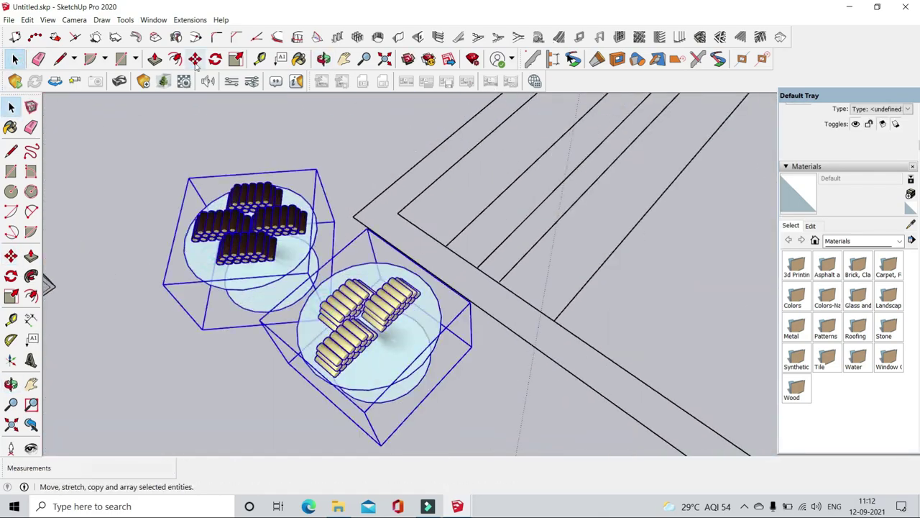
{"action": "left_click", "coordinate": [195, 59]}
{"action": "scroll", "coordinate": [359, 288], "scroll_direction": "down", "scroll_amount": 4}
{"action": "mouse_move", "coordinate": [360, 288]}
{"action": "middle_mouse_down"}
{"action": "mouse_move", "coordinate": [431, 252]}
{"action": "mouse_move", "coordinate": [85, 137]}
{"action": "middle_mouse_up"}
{"action": "scroll", "coordinate": [432, 252], "scroll_direction": "up", "scroll_amount": 4}
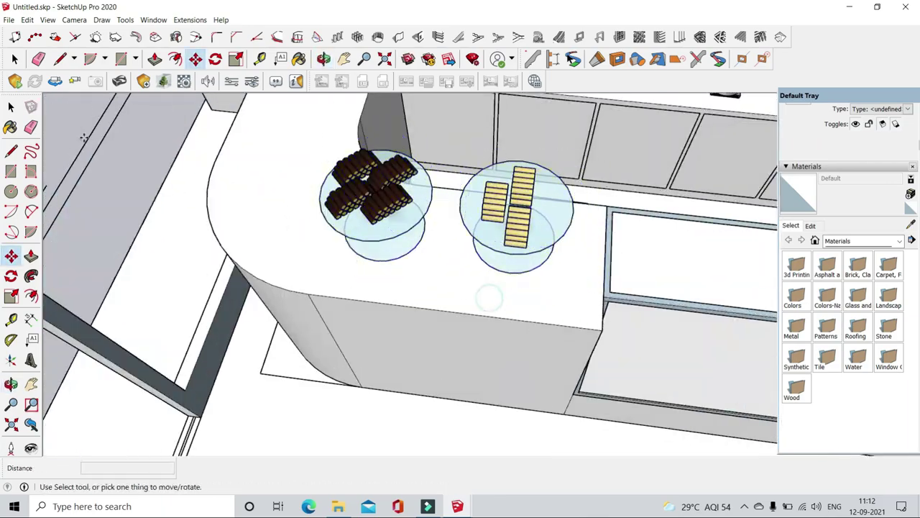
- Set the cash register down on the counter
{"action": "key", "text": "space"}
{"action": "scroll", "coordinate": [295, 324], "scroll_direction": "down", "scroll_amount": 6}
{"action": "scroll", "coordinate": [295, 323], "scroll_direction": "up", "scroll_amount": 10}
{"action": "left_click", "coordinate": [295, 316]}
{"action": "left_click", "coordinate": [195, 59]}
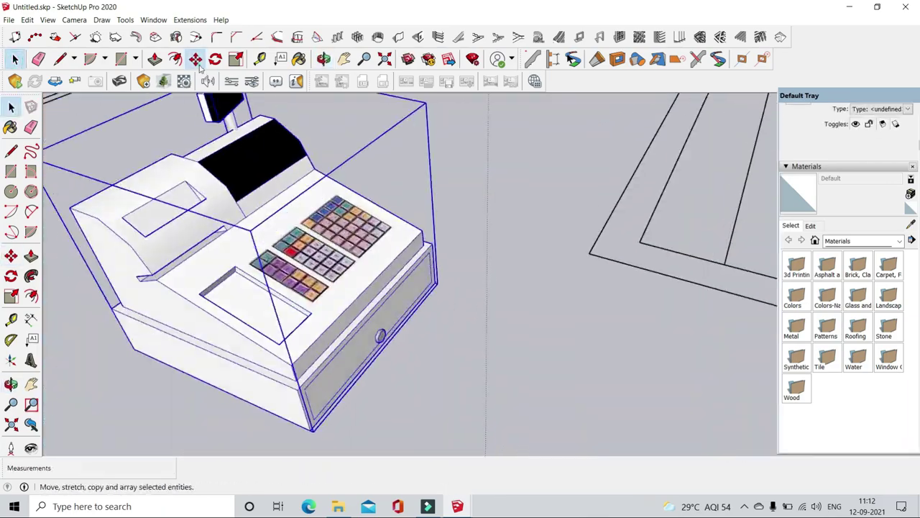
{"action": "scroll", "coordinate": [447, 386], "scroll_direction": "down", "scroll_amount": 5}
{"action": "scroll", "coordinate": [482, 232], "scroll_direction": "up", "scroll_amount": 4}
{"action": "scroll", "coordinate": [456, 278], "scroll_direction": "up", "scroll_amount": 3}
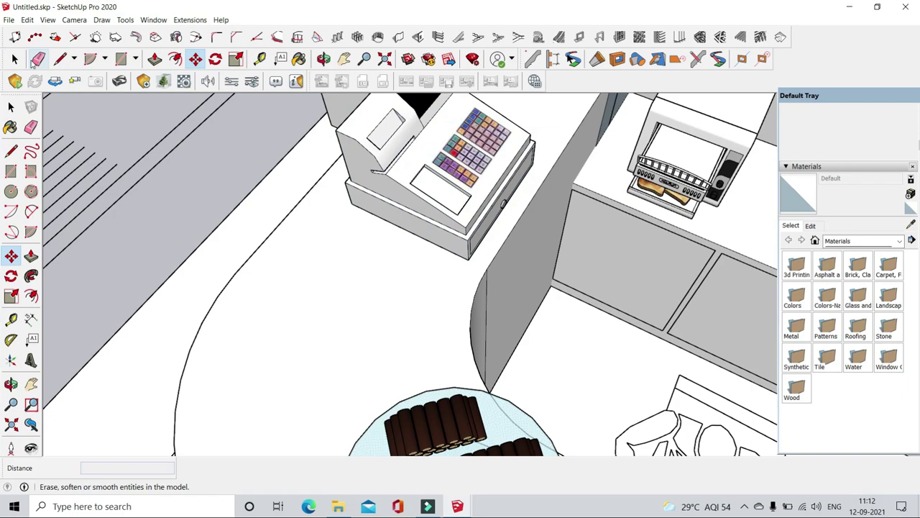
{"action": "left_click", "coordinate": [14, 59]}
{"action": "scroll", "coordinate": [324, 252], "scroll_direction": "down", "scroll_amount": 6}
- Open 3D Warehouse and preview the Bar par jeph77 and Greek Town Grill models
{"action": "left_click", "coordinate": [408, 58]}
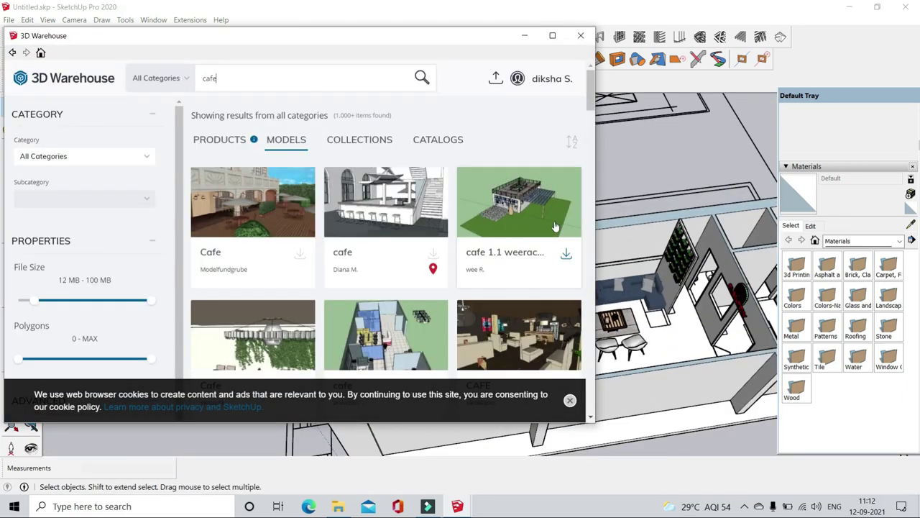
{"action": "left_click_drag", "start_coordinate": [592, 123], "coordinate": [594, 207]}
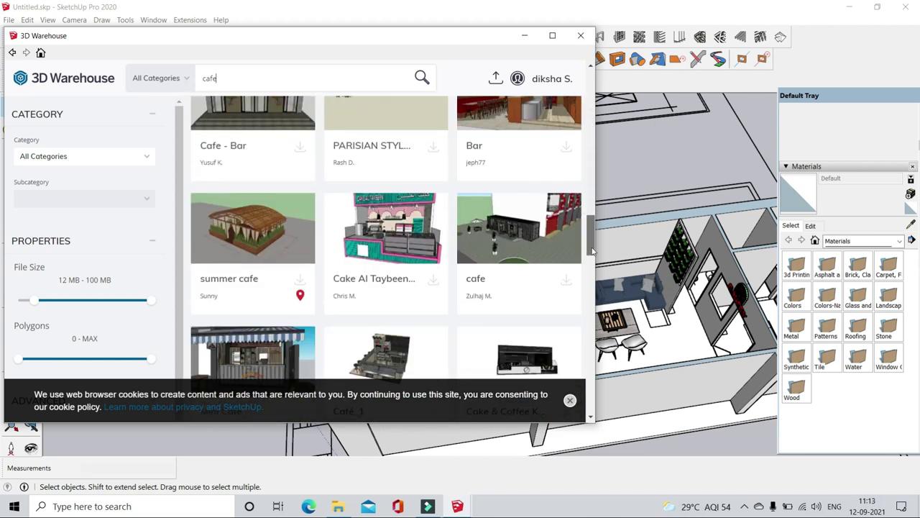
{"action": "left_click", "coordinate": [416, 301]}
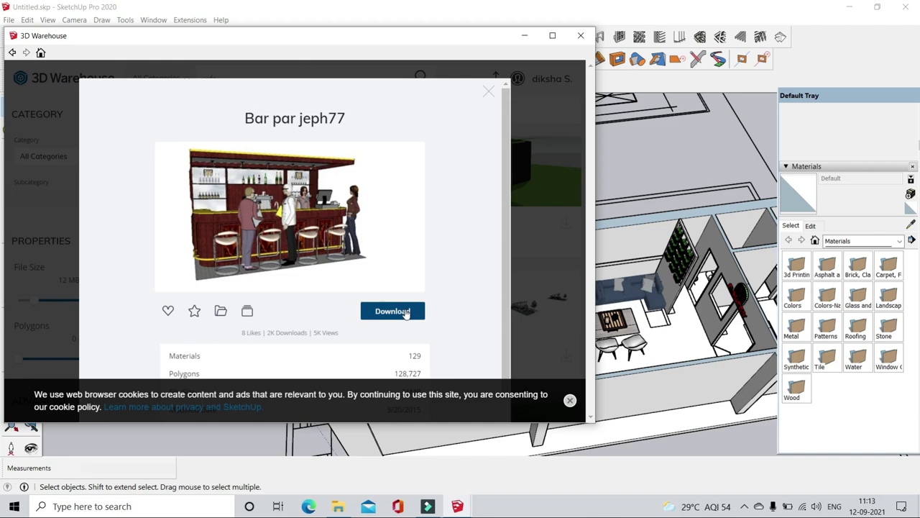
{"action": "left_click", "coordinate": [576, 209]}
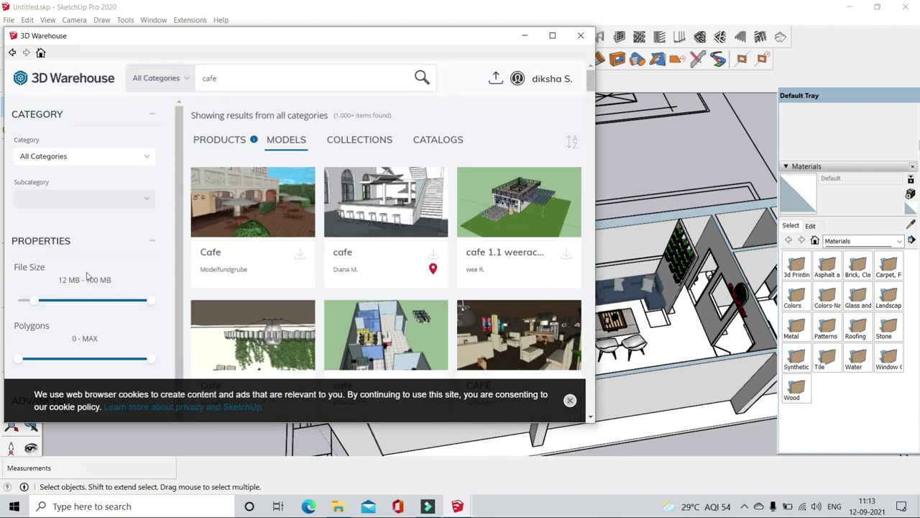
{"action": "left_click", "coordinate": [253, 334]}
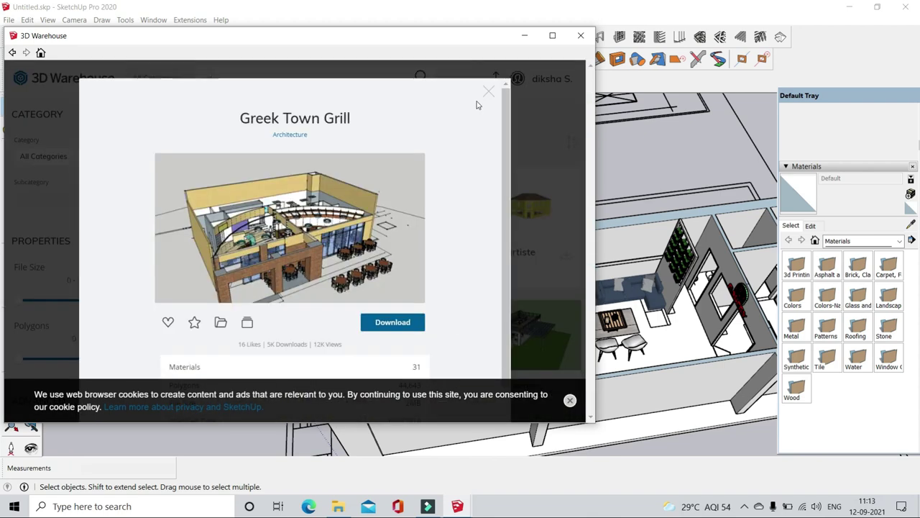
{"action": "left_click", "coordinate": [517, 207]}
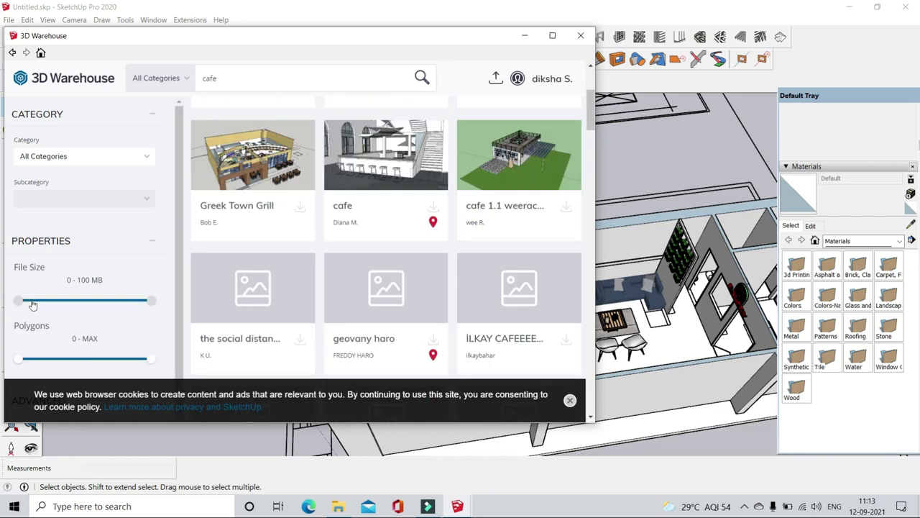
- Filter results to 10–100 MB files and preview the cafe and tembalang models
{"action": "left_click_drag", "start_coordinate": [33, 305], "coordinate": [58, 298]}
{"action": "left_click", "coordinate": [389, 231]}
{"action": "left_click", "coordinate": [489, 89]}
{"action": "scroll", "coordinate": [389, 252], "scroll_direction": "down", "scroll_amount": 5}
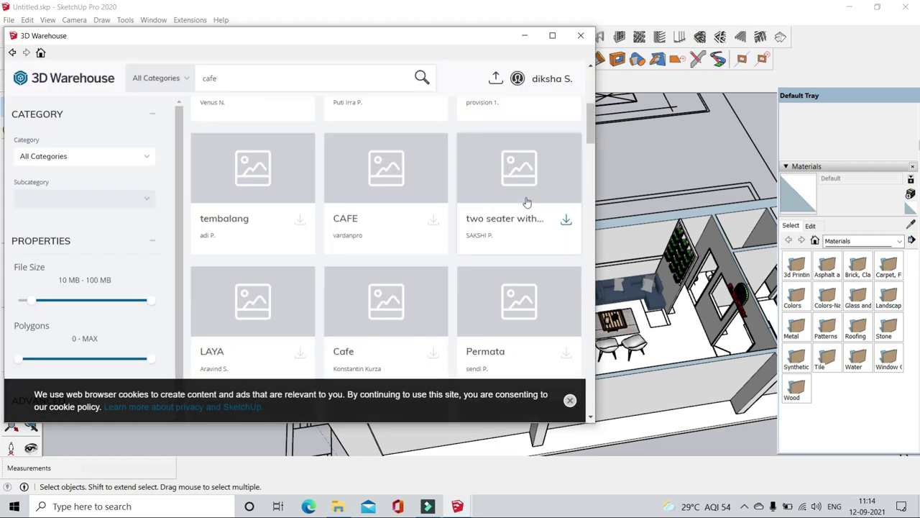
{"action": "left_click", "coordinate": [251, 194]}
{"action": "left_click", "coordinate": [489, 91]}
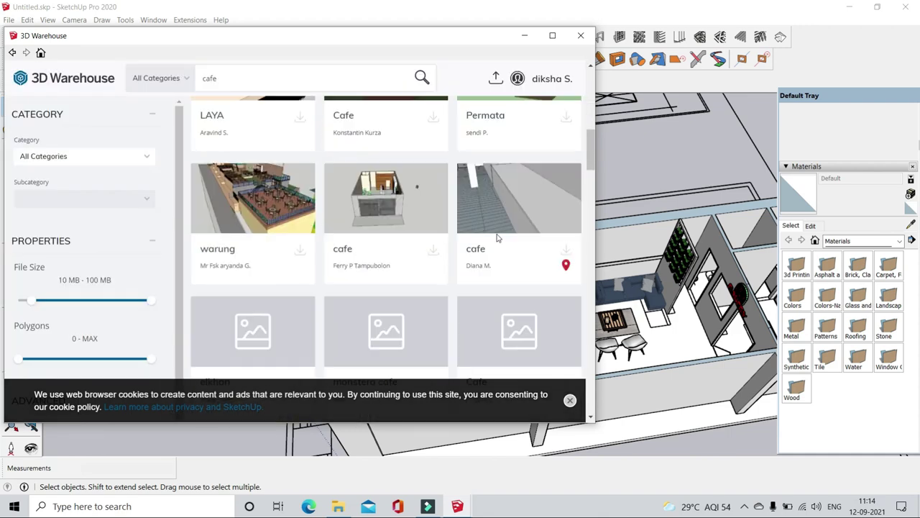
- Scroll down to the cafe! model and download it
{"action": "scroll", "coordinate": [433, 236], "scroll_direction": "down", "scroll_amount": 5}
{"action": "scroll", "coordinate": [435, 232], "scroll_direction": "down", "scroll_amount": 4}
{"action": "scroll", "coordinate": [435, 233], "scroll_direction": "down", "scroll_amount": 3}
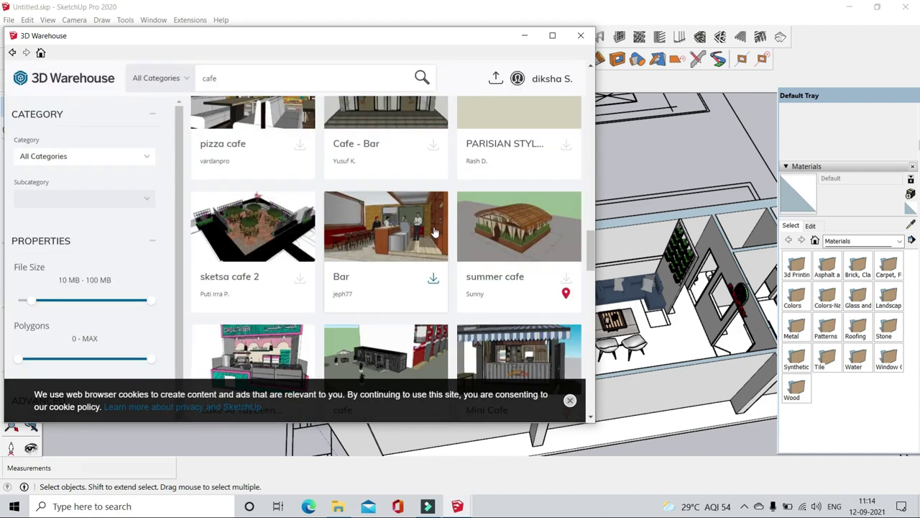
{"action": "scroll", "coordinate": [435, 233], "scroll_direction": "down", "scroll_amount": 3}
{"action": "scroll", "coordinate": [435, 233], "scroll_direction": "down", "scroll_amount": 3}
{"action": "scroll", "coordinate": [435, 232], "scroll_direction": "down", "scroll_amount": 2}
{"action": "scroll", "coordinate": [435, 232], "scroll_direction": "down", "scroll_amount": 3}
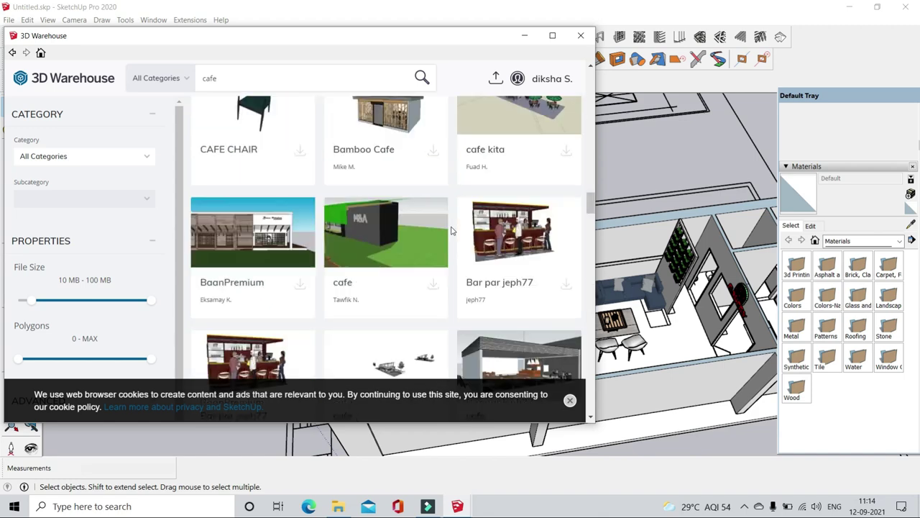
{"action": "scroll", "coordinate": [446, 231], "scroll_direction": "down", "scroll_amount": 3}
{"action": "scroll", "coordinate": [466, 225], "scroll_direction": "down", "scroll_amount": 3}
{"action": "scroll", "coordinate": [466, 226], "scroll_direction": "down", "scroll_amount": 3}
{"action": "scroll", "coordinate": [464, 225], "scroll_direction": "down", "scroll_amount": 3}
{"action": "scroll", "coordinate": [462, 223], "scroll_direction": "down", "scroll_amount": 3}
{"action": "scroll", "coordinate": [464, 223], "scroll_direction": "down", "scroll_amount": 2}
{"action": "left_click", "coordinate": [252, 245]}
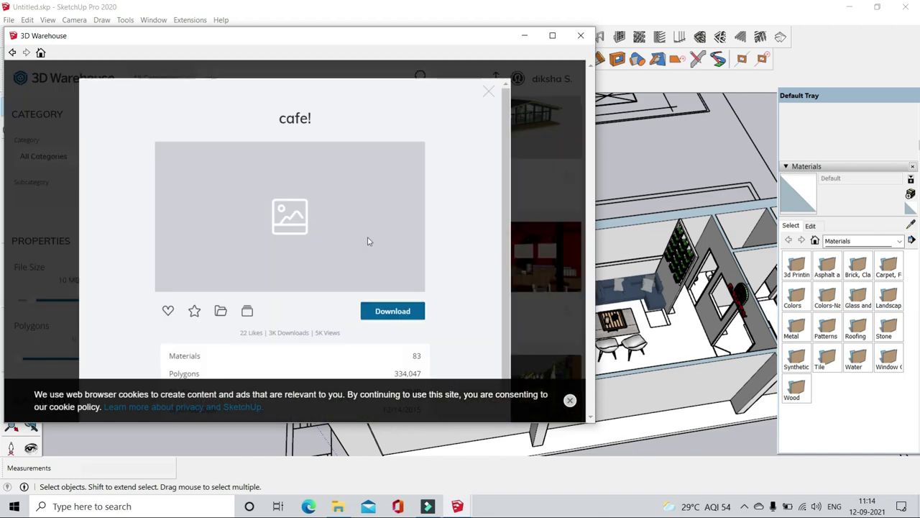
{"action": "left_click", "coordinate": [393, 311]}
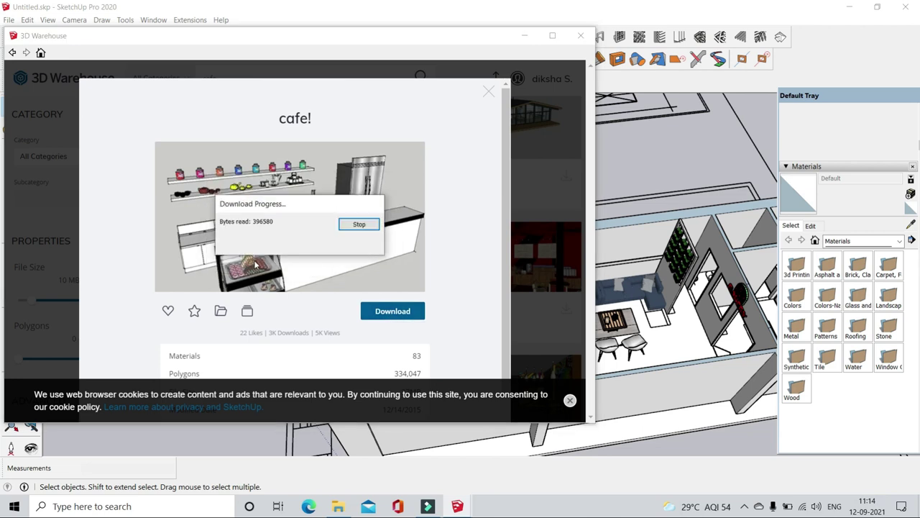
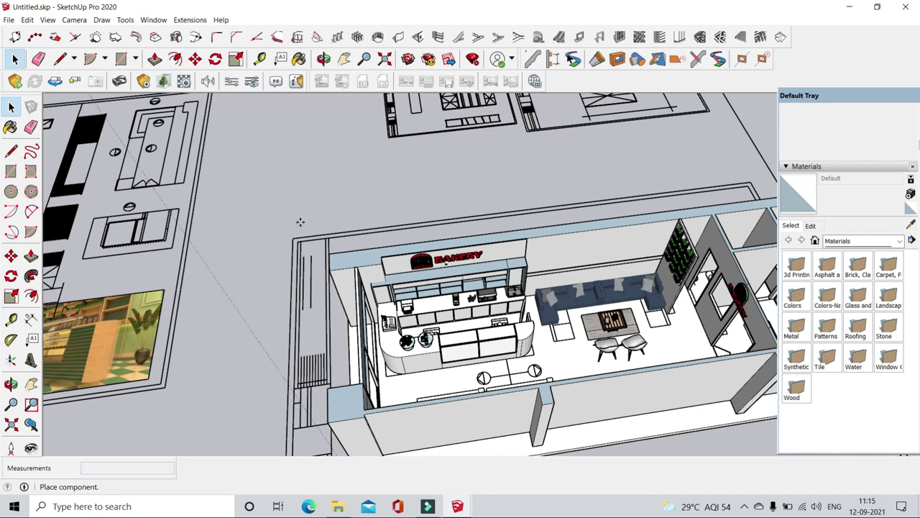
- Drop the imported bakery items into the model and hide the kitchen and shelf unit
{"action": "scroll", "coordinate": [299, 221], "scroll_direction": "down", "scroll_amount": 5}
{"action": "left_click", "coordinate": [676, 359]}
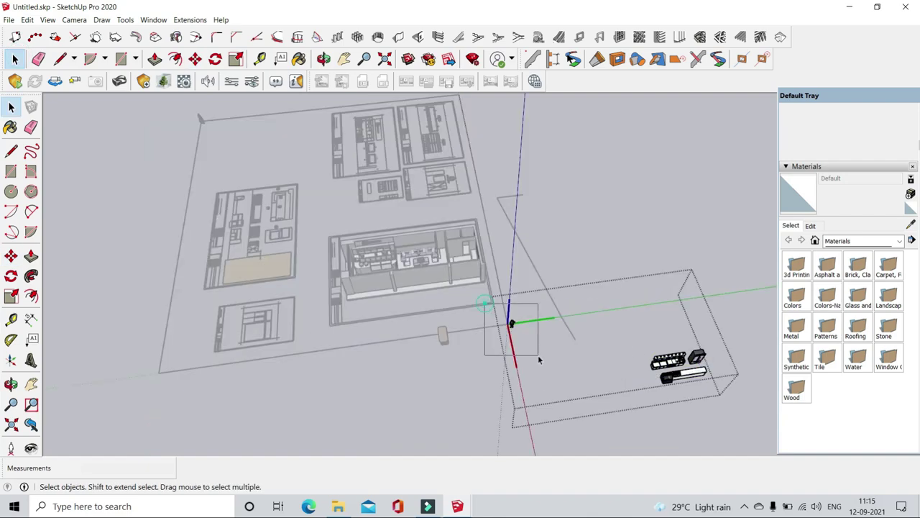
{"action": "scroll", "coordinate": [683, 371], "scroll_direction": "up", "scroll_amount": 5}
{"action": "right_click", "coordinate": [619, 317]}
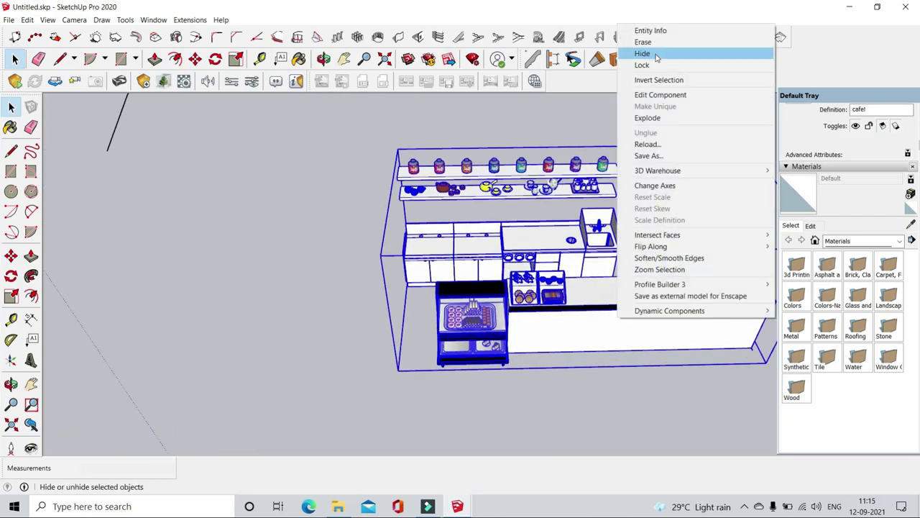
{"action": "left_click", "coordinate": [656, 56]}
- Select the cookie and muffin display bins and start moving them from a top-down view
{"action": "scroll", "coordinate": [473, 266], "scroll_direction": "up", "scroll_amount": 5}
{"action": "left_click", "coordinate": [474, 266]}
{"action": "scroll", "coordinate": [474, 266], "scroll_direction": "up", "scroll_amount": 1}
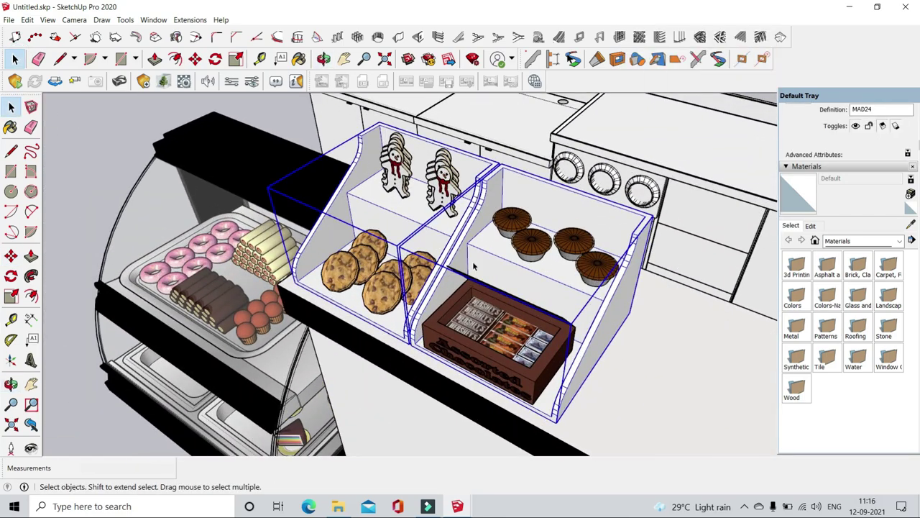
{"action": "scroll", "coordinate": [473, 266], "scroll_direction": "down", "scroll_amount": 3}
{"action": "middle_click_drag", "start_coordinate": [473, 266], "coordinate": [618, 403]}
{"action": "key", "text": "m"}
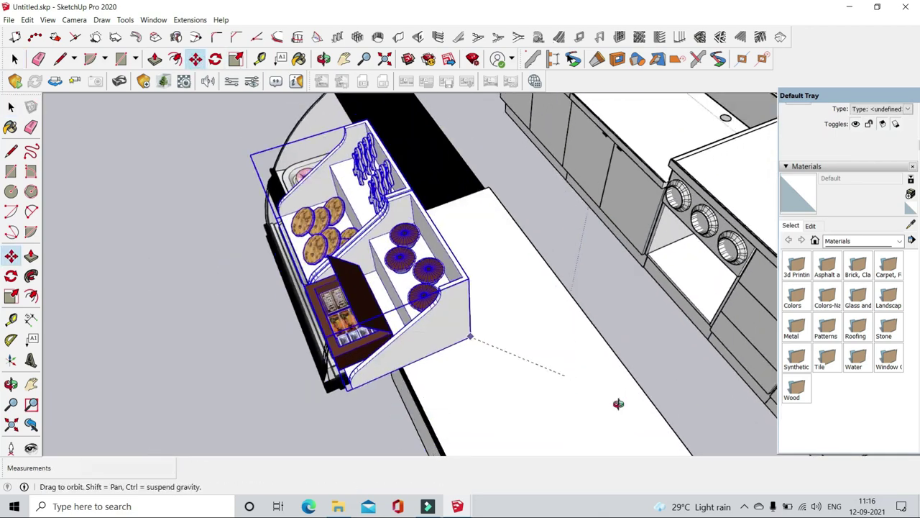
{"action": "scroll", "coordinate": [618, 404], "scroll_direction": "down", "scroll_amount": 5}
{"action": "scroll", "coordinate": [669, 379], "scroll_direction": "down", "scroll_amount": 3}
{"action": "scroll", "coordinate": [698, 374], "scroll_direction": "up", "scroll_amount": 4}
{"action": "scroll", "coordinate": [441, 140], "scroll_direction": "up", "scroll_amount": 3}
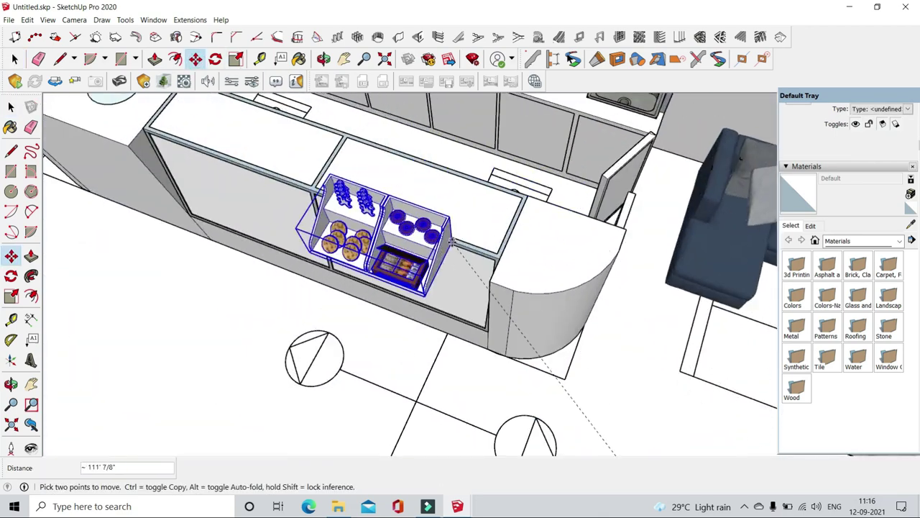
- Orbit to an eye-level view of the counter's glass display case
{"action": "right_click", "coordinate": [281, 200]}
{"action": "scroll", "coordinate": [314, 287], "scroll_direction": "down", "scroll_amount": 3}
{"action": "scroll", "coordinate": [433, 385], "scroll_direction": "down", "scroll_amount": 4}
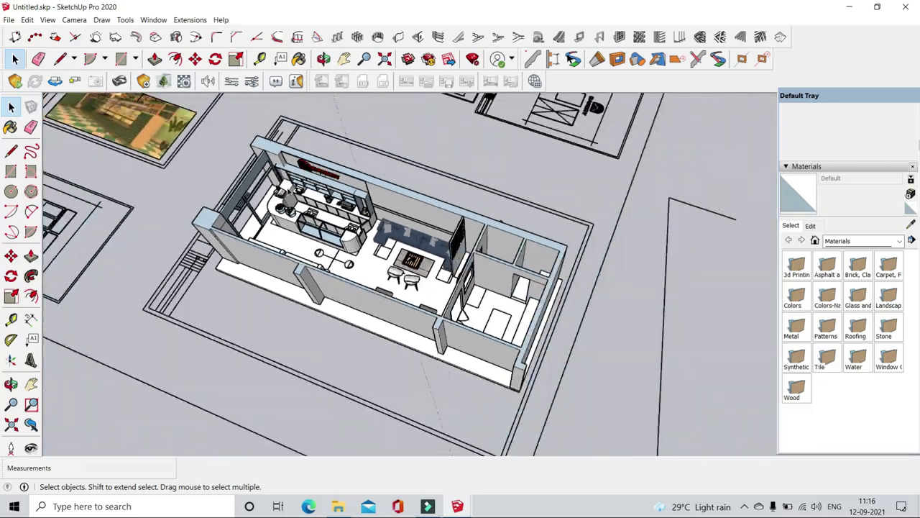
{"action": "scroll", "coordinate": [433, 385], "scroll_direction": "down", "scroll_amount": 2}
{"action": "scroll", "coordinate": [432, 385], "scroll_direction": "up", "scroll_amount": 5}
{"action": "mouse_move", "coordinate": [439, 366]}
{"action": "middle_mouse_down"}
{"action": "mouse_move", "coordinate": [450, 344]}
{"action": "mouse_move", "coordinate": [461, 345]}
{"action": "mouse_move", "coordinate": [548, 389]}
{"action": "mouse_move", "coordinate": [507, 325]}
{"action": "middle_mouse_up"}
{"action": "scroll", "coordinate": [449, 344], "scroll_direction": "up", "scroll_amount": 3}
{"action": "scroll", "coordinate": [517, 359], "scroll_direction": "up", "scroll_amount": 4}
{"action": "scroll", "coordinate": [548, 388], "scroll_direction": "down", "scroll_amount": 4}
{"action": "scroll", "coordinate": [507, 325], "scroll_direction": "up", "scroll_amount": 3}
- Hide the warmer case to reach the donut pastry tray, keeping the display case visible
{"action": "right_click", "coordinate": [537, 311]}
{"action": "left_click", "coordinate": [564, 38]}
{"action": "key", "text": "ctrl+z"}
{"action": "right_click", "coordinate": [543, 302]}
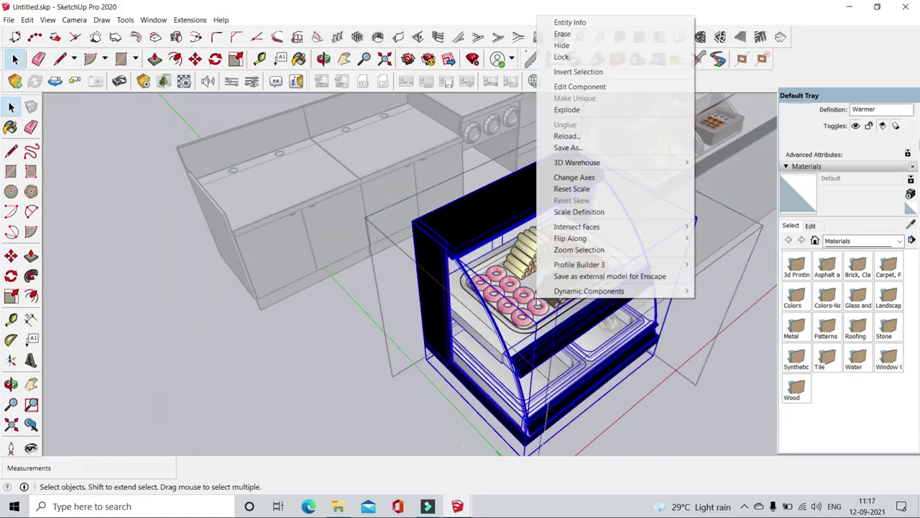
{"action": "left_click", "coordinate": [565, 39]}
{"action": "key", "text": "ctrl+z"}
{"action": "right_click", "coordinate": [566, 264]}
{"action": "left_click", "coordinate": [538, 306]}
- Move the donut pastry tray into the display case and scale it to fit
{"action": "key", "text": "m"}
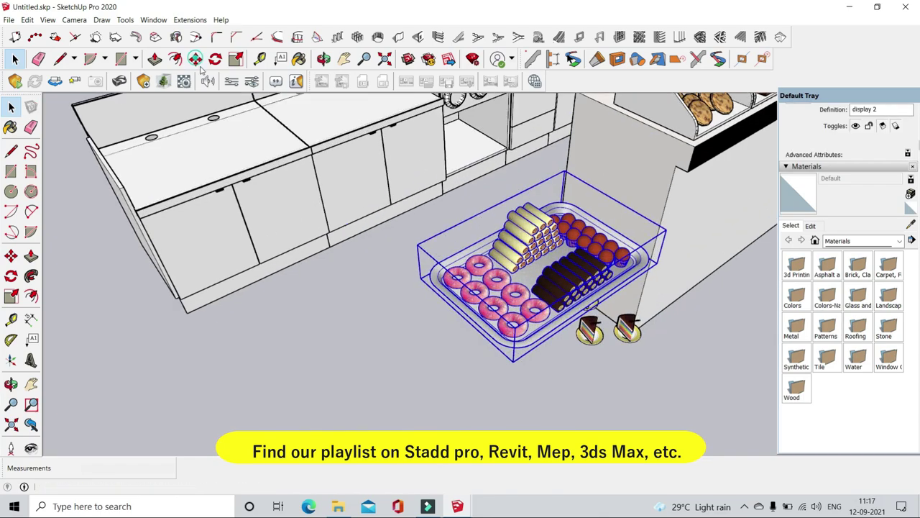
{"action": "left_click", "coordinate": [543, 306]}
{"action": "scroll", "coordinate": [544, 288], "scroll_direction": "down", "scroll_amount": 5}
{"action": "scroll", "coordinate": [581, 263], "scroll_direction": "up", "scroll_amount": 8}
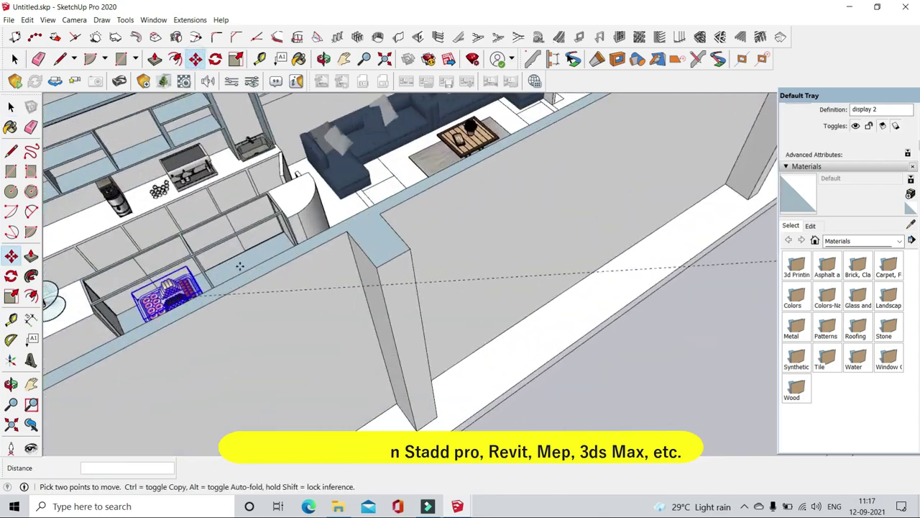
{"action": "scroll", "coordinate": [424, 215], "scroll_direction": "up", "scroll_amount": 3}
{"action": "scroll", "coordinate": [424, 216], "scroll_direction": "down", "scroll_amount": 2}
{"action": "scroll", "coordinate": [422, 208], "scroll_direction": "up", "scroll_amount": 2}
{"action": "left_click", "coordinate": [423, 208]}
{"action": "key", "text": "s"}
{"action": "scroll", "coordinate": [426, 225], "scroll_direction": "down", "scroll_amount": 2}
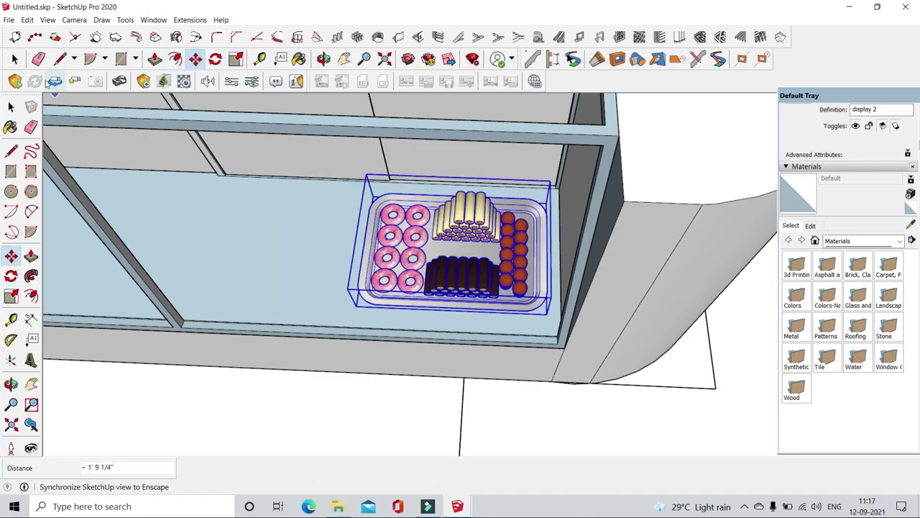
{"action": "key", "text": "space"}
{"action": "scroll", "coordinate": [387, 174], "scroll_direction": "down", "scroll_amount": 3}
{"action": "scroll", "coordinate": [387, 175], "scroll_direction": "down", "scroll_amount": 2}
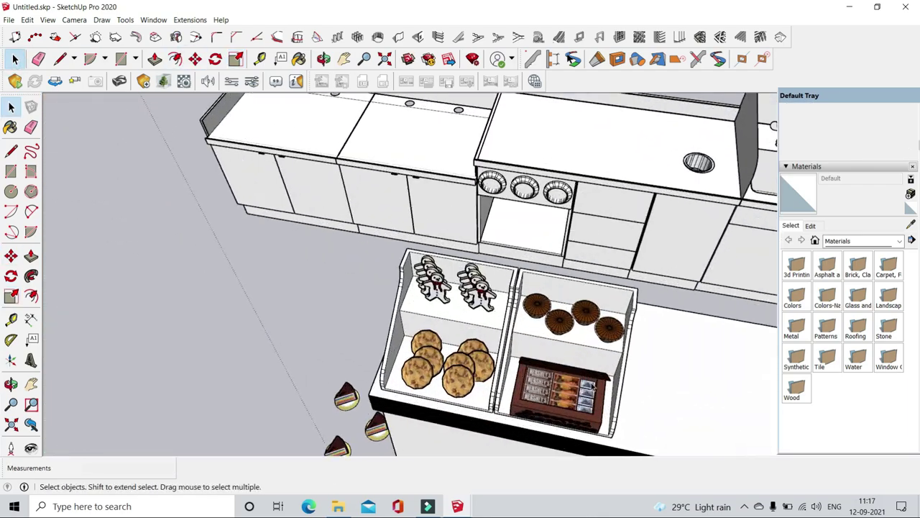
- Slide the cookie and muffin bins into the display case
{"action": "left_click", "coordinate": [594, 386]}
{"action": "key", "text": "m"}
{"action": "scroll", "coordinate": [534, 363], "scroll_direction": "down", "scroll_amount": 4}
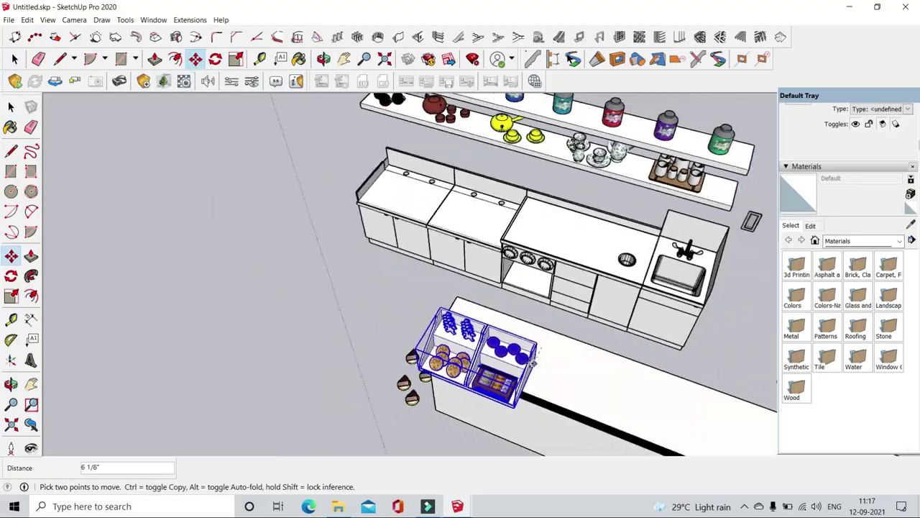
{"action": "scroll", "coordinate": [400, 204], "scroll_direction": "up", "scroll_amount": 5}
{"action": "scroll", "coordinate": [400, 203], "scroll_direction": "up", "scroll_amount": 3}
{"action": "scroll", "coordinate": [400, 204], "scroll_direction": "up", "scroll_amount": 2}
{"action": "scroll", "coordinate": [399, 203], "scroll_direction": "up", "scroll_amount": 2}
{"action": "left_click", "coordinate": [501, 340]}
{"action": "scroll", "coordinate": [502, 339], "scroll_direction": "down", "scroll_amount": 2}
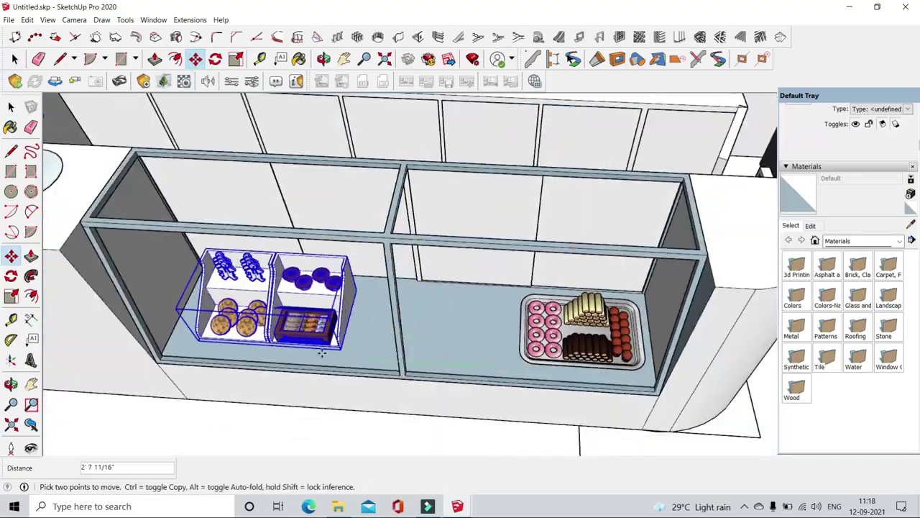
{"action": "key", "text": "space"}
- Move the rainbow cake slices into the case and copy them with Ctrl
{"action": "scroll", "coordinate": [448, 338], "scroll_direction": "down", "scroll_amount": 5}
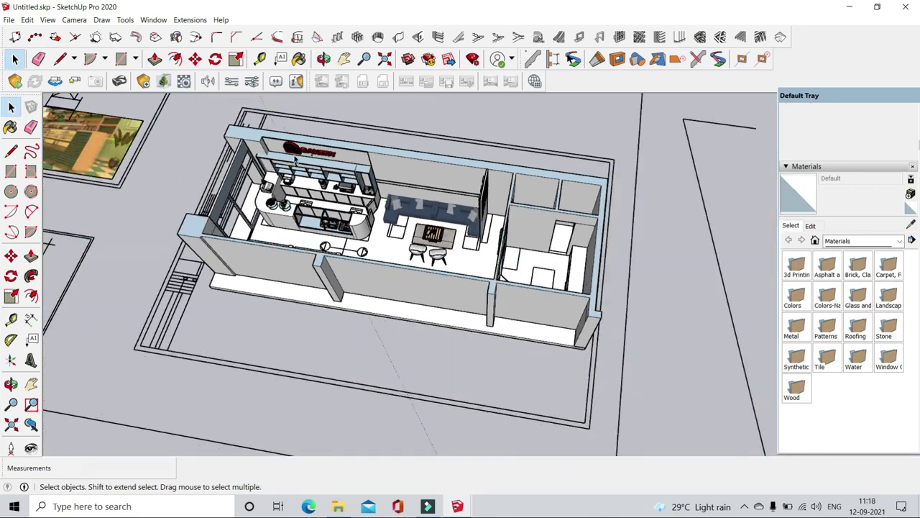
{"action": "scroll", "coordinate": [448, 338], "scroll_direction": "up", "scroll_amount": 6}
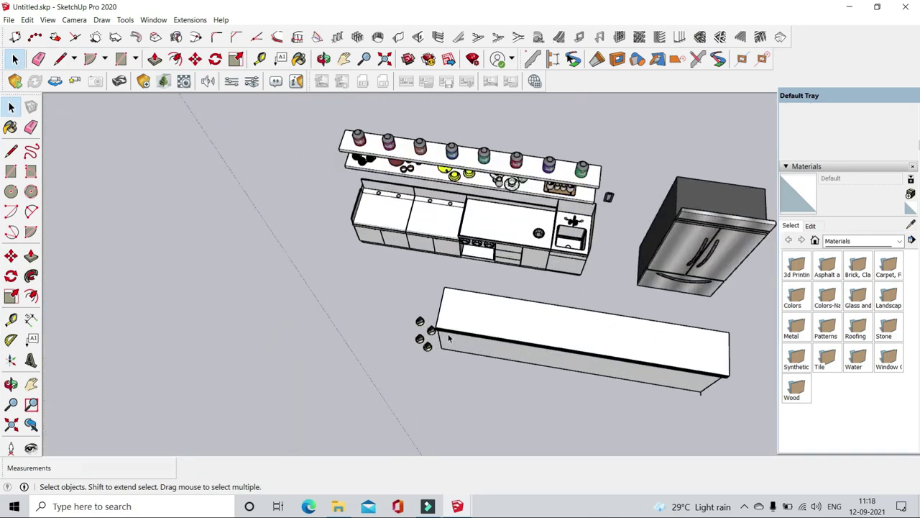
{"action": "scroll", "coordinate": [448, 338], "scroll_direction": "up", "scroll_amount": 4}
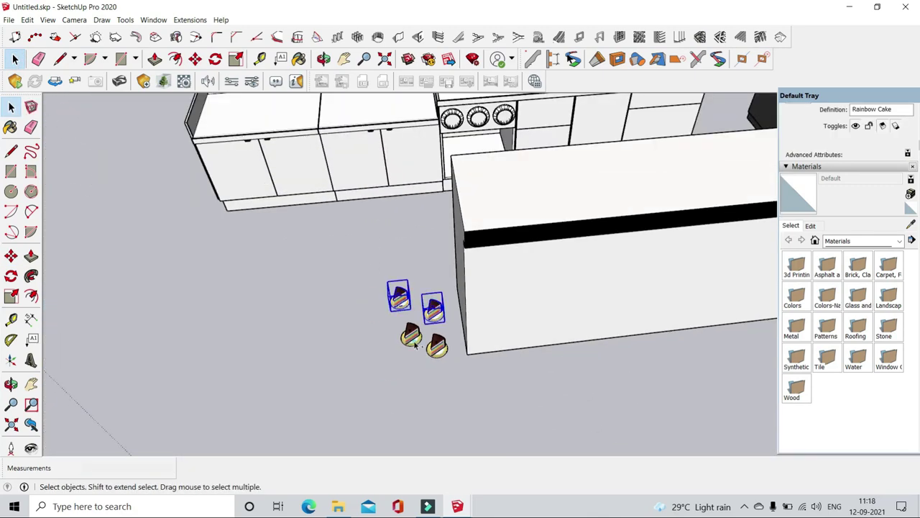
{"action": "middle_click_drag", "start_coordinate": [460, 302], "coordinate": [551, 286]}
{"action": "key", "text": "m"}
{"action": "left_click", "coordinate": [468, 323]}
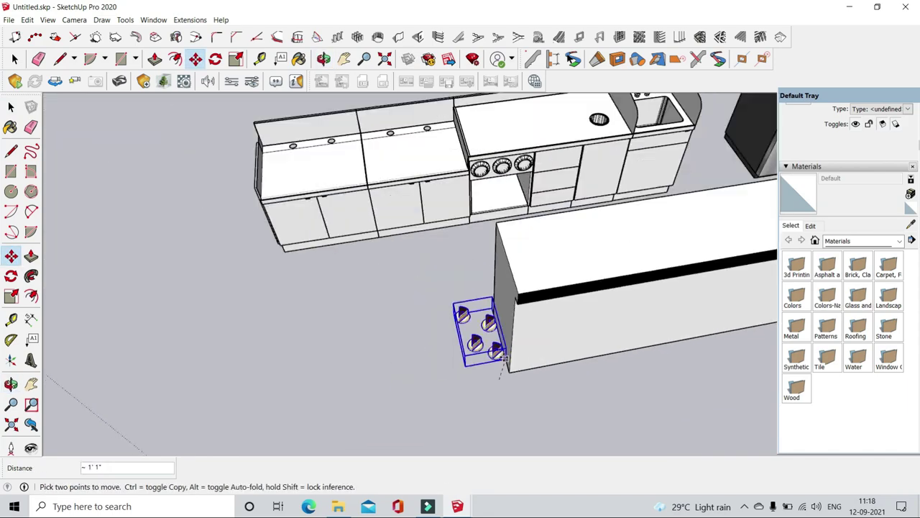
{"action": "scroll", "coordinate": [468, 323], "scroll_direction": "down", "scroll_amount": 5}
{"action": "scroll", "coordinate": [617, 357], "scroll_direction": "down", "scroll_amount": 3}
{"action": "scroll", "coordinate": [408, 280], "scroll_direction": "up", "scroll_amount": 3}
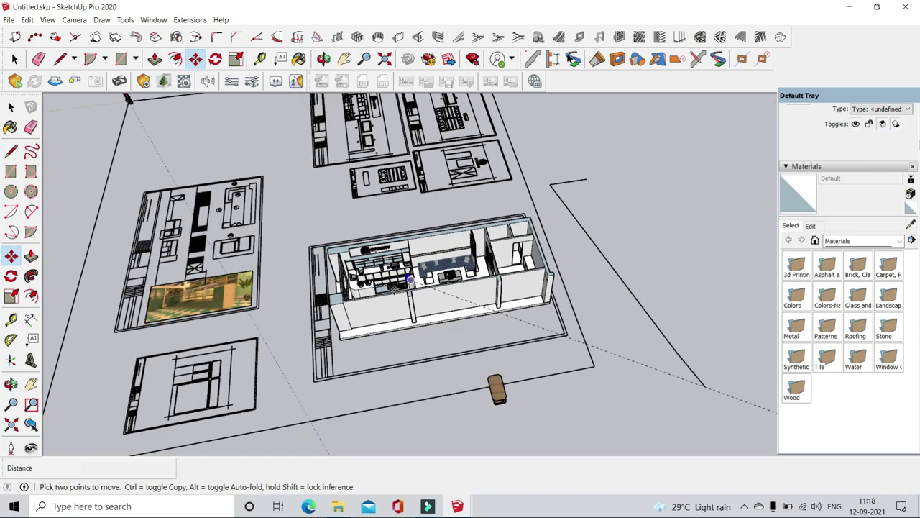
{"action": "scroll", "coordinate": [408, 280], "scroll_direction": "up", "scroll_amount": 2}
{"action": "scroll", "coordinate": [409, 282], "scroll_direction": "up", "scroll_amount": 4}
{"action": "scroll", "coordinate": [431, 302], "scroll_direction": "up", "scroll_amount": 4}
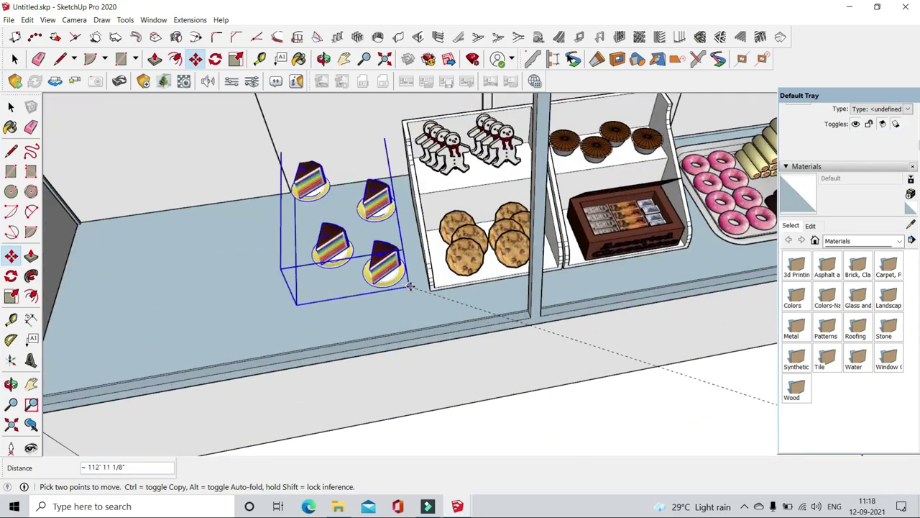
{"action": "scroll", "coordinate": [461, 314], "scroll_direction": "up", "scroll_amount": 2}
{"action": "scroll", "coordinate": [461, 314], "scroll_direction": "down", "scroll_amount": 3}
{"action": "key", "text": "ctrl"}
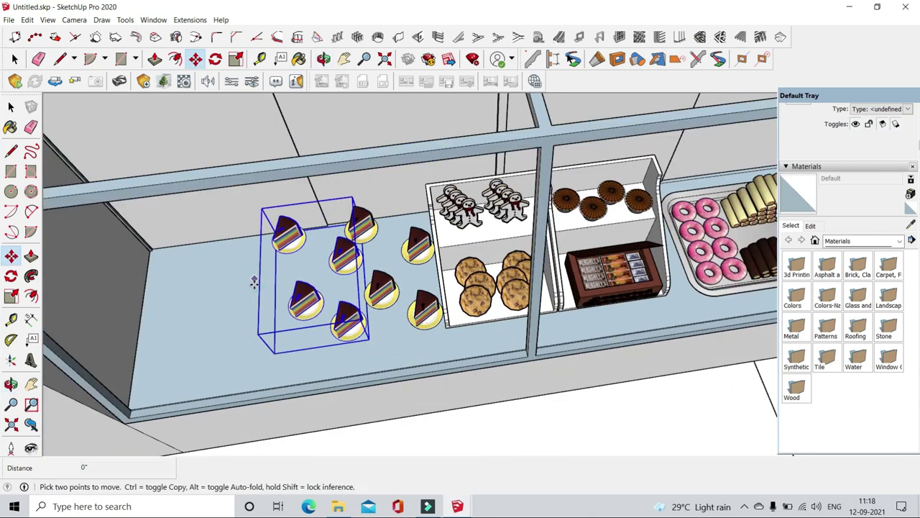
{"action": "key", "text": "space"}
- Arrange the copied slices into a row of four beside the cookie bins
{"action": "scroll", "coordinate": [386, 308], "scroll_direction": "down", "scroll_amount": 3}
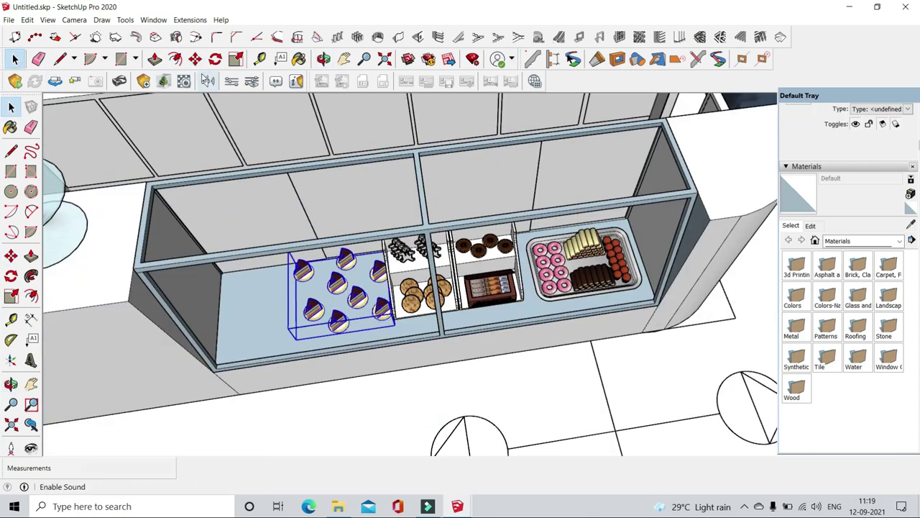
{"action": "key", "text": "space"}
{"action": "scroll", "coordinate": [216, 273], "scroll_direction": "up", "scroll_amount": 4}
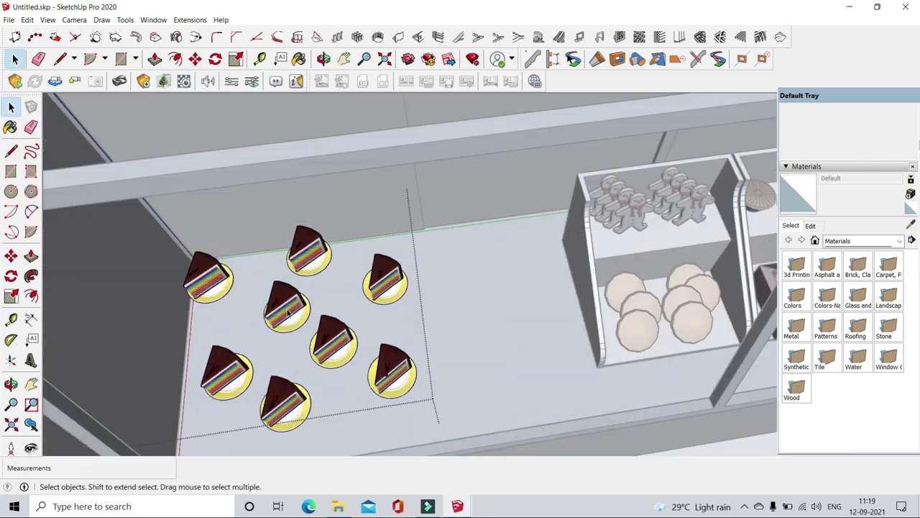
{"action": "scroll", "coordinate": [286, 306], "scroll_direction": "up", "scroll_amount": 2}
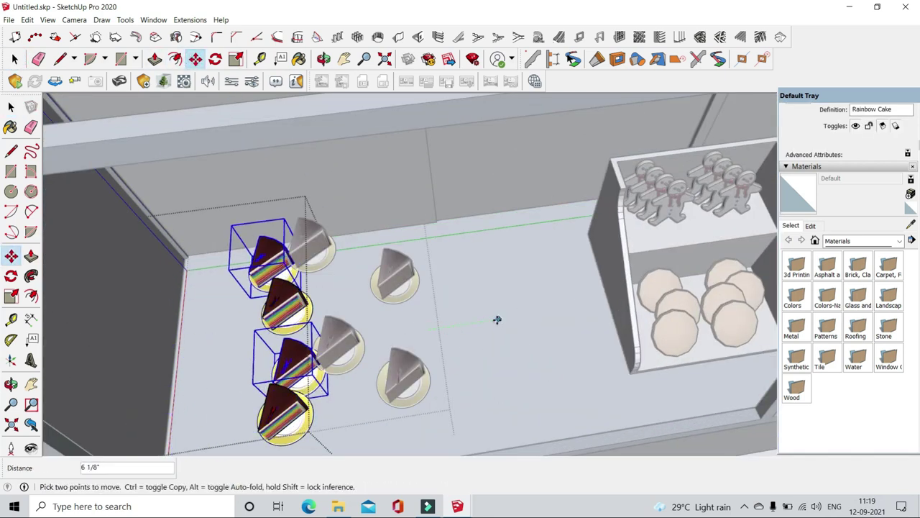
{"action": "key", "text": "space"}
{"action": "scroll", "coordinate": [471, 331], "scroll_direction": "up", "scroll_amount": 3}
{"action": "key", "text": "m"}
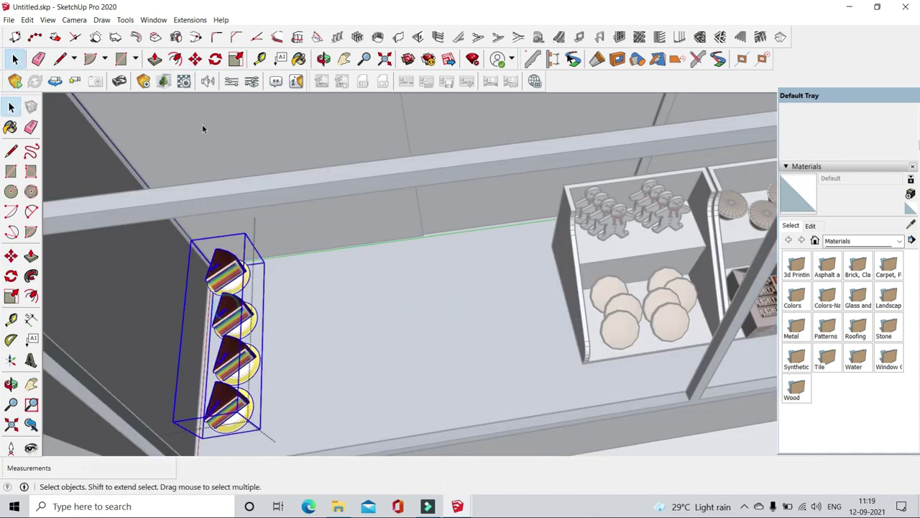
{"action": "key", "text": "space"}
- Move the cup tray onto the shelf by the tea area
{"action": "middle_click_drag", "start_coordinate": [109, 113], "coordinate": [503, 288]}
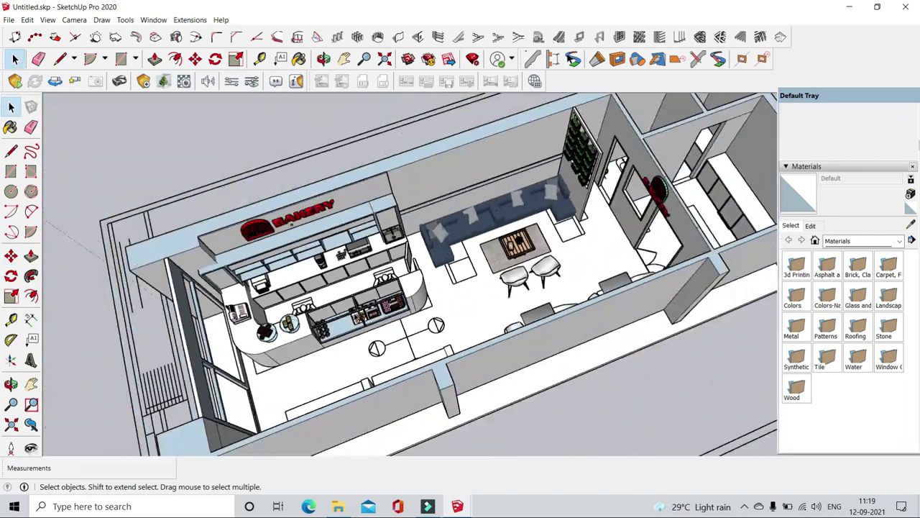
{"action": "scroll", "coordinate": [623, 320], "scroll_direction": "down", "scroll_amount": 10}
{"action": "scroll", "coordinate": [623, 320], "scroll_direction": "up", "scroll_amount": 10}
{"action": "middle_click_drag", "start_coordinate": [623, 321], "coordinate": [288, 325]}
{"action": "scroll", "coordinate": [272, 325], "scroll_direction": "up", "scroll_amount": 3}
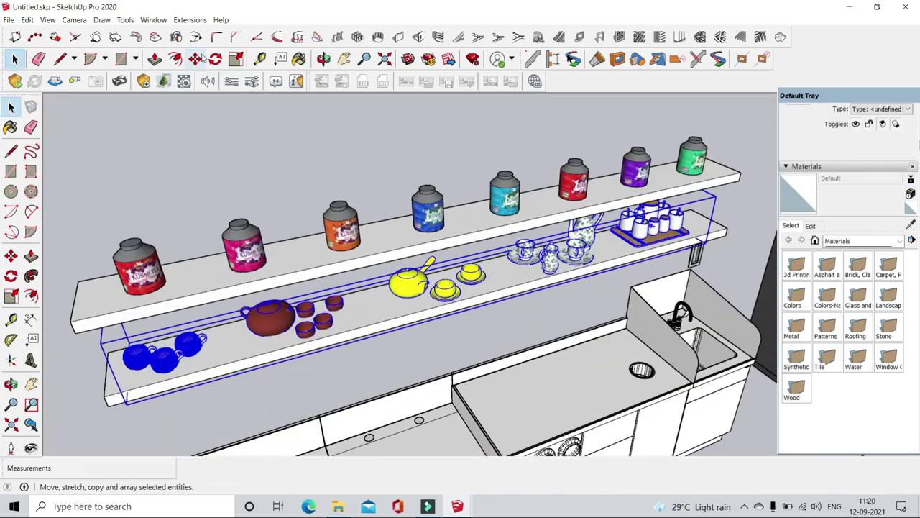
{"action": "left_click", "coordinate": [11, 256]}
{"action": "scroll", "coordinate": [431, 287], "scroll_direction": "down", "scroll_amount": 10}
{"action": "scroll", "coordinate": [432, 288], "scroll_direction": "up", "scroll_amount": 3}
{"action": "scroll", "coordinate": [301, 273], "scroll_direction": "up", "scroll_amount": 10}
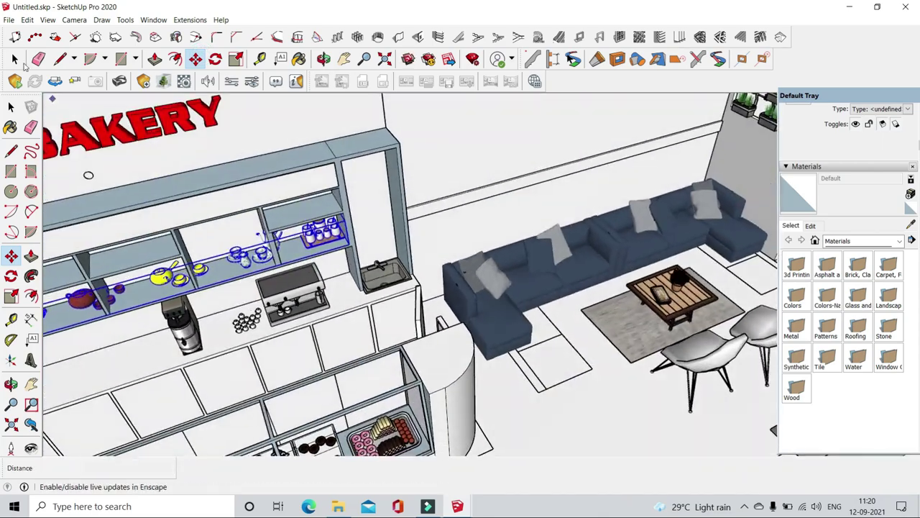
{"action": "left_click", "coordinate": [327, 239]}
{"action": "key", "text": "space"}
- Nudge the cup tray into position and enlarge it to fit the shelf
{"action": "left_click", "coordinate": [327, 240]}
{"action": "key", "text": "m"}
{"action": "scroll", "coordinate": [360, 259], "scroll_direction": "up", "scroll_amount": 3}
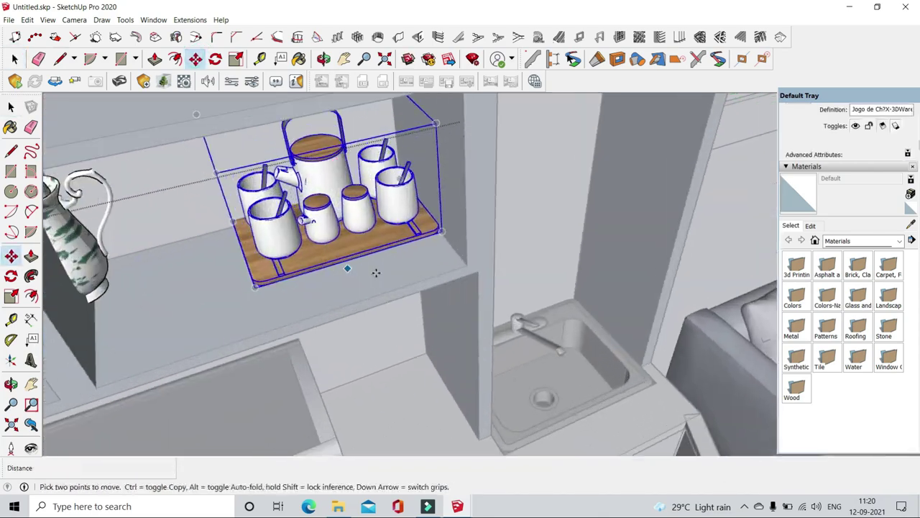
{"action": "left_click", "coordinate": [367, 278]}
{"action": "left_click", "coordinate": [236, 59]}
{"action": "scroll", "coordinate": [256, 117], "scroll_direction": "down", "scroll_amount": 4}
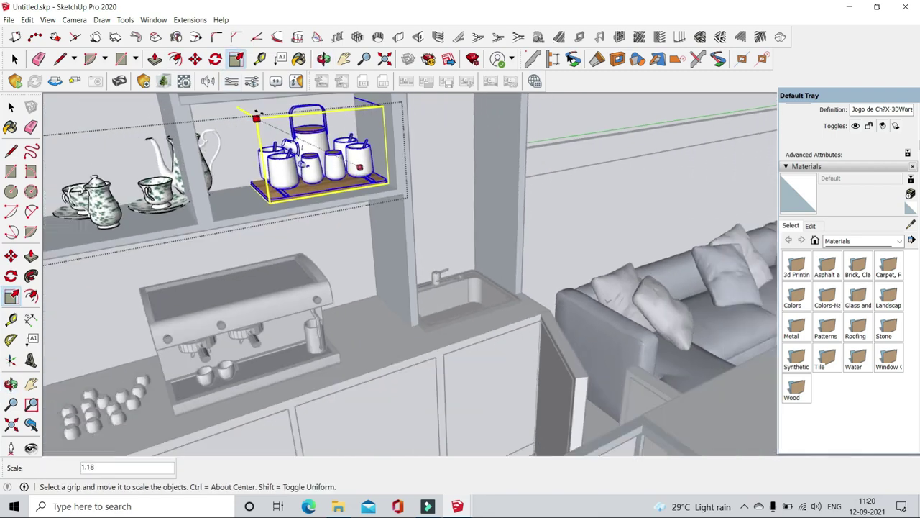
{"action": "left_click", "coordinate": [196, 59]}
{"action": "scroll", "coordinate": [331, 239], "scroll_direction": "up", "scroll_amount": 3}
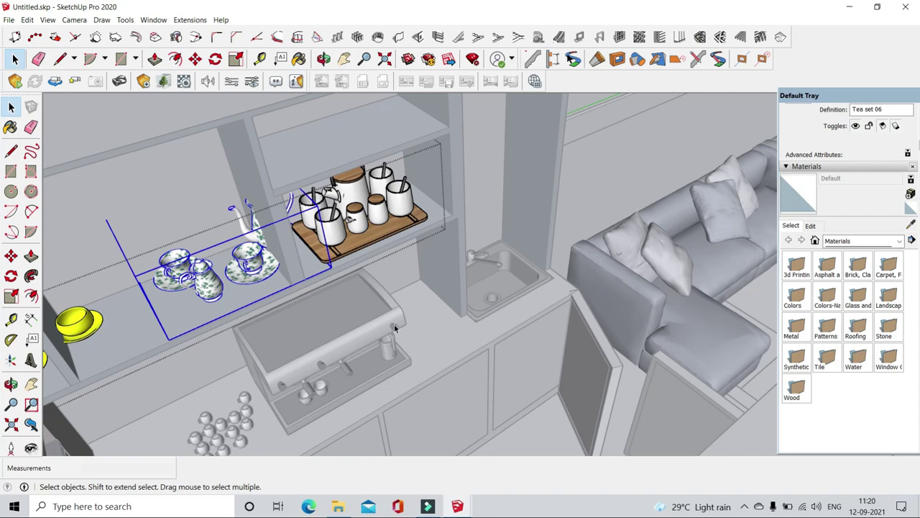
- Move the tea set into the back room
{"action": "key", "text": "m"}
{"action": "scroll", "coordinate": [331, 330], "scroll_direction": "up", "scroll_amount": 3}
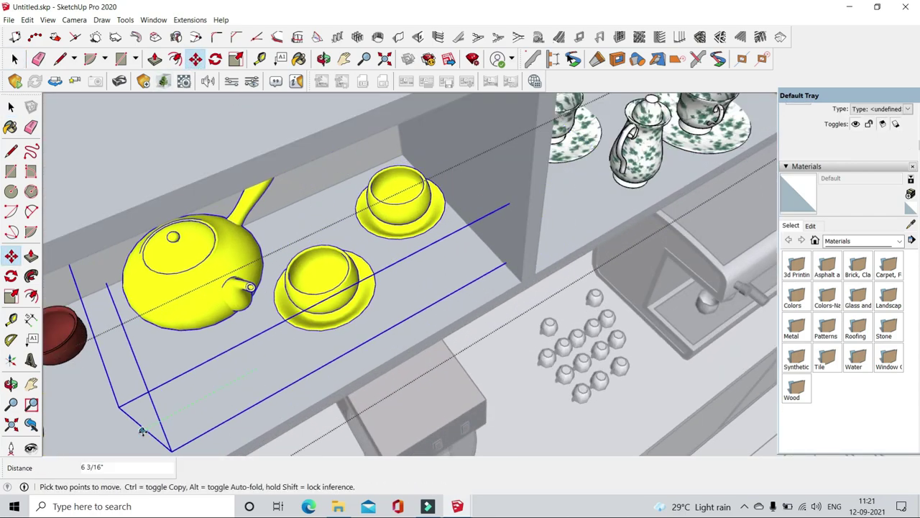
{"action": "key", "text": "space"}
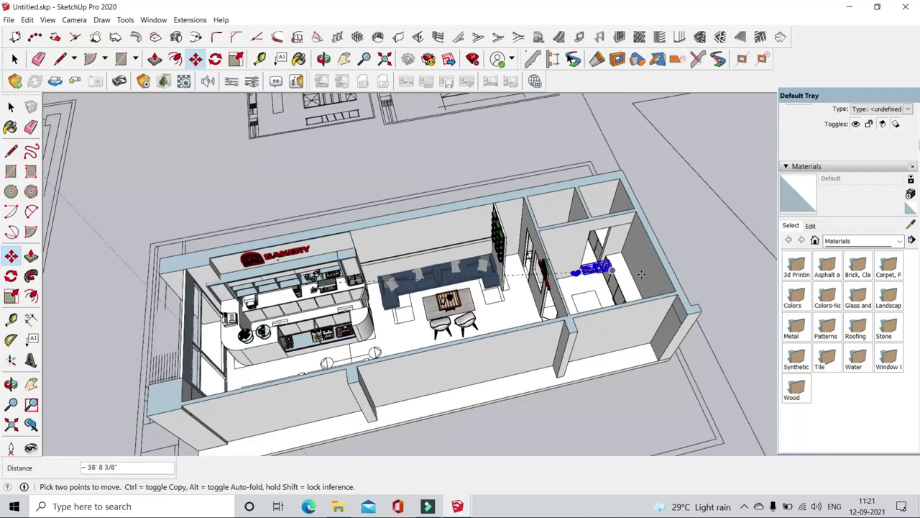
{"action": "key", "text": "space"}
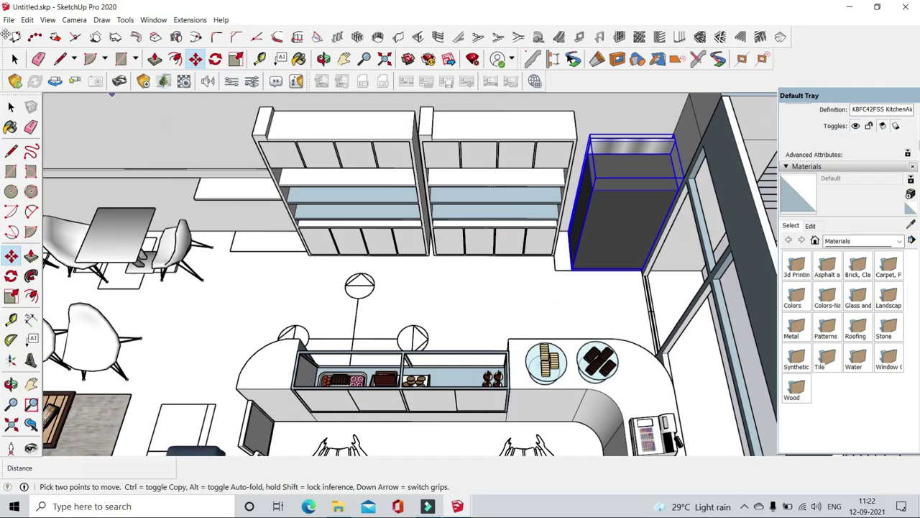
- Resize the fridge and shift it into the corner beside the shelving
{"action": "right_click", "coordinate": [653, 197]}
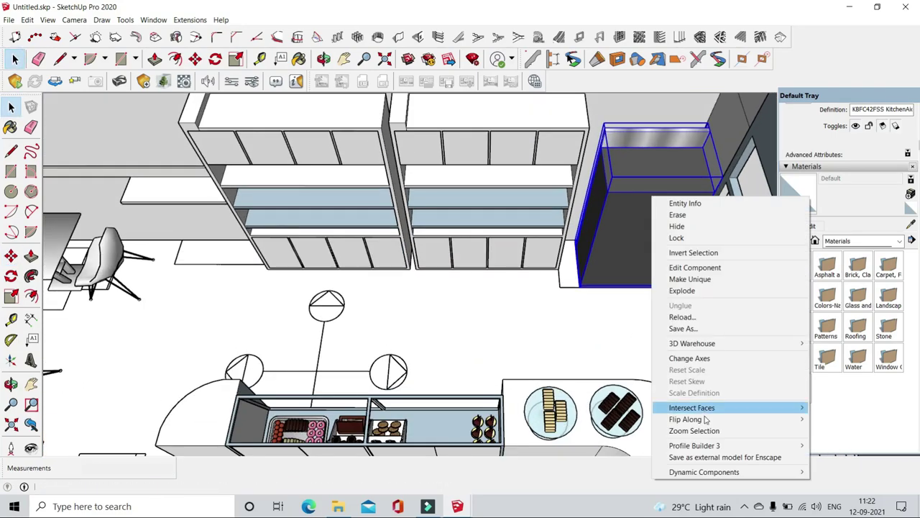
{"action": "key", "text": "Escape"}
{"action": "key", "text": "s"}
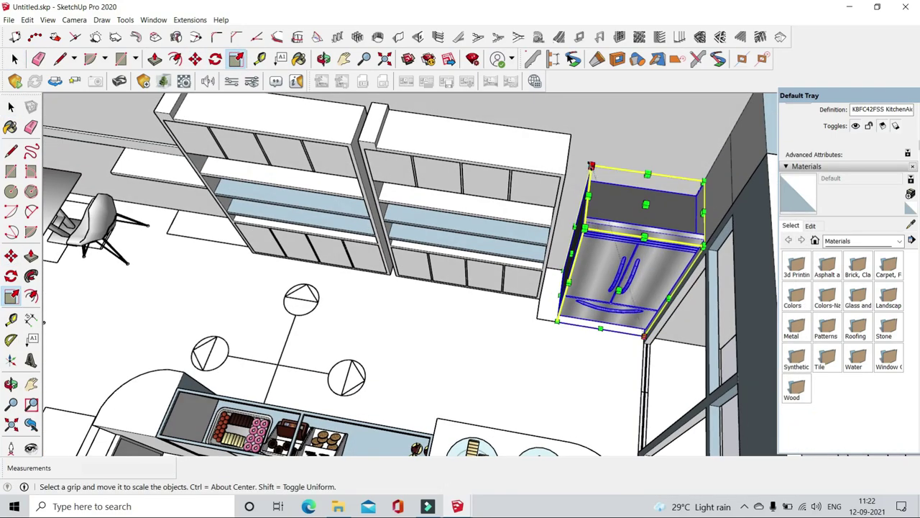
{"action": "key", "text": "m"}
{"action": "left_click", "coordinate": [543, 283]}
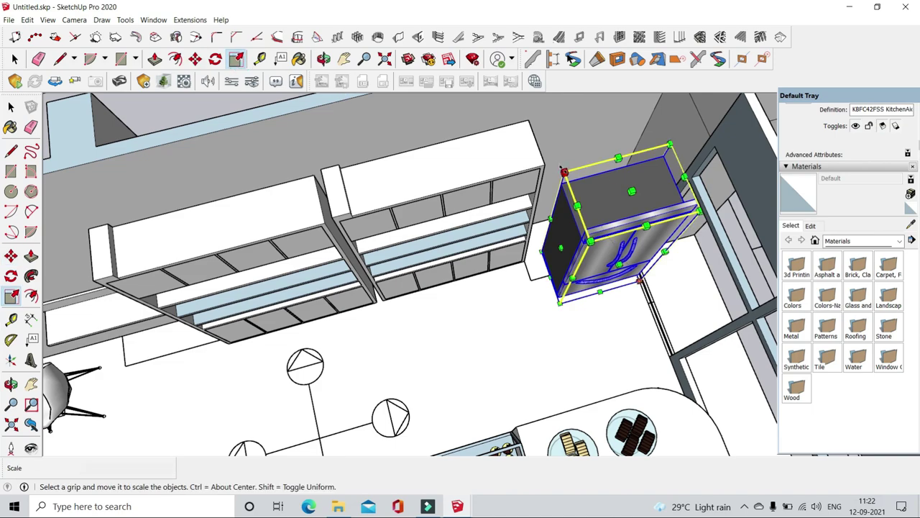
{"action": "middle_click_drag", "start_coordinate": [563, 171], "coordinate": [503, 216]}
{"action": "key", "text": "m"}
{"action": "scroll", "coordinate": [585, 155], "scroll_direction": "up", "scroll_amount": 3}
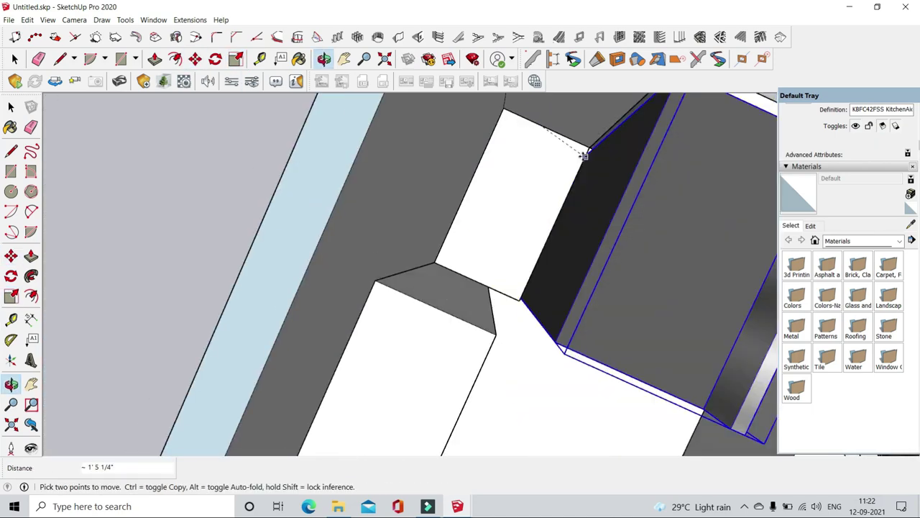
{"action": "scroll", "coordinate": [585, 155], "scroll_direction": "down", "scroll_amount": 5}
{"action": "key", "text": "s"}
{"action": "mouse_move", "coordinate": [455, 192]}
{"action": "middle_mouse_down"}
{"action": "mouse_move", "coordinate": [512, 196]}
{"action": "mouse_move", "coordinate": [560, 219]}
{"action": "middle_mouse_up"}
{"action": "scroll", "coordinate": [489, 302], "scroll_direction": "down", "scroll_amount": 3}
{"action": "mouse_move", "coordinate": [489, 302]}
{"action": "middle_mouse_down"}
{"action": "mouse_move", "coordinate": [383, 358]}
{"action": "mouse_move", "coordinate": [493, 175]}
{"action": "mouse_move", "coordinate": [430, 320]}
{"action": "middle_mouse_up"}
{"action": "key", "text": "space"}
- Move the wooden table inside the back room
{"action": "left_click", "coordinate": [494, 175]}
{"action": "key", "text": "m"}
{"action": "scroll", "coordinate": [596, 319], "scroll_direction": "up", "scroll_amount": 5}
{"action": "left_click", "coordinate": [320, 259]}
{"action": "key", "text": "space"}
{"action": "scroll", "coordinate": [529, 192], "scroll_direction": "down", "scroll_amount": 5}
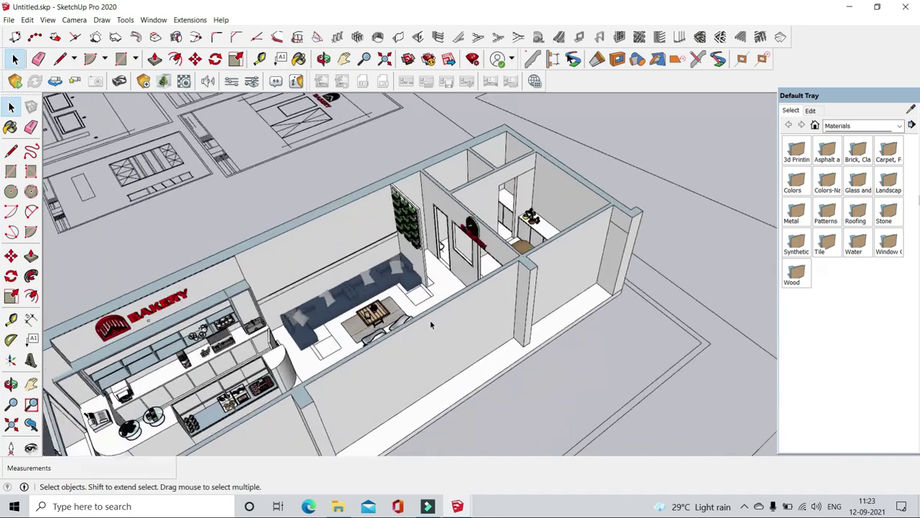
- Select the green tea can on the counter and orbit around the building
{"action": "scroll", "coordinate": [430, 320], "scroll_direction": "down", "scroll_amount": 4}
{"action": "scroll", "coordinate": [475, 397], "scroll_direction": "up", "scroll_amount": 6}
{"action": "scroll", "coordinate": [475, 397], "scroll_direction": "up", "scroll_amount": 5}
{"action": "middle_click_drag", "start_coordinate": [474, 396], "coordinate": [626, 275]}
{"action": "scroll", "coordinate": [626, 276], "scroll_direction": "down", "scroll_amount": 3}
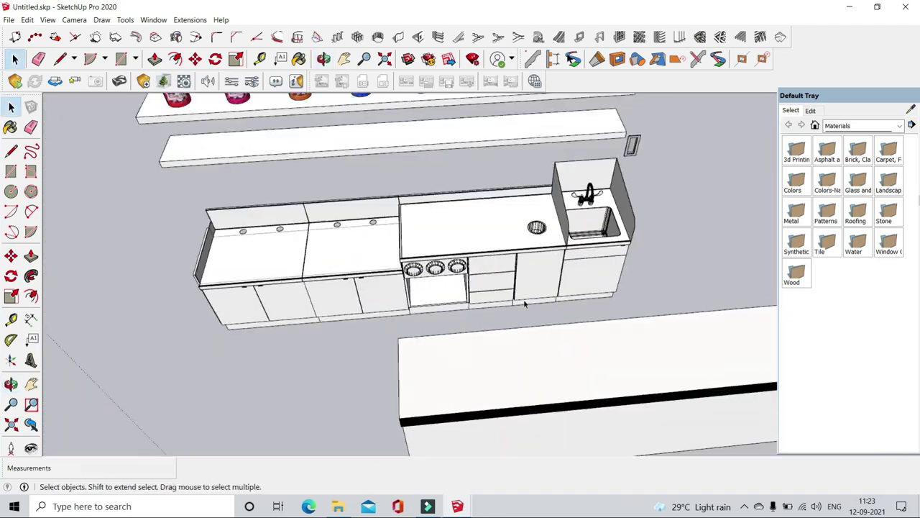
{"action": "scroll", "coordinate": [522, 304], "scroll_direction": "up", "scroll_amount": 5}
{"action": "scroll", "coordinate": [642, 213], "scroll_direction": "down", "scroll_amount": 5}
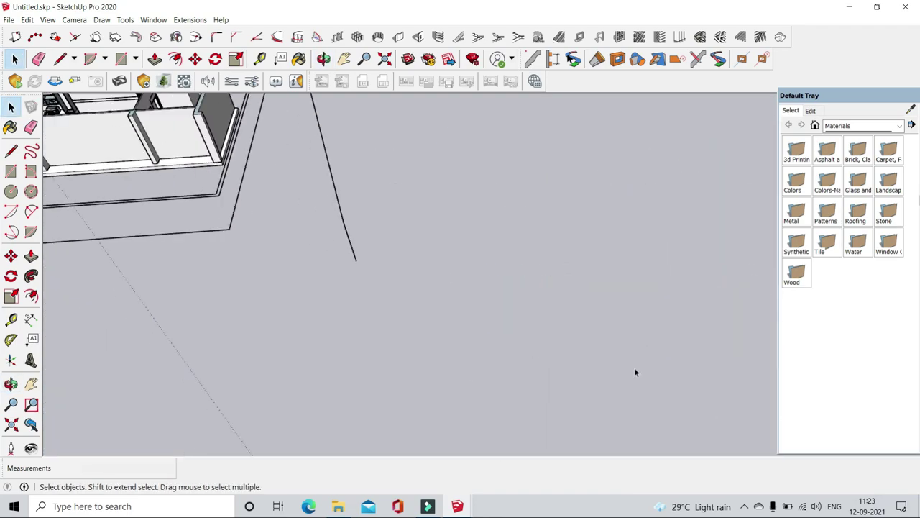
{"action": "middle_click_drag", "start_coordinate": [597, 338], "coordinate": [547, 309]}
{"action": "scroll", "coordinate": [546, 310], "scroll_direction": "up", "scroll_amount": 3}
{"action": "scroll", "coordinate": [547, 309], "scroll_direction": "down", "scroll_amount": 4}
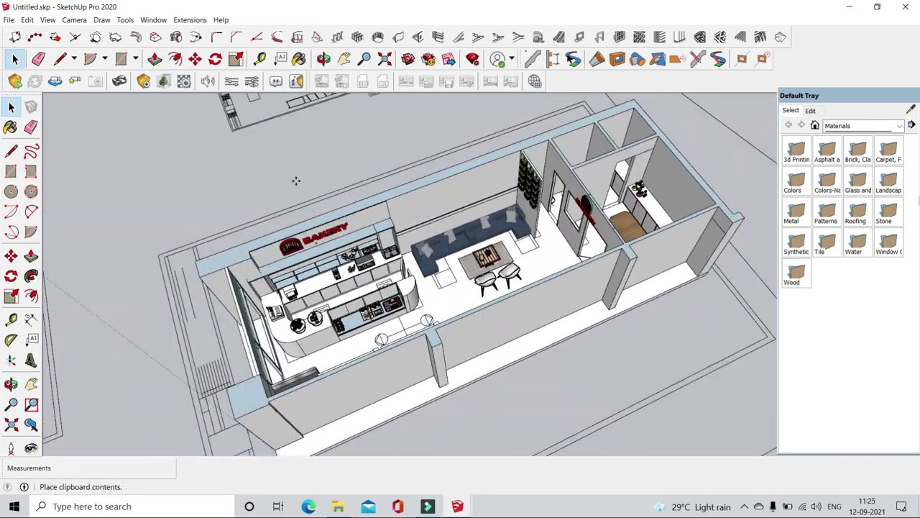
{"action": "scroll", "coordinate": [460, 309], "scroll_direction": "up", "scroll_amount": 5}
{"action": "scroll", "coordinate": [460, 309], "scroll_direction": "up", "scroll_amount": 5}
- Move the syrup-bottle crate up onto the top of the back shelf
{"action": "left_click", "coordinate": [360, 258]}
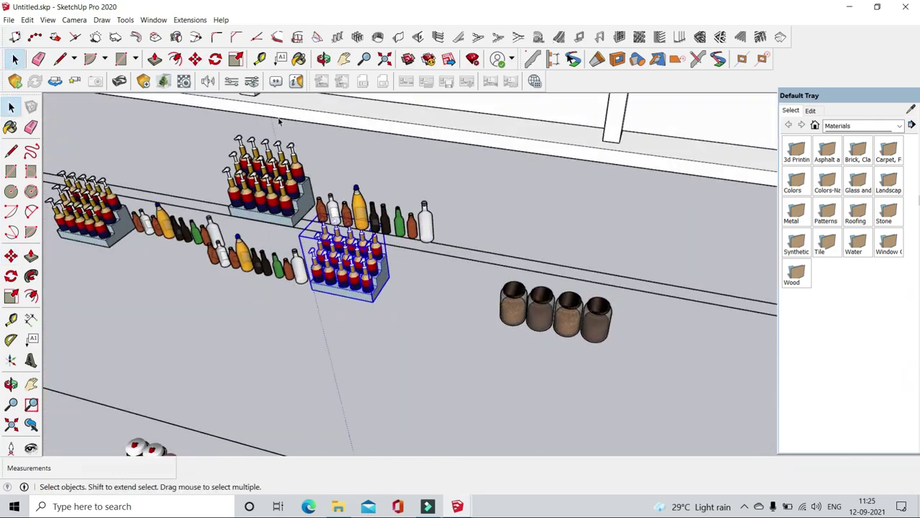
{"action": "key", "text": "m"}
{"action": "left_click", "coordinate": [395, 287]}
{"action": "scroll", "coordinate": [431, 345], "scroll_direction": "down", "scroll_amount": 5}
{"action": "scroll", "coordinate": [425, 195], "scroll_direction": "up", "scroll_amount": 4}
{"action": "scroll", "coordinate": [435, 183], "scroll_direction": "up", "scroll_amount": 2}
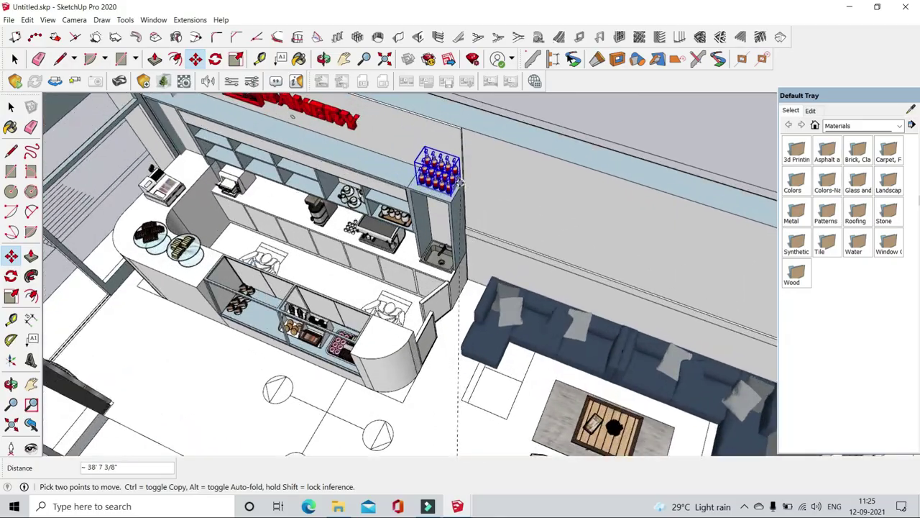
{"action": "scroll", "coordinate": [464, 204], "scroll_direction": "up", "scroll_amount": 1}
{"action": "scroll", "coordinate": [463, 203], "scroll_direction": "down", "scroll_amount": 5}
{"action": "scroll", "coordinate": [464, 203], "scroll_direction": "up", "scroll_amount": 5}
{"action": "scroll", "coordinate": [467, 173], "scroll_direction": "down", "scroll_amount": 4}
{"action": "scroll", "coordinate": [472, 133], "scroll_direction": "down", "scroll_amount": 1}
{"action": "scroll", "coordinate": [472, 133], "scroll_direction": "up", "scroll_amount": 5}
{"action": "scroll", "coordinate": [489, 158], "scroll_direction": "up", "scroll_amount": 2}
{"action": "scroll", "coordinate": [503, 180], "scroll_direction": "down", "scroll_amount": 1}
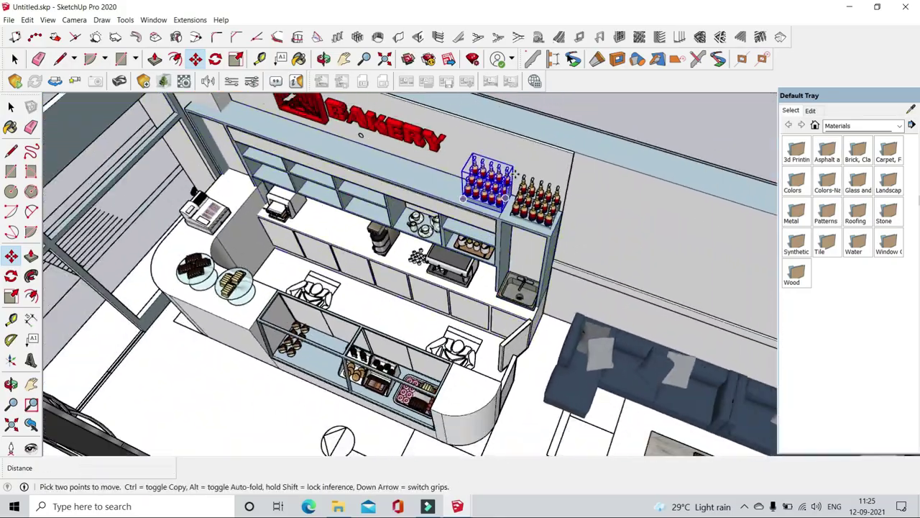
{"action": "scroll", "coordinate": [509, 185], "scroll_direction": "up", "scroll_amount": 2}
{"action": "scroll", "coordinate": [509, 186], "scroll_direction": "down", "scroll_amount": 1}
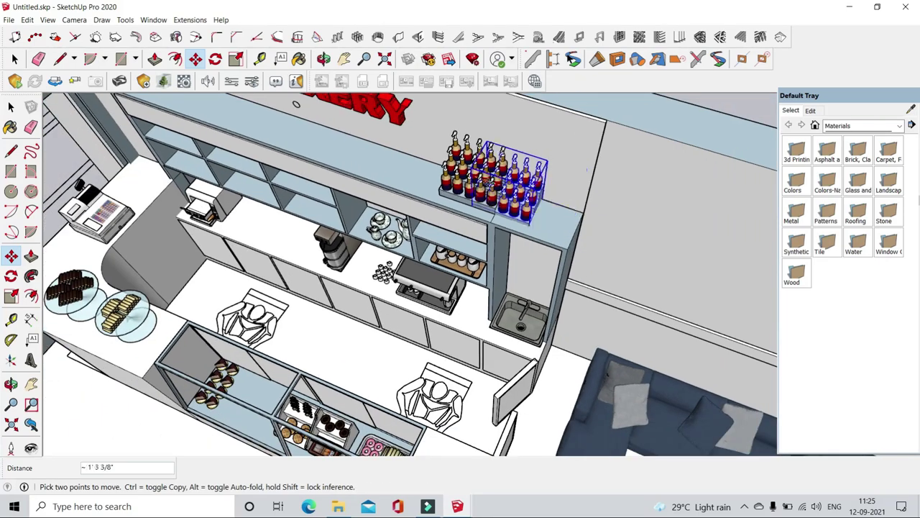
{"action": "scroll", "coordinate": [507, 186], "scroll_direction": "down", "scroll_amount": 2}
{"action": "scroll", "coordinate": [351, 213], "scroll_direction": "down", "scroll_amount": 5}
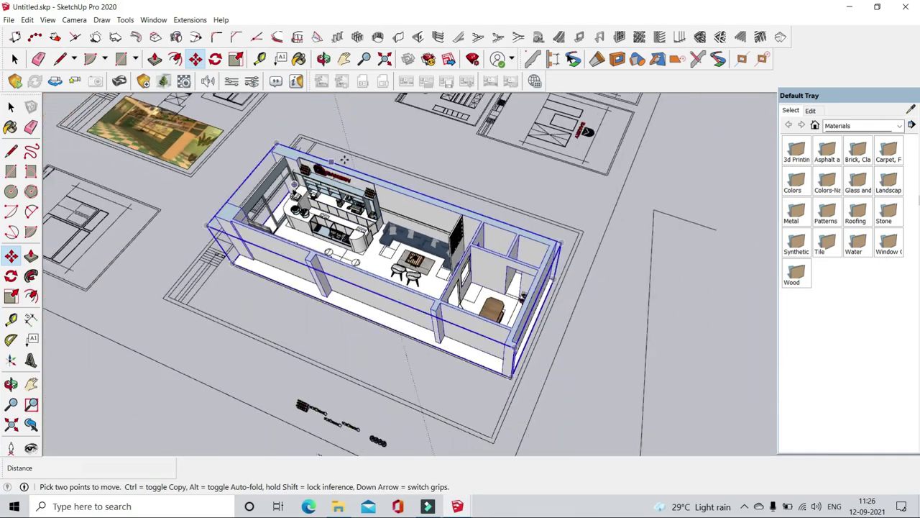
{"action": "scroll", "coordinate": [388, 399], "scroll_direction": "up", "scroll_amount": 6}
- Move the row of bottles onto the cubby shelf above the counter
{"action": "middle_click_drag", "start_coordinate": [77, 142], "coordinate": [381, 370]}
{"action": "key", "text": "space"}
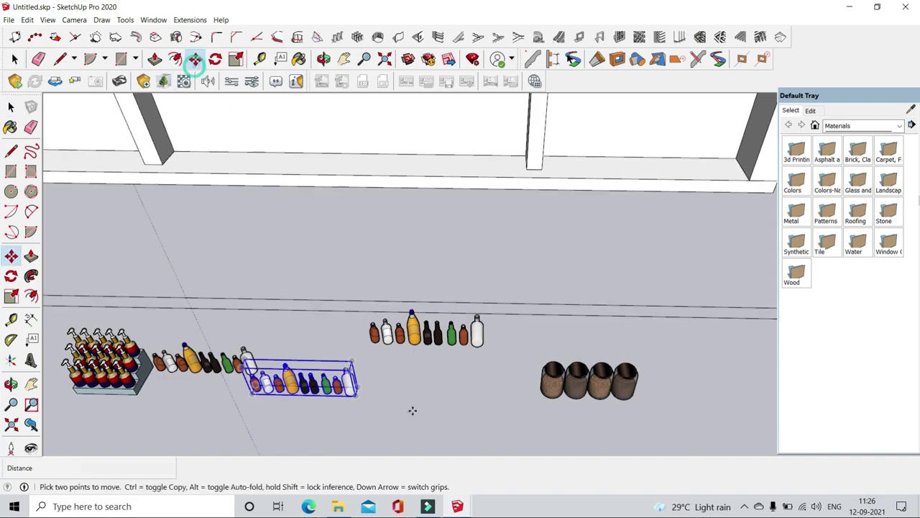
{"action": "left_click", "coordinate": [413, 410]}
{"action": "scroll", "coordinate": [412, 410], "scroll_direction": "up", "scroll_amount": 5}
{"action": "scroll", "coordinate": [493, 370], "scroll_direction": "down", "scroll_amount": 4}
{"action": "scroll", "coordinate": [496, 359], "scroll_direction": "down", "scroll_amount": 4}
{"action": "scroll", "coordinate": [334, 107], "scroll_direction": "up", "scroll_amount": 6}
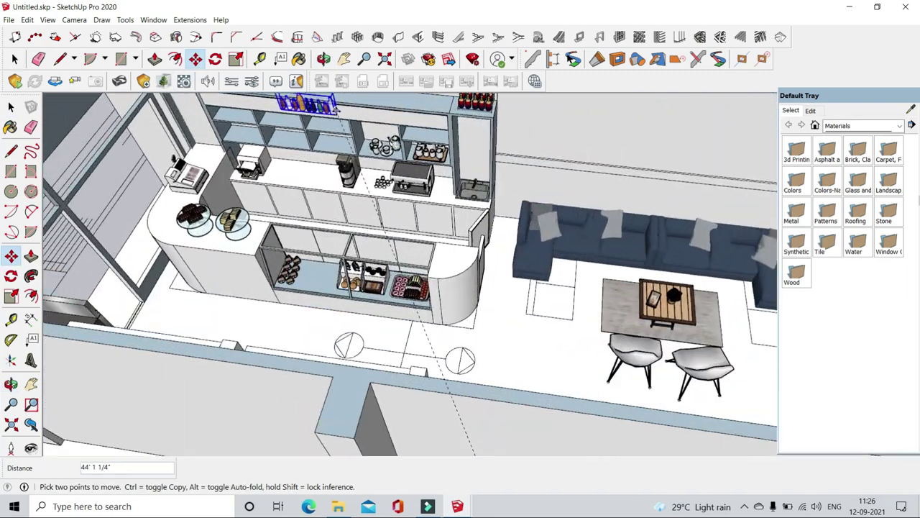
{"action": "scroll", "coordinate": [335, 108], "scroll_direction": "up", "scroll_amount": 4}
{"action": "middle_click_drag", "start_coordinate": [335, 107], "coordinate": [417, 165]}
- Finish the bottle move and orbit out to view the whole building
{"action": "key", "text": "space"}
{"action": "scroll", "coordinate": [288, 216], "scroll_direction": "down", "scroll_amount": 3}
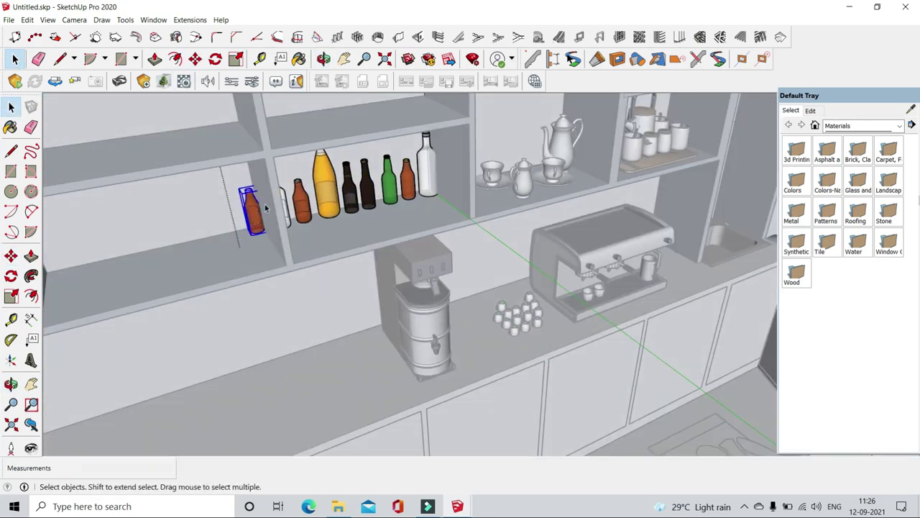
{"action": "scroll", "coordinate": [288, 216], "scroll_direction": "up", "scroll_amount": 3}
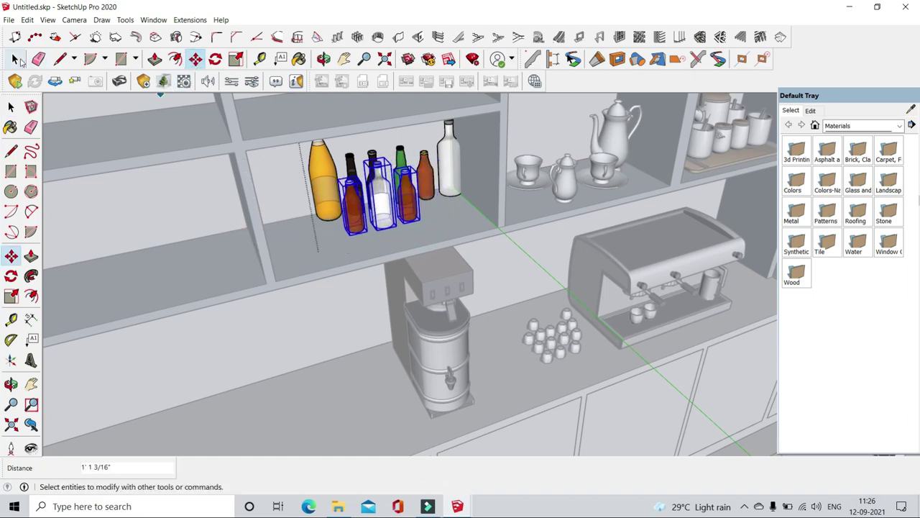
{"action": "key", "text": "Escape"}
{"action": "scroll", "coordinate": [291, 252], "scroll_direction": "down", "scroll_amount": 3}
{"action": "key", "text": "space"}
{"action": "scroll", "coordinate": [291, 253], "scroll_direction": "down", "scroll_amount": 5}
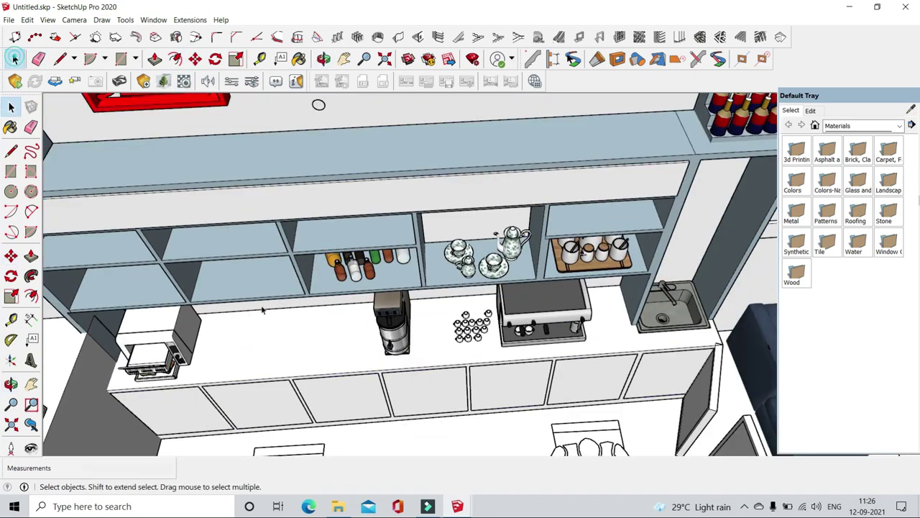
{"action": "middle_click_drag", "start_coordinate": [290, 252], "coordinate": [453, 266]}
{"action": "scroll", "coordinate": [453, 266], "scroll_direction": "down", "scroll_amount": 3}
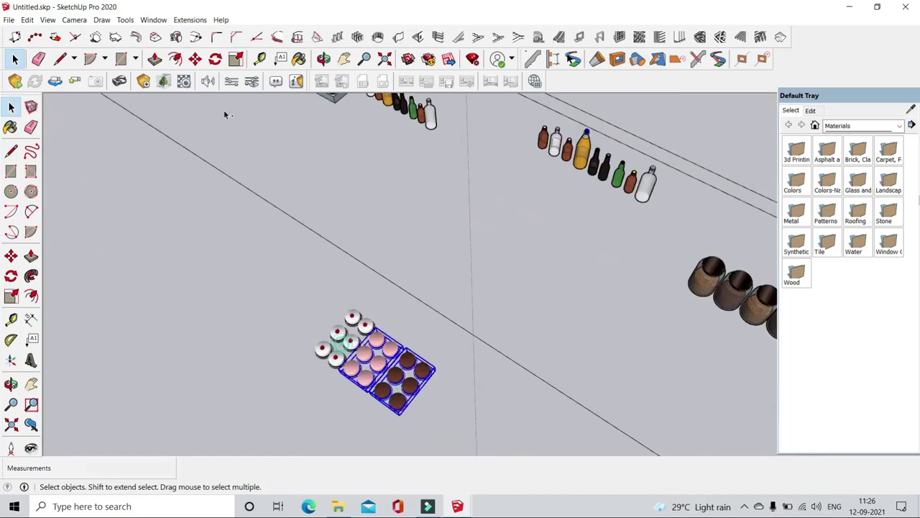
- Move the tray of cakes into the pastry display case
{"action": "left_click", "coordinate": [425, 407]}
{"action": "scroll", "coordinate": [424, 392], "scroll_direction": "down", "scroll_amount": 2}
{"action": "scroll", "coordinate": [452, 188], "scroll_direction": "up", "scroll_amount": 5}
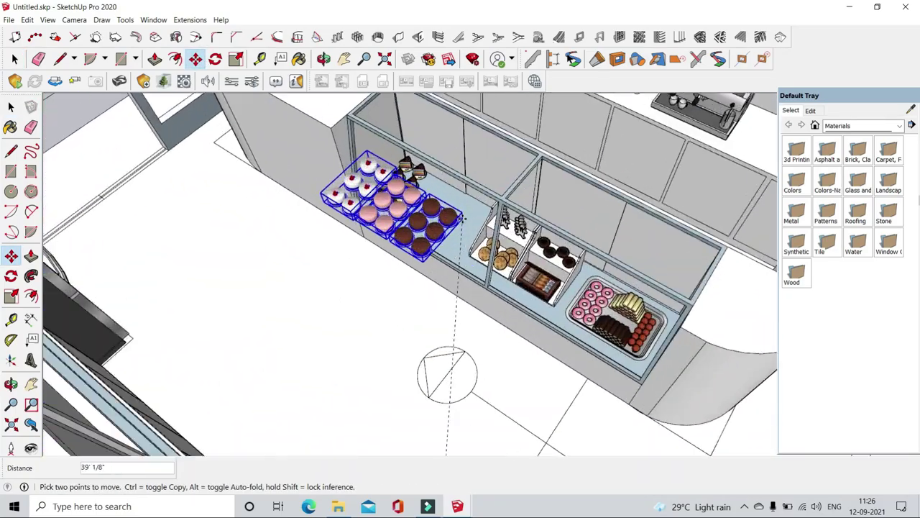
{"action": "middle_click_drag", "start_coordinate": [452, 187], "coordinate": [504, 216]}
{"action": "scroll", "coordinate": [503, 216], "scroll_direction": "up", "scroll_amount": 2}
{"action": "left_click", "coordinate": [628, 208]}
{"action": "key", "text": "space"}
- Select the three cake trays together and move them with Move (M)
{"action": "left_click_drag", "start_coordinate": [628, 209], "coordinate": [379, 335]}
{"action": "key", "text": "m"}
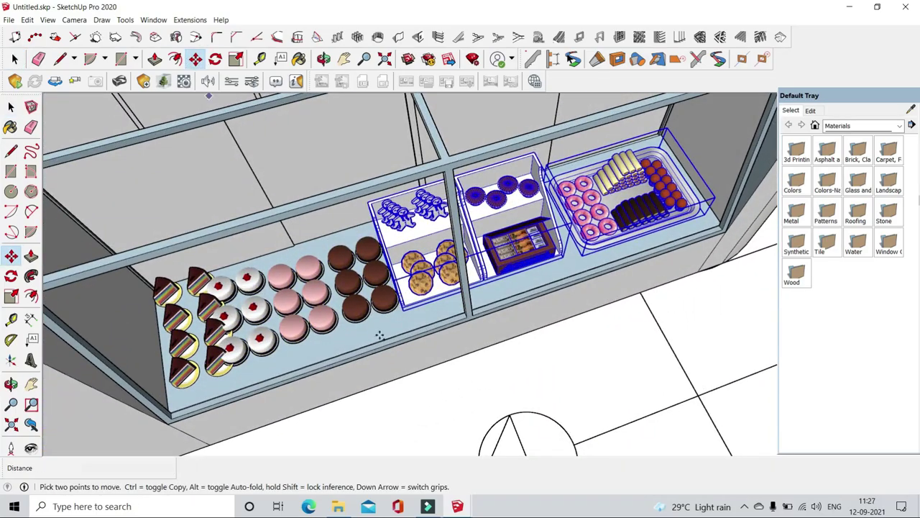
{"action": "left_click_drag", "start_coordinate": [299, 306], "coordinate": [216, 338]}
{"action": "key", "text": "m"}
{"action": "scroll", "coordinate": [303, 368], "scroll_direction": "up", "scroll_amount": 2}
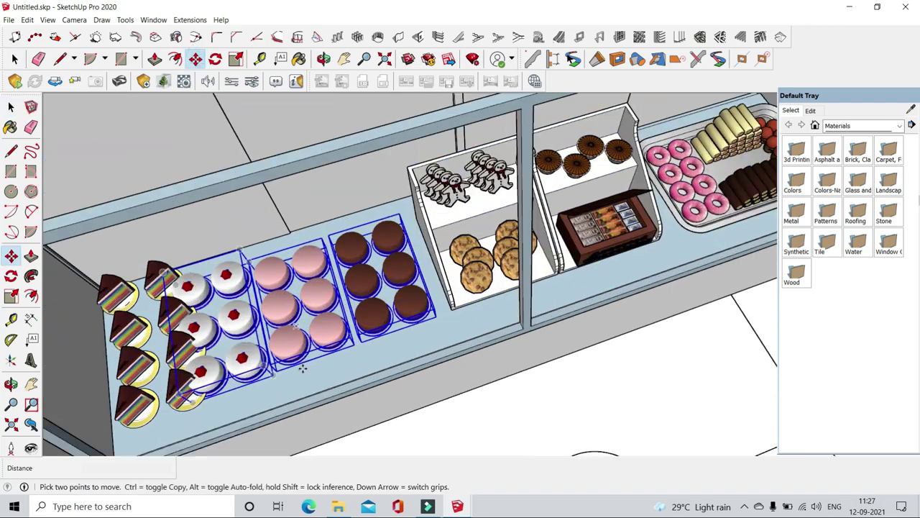
{"action": "key", "text": "space"}
{"action": "scroll", "coordinate": [333, 312], "scroll_direction": "down", "scroll_amount": 3}
{"action": "scroll", "coordinate": [333, 312], "scroll_direction": "down", "scroll_amount": 3}
{"action": "scroll", "coordinate": [431, 359], "scroll_direction": "down", "scroll_amount": 3}
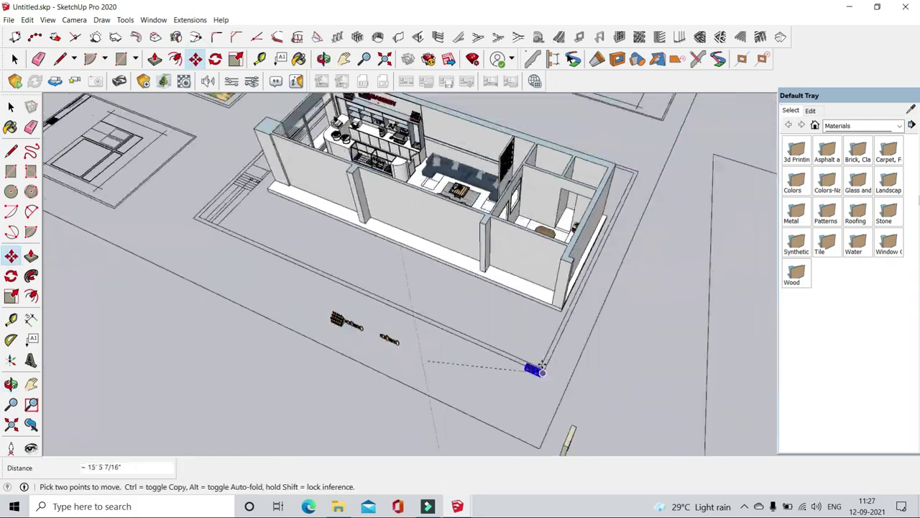
{"action": "scroll", "coordinate": [432, 288], "scroll_direction": "up", "scroll_amount": 3}
{"action": "scroll", "coordinate": [324, 252], "scroll_direction": "up", "scroll_amount": 3}
{"action": "scroll", "coordinate": [293, 262], "scroll_direction": "up", "scroll_amount": 2}
{"action": "scroll", "coordinate": [293, 263], "scroll_direction": "up", "scroll_amount": 2}
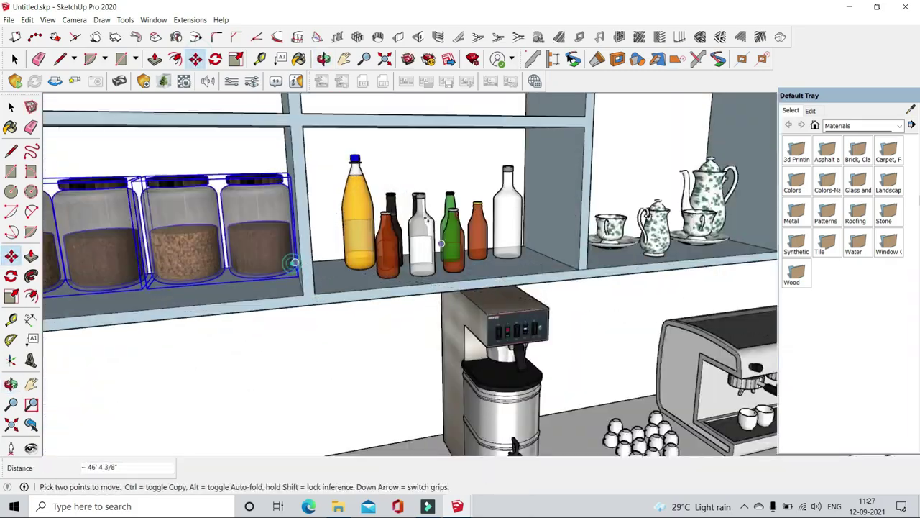
- Inspect the upper bottle shelf straight on, briefly opening its group for editing
{"action": "middle_click_drag", "start_coordinate": [293, 263], "coordinate": [324, 288]}
{"action": "scroll", "coordinate": [353, 365], "scroll_direction": "up", "scroll_amount": 2}
{"action": "scroll", "coordinate": [431, 350], "scroll_direction": "down", "scroll_amount": 2}
{"action": "middle_click_drag", "start_coordinate": [432, 350], "coordinate": [409, 260]}
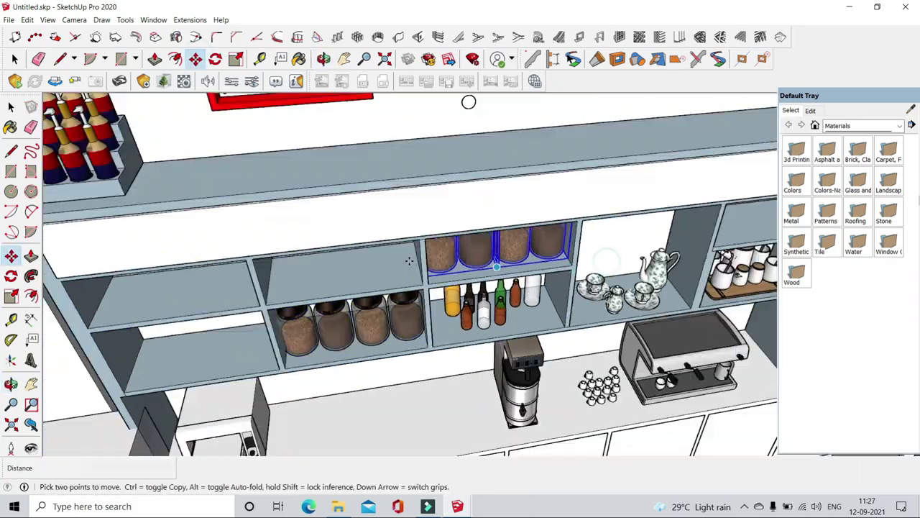
{"action": "key", "text": "space"}
{"action": "scroll", "coordinate": [468, 101], "scroll_direction": "down", "scroll_amount": 5}
{"action": "scroll", "coordinate": [469, 101], "scroll_direction": "down", "scroll_amount": 3}
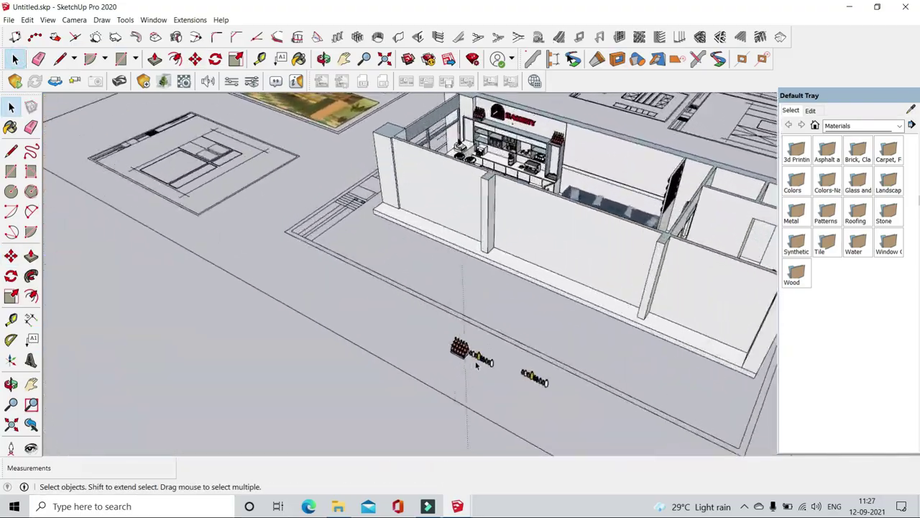
{"action": "scroll", "coordinate": [492, 379], "scroll_direction": "up", "scroll_amount": 5}
{"action": "scroll", "coordinate": [575, 324], "scroll_direction": "up", "scroll_amount": 3}
{"action": "scroll", "coordinate": [647, 287], "scroll_direction": "down", "scroll_amount": 2}
{"action": "scroll", "coordinate": [689, 250], "scroll_direction": "up", "scroll_amount": 2}
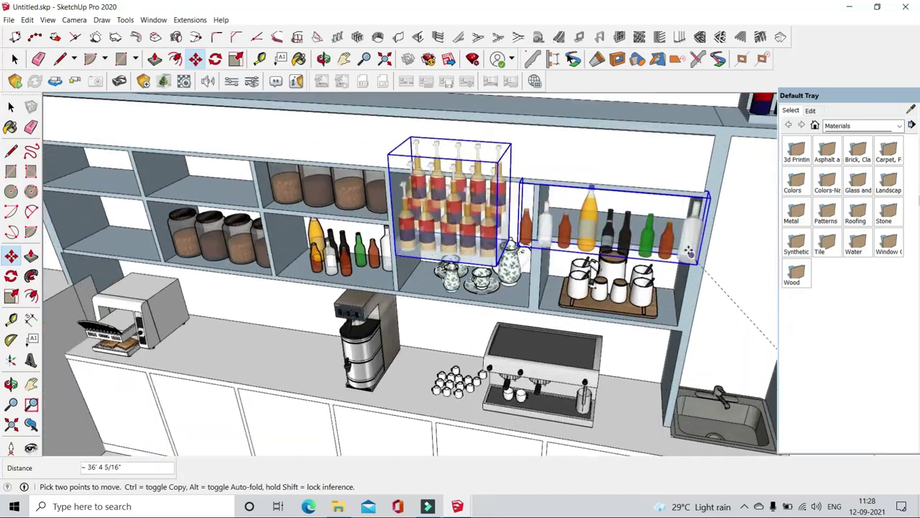
{"action": "scroll", "coordinate": [689, 251], "scroll_direction": "up", "scroll_amount": 3}
{"action": "scroll", "coordinate": [432, 216], "scroll_direction": "down", "scroll_amount": 1}
{"action": "middle_click_drag", "start_coordinate": [368, 232], "coordinate": [575, 216]}
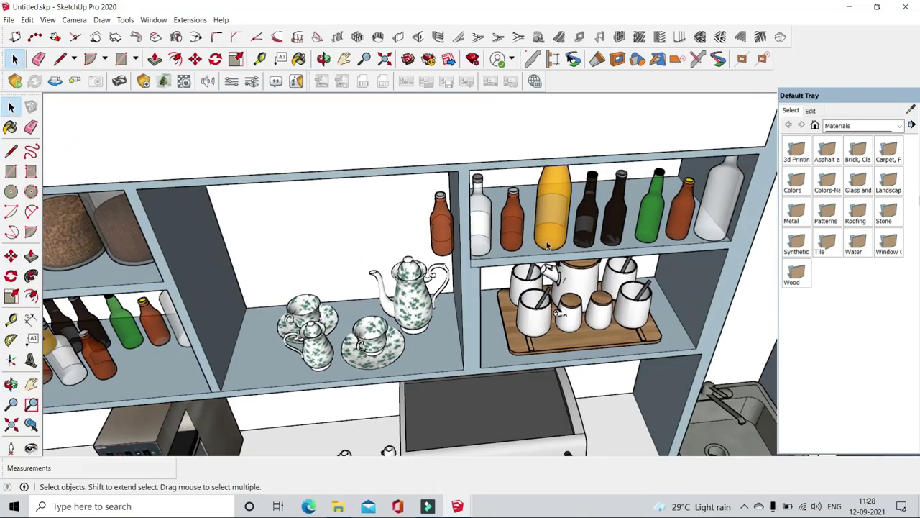
{"action": "double_click", "coordinate": [616, 214]}
{"action": "key", "text": "Escape"}
{"action": "scroll", "coordinate": [441, 196], "scroll_direction": "down", "scroll_amount": 3}
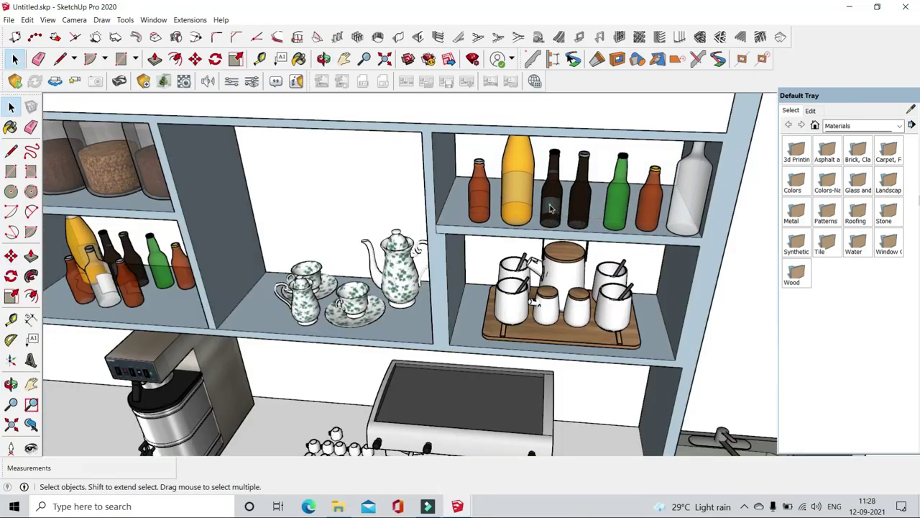
- Reset the bottle group's scale and flip it along the group's green axis
{"action": "middle_click_drag", "start_coordinate": [442, 196], "coordinate": [374, 237]}
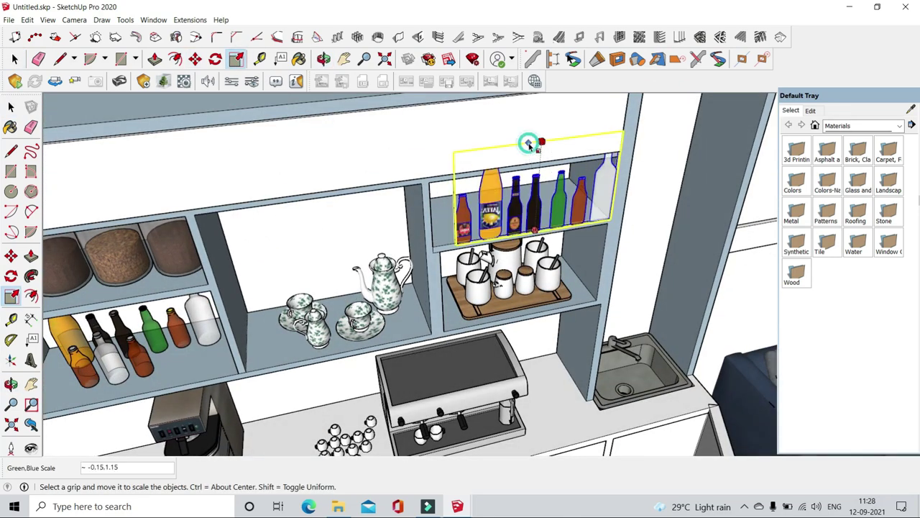
{"action": "middle_click_drag", "start_coordinate": [534, 153], "coordinate": [619, 216]}
{"action": "key", "text": "m"}
{"action": "scroll", "coordinate": [658, 235], "scroll_direction": "up", "scroll_amount": 4}
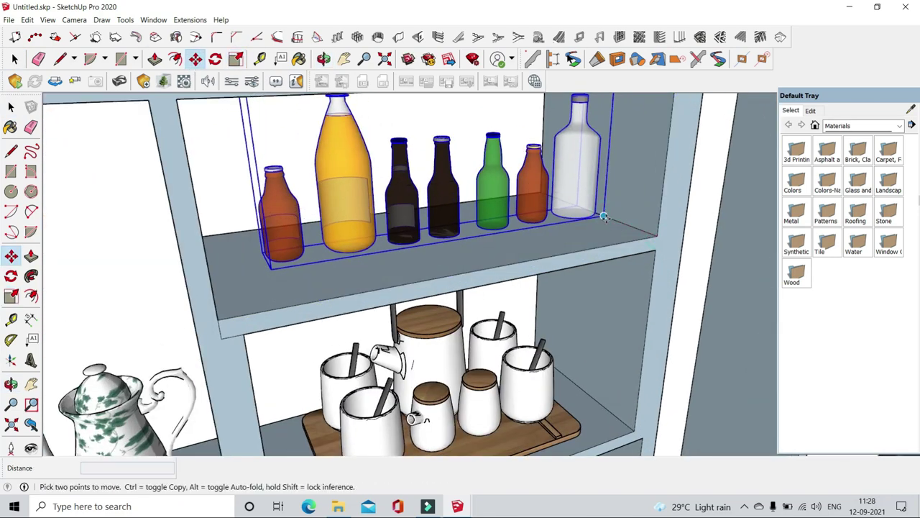
{"action": "left_click", "coordinate": [491, 314]}
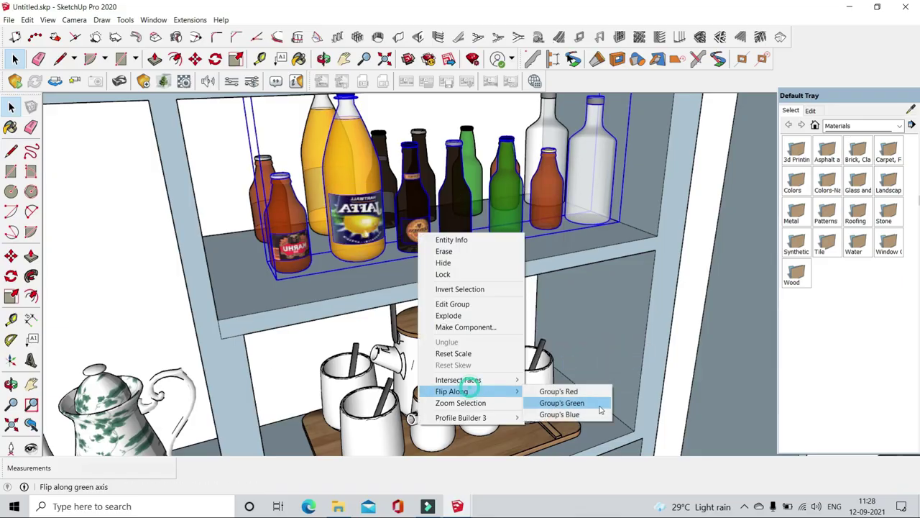
{"action": "left_click", "coordinate": [600, 410]}
{"action": "scroll", "coordinate": [149, 144], "scroll_direction": "down", "scroll_amount": 5}
{"action": "scroll", "coordinate": [345, 160], "scroll_direction": "down", "scroll_amount": 3}
- Orbit past the counter and building corners around to the front door
{"action": "middle_click_drag", "start_coordinate": [345, 160], "coordinate": [390, 195]}
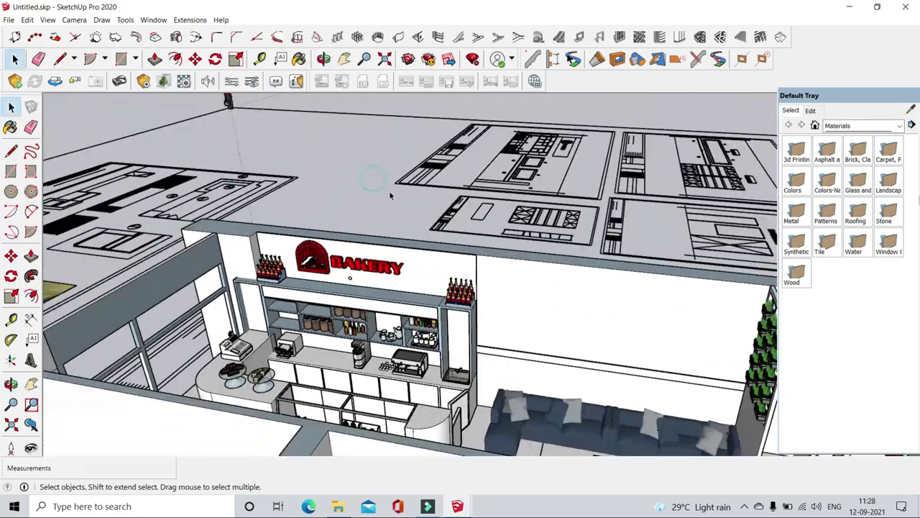
{"action": "scroll", "coordinate": [391, 196], "scroll_direction": "down", "scroll_amount": 6}
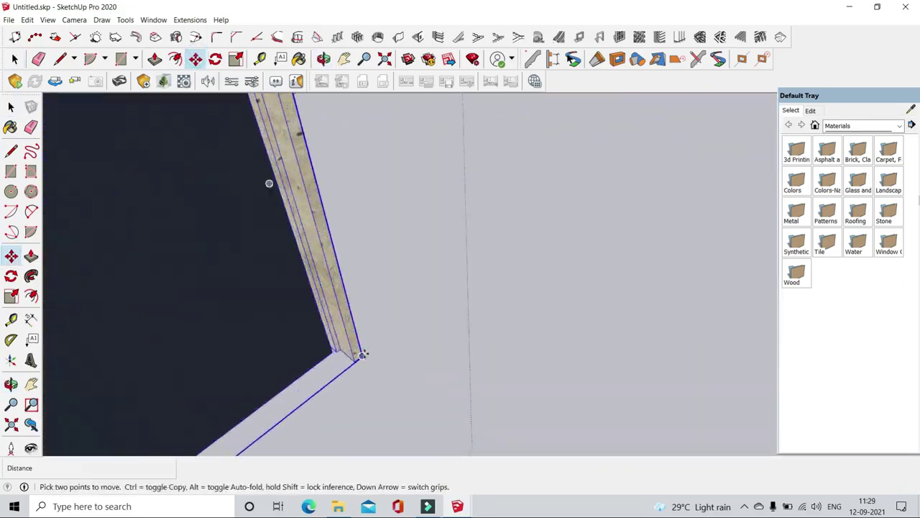
{"action": "scroll", "coordinate": [364, 353], "scroll_direction": "down", "scroll_amount": 8}
{"action": "middle_click_drag", "start_coordinate": [363, 354], "coordinate": [390, 222]}
{"action": "scroll", "coordinate": [391, 223], "scroll_direction": "up", "scroll_amount": 8}
{"action": "scroll", "coordinate": [426, 321], "scroll_direction": "up", "scroll_amount": 3}
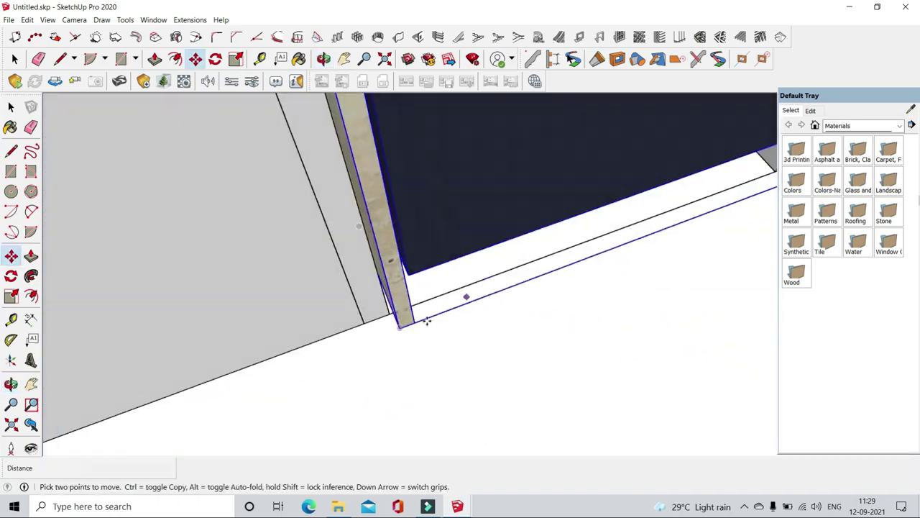
{"action": "scroll", "coordinate": [387, 313], "scroll_direction": "down", "scroll_amount": 5}
{"action": "middle_click_drag", "start_coordinate": [428, 319], "coordinate": [325, 218]}
- Resize the door with Scale (S) to fit its frame, then view it obliquely from above
{"action": "key", "text": "s"}
{"action": "scroll", "coordinate": [325, 218], "scroll_direction": "up", "scroll_amount": 5}
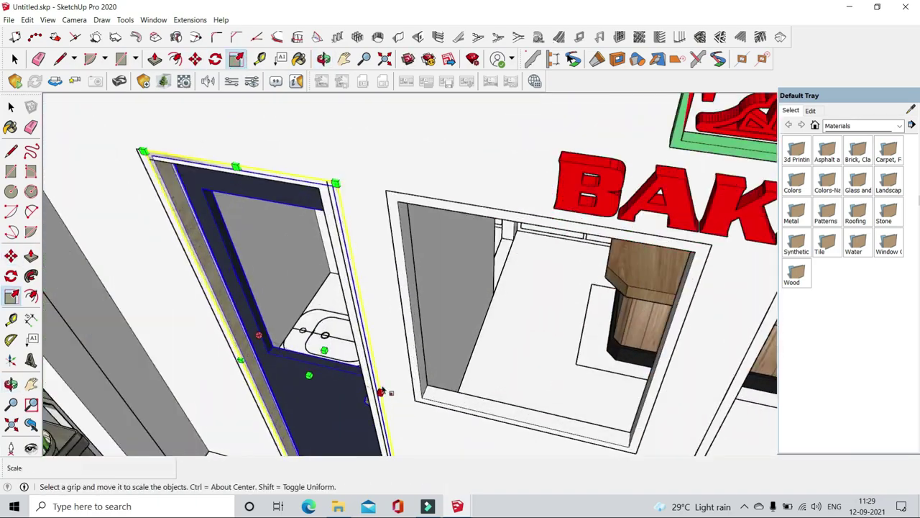
{"action": "key", "text": "space"}
{"action": "mouse_move", "coordinate": [134, 149]}
{"action": "middle_mouse_down"}
{"action": "mouse_move", "coordinate": [402, 222]}
{"action": "mouse_move", "coordinate": [237, 457]}
{"action": "middle_mouse_up"}
{"action": "scroll", "coordinate": [403, 224], "scroll_direction": "down", "scroll_amount": 5}
{"action": "scroll", "coordinate": [237, 457], "scroll_direction": "down", "scroll_amount": 5}
{"action": "scroll", "coordinate": [426, 280], "scroll_direction": "up", "scroll_amount": 5}
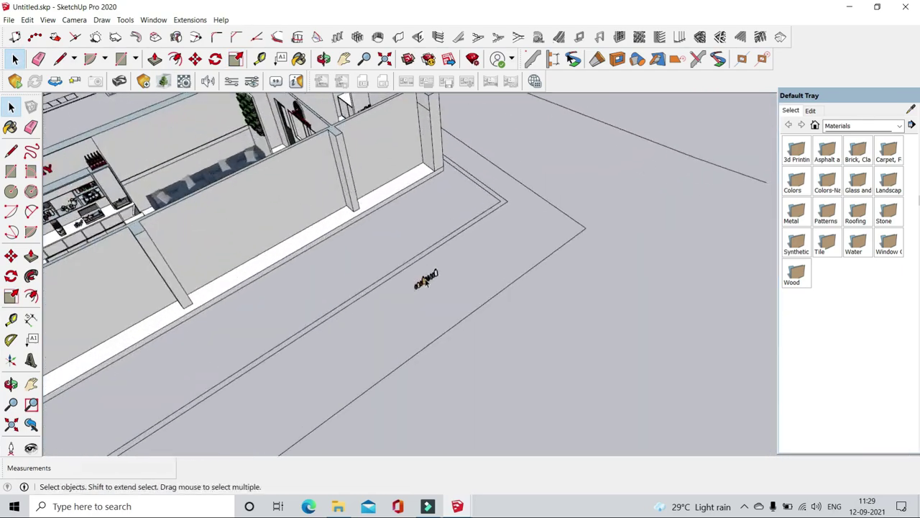
{"action": "scroll", "coordinate": [392, 288], "scroll_direction": "up", "scroll_amount": 5}
{"action": "mouse_move", "coordinate": [392, 287]}
{"action": "middle_mouse_down"}
{"action": "mouse_move", "coordinate": [666, 196]}
{"action": "mouse_move", "coordinate": [470, 364]}
{"action": "mouse_move", "coordinate": [432, 257]}
{"action": "middle_mouse_up"}
- Move the sushi box onto the cabinet shelf and rotate it to line up with the shelf
{"action": "scroll", "coordinate": [471, 364], "scroll_direction": "up", "scroll_amount": 8}
{"action": "key", "text": "m"}
{"action": "left_click", "coordinate": [501, 353]}
{"action": "scroll", "coordinate": [501, 352], "scroll_direction": "down", "scroll_amount": 5}
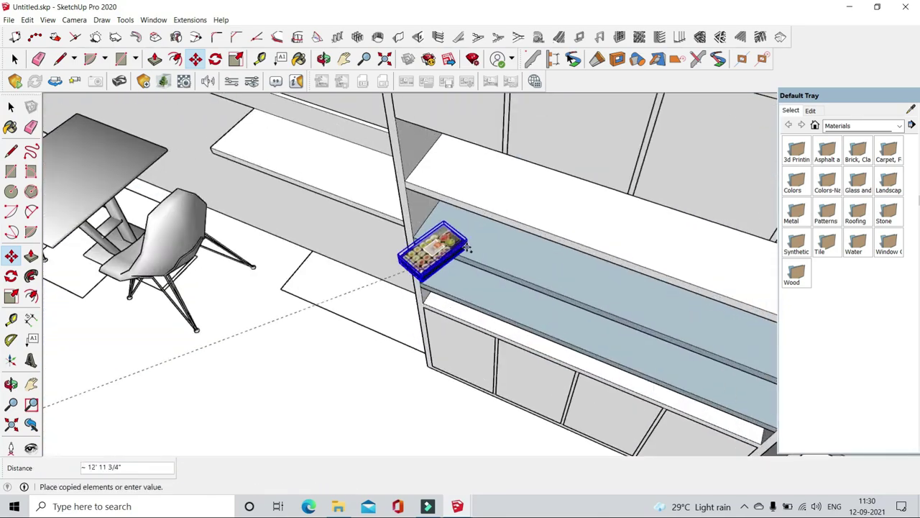
{"action": "scroll", "coordinate": [494, 107], "scroll_direction": "up", "scroll_amount": 5}
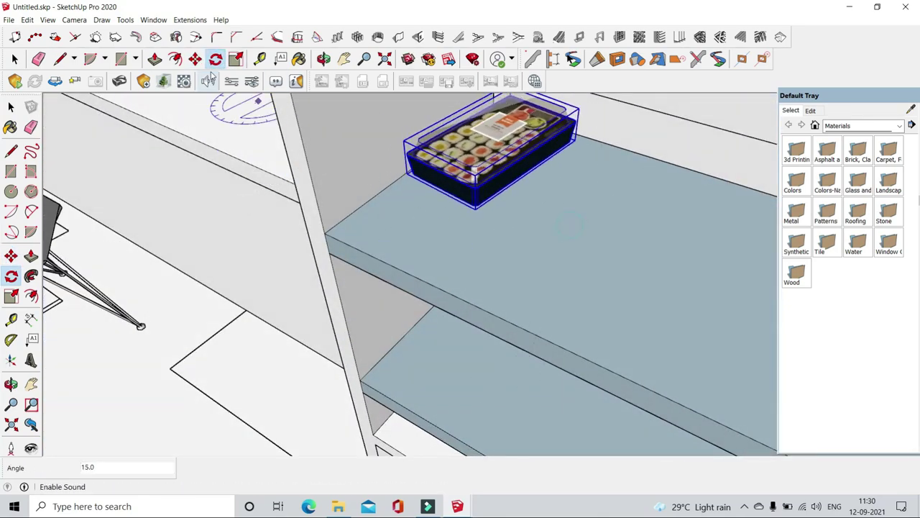
{"action": "scroll", "coordinate": [390, 292], "scroll_direction": "up", "scroll_amount": 3}
{"action": "middle_click_drag", "start_coordinate": [391, 292], "coordinate": [477, 98]}
{"action": "left_click", "coordinate": [512, 270]}
{"action": "left_click", "coordinate": [575, 265]}
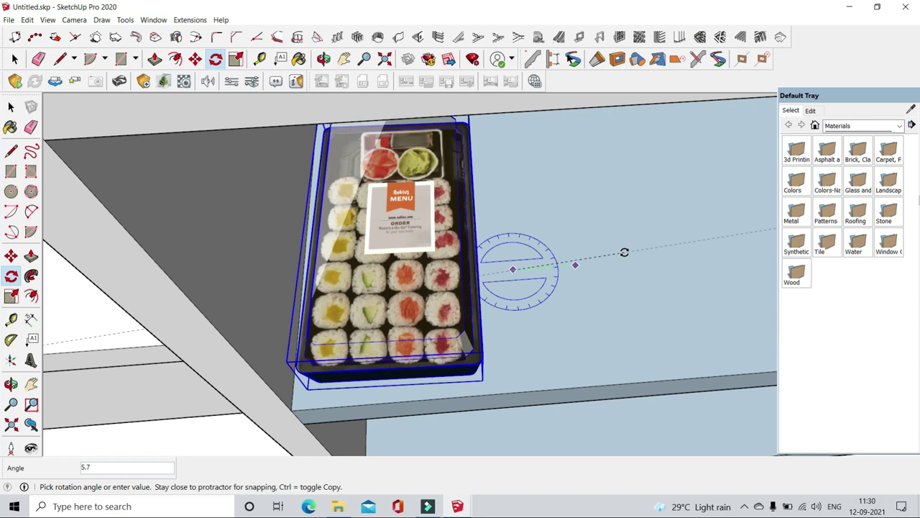
{"action": "left_click", "coordinate": [624, 252]}
- Copy the sushi box along the shelf as a 6x array, then add one more box at the end
{"action": "key", "text": "m"}
{"action": "left_click", "coordinate": [288, 405]}
{"action": "key", "text": "ctrl"}
{"action": "left_click", "coordinate": [493, 396]}
{"action": "mouse_move", "coordinate": [493, 397]}
{"action": "middle_mouse_down"}
{"action": "mouse_move", "coordinate": [513, 363]}
{"action": "mouse_move", "coordinate": [107, 217]}
{"action": "middle_mouse_up"}
{"action": "left_click", "coordinate": [433, 380]}
{"action": "type", "text": "6"}
{"action": "key", "text": "Return"}
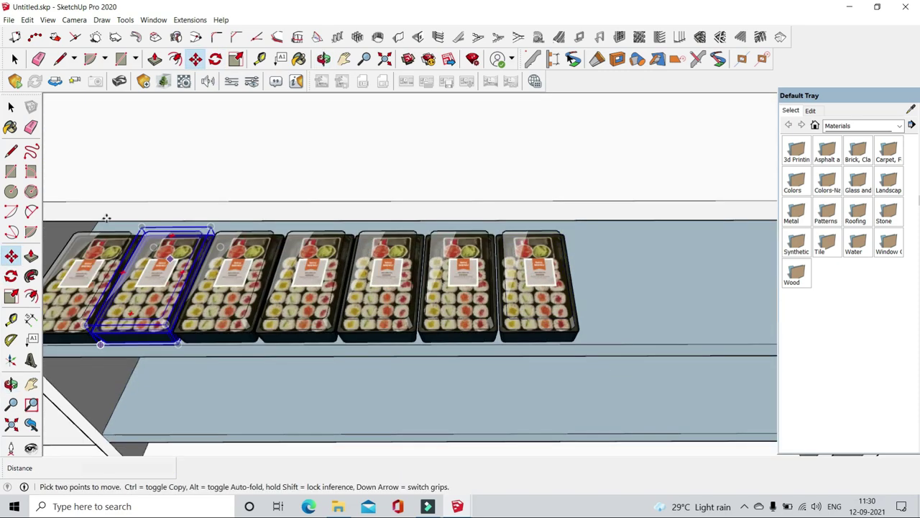
{"action": "key", "text": "m"}
{"action": "scroll", "coordinate": [469, 343], "scroll_direction": "up", "scroll_amount": 2}
{"action": "left_click", "coordinate": [577, 341]}
{"action": "scroll", "coordinate": [336, 256], "scroll_direction": "down", "scroll_amount": 5}
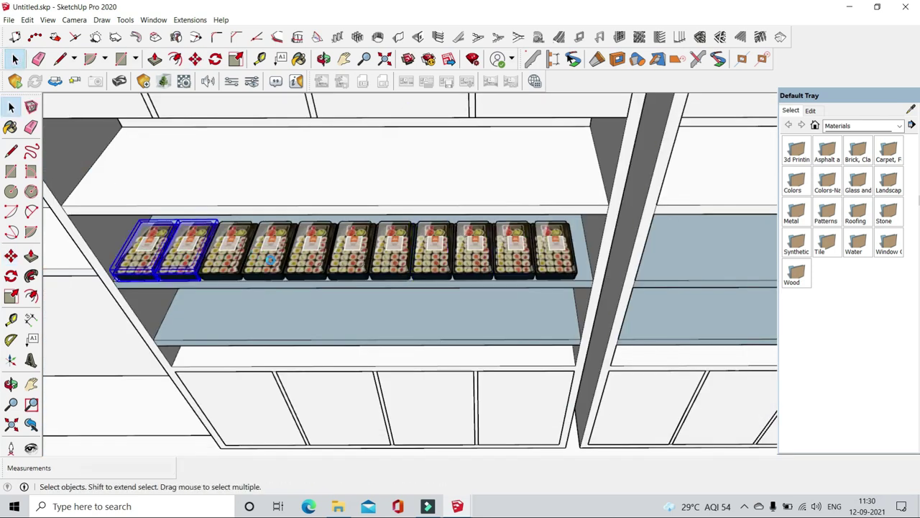
- Copy the whole row of sushi boxes onto a second shelf
{"action": "key", "text": "s"}
{"action": "middle_click_drag", "start_coordinate": [288, 180], "coordinate": [503, 165]}
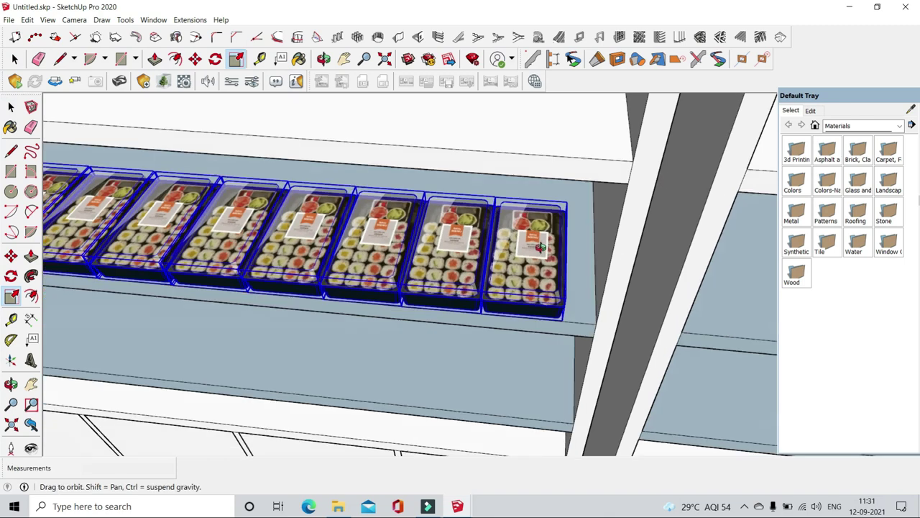
{"action": "scroll", "coordinate": [579, 151], "scroll_direction": "up", "scroll_amount": 3}
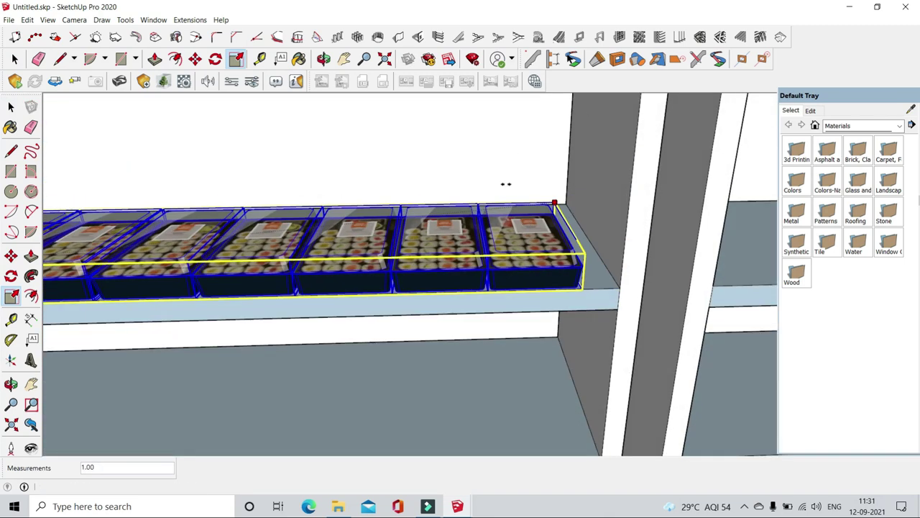
{"action": "middle_click_drag", "start_coordinate": [506, 184], "coordinate": [489, 194]}
{"action": "scroll", "coordinate": [481, 198], "scroll_direction": "down", "scroll_amount": 4}
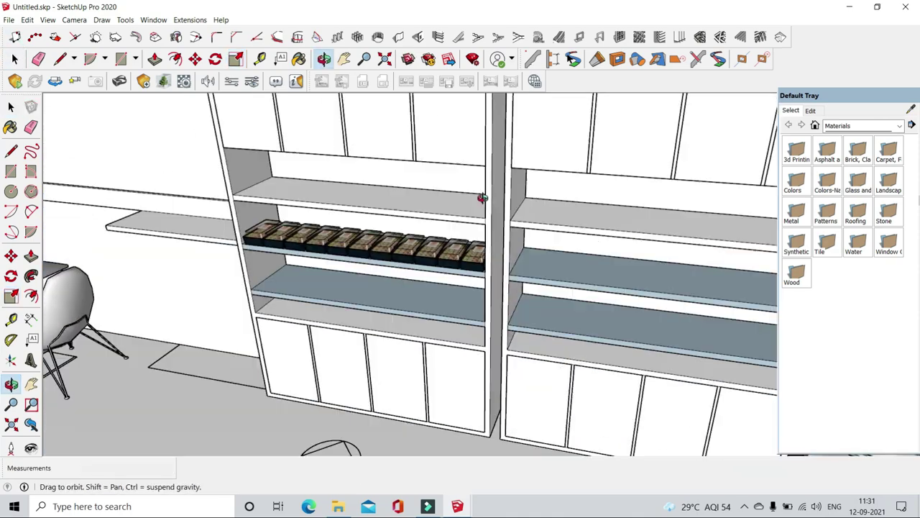
{"action": "scroll", "coordinate": [479, 238], "scroll_direction": "up", "scroll_amount": 4}
{"action": "key", "text": "m"}
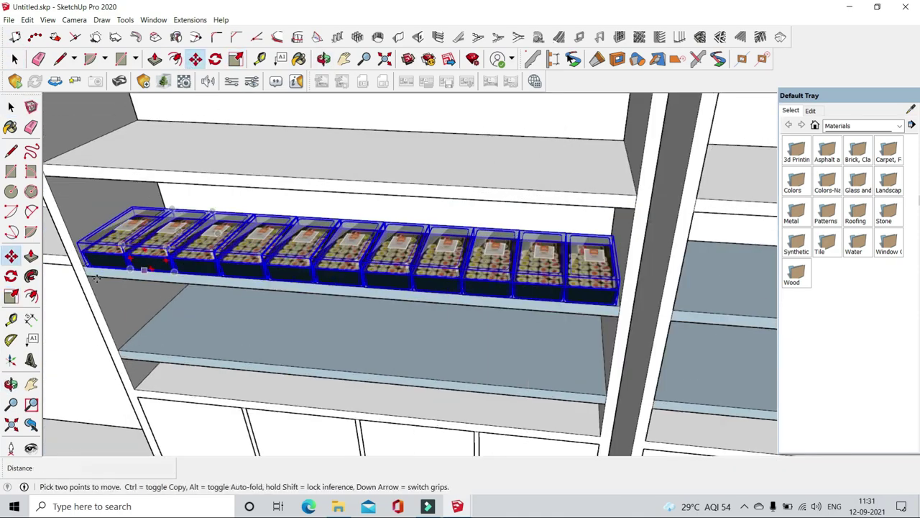
{"action": "left_click_drag", "start_coordinate": [144, 258], "coordinate": [144, 199], "text": "ctrl"}
{"action": "key", "text": "space"}
{"action": "scroll", "coordinate": [461, 276], "scroll_direction": "down", "scroll_amount": 5}
- Browse the 3D Warehouse 'cafe' results and open the tembalang and keşan pizza detail pages
{"action": "left_click", "coordinate": [408, 62]}
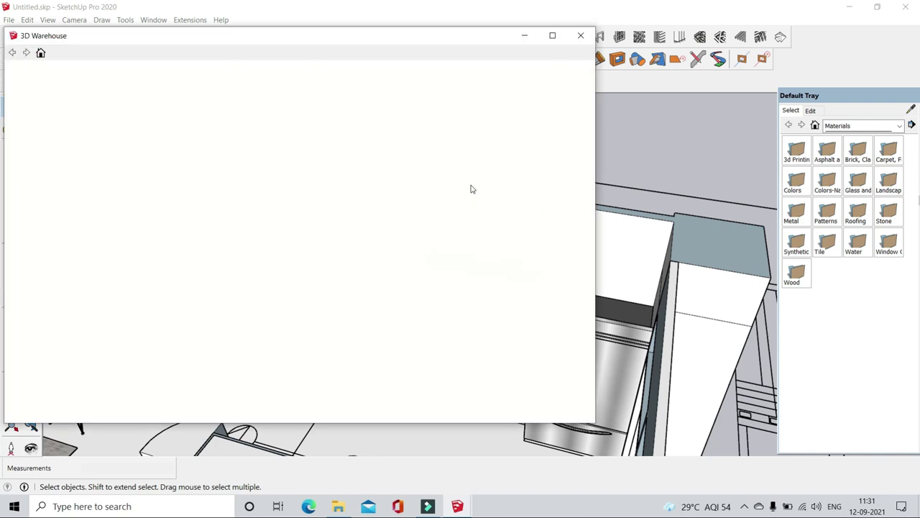
{"action": "scroll", "coordinate": [453, 298], "scroll_direction": "down", "scroll_amount": 1}
{"action": "left_click", "coordinate": [299, 294]}
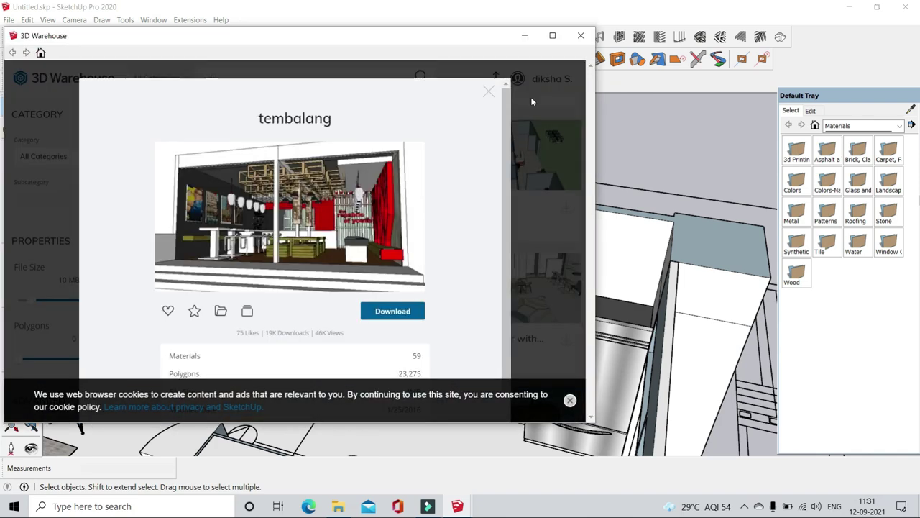
{"action": "left_click", "coordinate": [488, 95]}
{"action": "scroll", "coordinate": [503, 248], "scroll_direction": "down", "scroll_amount": 3}
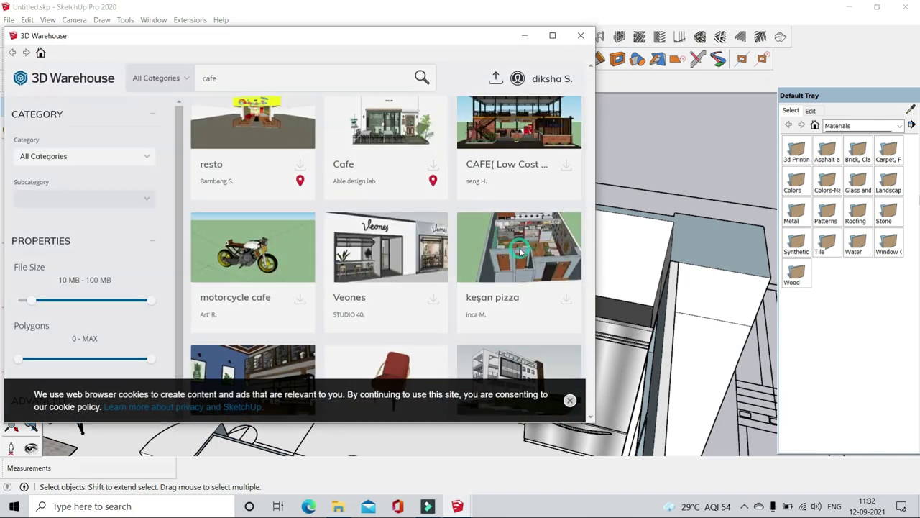
{"action": "left_click", "coordinate": [503, 248]}
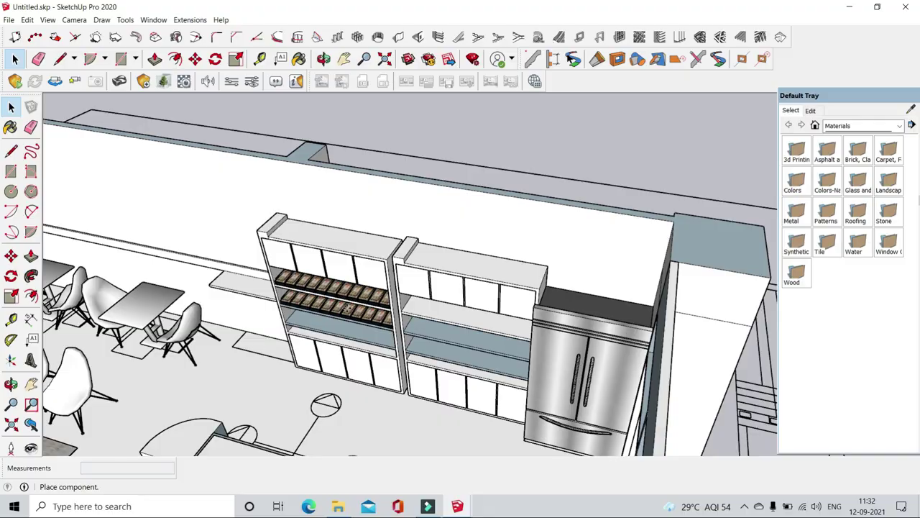
- Orbit to a top-down view of the imported café's counter and display case
{"action": "scroll", "coordinate": [349, 308], "scroll_direction": "down", "scroll_amount": 5}
{"action": "middle_click_drag", "start_coordinate": [215, 216], "coordinate": [431, 237]}
{"action": "scroll", "coordinate": [630, 247], "scroll_direction": "up", "scroll_amount": 5}
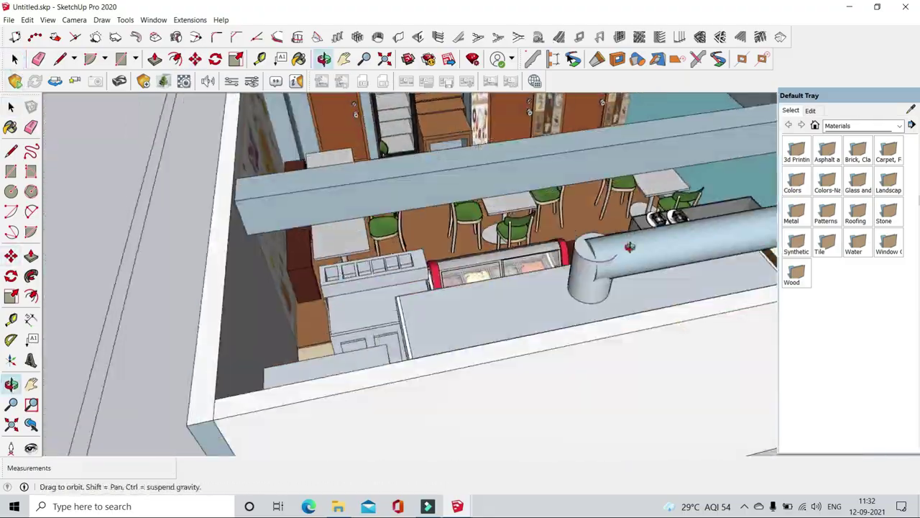
{"action": "scroll", "coordinate": [630, 247], "scroll_direction": "down", "scroll_amount": 5}
{"action": "scroll", "coordinate": [381, 251], "scroll_direction": "up", "scroll_amount": 5}
{"action": "mouse_move", "coordinate": [680, 283]}
{"action": "middle_mouse_down"}
{"action": "mouse_move", "coordinate": [613, 284]}
{"action": "mouse_move", "coordinate": [344, 191]}
{"action": "middle_mouse_up"}
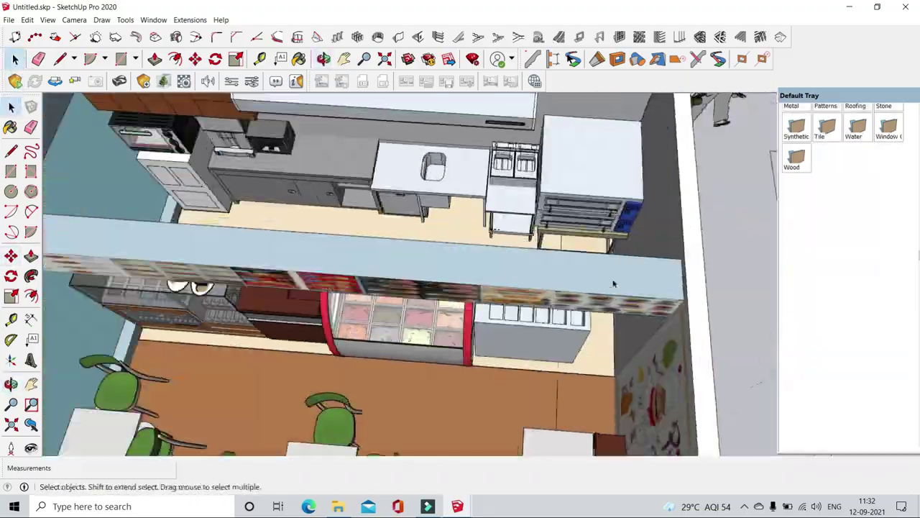
{"action": "scroll", "coordinate": [378, 250], "scroll_direction": "up", "scroll_amount": 5}
{"action": "scroll", "coordinate": [370, 269], "scroll_direction": "up", "scroll_amount": 3}
- Explode the glass display case component into separate pieces
{"action": "right_click", "coordinate": [389, 286]}
{"action": "key", "text": "Escape"}
{"action": "middle_click_drag", "start_coordinate": [392, 288], "coordinate": [410, 291]}
{"action": "right_click", "coordinate": [407, 291]}
{"action": "left_click", "coordinate": [432, 294]}
{"action": "right_click", "coordinate": [392, 233]}
{"action": "left_click", "coordinate": [421, 257]}
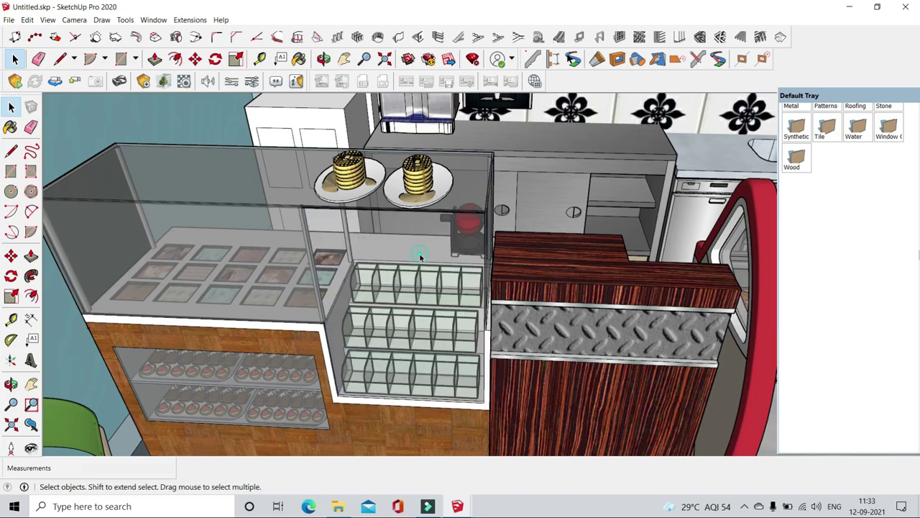
{"action": "scroll", "coordinate": [355, 265], "scroll_direction": "up", "scroll_amount": 5}
{"action": "scroll", "coordinate": [213, 290], "scroll_direction": "down", "scroll_amount": 3}
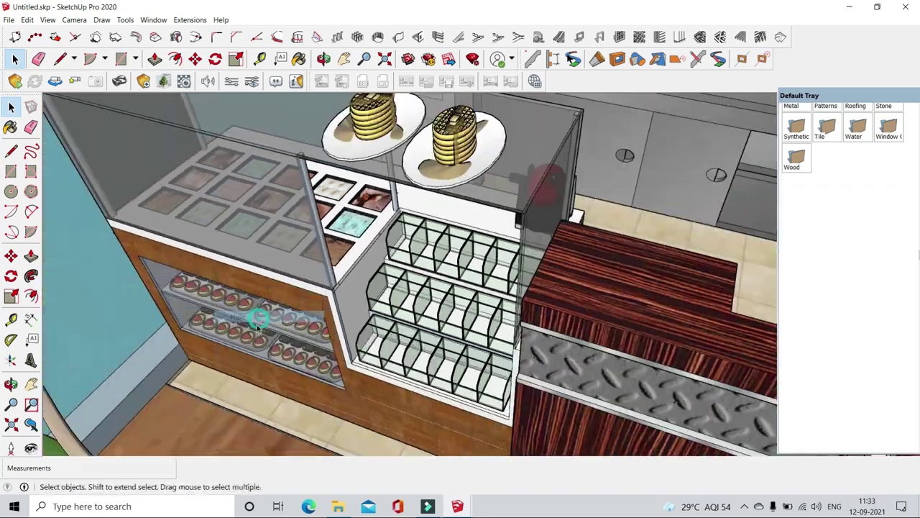
{"action": "scroll", "coordinate": [244, 309], "scroll_direction": "up", "scroll_amount": 2}
{"action": "scroll", "coordinate": [270, 336], "scroll_direction": "up", "scroll_amount": 4}
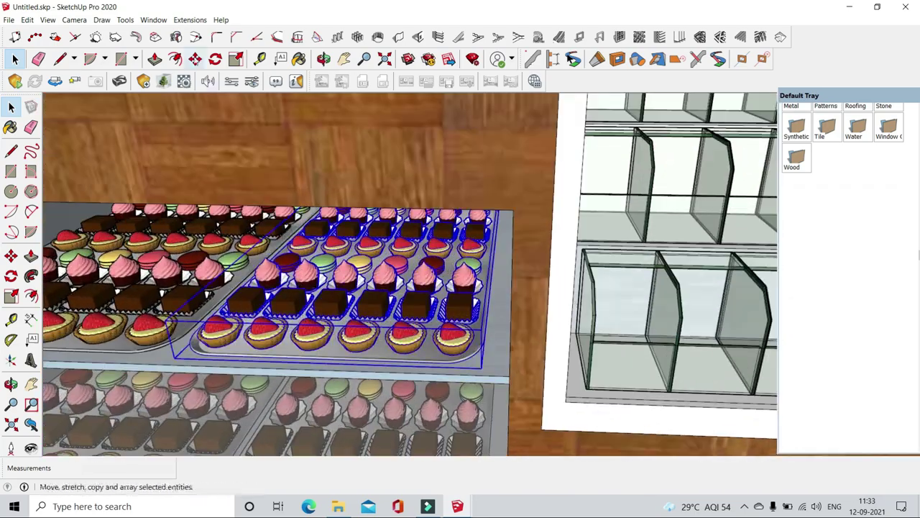
- Place the pastry tray onto the display case's upper glass shelf
{"action": "scroll", "coordinate": [367, 296], "scroll_direction": "down", "scroll_amount": 5}
{"action": "scroll", "coordinate": [432, 291], "scroll_direction": "down", "scroll_amount": 5}
{"action": "scroll", "coordinate": [544, 288], "scroll_direction": "down", "scroll_amount": 3}
{"action": "middle_click_drag", "start_coordinate": [544, 288], "coordinate": [607, 309]}
{"action": "scroll", "coordinate": [434, 388], "scroll_direction": "up", "scroll_amount": 5}
{"action": "scroll", "coordinate": [434, 389], "scroll_direction": "up", "scroll_amount": 3}
{"action": "scroll", "coordinate": [434, 389], "scroll_direction": "up", "scroll_amount": 2}
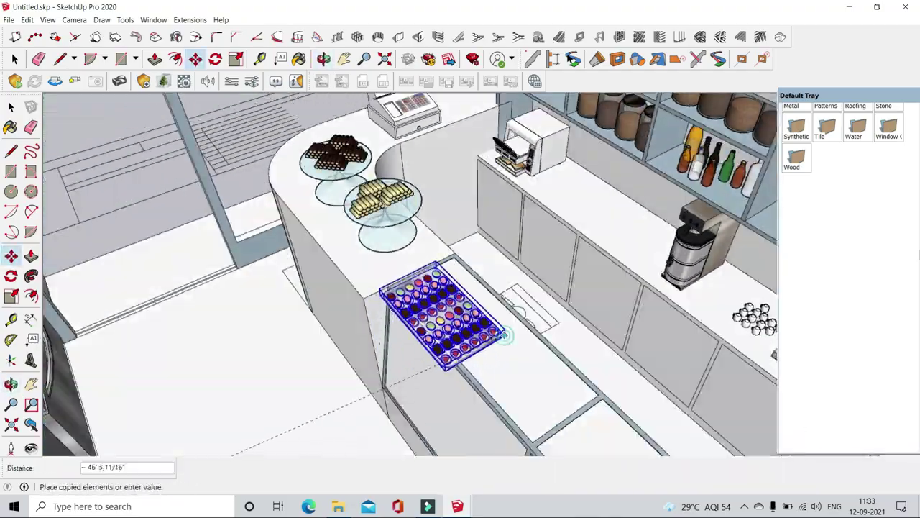
{"action": "left_click", "coordinate": [434, 388]}
{"action": "key", "text": "space"}
{"action": "mouse_move", "coordinate": [434, 388]}
{"action": "middle_mouse_down"}
{"action": "mouse_move", "coordinate": [642, 265]}
{"action": "mouse_move", "coordinate": [432, 288]}
{"action": "middle_mouse_up"}
- Start a line on the display case edge, then orbit around the case and sushi shelves to inspect
{"action": "left_click", "coordinate": [60, 58]}
{"action": "scroll", "coordinate": [559, 232], "scroll_direction": "up", "scroll_amount": 3}
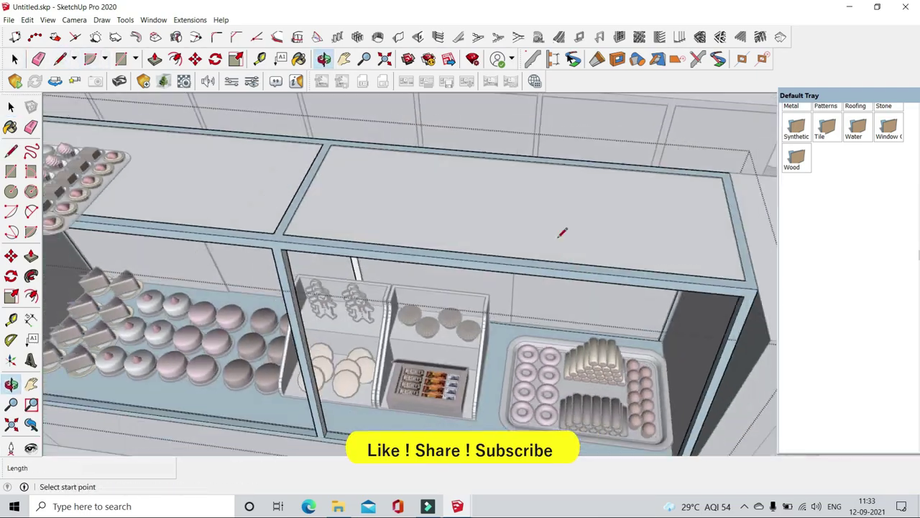
{"action": "scroll", "coordinate": [676, 180], "scroll_direction": "up", "scroll_amount": 3}
{"action": "left_click", "coordinate": [676, 180]}
{"action": "scroll", "coordinate": [647, 187], "scroll_direction": "down", "scroll_amount": 3}
{"action": "middle_click_drag", "start_coordinate": [596, 180], "coordinate": [680, 190]}
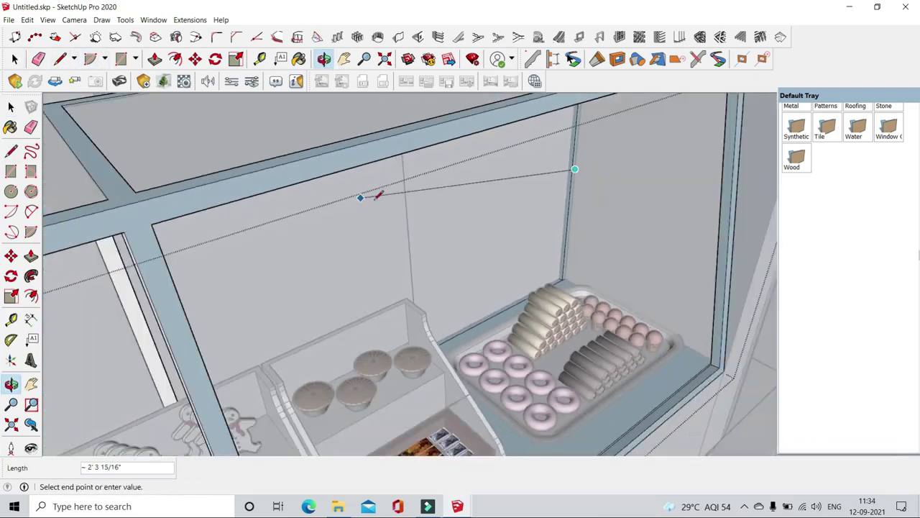
{"action": "scroll", "coordinate": [680, 190], "scroll_direction": "up", "scroll_amount": 3}
{"action": "scroll", "coordinate": [678, 198], "scroll_direction": "up", "scroll_amount": 2}
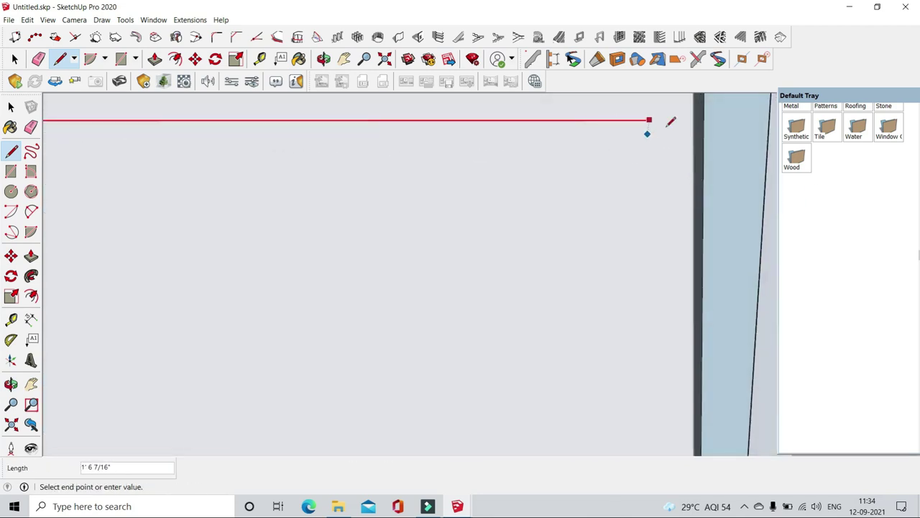
{"action": "middle_click_drag", "start_coordinate": [695, 151], "coordinate": [435, 238]}
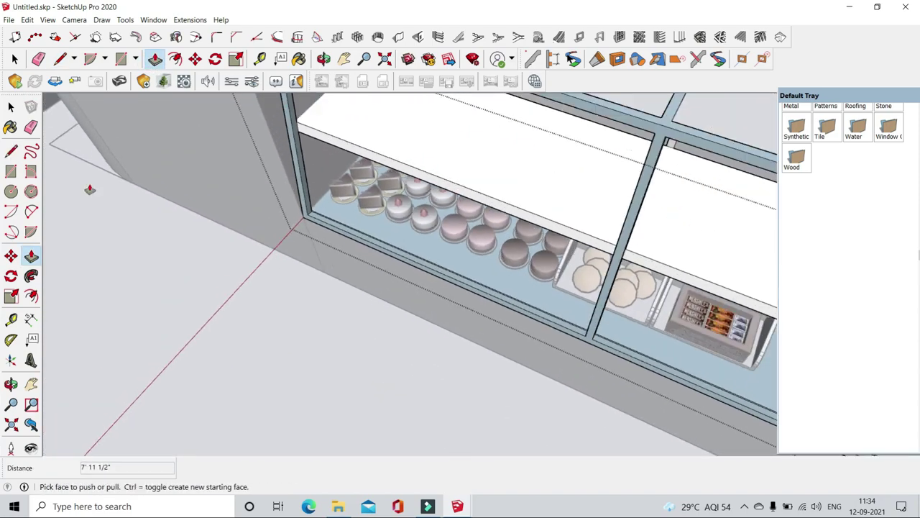
{"action": "middle_click_drag", "start_coordinate": [90, 189], "coordinate": [626, 173]}
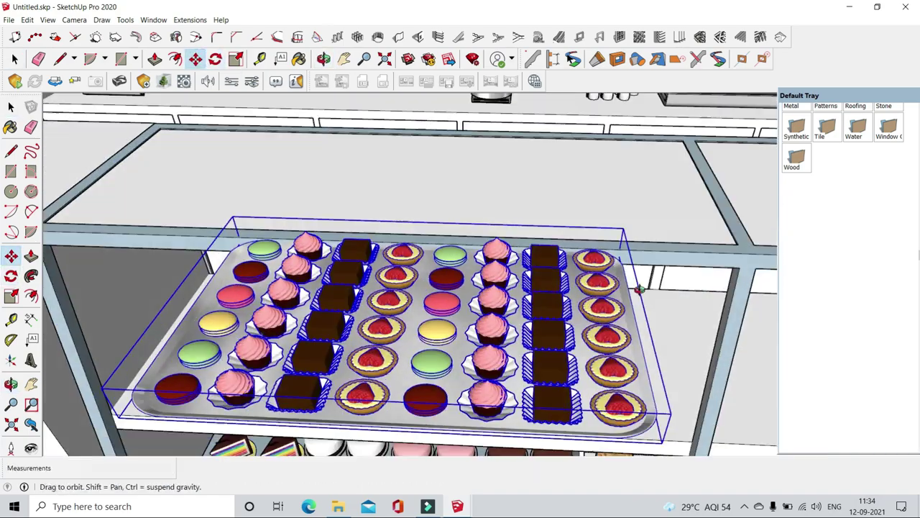
{"action": "middle_click_drag", "start_coordinate": [638, 289], "coordinate": [644, 284]}
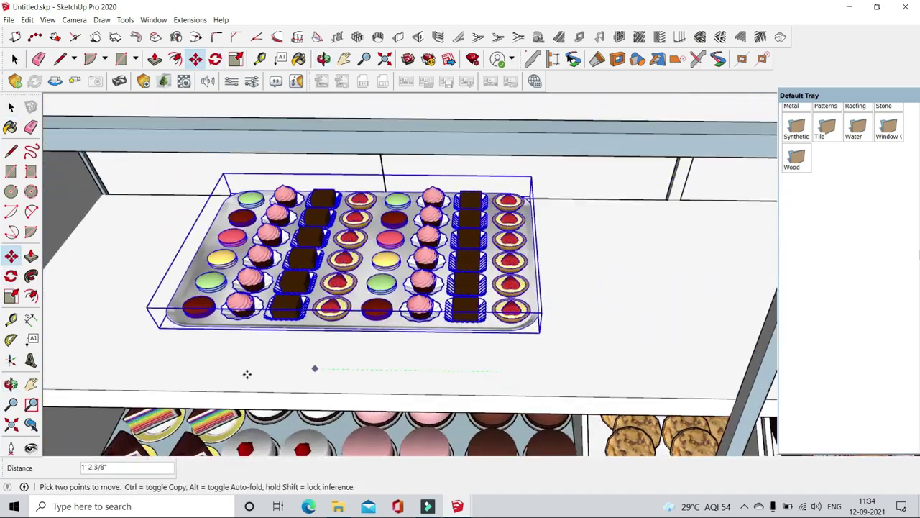
{"action": "scroll", "coordinate": [439, 276], "scroll_direction": "down", "scroll_amount": 3}
{"action": "scroll", "coordinate": [422, 302], "scroll_direction": "down", "scroll_amount": 2}
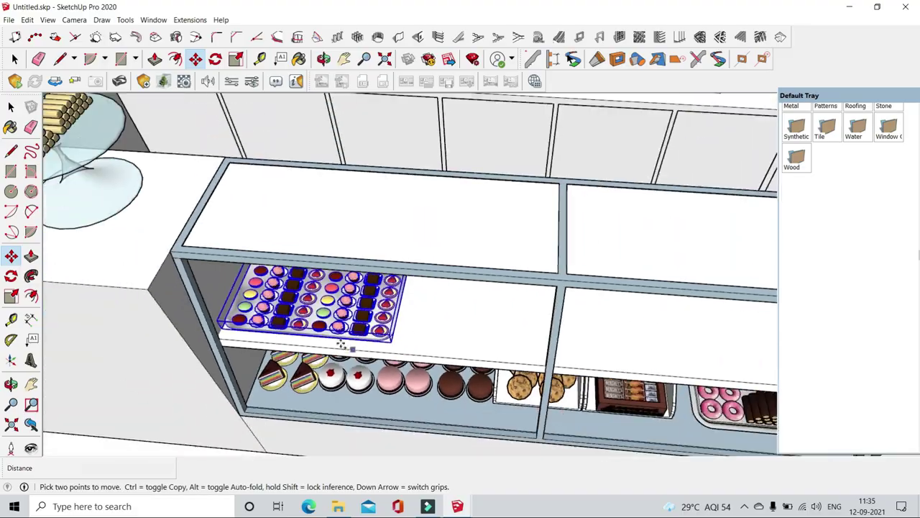
{"action": "key", "text": "space"}
{"action": "scroll", "coordinate": [310, 228], "scroll_direction": "down", "scroll_amount": 5}
{"action": "mouse_move", "coordinate": [310, 228]}
{"action": "middle_mouse_down"}
{"action": "mouse_move", "coordinate": [360, 238]}
{"action": "mouse_move", "coordinate": [379, 225]}
{"action": "mouse_move", "coordinate": [345, 231]}
{"action": "middle_mouse_up"}
{"action": "scroll", "coordinate": [359, 237], "scroll_direction": "up", "scroll_amount": 8}
{"action": "scroll", "coordinate": [379, 226], "scroll_direction": "up", "scroll_amount": 5}
{"action": "scroll", "coordinate": [379, 225], "scroll_direction": "up", "scroll_amount": 3}
- Explode the red freezer case component into separate parts
{"action": "scroll", "coordinate": [345, 230], "scroll_direction": "down", "scroll_amount": 3}
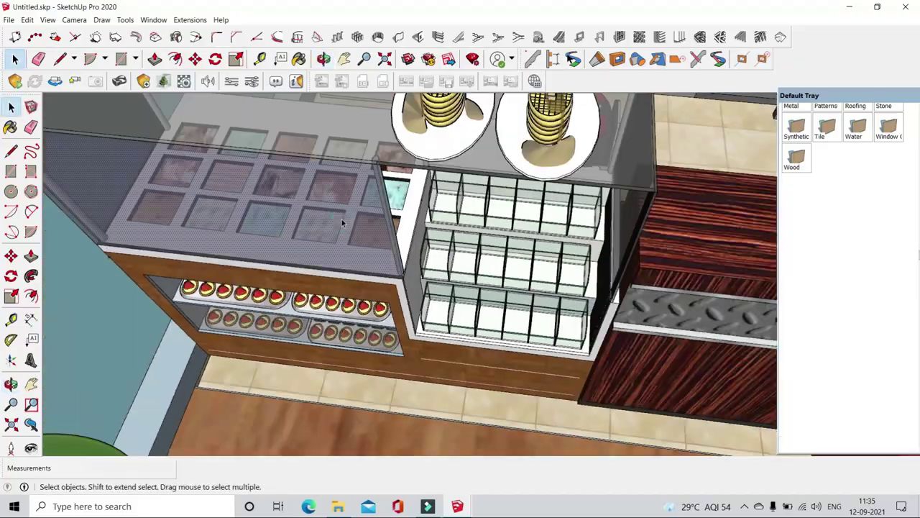
{"action": "scroll", "coordinate": [333, 234], "scroll_direction": "up", "scroll_amount": 3}
{"action": "key", "text": "Escape"}
{"action": "scroll", "coordinate": [348, 282], "scroll_direction": "down", "scroll_amount": 3}
{"action": "scroll", "coordinate": [503, 273], "scroll_direction": "down", "scroll_amount": 3}
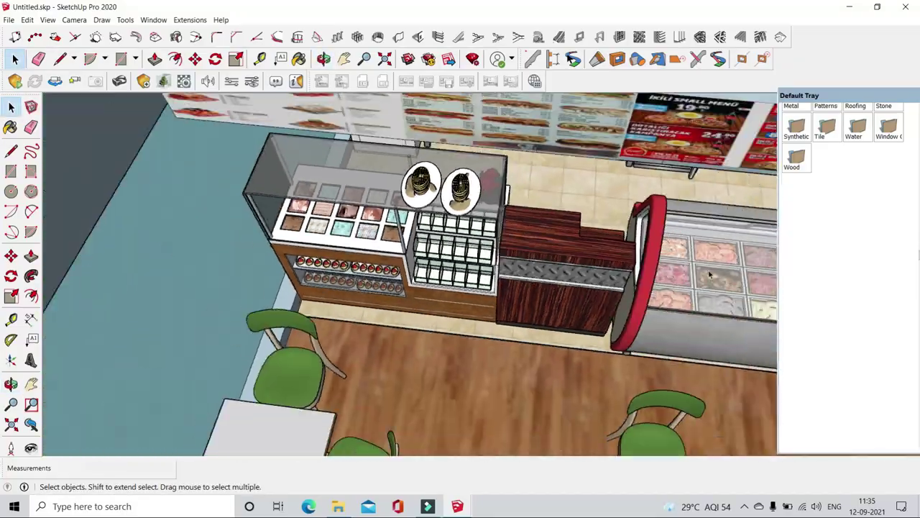
{"action": "left_click", "coordinate": [684, 273]}
{"action": "right_click", "coordinate": [713, 213]}
{"action": "left_click", "coordinate": [743, 306]}
- Select the freezer's food trays and move them onto the display case's upper shelf
{"action": "scroll", "coordinate": [575, 266], "scroll_direction": "up", "scroll_amount": 3}
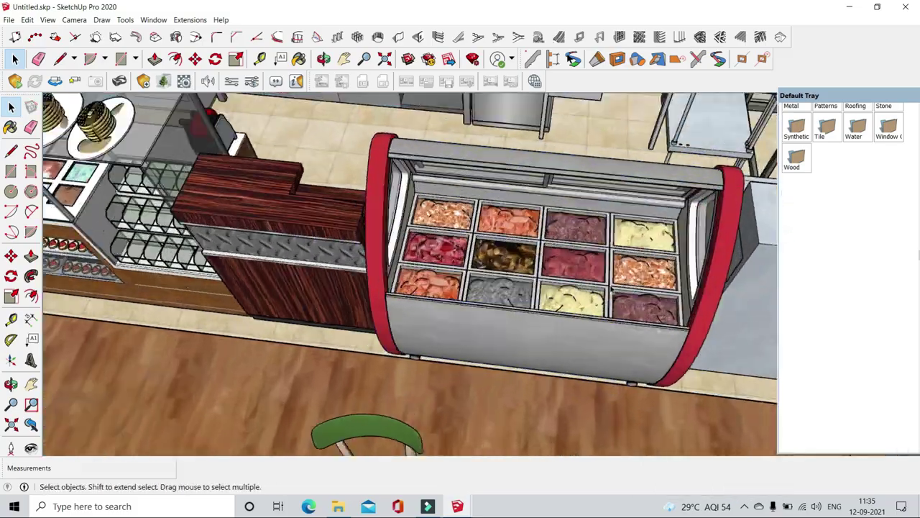
{"action": "scroll", "coordinate": [590, 263], "scroll_direction": "up", "scroll_amount": 3}
{"action": "left_click", "coordinate": [540, 266]}
{"action": "left_click", "coordinate": [330, 142]}
{"action": "scroll", "coordinate": [329, 142], "scroll_direction": "up", "scroll_amount": 2}
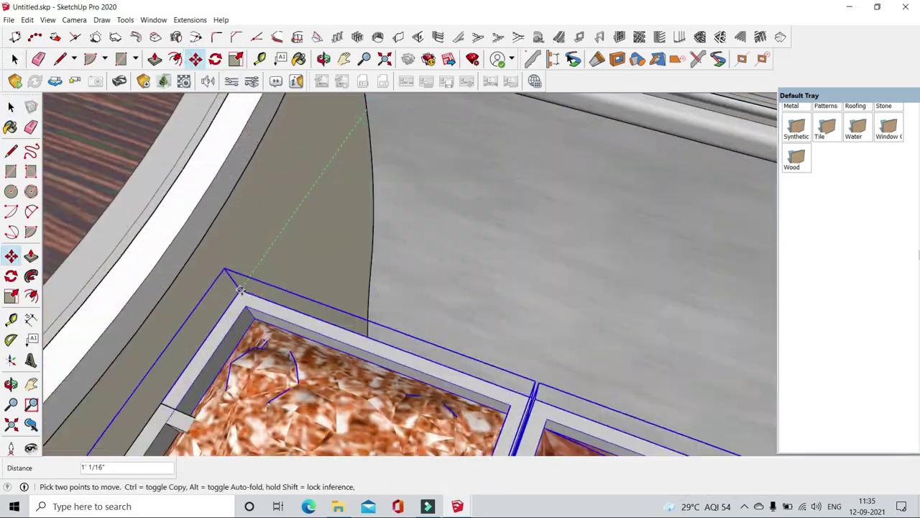
{"action": "scroll", "coordinate": [432, 251], "scroll_direction": "down", "scroll_amount": 5}
{"action": "scroll", "coordinate": [503, 302], "scroll_direction": "down", "scroll_amount": 3}
{"action": "scroll", "coordinate": [534, 317], "scroll_direction": "down", "scroll_amount": 2}
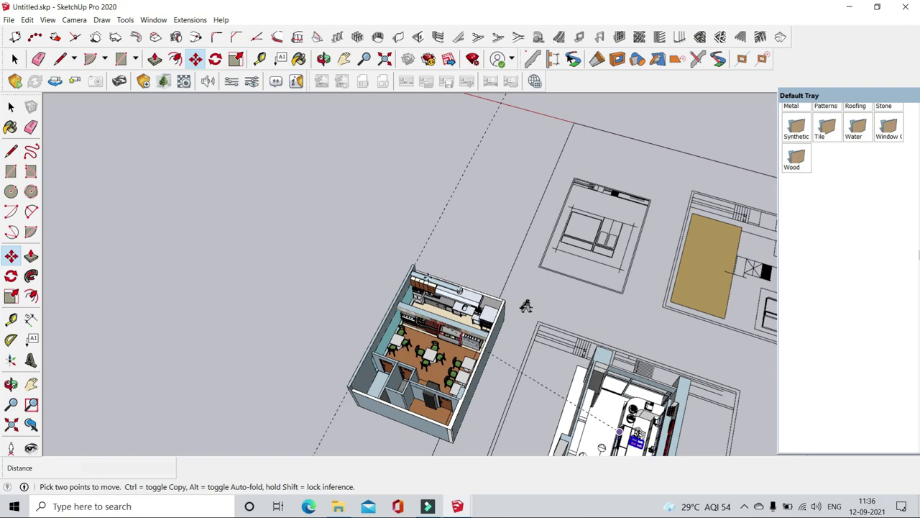
{"action": "scroll", "coordinate": [440, 263], "scroll_direction": "up", "scroll_amount": 3}
{"action": "scroll", "coordinate": [474, 238], "scroll_direction": "up", "scroll_amount": 3}
{"action": "scroll", "coordinate": [487, 224], "scroll_direction": "up", "scroll_amount": 2}
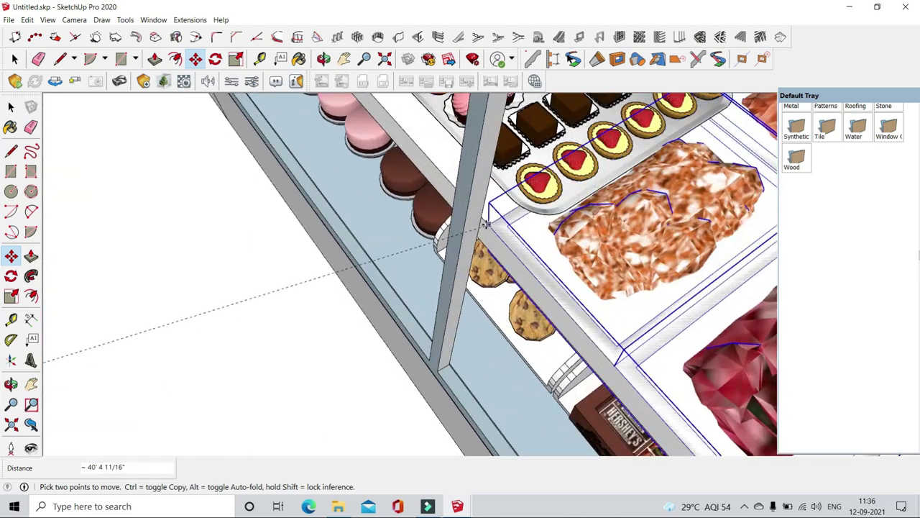
{"action": "scroll", "coordinate": [481, 216], "scroll_direction": "down", "scroll_amount": 3}
- Rotate the dessert tubs into alignment and orbit around to check their placement
{"action": "mouse_move", "coordinate": [309, 269]}
{"action": "middle_mouse_down"}
{"action": "mouse_move", "coordinate": [431, 199]}
{"action": "mouse_move", "coordinate": [432, 302]}
{"action": "middle_mouse_up"}
{"action": "key", "text": "q"}
{"action": "scroll", "coordinate": [478, 182], "scroll_direction": "up", "scroll_amount": 3}
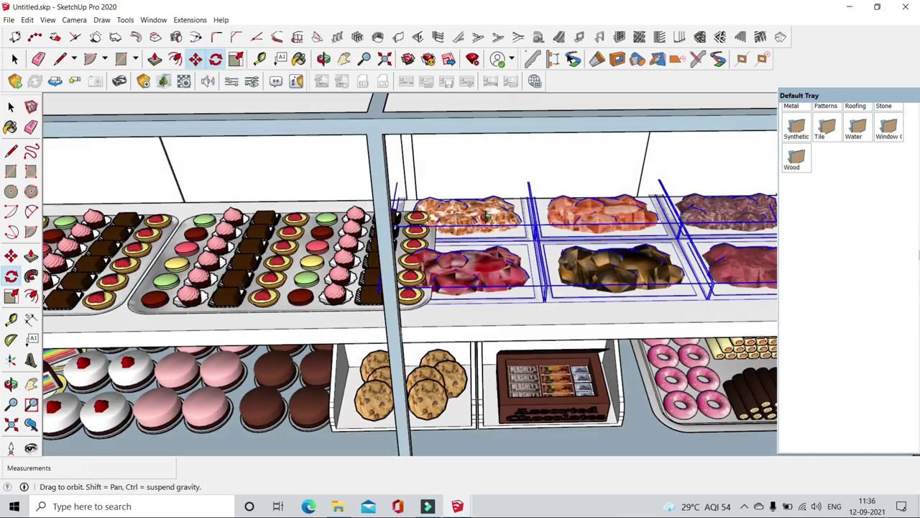
{"action": "left_click", "coordinate": [14, 59]}
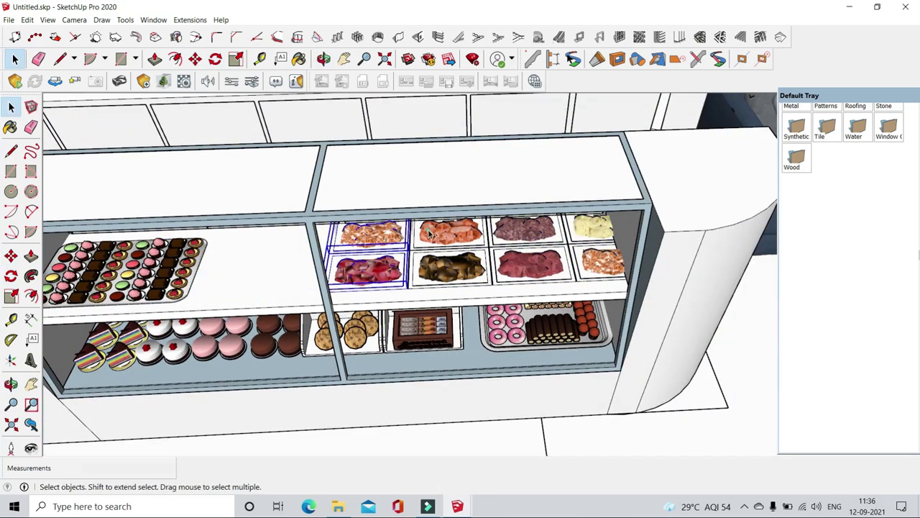
{"action": "scroll", "coordinate": [546, 277], "scroll_direction": "up", "scroll_amount": 3}
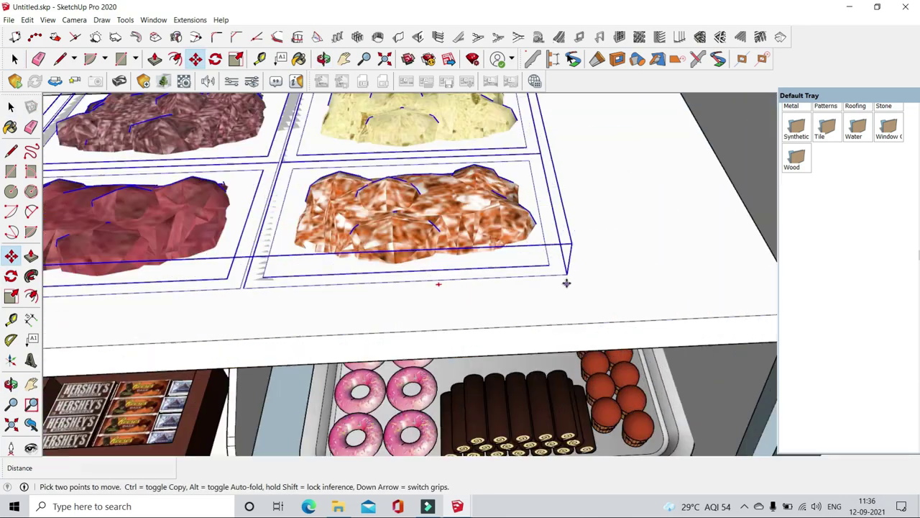
{"action": "middle_click_drag", "start_coordinate": [567, 281], "coordinate": [472, 256]}
{"action": "scroll", "coordinate": [583, 153], "scroll_direction": "up", "scroll_amount": 2}
{"action": "mouse_move", "coordinate": [582, 153]}
{"action": "middle_mouse_down"}
{"action": "mouse_move", "coordinate": [554, 209]}
{"action": "mouse_move", "coordinate": [649, 194]}
{"action": "middle_mouse_up"}
{"action": "scroll", "coordinate": [532, 238], "scroll_direction": "up", "scroll_amount": 2}
{"action": "scroll", "coordinate": [518, 186], "scroll_direction": "up", "scroll_amount": 2}
{"action": "scroll", "coordinate": [649, 194], "scroll_direction": "down", "scroll_amount": 3}
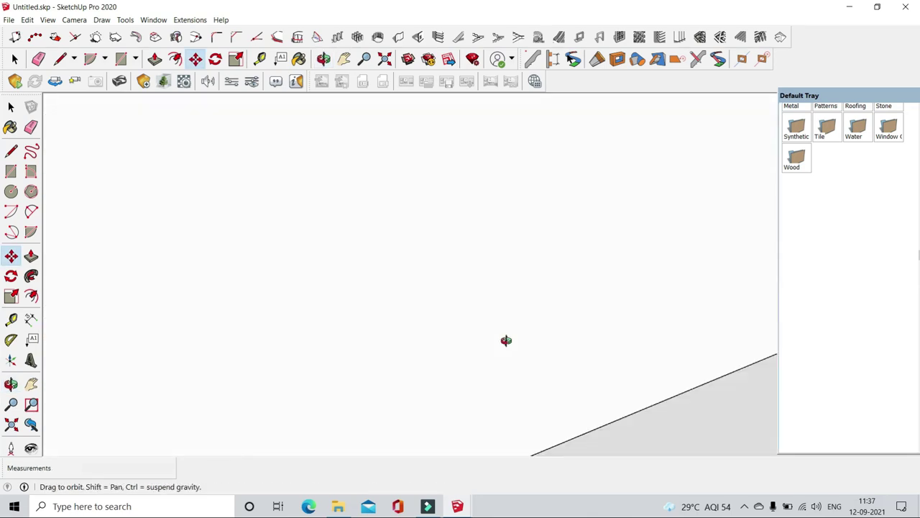
{"action": "middle_click_drag", "start_coordinate": [506, 340], "coordinate": [285, 261]}
{"action": "scroll", "coordinate": [366, 304], "scroll_direction": "down", "scroll_amount": 3}
{"action": "scroll", "coordinate": [327, 317], "scroll_direction": "up", "scroll_amount": 3}
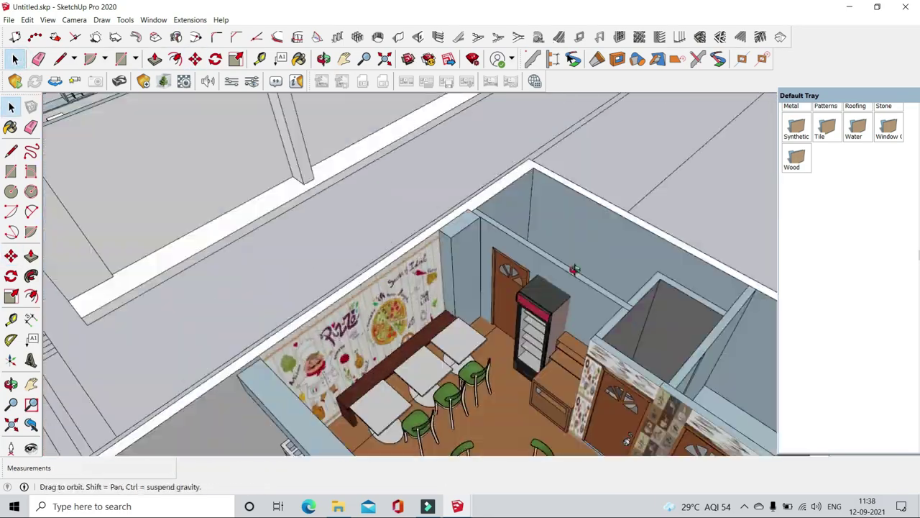
- Move the waffle plate onto the shelving unit and scale it down
{"action": "key", "text": "space"}
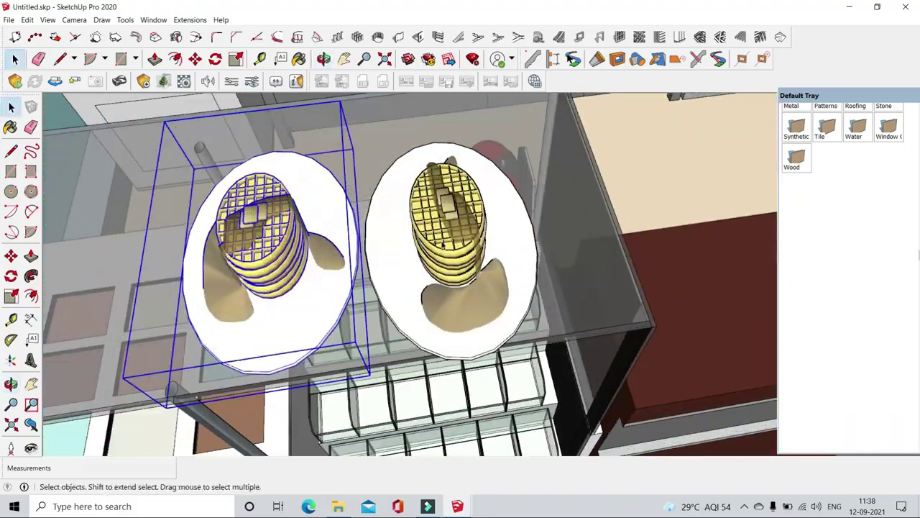
{"action": "left_click", "coordinate": [195, 59]}
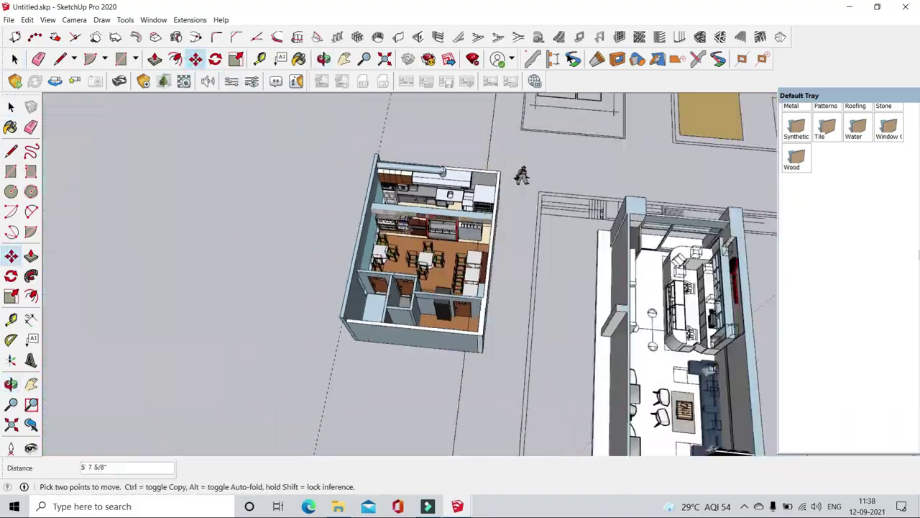
{"action": "scroll", "coordinate": [370, 216], "scroll_direction": "down", "scroll_amount": 3}
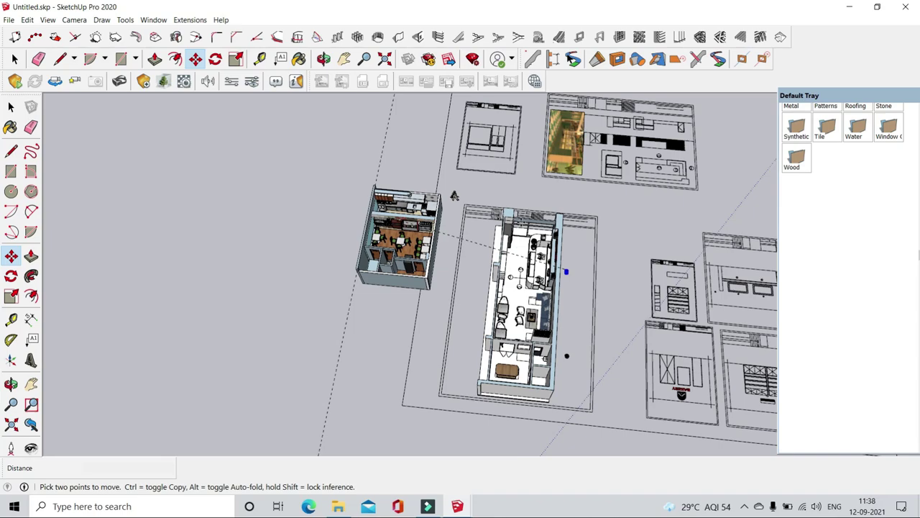
{"action": "left_click", "coordinate": [454, 196]}
{"action": "scroll", "coordinate": [411, 158], "scroll_direction": "up", "scroll_amount": 2}
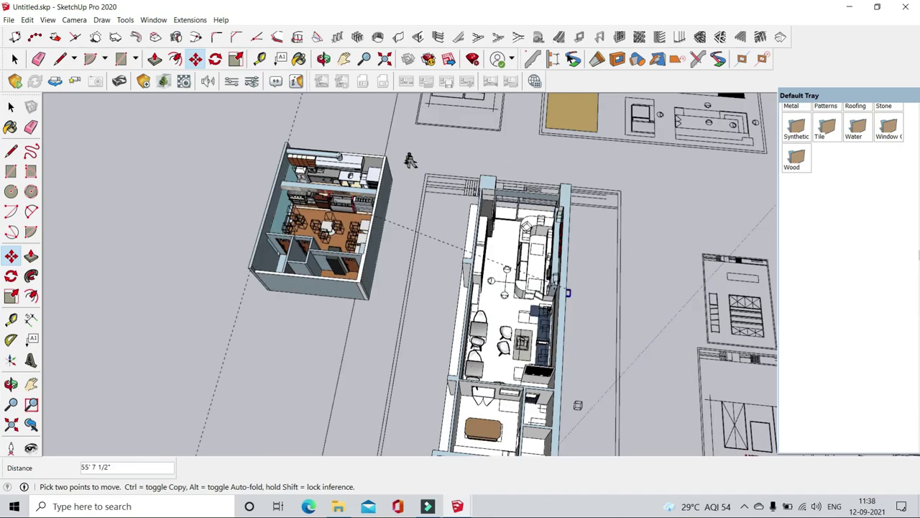
{"action": "scroll", "coordinate": [445, 216], "scroll_direction": "up", "scroll_amount": 4}
{"action": "scroll", "coordinate": [477, 249], "scroll_direction": "up", "scroll_amount": 3}
{"action": "left_click", "coordinate": [478, 249]}
{"action": "middle_click_drag", "start_coordinate": [477, 249], "coordinate": [344, 325]}
{"action": "key", "text": "s"}
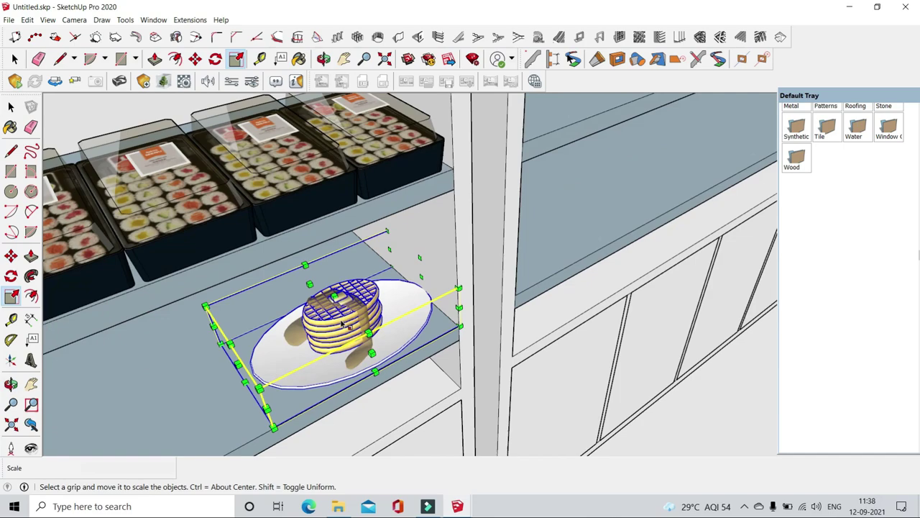
{"action": "left_click", "coordinate": [286, 257]}
- Copy the plate into a row of four and rescale the row to fit the shelf
{"action": "key", "text": "m"}
{"action": "middle_click_drag", "start_coordinate": [286, 258], "coordinate": [441, 303]}
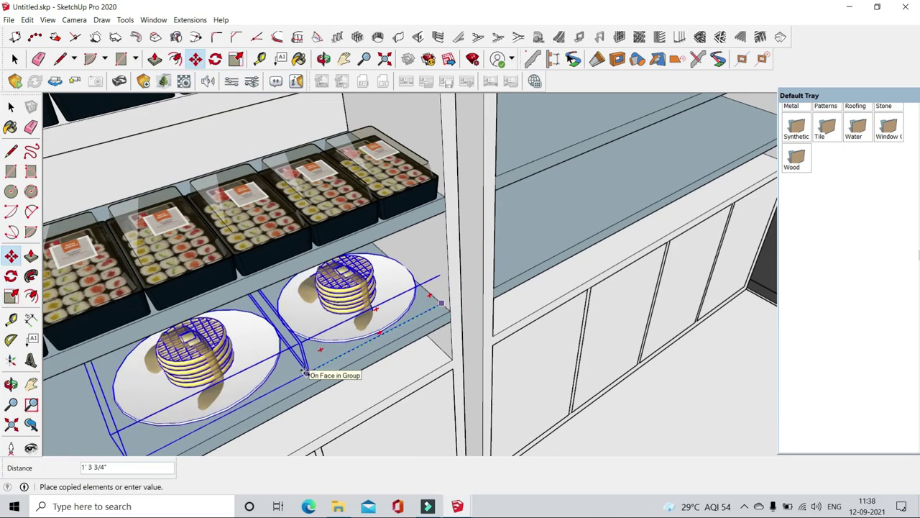
{"action": "left_click", "coordinate": [305, 373]}
{"action": "scroll", "coordinate": [305, 373], "scroll_direction": "down", "scroll_amount": 3}
{"action": "scroll", "coordinate": [363, 291], "scroll_direction": "up", "scroll_amount": 2}
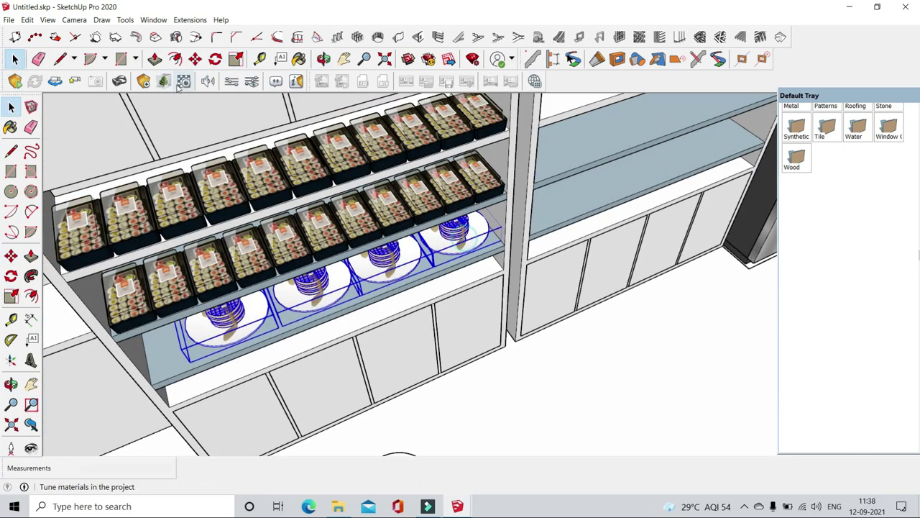
{"action": "key", "text": "s"}
{"action": "middle_click_drag", "start_coordinate": [117, 304], "coordinate": [192, 302]}
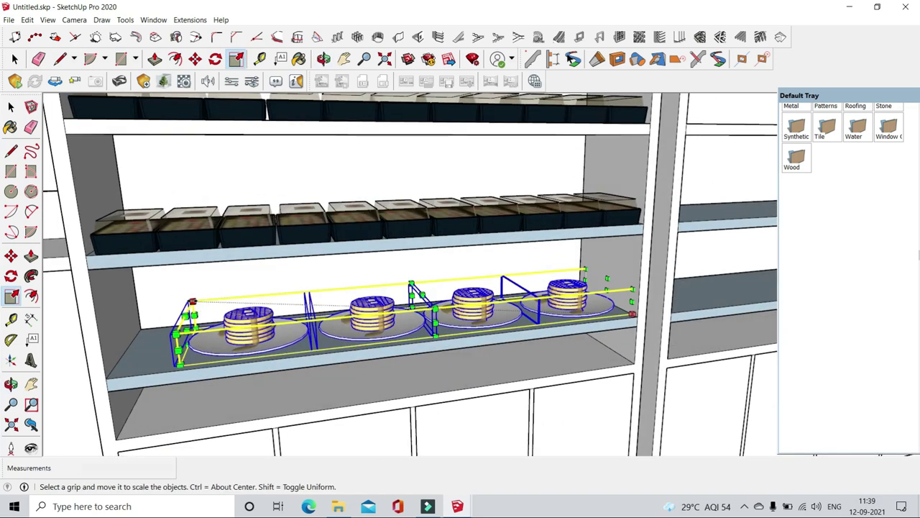
{"action": "left_click", "coordinate": [12, 59]}
{"action": "scroll", "coordinate": [275, 268], "scroll_direction": "down", "scroll_amount": 5}
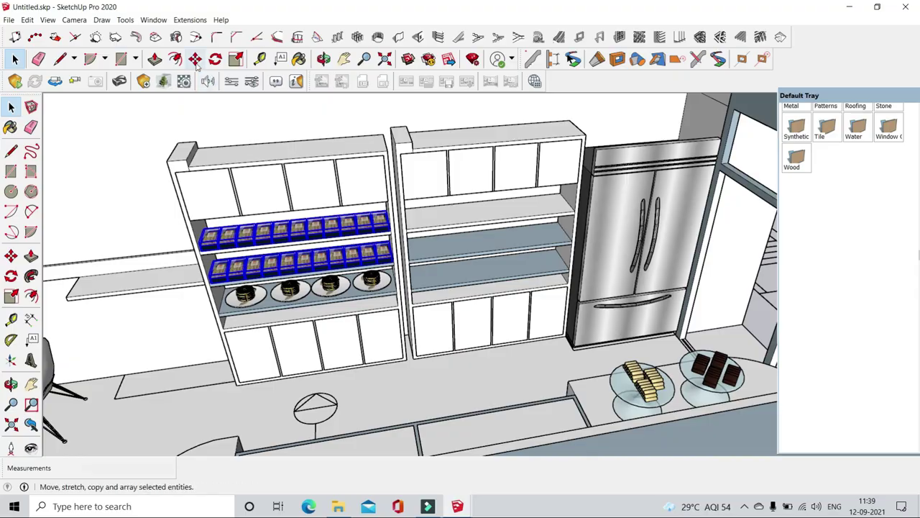
{"action": "key", "text": "space"}
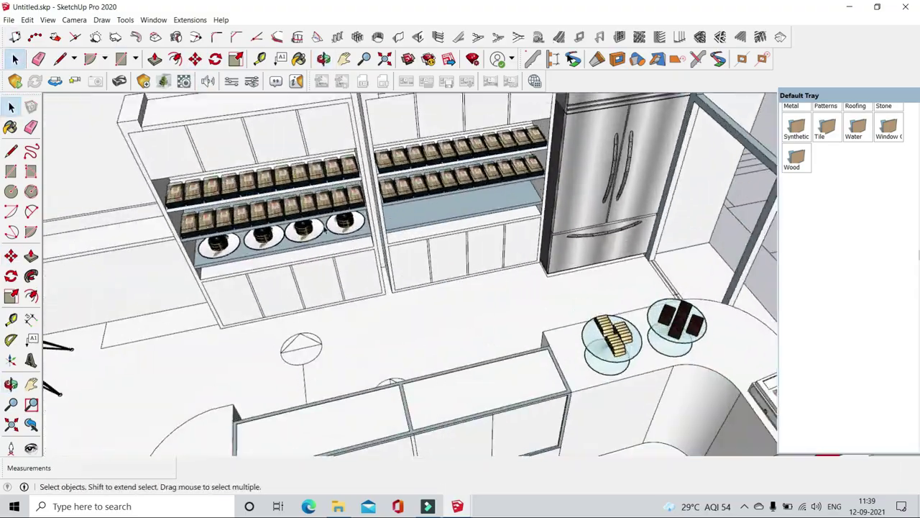
- Orbit out around the bakery's counter and display case
{"action": "mouse_move", "coordinate": [137, 123]}
{"action": "middle_mouse_down"}
{"action": "mouse_move", "coordinate": [489, 105]}
{"action": "mouse_move", "coordinate": [460, 216]}
{"action": "middle_mouse_up"}
{"action": "scroll", "coordinate": [460, 216], "scroll_direction": "up", "scroll_amount": 5}
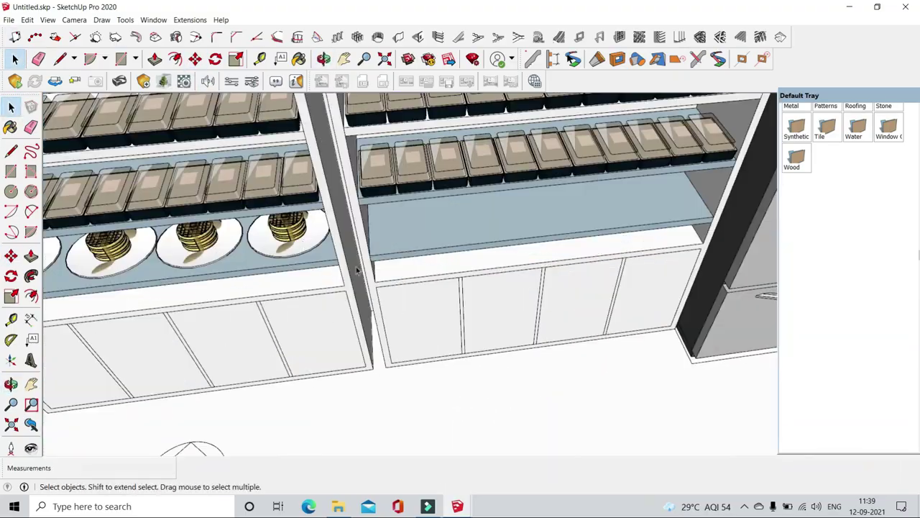
{"action": "scroll", "coordinate": [668, 352], "scroll_direction": "down", "scroll_amount": 10}
{"action": "scroll", "coordinate": [668, 352], "scroll_direction": "up", "scroll_amount": 5}
{"action": "mouse_move", "coordinate": [668, 352]}
{"action": "middle_mouse_down"}
{"action": "mouse_move", "coordinate": [552, 243]}
{"action": "mouse_move", "coordinate": [534, 111]}
{"action": "mouse_move", "coordinate": [647, 288]}
{"action": "mouse_move", "coordinate": [165, 287]}
{"action": "mouse_move", "coordinate": [420, 230]}
{"action": "middle_mouse_up"}
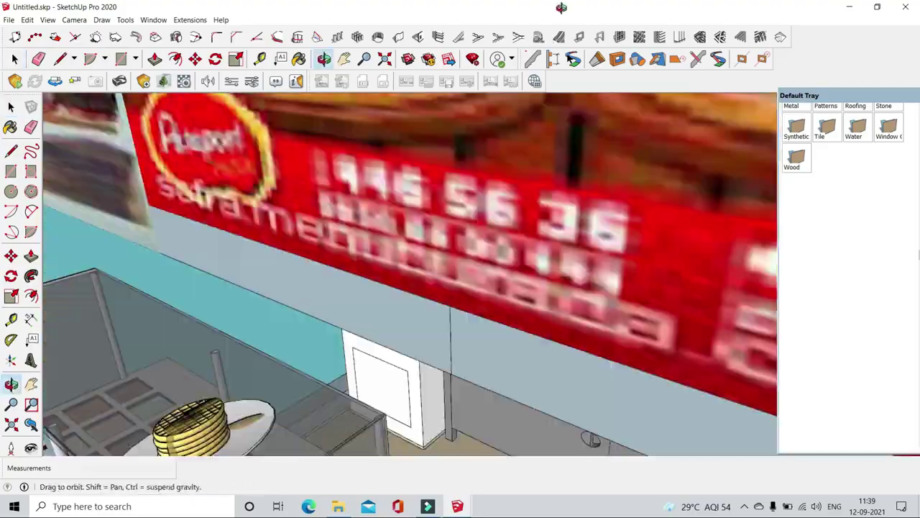
{"action": "scroll", "coordinate": [647, 288], "scroll_direction": "down", "scroll_amount": 5}
{"action": "scroll", "coordinate": [669, 314], "scroll_direction": "up", "scroll_amount": 3}
{"action": "scroll", "coordinate": [420, 230], "scroll_direction": "up", "scroll_amount": 5}
{"action": "scroll", "coordinate": [422, 232], "scroll_direction": "down", "scroll_amount": 3}
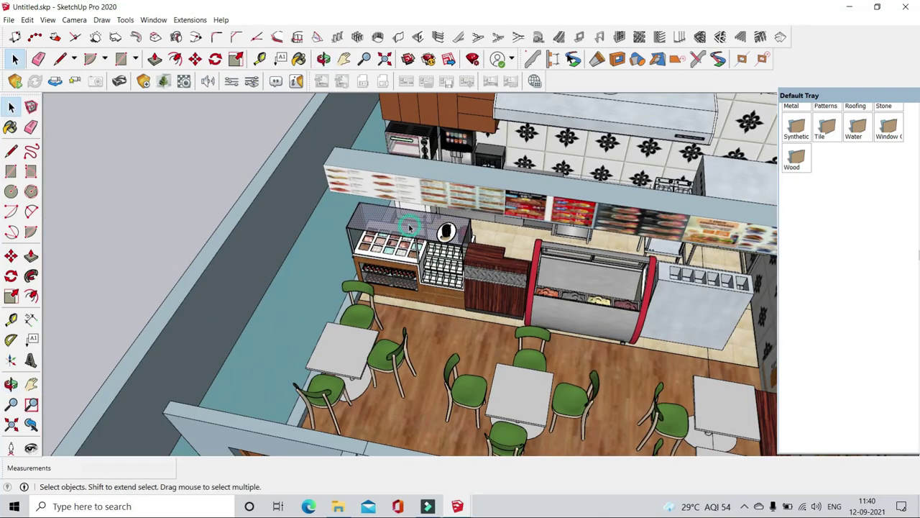
- Window-select items on the pastry counter, then orbit over to the second bakery layout
{"action": "left_click", "coordinate": [296, 151]}
{"action": "scroll", "coordinate": [110, 189], "scroll_direction": "down", "scroll_amount": 2}
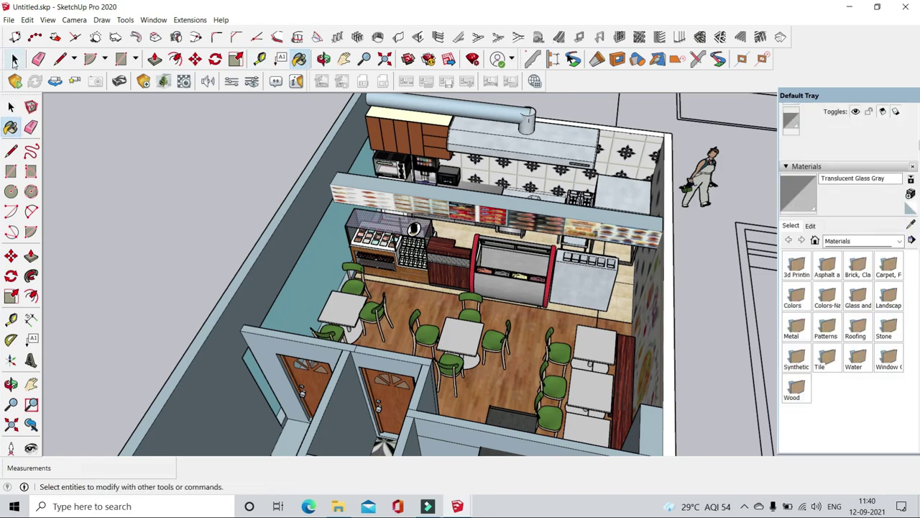
{"action": "left_click", "coordinate": [14, 59]}
{"action": "scroll", "coordinate": [359, 288], "scroll_direction": "down", "scroll_amount": 3}
{"action": "left_click_drag", "start_coordinate": [239, 99], "coordinate": [584, 435]}
{"action": "middle_click_drag", "start_coordinate": [610, 429], "coordinate": [148, 298]}
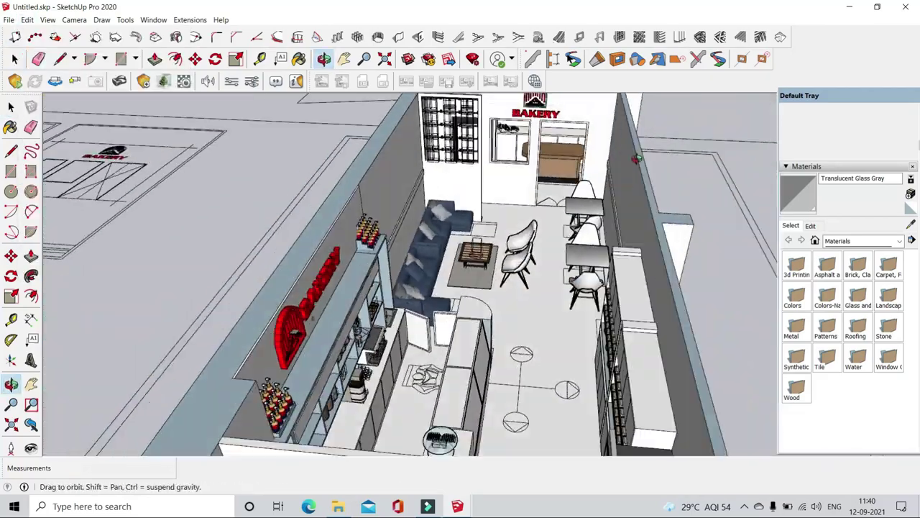
{"action": "middle_click_drag", "start_coordinate": [131, 148], "coordinate": [425, 154]}
- Search 3D Warehouse for 'stove' and open the stoves model's page
{"action": "left_click", "coordinate": [421, 61]}
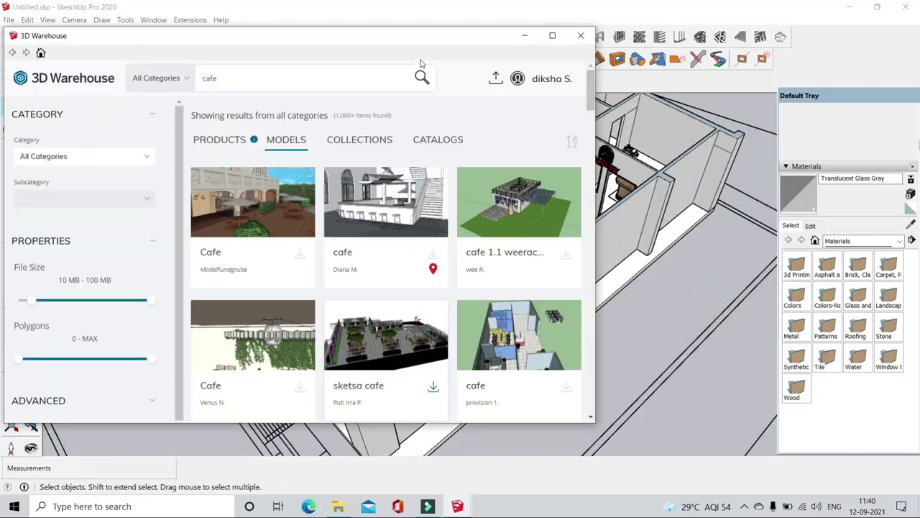
{"action": "type", "text": "stove"}
{"action": "key", "text": "Return"}
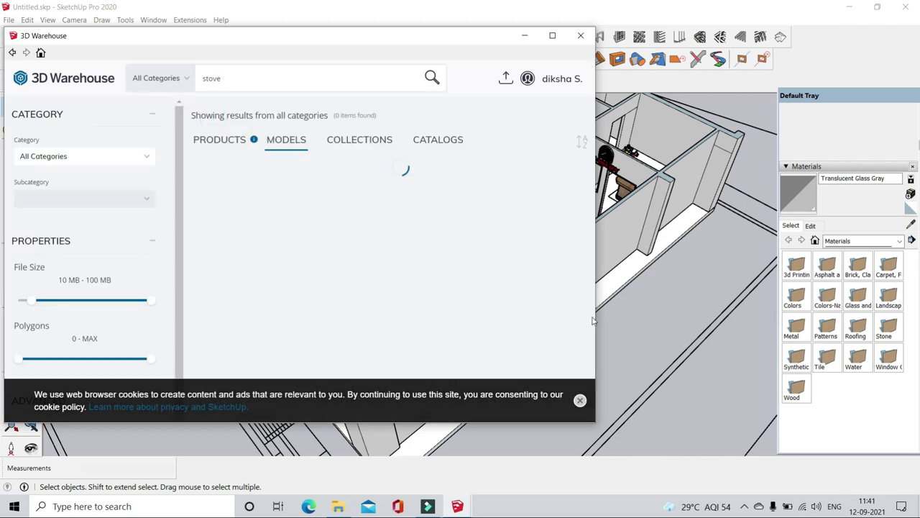
{"action": "scroll", "coordinate": [441, 263], "scroll_direction": "down", "scroll_amount": 3}
{"action": "left_click", "coordinate": [442, 259]}
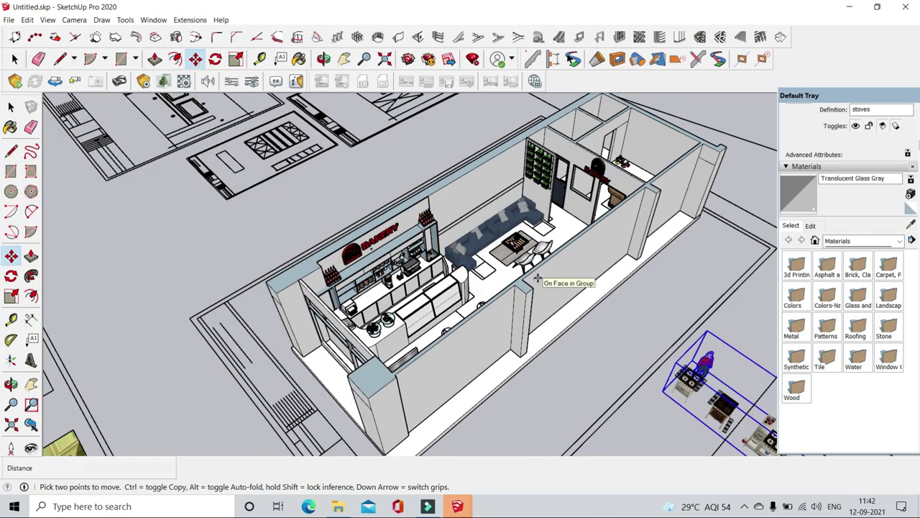
- Place the stoves model beside the bakery and inspect the stove units
{"action": "left_click", "coordinate": [588, 310]}
{"action": "scroll", "coordinate": [616, 263], "scroll_direction": "up", "scroll_amount": 5}
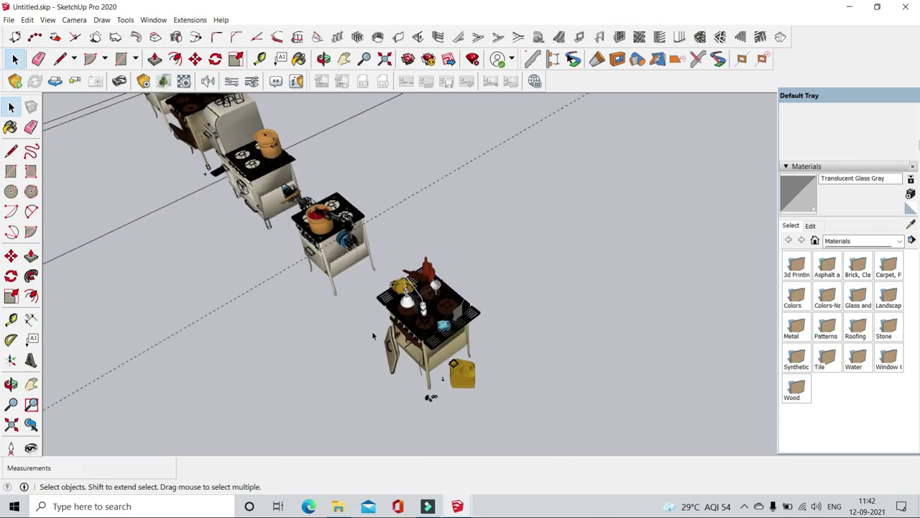
{"action": "scroll", "coordinate": [430, 394], "scroll_direction": "up", "scroll_amount": 5}
{"action": "right_click", "coordinate": [485, 288]}
{"action": "key", "text": "Escape"}
{"action": "scroll", "coordinate": [510, 431], "scroll_direction": "down", "scroll_amount": 3}
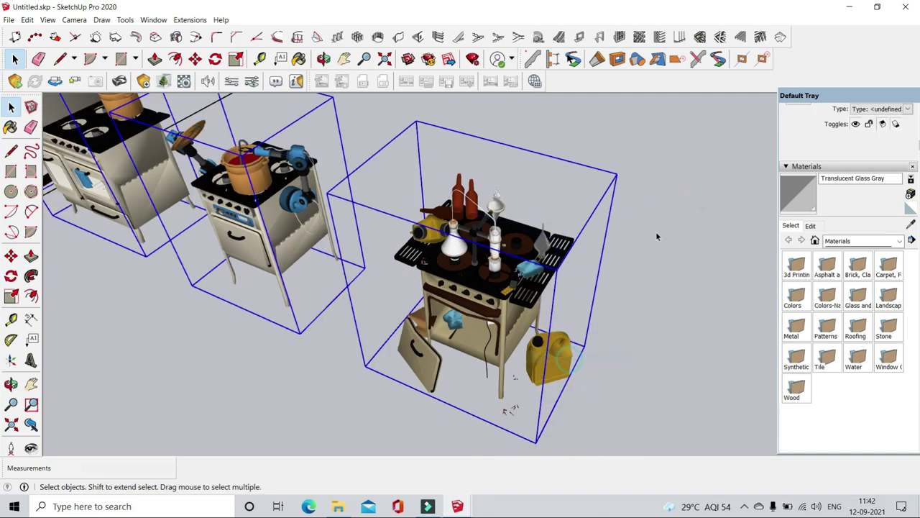
{"action": "middle_click_drag", "start_coordinate": [510, 431], "coordinate": [411, 180]}
{"action": "scroll", "coordinate": [412, 180], "scroll_direction": "up", "scroll_amount": 5}
{"action": "left_click", "coordinate": [411, 180]}
{"action": "scroll", "coordinate": [411, 179], "scroll_direction": "up", "scroll_amount": 3}
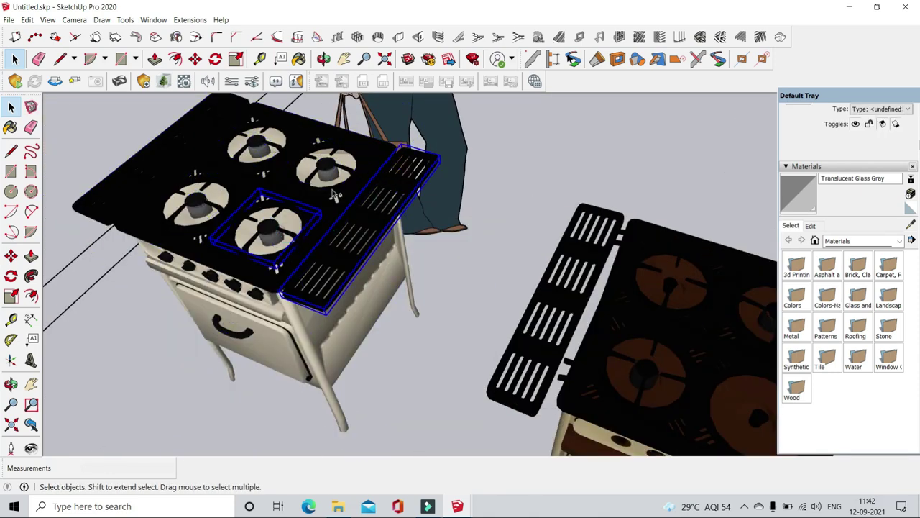
{"action": "scroll", "coordinate": [370, 235], "scroll_direction": "down", "scroll_amount": 2}
- Window-select a stove's cooktop, start moving it, then open the stove group for editing
{"action": "left_click", "coordinate": [499, 130]}
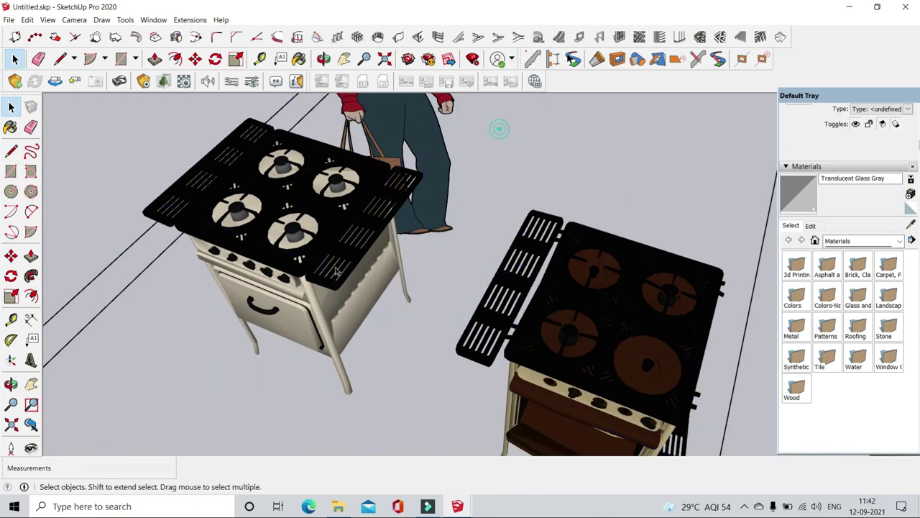
{"action": "middle_click_drag", "start_coordinate": [499, 129], "coordinate": [452, 431]}
{"action": "left_click_drag", "start_coordinate": [452, 431], "coordinate": [82, 181]}
{"action": "middle_click_drag", "start_coordinate": [161, 196], "coordinate": [228, 109]}
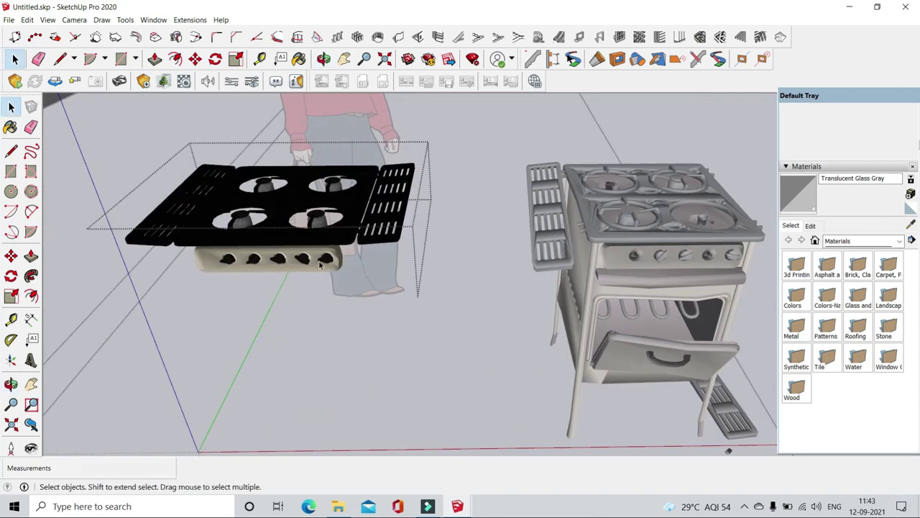
{"action": "scroll", "coordinate": [228, 109], "scroll_direction": "down", "scroll_amount": 2}
{"action": "key", "text": "m"}
{"action": "scroll", "coordinate": [188, 334], "scroll_direction": "up", "scroll_amount": 4}
{"action": "left_click", "coordinate": [188, 335]}
{"action": "scroll", "coordinate": [188, 334], "scroll_direction": "down", "scroll_amount": 5}
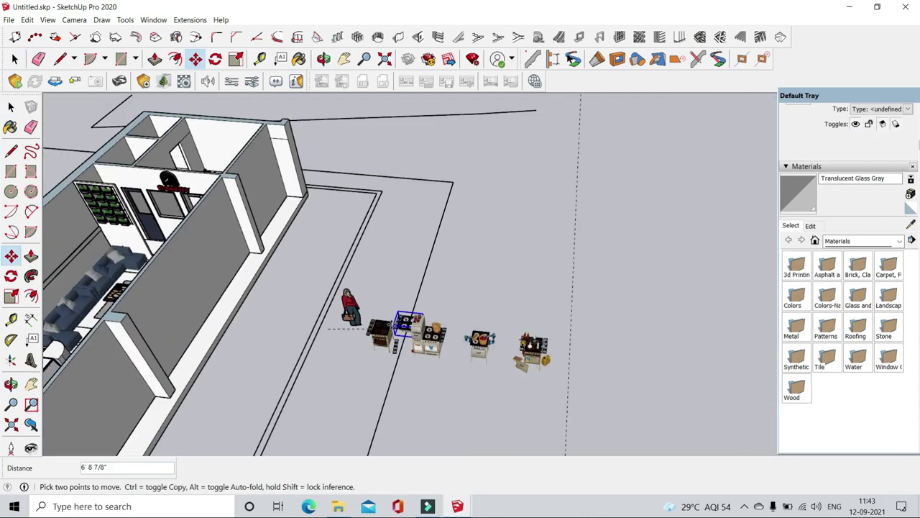
{"action": "scroll", "coordinate": [388, 323], "scroll_direction": "up", "scroll_amount": 4}
{"action": "scroll", "coordinate": [509, 228], "scroll_direction": "up", "scroll_amount": 3}
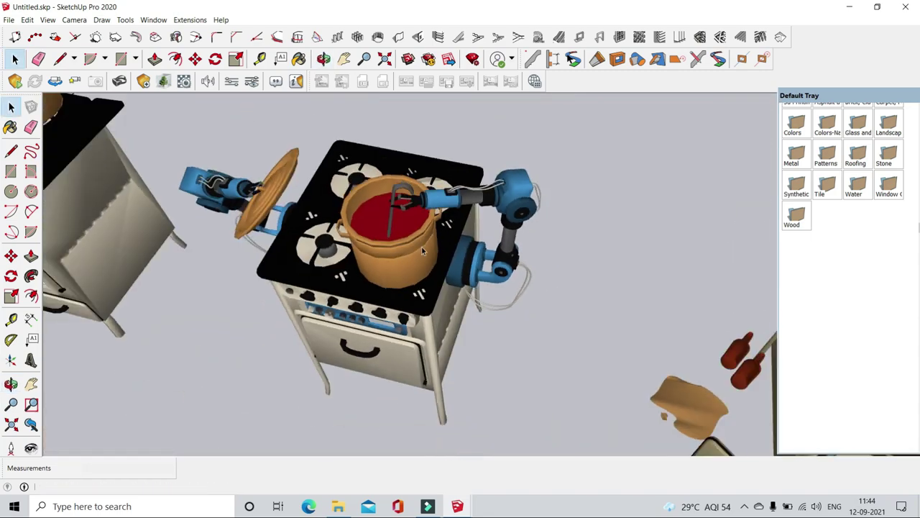
{"action": "right_click", "coordinate": [422, 247]}
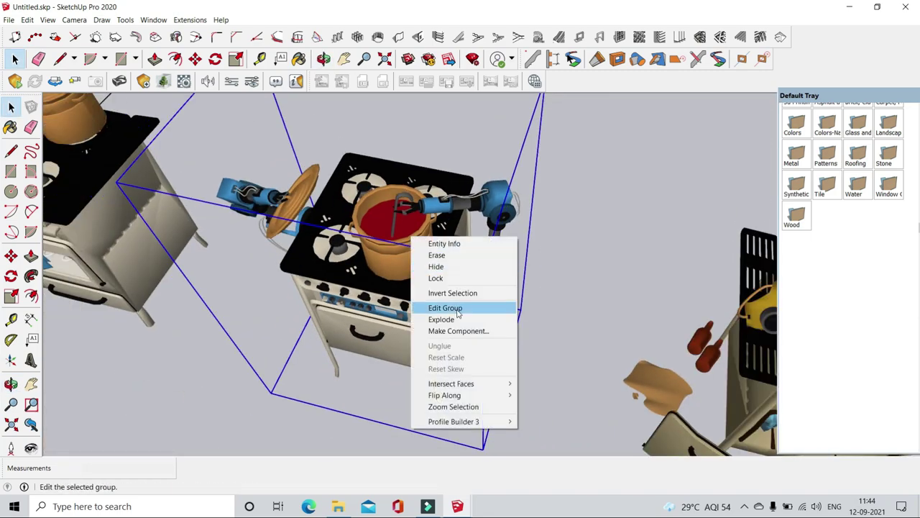
{"action": "left_click", "coordinate": [442, 308]}
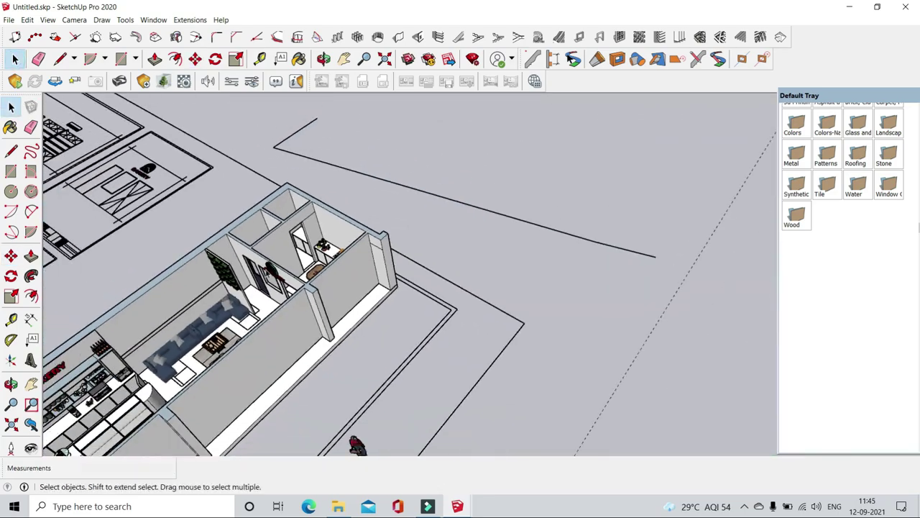
- Copy the door knob and place the copy on the double door
{"action": "left_click_drag", "start_coordinate": [279, 213], "coordinate": [642, 410]}
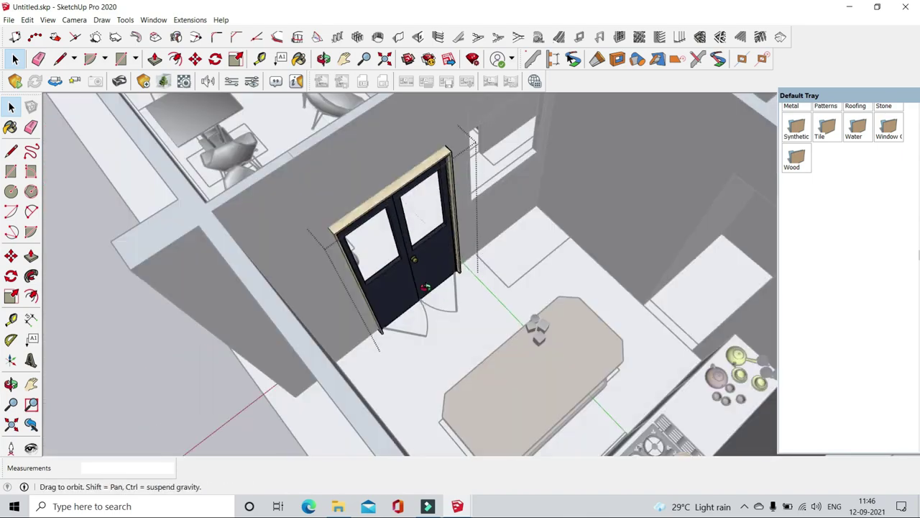
{"action": "key", "text": "space"}
{"action": "scroll", "coordinate": [556, 187], "scroll_direction": "up", "scroll_amount": 3}
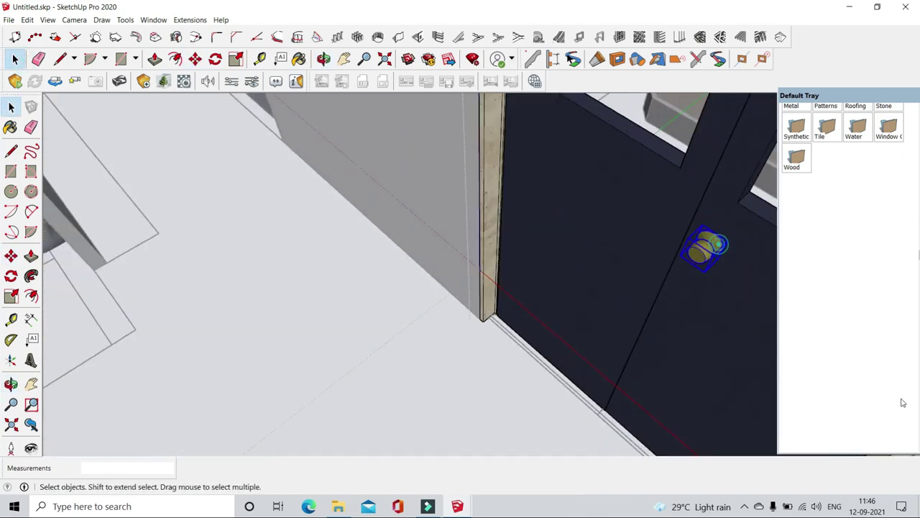
{"action": "left_click", "coordinate": [654, 276]}
{"action": "key", "text": "space"}
{"action": "scroll", "coordinate": [219, 308], "scroll_direction": "down", "scroll_amount": 5}
{"action": "scroll", "coordinate": [376, 400], "scroll_direction": "up", "scroll_amount": 5}
{"action": "middle_click_drag", "start_coordinate": [435, 401], "coordinate": [684, 350]}
- Nudge the knob about 1 3/4" along the door and rotate it about the door's corner
{"action": "left_click", "coordinate": [196, 58]}
{"action": "scroll", "coordinate": [719, 346], "scroll_direction": "up", "scroll_amount": 2}
{"action": "left_click", "coordinate": [737, 357]}
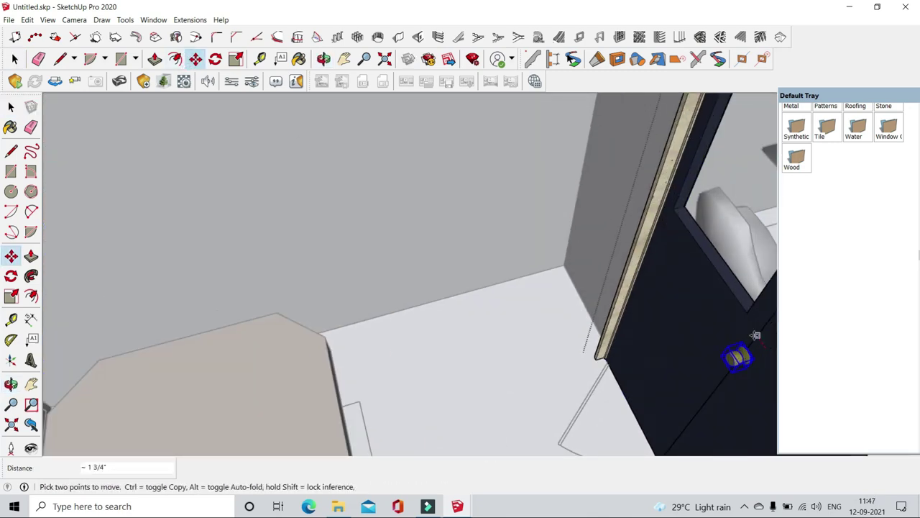
{"action": "key", "text": "space"}
{"action": "key", "text": "q"}
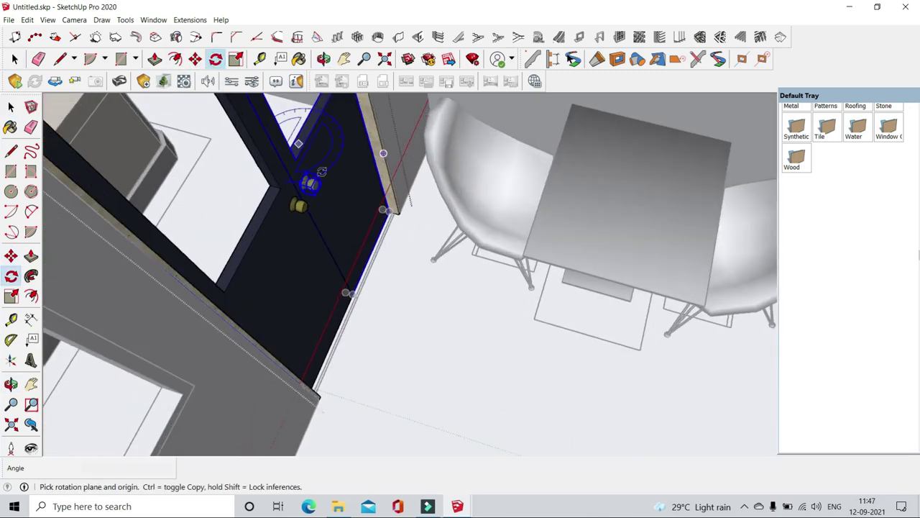
{"action": "left_click", "coordinate": [346, 340]}
{"action": "middle_click_drag", "start_coordinate": [370, 287], "coordinate": [432, 201]}
{"action": "scroll", "coordinate": [434, 190], "scroll_direction": "up", "scroll_amount": 2}
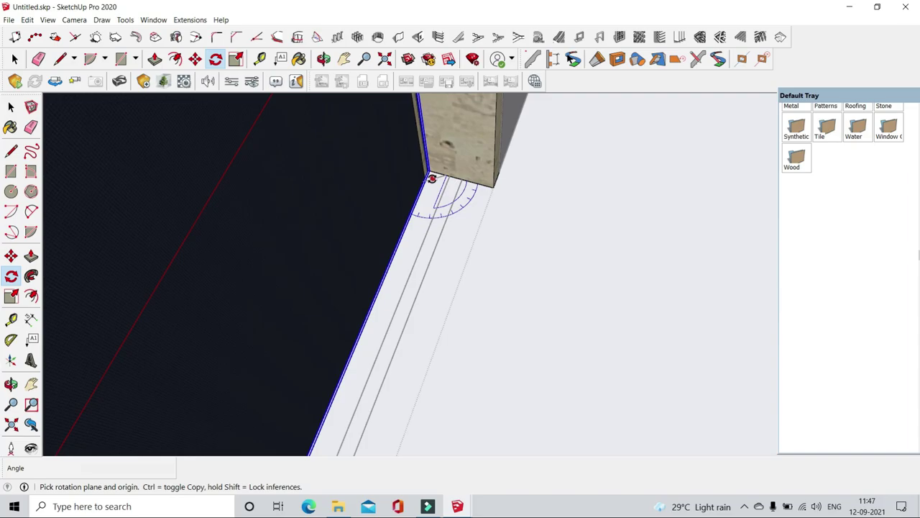
{"action": "left_click", "coordinate": [432, 181]}
{"action": "key", "text": "space"}
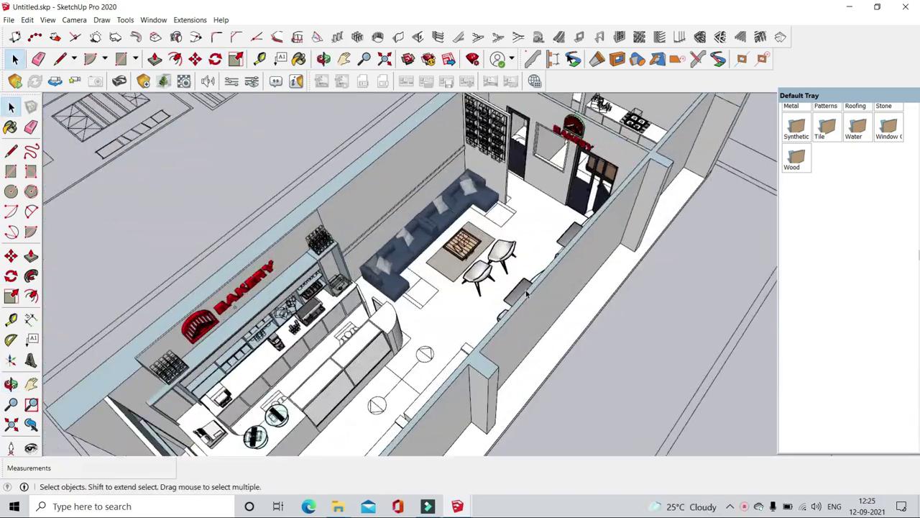
- Switch the Materials collection from Colors to Glass and Mirrors
{"action": "mouse_move", "coordinate": [536, 251]}
{"action": "middle_mouse_down"}
{"action": "mouse_move", "coordinate": [524, 253]}
{"action": "mouse_move", "coordinate": [635, 328]}
{"action": "mouse_move", "coordinate": [773, 216]}
{"action": "middle_mouse_up"}
{"action": "key", "text": "space"}
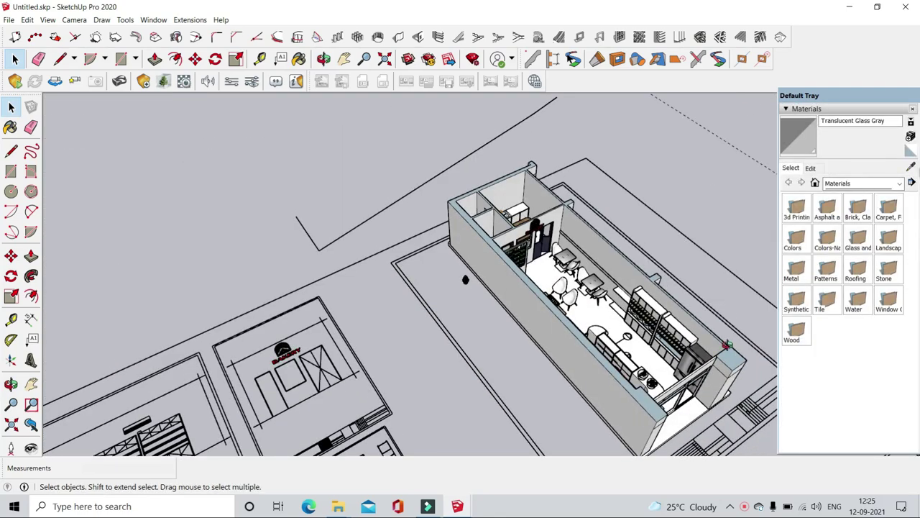
{"action": "middle_click_drag", "start_coordinate": [465, 279], "coordinate": [712, 223]}
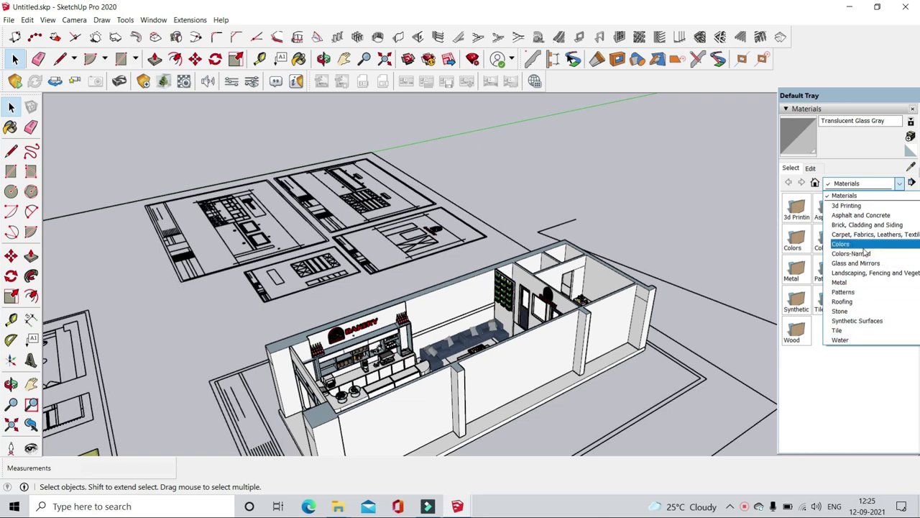
{"action": "left_click", "coordinate": [865, 248]}
{"action": "left_click", "coordinate": [852, 184]}
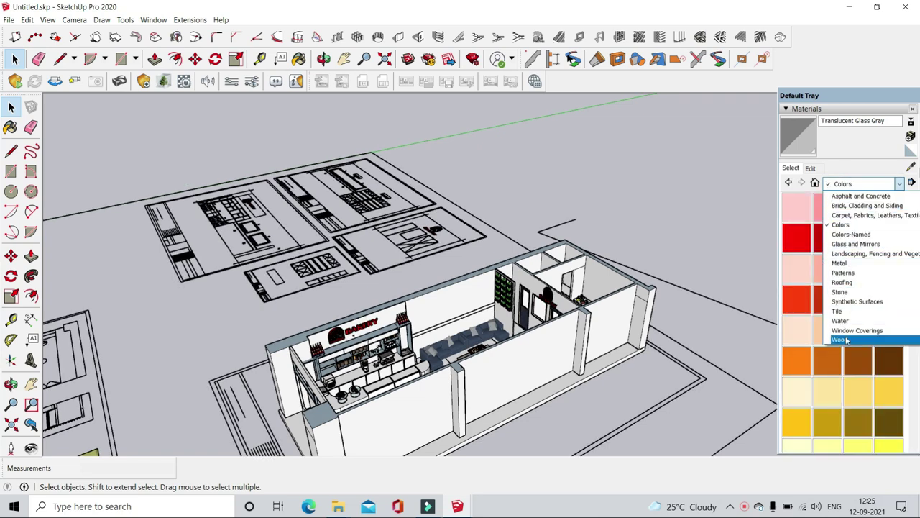
{"action": "key", "text": "Escape"}
{"action": "scroll", "coordinate": [841, 288], "scroll_direction": "down", "scroll_amount": 5}
{"action": "scroll", "coordinate": [841, 287], "scroll_direction": "down", "scroll_amount": 5}
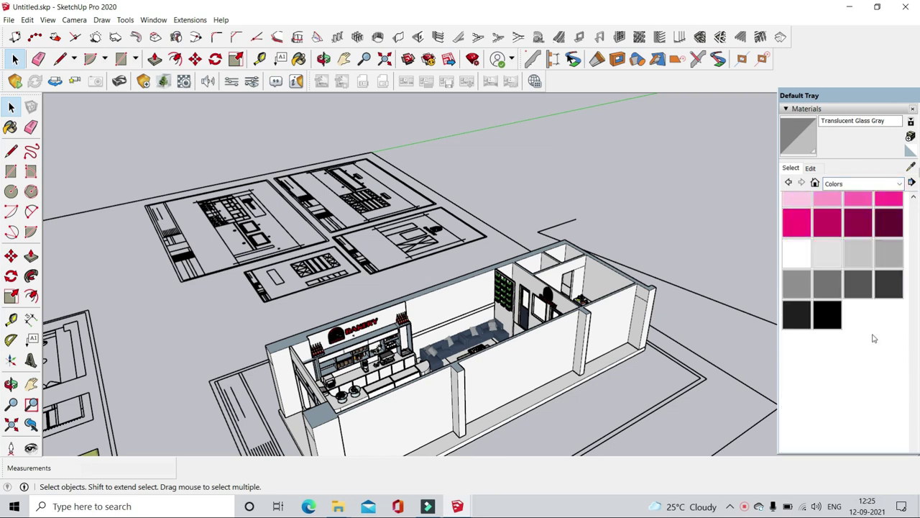
{"action": "scroll", "coordinate": [842, 288], "scroll_direction": "up", "scroll_amount": 5}
{"action": "left_click", "coordinate": [870, 185]}
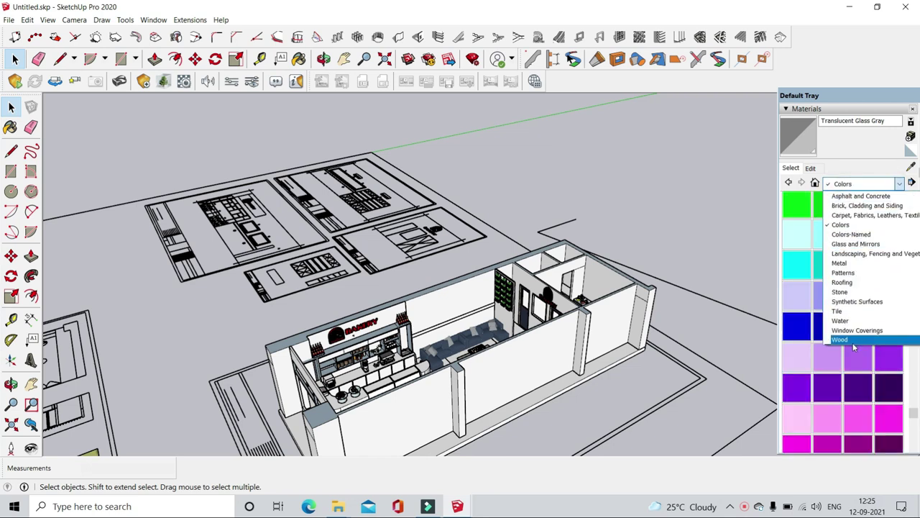
{"action": "left_click", "coordinate": [837, 157]}
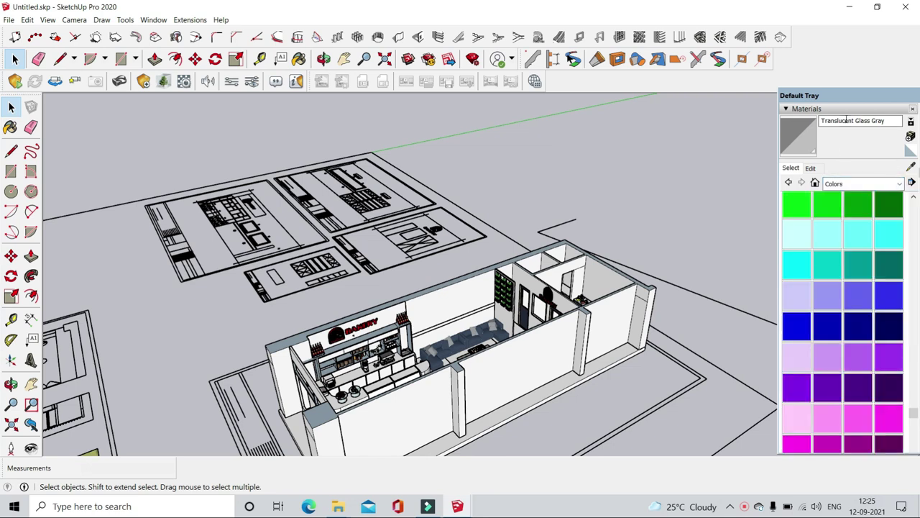
{"action": "left_click", "coordinate": [860, 184]}
{"action": "left_click", "coordinate": [846, 245]}
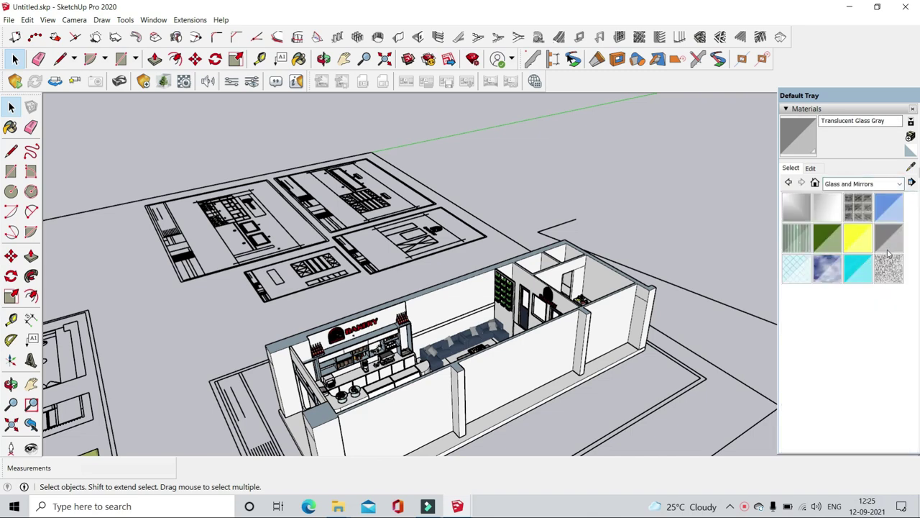
- Zoom to the display counter and paint it with Translucent Glass Gray
{"action": "scroll", "coordinate": [423, 363], "scroll_direction": "up", "scroll_amount": 2}
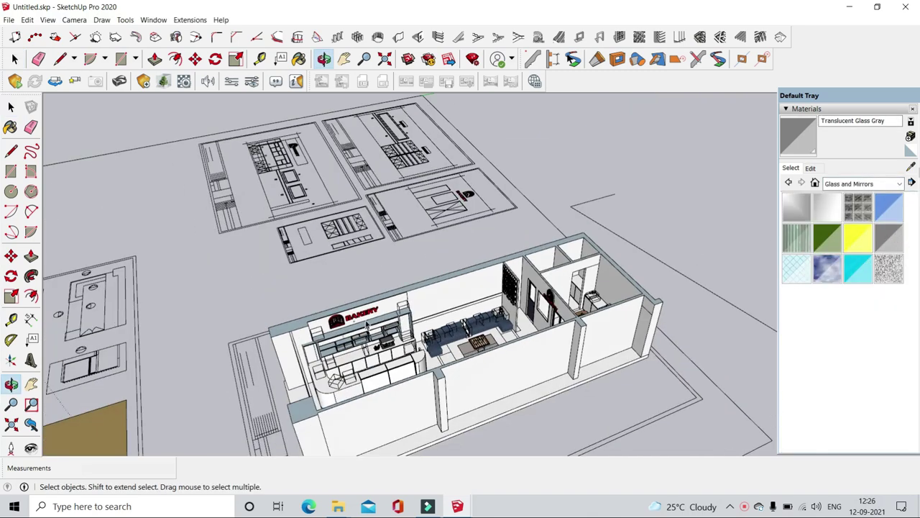
{"action": "scroll", "coordinate": [423, 362], "scroll_direction": "up", "scroll_amount": 3}
{"action": "scroll", "coordinate": [423, 363], "scroll_direction": "up", "scroll_amount": 3}
{"action": "scroll", "coordinate": [423, 362], "scroll_direction": "up", "scroll_amount": 3}
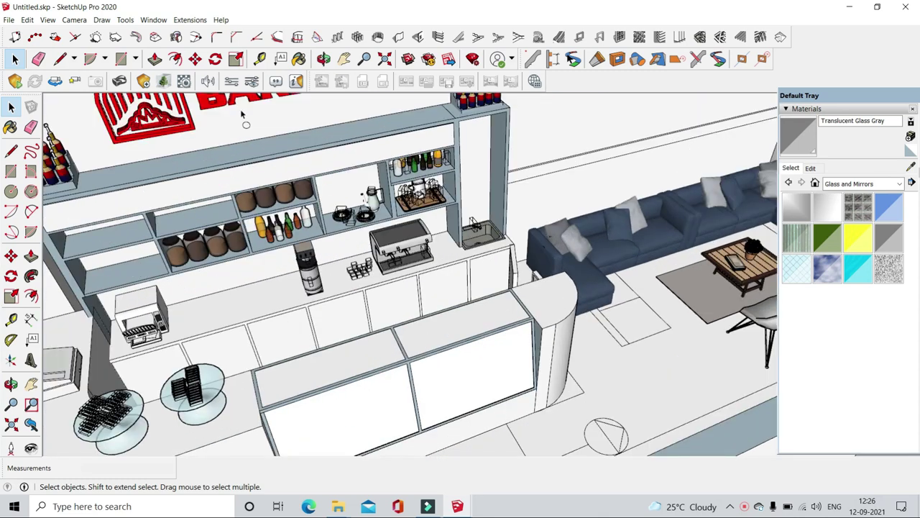
{"action": "key", "text": "b"}
{"action": "scroll", "coordinate": [434, 329], "scroll_direction": "up", "scroll_amount": 2}
{"action": "left_click", "coordinate": [434, 329]}
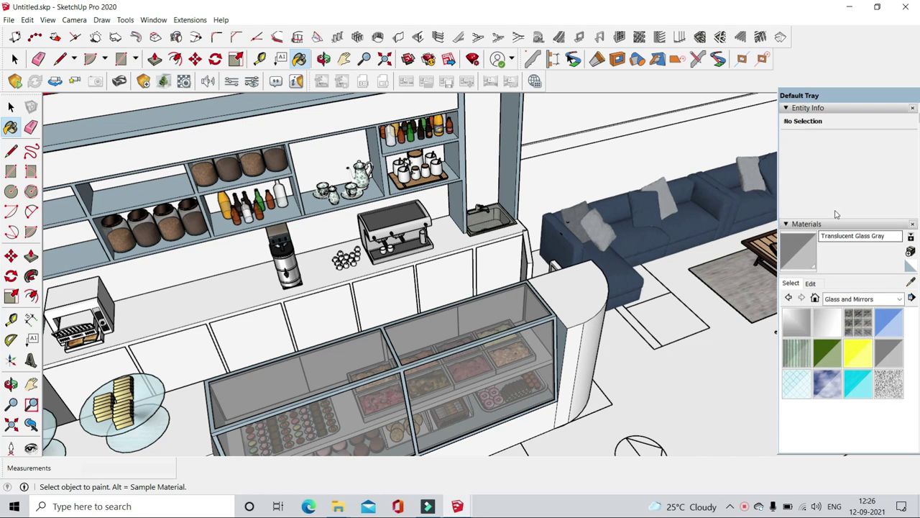
- Lighten the glass material slightly and paint both counter front panels with it
{"action": "left_click", "coordinate": [811, 283]}
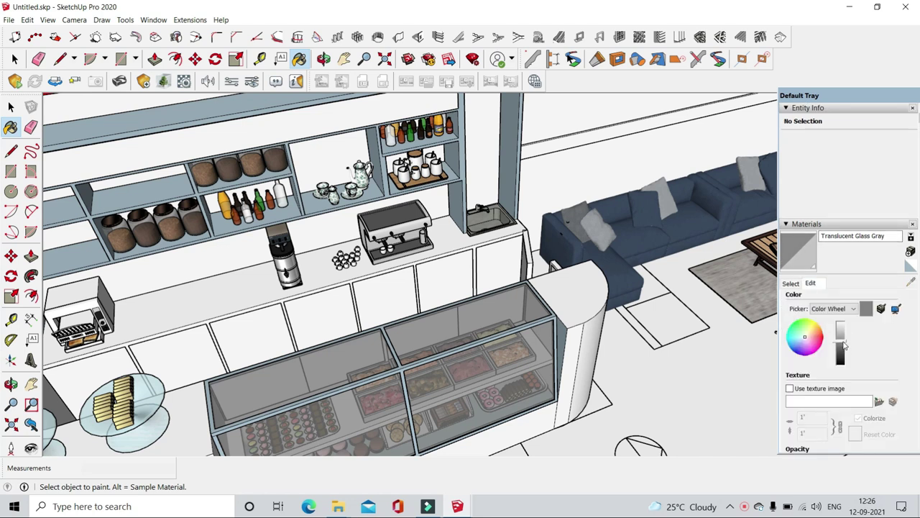
{"action": "left_click", "coordinate": [843, 341]}
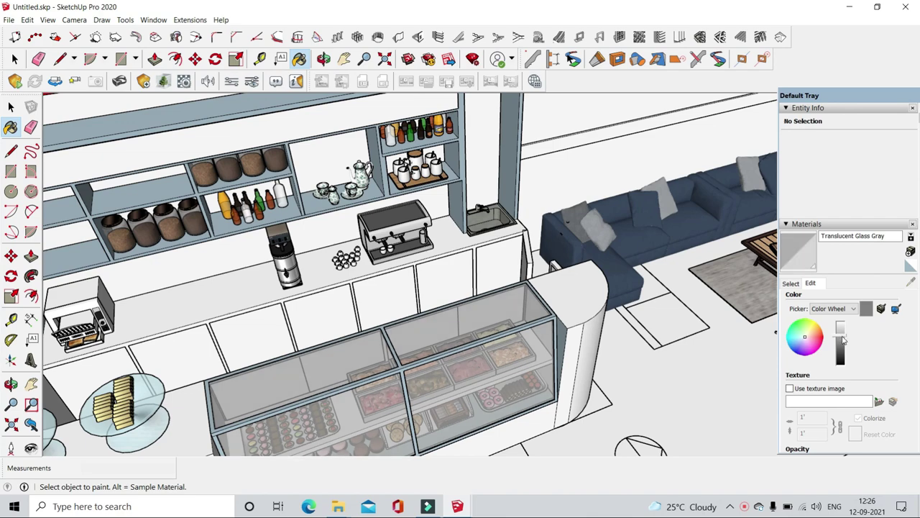
{"action": "mouse_move", "coordinate": [373, 292]}
{"action": "middle_mouse_down"}
{"action": "mouse_move", "coordinate": [464, 363]}
{"action": "mouse_move", "coordinate": [625, 304]}
{"action": "mouse_move", "coordinate": [546, 238]}
{"action": "middle_mouse_up"}
{"action": "scroll", "coordinate": [464, 364], "scroll_direction": "up", "scroll_amount": 3}
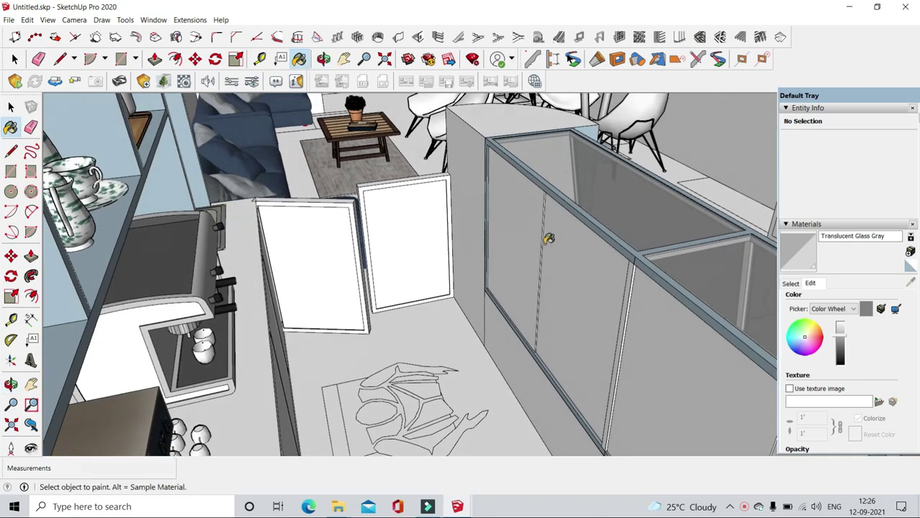
{"action": "left_click", "coordinate": [568, 253]}
{"action": "left_click", "coordinate": [684, 256]}
- Lower the glass opacity to 16, then orbit to bring the BAKERY sign into view
{"action": "mouse_move", "coordinate": [684, 257]}
{"action": "middle_mouse_down"}
{"action": "mouse_move", "coordinate": [342, 347]}
{"action": "mouse_move", "coordinate": [378, 343]}
{"action": "mouse_move", "coordinate": [378, 382]}
{"action": "middle_mouse_up"}
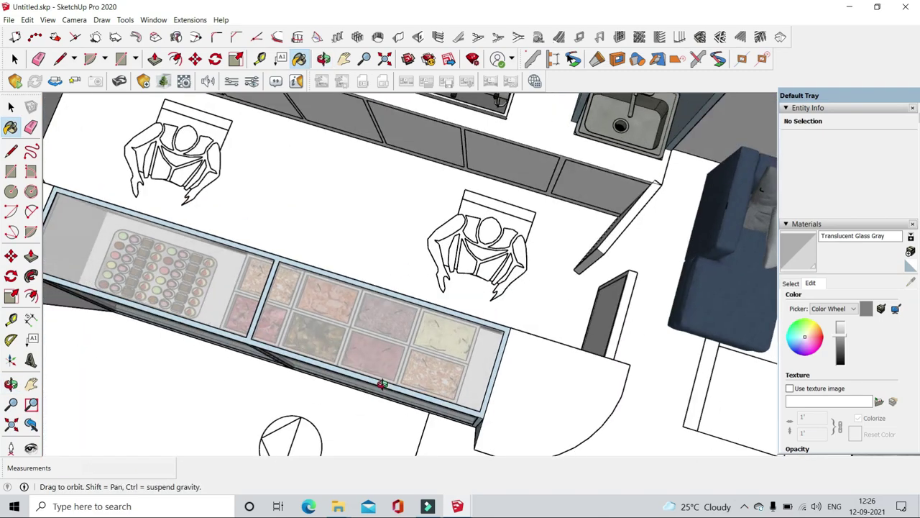
{"action": "mouse_move", "coordinate": [144, 220]}
{"action": "middle_mouse_down"}
{"action": "mouse_move", "coordinate": [149, 269]}
{"action": "mouse_move", "coordinate": [171, 309]}
{"action": "mouse_move", "coordinate": [162, 237]}
{"action": "mouse_move", "coordinate": [185, 257]}
{"action": "mouse_move", "coordinate": [343, 211]}
{"action": "mouse_move", "coordinate": [374, 316]}
{"action": "mouse_move", "coordinate": [393, 344]}
{"action": "mouse_move", "coordinate": [461, 338]}
{"action": "middle_mouse_up"}
{"action": "scroll", "coordinate": [890, 333], "scroll_direction": "down", "scroll_amount": 5}
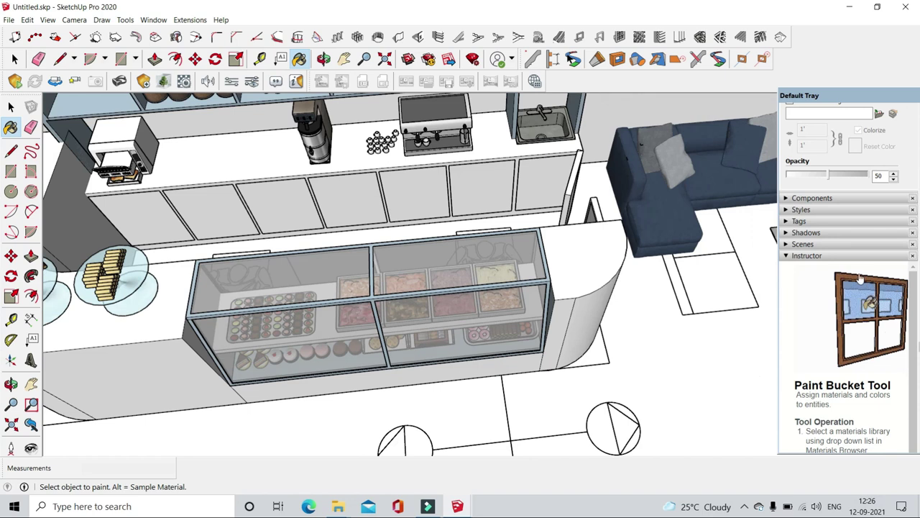
{"action": "scroll", "coordinate": [832, 137], "scroll_direction": "up", "scroll_amount": 3}
{"action": "scroll", "coordinate": [849, 364], "scroll_direction": "up", "scroll_amount": 2}
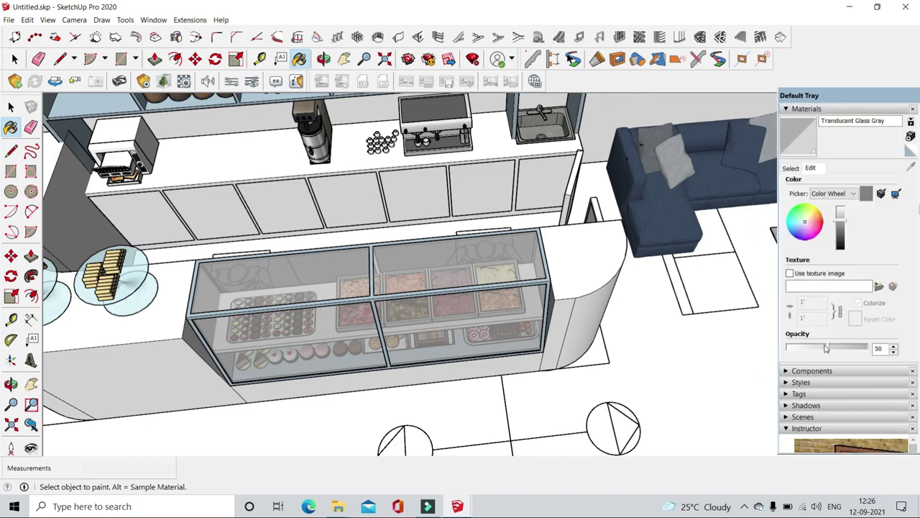
{"action": "left_click_drag", "start_coordinate": [823, 351], "coordinate": [804, 354]}
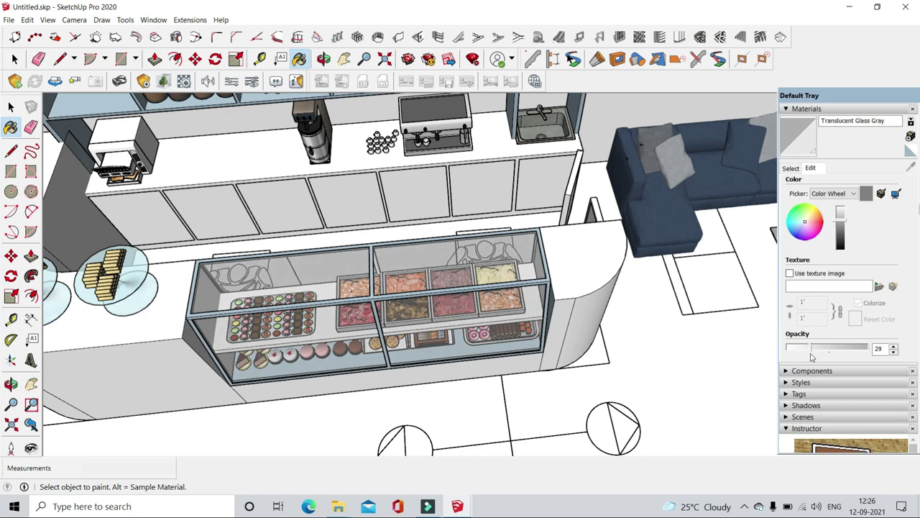
{"action": "left_click_drag", "start_coordinate": [806, 353], "coordinate": [804, 354]}
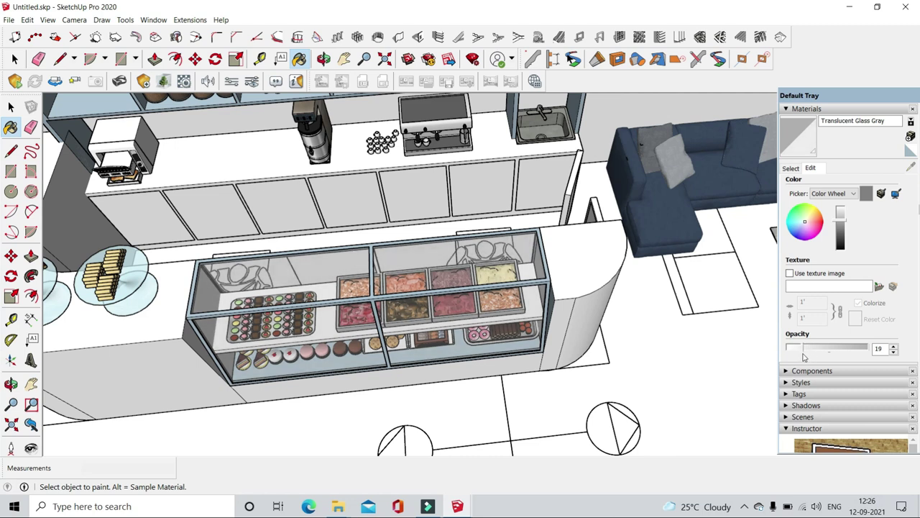
{"action": "middle_click_drag", "start_coordinate": [392, 341], "coordinate": [15, 58]}
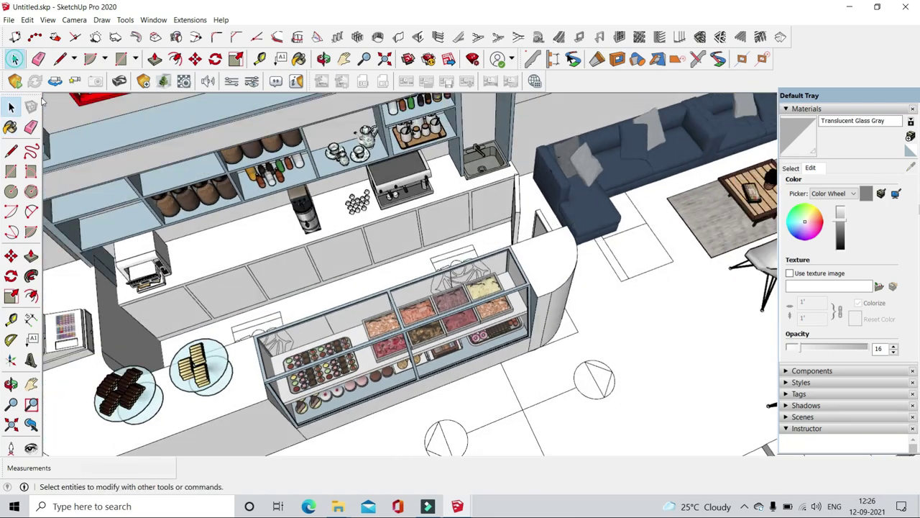
{"action": "mouse_move", "coordinate": [42, 103]}
{"action": "middle_mouse_down"}
{"action": "mouse_move", "coordinate": [484, 344]}
{"action": "mouse_move", "coordinate": [547, 302]}
{"action": "middle_mouse_up"}
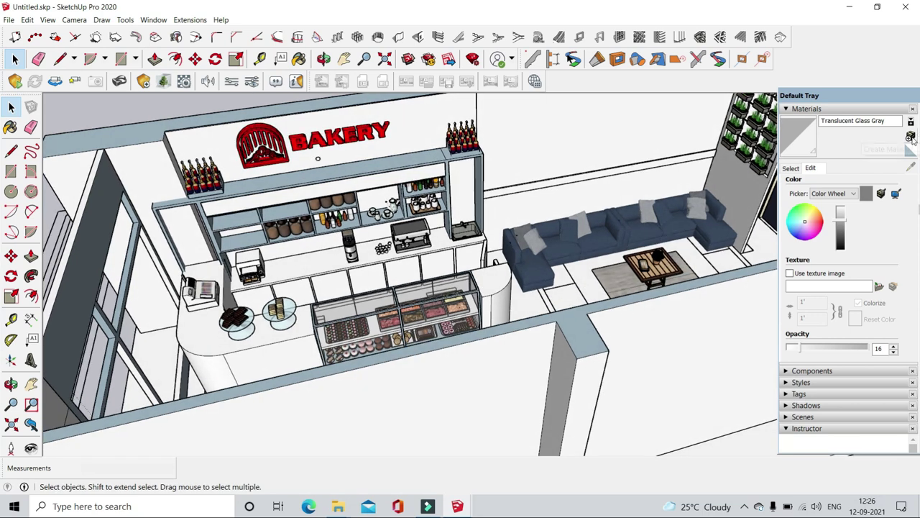
- Create Material41 using Formica_Laminate_Light_4.jpg from the skp folder, at 100 opacity
{"action": "left_click", "coordinate": [911, 135]}
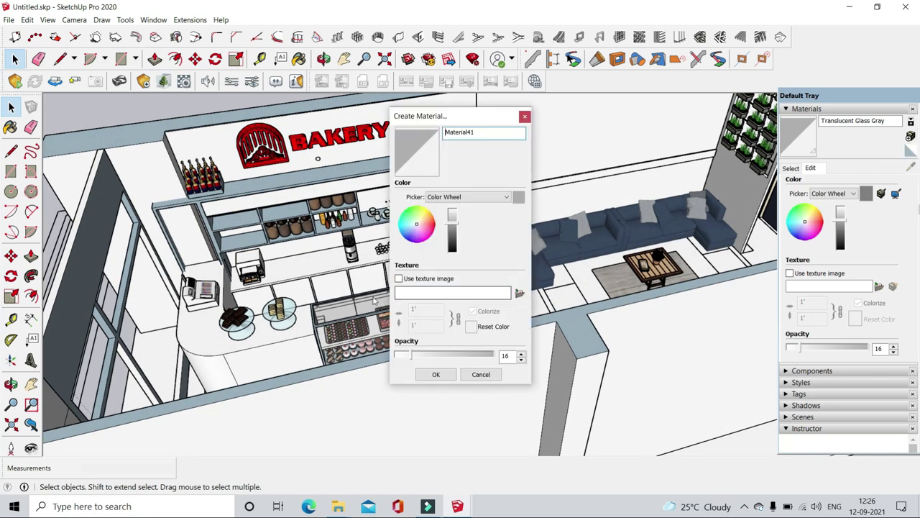
{"action": "left_click", "coordinate": [520, 294]}
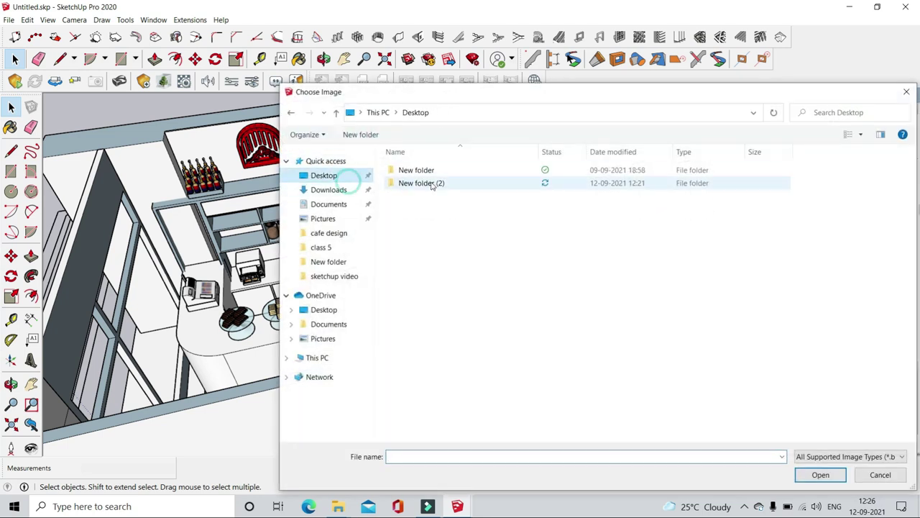
{"action": "double_click", "coordinate": [437, 174]}
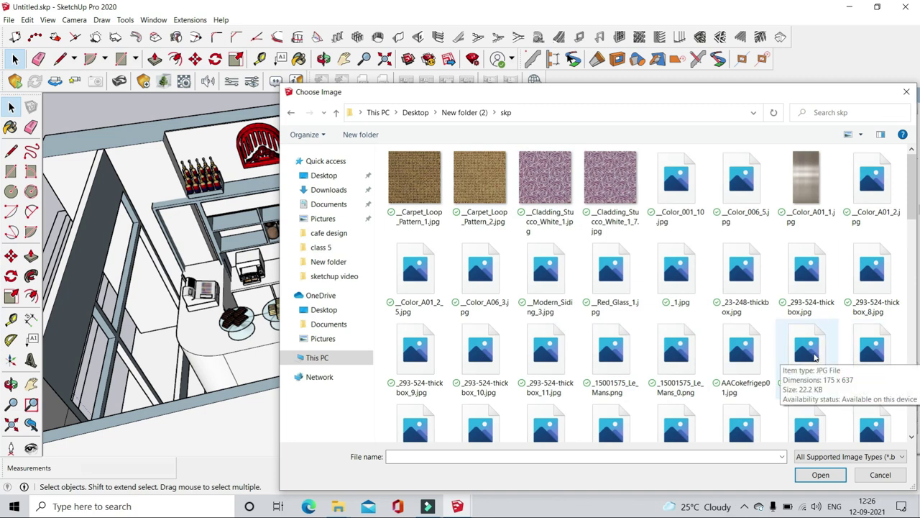
{"action": "scroll", "coordinate": [806, 303], "scroll_direction": "down", "scroll_amount": 5}
{"action": "scroll", "coordinate": [806, 302], "scroll_direction": "down", "scroll_amount": 5}
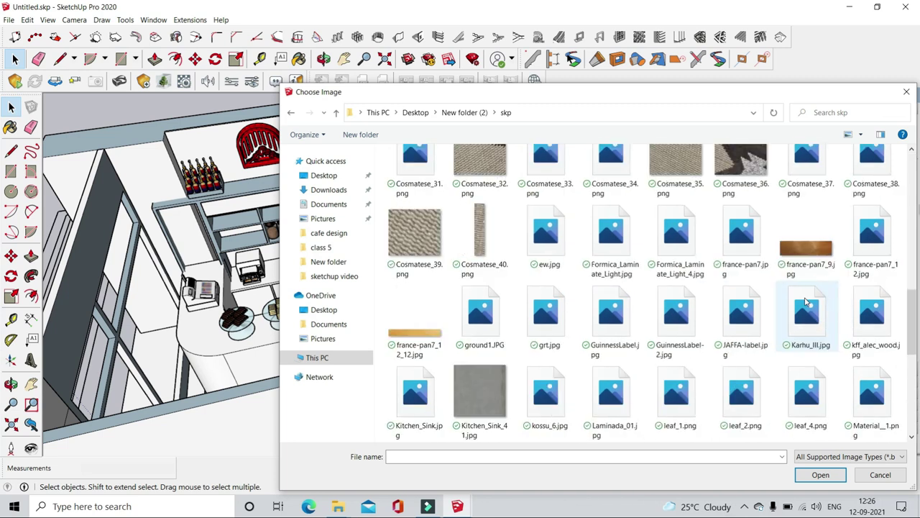
{"action": "scroll", "coordinate": [635, 378], "scroll_direction": "down", "scroll_amount": 3}
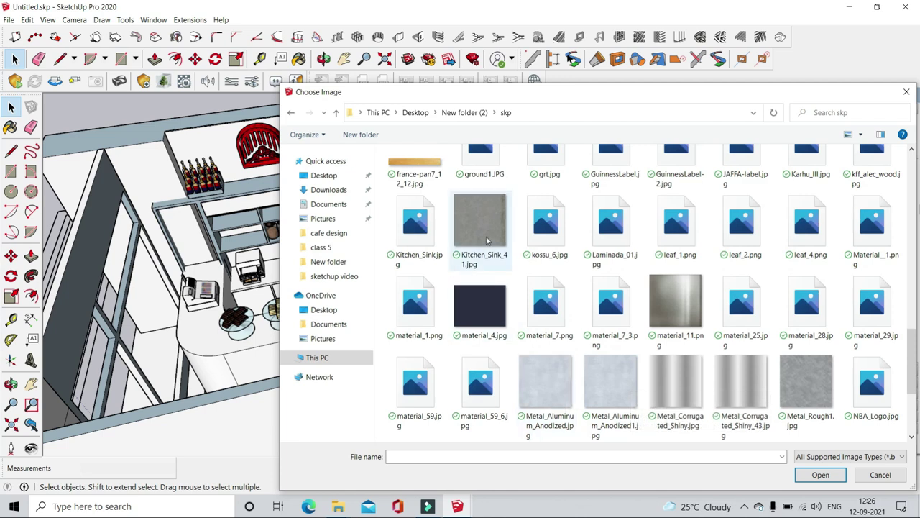
{"action": "scroll", "coordinate": [691, 273], "scroll_direction": "up", "scroll_amount": 5}
{"action": "scroll", "coordinate": [710, 190], "scroll_direction": "down", "scroll_amount": 3}
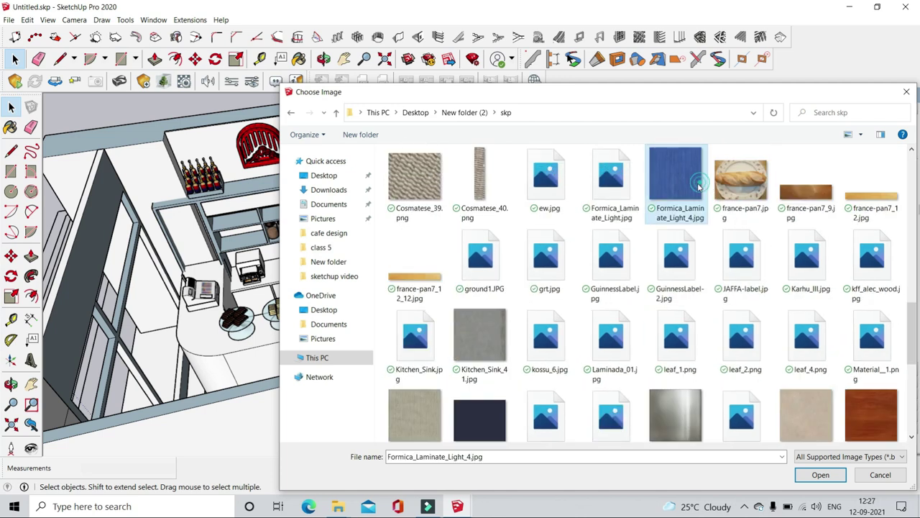
{"action": "left_click", "coordinate": [813, 477]}
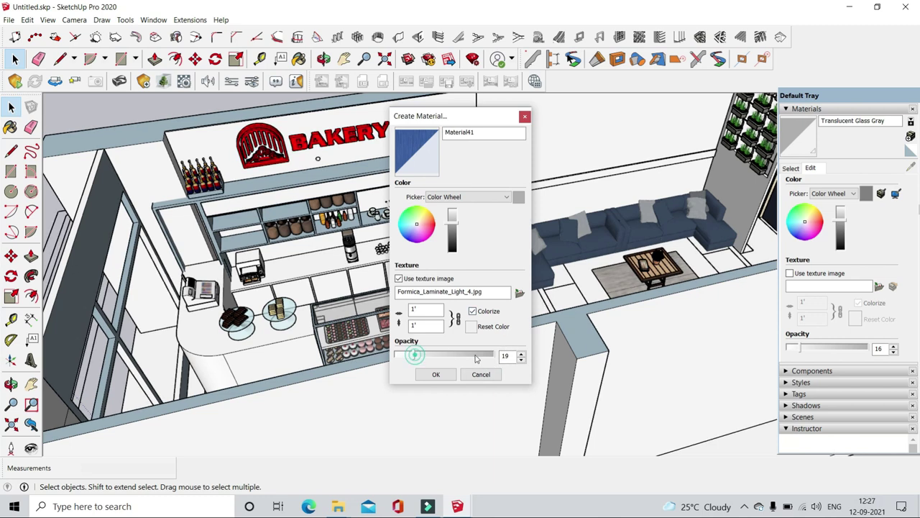
{"action": "left_click_drag", "start_coordinate": [476, 358], "coordinate": [511, 355]}
{"action": "left_click", "coordinate": [437, 375]}
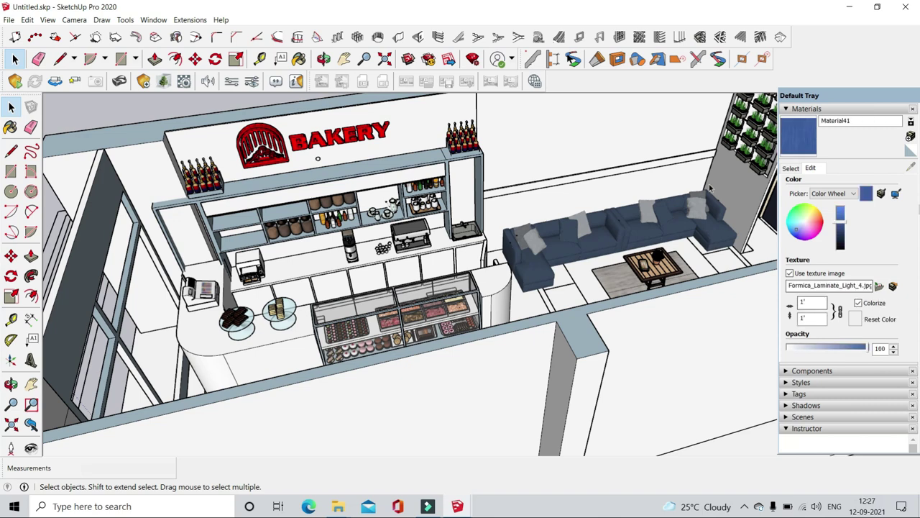
- Paint the wall behind the bakery counter with the blue Material41 laminate
{"action": "middle_click_drag", "start_coordinate": [431, 355], "coordinate": [497, 144]}
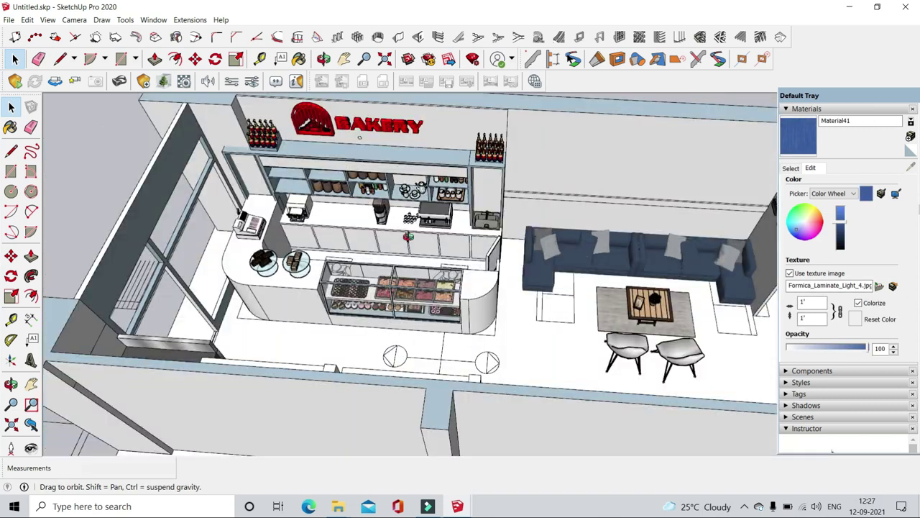
{"action": "scroll", "coordinate": [498, 119], "scroll_direction": "up", "scroll_amount": 5}
{"action": "scroll", "coordinate": [497, 118], "scroll_direction": "up", "scroll_amount": 1}
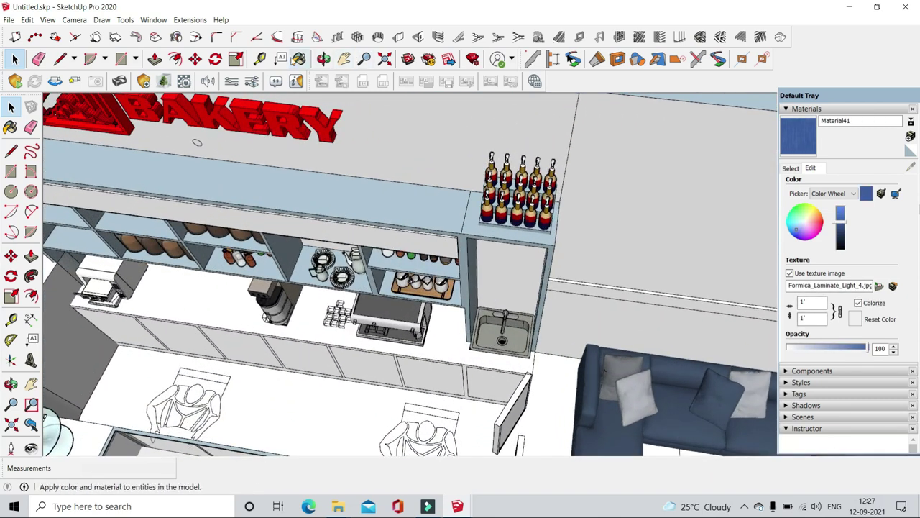
{"action": "left_click", "coordinate": [427, 128]}
{"action": "mouse_move", "coordinate": [421, 133]}
{"action": "middle_mouse_down"}
{"action": "mouse_move", "coordinate": [291, 213]}
{"action": "mouse_move", "coordinate": [216, 244]}
{"action": "middle_mouse_up"}
{"action": "scroll", "coordinate": [199, 263], "scroll_direction": "down", "scroll_amount": 3}
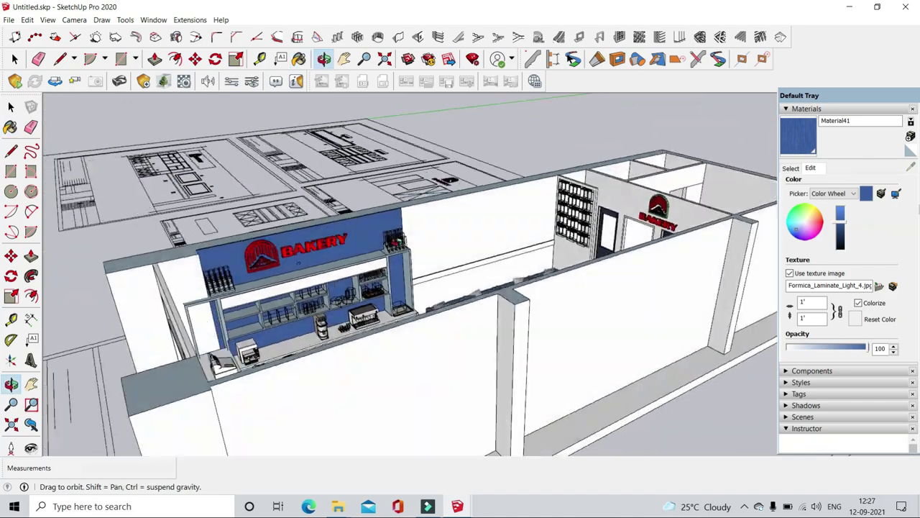
- Make a brown material from material_28.jpg and paint the lounge wall with it
{"action": "middle_click_drag", "start_coordinate": [471, 234], "coordinate": [599, 305]}
{"action": "scroll", "coordinate": [599, 304], "scroll_direction": "up", "scroll_amount": 3}
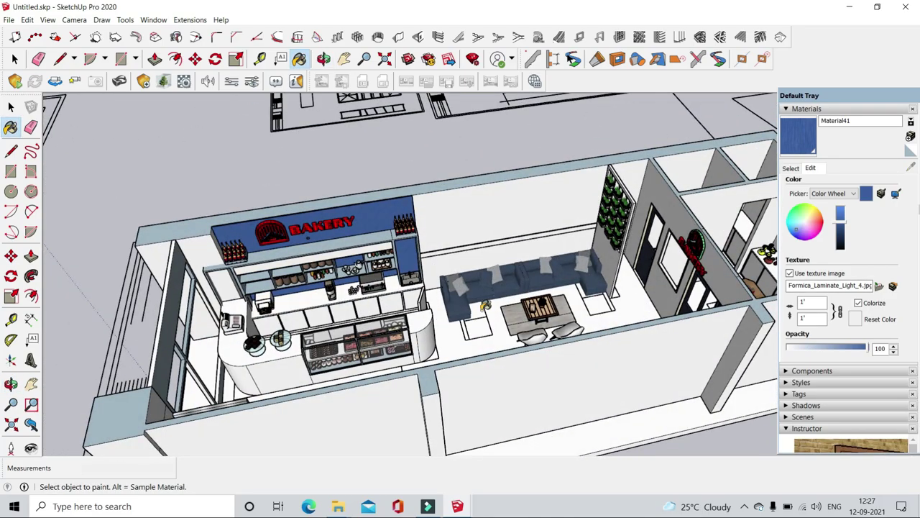
{"action": "scroll", "coordinate": [485, 305], "scroll_direction": "up", "scroll_amount": 5}
{"action": "middle_click_drag", "start_coordinate": [532, 281], "coordinate": [405, 341]}
{"action": "scroll", "coordinate": [242, 343], "scroll_direction": "down", "scroll_amount": 5}
{"action": "scroll", "coordinate": [243, 343], "scroll_direction": "up", "scroll_amount": 3}
{"action": "mouse_move", "coordinate": [243, 343]}
{"action": "middle_mouse_down"}
{"action": "mouse_move", "coordinate": [449, 237]}
{"action": "mouse_move", "coordinate": [575, 359]}
{"action": "middle_mouse_up"}
{"action": "scroll", "coordinate": [597, 382], "scroll_direction": "down", "scroll_amount": 4}
{"action": "scroll", "coordinate": [597, 382], "scroll_direction": "up", "scroll_amount": 1}
{"action": "scroll", "coordinate": [598, 382], "scroll_direction": "up", "scroll_amount": 3}
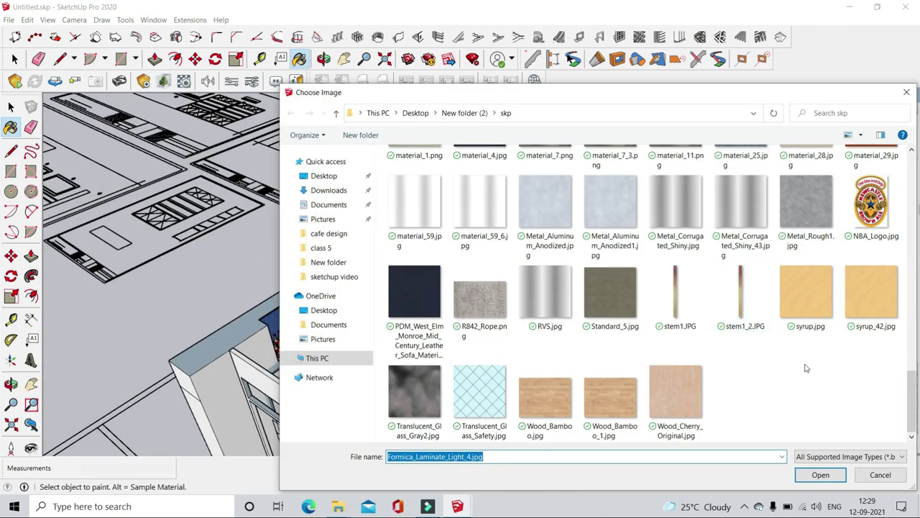
{"action": "scroll", "coordinate": [806, 367], "scroll_direction": "up", "scroll_amount": 5}
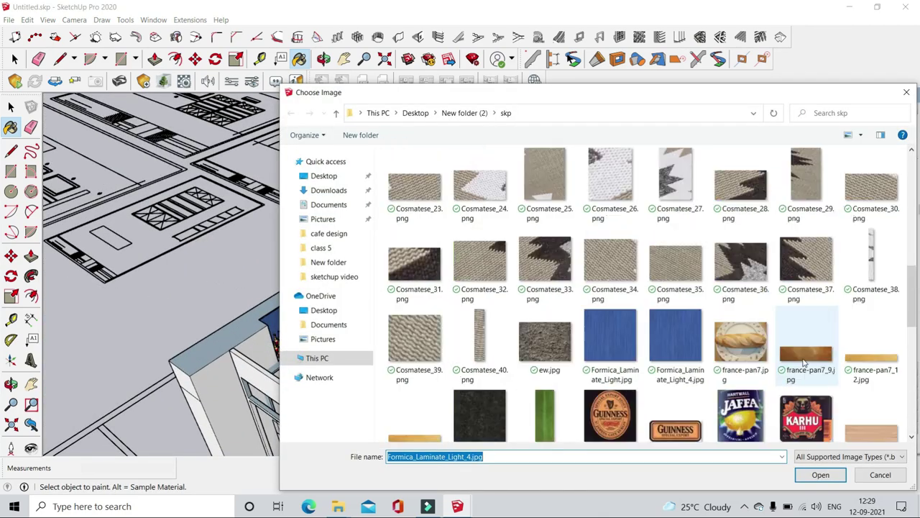
{"action": "scroll", "coordinate": [691, 292], "scroll_direction": "up", "scroll_amount": 5}
{"action": "scroll", "coordinate": [487, 239], "scroll_direction": "down", "scroll_amount": 8}
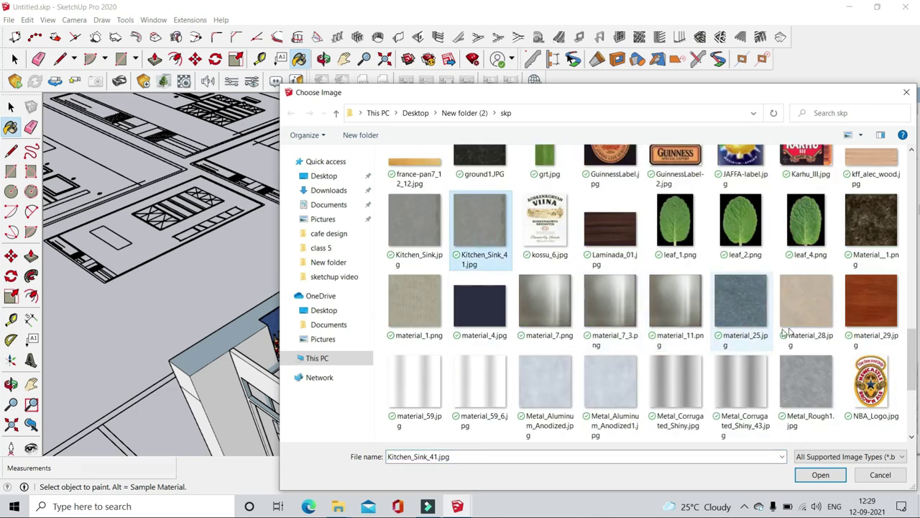
{"action": "left_click", "coordinate": [821, 475]}
{"action": "scroll", "coordinate": [402, 230], "scroll_direction": "up", "scroll_amount": 3}
{"action": "scroll", "coordinate": [391, 216], "scroll_direction": "up", "scroll_amount": 4}
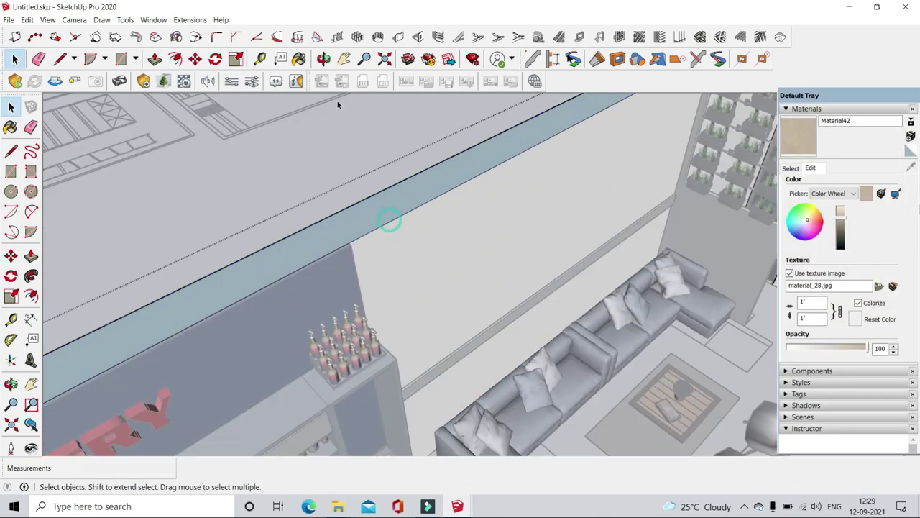
{"action": "middle_click_drag", "start_coordinate": [391, 215], "coordinate": [503, 321]}
{"action": "left_click", "coordinate": [549, 222]}
- Paint the room's back wall with the same brown material_28 texture
{"action": "key", "text": "space"}
{"action": "scroll", "coordinate": [548, 222], "scroll_direction": "down", "scroll_amount": 3}
{"action": "mouse_move", "coordinate": [549, 223]}
{"action": "middle_mouse_down"}
{"action": "mouse_move", "coordinate": [551, 338]}
{"action": "mouse_move", "coordinate": [561, 327]}
{"action": "mouse_move", "coordinate": [532, 226]}
{"action": "middle_mouse_up"}
{"action": "key", "text": "b"}
{"action": "left_click", "coordinate": [481, 205]}
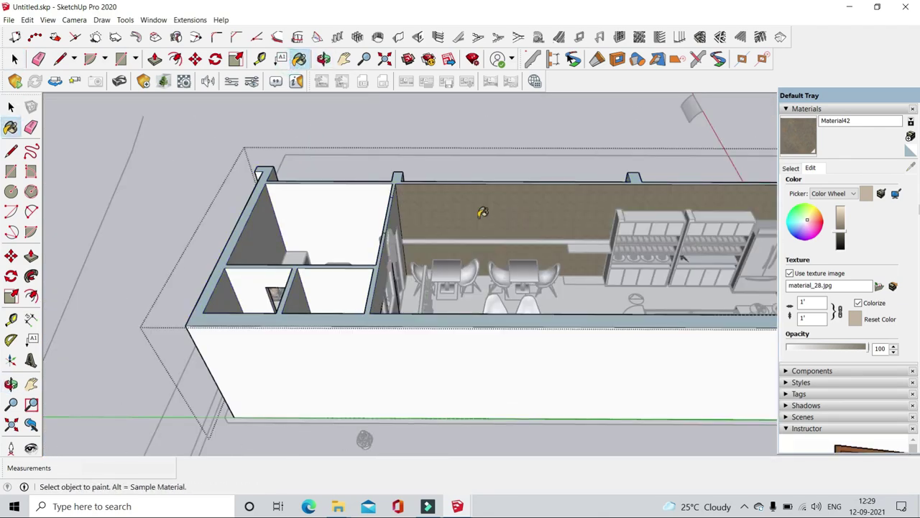
{"action": "middle_click_drag", "start_coordinate": [481, 206], "coordinate": [519, 252]}
{"action": "scroll", "coordinate": [519, 252], "scroll_direction": "down", "scroll_amount": 3}
{"action": "key", "text": "space"}
- Begin a new image-based material from the in-model swatches, then cancel without choosing a file
{"action": "left_click", "coordinate": [791, 167]}
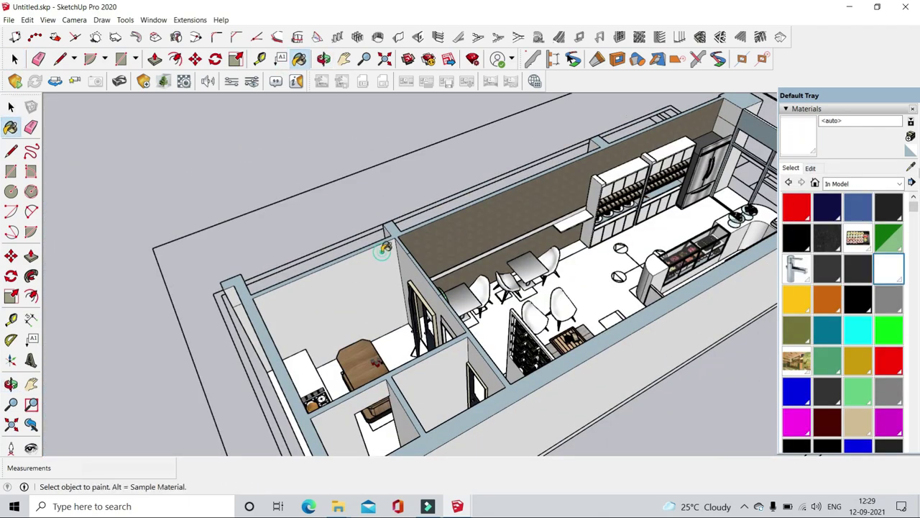
{"action": "middle_click_drag", "start_coordinate": [221, 142], "coordinate": [211, 365]}
{"action": "left_click", "coordinate": [912, 136]}
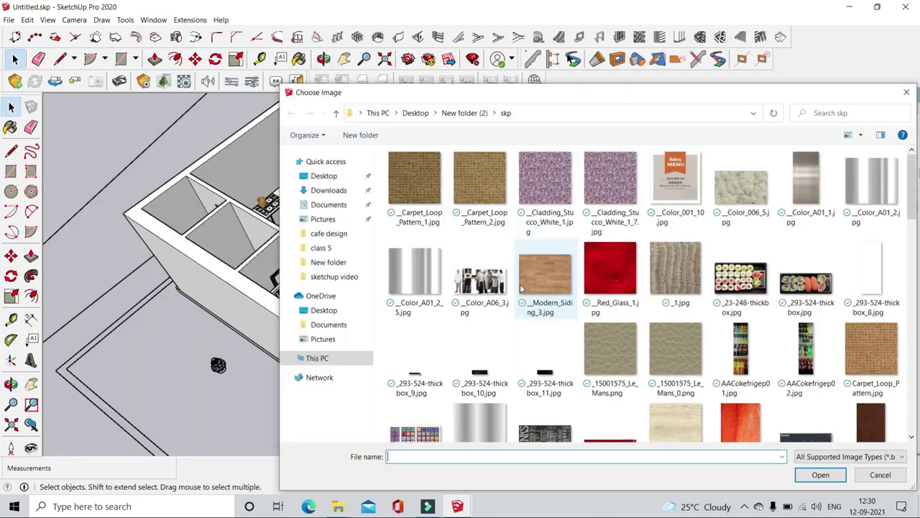
{"action": "scroll", "coordinate": [522, 272], "scroll_direction": "up", "scroll_amount": 1}
{"action": "scroll", "coordinate": [523, 271], "scroll_direction": "down", "scroll_amount": 10}
{"action": "scroll", "coordinate": [522, 270], "scroll_direction": "up", "scroll_amount": 2}
{"action": "scroll", "coordinate": [522, 270], "scroll_direction": "up", "scroll_amount": 1}
{"action": "scroll", "coordinate": [522, 270], "scroll_direction": "down", "scroll_amount": 3}
{"action": "scroll", "coordinate": [523, 270], "scroll_direction": "down", "scroll_amount": 5}
{"action": "key", "text": "Escape"}
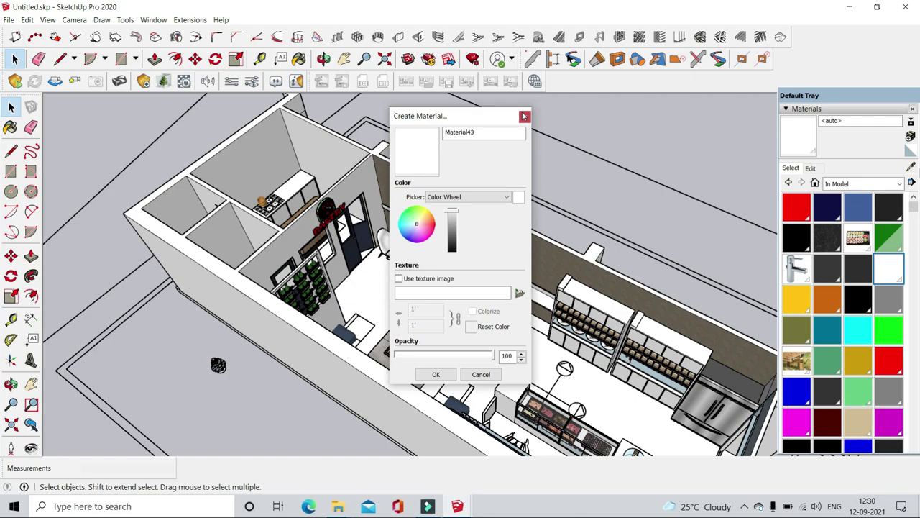
{"action": "key", "text": "Escape"}
{"action": "scroll", "coordinate": [251, 230], "scroll_direction": "up", "scroll_amount": 5}
- Move to an overhead view of the entrance and cancel an accidentally started rectangle
{"action": "middle_click_drag", "start_coordinate": [251, 230], "coordinate": [251, 302]}
{"action": "key", "text": "space"}
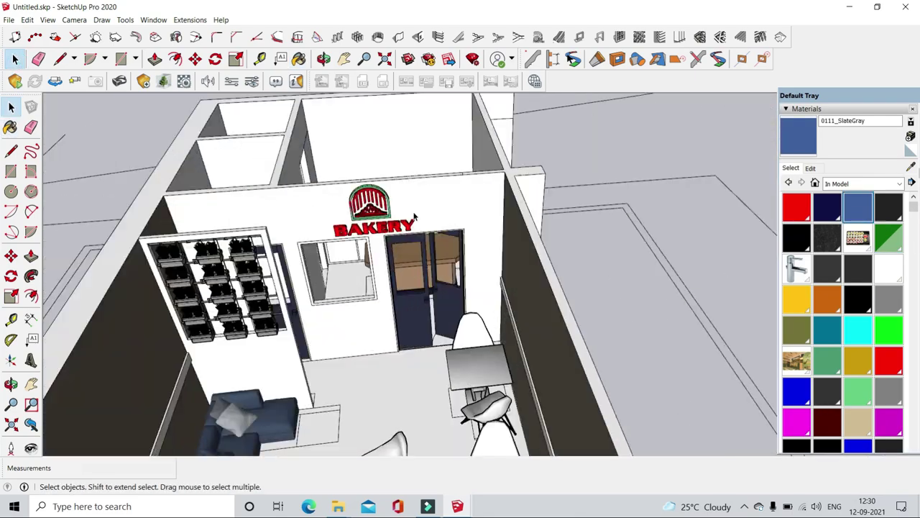
{"action": "scroll", "coordinate": [266, 237], "scroll_direction": "up", "scroll_amount": 5}
{"action": "scroll", "coordinate": [431, 287], "scroll_direction": "down", "scroll_amount": 5}
{"action": "middle_click_drag", "start_coordinate": [431, 287], "coordinate": [360, 252]}
{"action": "key", "text": "b"}
{"action": "scroll", "coordinate": [360, 252], "scroll_direction": "up", "scroll_amount": 3}
{"action": "left_click", "coordinate": [121, 59]}
{"action": "scroll", "coordinate": [431, 273], "scroll_direction": "down", "scroll_amount": 3}
{"action": "scroll", "coordinate": [432, 274], "scroll_direction": "up", "scroll_amount": 3}
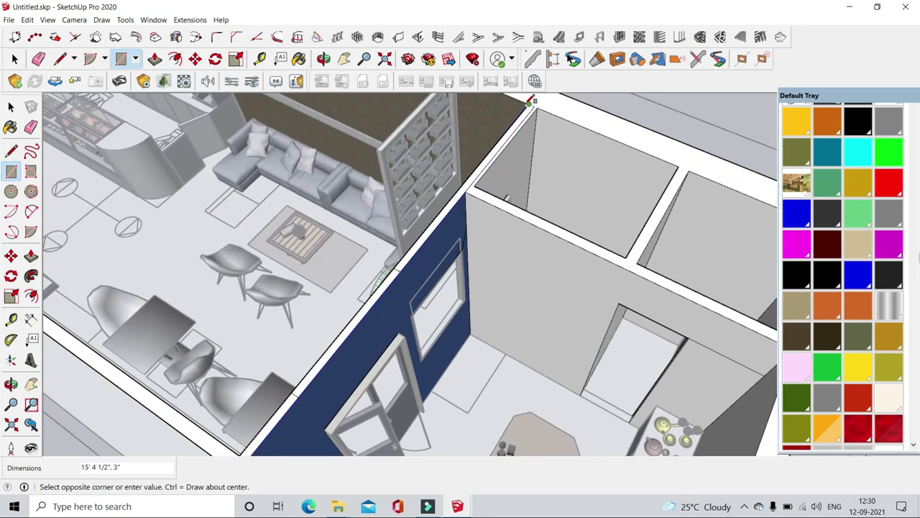
{"action": "scroll", "coordinate": [532, 125], "scroll_direction": "up", "scroll_amount": 2}
{"action": "key", "text": "space"}
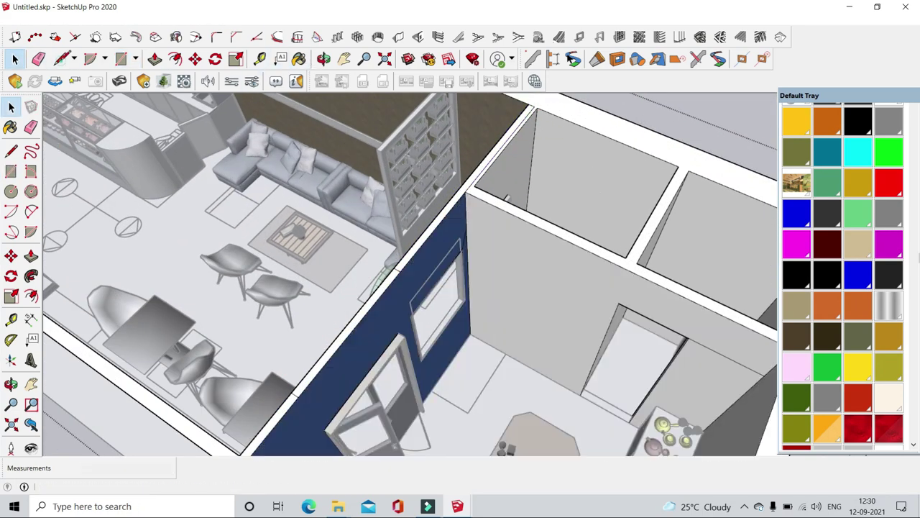
- Paint the entrance wall slate blue with 0111_SlateGray and view it along its length
{"action": "scroll", "coordinate": [506, 197], "scroll_direction": "up", "scroll_amount": 2}
{"action": "key", "text": "b"}
{"action": "scroll", "coordinate": [446, 206], "scroll_direction": "down", "scroll_amount": 3}
{"action": "middle_click_drag", "start_coordinate": [445, 205], "coordinate": [250, 391]}
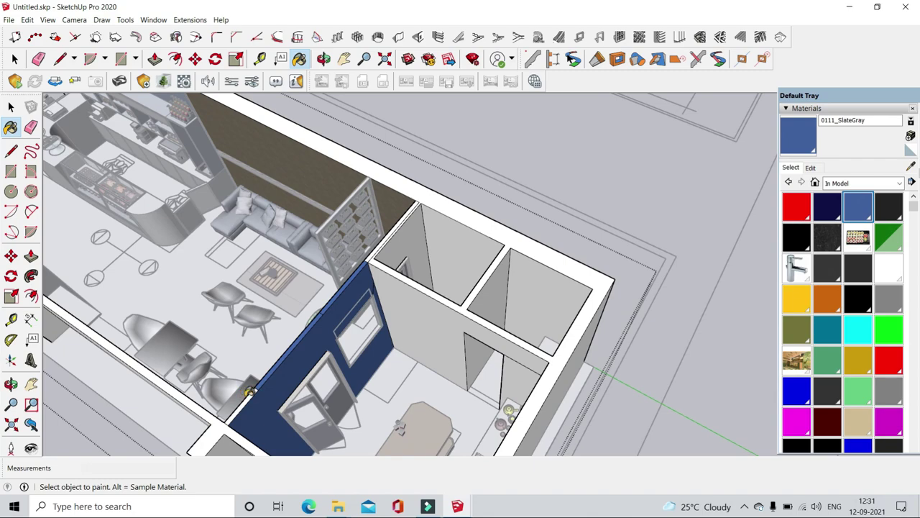
{"action": "key", "text": "space"}
{"action": "middle_click_drag", "start_coordinate": [684, 319], "coordinate": [532, 306]}
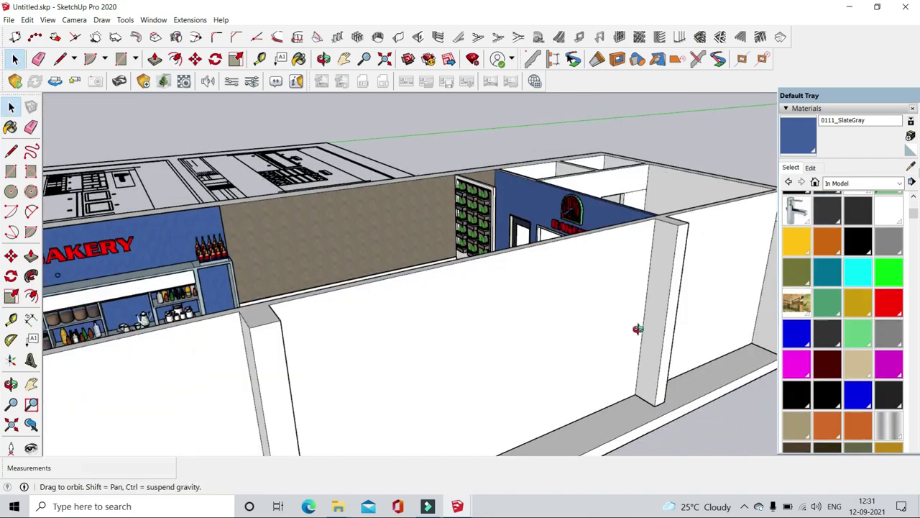
- Create a new wood material from Wood_Cherry_Original.jpg
{"action": "left_click", "coordinate": [519, 292]}
{"action": "scroll", "coordinate": [648, 324], "scroll_direction": "down", "scroll_amount": 5}
{"action": "scroll", "coordinate": [648, 323], "scroll_direction": "down", "scroll_amount": 5}
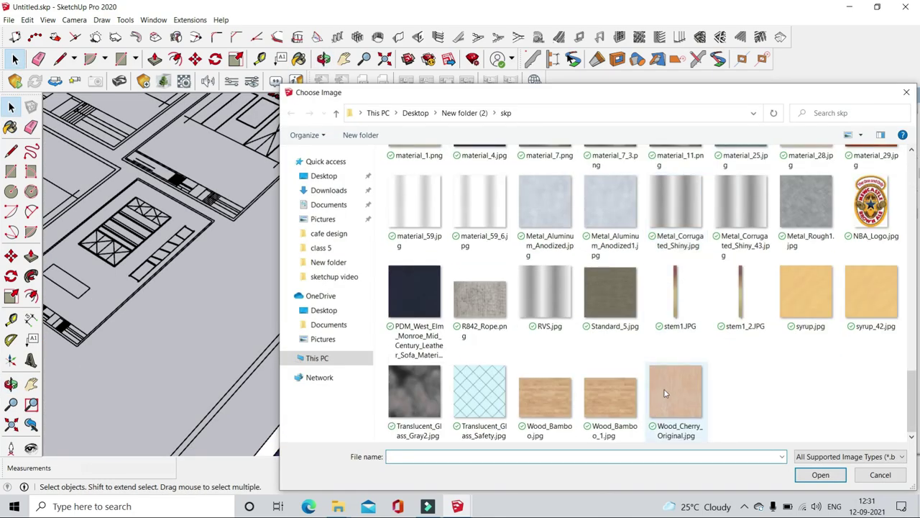
{"action": "double_click", "coordinate": [687, 396]}
{"action": "left_click", "coordinate": [438, 375]}
{"action": "scroll", "coordinate": [460, 302], "scroll_direction": "up", "scroll_amount": 3}
- Paint the carcasses of the left and right shelving units with the wood material
{"action": "middle_click_drag", "start_coordinate": [460, 302], "coordinate": [484, 345]}
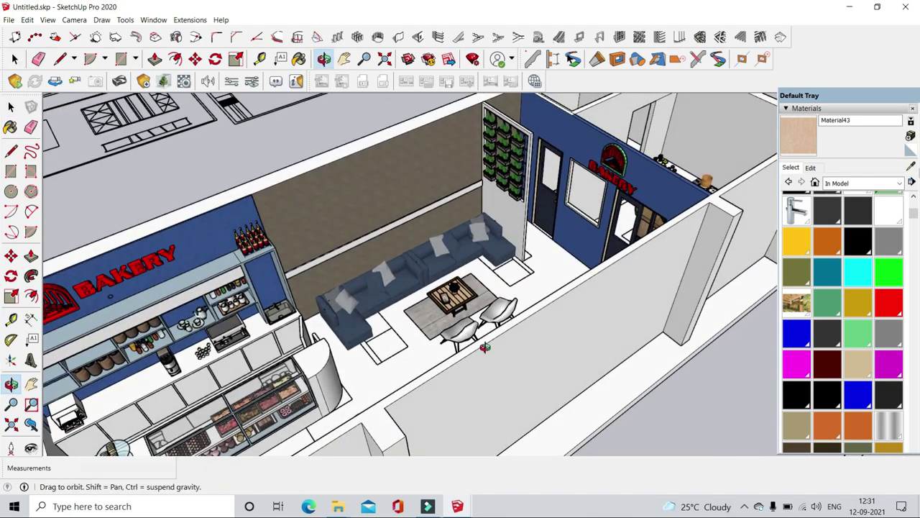
{"action": "key", "text": "b"}
{"action": "mouse_move", "coordinate": [386, 442]}
{"action": "middle_mouse_down"}
{"action": "mouse_move", "coordinate": [559, 285]}
{"action": "mouse_move", "coordinate": [369, 217]}
{"action": "mouse_move", "coordinate": [390, 298]}
{"action": "mouse_move", "coordinate": [344, 389]}
{"action": "mouse_move", "coordinate": [513, 216]}
{"action": "mouse_move", "coordinate": [484, 192]}
{"action": "middle_mouse_up"}
{"action": "scroll", "coordinate": [344, 389], "scroll_direction": "up", "scroll_amount": 3}
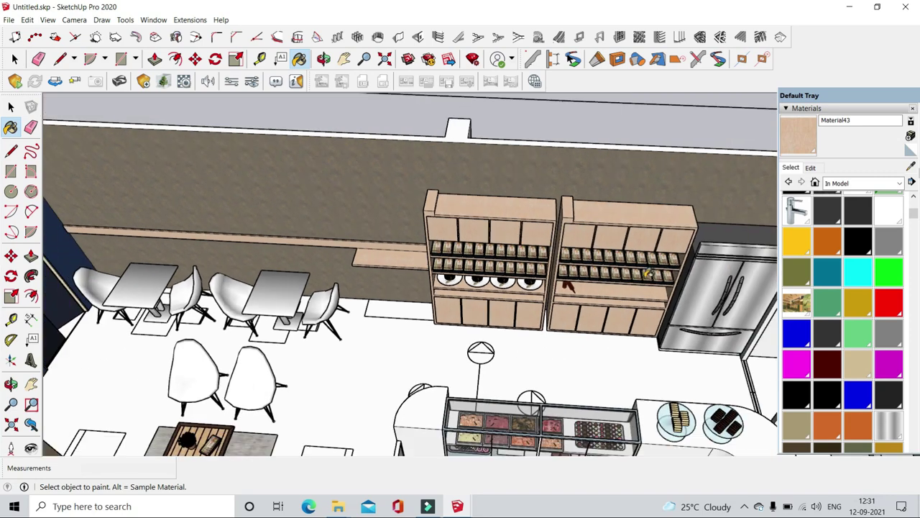
{"action": "key", "text": "space"}
{"action": "double_click", "coordinate": [485, 192]}
{"action": "key", "text": "b"}
{"action": "left_click", "coordinate": [398, 172]}
{"action": "double_click", "coordinate": [607, 238]}
{"action": "key", "text": "b"}
{"action": "left_click", "coordinate": [597, 191]}
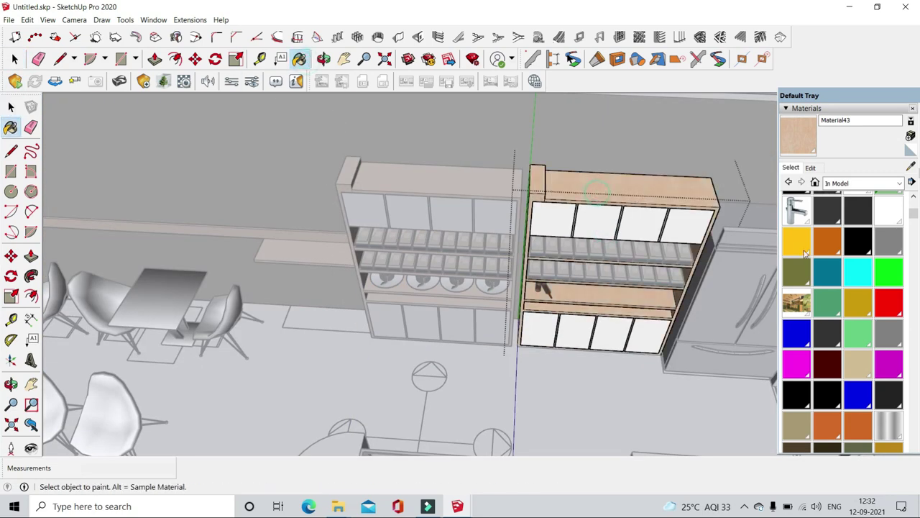
- Exit shelving edit and sample the wood material back from the model
{"action": "left_click", "coordinate": [788, 183]}
{"action": "scroll", "coordinate": [803, 372], "scroll_direction": "down", "scroll_amount": 10}
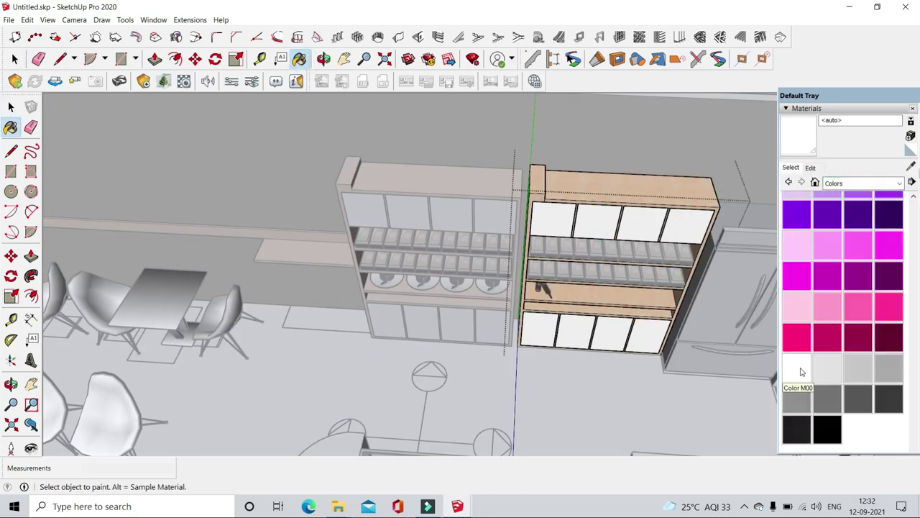
{"action": "mouse_move", "coordinate": [541, 288]}
{"action": "middle_mouse_down"}
{"action": "mouse_move", "coordinate": [349, 350]}
{"action": "mouse_move", "coordinate": [299, 324]}
{"action": "mouse_move", "coordinate": [317, 230]}
{"action": "middle_mouse_up"}
{"action": "key", "text": "space"}
{"action": "scroll", "coordinate": [349, 350], "scroll_direction": "down", "scroll_amount": 3}
{"action": "scroll", "coordinate": [437, 287], "scroll_direction": "up", "scroll_amount": 5}
{"action": "key", "text": "b"}
{"action": "left_click", "coordinate": [437, 287], "text": "alt"}
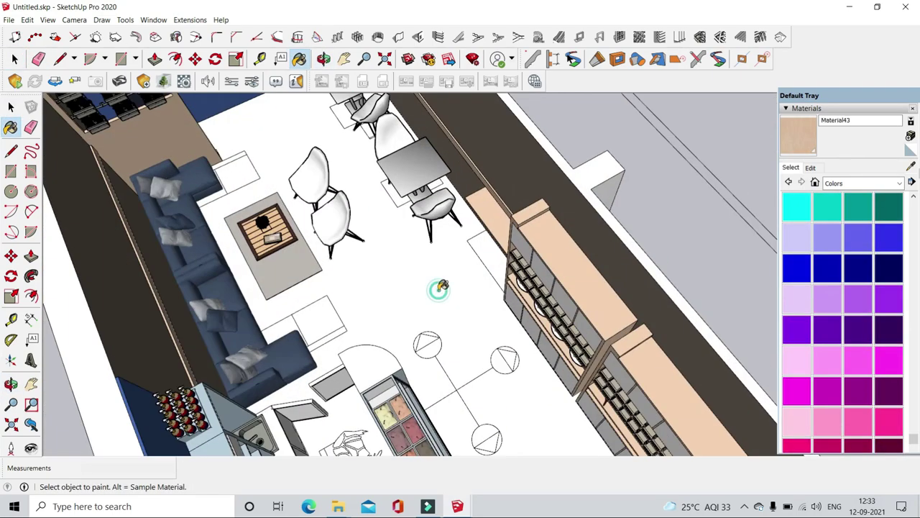
- Start another image-based material, browse the cafe design folder and DATA drive, then cancel
{"action": "left_click", "coordinate": [863, 183]}
{"action": "left_click", "coordinate": [911, 136]}
{"action": "left_click", "coordinate": [518, 287]}
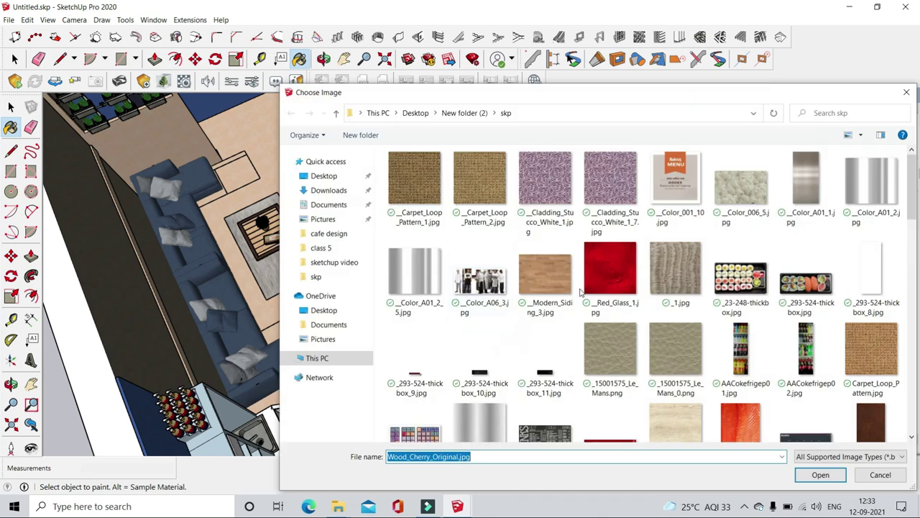
{"action": "scroll", "coordinate": [581, 291], "scroll_direction": "down", "scroll_amount": 5}
{"action": "scroll", "coordinate": [581, 291], "scroll_direction": "down", "scroll_amount": 5}
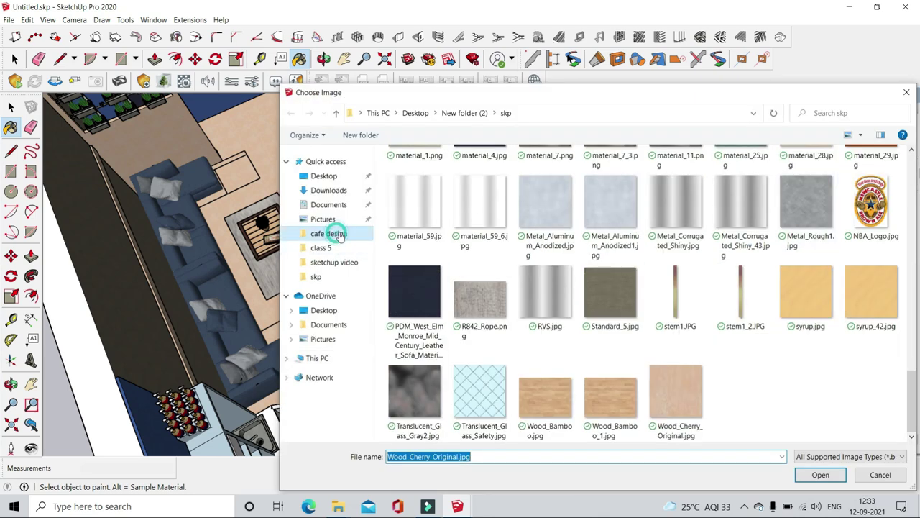
{"action": "left_click", "coordinate": [338, 236]}
{"action": "left_click", "coordinate": [417, 113]}
{"action": "key", "text": "Escape"}
- Cover the café floor with Tile Ceramic Natural from the Tile library
{"action": "left_click", "coordinate": [477, 374]}
{"action": "left_click", "coordinate": [863, 183]}
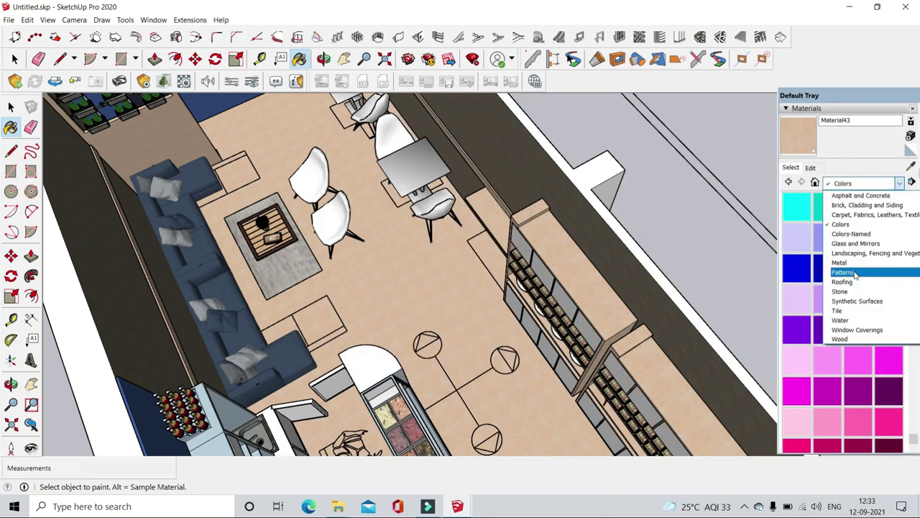
{"action": "left_click", "coordinate": [838, 310]}
{"action": "scroll", "coordinate": [852, 295], "scroll_direction": "down", "scroll_amount": 2}
{"action": "scroll", "coordinate": [845, 270], "scroll_direction": "down", "scroll_amount": 3}
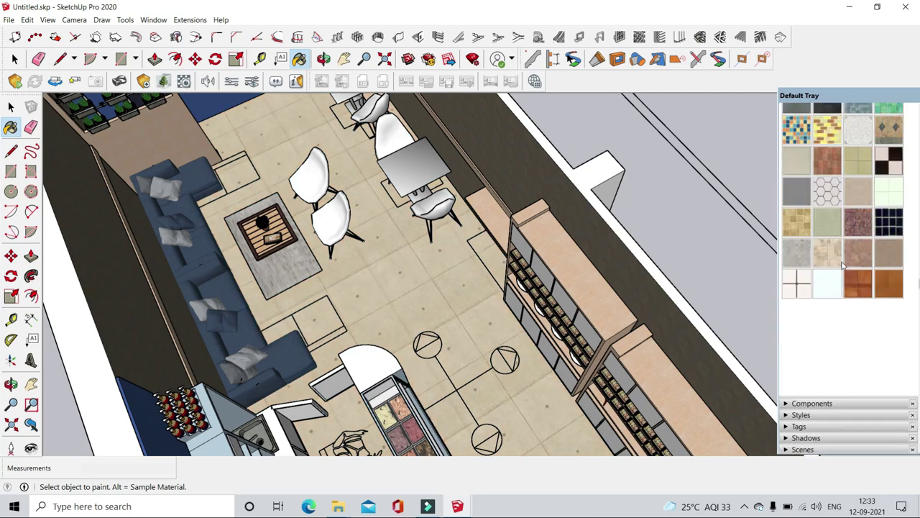
{"action": "scroll", "coordinate": [804, 259], "scroll_direction": "up", "scroll_amount": 3}
{"action": "scroll", "coordinate": [834, 237], "scroll_direction": "up", "scroll_amount": 3}
{"action": "left_click", "coordinate": [796, 149]}
{"action": "left_click", "coordinate": [512, 309]}
{"action": "scroll", "coordinate": [418, 339], "scroll_direction": "up", "scroll_amount": 3}
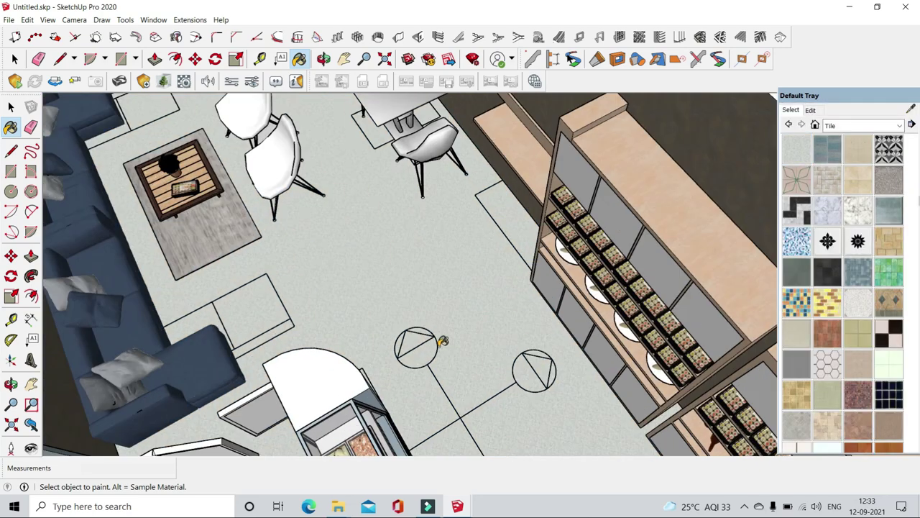
{"action": "scroll", "coordinate": [417, 338], "scroll_direction": "up", "scroll_amount": 4}
{"action": "scroll", "coordinate": [841, 216], "scroll_direction": "down", "scroll_amount": 2}
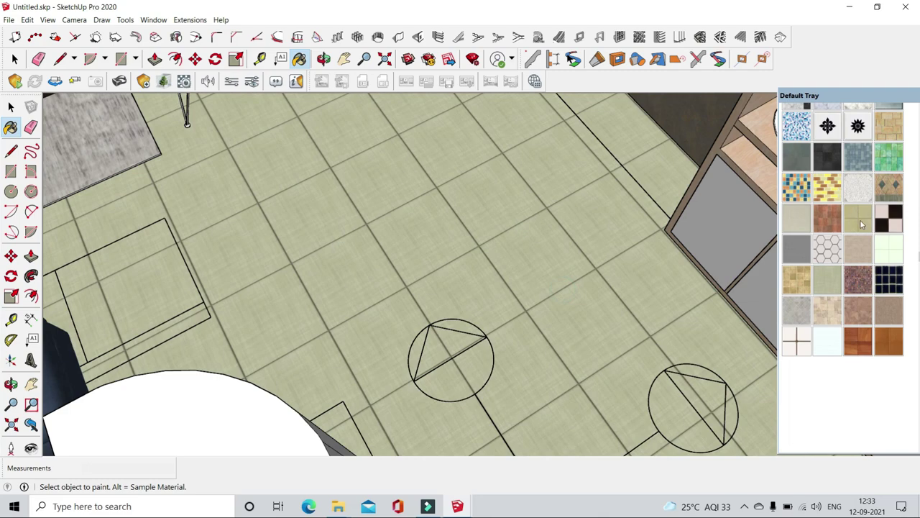
{"action": "scroll", "coordinate": [827, 287], "scroll_direction": "down", "scroll_amount": 2}
{"action": "scroll", "coordinate": [848, 252], "scroll_direction": "up", "scroll_amount": 5}
- Experiment with the floor tile's colour tint, then undo the light green tint
{"action": "left_click", "coordinate": [810, 167]}
{"action": "left_click", "coordinate": [791, 167]}
{"action": "left_click", "coordinate": [810, 167]}
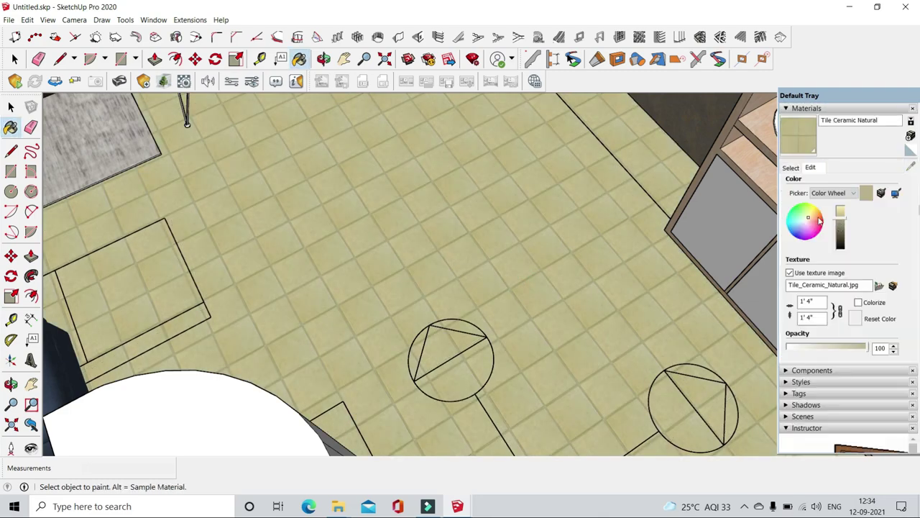
{"action": "left_click", "coordinate": [808, 222]}
{"action": "left_click", "coordinate": [806, 222]}
{"action": "scroll", "coordinate": [520, 333], "scroll_direction": "down", "scroll_amount": 5}
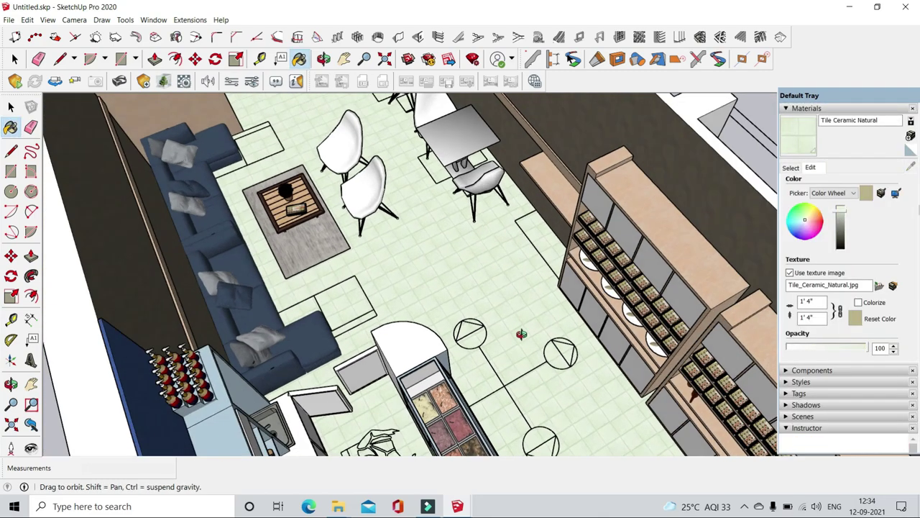
{"action": "middle_click_drag", "start_coordinate": [520, 333], "coordinate": [547, 302]}
{"action": "key", "text": "ctrl+z"}
{"action": "key", "text": "space"}
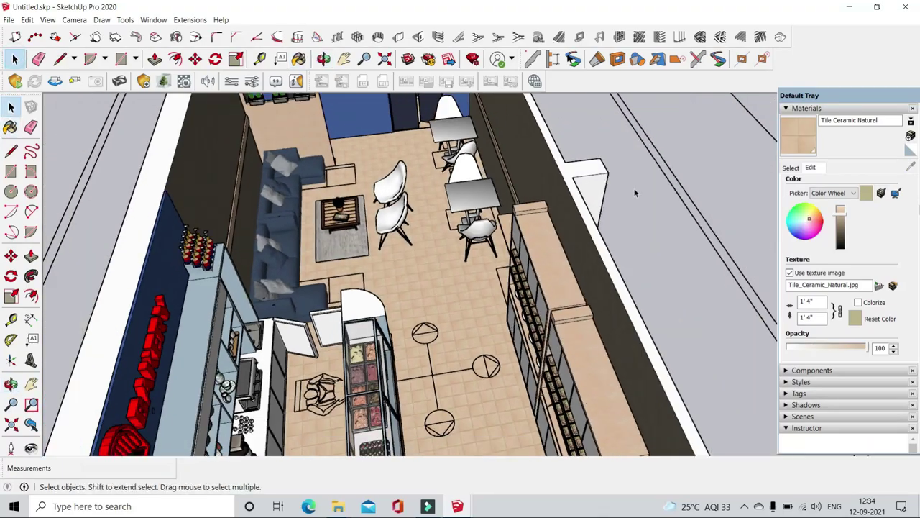
{"action": "scroll", "coordinate": [476, 188], "scroll_direction": "up", "scroll_amount": 5}
{"action": "mouse_move", "coordinate": [460, 215]}
{"action": "middle_mouse_down"}
{"action": "mouse_move", "coordinate": [476, 188]}
{"action": "mouse_move", "coordinate": [382, 199]}
{"action": "middle_mouse_up"}
{"action": "scroll", "coordinate": [475, 189], "scroll_direction": "down", "scroll_amount": 5}
- Draw a rectangle over the building and raise it 9" into a roof slab
{"action": "key", "text": "r"}
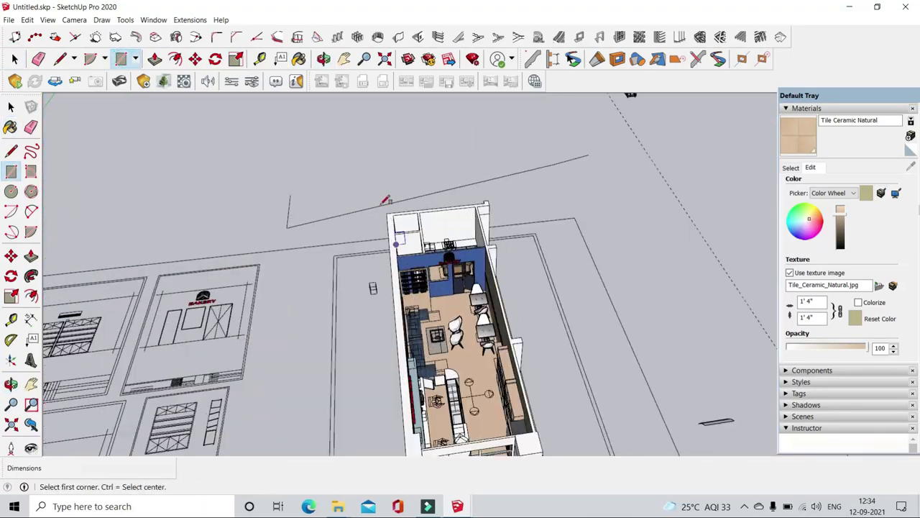
{"action": "left_click", "coordinate": [382, 199]}
{"action": "scroll", "coordinate": [248, 98], "scroll_direction": "up", "scroll_amount": 3}
{"action": "left_click", "coordinate": [248, 99]}
{"action": "key", "text": "p"}
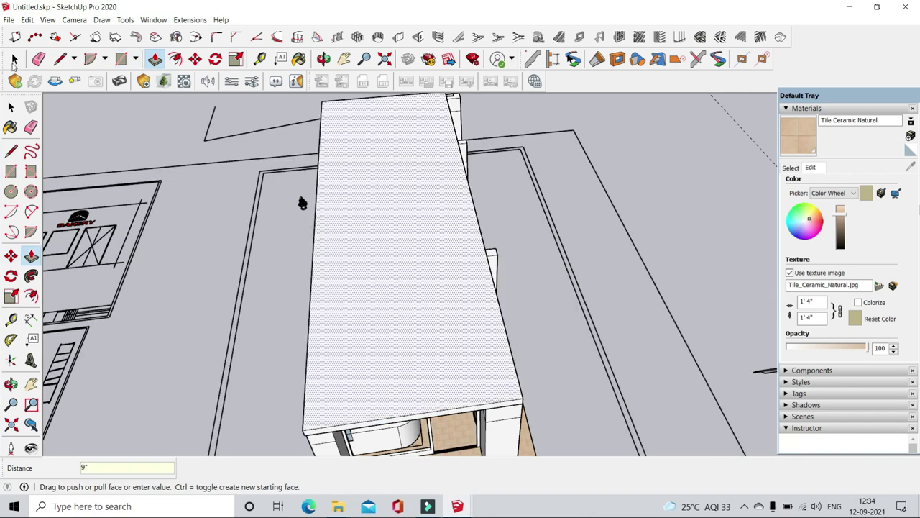
{"action": "key", "text": "ctrl+z"}
{"action": "key", "text": "ctrl+z"}
- Orbit and zoom around the bakery to a slightly raised front view of the storefront
{"action": "mouse_move", "coordinate": [481, 368]}
{"action": "middle_mouse_down"}
{"action": "mouse_move", "coordinate": [461, 317]}
{"action": "mouse_move", "coordinate": [467, 297]}
{"action": "middle_mouse_up"}
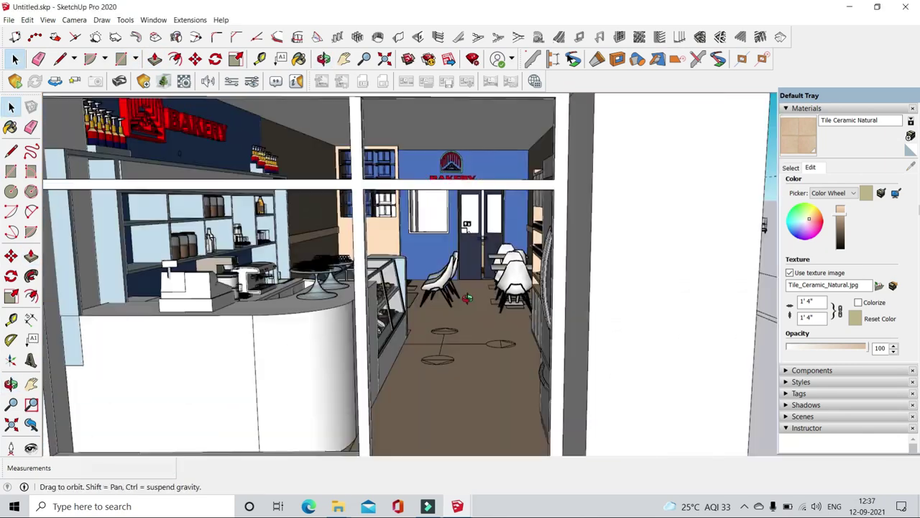
{"action": "scroll", "coordinate": [467, 297], "scroll_direction": "down", "scroll_amount": 3}
{"action": "scroll", "coordinate": [475, 291], "scroll_direction": "down", "scroll_amount": 5}
{"action": "scroll", "coordinate": [481, 288], "scroll_direction": "up", "scroll_amount": 3}
{"action": "scroll", "coordinate": [491, 282], "scroll_direction": "up", "scroll_amount": 5}
{"action": "scroll", "coordinate": [492, 282], "scroll_direction": "up", "scroll_amount": 5}
{"action": "scroll", "coordinate": [492, 281], "scroll_direction": "down", "scroll_amount": 5}
{"action": "scroll", "coordinate": [496, 273], "scroll_direction": "down", "scroll_amount": 3}
{"action": "mouse_move", "coordinate": [503, 259]}
{"action": "middle_mouse_down"}
{"action": "mouse_move", "coordinate": [523, 217]}
{"action": "mouse_move", "coordinate": [479, 206]}
{"action": "middle_mouse_up"}
{"action": "scroll", "coordinate": [479, 205], "scroll_direction": "up", "scroll_amount": 5}
{"action": "scroll", "coordinate": [479, 206], "scroll_direction": "down", "scroll_amount": 3}
{"action": "scroll", "coordinate": [487, 313], "scroll_direction": "up", "scroll_amount": 3}
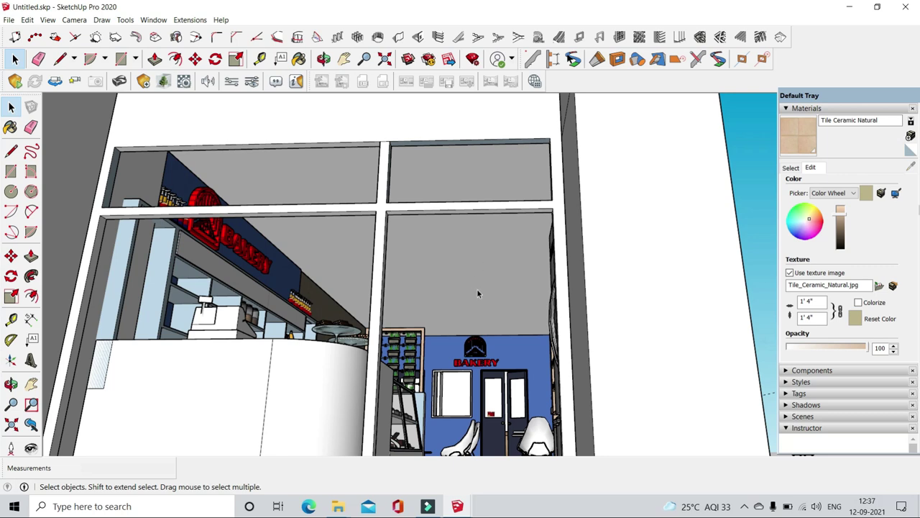
{"action": "scroll", "coordinate": [472, 281], "scroll_direction": "down", "scroll_amount": 3}
{"action": "middle_click_drag", "start_coordinate": [442, 241], "coordinate": [403, 216]}
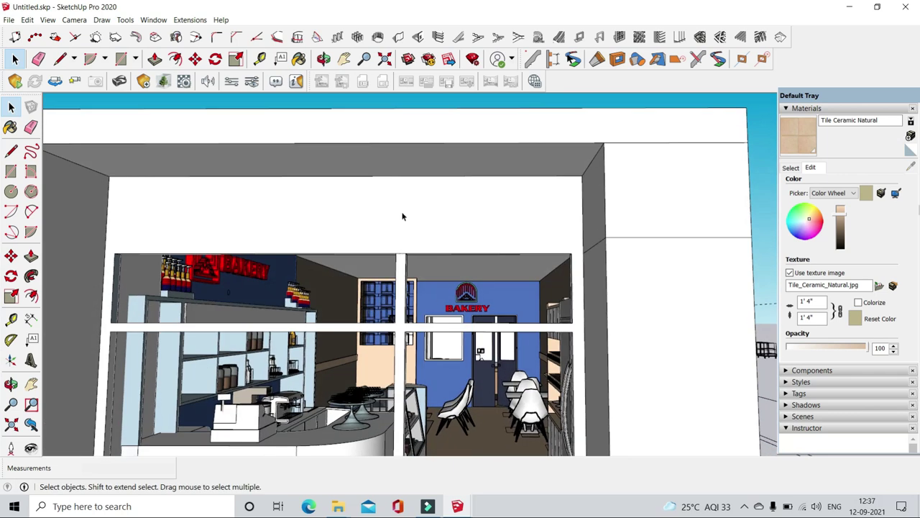
{"action": "scroll", "coordinate": [401, 245], "scroll_direction": "down", "scroll_amount": 3}
{"action": "middle_click_drag", "start_coordinate": [400, 268], "coordinate": [368, 372]}
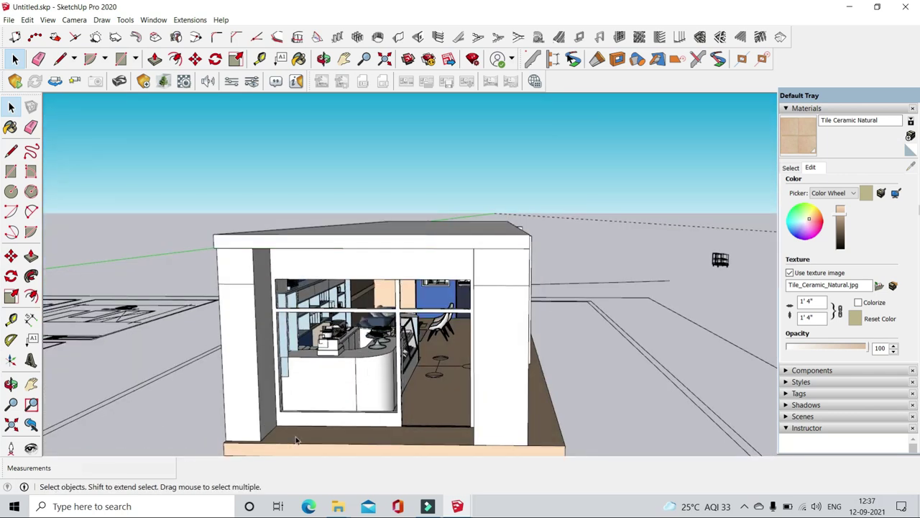
{"action": "scroll", "coordinate": [329, 419], "scroll_direction": "up", "scroll_amount": 3}
{"action": "scroll", "coordinate": [332, 420], "scroll_direction": "up", "scroll_amount": 2}
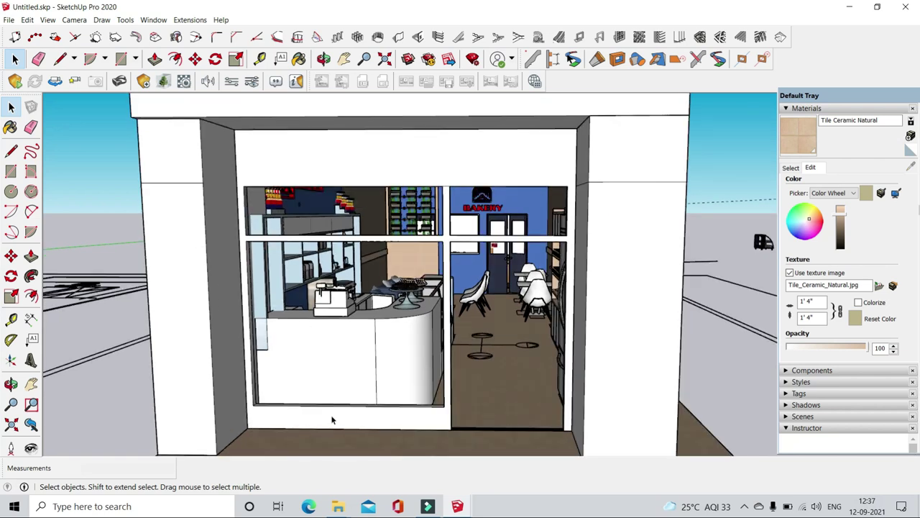
- Start a glass pane rectangle at the lower-left corner of the front window opening
{"action": "middle_click_drag", "start_coordinate": [319, 380], "coordinate": [309, 431]}
{"action": "left_click", "coordinate": [121, 59]}
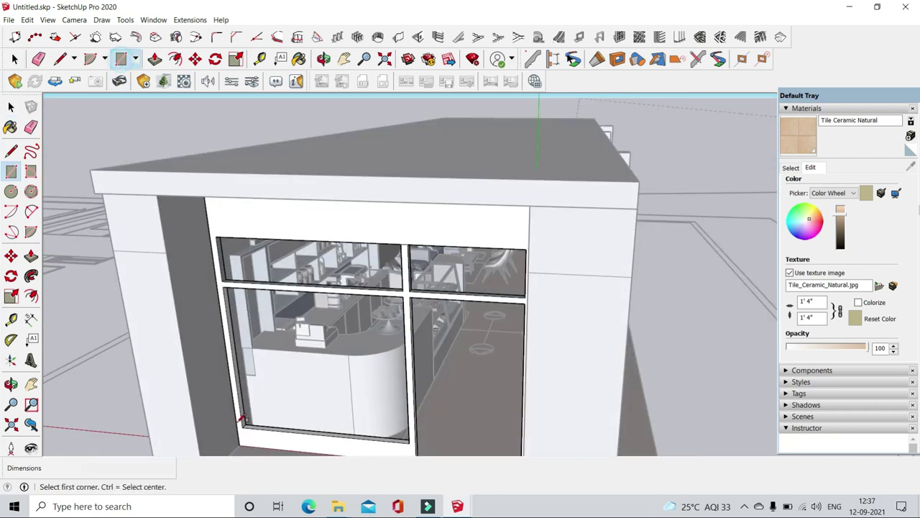
{"action": "scroll", "coordinate": [244, 426], "scroll_direction": "up", "scroll_amount": 2}
{"action": "scroll", "coordinate": [243, 426], "scroll_direction": "up", "scroll_amount": 2}
{"action": "scroll", "coordinate": [243, 425], "scroll_direction": "up", "scroll_amount": 2}
{"action": "scroll", "coordinate": [243, 425], "scroll_direction": "up", "scroll_amount": 2}
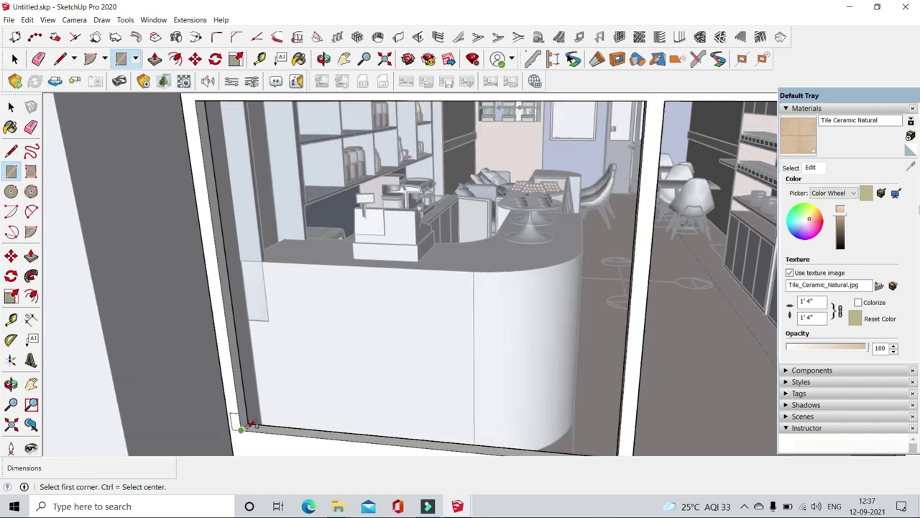
{"action": "scroll", "coordinate": [244, 425], "scroll_direction": "up", "scroll_amount": 2}
{"action": "scroll", "coordinate": [247, 424], "scroll_direction": "up", "scroll_amount": 2}
{"action": "scroll", "coordinate": [249, 423], "scroll_direction": "up", "scroll_amount": 2}
{"action": "scroll", "coordinate": [243, 426], "scroll_direction": "up", "scroll_amount": 2}
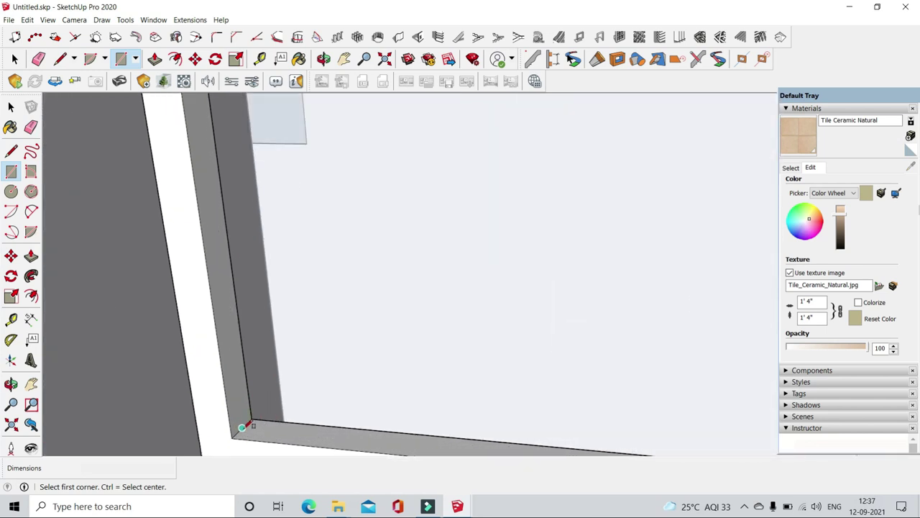
{"action": "left_click", "coordinate": [237, 426]}
- Orbit to the side wall and set the pane corner at the window's top corner
{"action": "scroll", "coordinate": [282, 386], "scroll_direction": "down", "scroll_amount": 2}
{"action": "scroll", "coordinate": [314, 335], "scroll_direction": "down", "scroll_amount": 2}
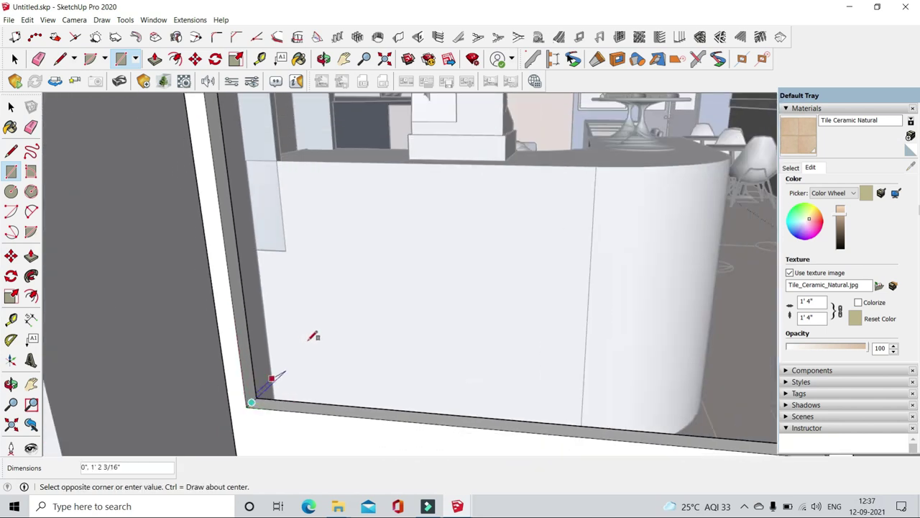
{"action": "scroll", "coordinate": [361, 382], "scroll_direction": "down", "scroll_amount": 2}
{"action": "scroll", "coordinate": [361, 380], "scroll_direction": "down", "scroll_amount": 1}
{"action": "scroll", "coordinate": [394, 412], "scroll_direction": "down", "scroll_amount": 2}
{"action": "scroll", "coordinate": [394, 413], "scroll_direction": "down", "scroll_amount": 3}
{"action": "mouse_move", "coordinate": [394, 412]}
{"action": "middle_mouse_down"}
{"action": "mouse_move", "coordinate": [325, 224]}
{"action": "mouse_move", "coordinate": [746, 115]}
{"action": "middle_mouse_up"}
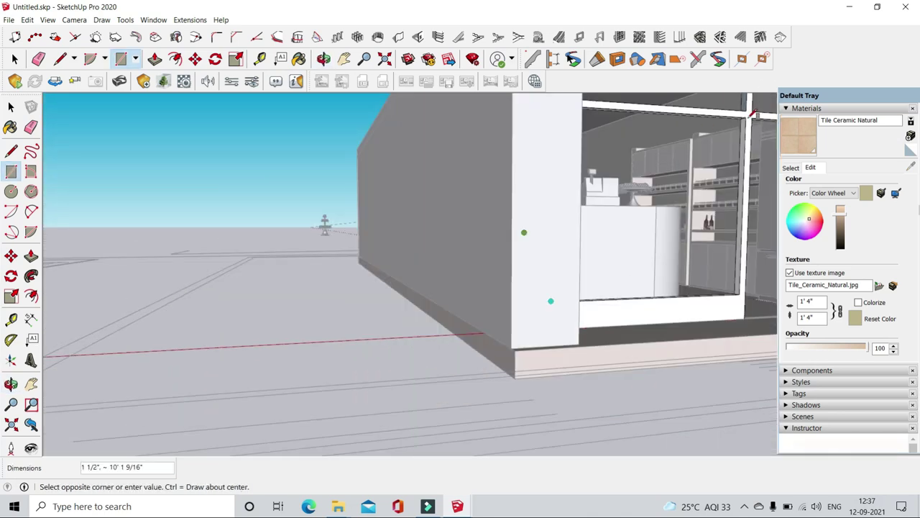
{"action": "scroll", "coordinate": [746, 115], "scroll_direction": "up", "scroll_amount": 3}
{"action": "scroll", "coordinate": [746, 115], "scroll_direction": "up", "scroll_amount": 2}
{"action": "scroll", "coordinate": [745, 113], "scroll_direction": "up", "scroll_amount": 2}
{"action": "scroll", "coordinate": [745, 113], "scroll_direction": "up", "scroll_amount": 2}
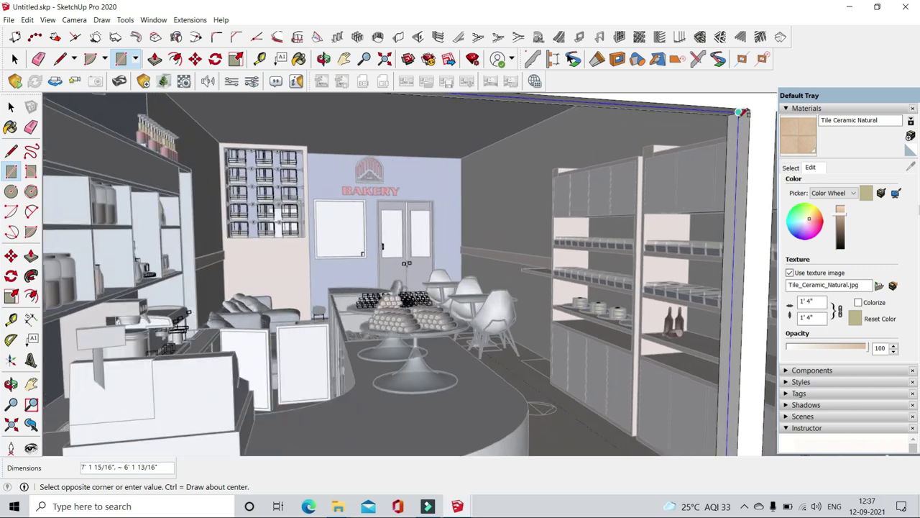
{"action": "scroll", "coordinate": [740, 115], "scroll_direction": "up", "scroll_amount": 2}
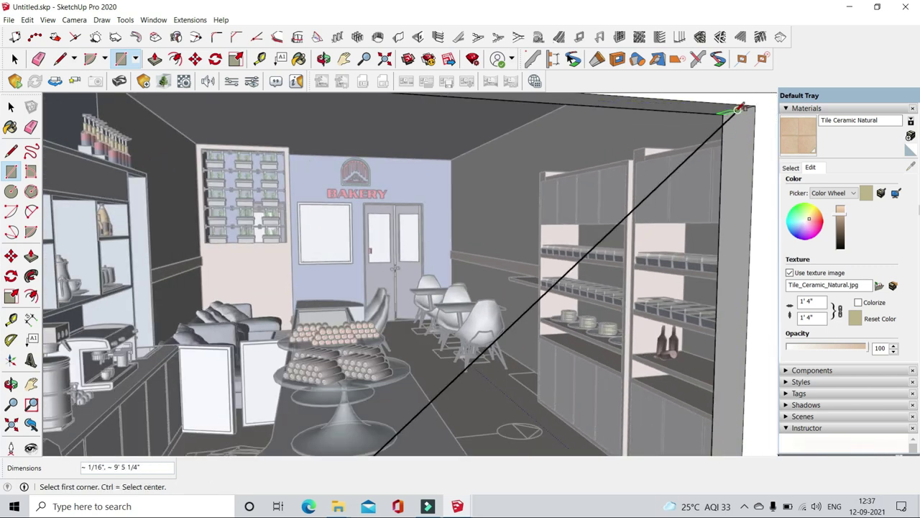
{"action": "left_click", "coordinate": [741, 108]}
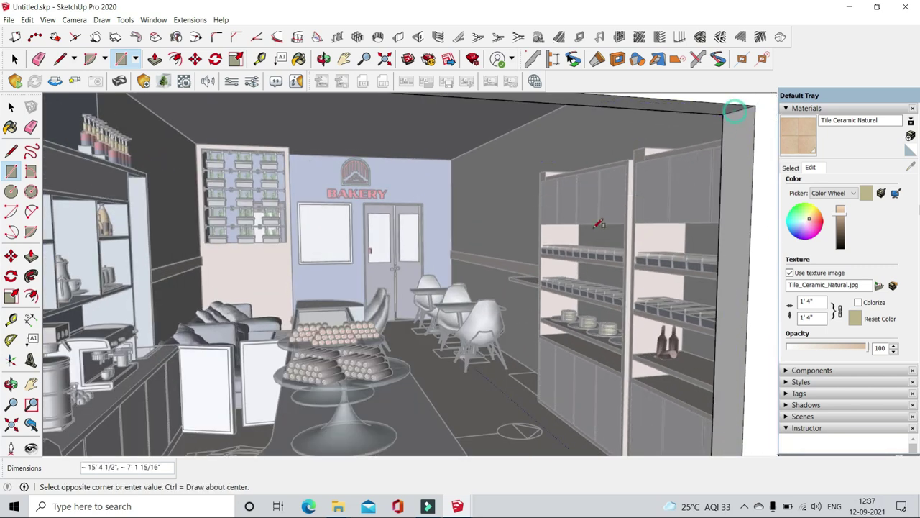
{"action": "middle_click_drag", "start_coordinate": [741, 107], "coordinate": [503, 187]}
{"action": "scroll", "coordinate": [503, 187], "scroll_direction": "up", "scroll_amount": 3}
{"action": "scroll", "coordinate": [476, 209], "scroll_direction": "up", "scroll_amount": 3}
{"action": "scroll", "coordinate": [475, 209], "scroll_direction": "down", "scroll_amount": 3}
{"action": "scroll", "coordinate": [278, 411], "scroll_direction": "down", "scroll_amount": 2}
{"action": "scroll", "coordinate": [340, 251], "scroll_direction": "down", "scroll_amount": 2}
{"action": "scroll", "coordinate": [338, 247], "scroll_direction": "down", "scroll_amount": 1}
{"action": "scroll", "coordinate": [338, 247], "scroll_direction": "down", "scroll_amount": 1}
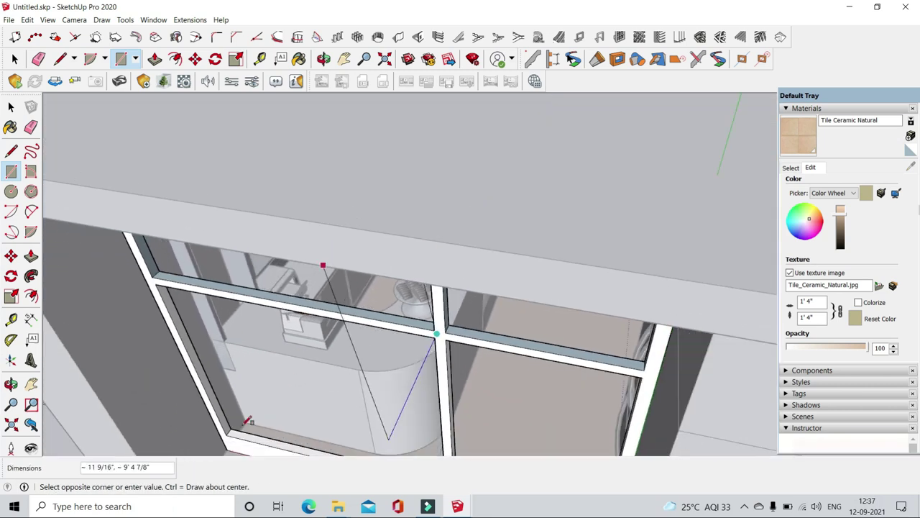